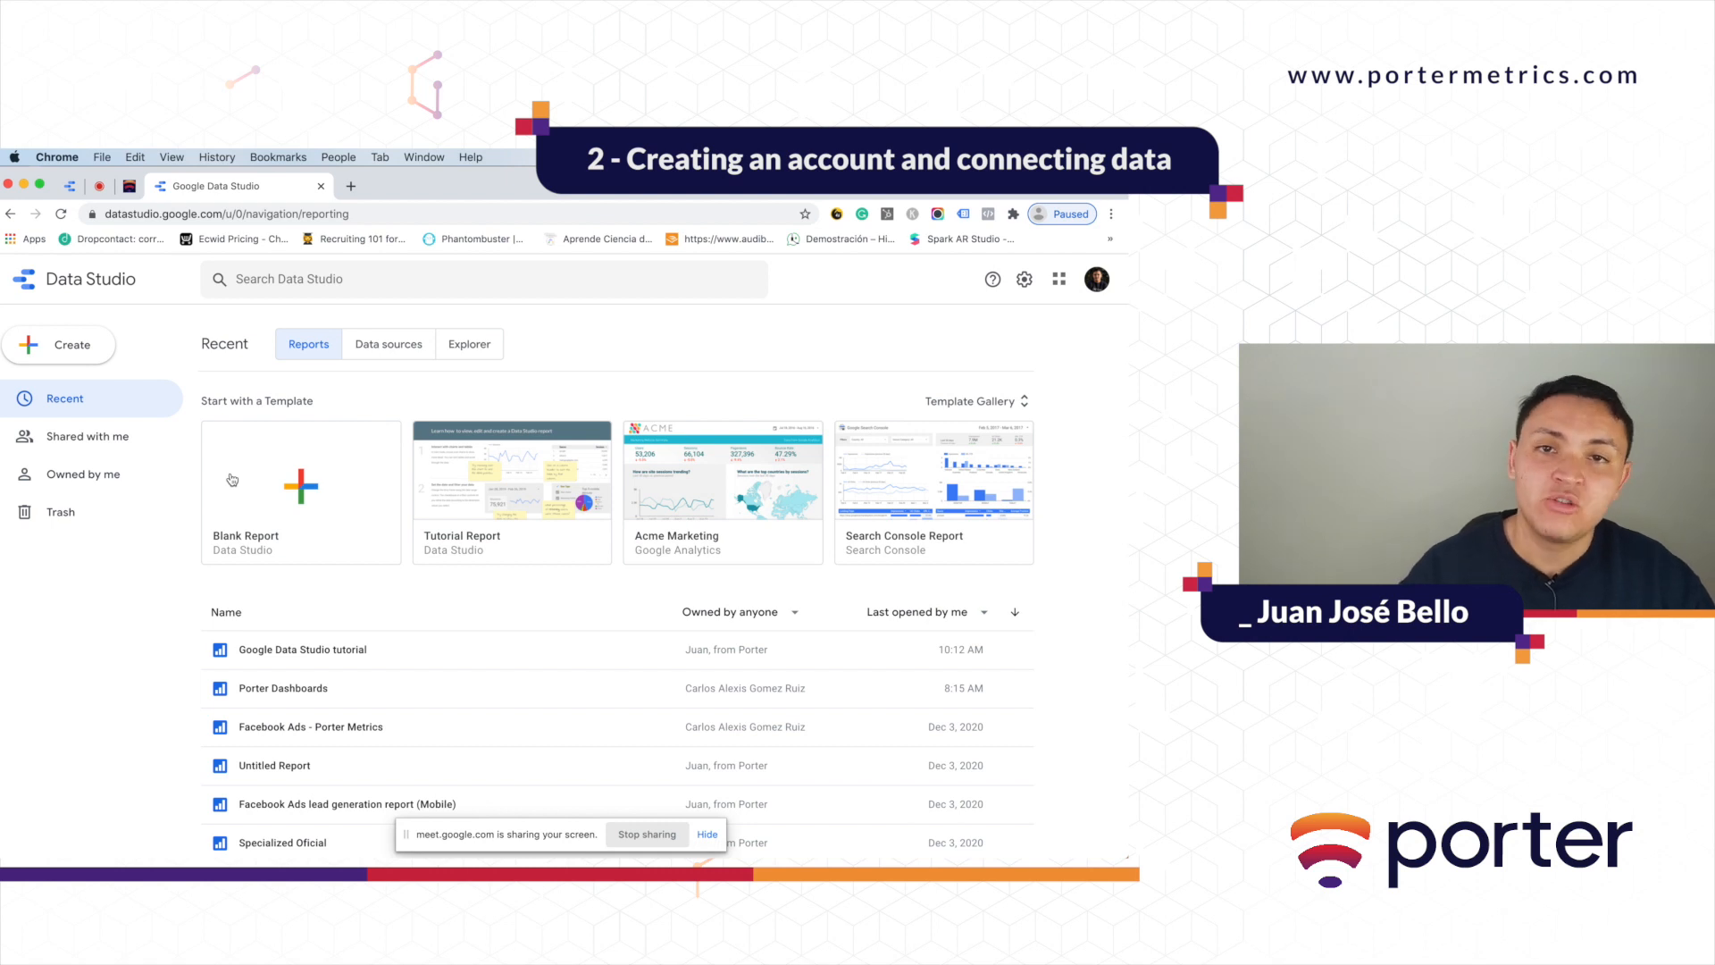
- Create a new blank report in Data Studio
{"action": "left_click", "coordinate": [130, 187]}
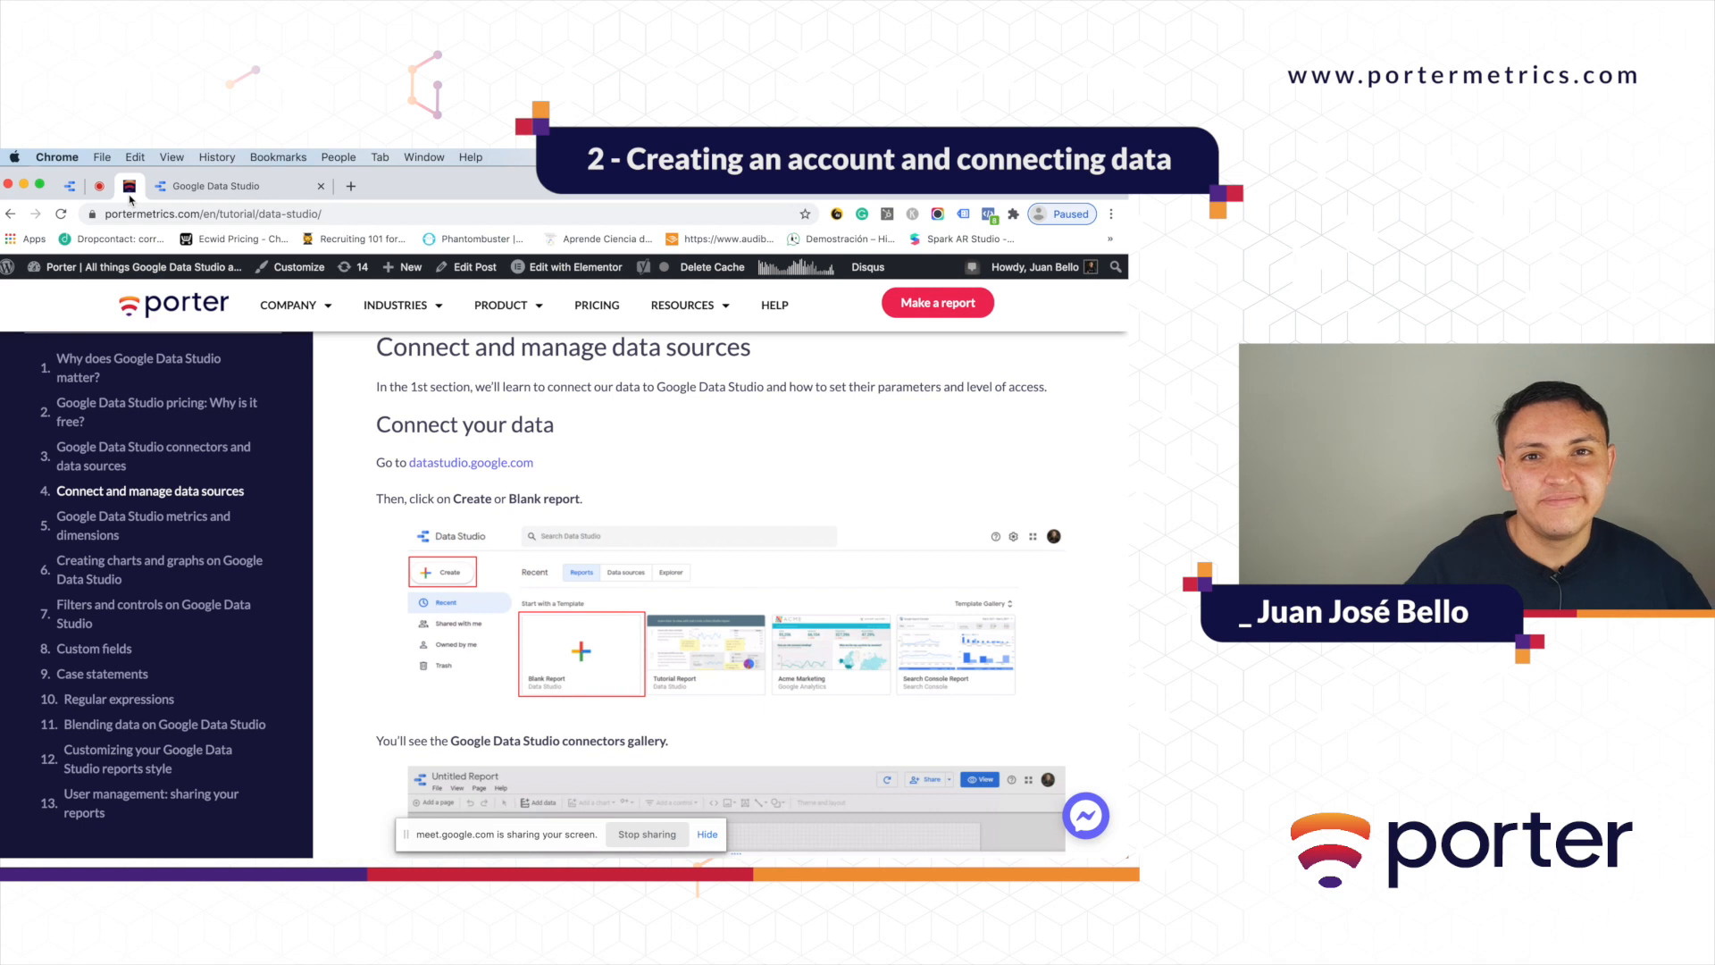
{"action": "left_click", "coordinate": [179, 186]}
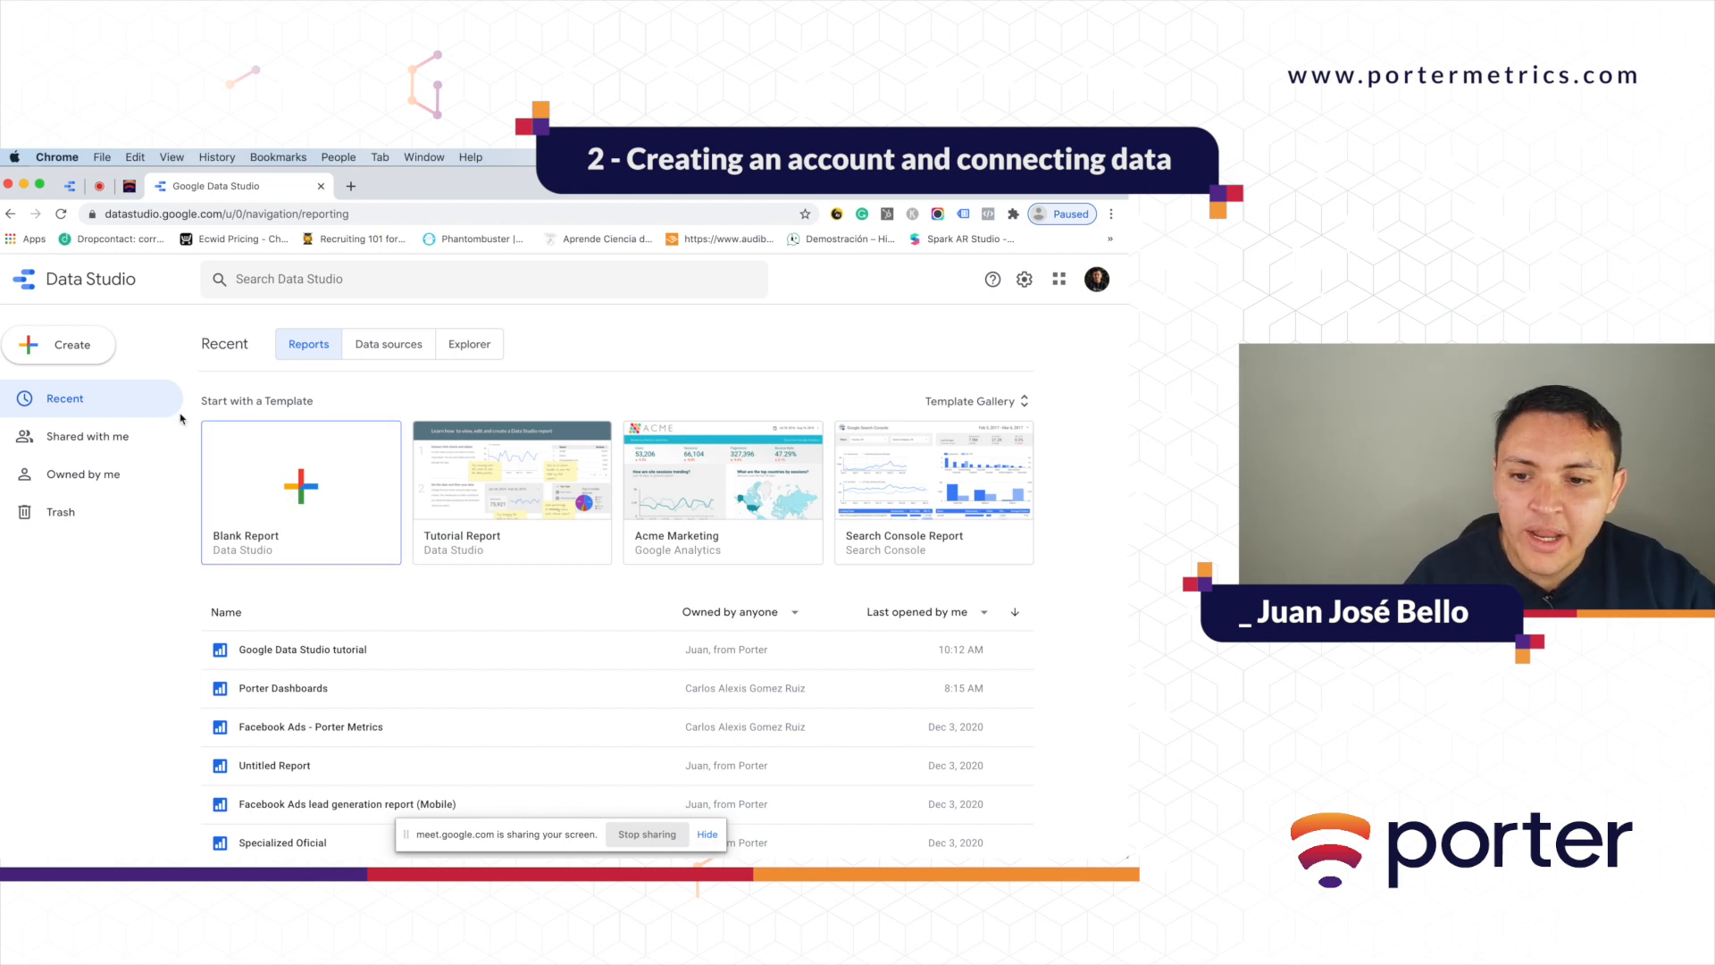
{"action": "left_click", "coordinate": [79, 350]}
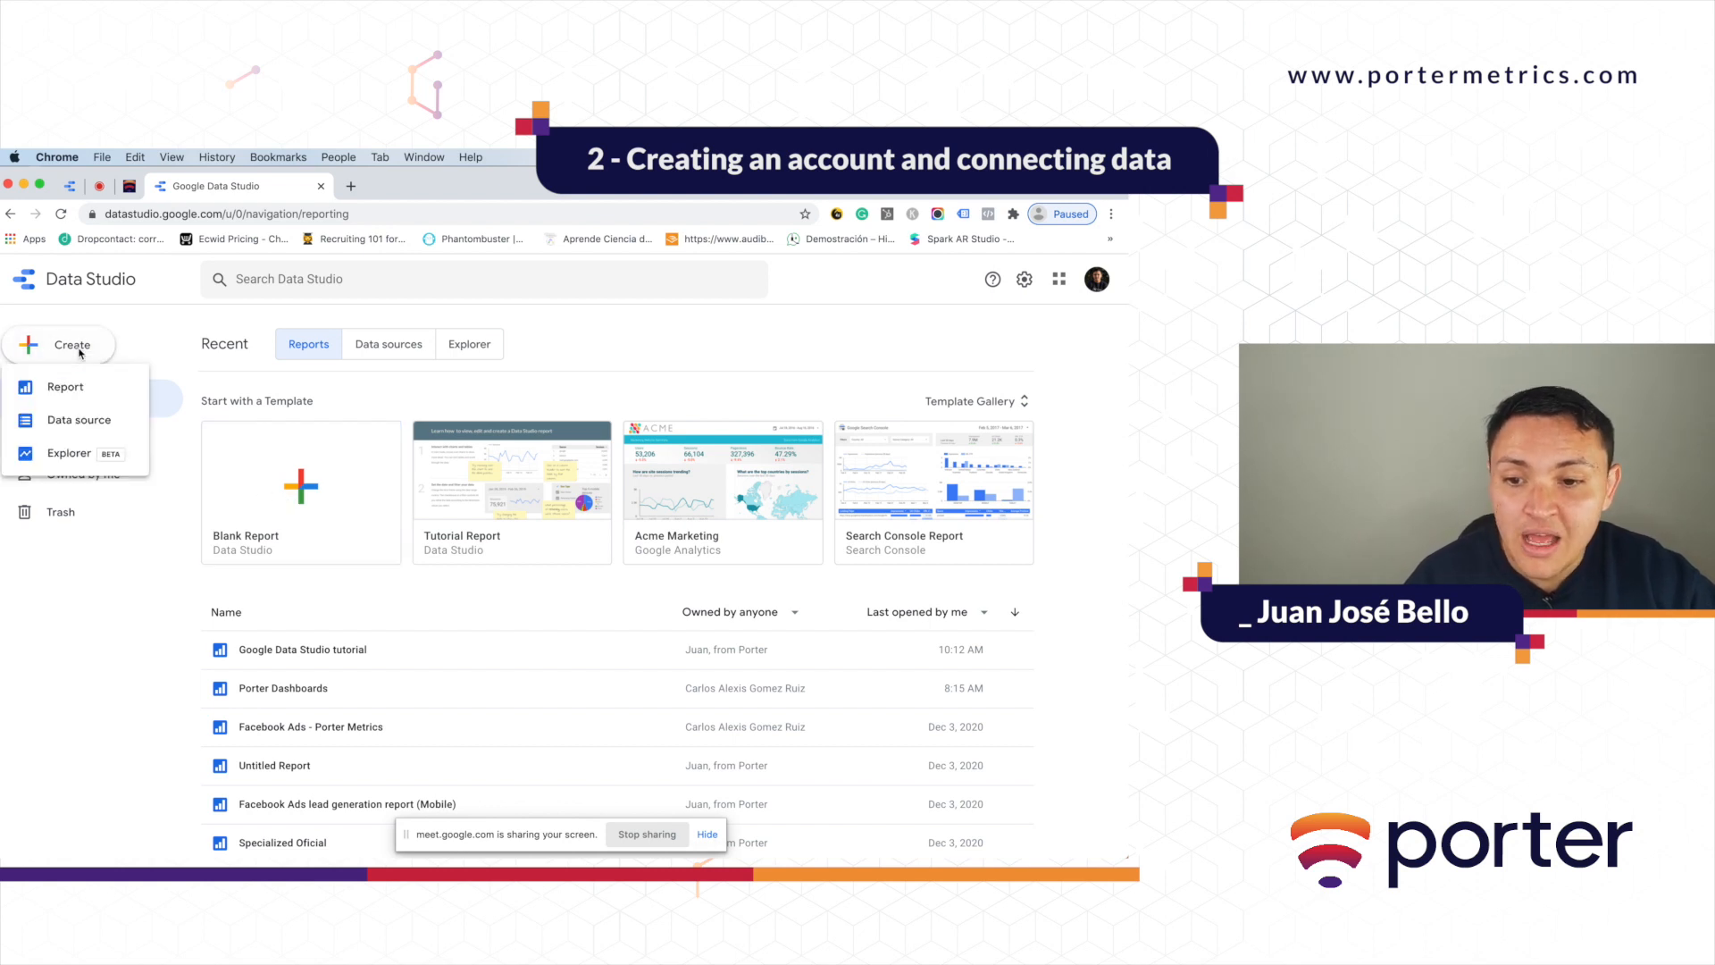
{"action": "left_click", "coordinate": [96, 688]}
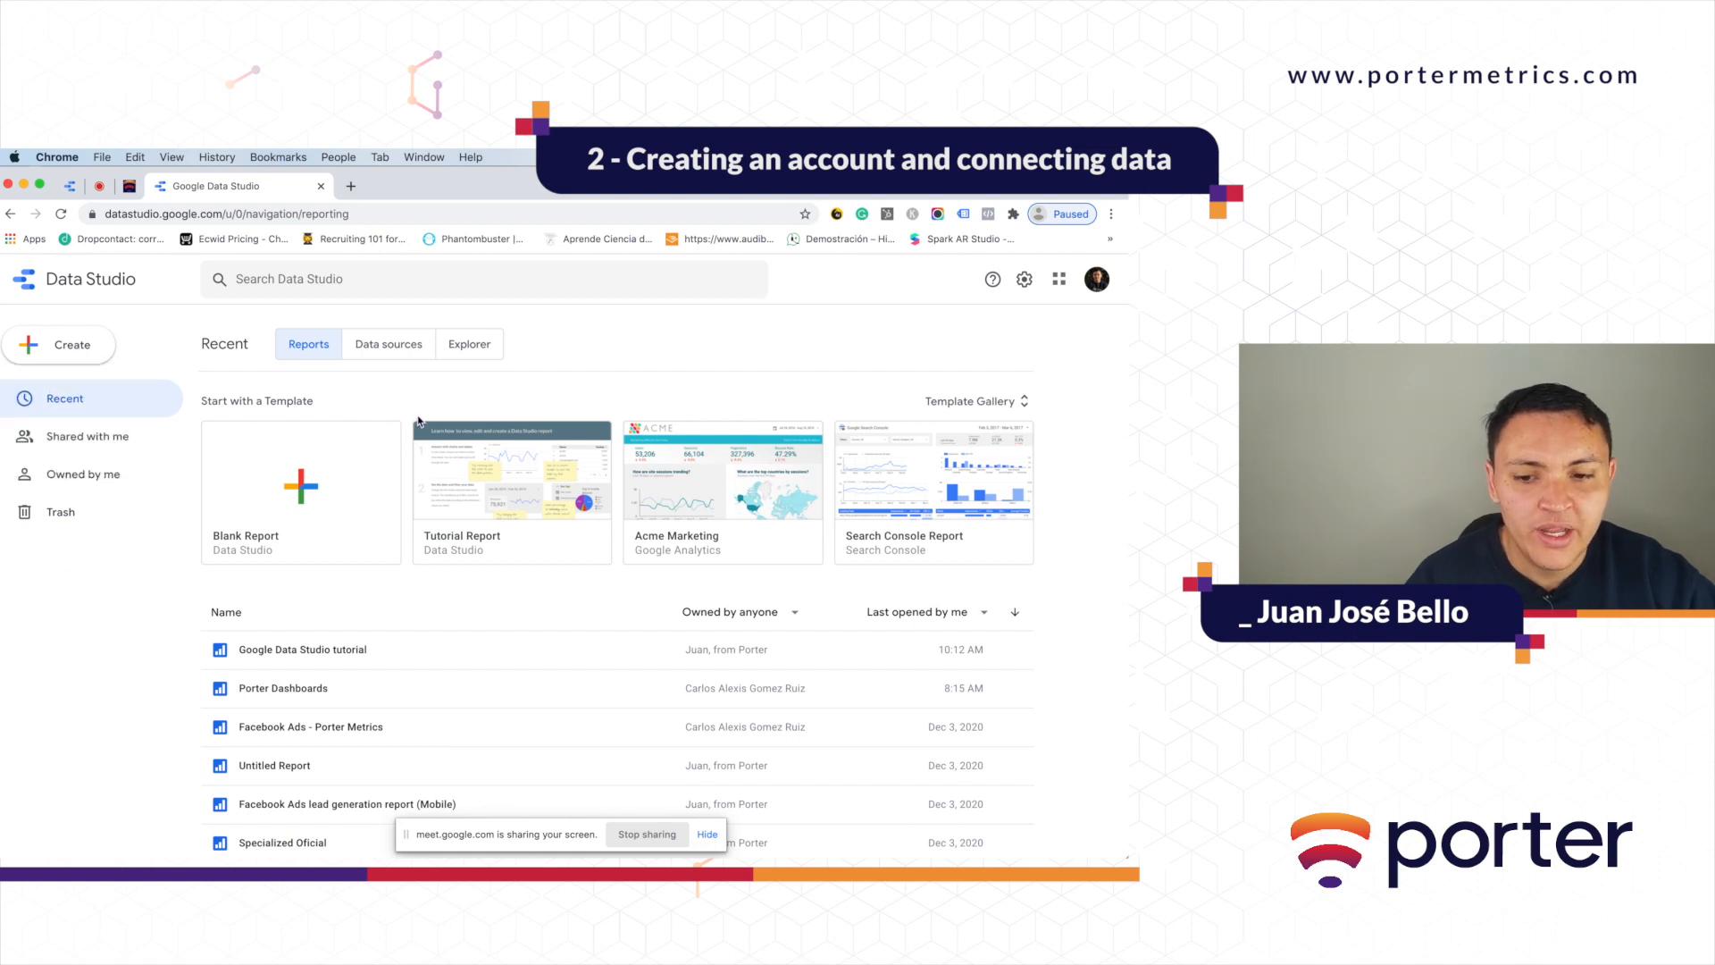
{"action": "left_click", "coordinate": [297, 497]}
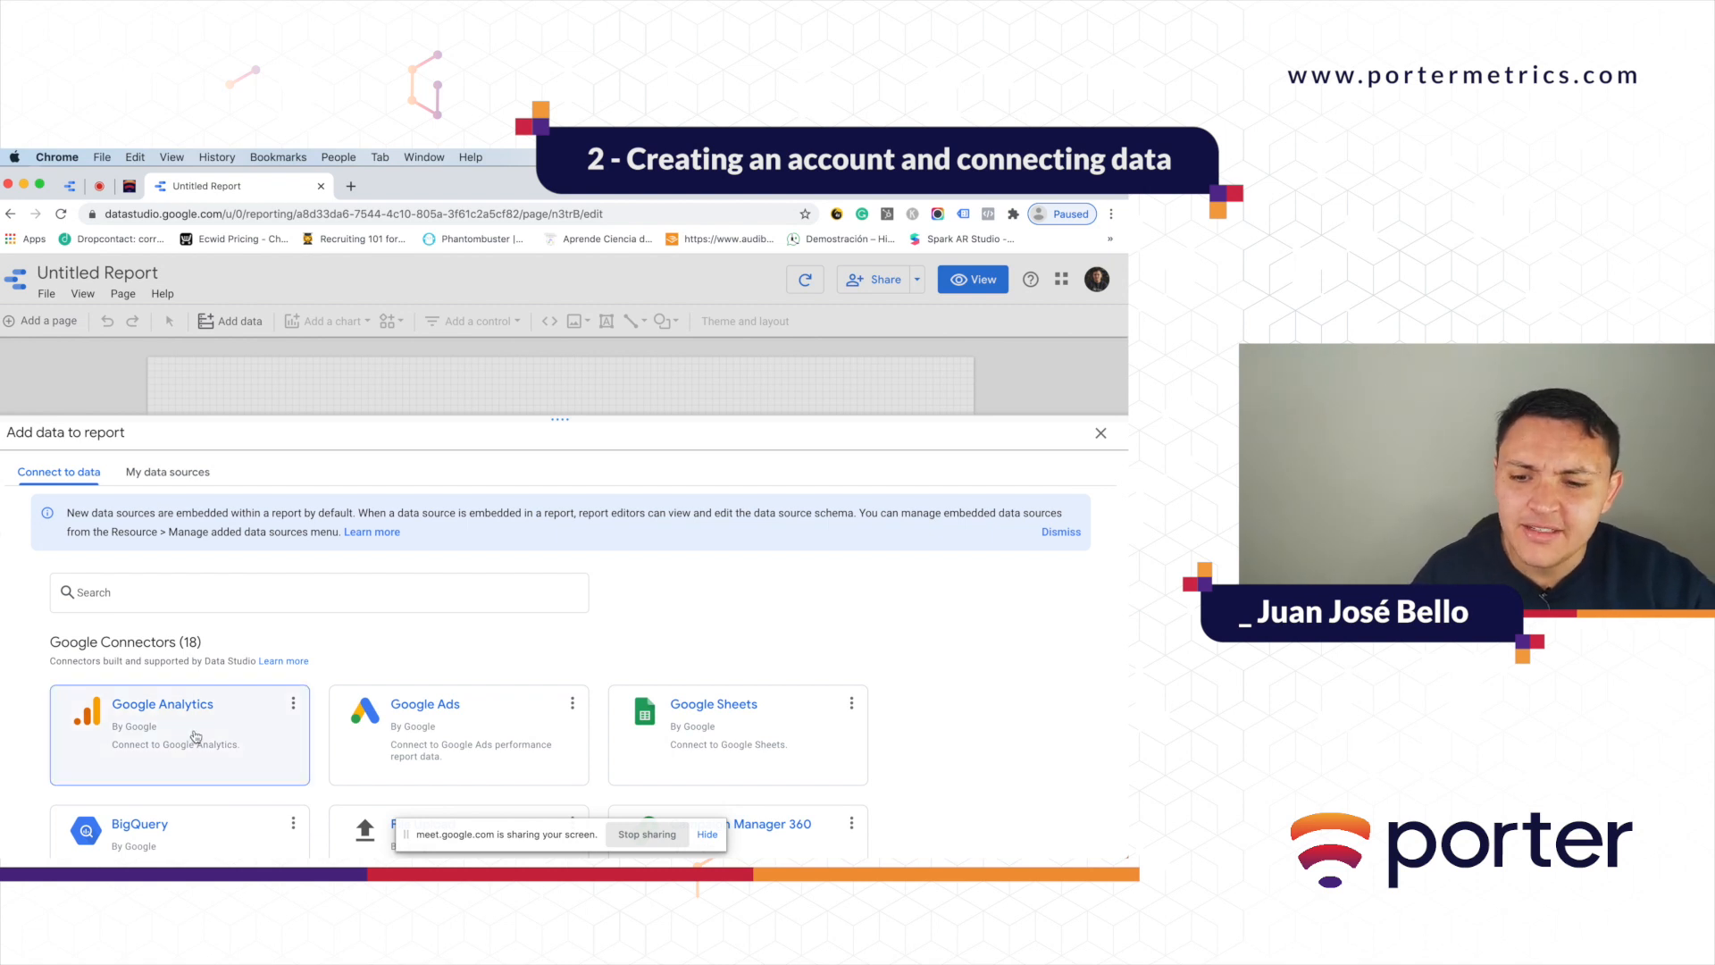
- Browse the Google connectors and search the connector gallery for "porter" to review the matching partner connectors
{"action": "scroll", "coordinate": [195, 737], "scroll_direction": "down", "scroll_amount": 1}
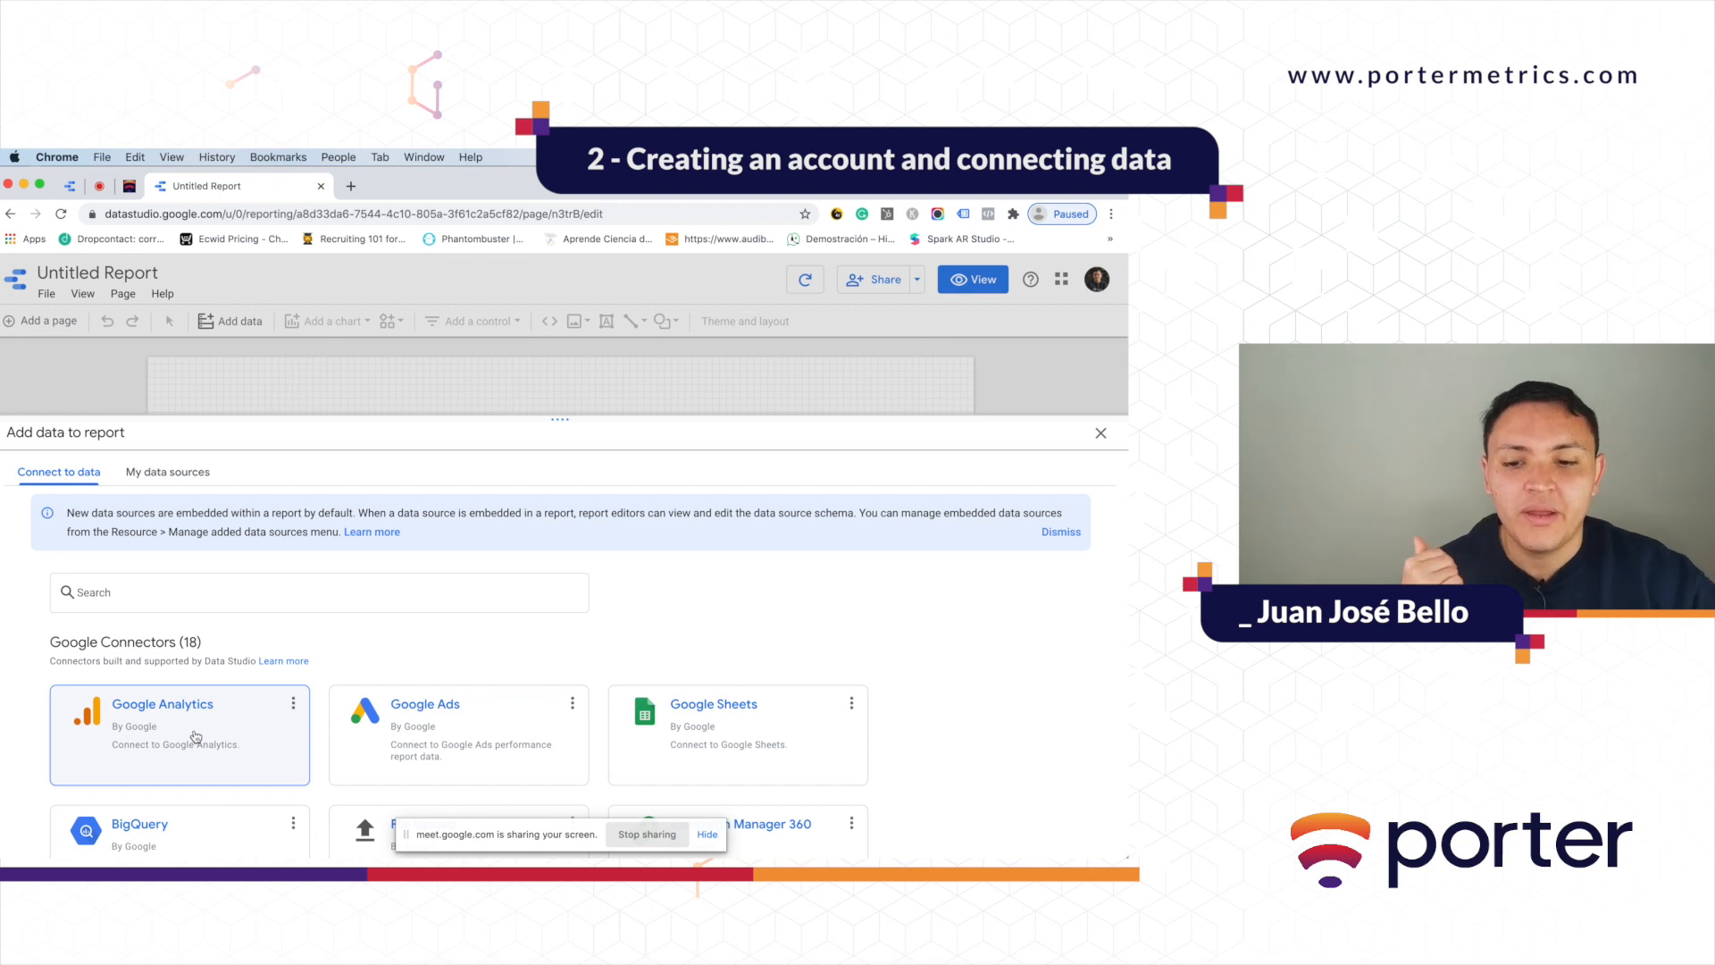
{"action": "scroll", "coordinate": [195, 737], "scroll_direction": "down", "scroll_amount": 1}
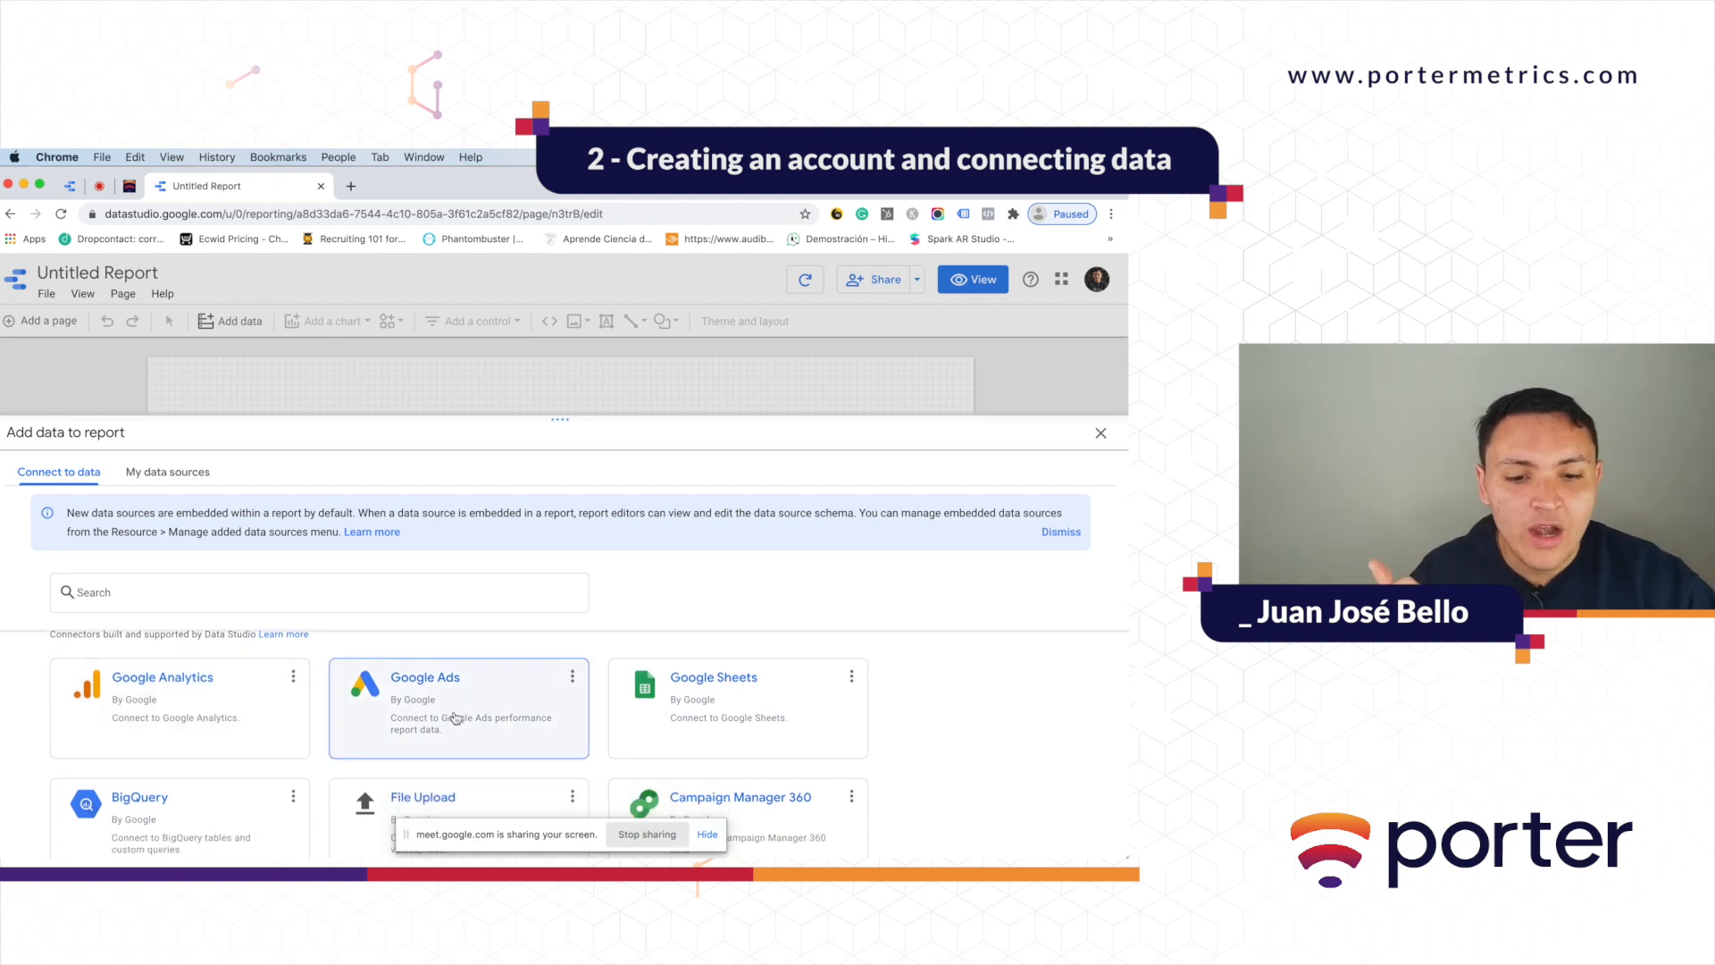
{"action": "scroll", "coordinate": [683, 755], "scroll_direction": "down", "scroll_amount": 5}
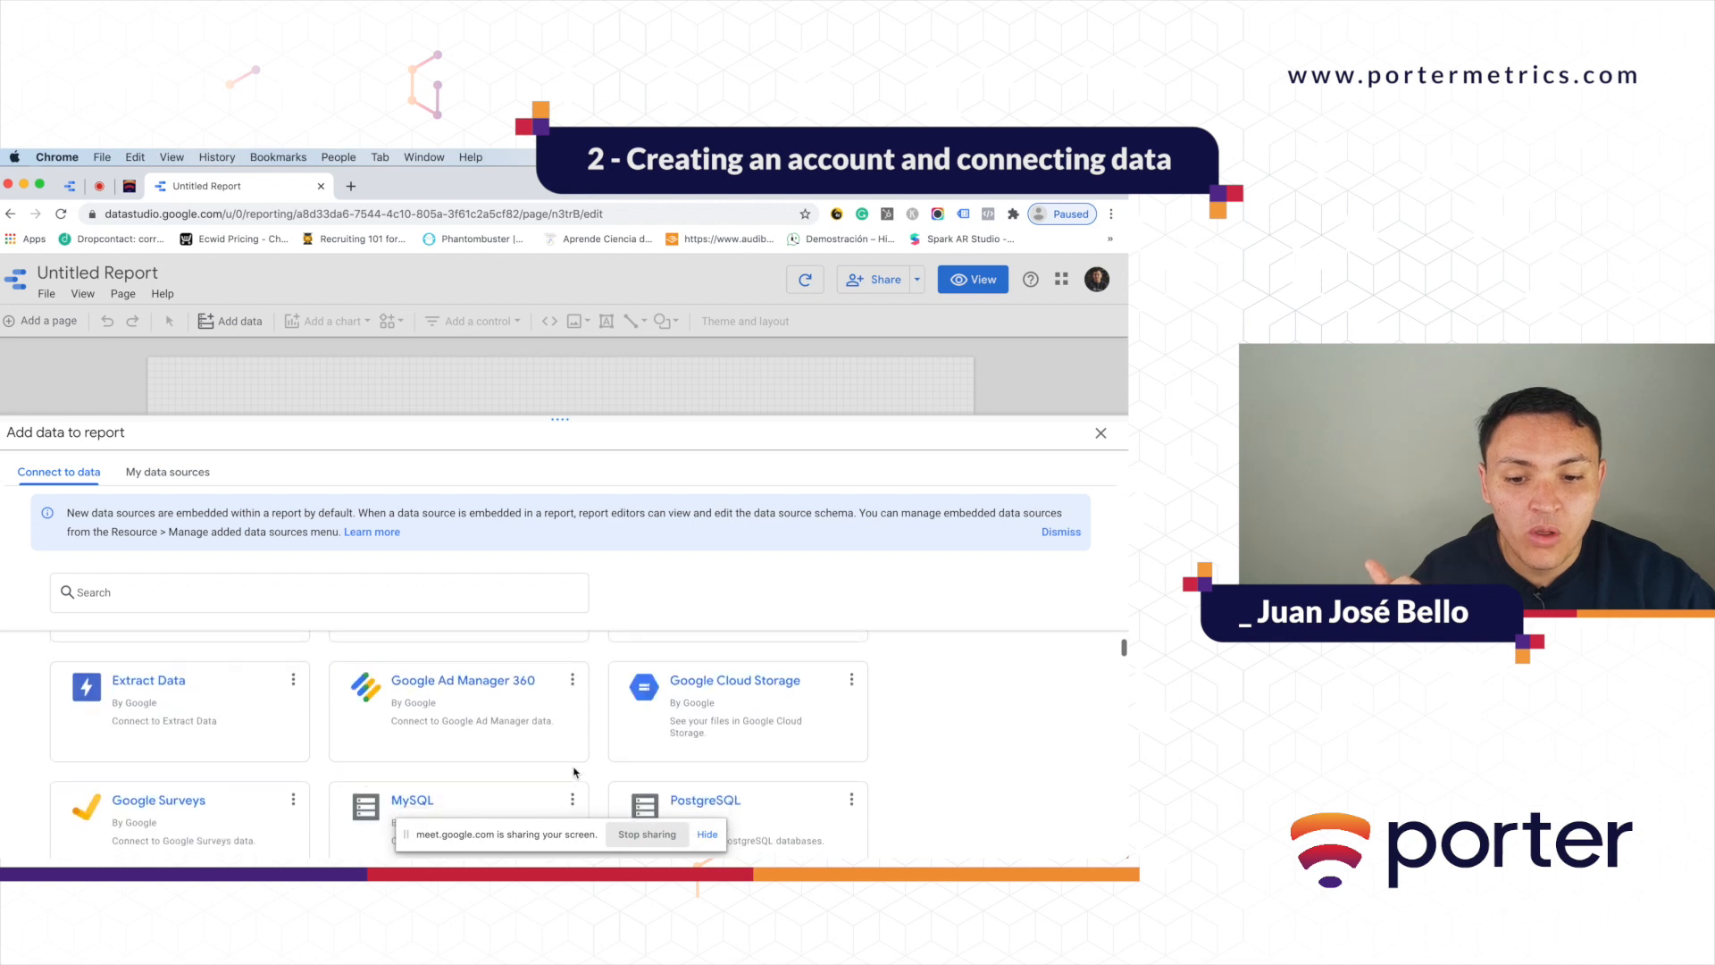
{"action": "scroll", "coordinate": [575, 772], "scroll_direction": "up", "scroll_amount": 5}
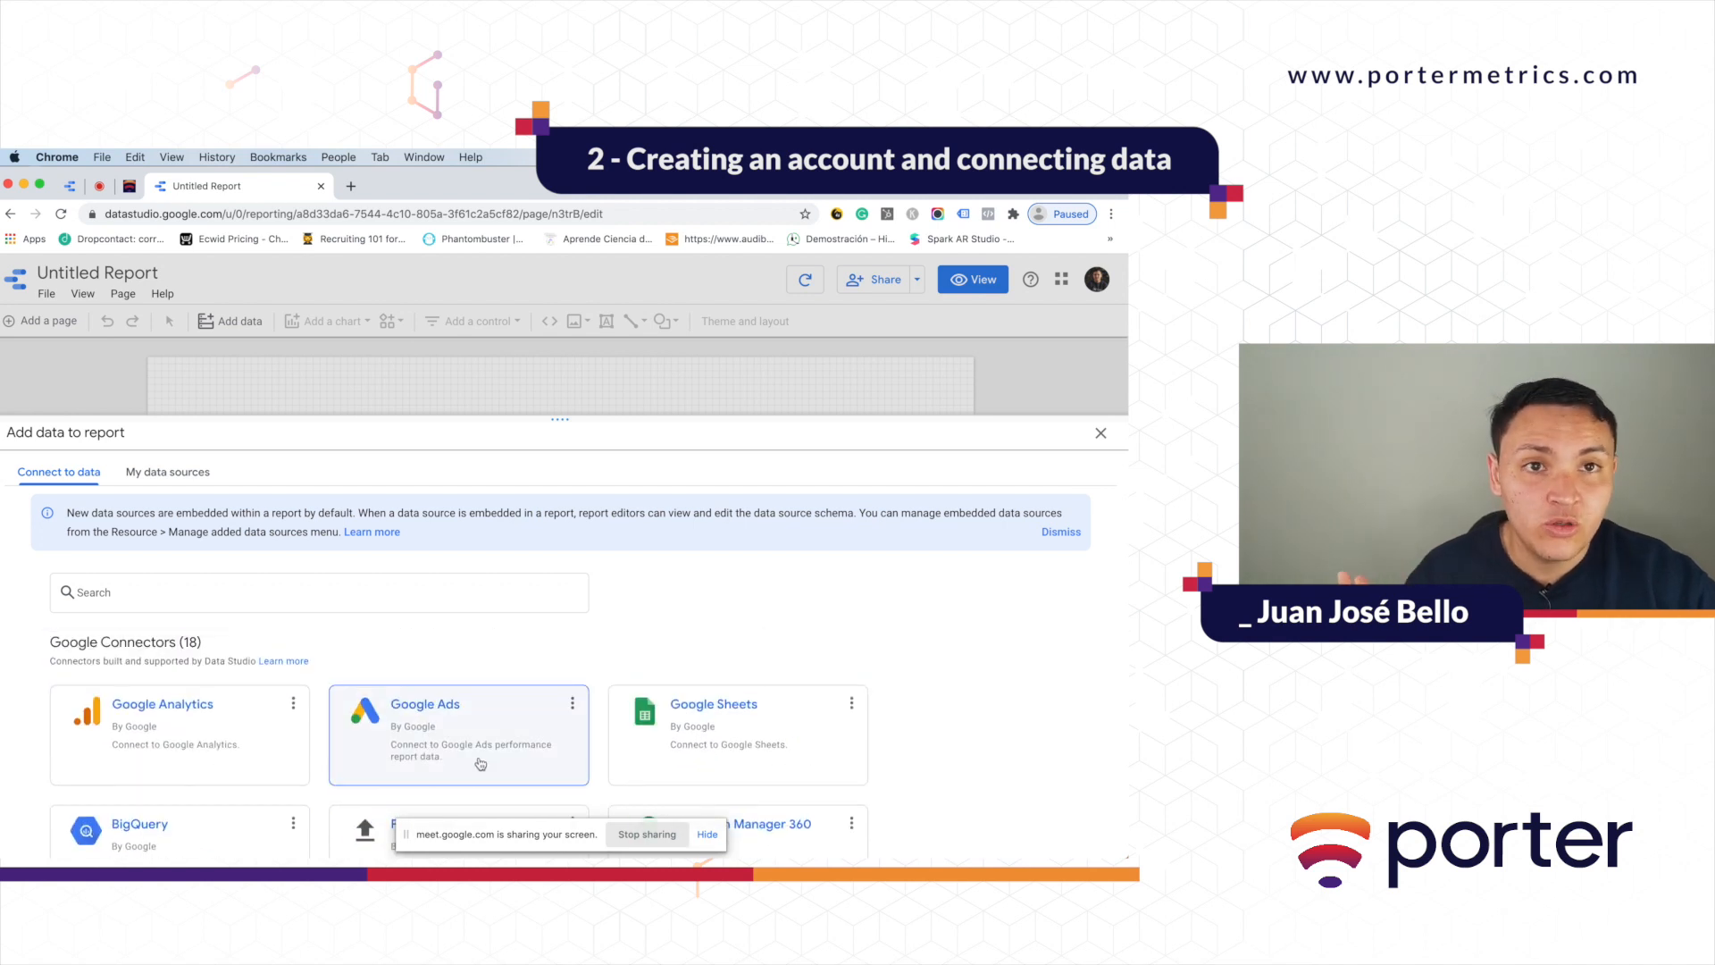
{"action": "left_click", "coordinate": [300, 591]}
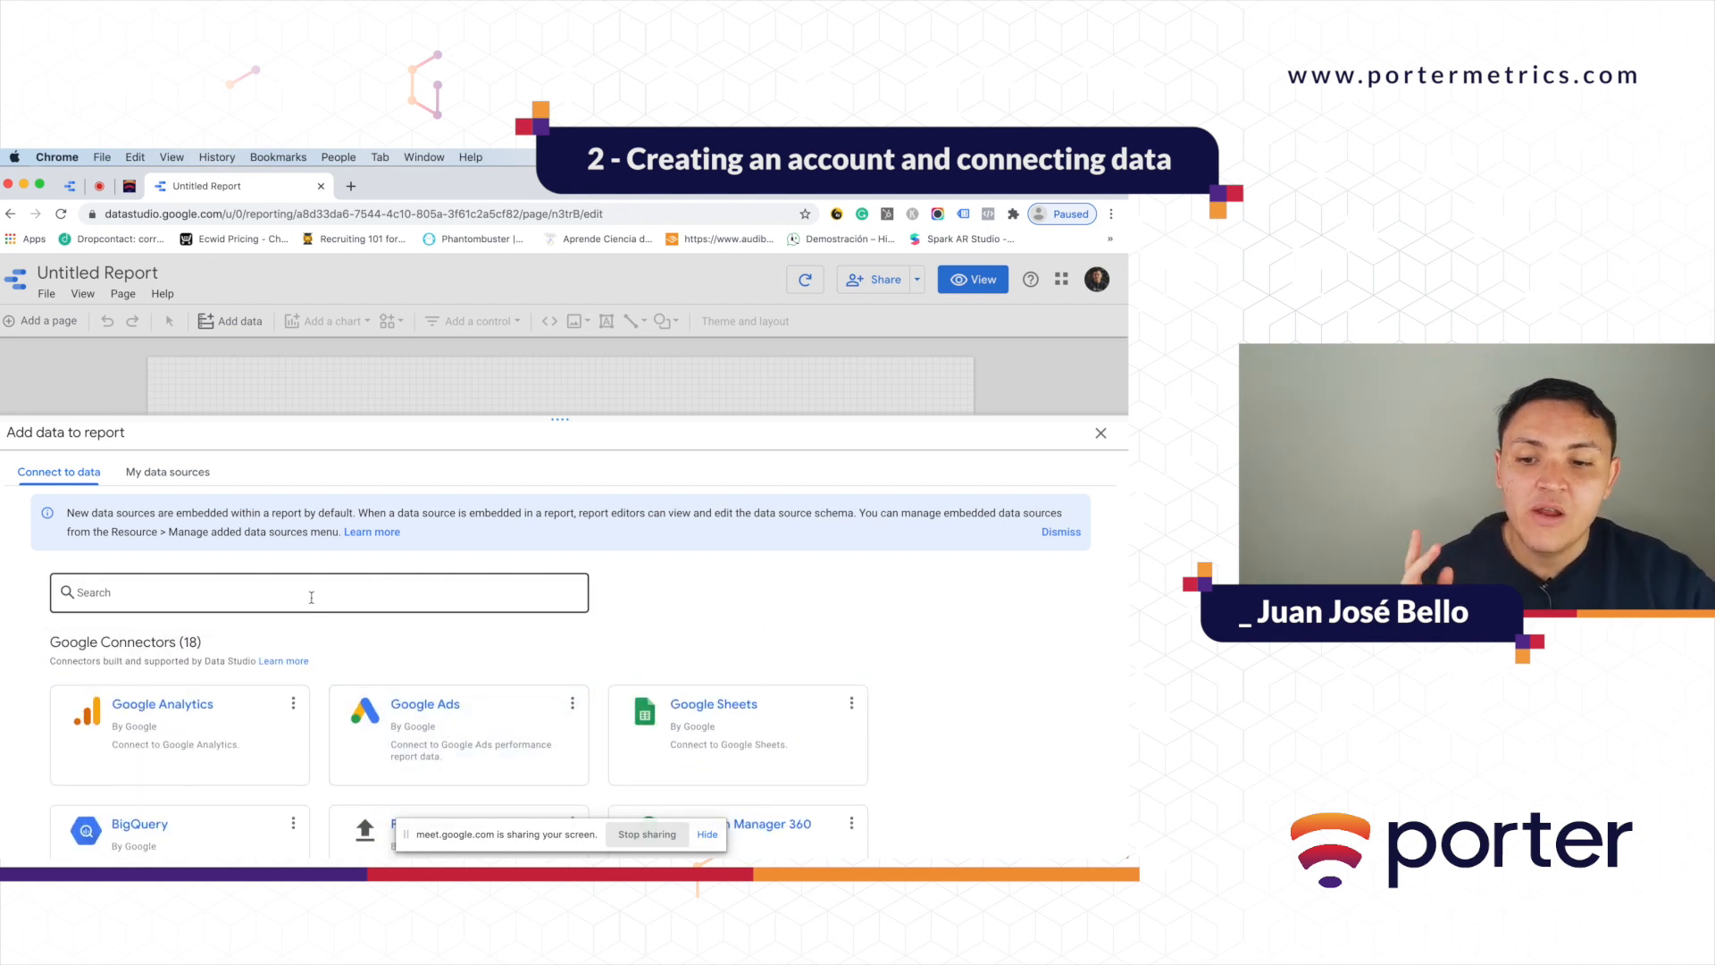
{"action": "type", "text": "p"}
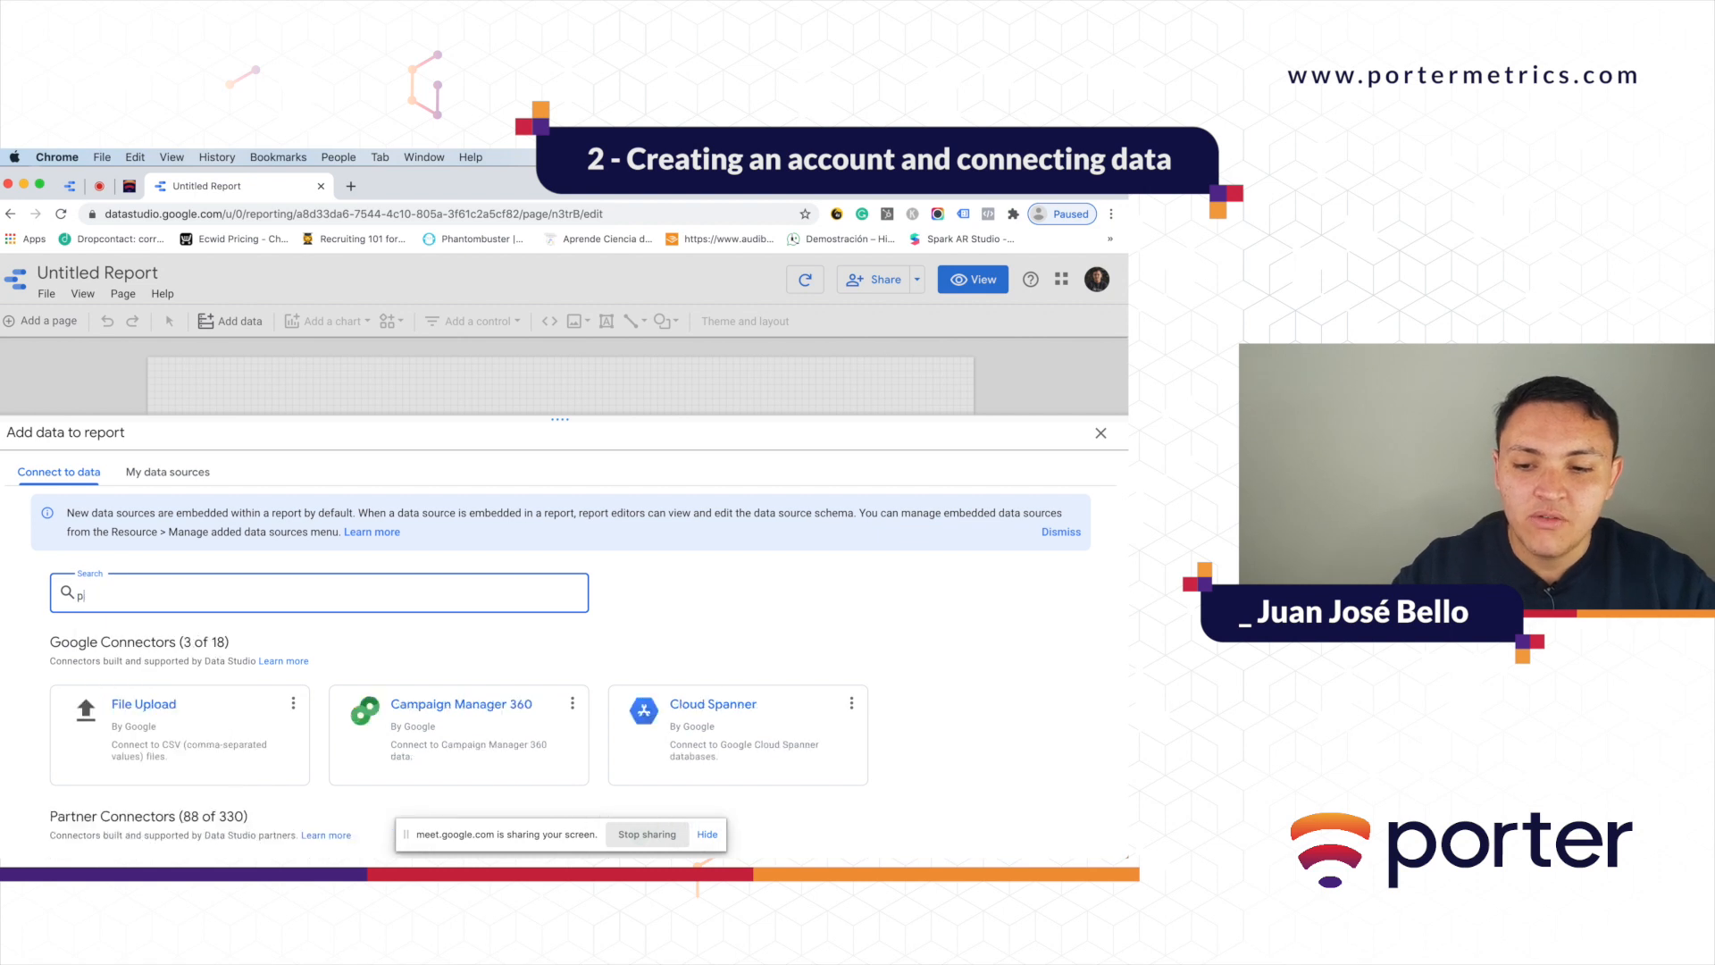
{"action": "type", "text": "orter"}
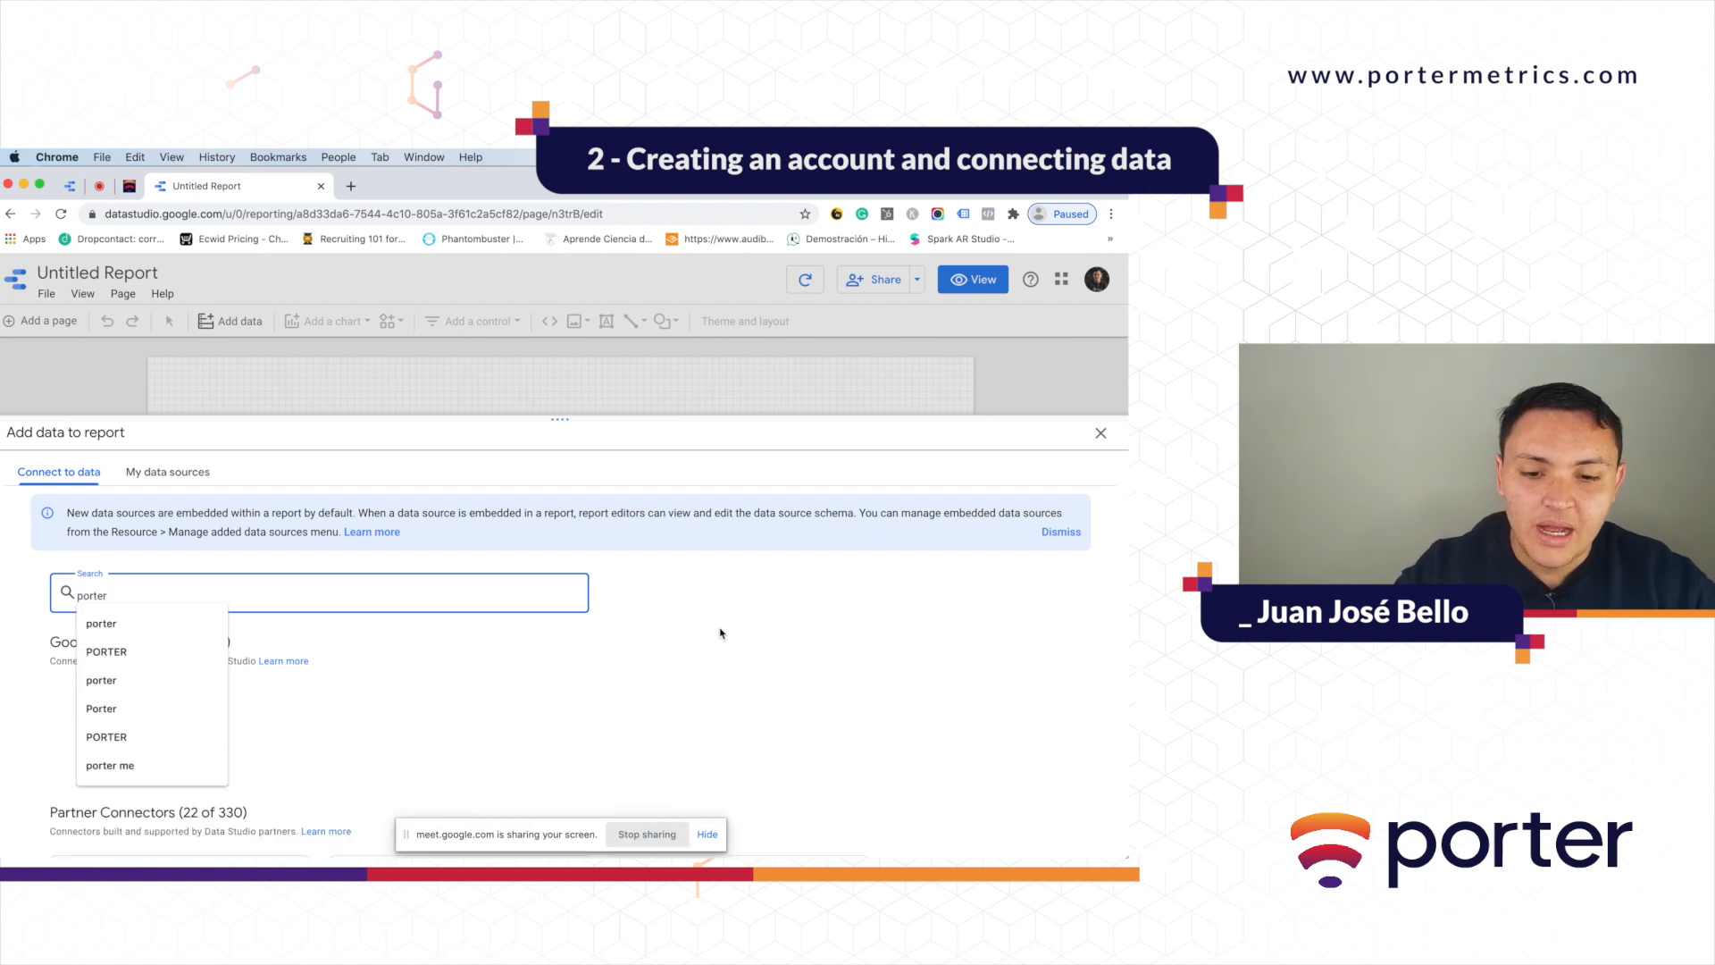
{"action": "left_click", "coordinate": [755, 617]}
{"action": "scroll", "coordinate": [612, 735], "scroll_direction": "down", "scroll_amount": 3}
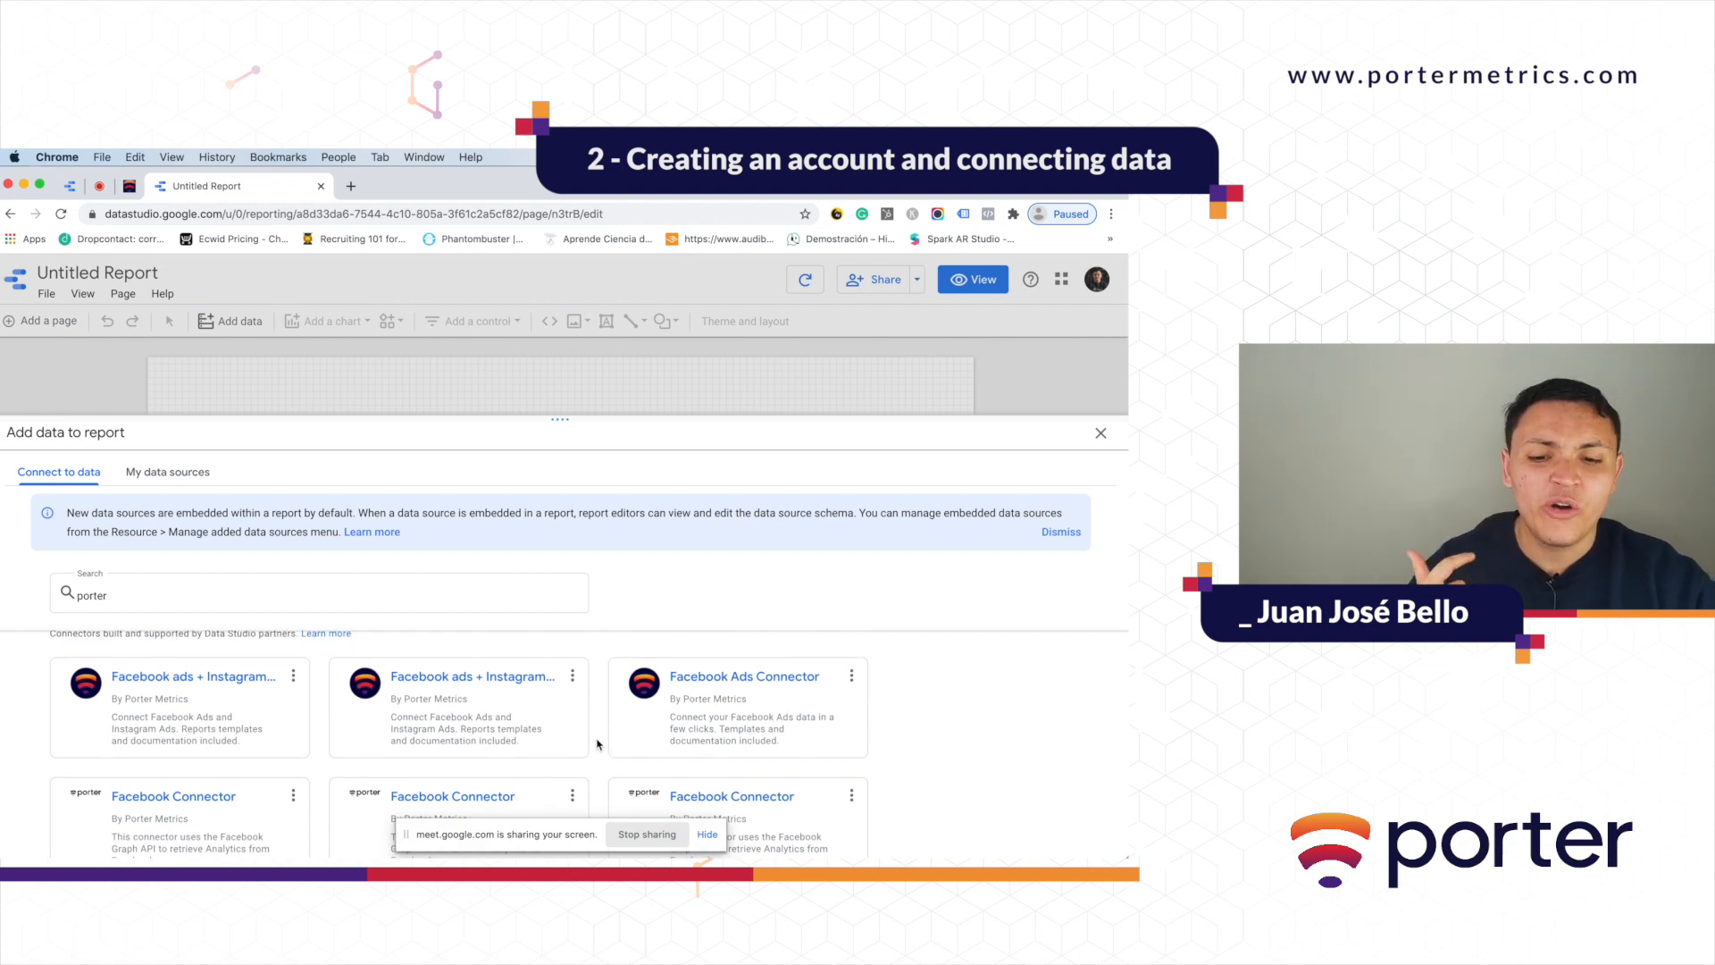
{"action": "scroll", "coordinate": [598, 745], "scroll_direction": "up", "scroll_amount": 3}
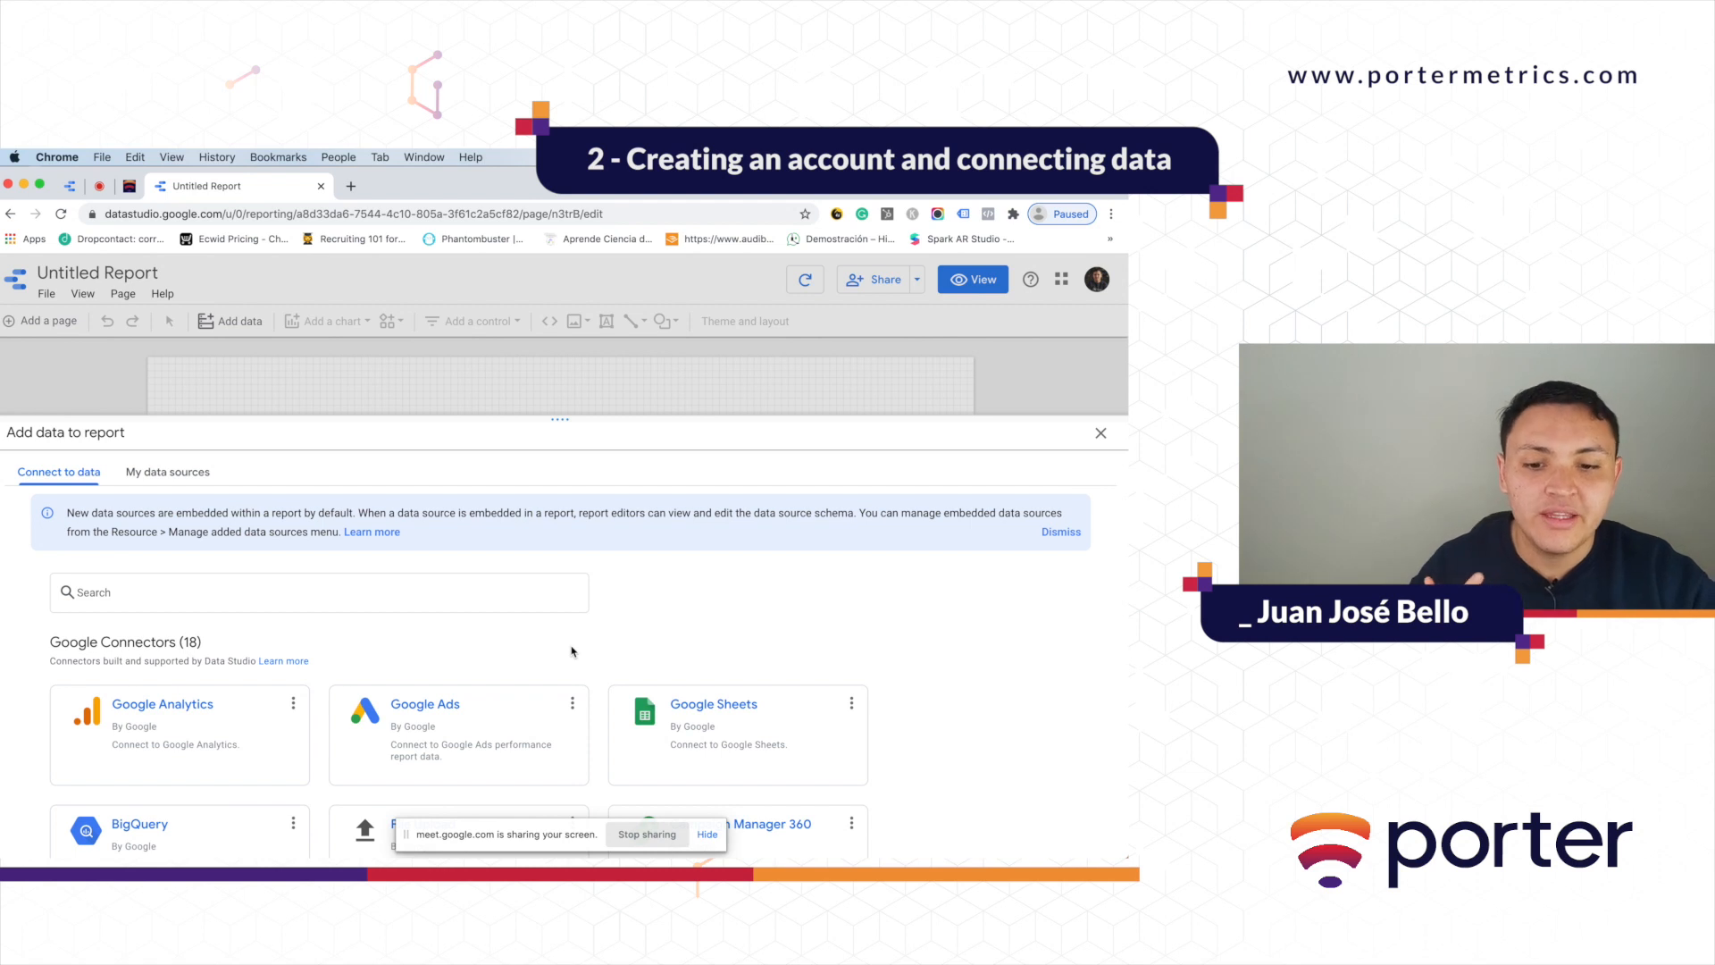
- Look through the built-in Google connectors, from Google Analytics and Google Sheets to BigQuery and Cloud SQL
{"action": "scroll", "coordinate": [572, 652], "scroll_direction": "down", "scroll_amount": 2}
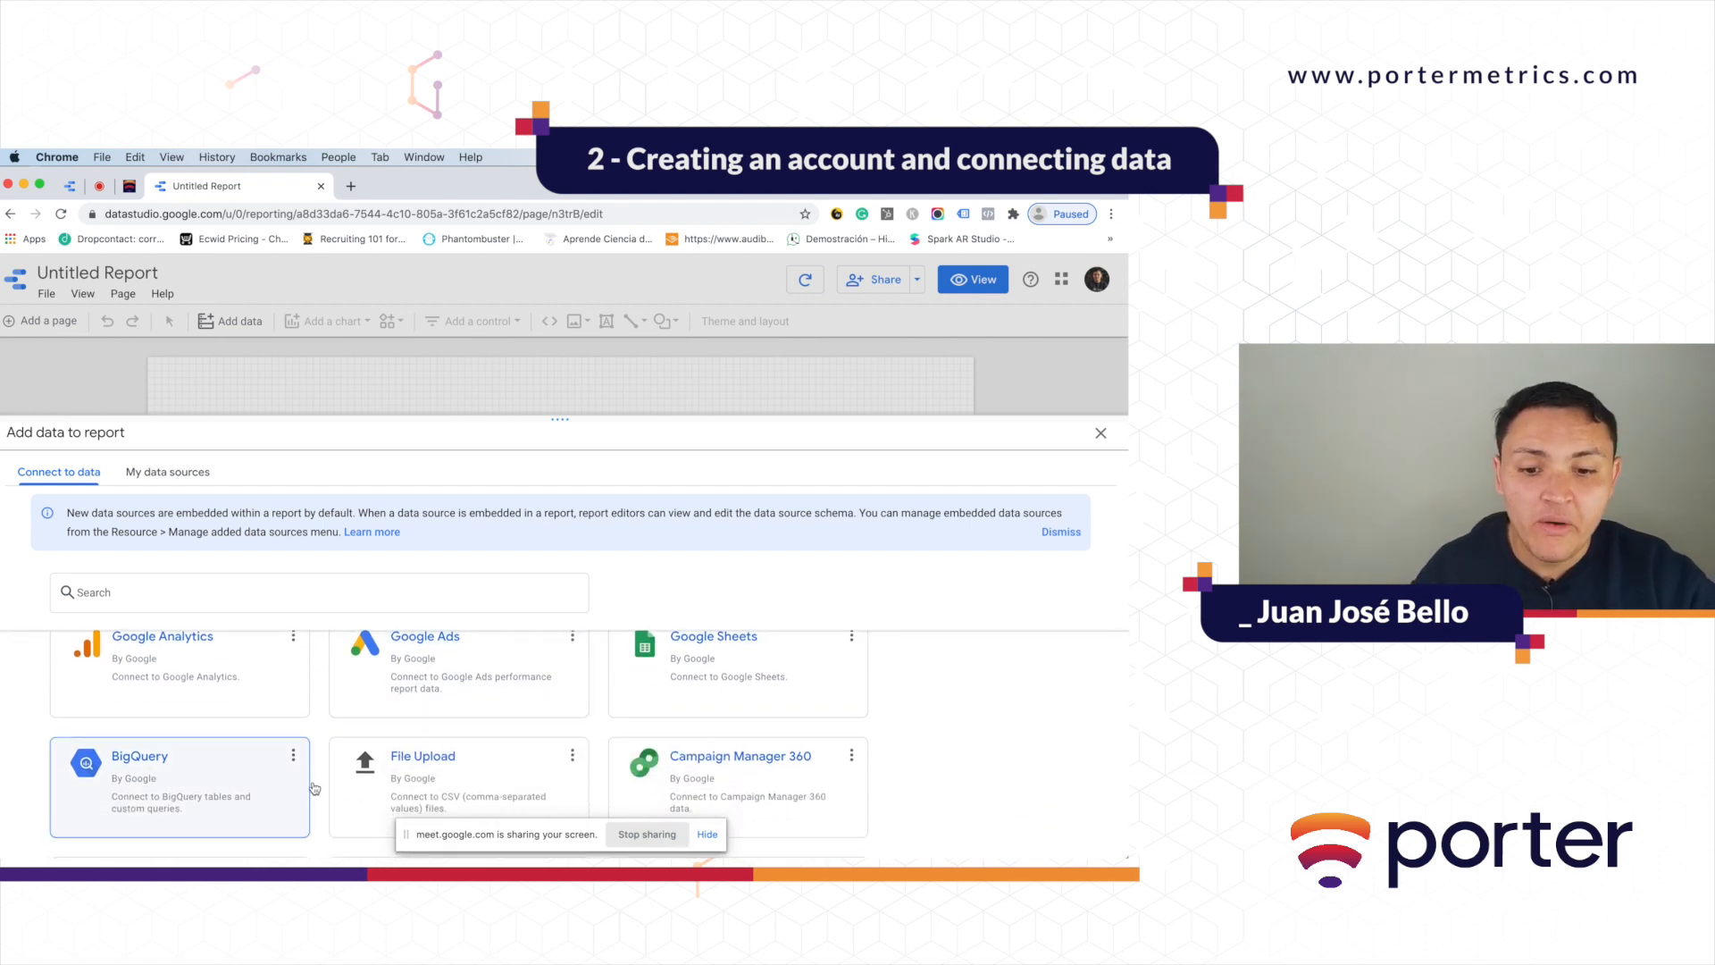
{"action": "scroll", "coordinate": [315, 788], "scroll_direction": "down", "scroll_amount": 3}
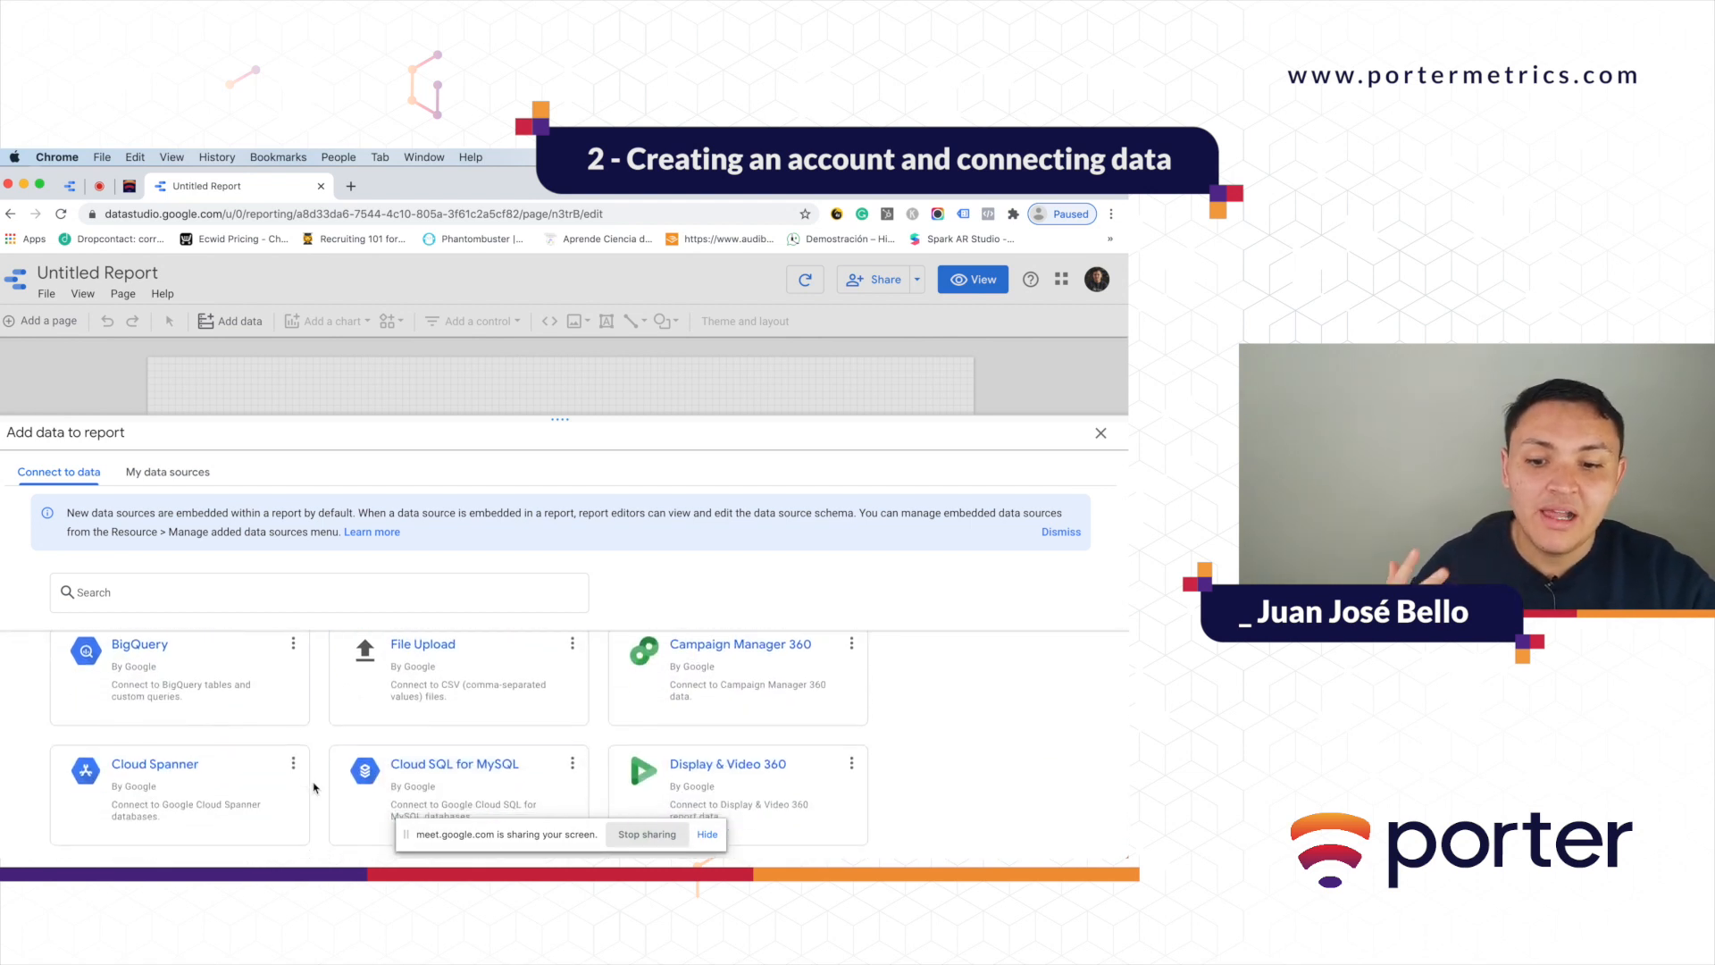
{"action": "scroll", "coordinate": [428, 779], "scroll_direction": "up", "scroll_amount": 5}
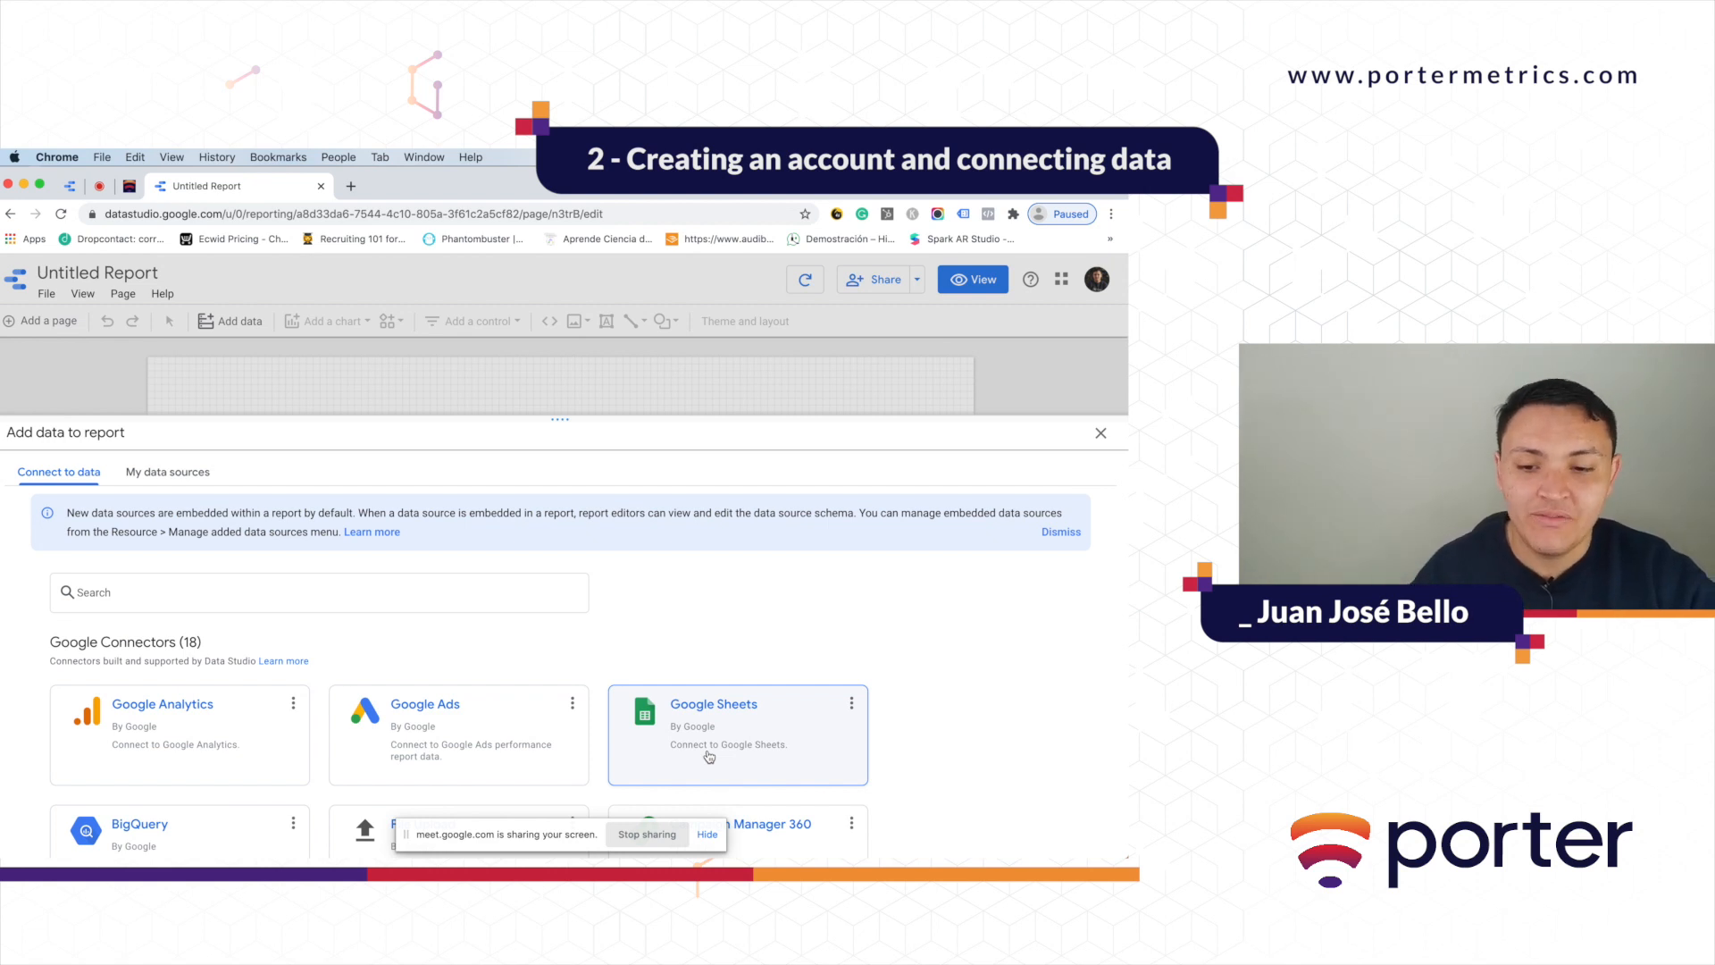
{"action": "scroll", "coordinate": [536, 714], "scroll_direction": "down", "scroll_amount": 2}
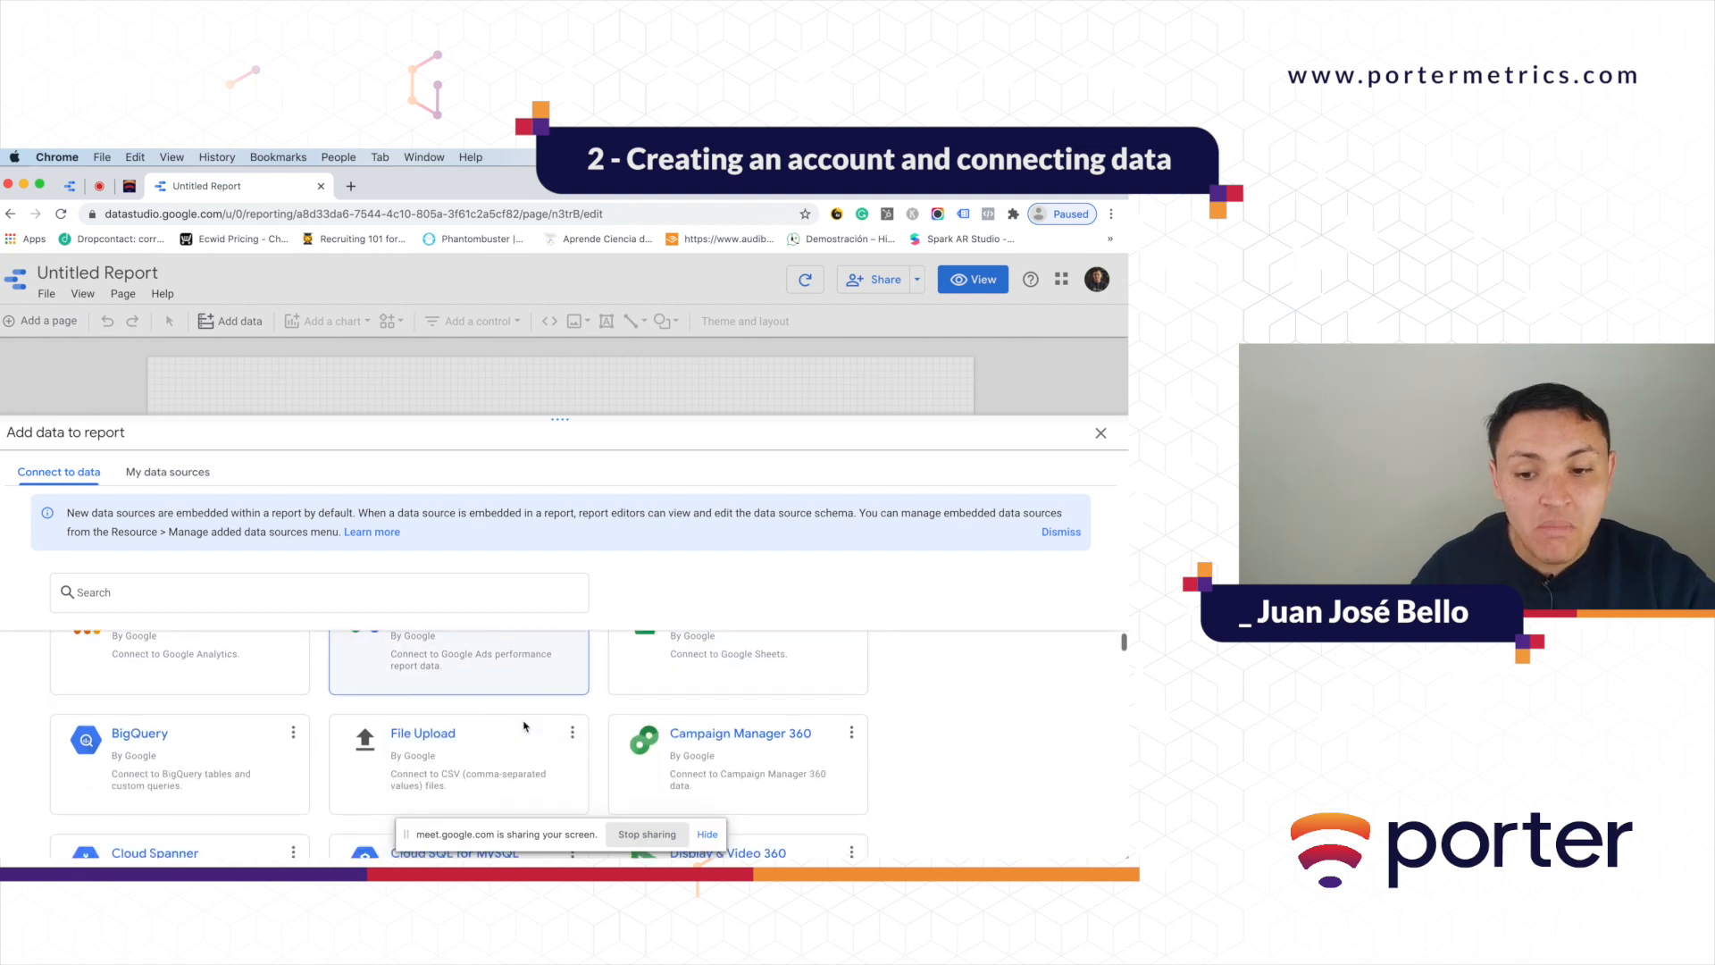
{"action": "scroll", "coordinate": [524, 726], "scroll_direction": "up", "scroll_amount": 1}
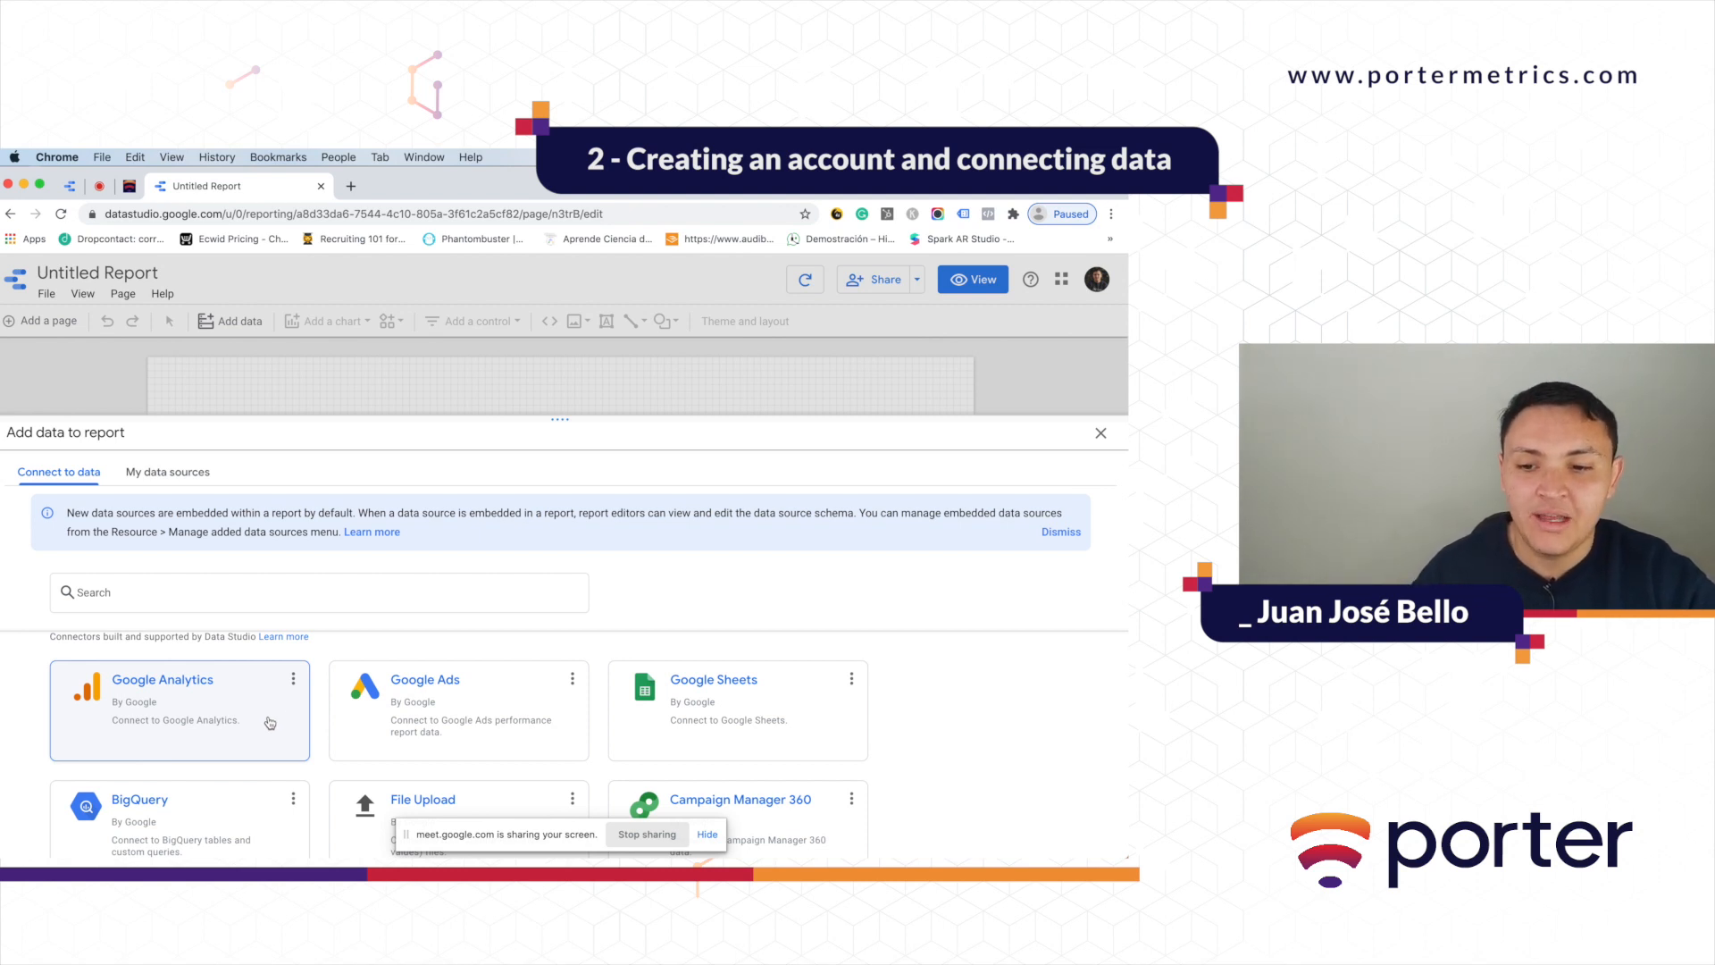
- Search the existing data sources for "sample" and add [Sample] Google Analytics Data to the report
{"action": "left_click", "coordinate": [64, 478]}
{"action": "left_click", "coordinate": [166, 479]}
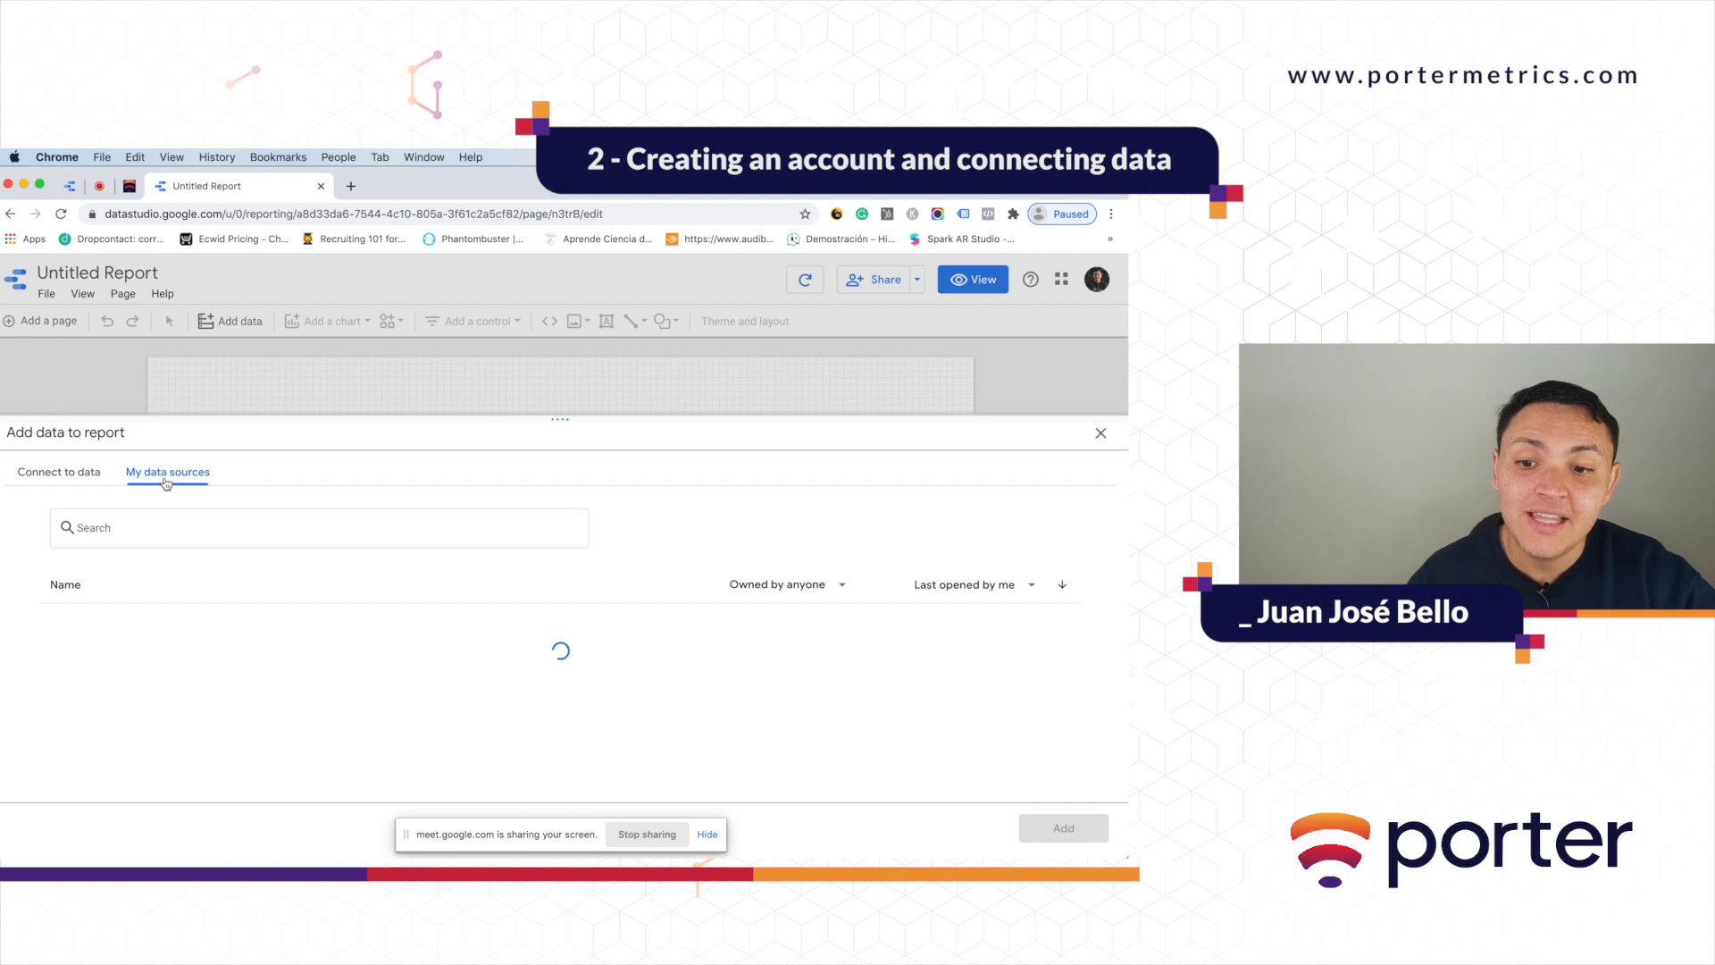
{"action": "left_click", "coordinate": [189, 527]}
{"action": "type", "text": "sample"}
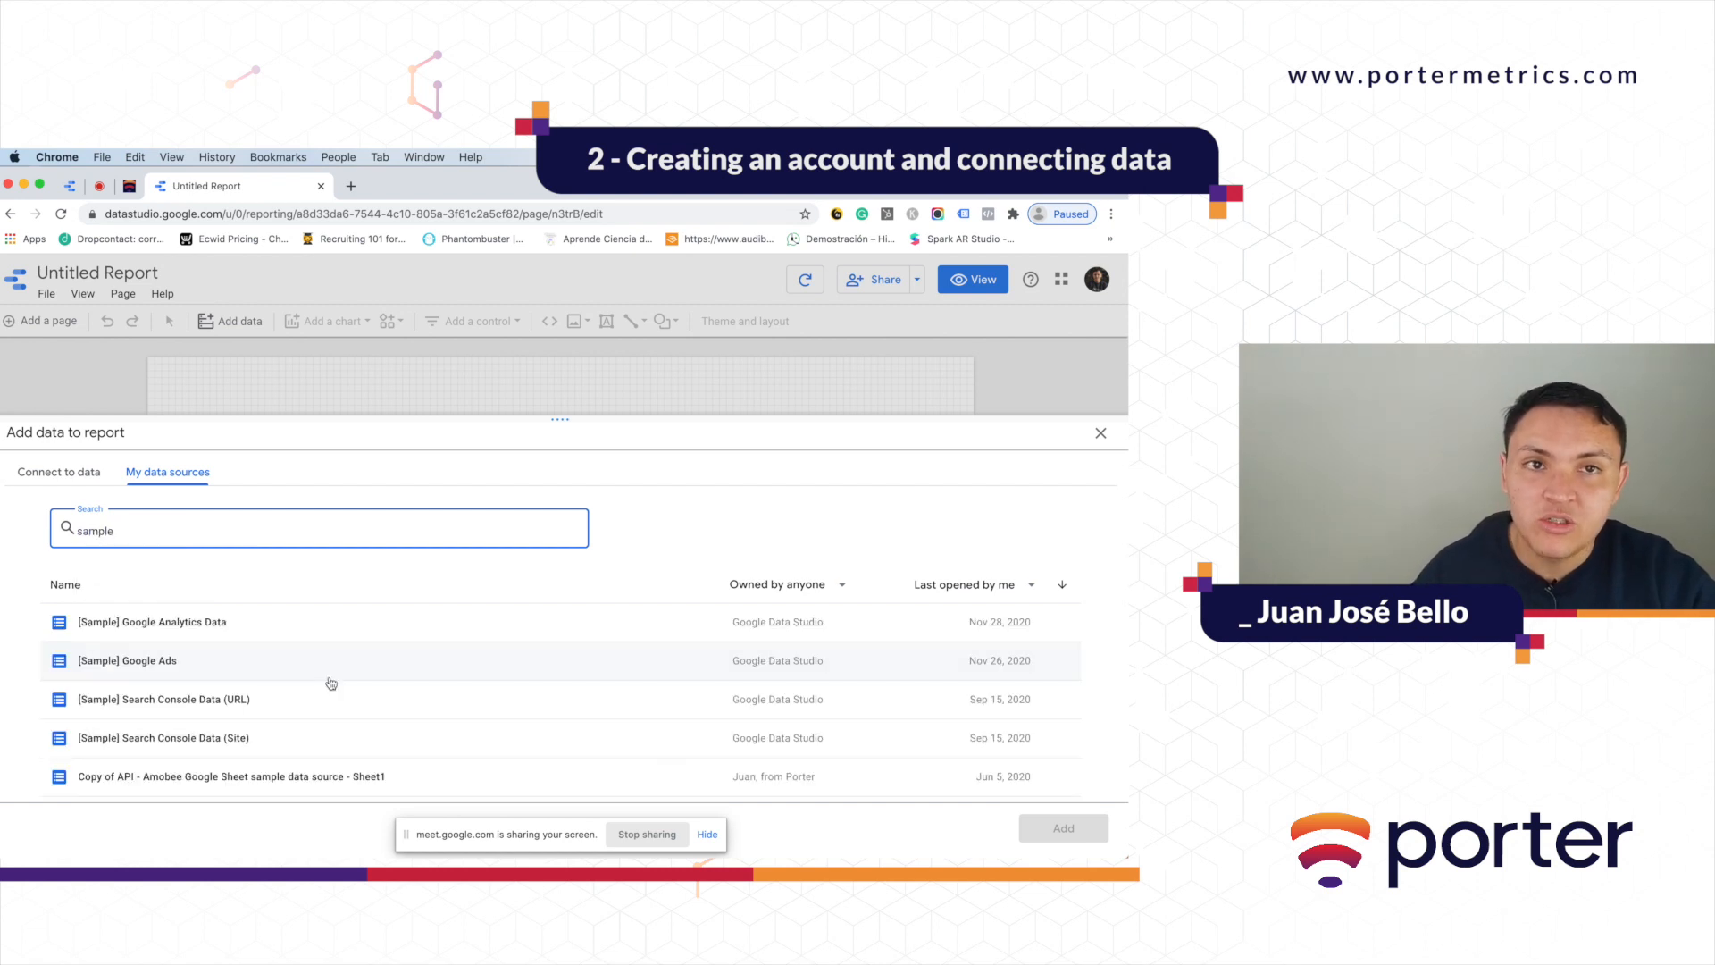
{"action": "scroll", "coordinate": [331, 683], "scroll_direction": "down", "scroll_amount": 3}
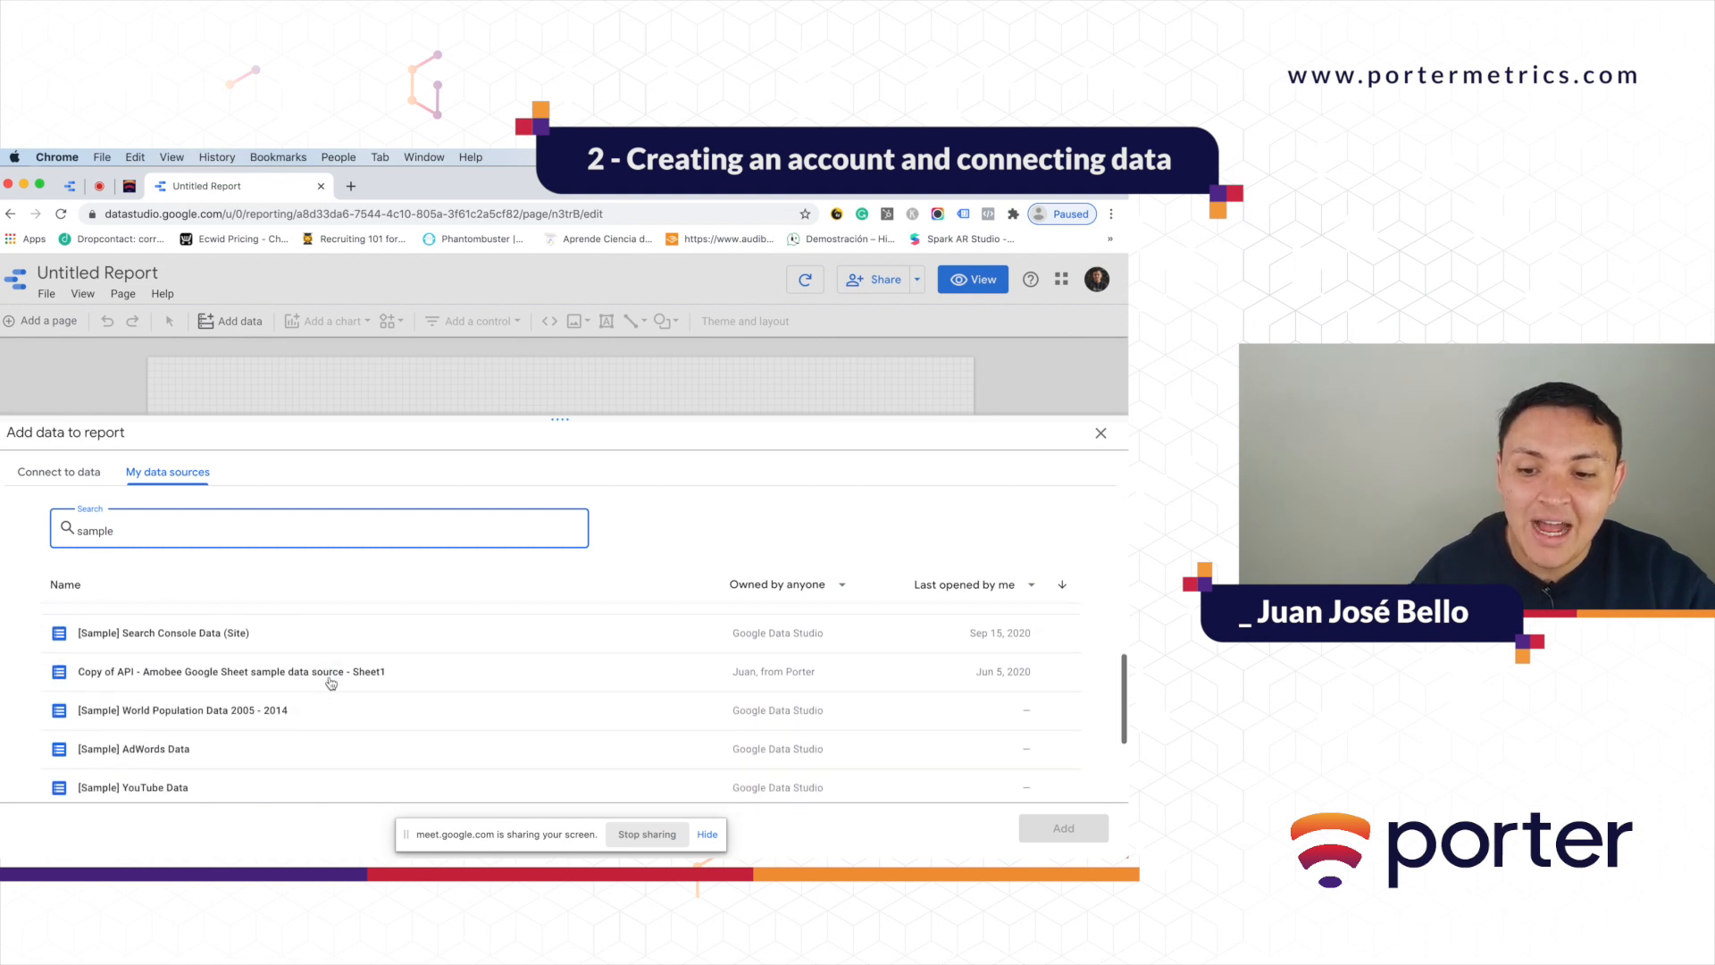
{"action": "scroll", "coordinate": [331, 683], "scroll_direction": "up", "scroll_amount": 3}
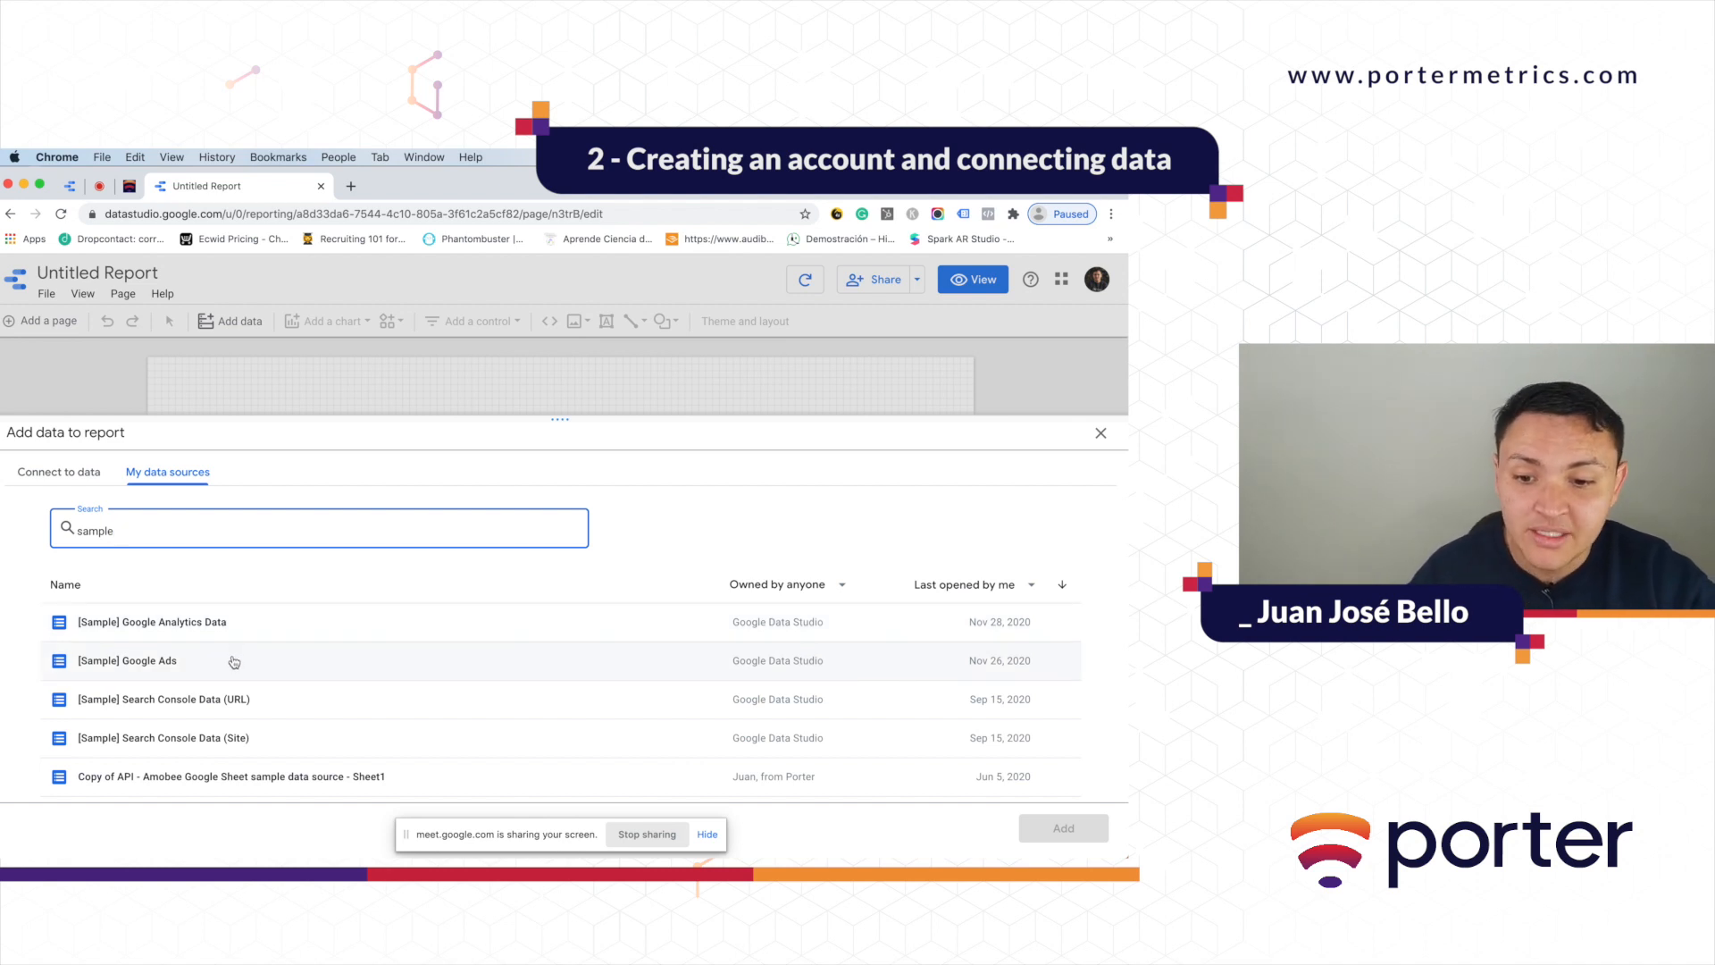
{"action": "scroll", "coordinate": [256, 694], "scroll_direction": "down", "scroll_amount": 1}
{"action": "scroll", "coordinate": [257, 694], "scroll_direction": "down", "scroll_amount": 1}
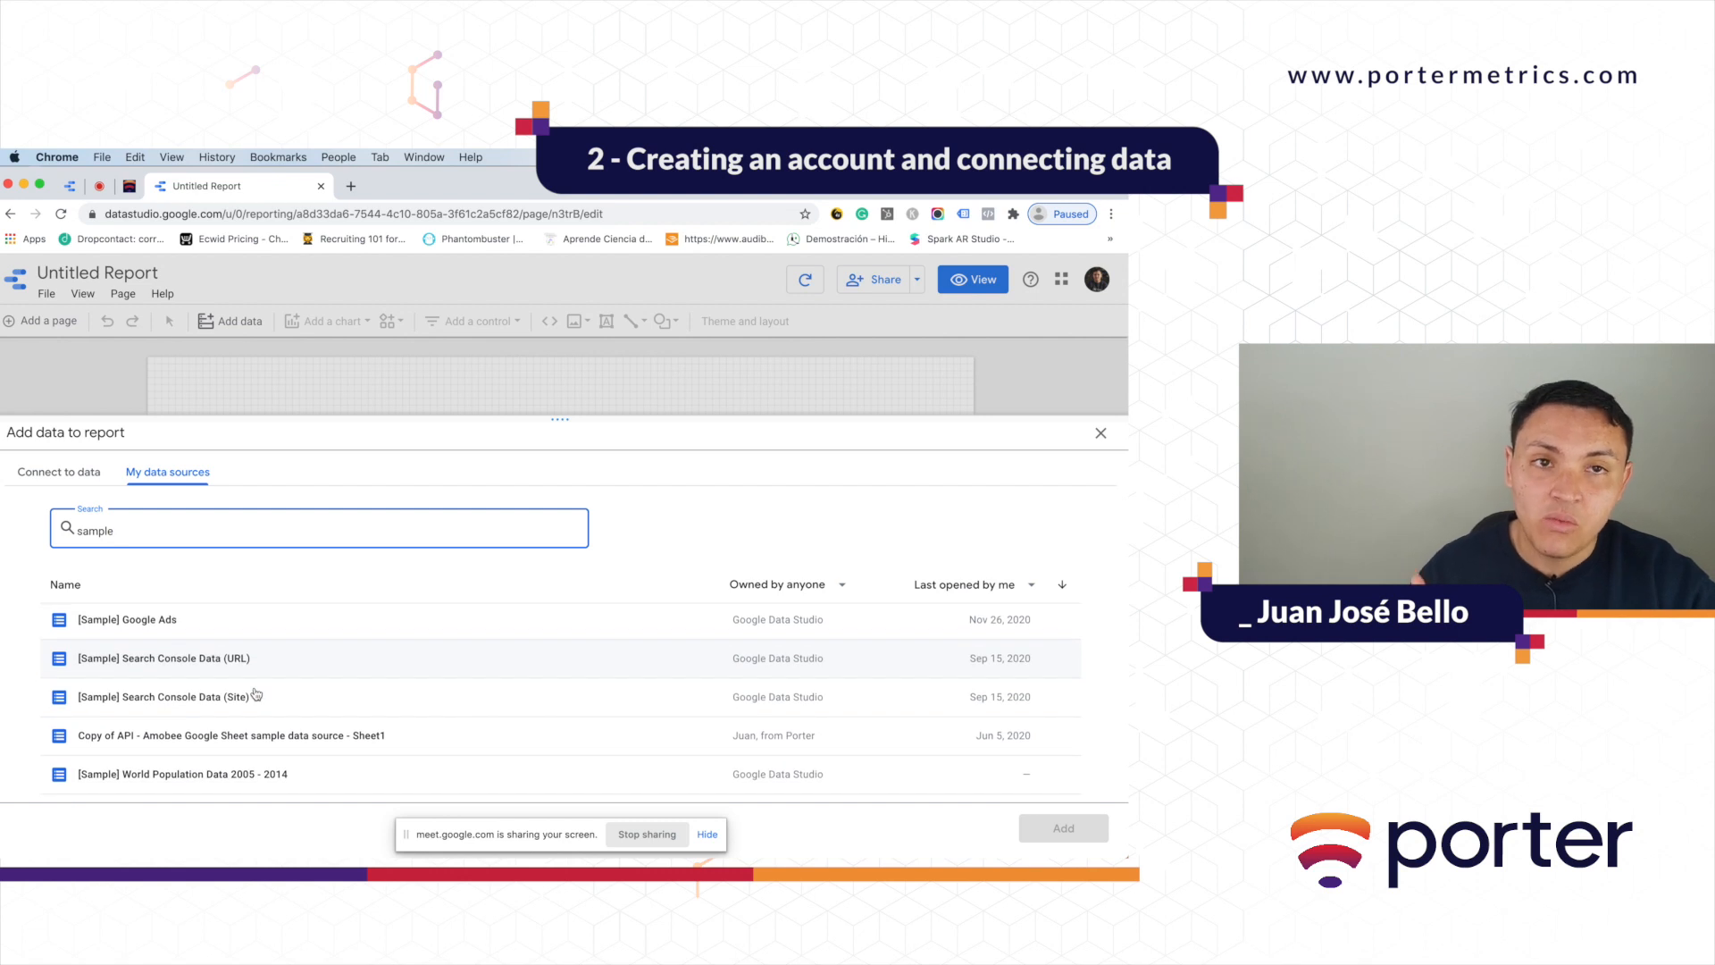
{"action": "scroll", "coordinate": [256, 695], "scroll_direction": "up", "scroll_amount": 2}
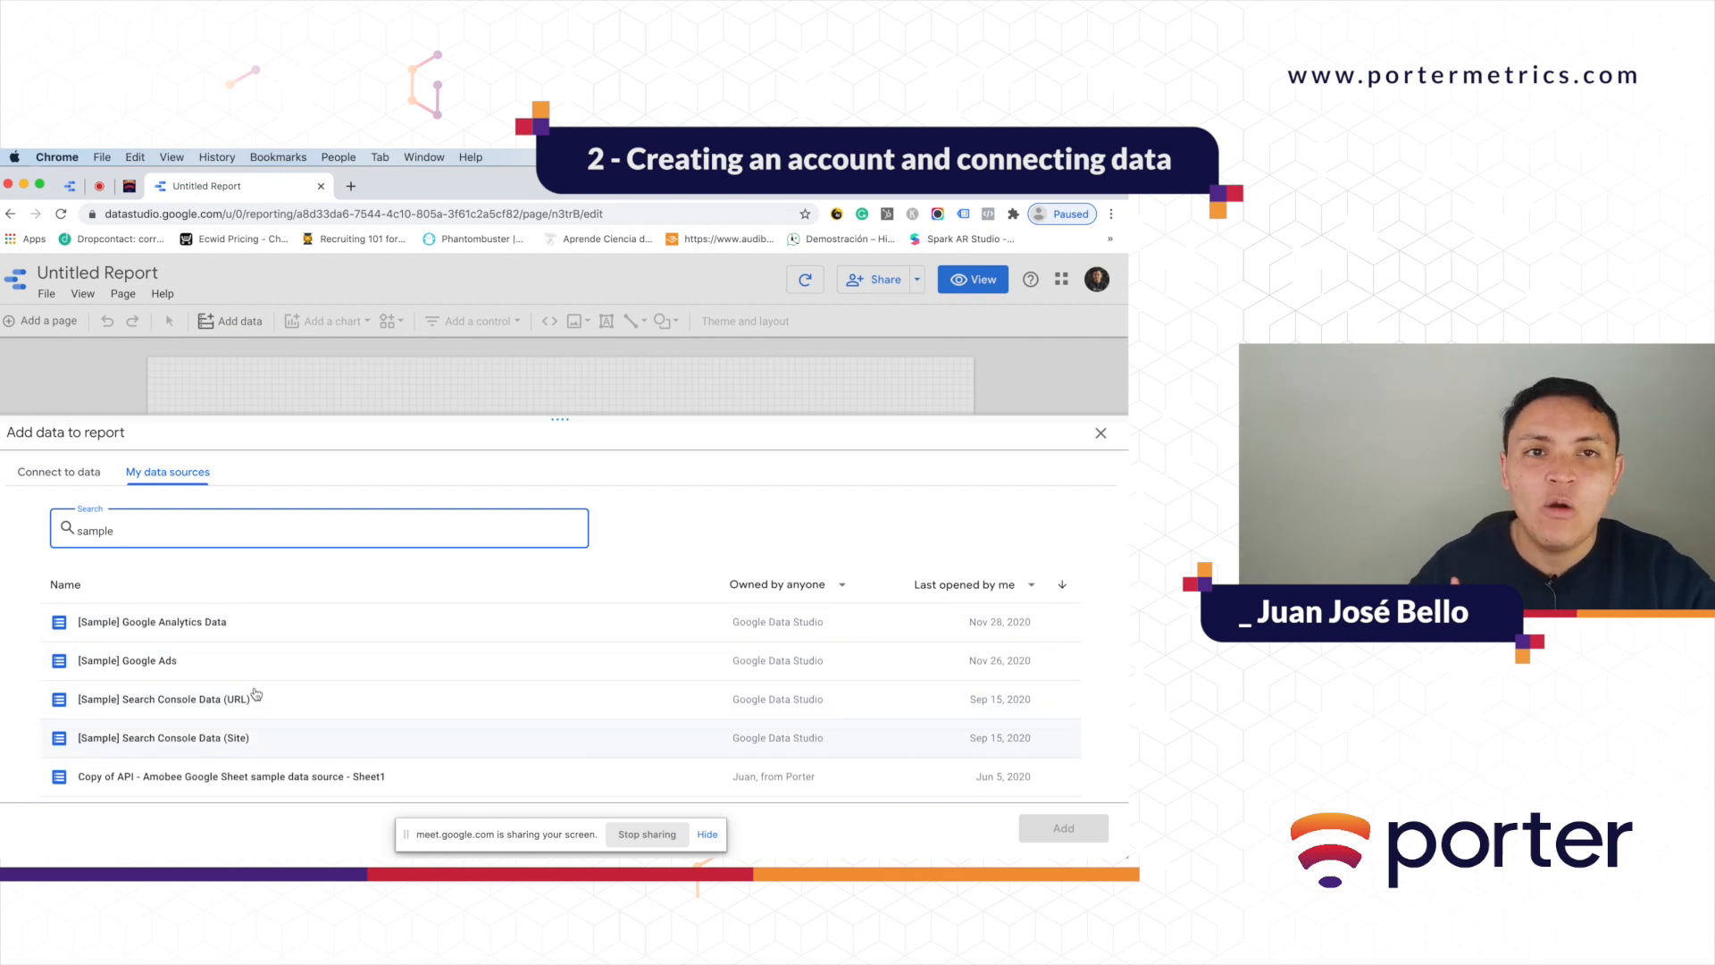
{"action": "left_click", "coordinate": [159, 629]}
{"action": "left_click", "coordinate": [1055, 829]}
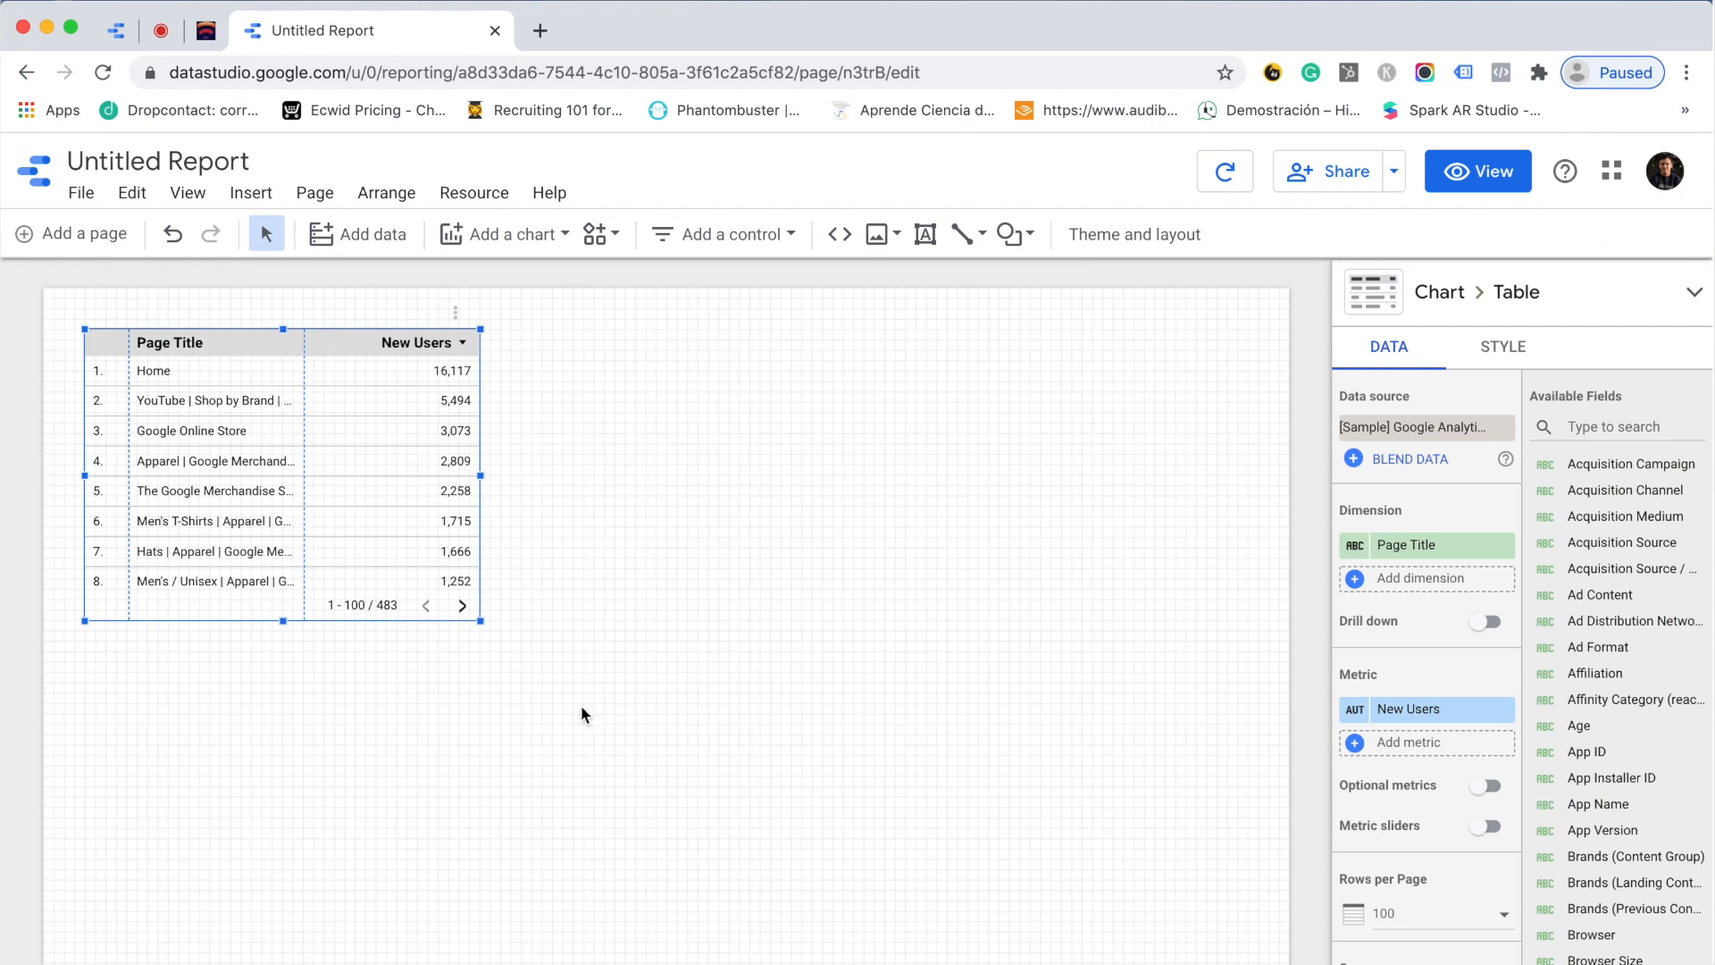
- Enlarge the table of page titles and new users on the report canvas
{"action": "left_click_drag", "start_coordinate": [481, 620], "coordinate": [814, 775]}
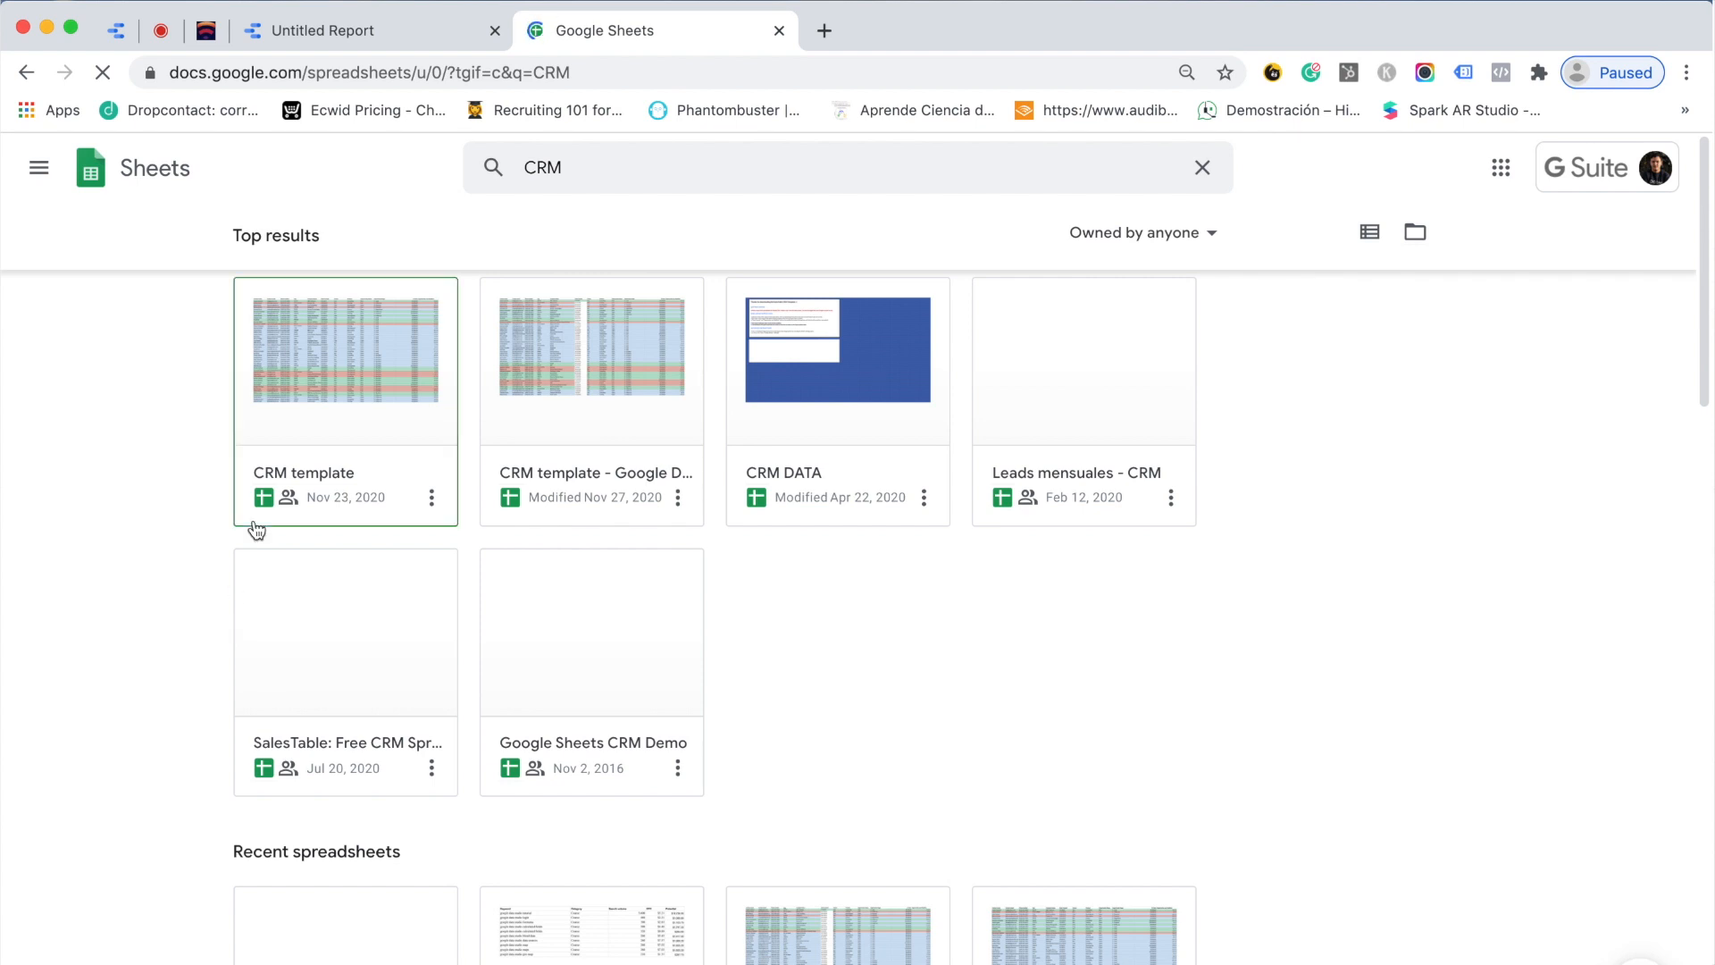
- Open the CRM template spreadsheet in Google Sheets and examine its contact, company, opportunity and value columns
{"action": "left_click", "coordinate": [337, 390]}
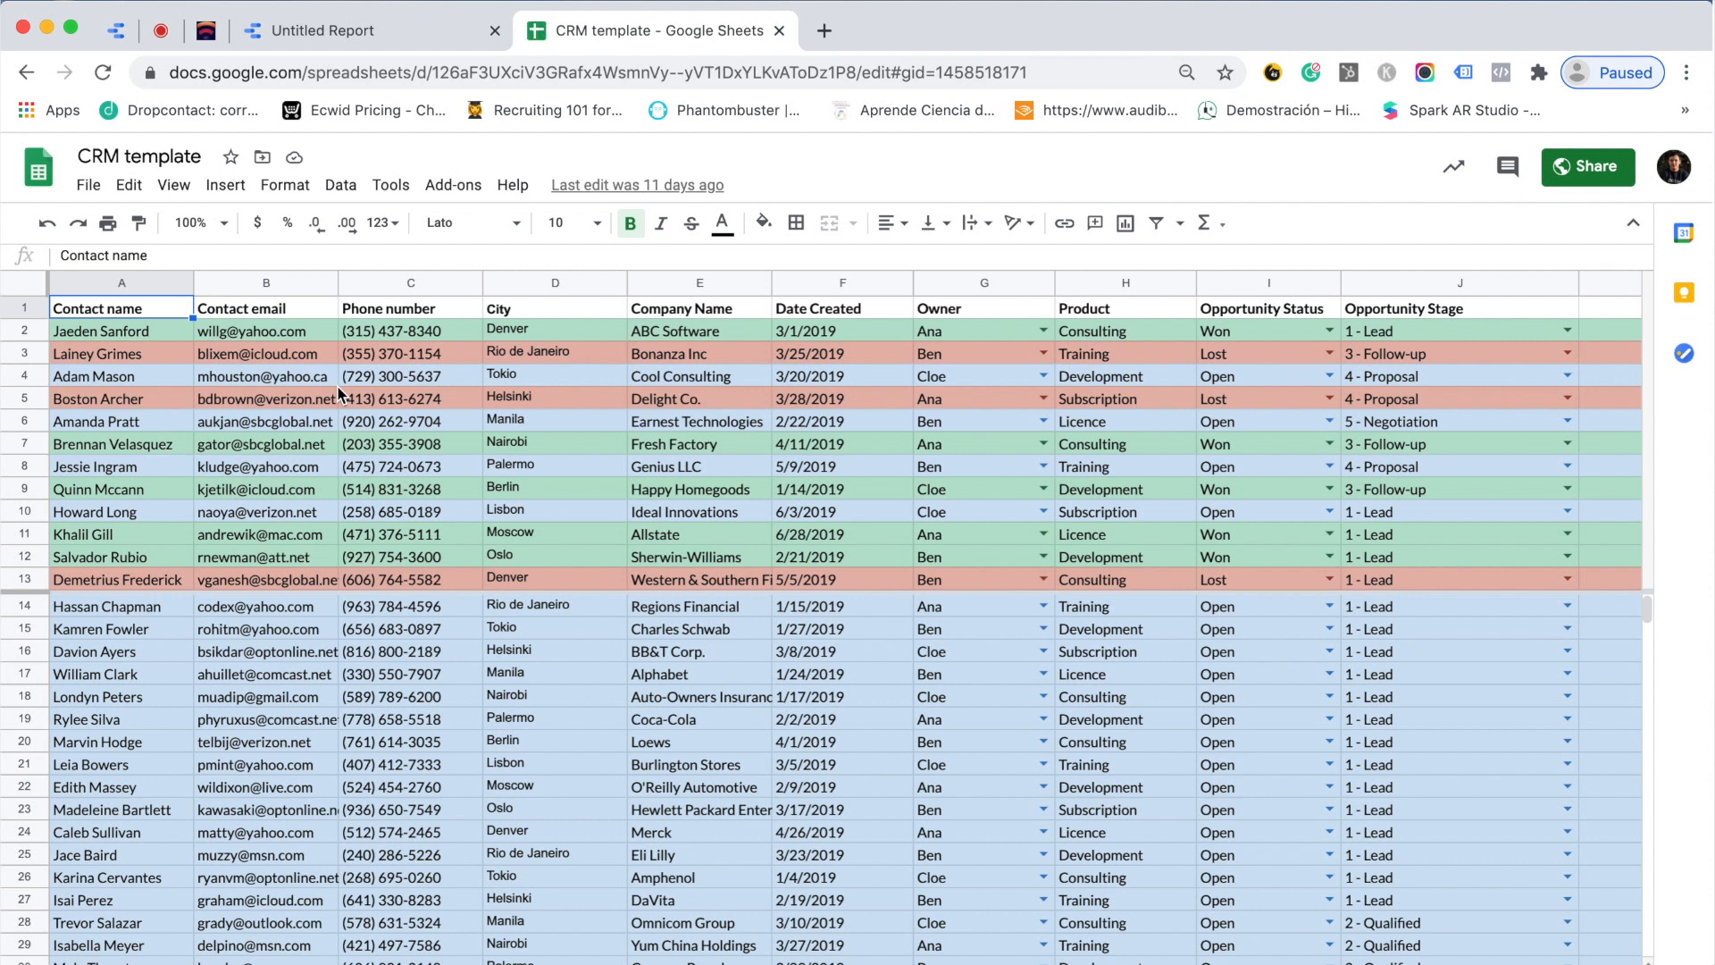
{"action": "left_click", "coordinate": [336, 389]}
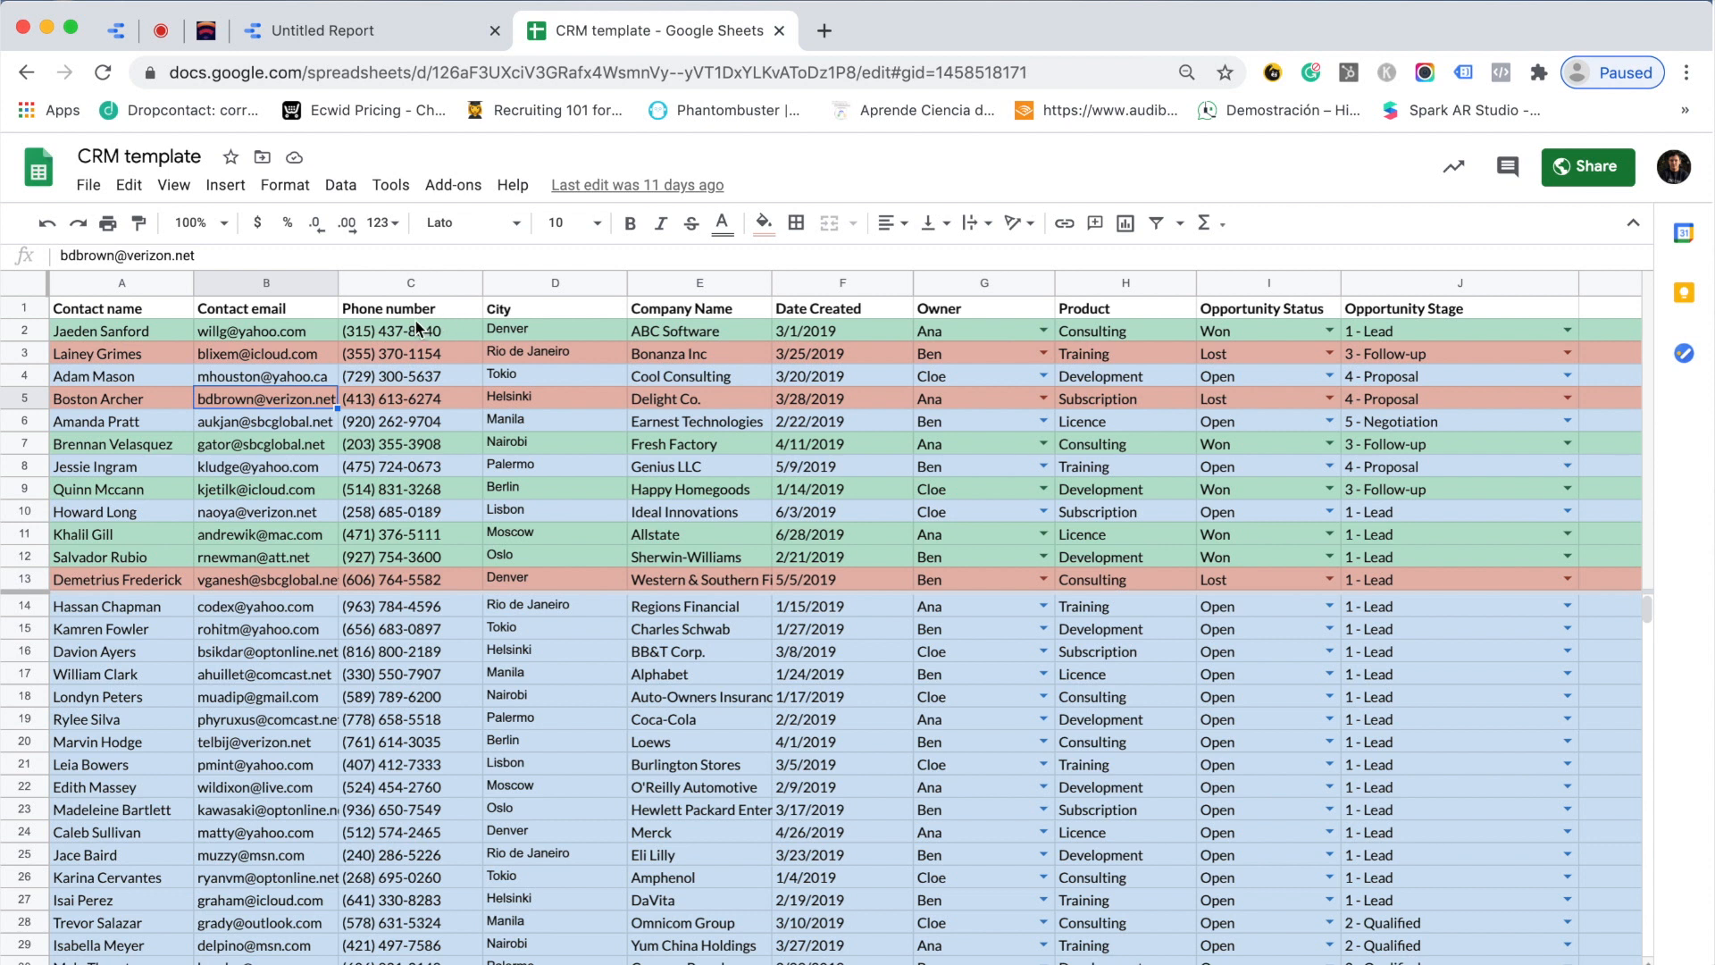
{"action": "left_click", "coordinate": [263, 337]}
{"action": "left_click", "coordinate": [407, 333]}
{"action": "left_click", "coordinate": [508, 319]}
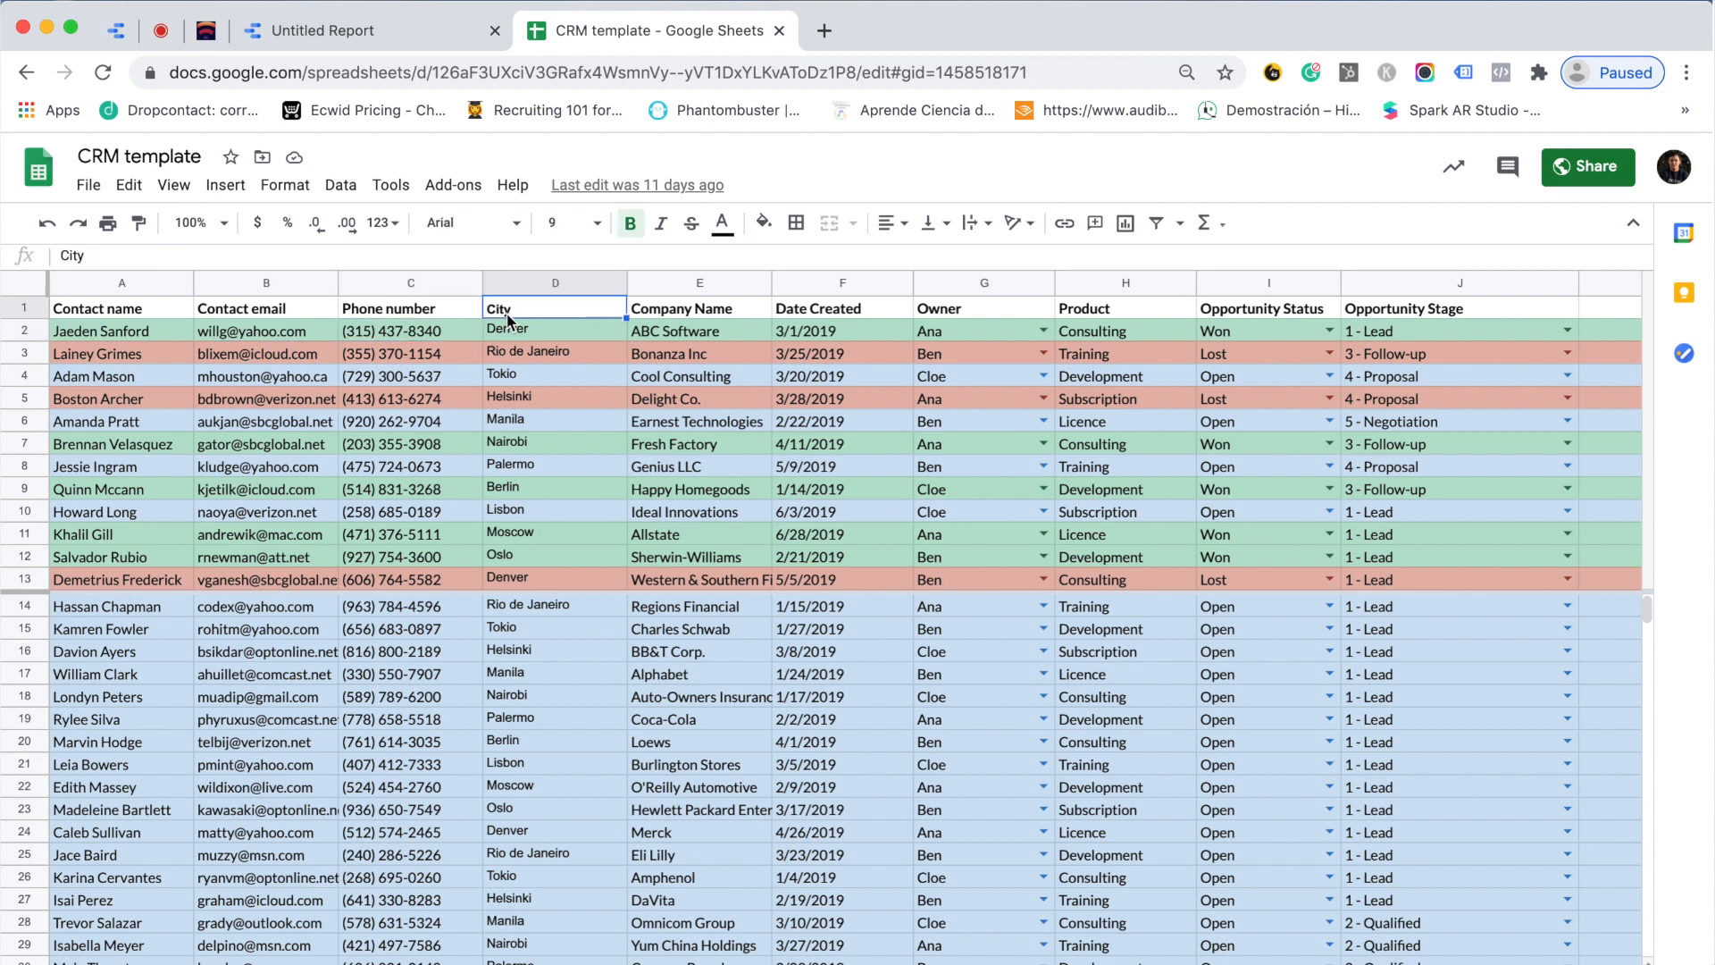
{"action": "left_click", "coordinate": [673, 337]}
{"action": "scroll", "coordinate": [710, 366], "scroll_direction": "right", "scroll_amount": 5}
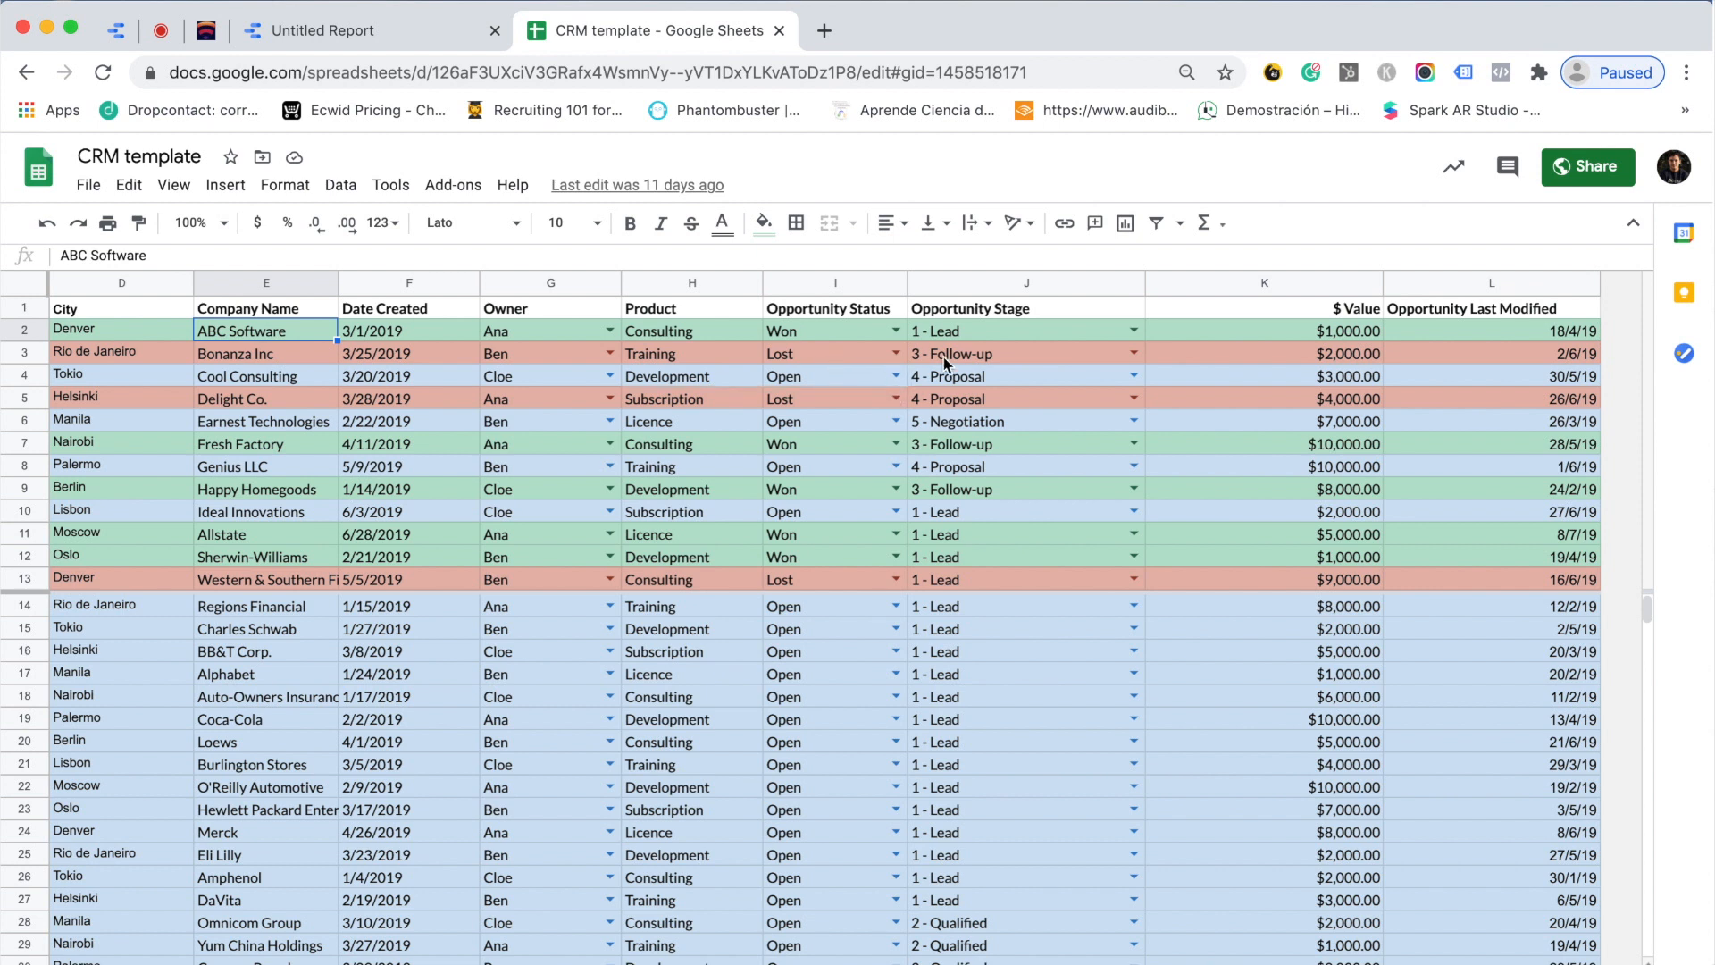
{"action": "left_click", "coordinate": [981, 334]}
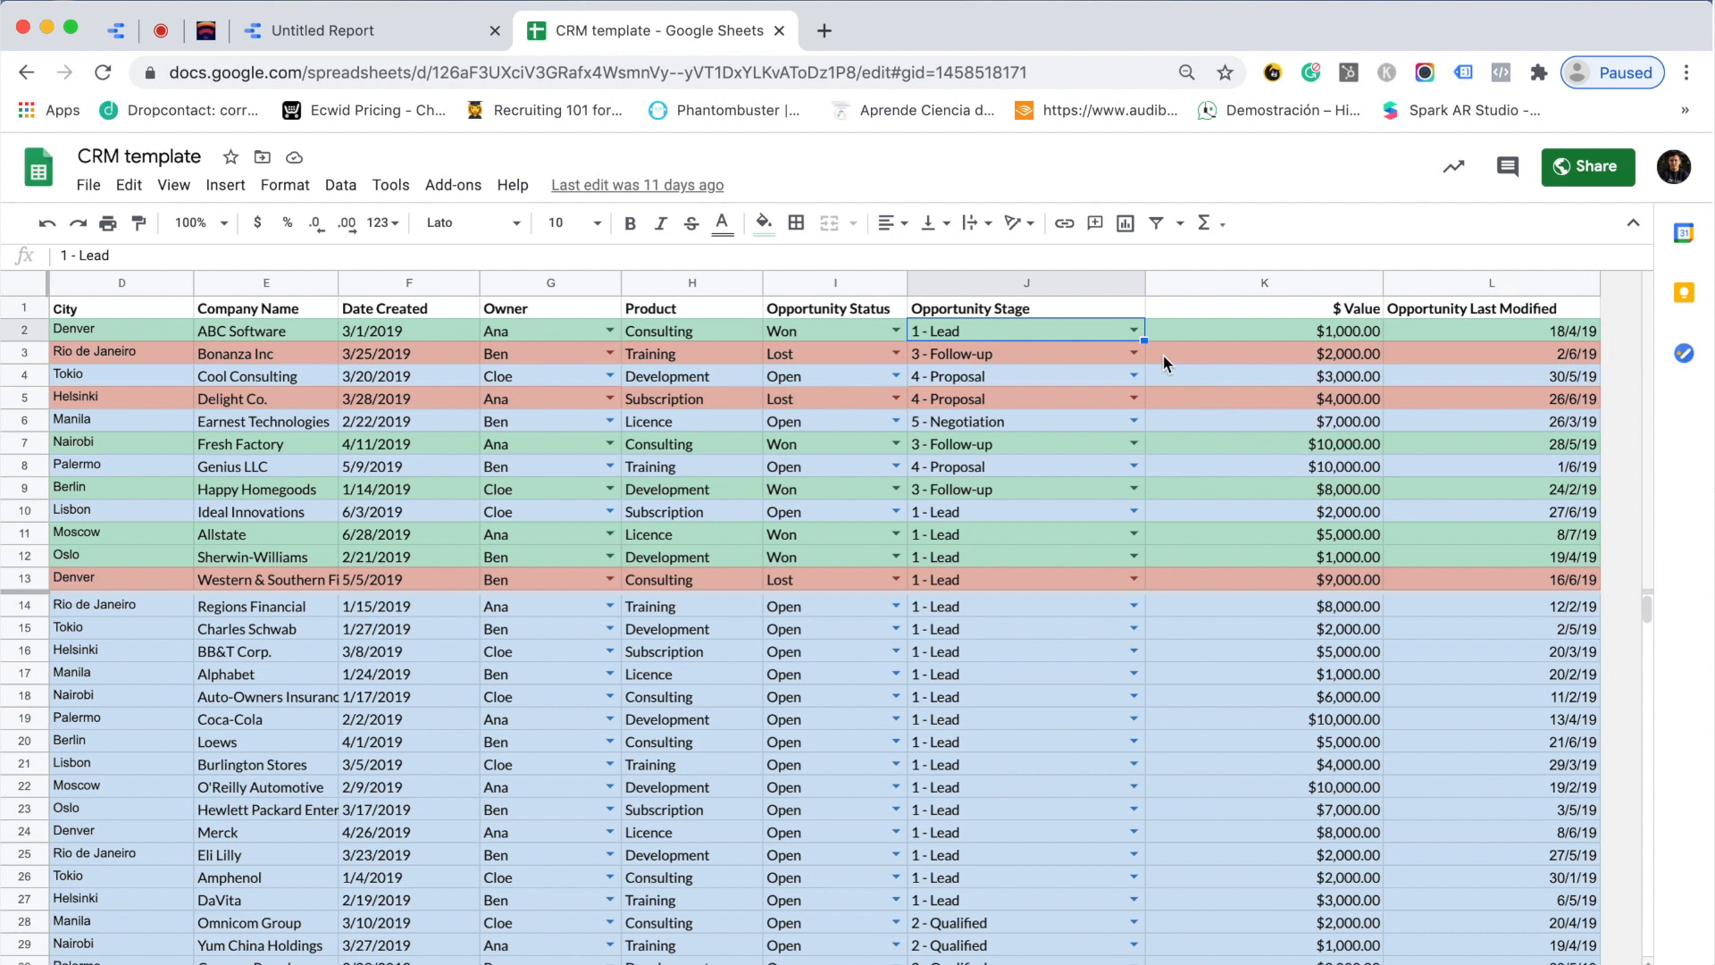
{"action": "left_click", "coordinate": [1283, 332]}
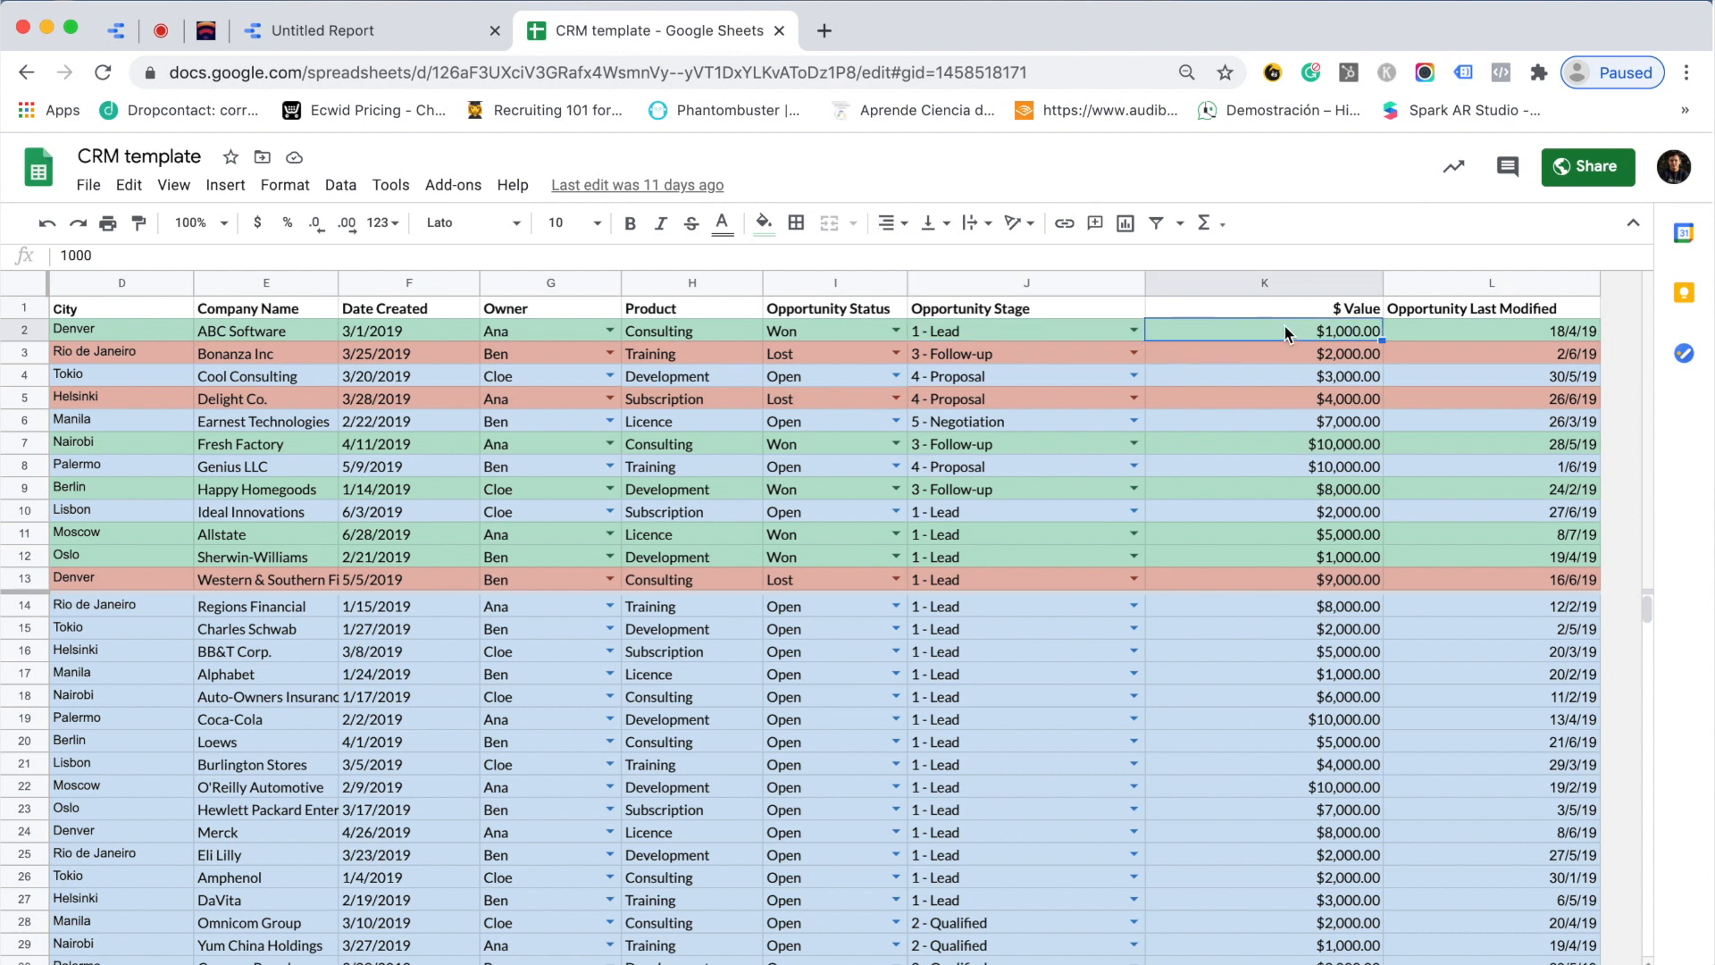
{"action": "scroll", "coordinate": [715, 344], "scroll_direction": "left", "scroll_amount": 5}
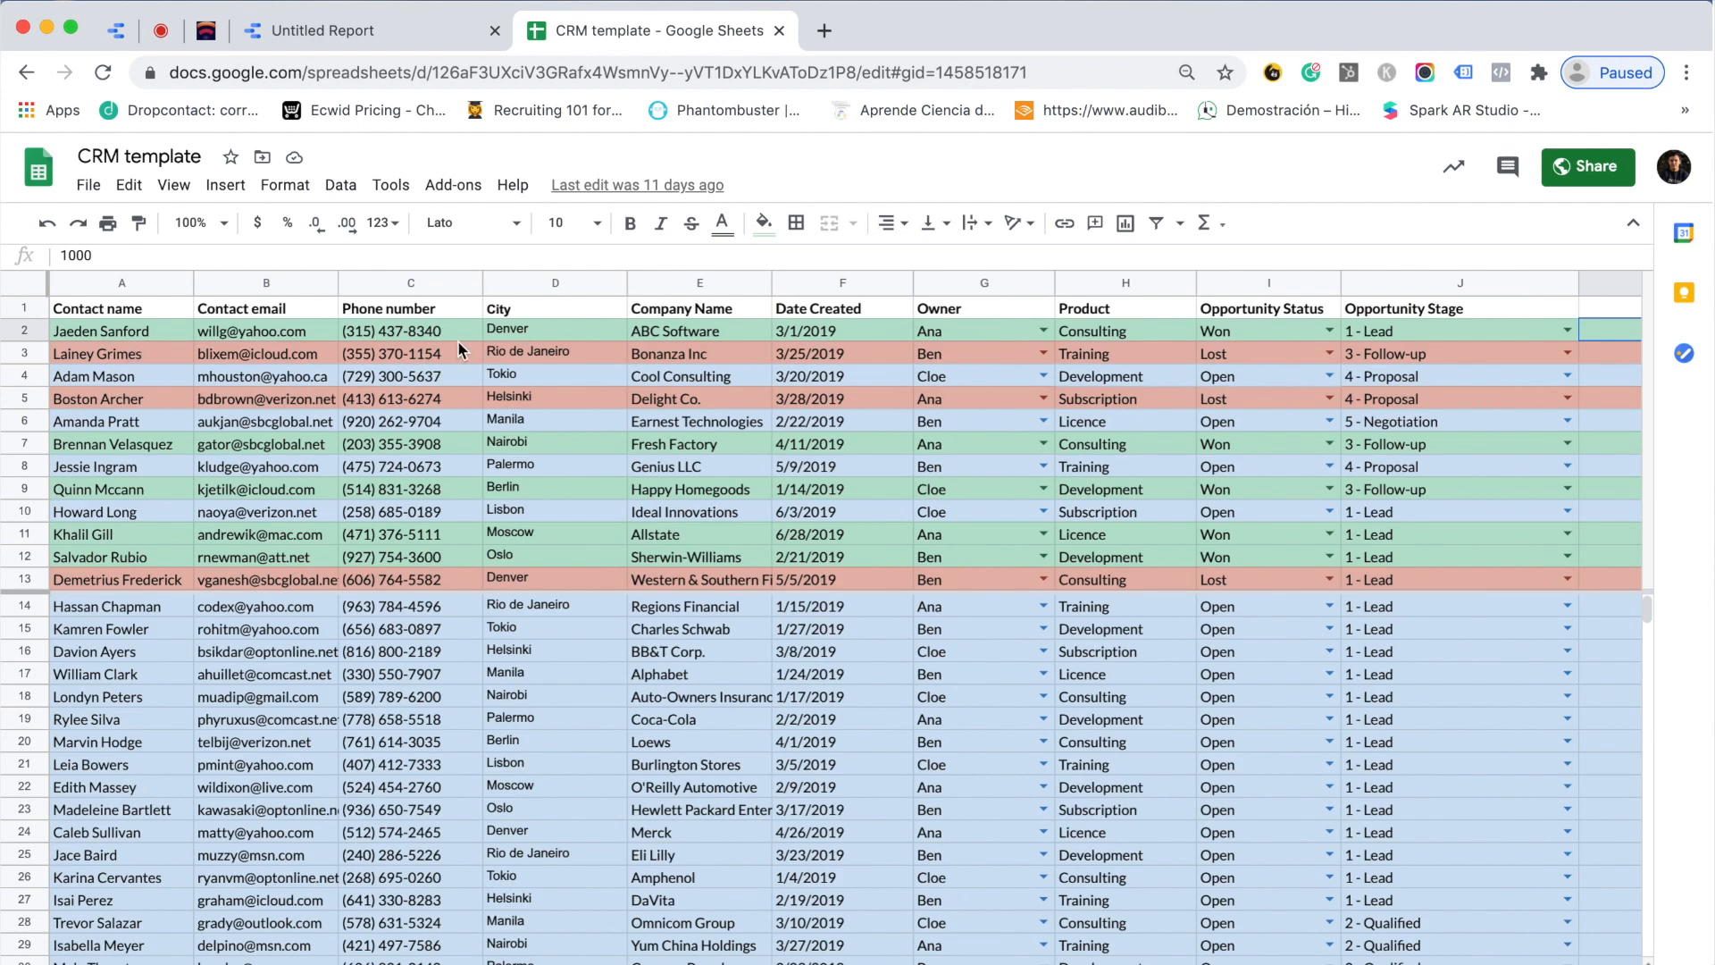
{"action": "scroll", "coordinate": [554, 350], "scroll_direction": "right", "scroll_amount": 5}
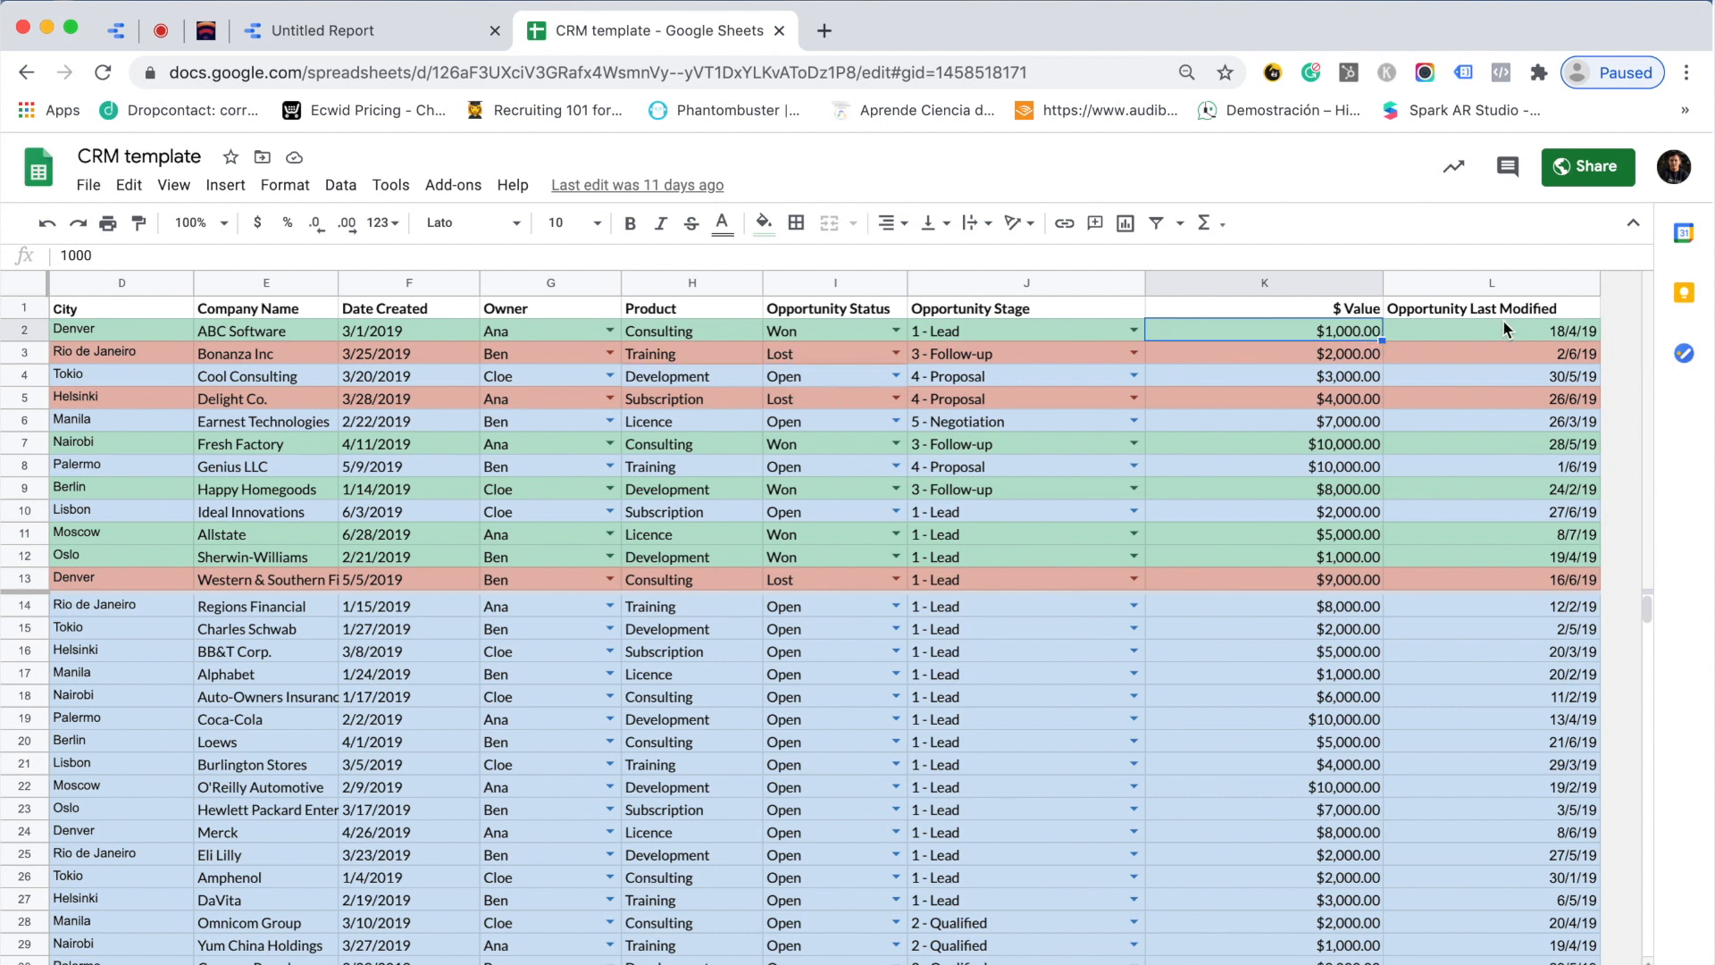
- Return to the Data Studio report and start adding a Google Sheets data source from the Deals worksheet of CRM template
{"action": "left_click", "coordinate": [1474, 338]}
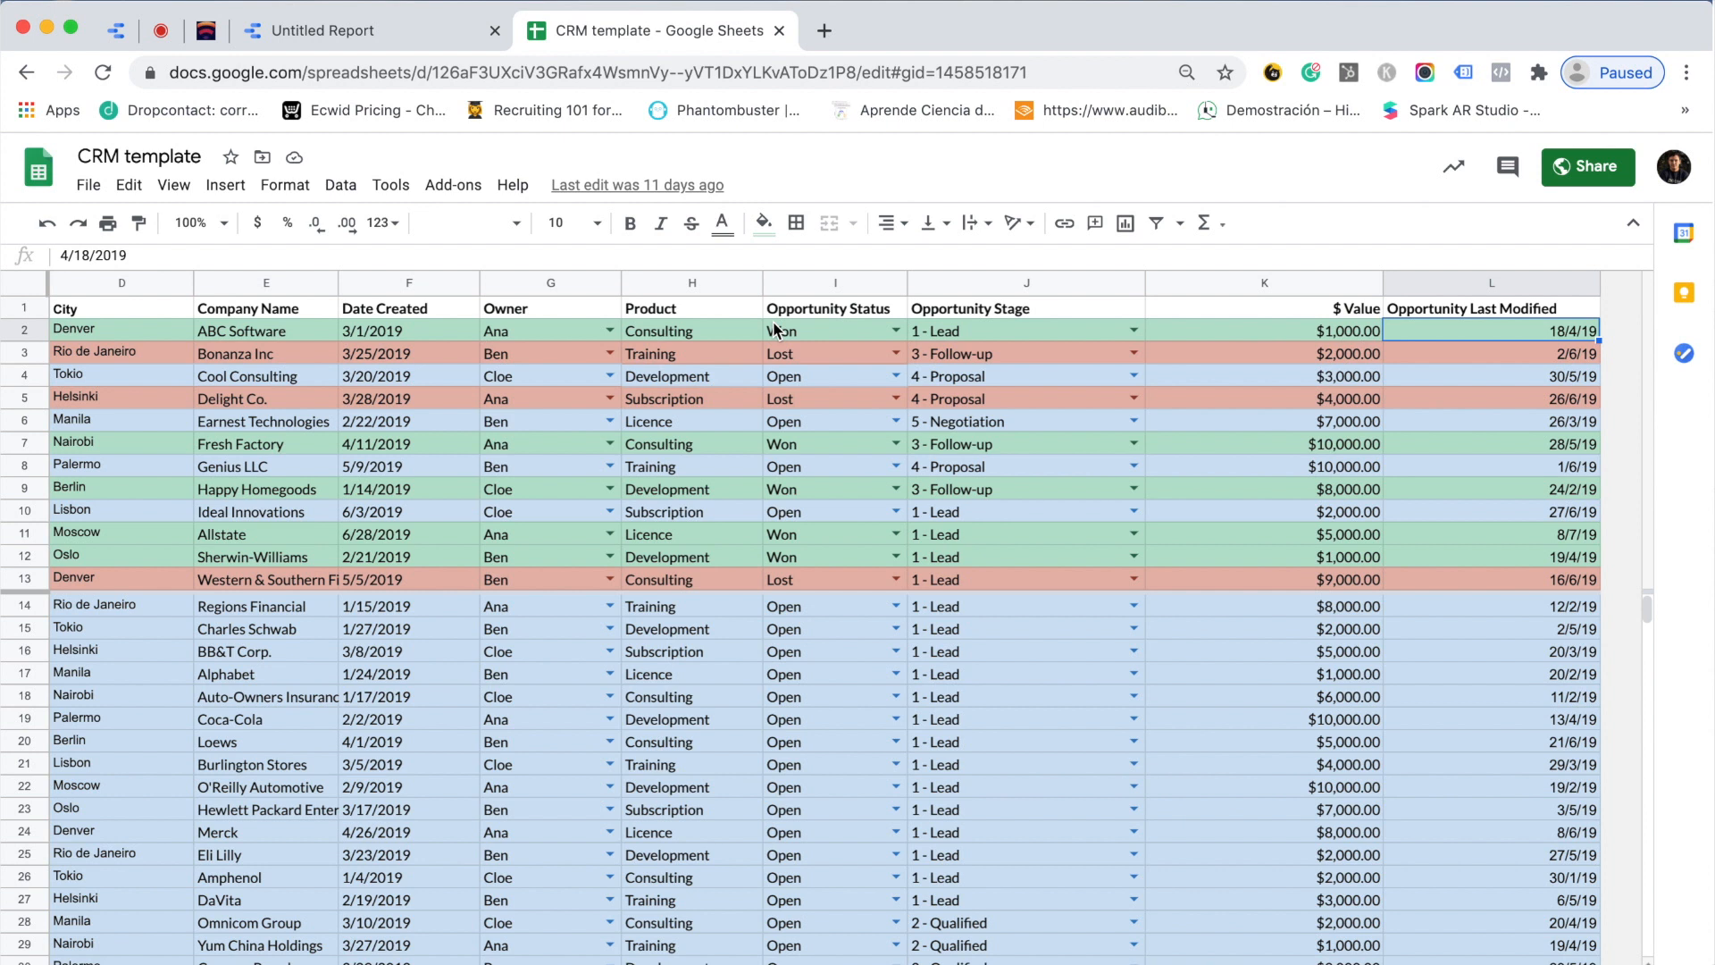
{"action": "key", "text": "ctrl+shift+Tab"}
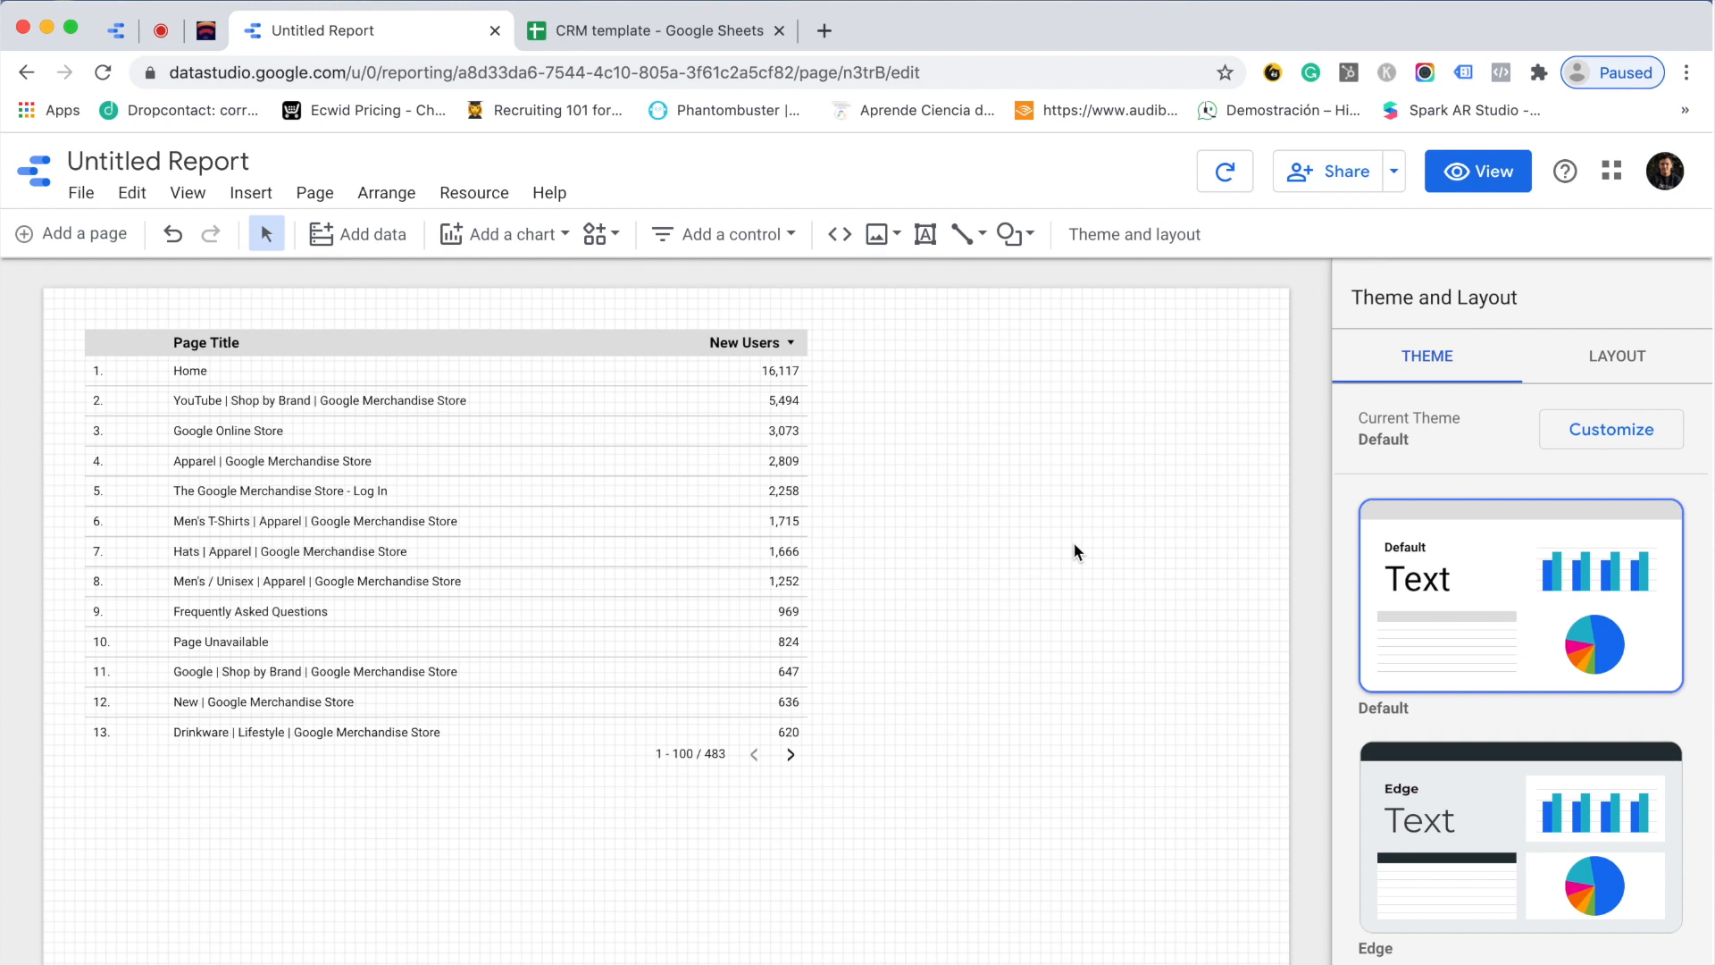
{"action": "left_click", "coordinate": [478, 190]}
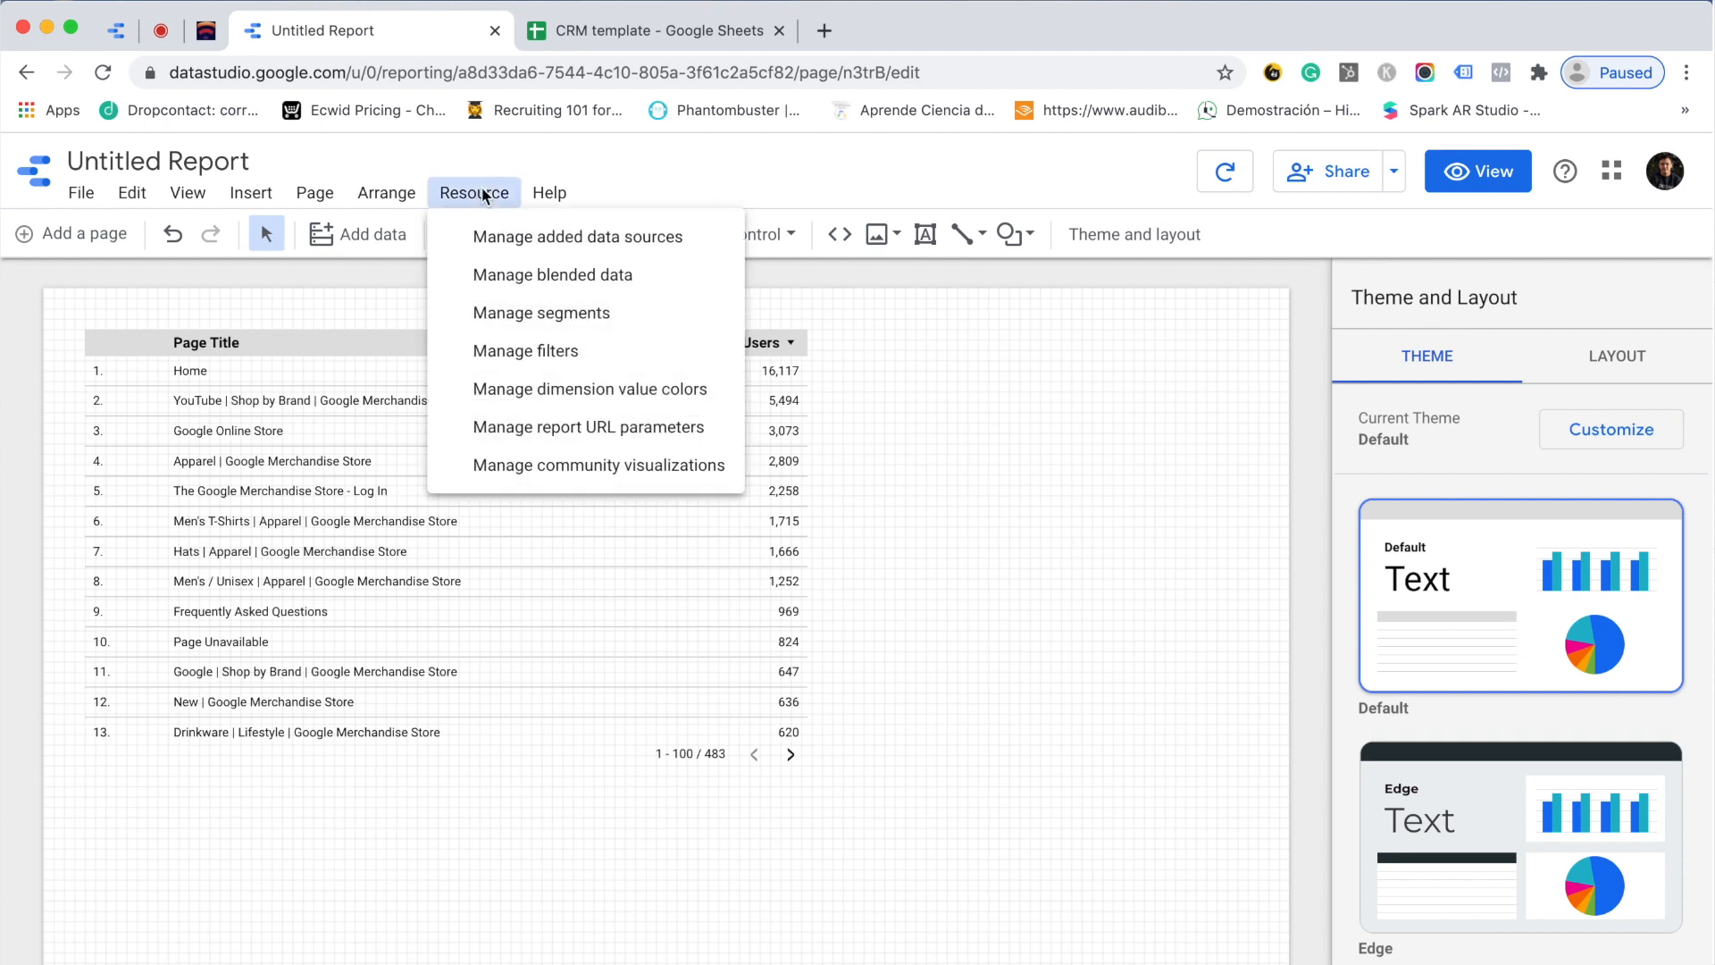
{"action": "left_click", "coordinate": [528, 234]}
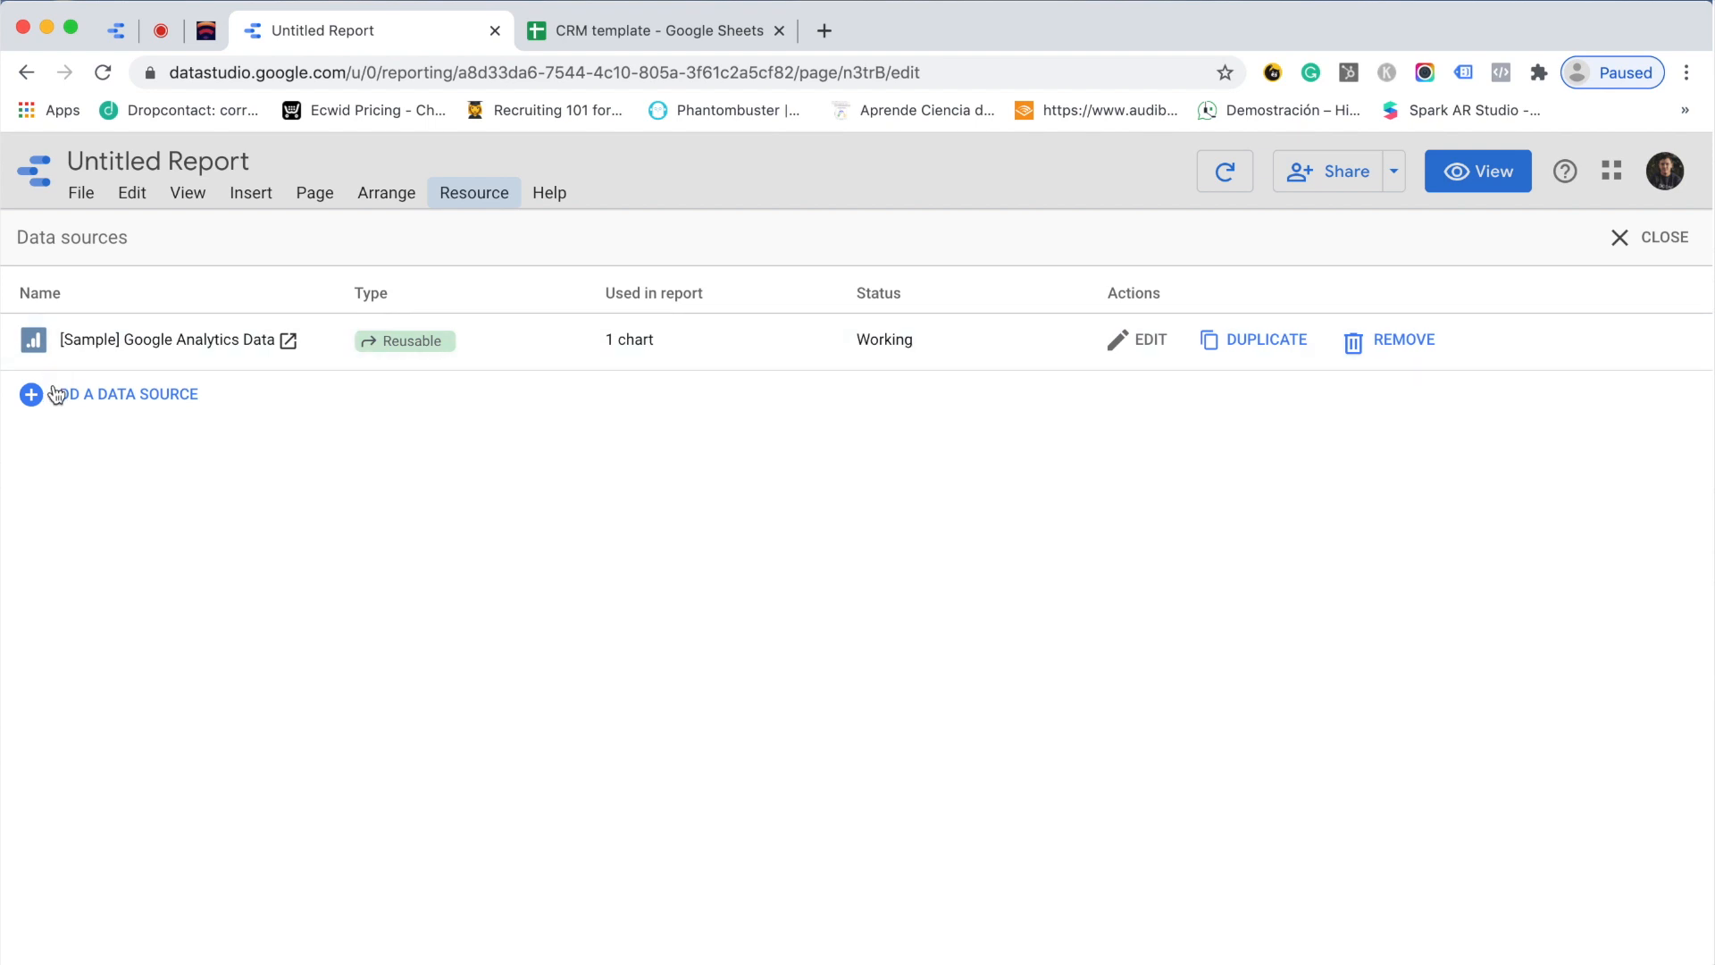
{"action": "left_click", "coordinate": [81, 396]}
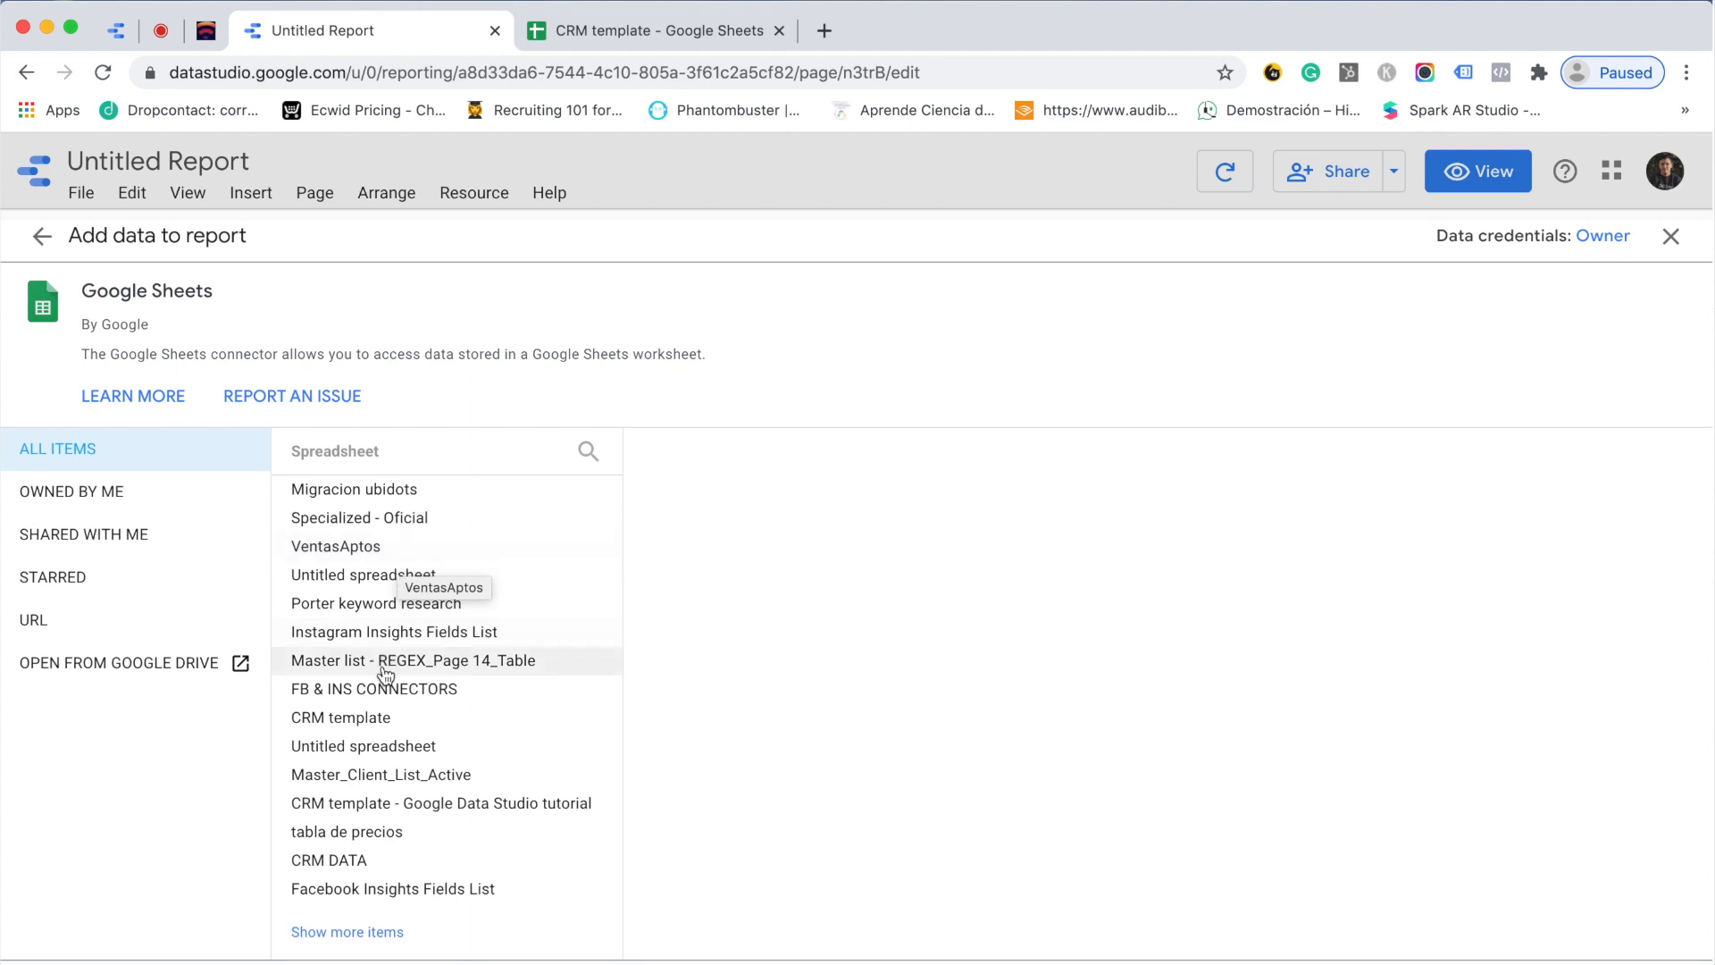
{"action": "left_click", "coordinate": [341, 725]}
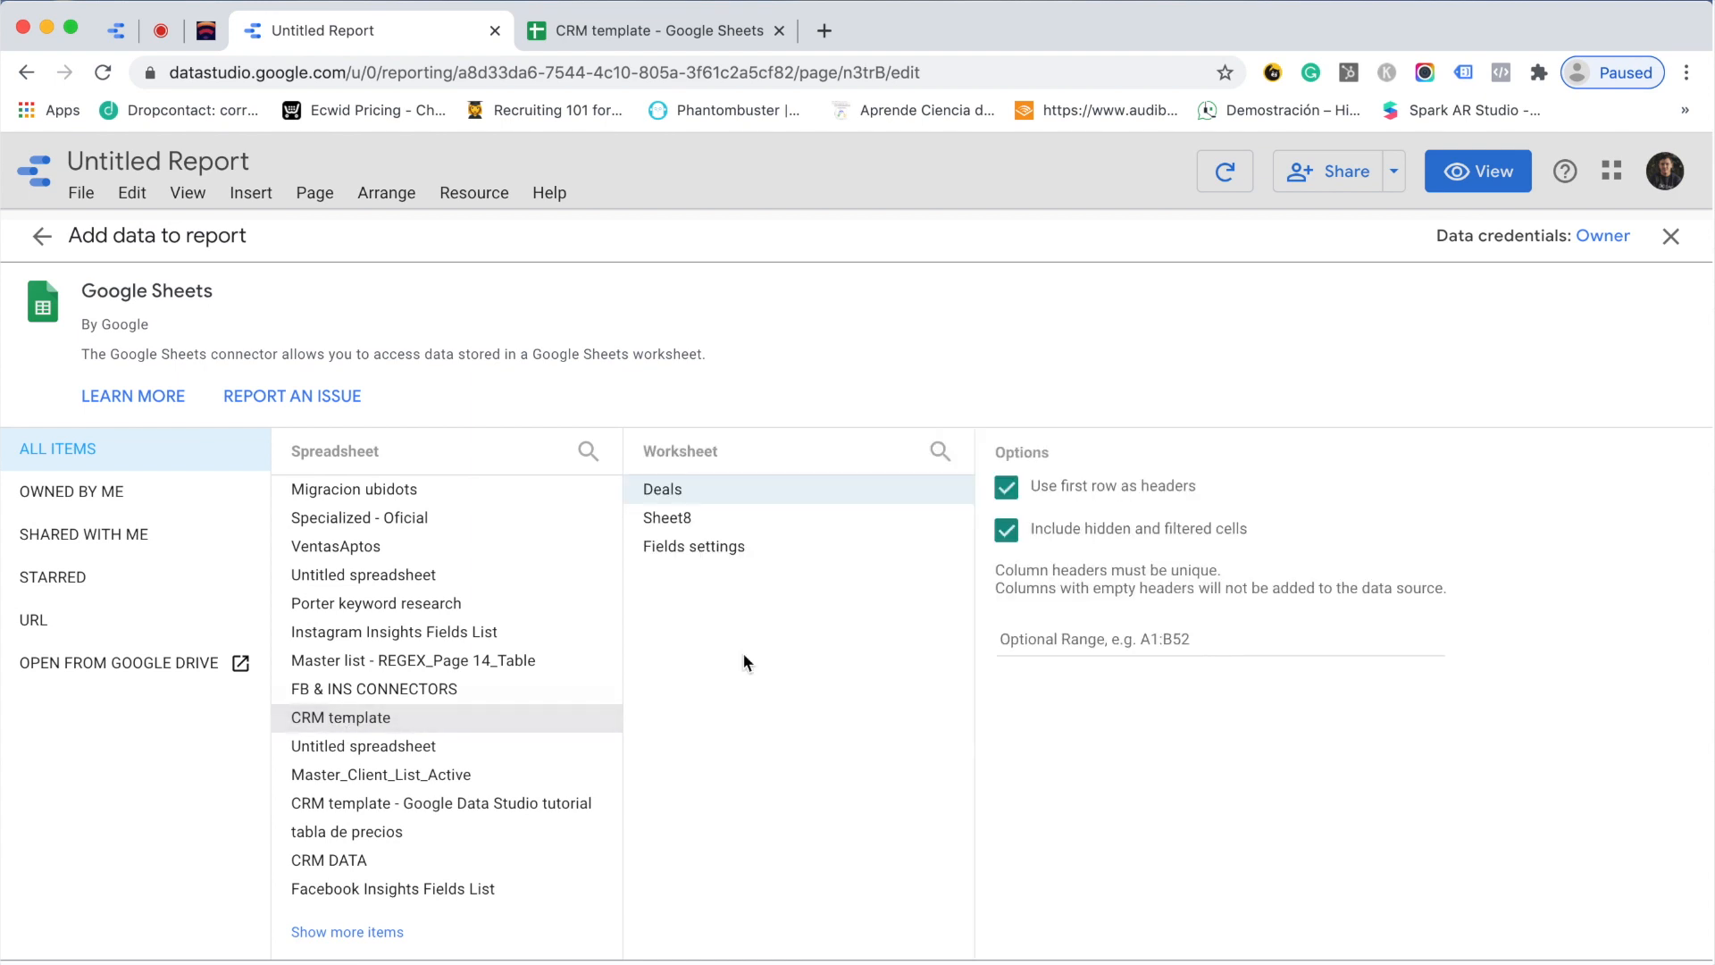
- Compare the CRM template's header row in Google Sheets with the connector options for first-row headers, hidden and filtered cells, and unique headers
{"action": "left_click", "coordinate": [645, 34]}
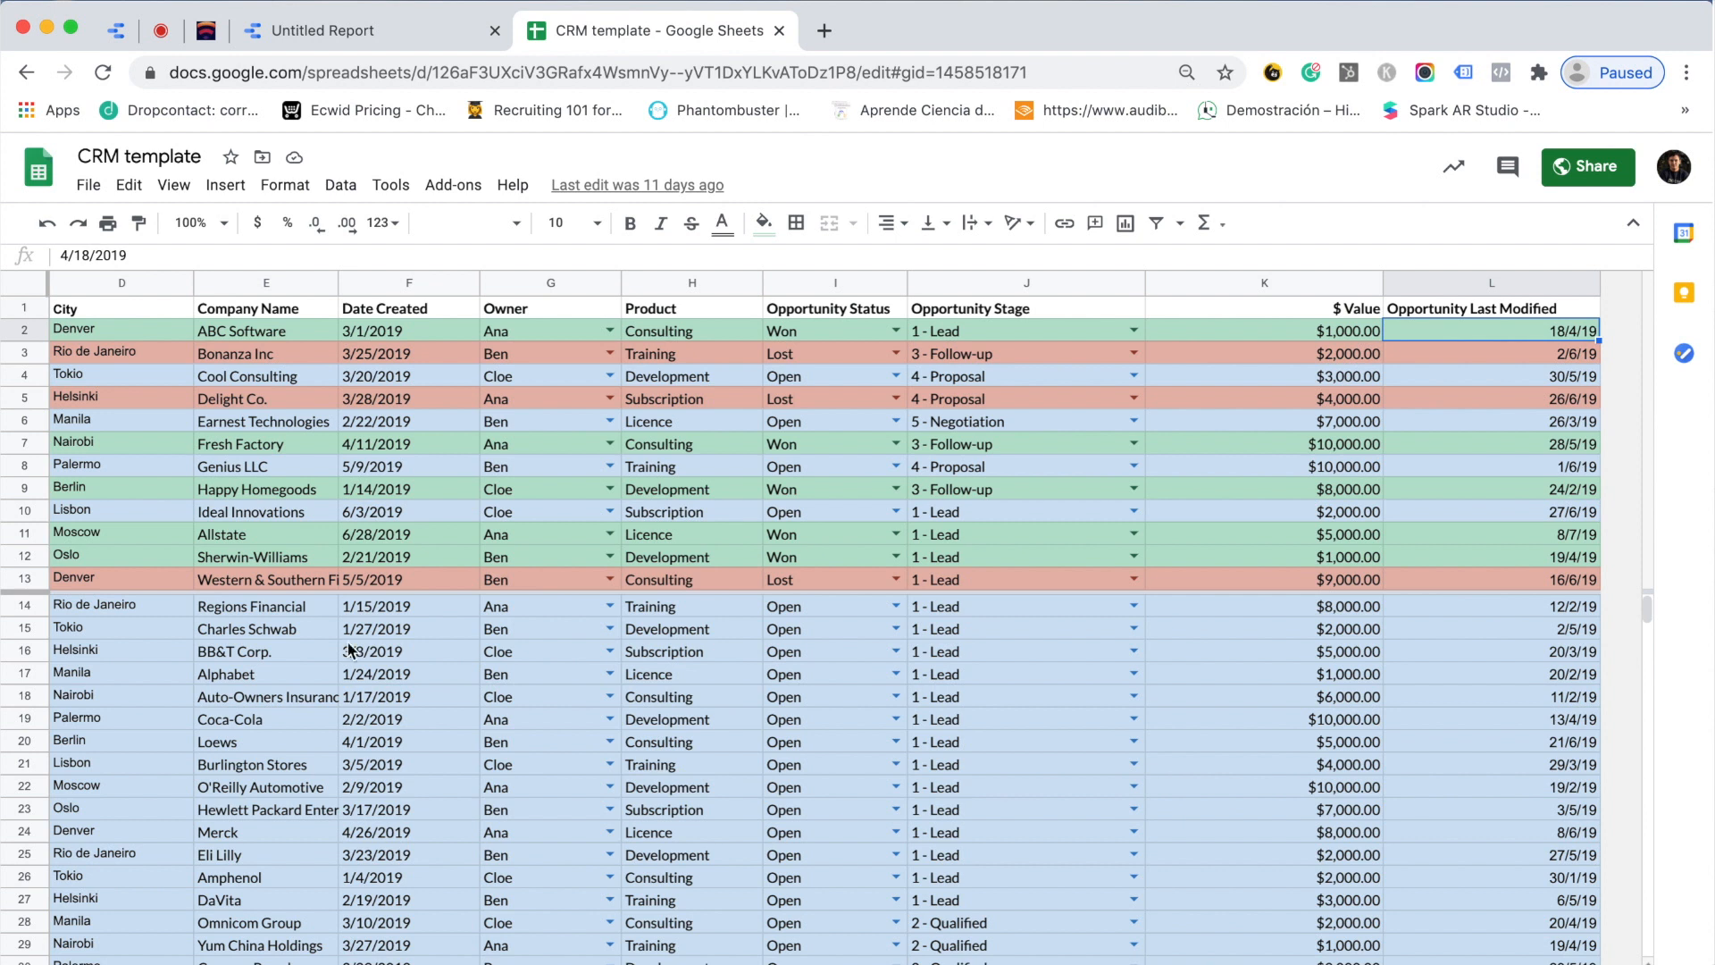
{"action": "left_click", "coordinate": [393, 31]}
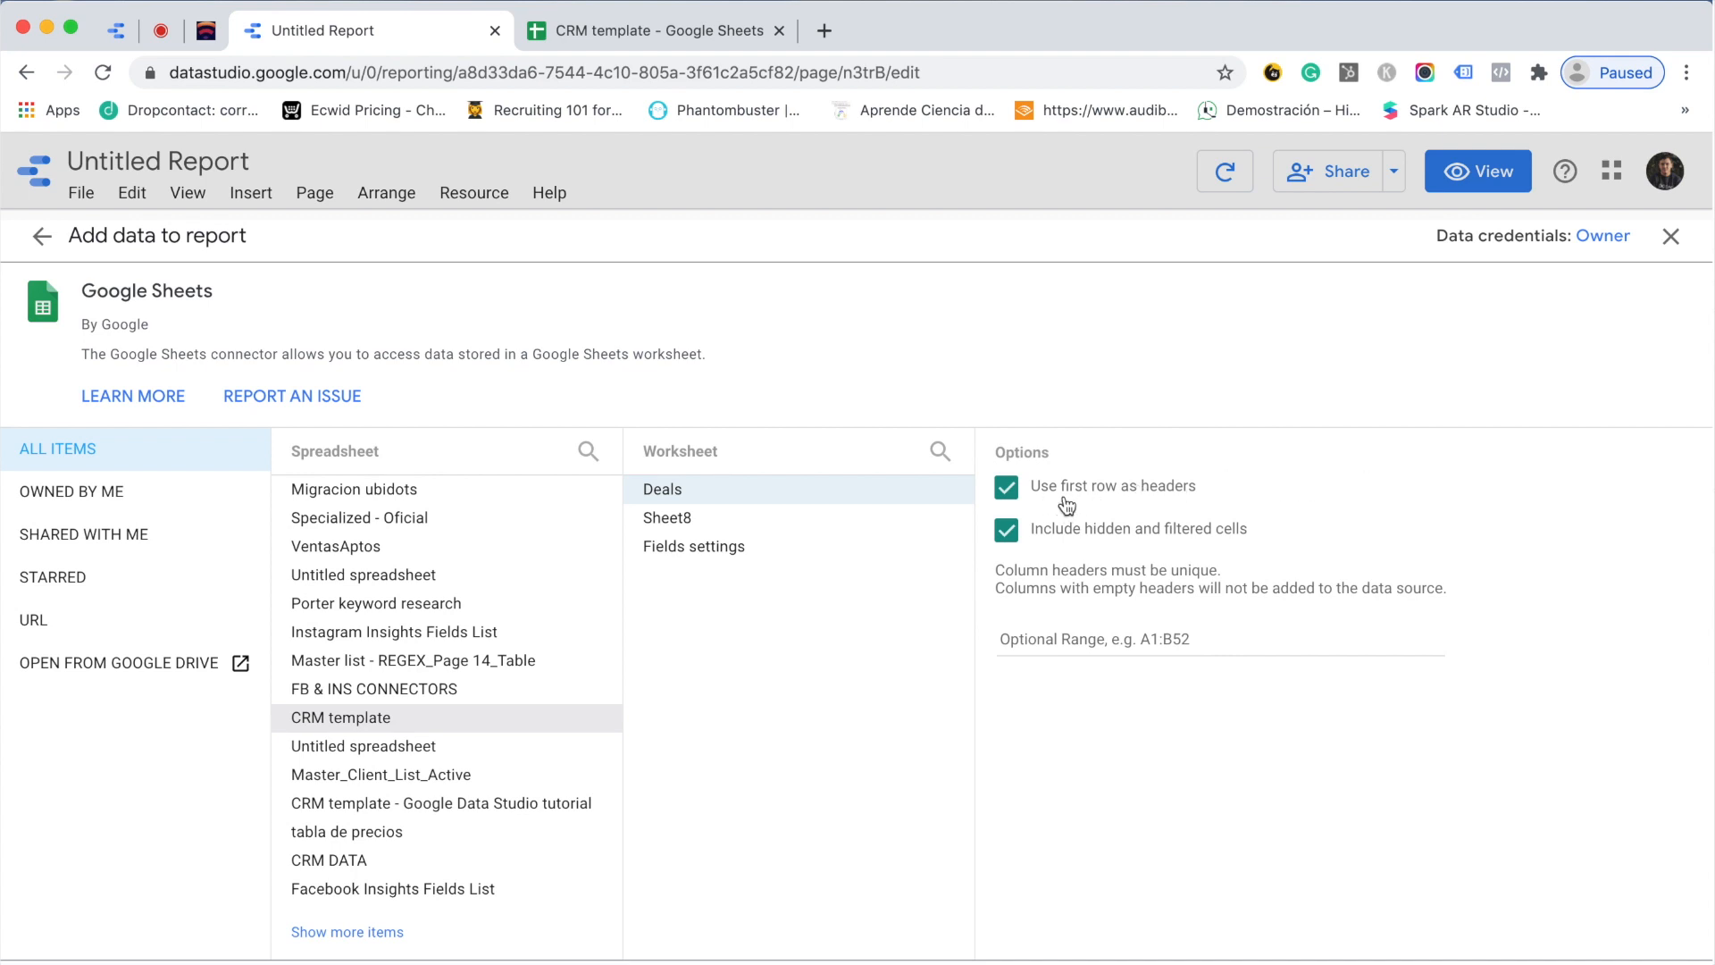
{"action": "left_click", "coordinate": [613, 45]}
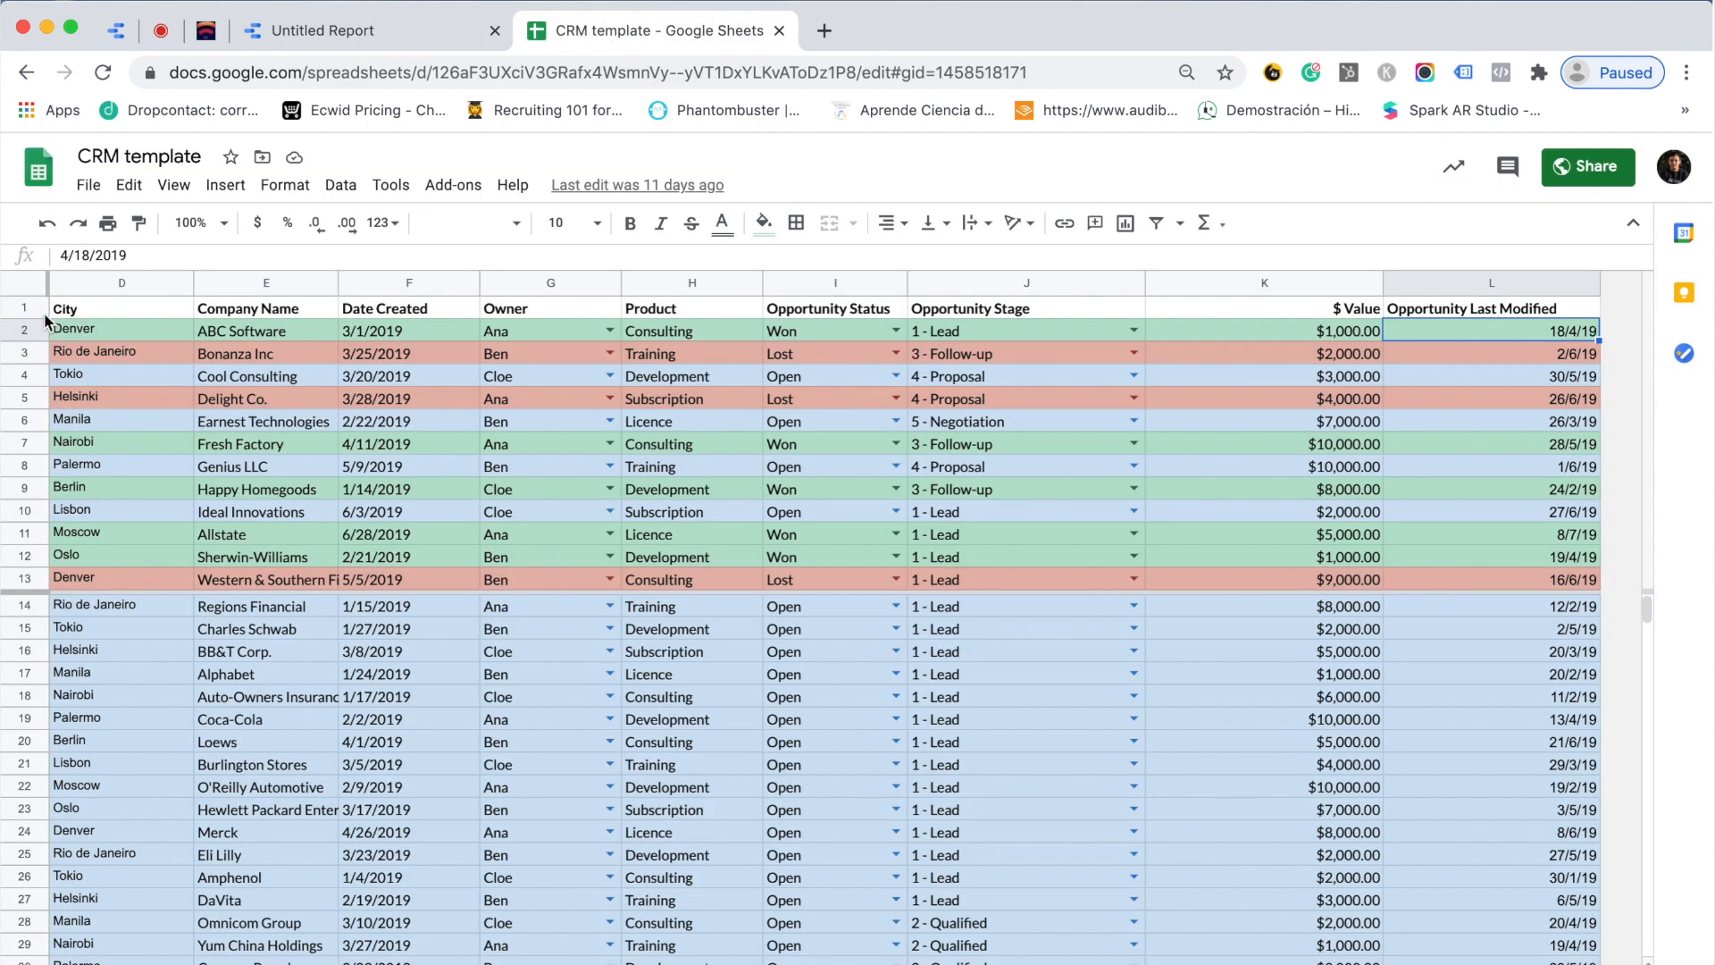
{"action": "left_click", "coordinate": [89, 312]}
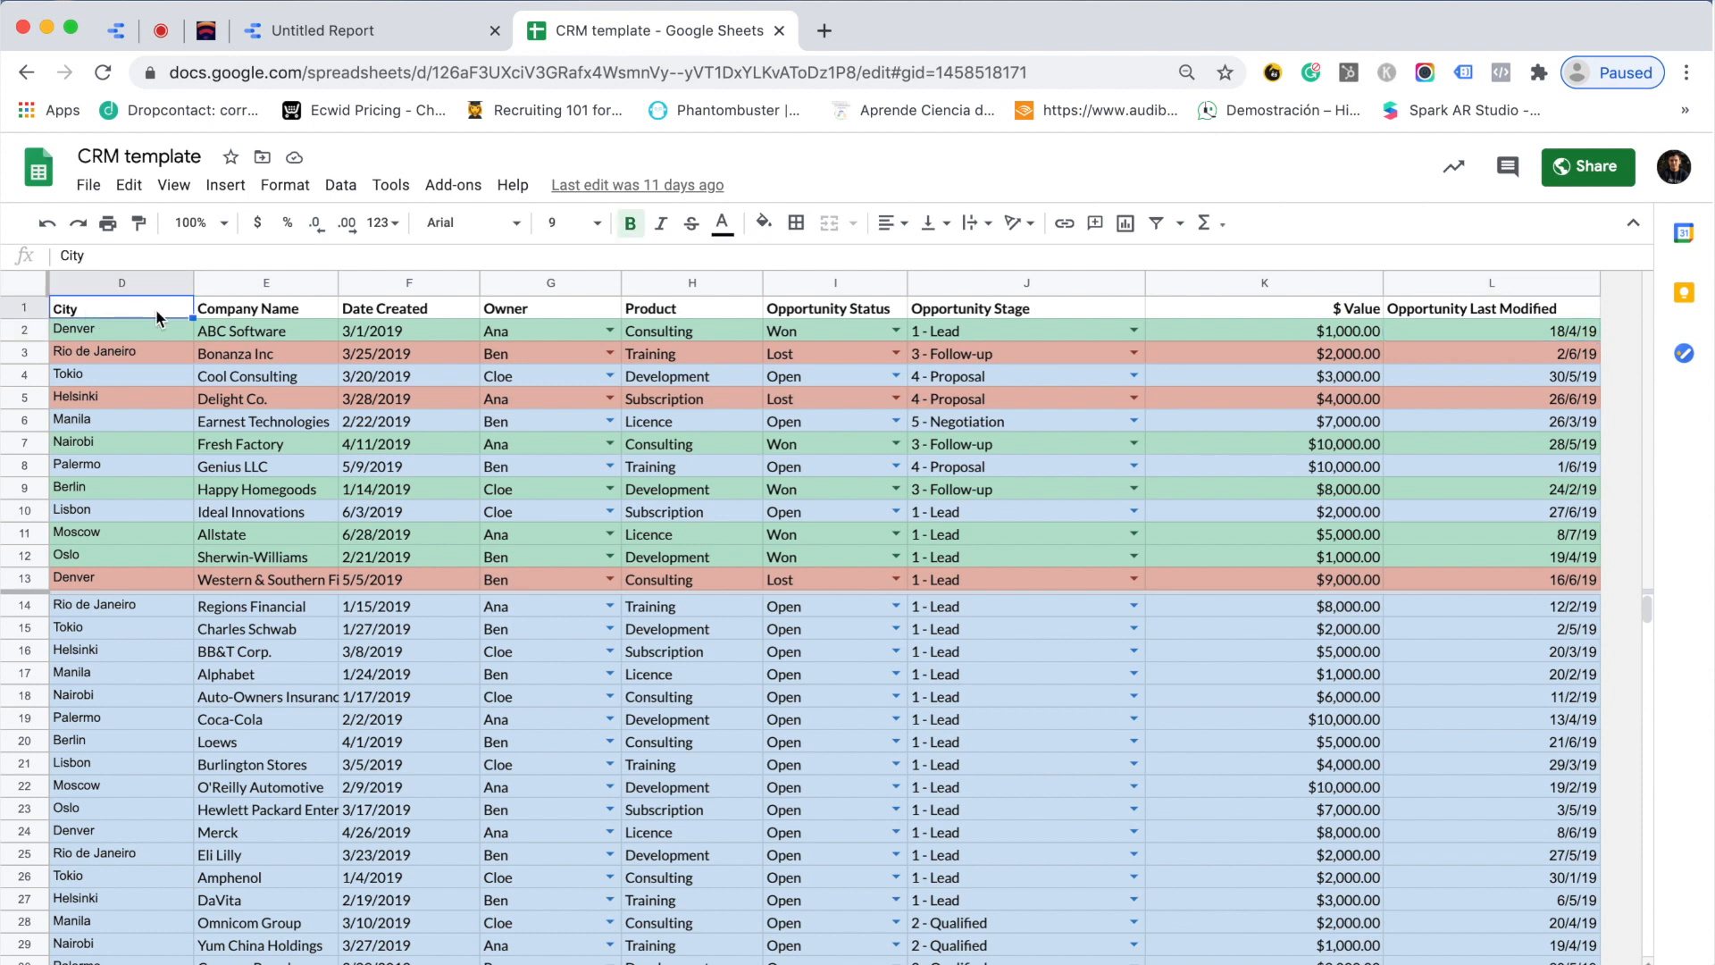
{"action": "left_click", "coordinate": [223, 315]}
{"action": "left_click", "coordinate": [399, 314]}
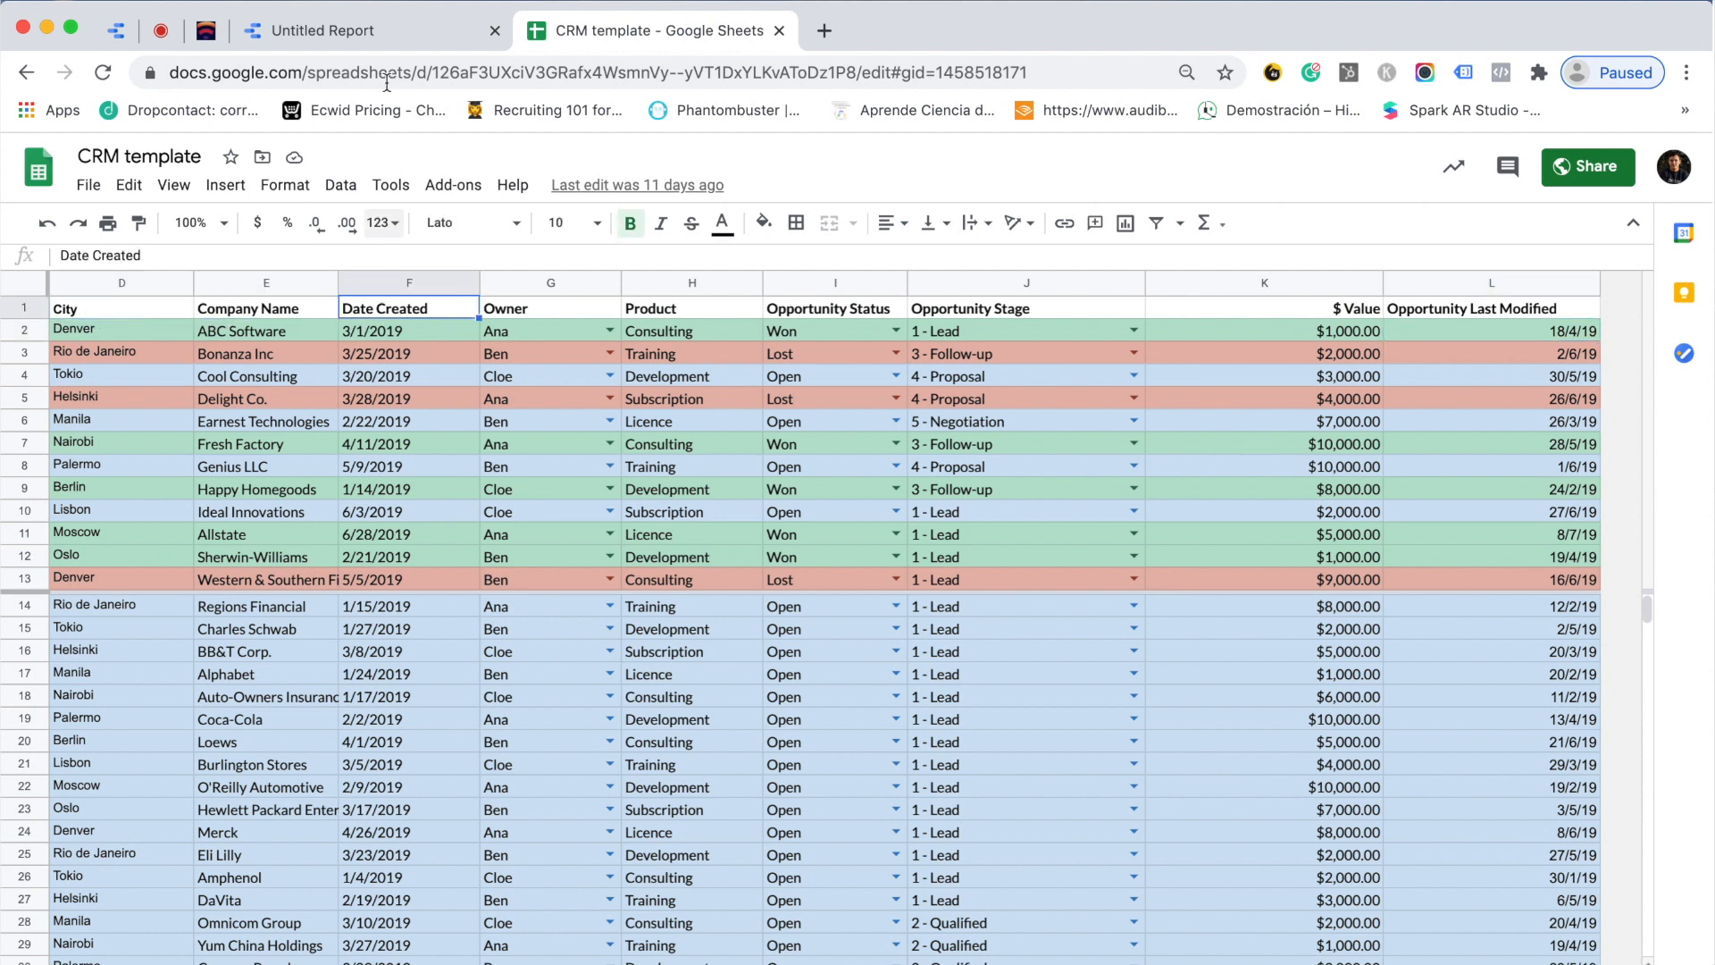
{"action": "left_click", "coordinate": [420, 36]}
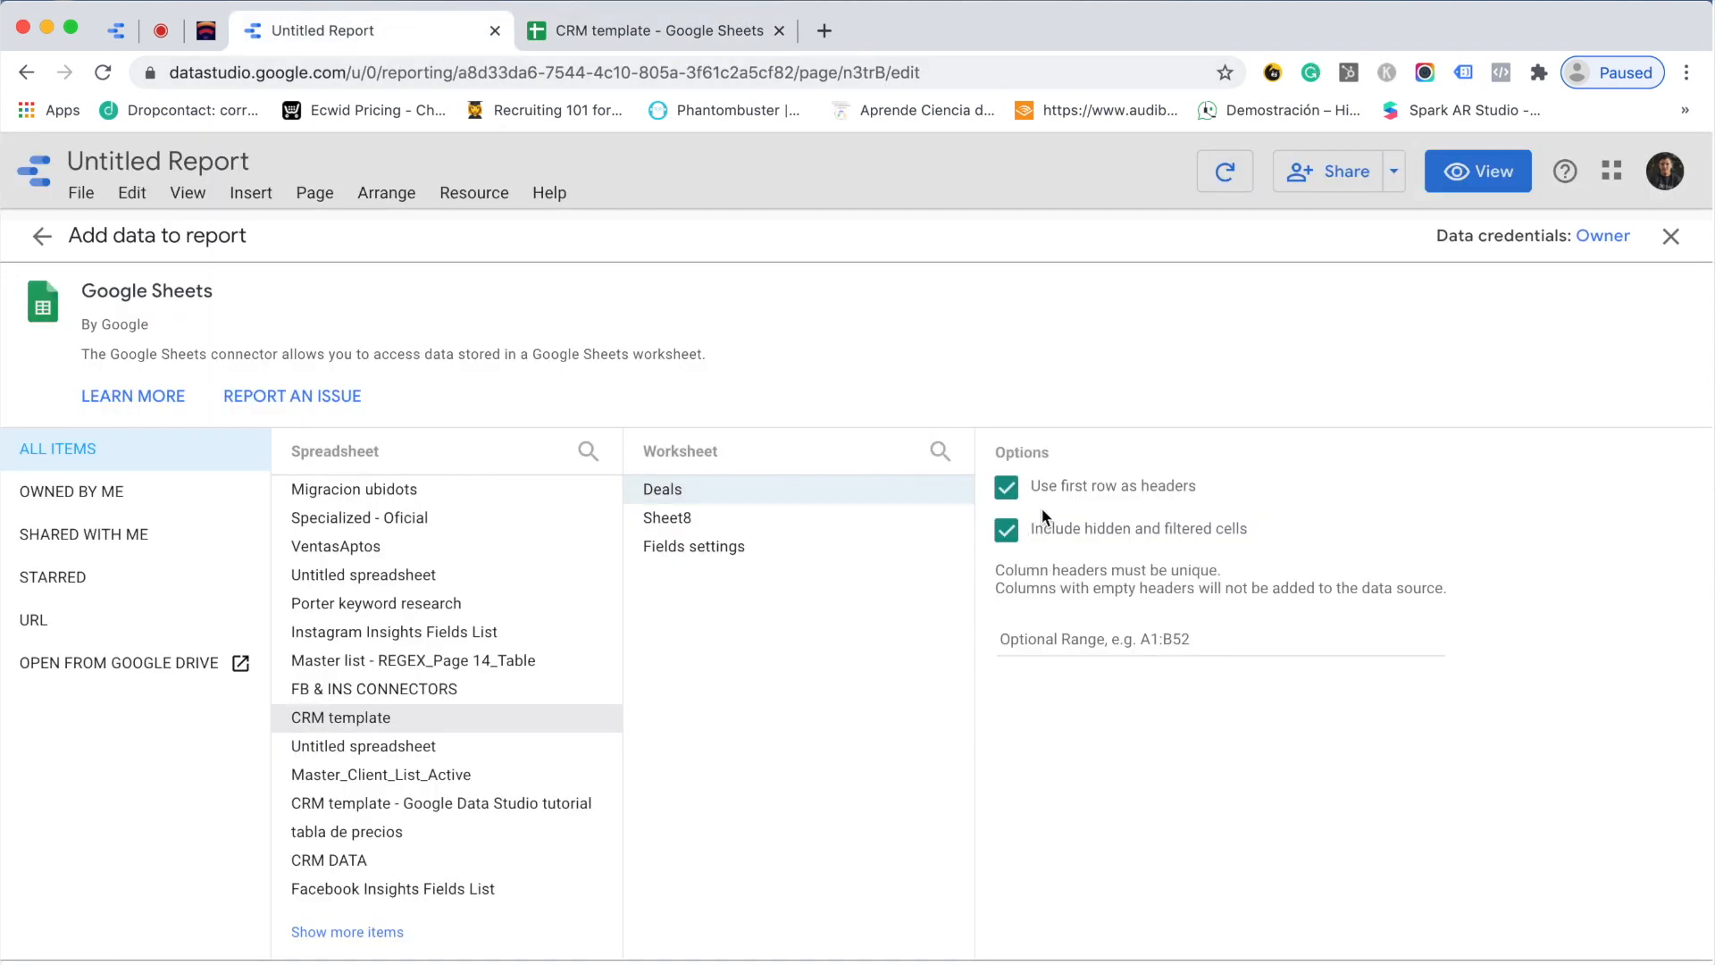
{"action": "left_click", "coordinate": [626, 31]}
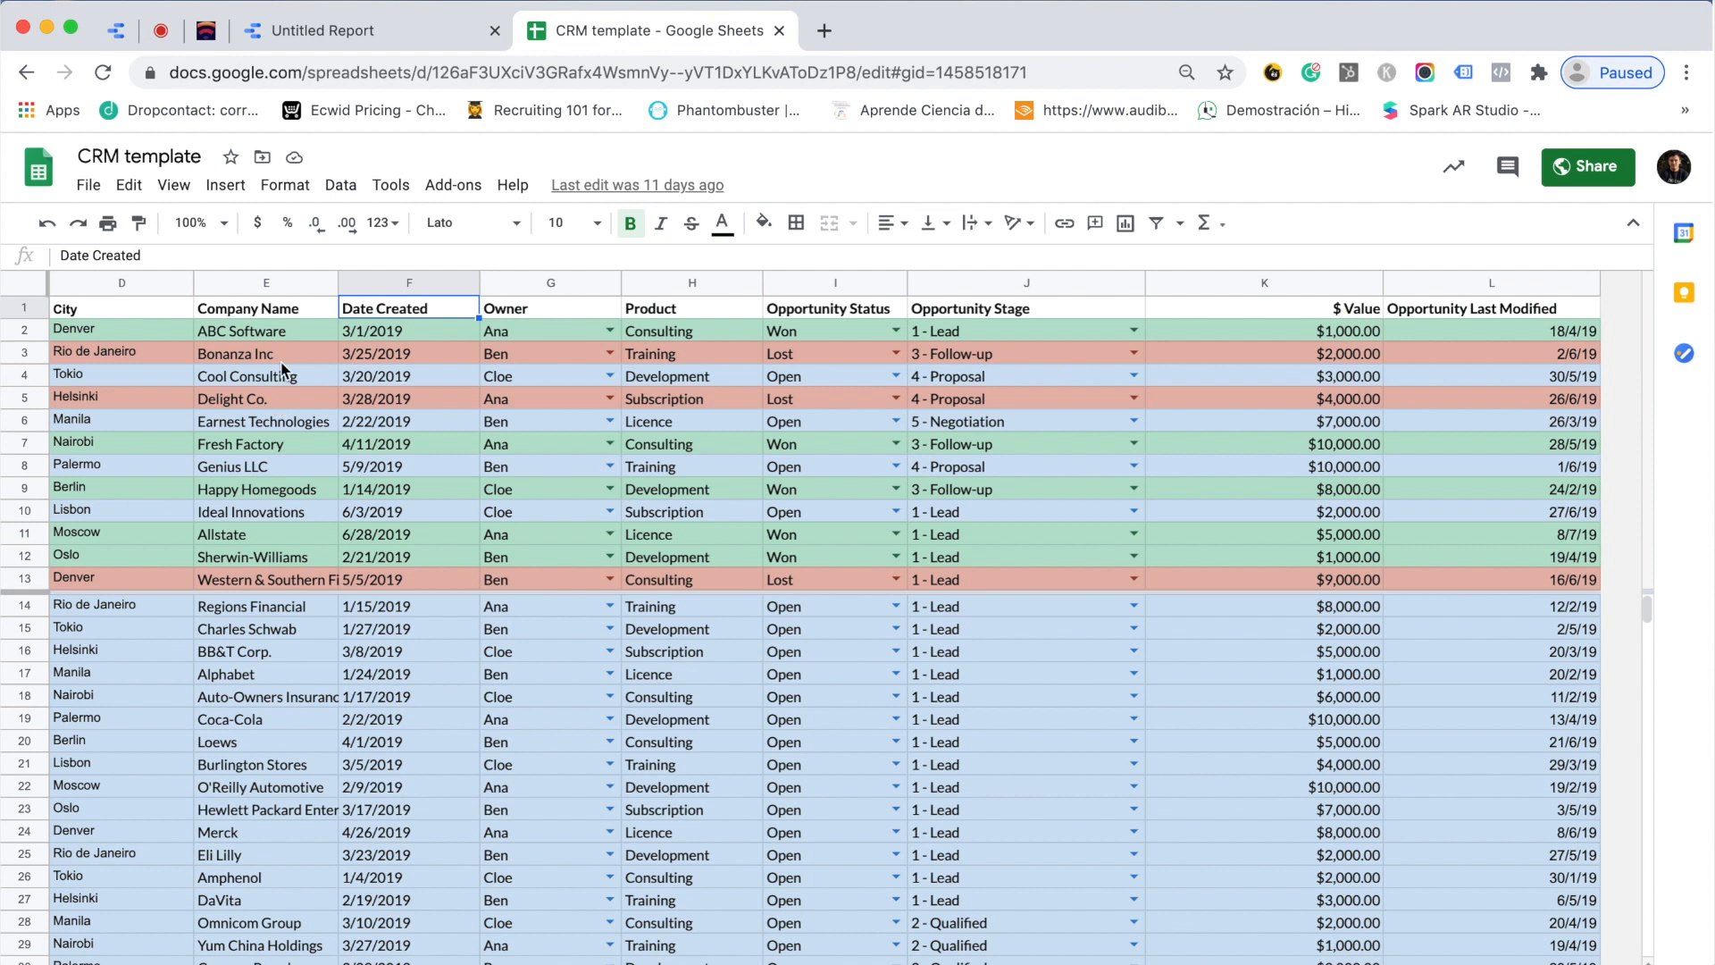
{"action": "left_click", "coordinate": [345, 30]}
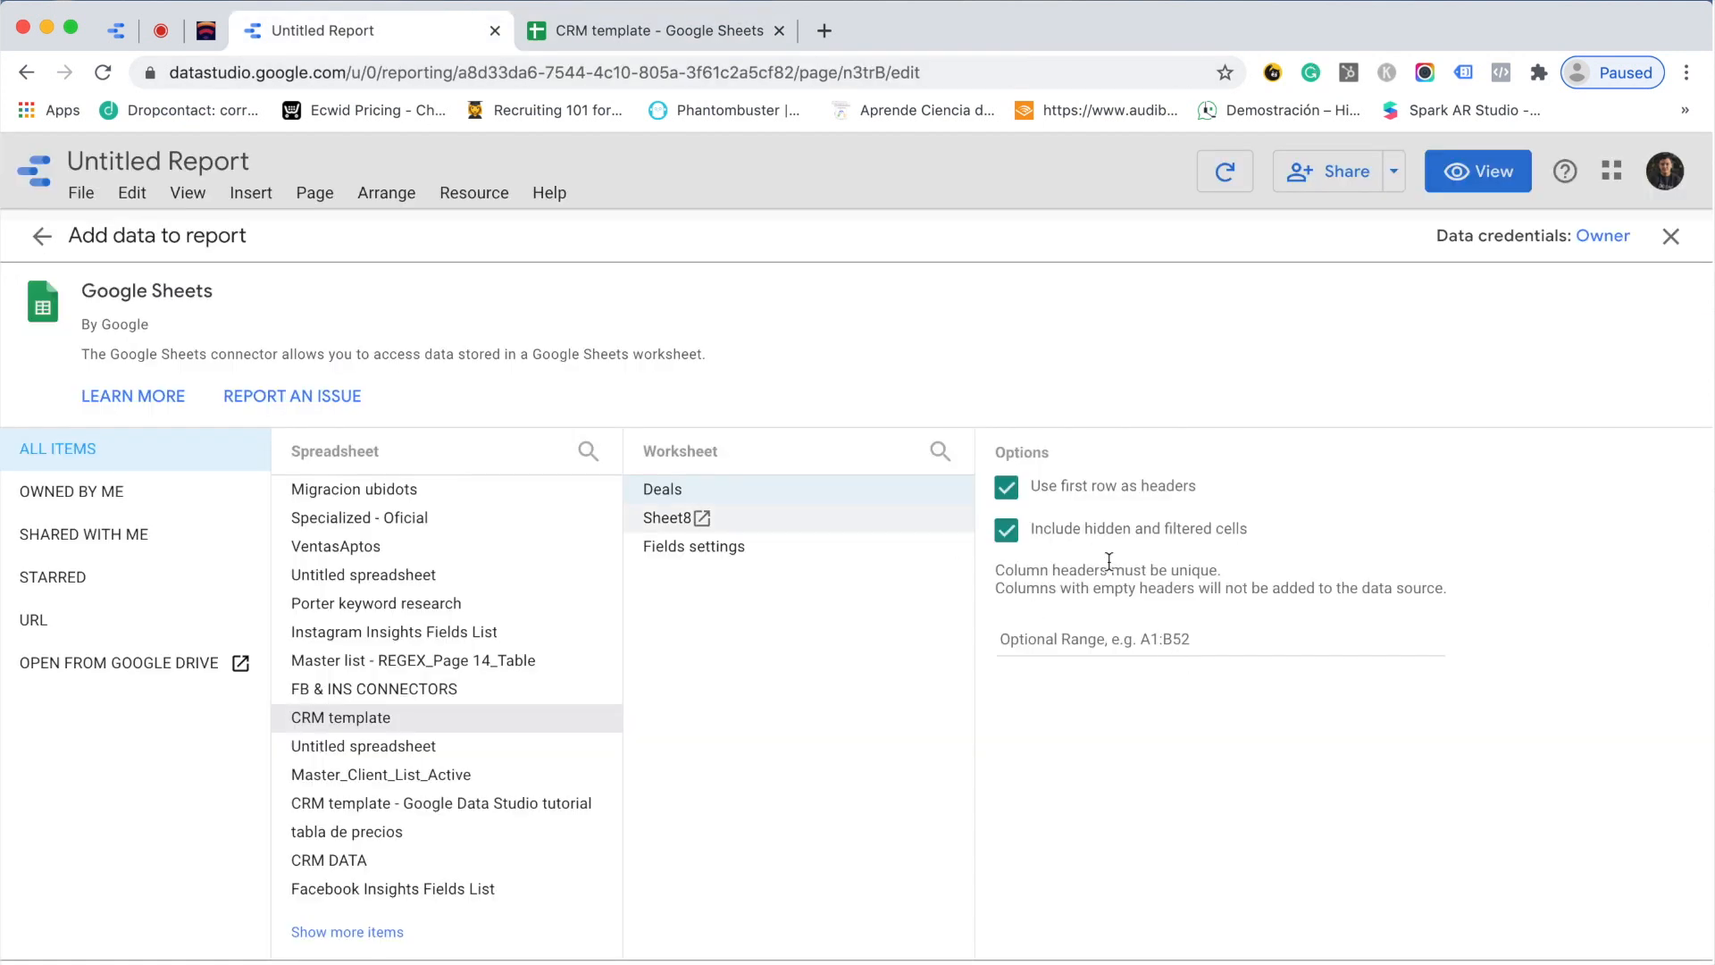
{"action": "left_click", "coordinate": [577, 35]}
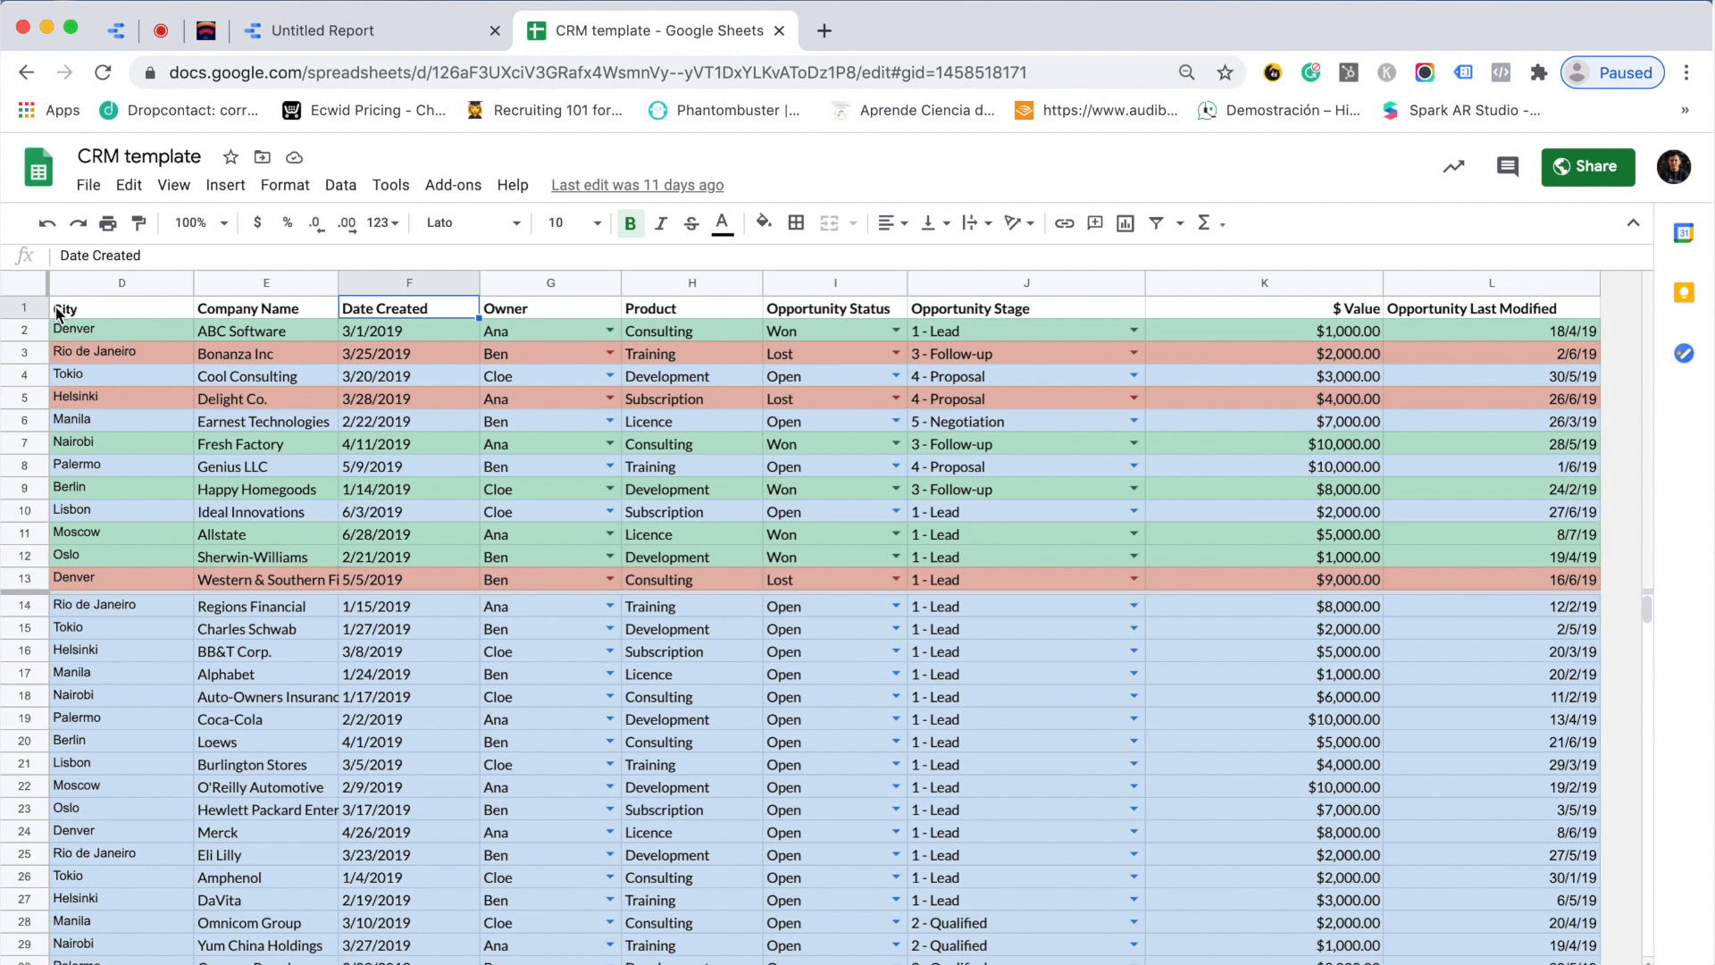
{"action": "left_click", "coordinate": [361, 35]}
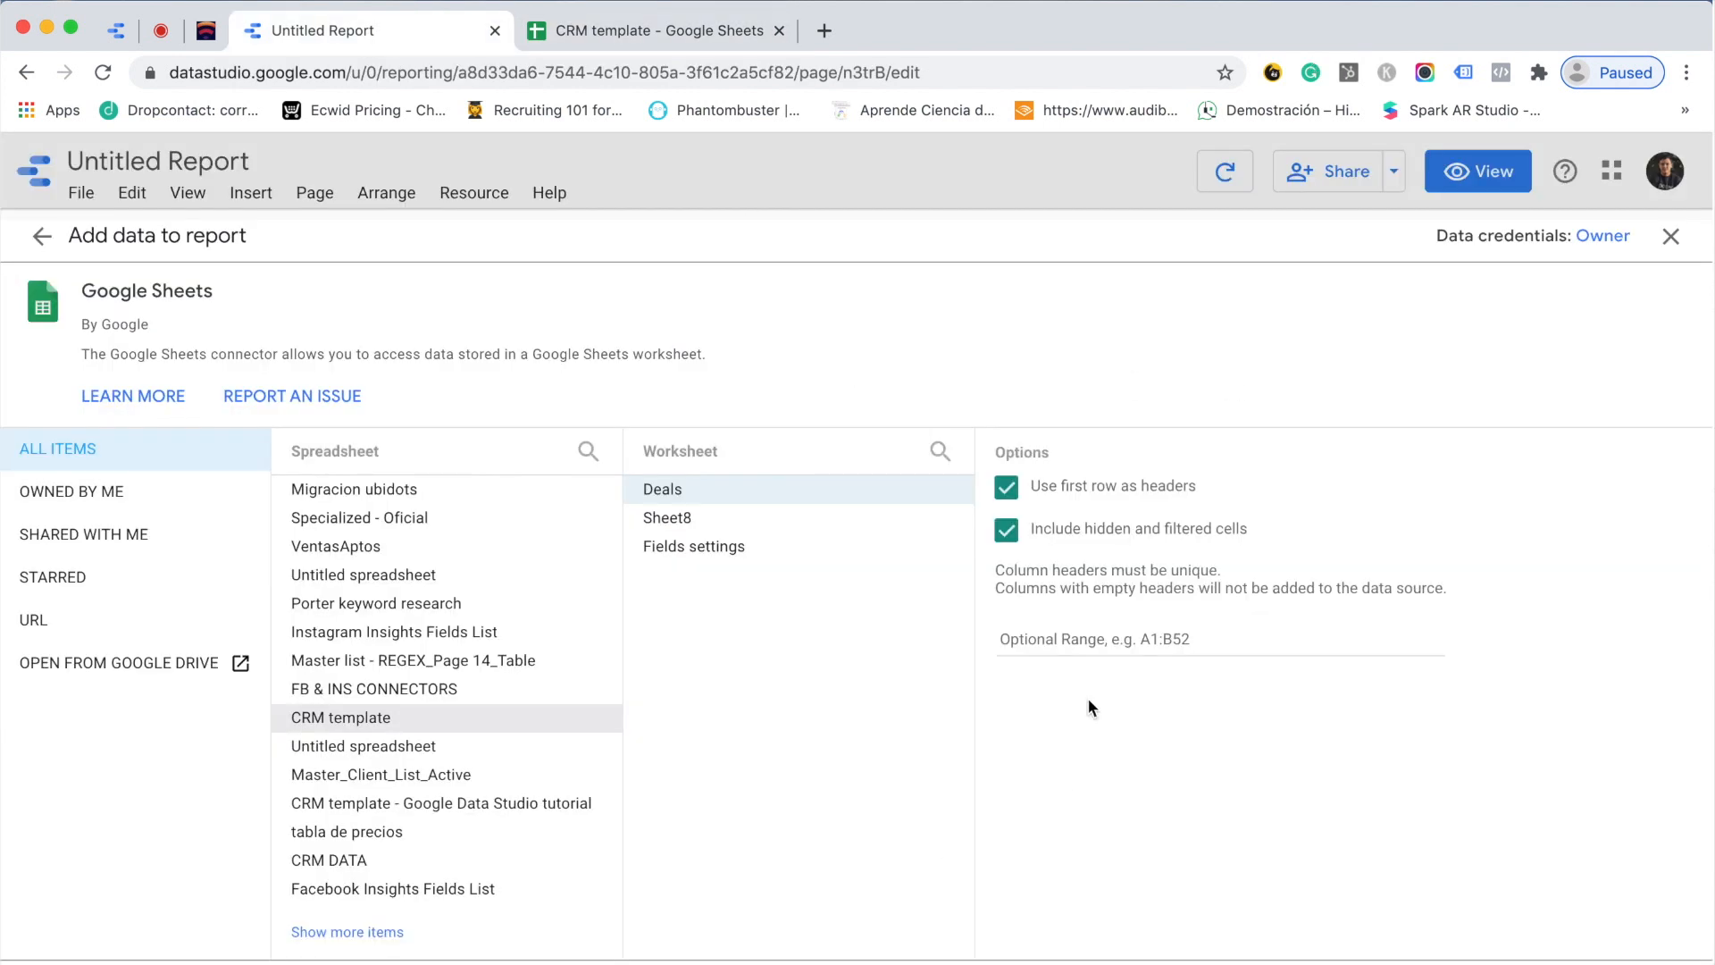
- Add the Deals worksheet to the report, open its data source fields for editing and compare them with the spreadsheet's header row
{"action": "left_click", "coordinate": [1651, 926]}
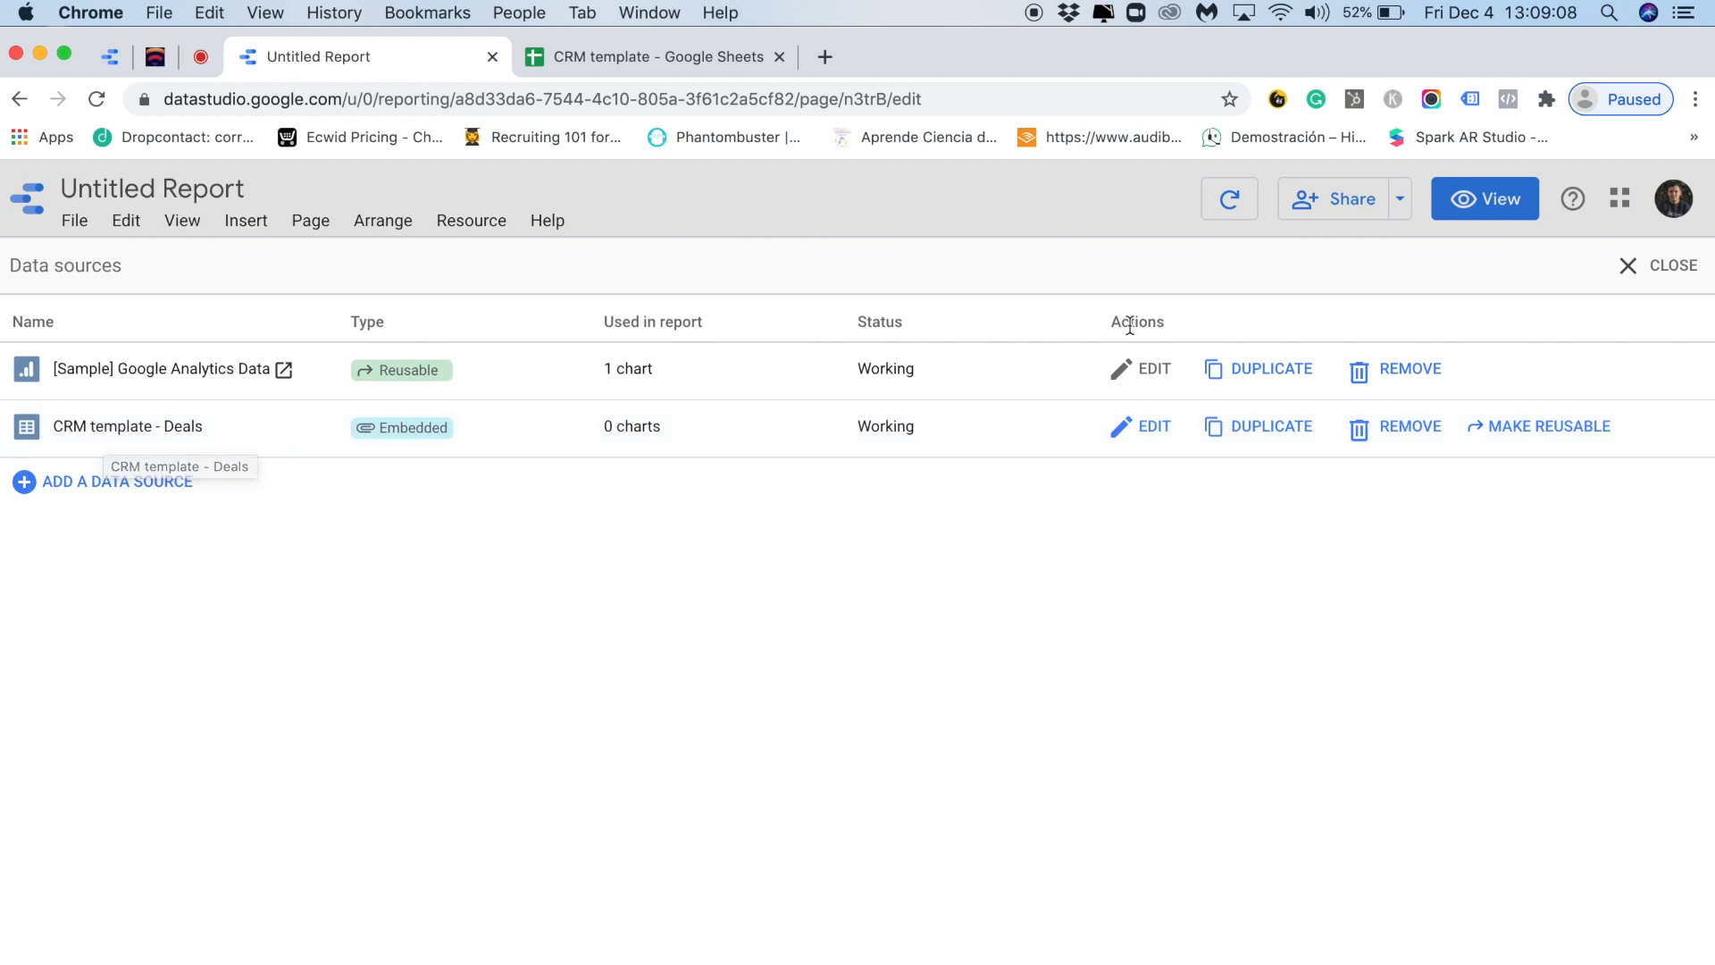
{"action": "left_click", "coordinate": [1154, 427]}
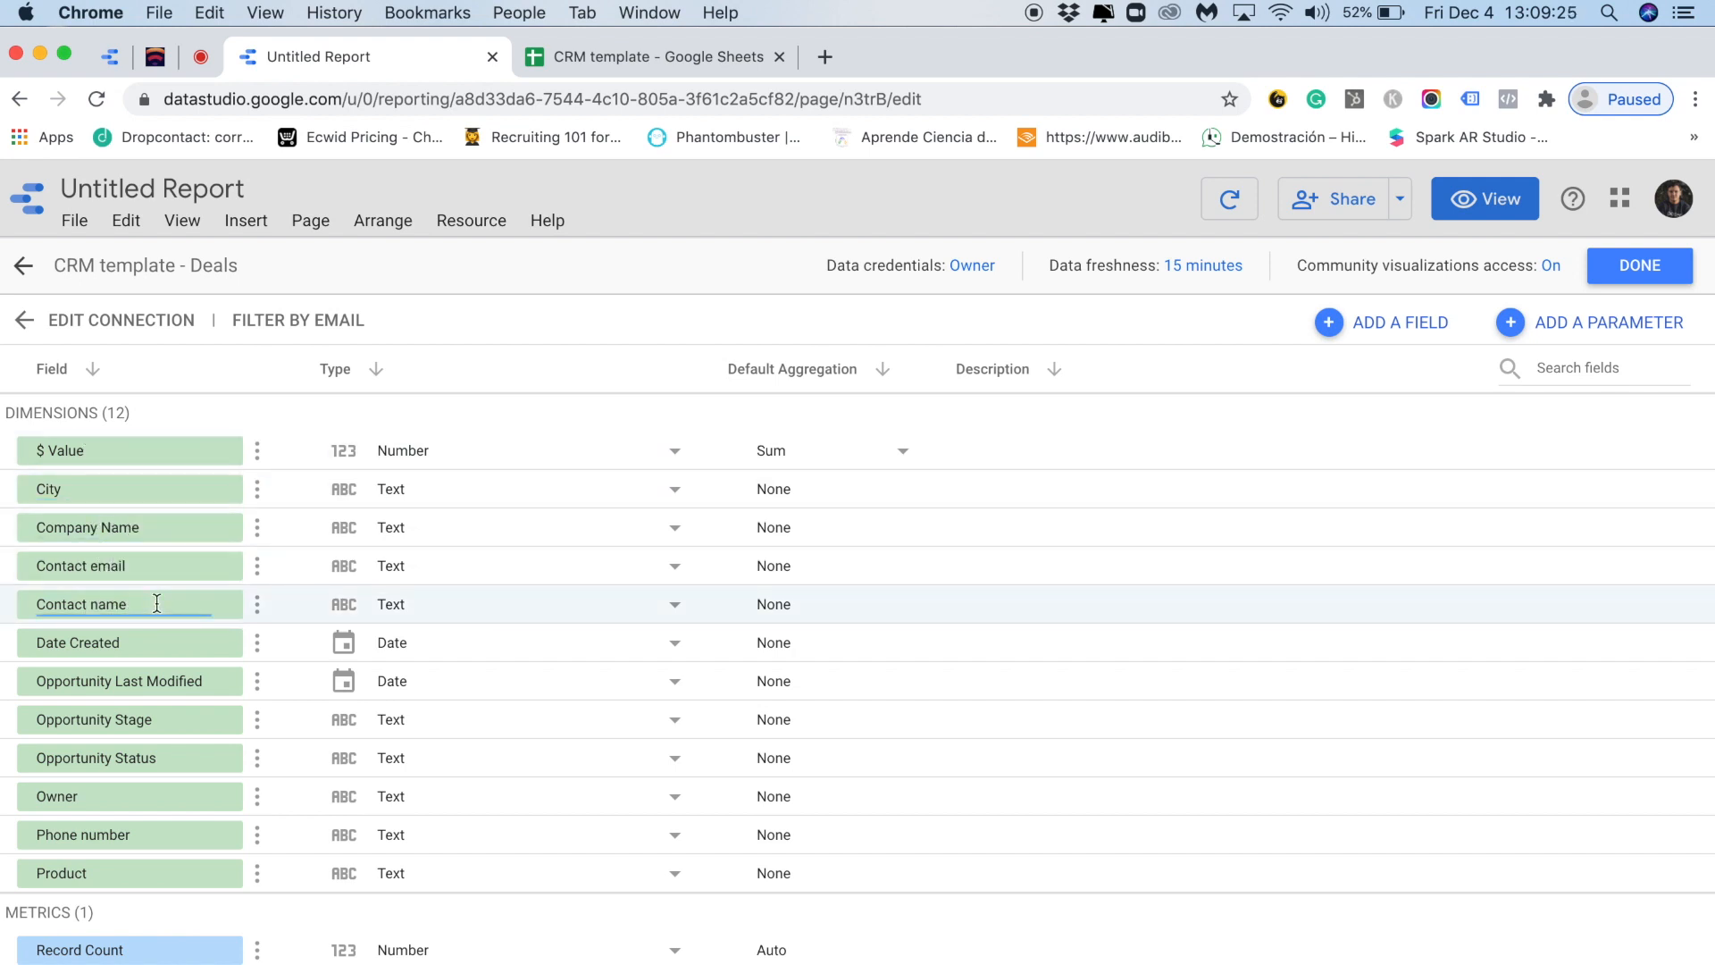
{"action": "left_click", "coordinate": [658, 63]}
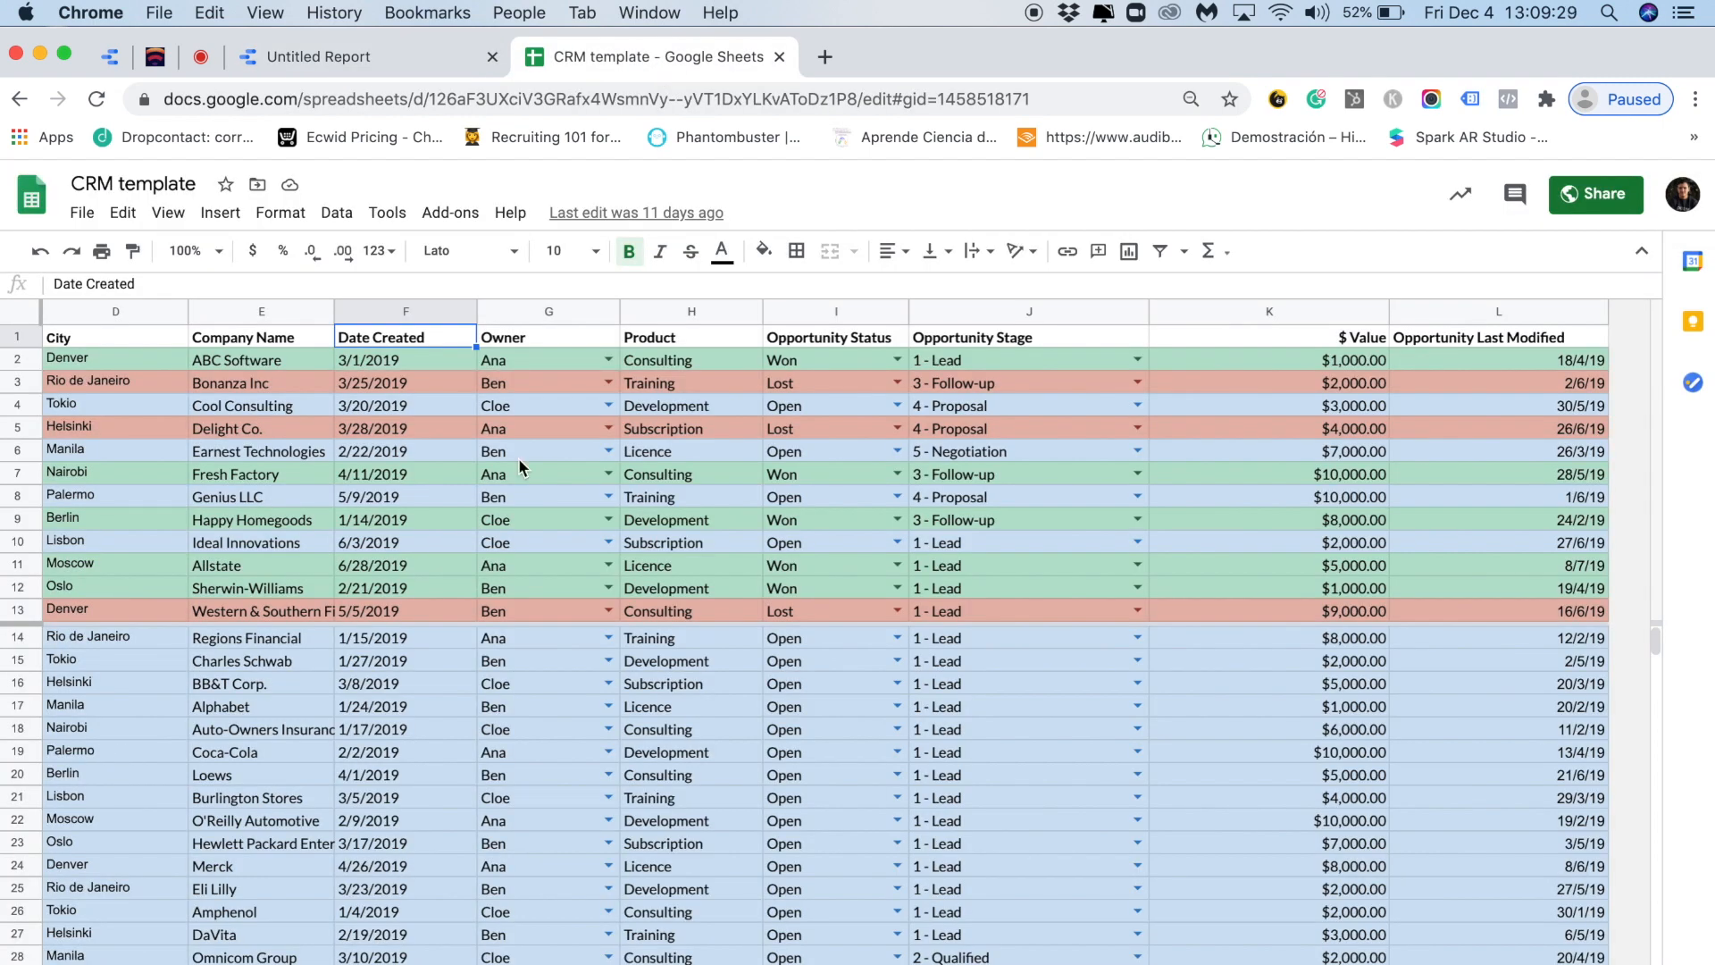
{"action": "left_click", "coordinate": [16, 338]}
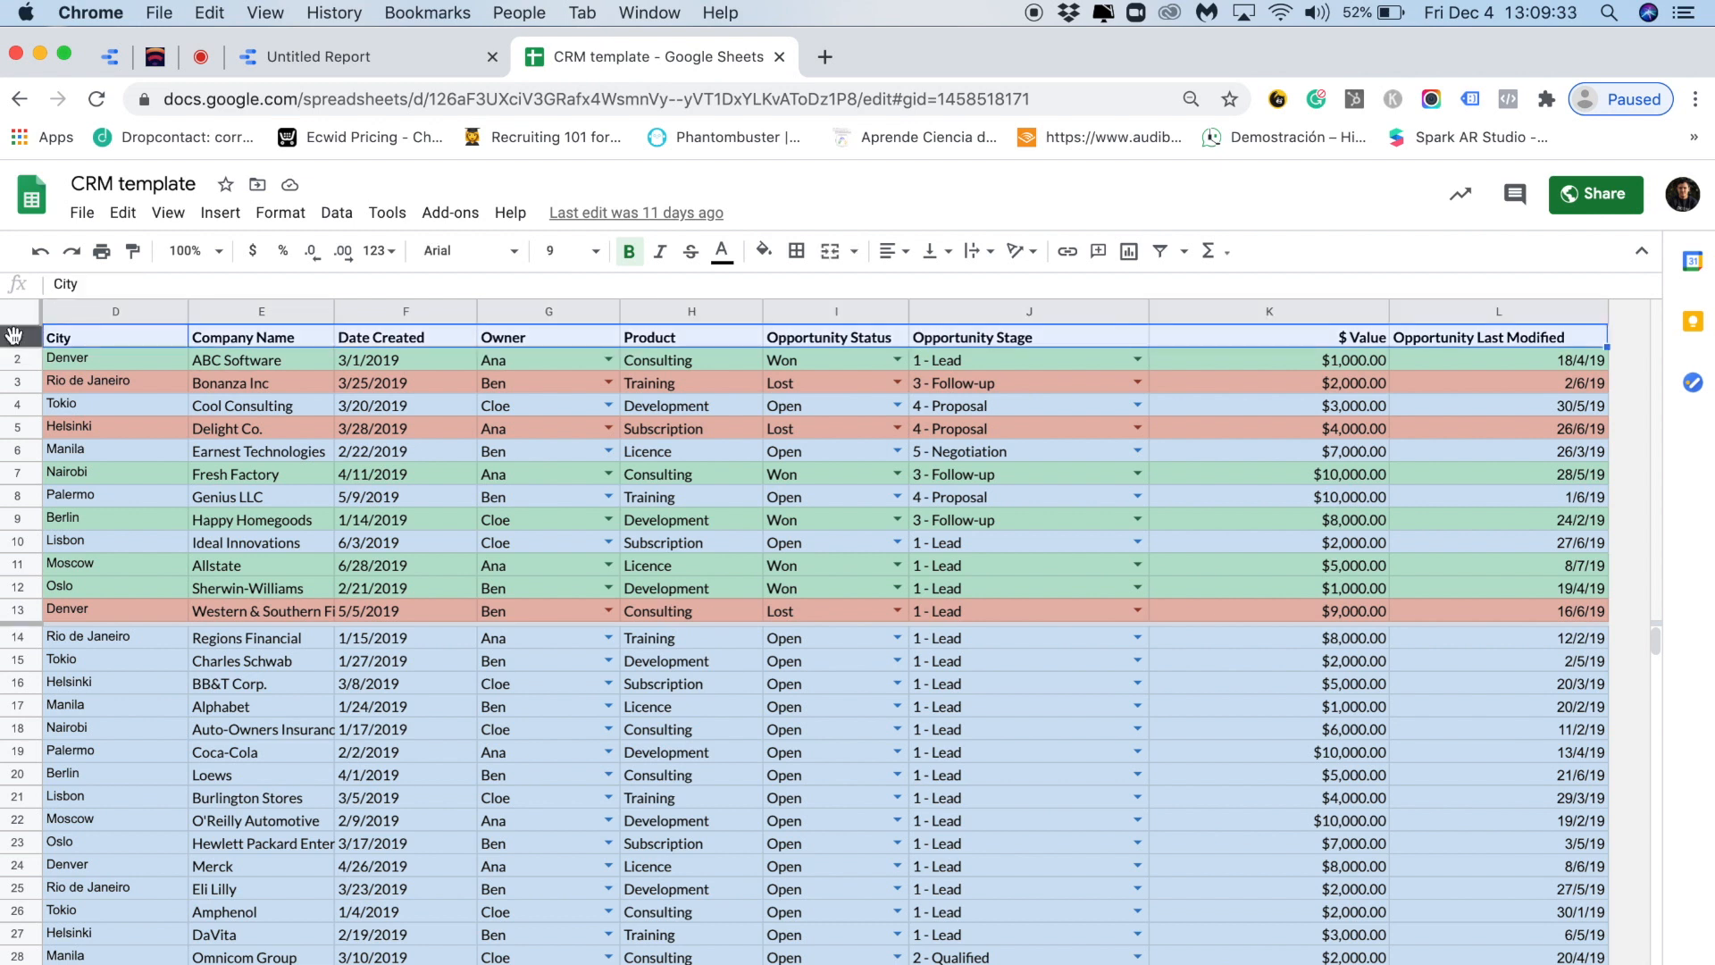
{"action": "left_click", "coordinate": [116, 339]}
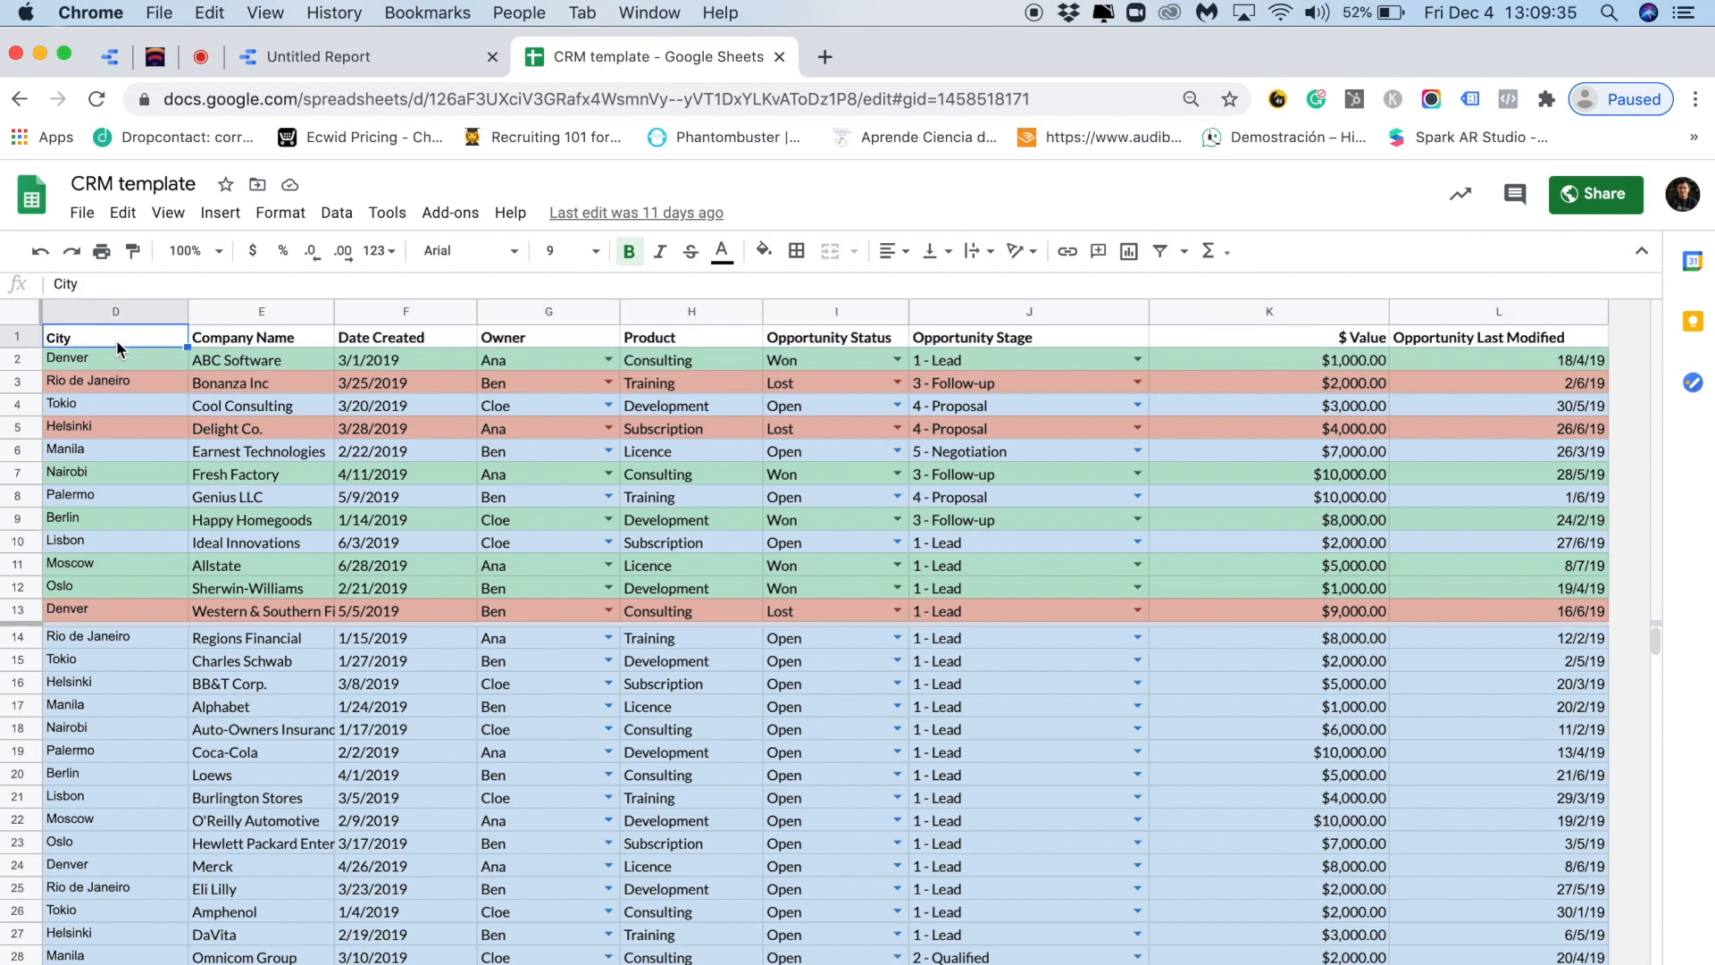
{"action": "left_click", "coordinate": [393, 56]}
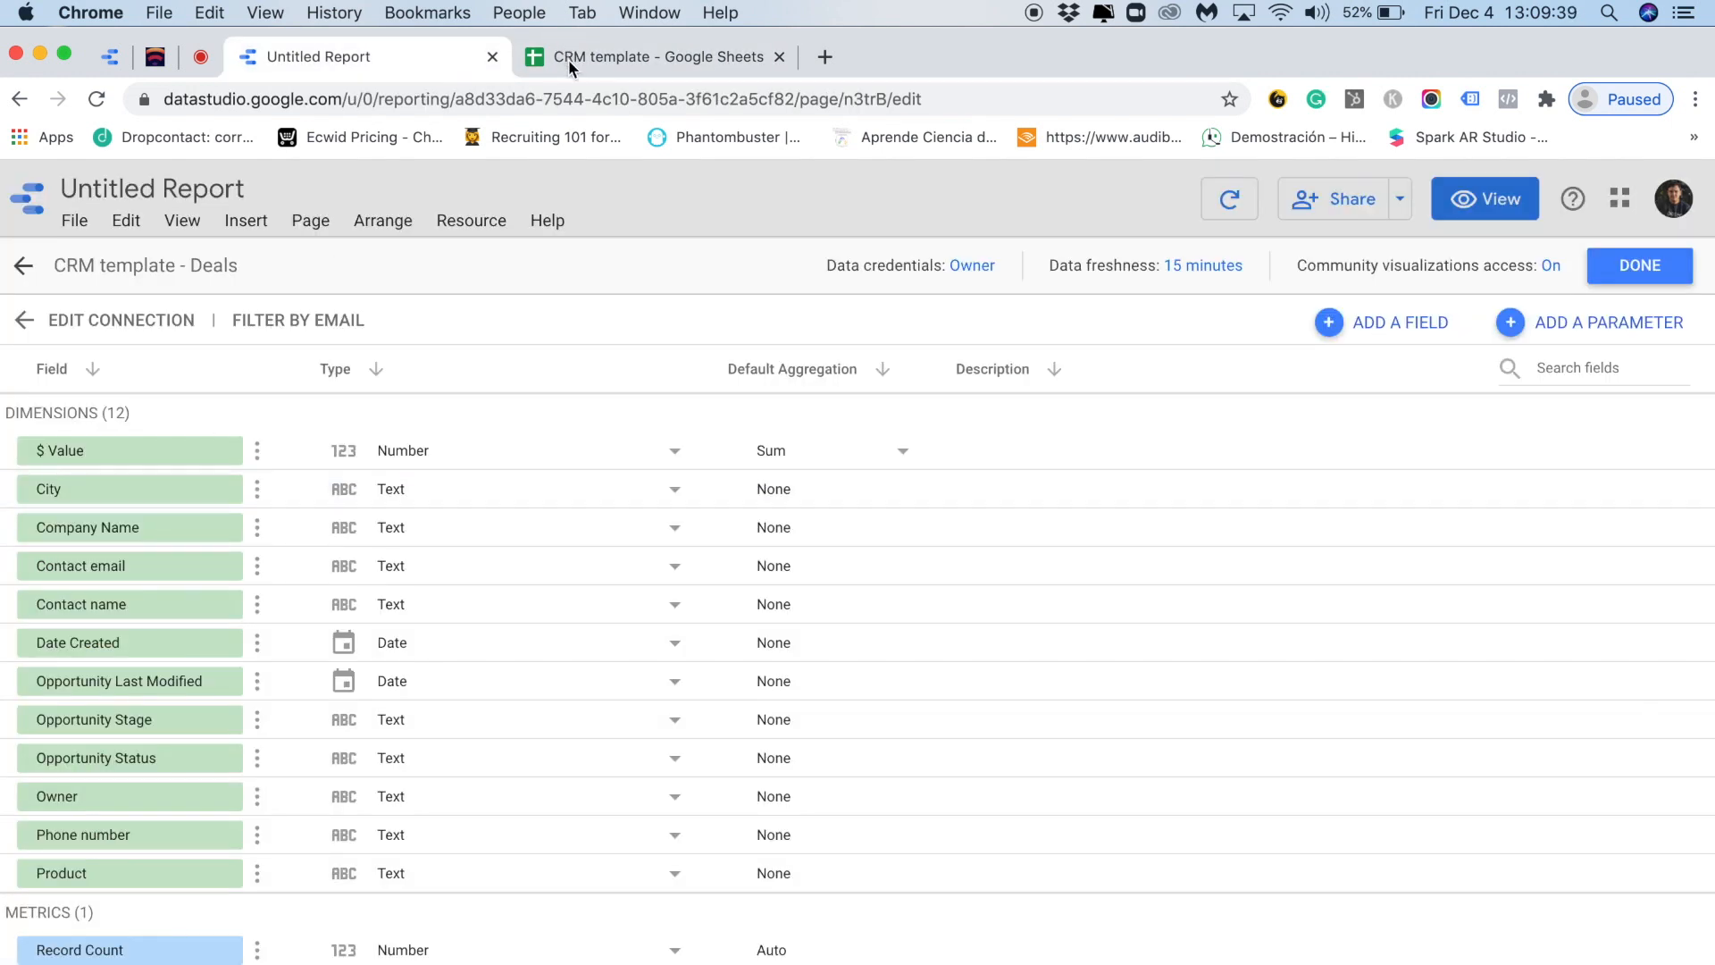
- Check the $ Value column in the spreadsheet and set that field's type to Currency (USD - US Dollar ($)) in the data source
{"action": "left_click", "coordinate": [646, 58]}
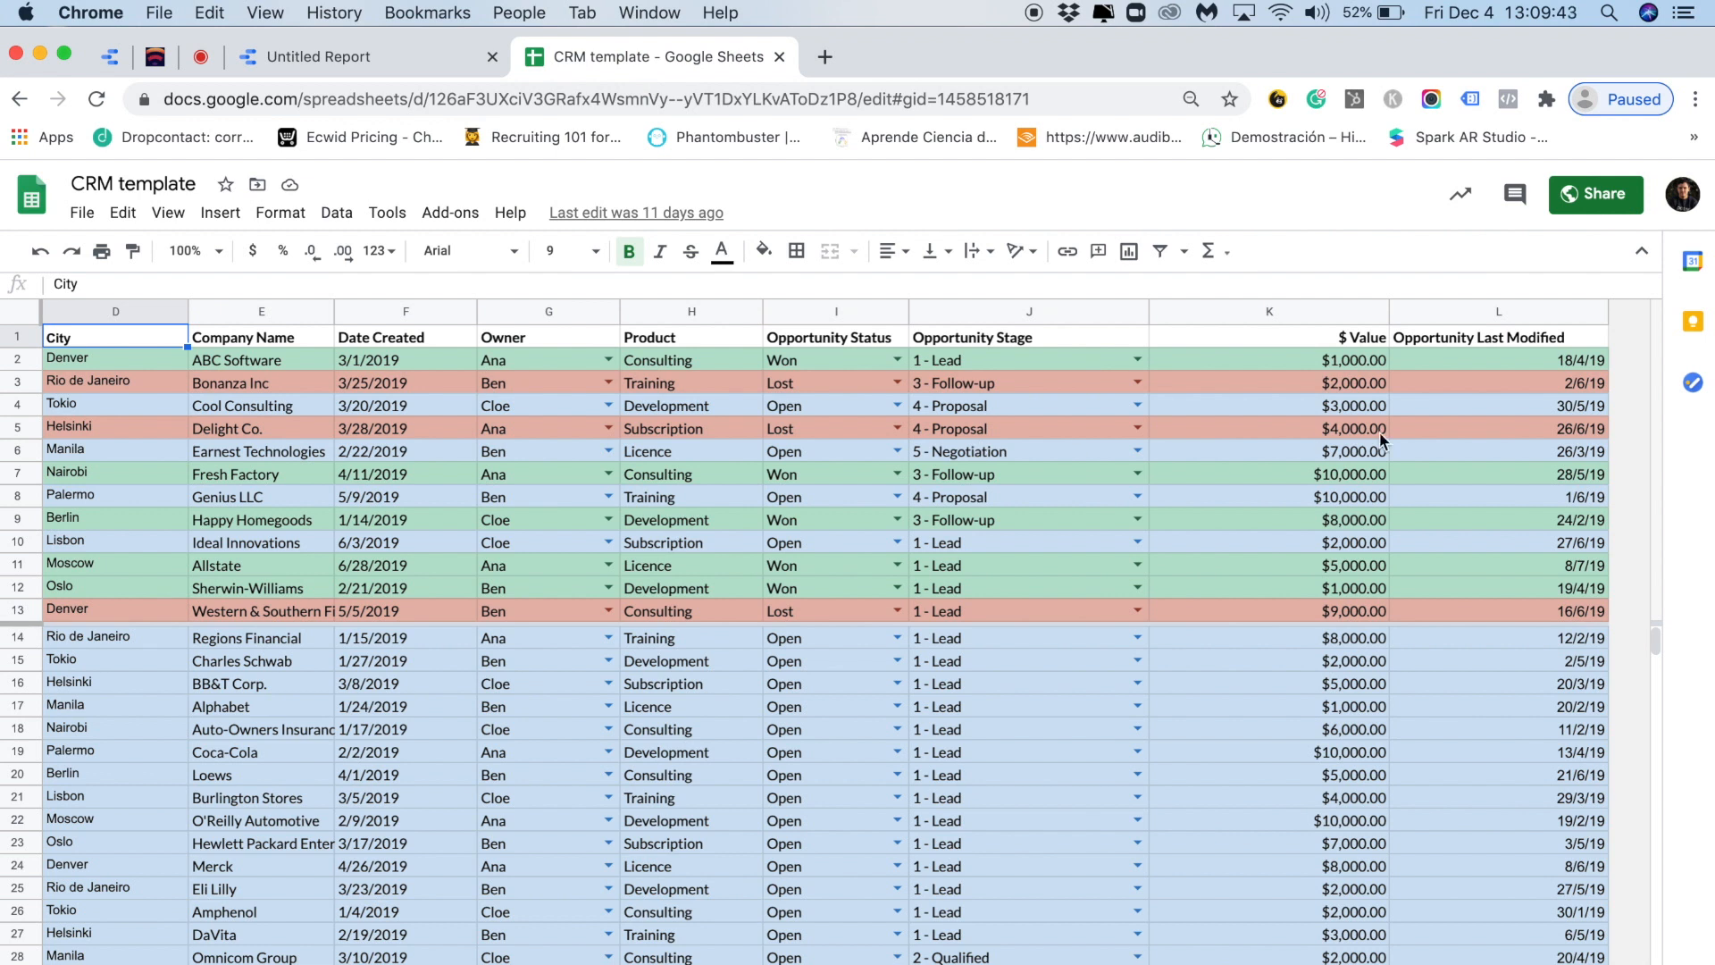
{"action": "left_click", "coordinate": [1324, 363]}
{"action": "left_click", "coordinate": [385, 59]}
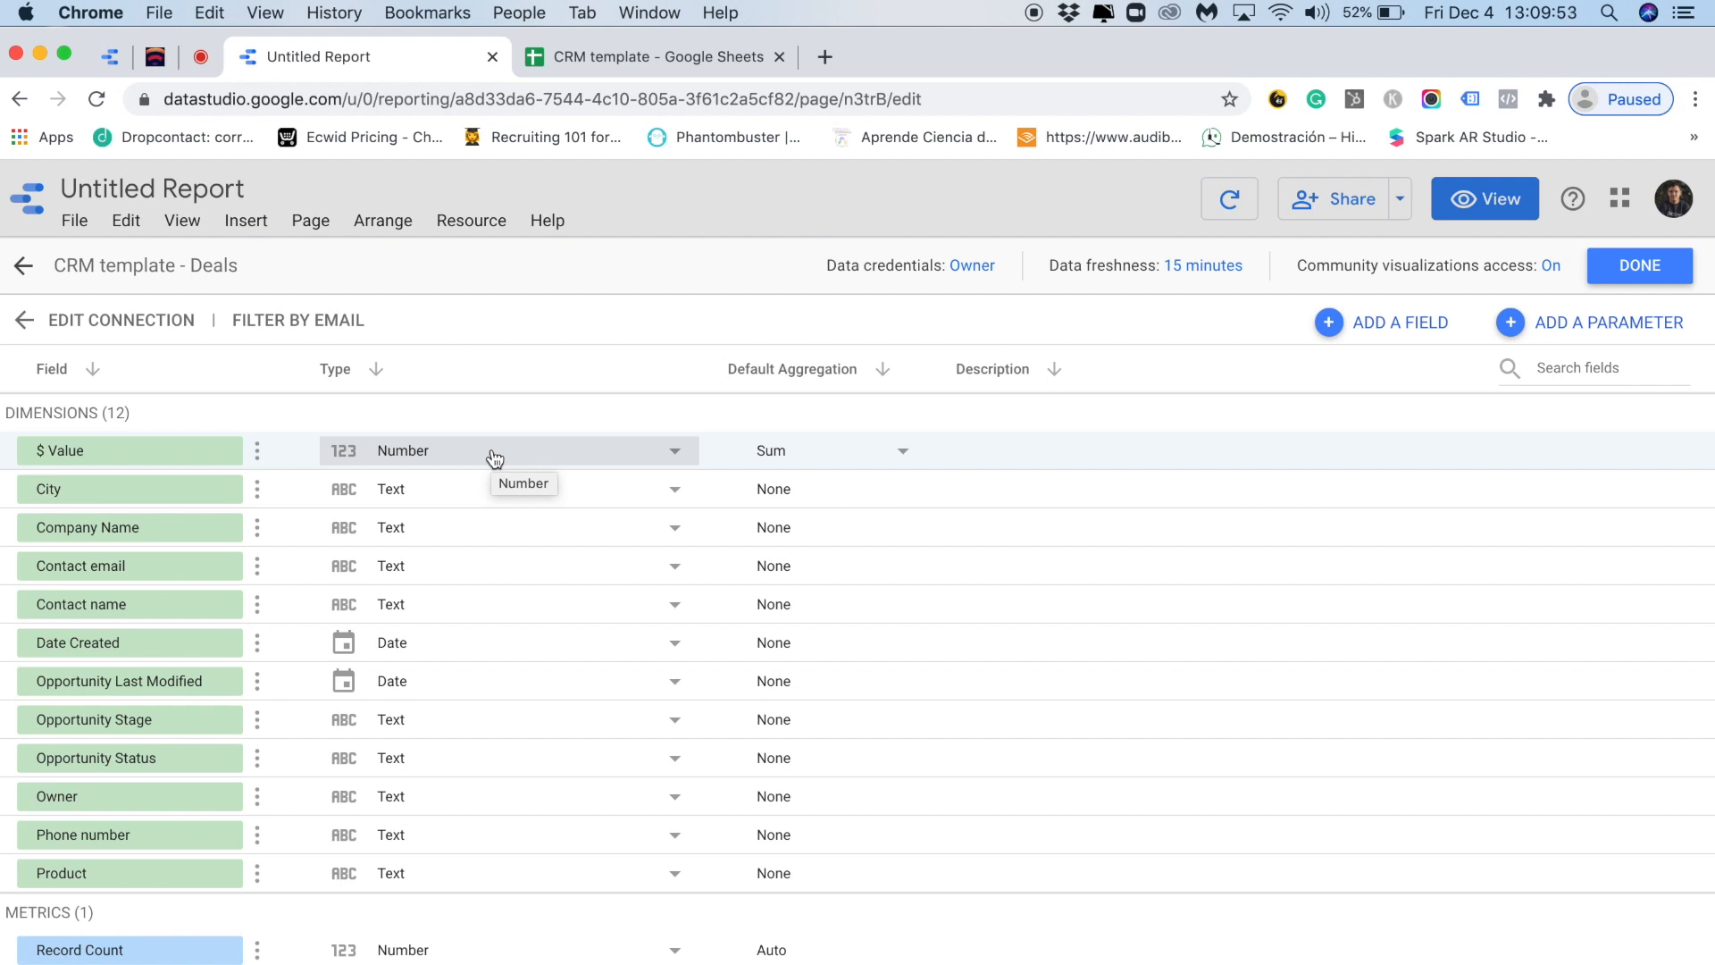
{"action": "left_click", "coordinate": [567, 457]}
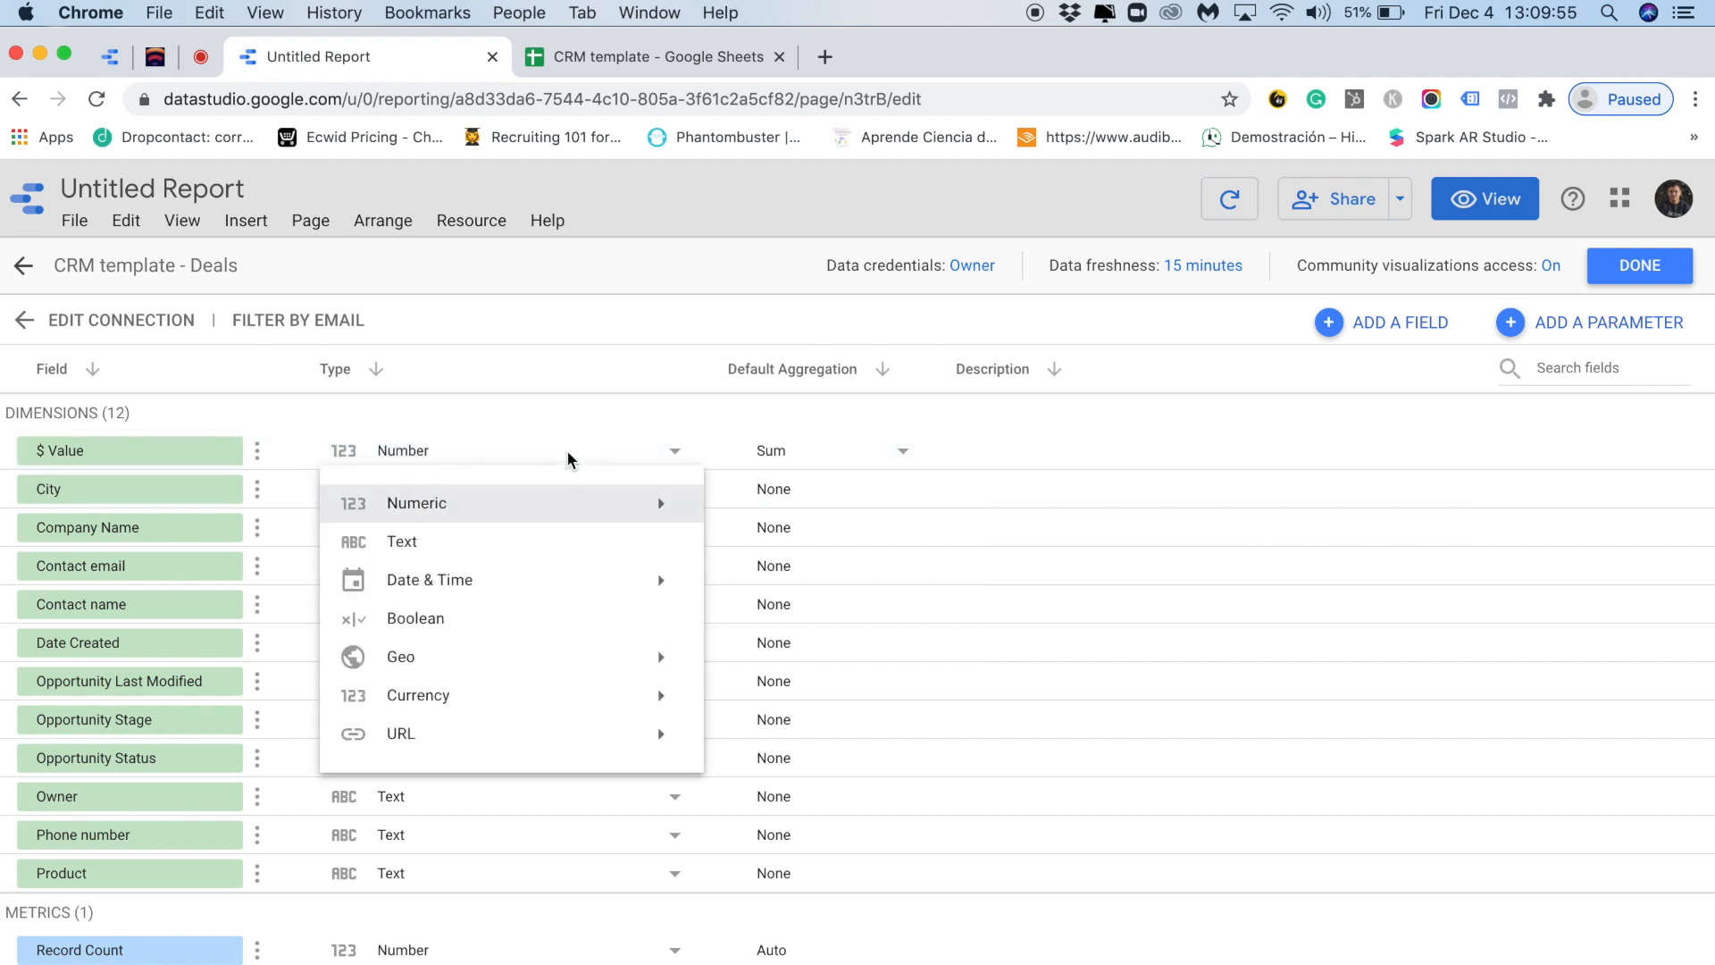
{"action": "mouse_move", "coordinate": [550, 701]}
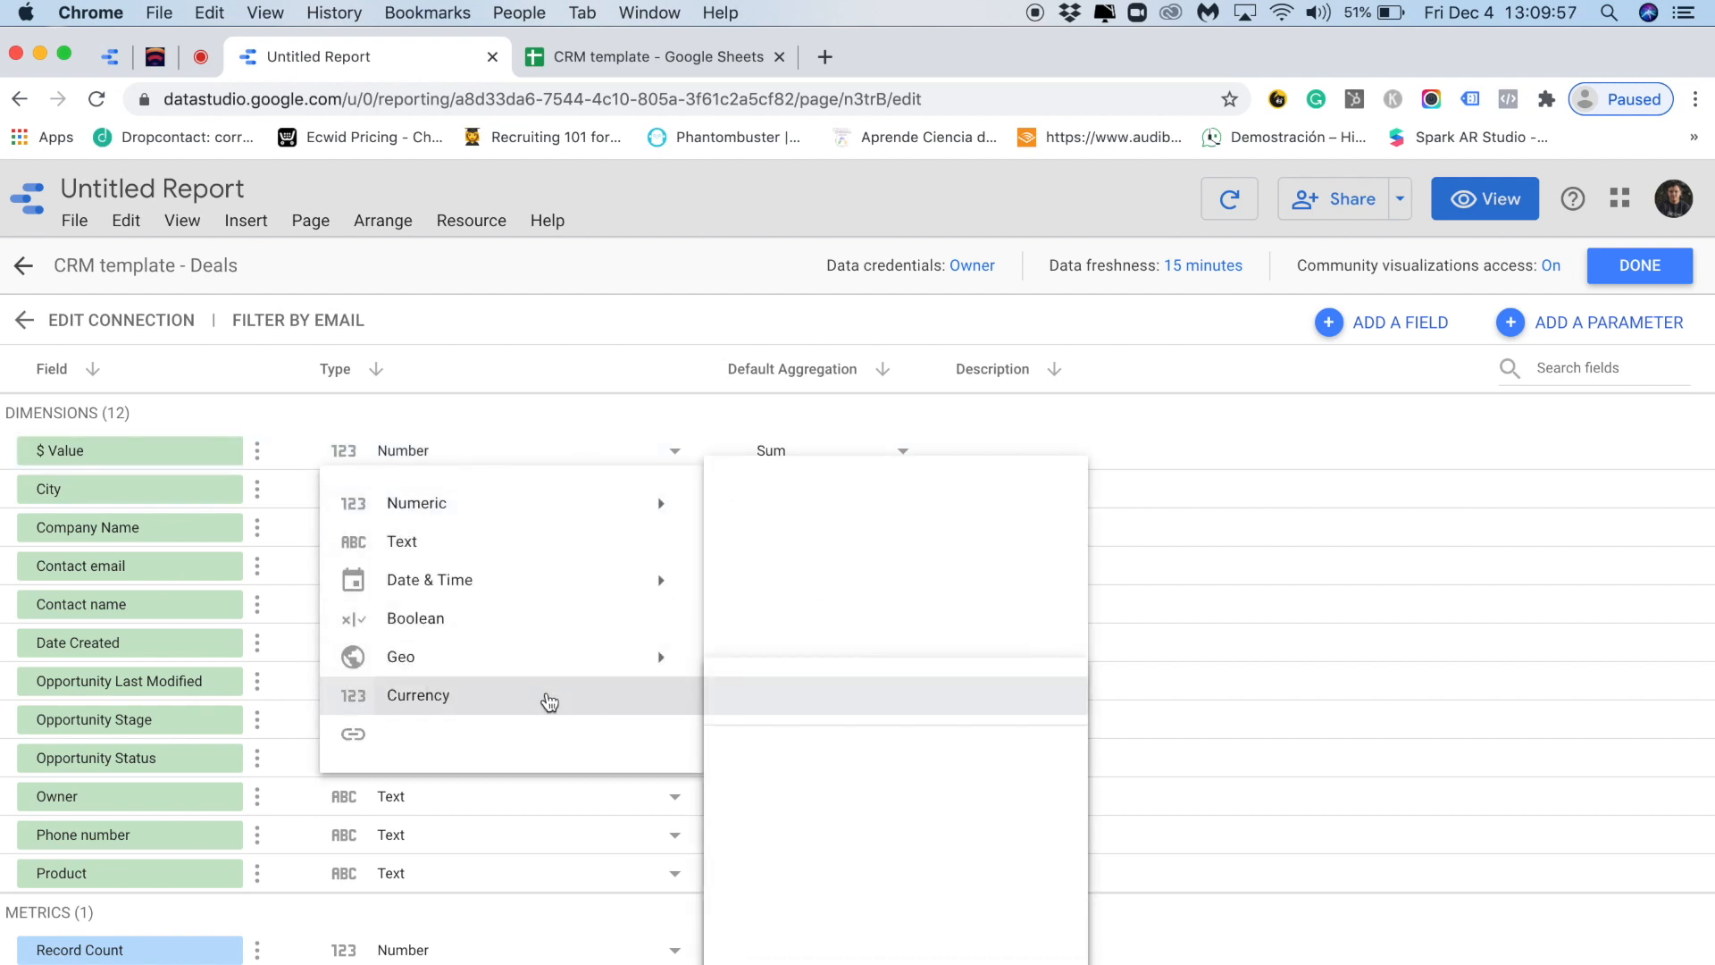
{"action": "scroll", "coordinate": [905, 813], "scroll_direction": "down", "scroll_amount": 15}
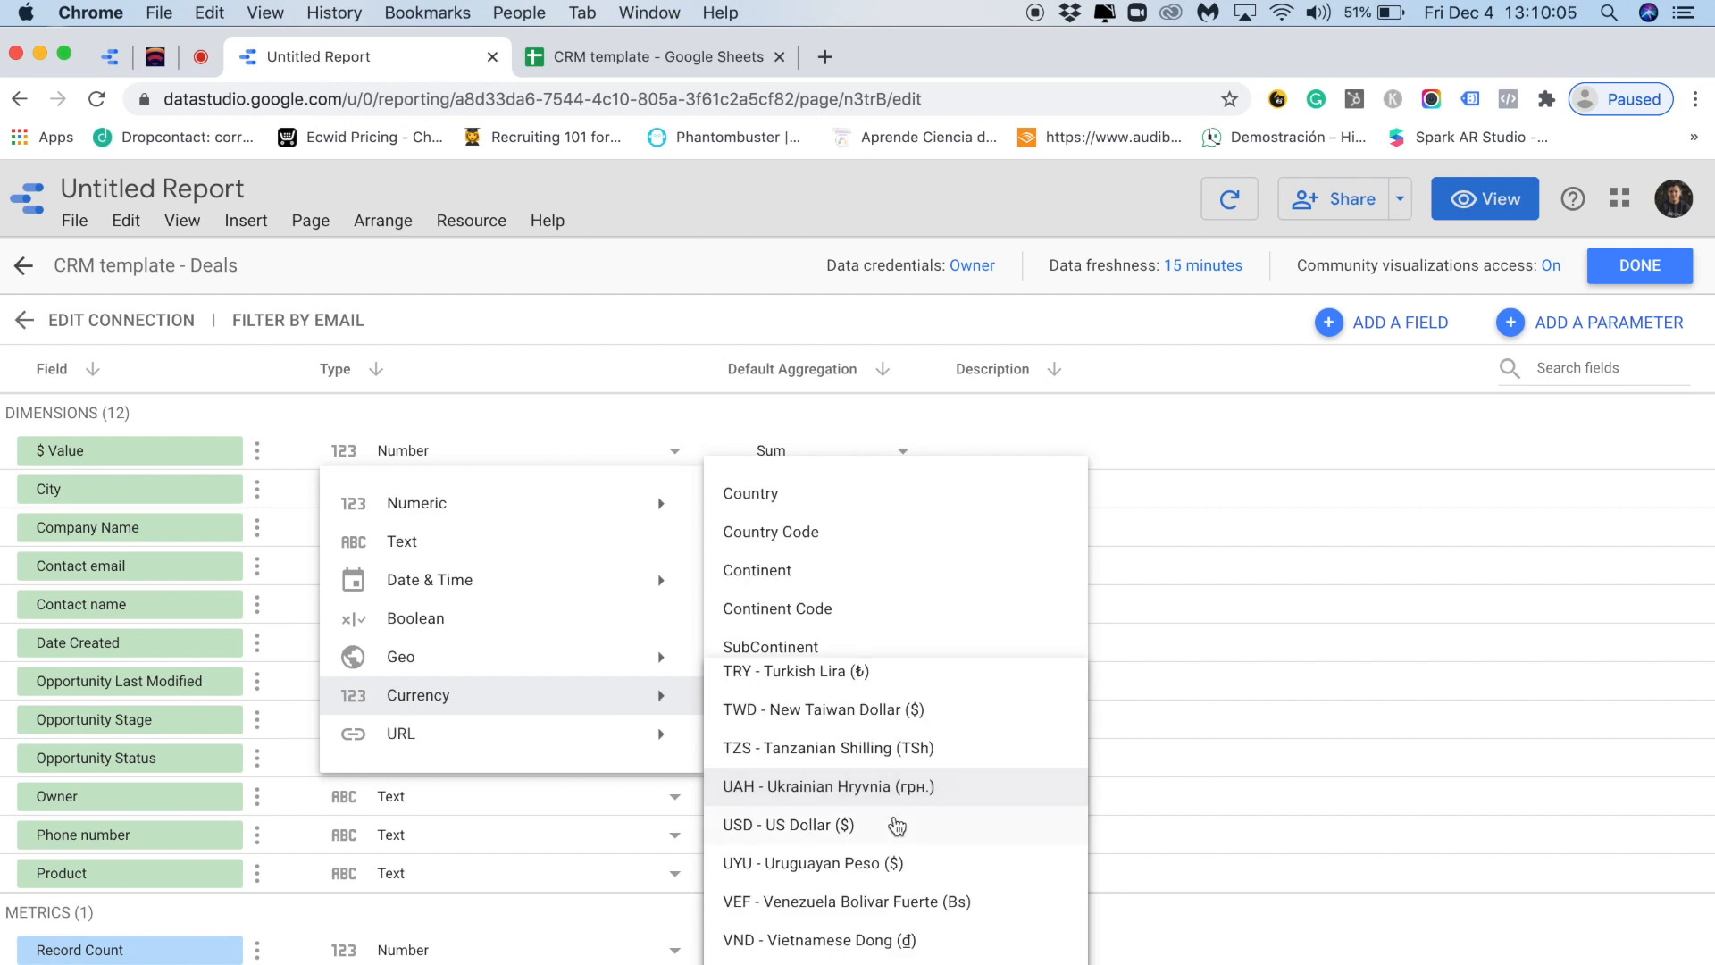
{"action": "left_click", "coordinate": [863, 829]}
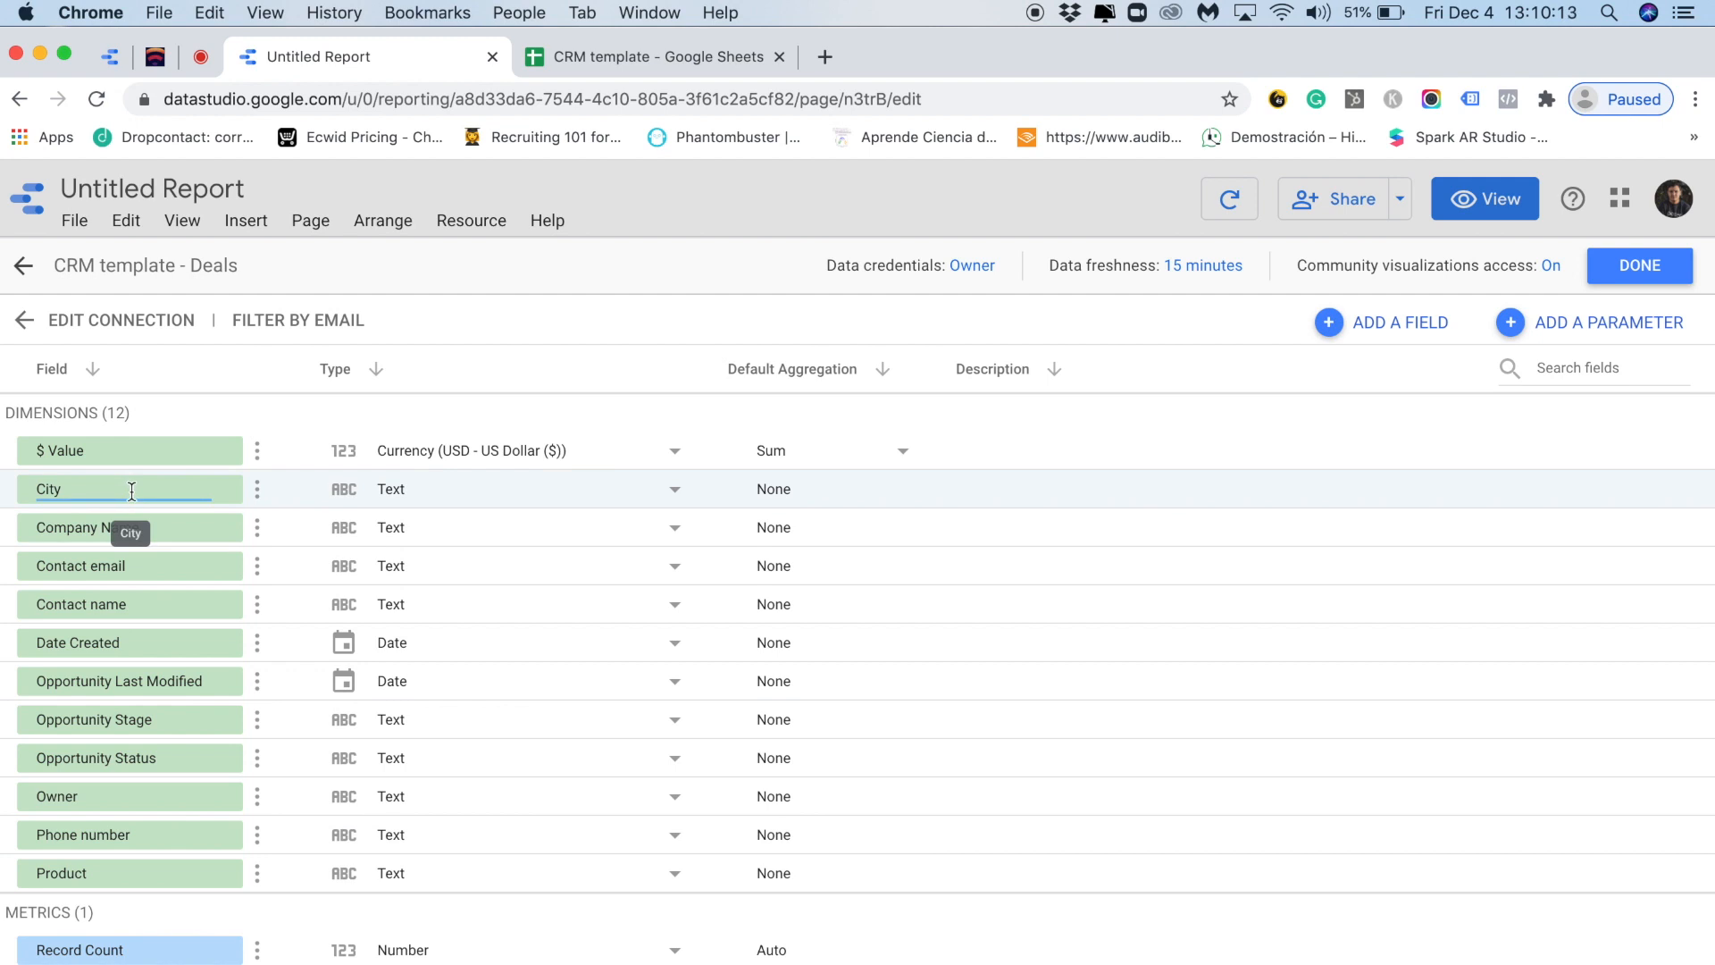
- Check the City column in the CRM template spreadsheet and set the City field's type to Geo City in the data source
{"action": "left_click", "coordinate": [611, 77]}
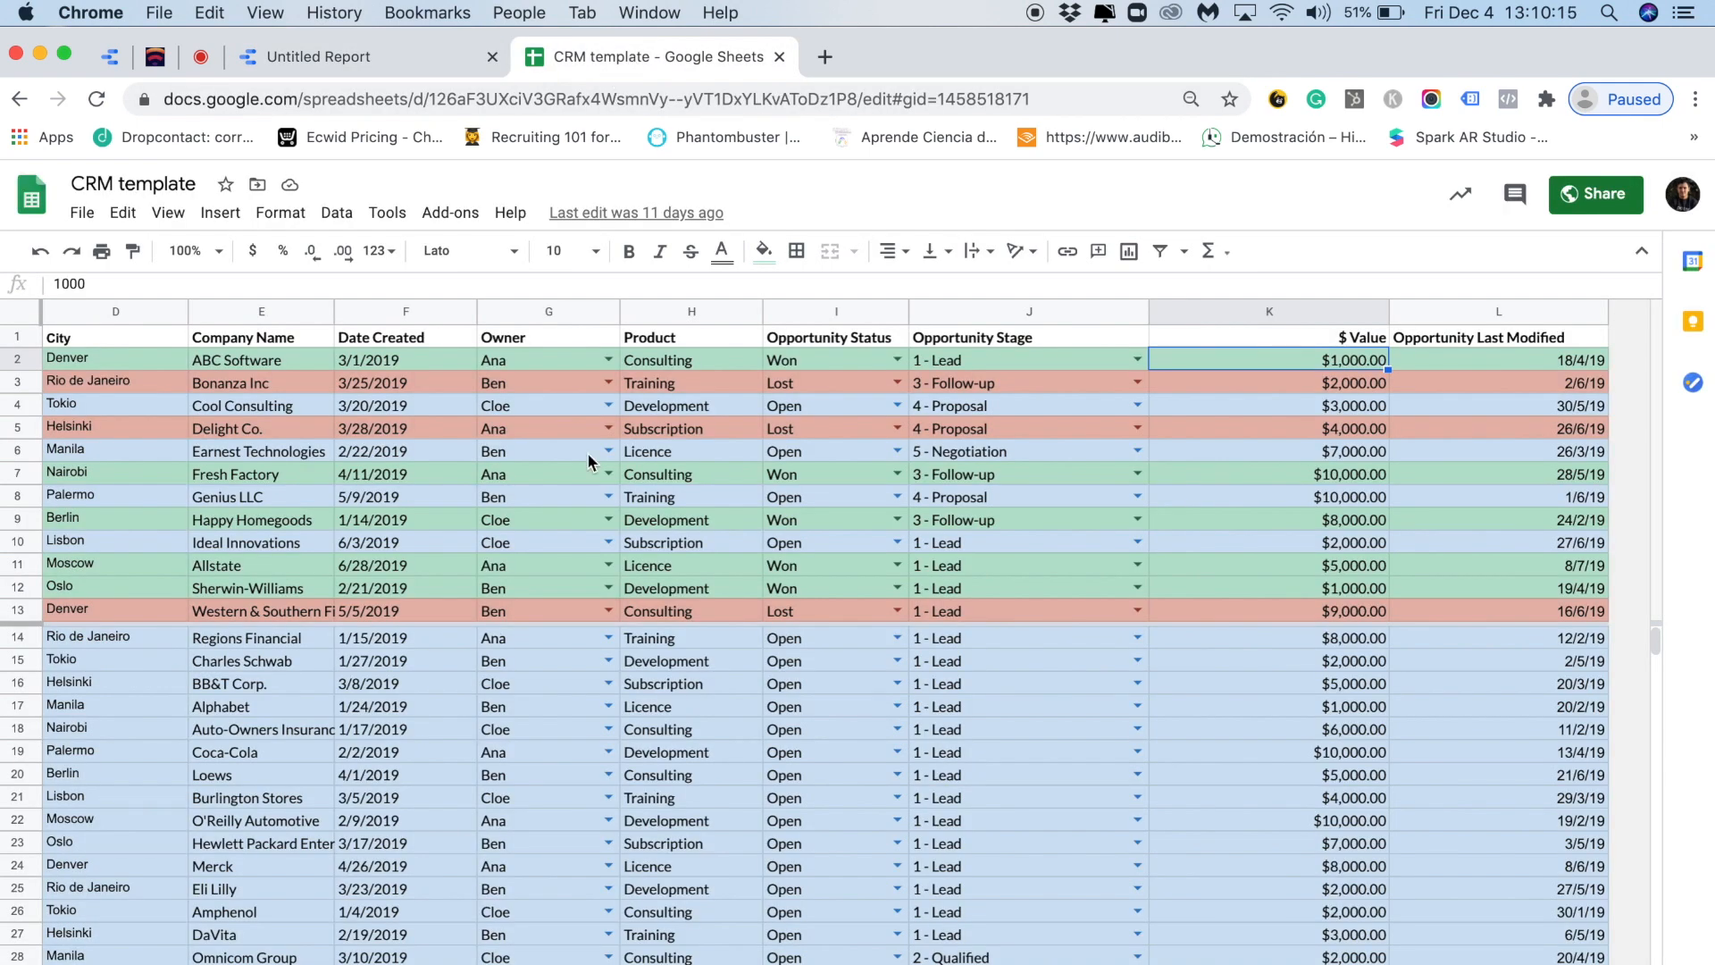
{"action": "scroll", "coordinate": [588, 462], "scroll_direction": "left", "scroll_amount": 5}
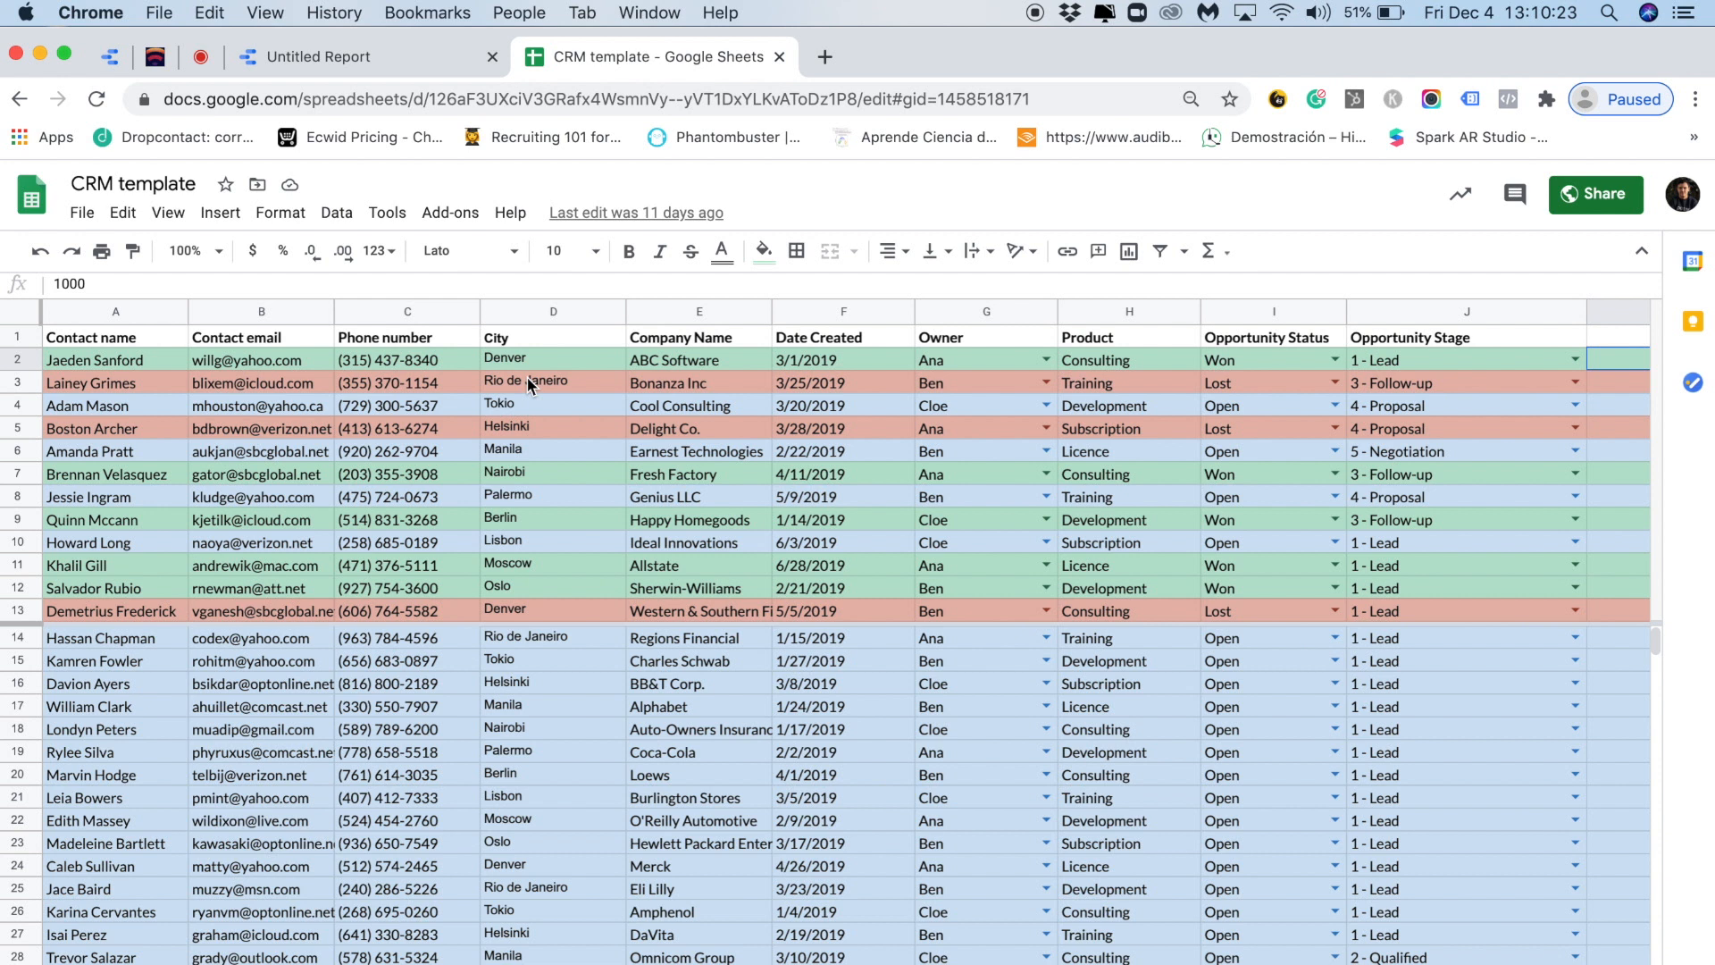
{"action": "left_click", "coordinate": [357, 61]}
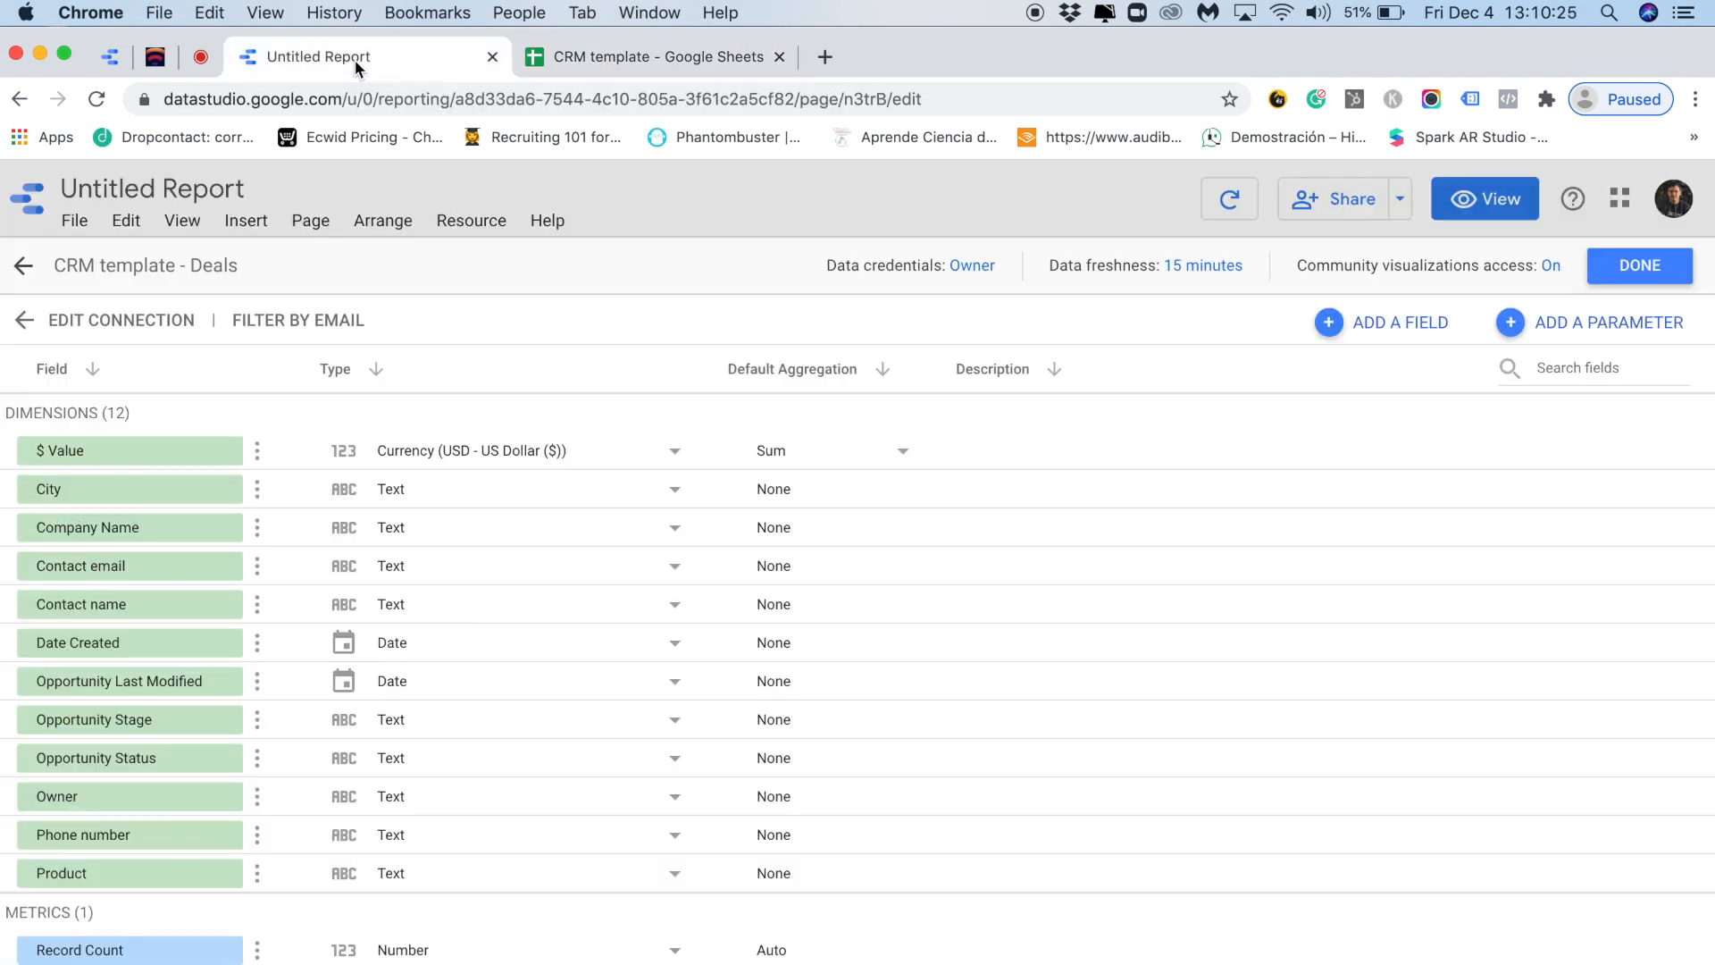
{"action": "left_click", "coordinate": [433, 493]}
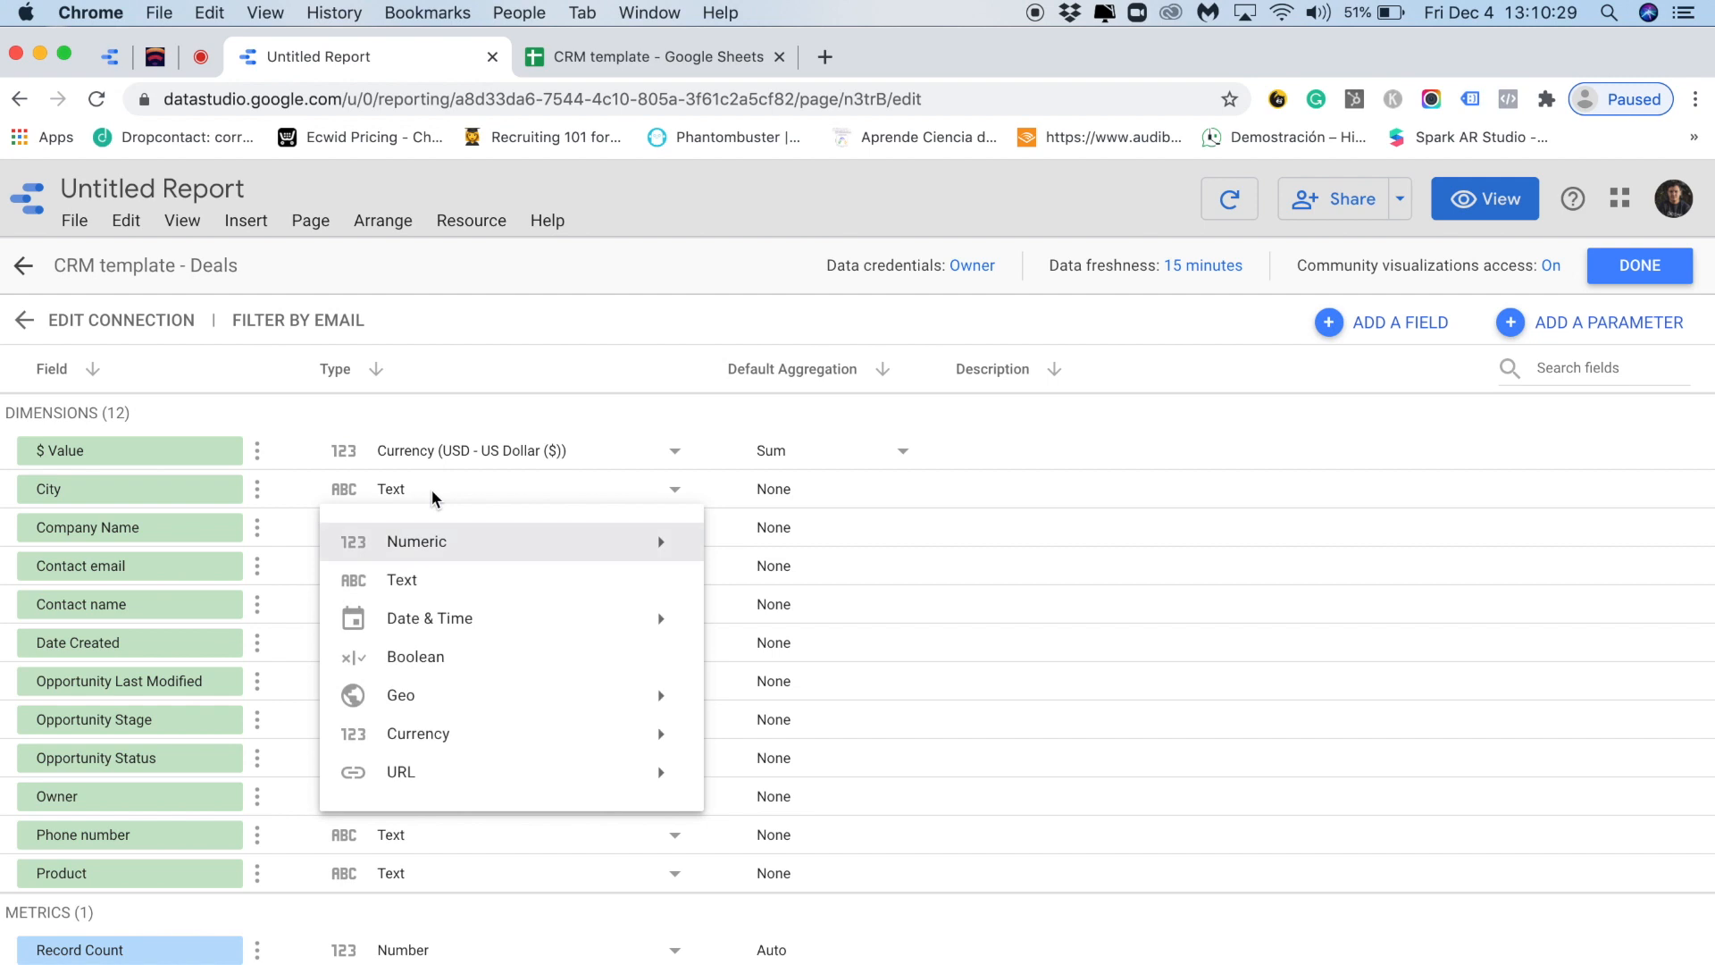
{"action": "mouse_move", "coordinate": [502, 705]}
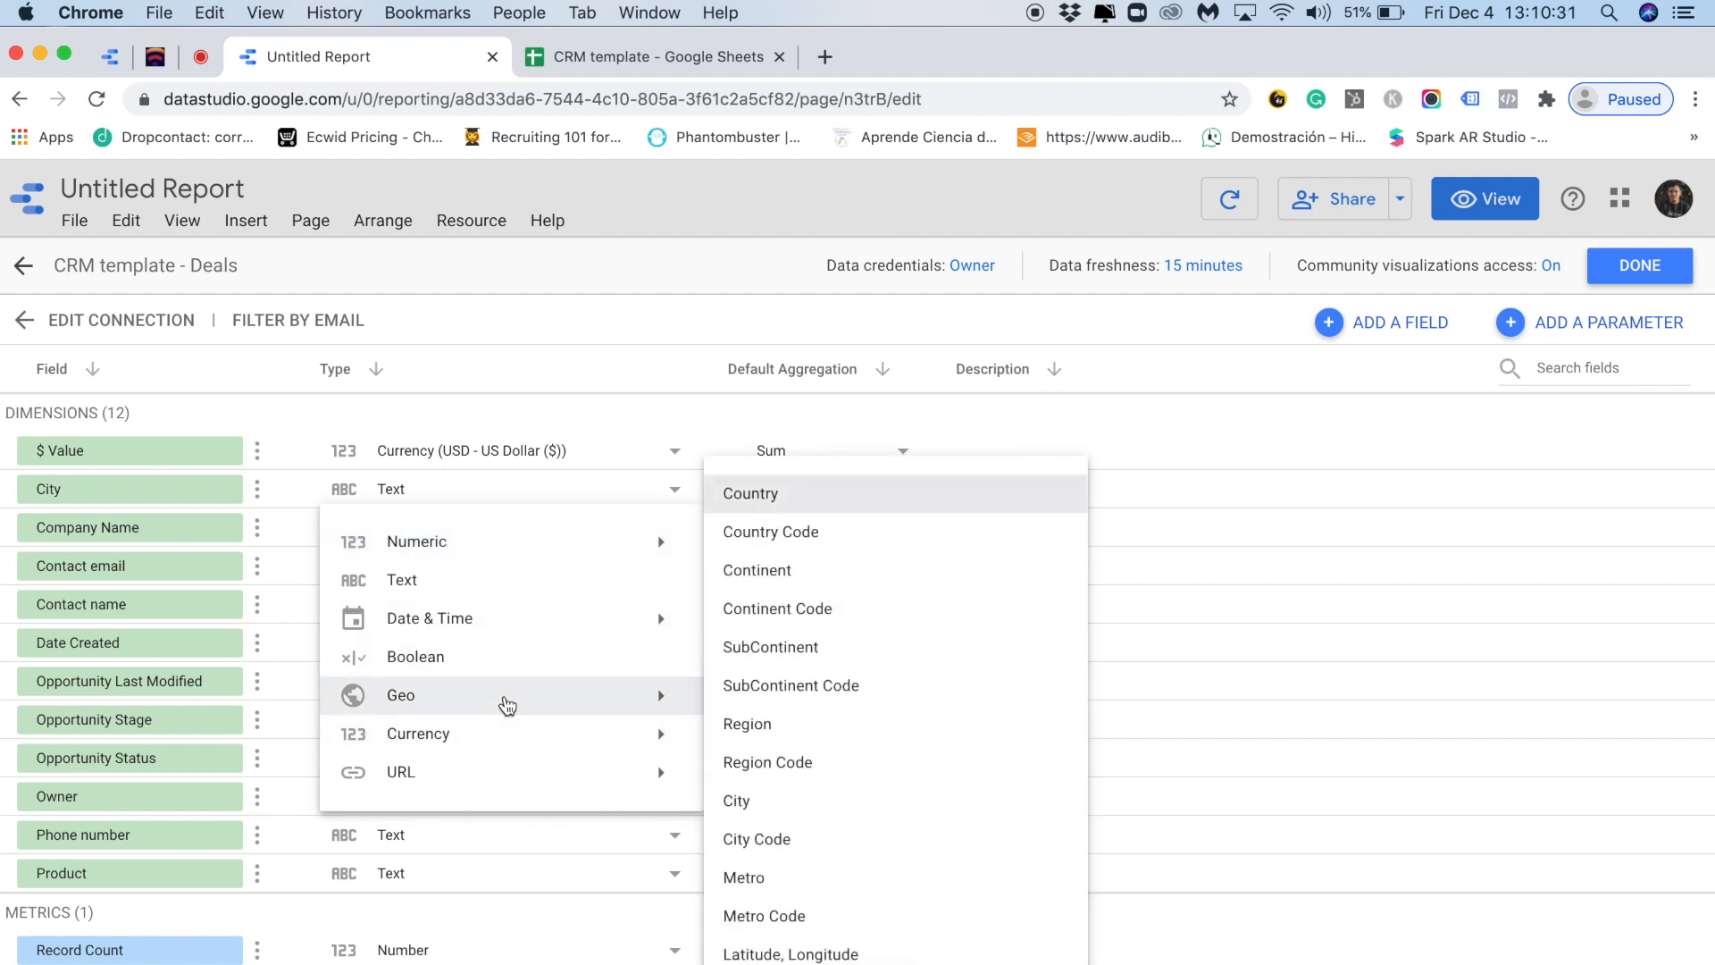
{"action": "scroll", "coordinate": [856, 819], "scroll_direction": "down", "scroll_amount": 1}
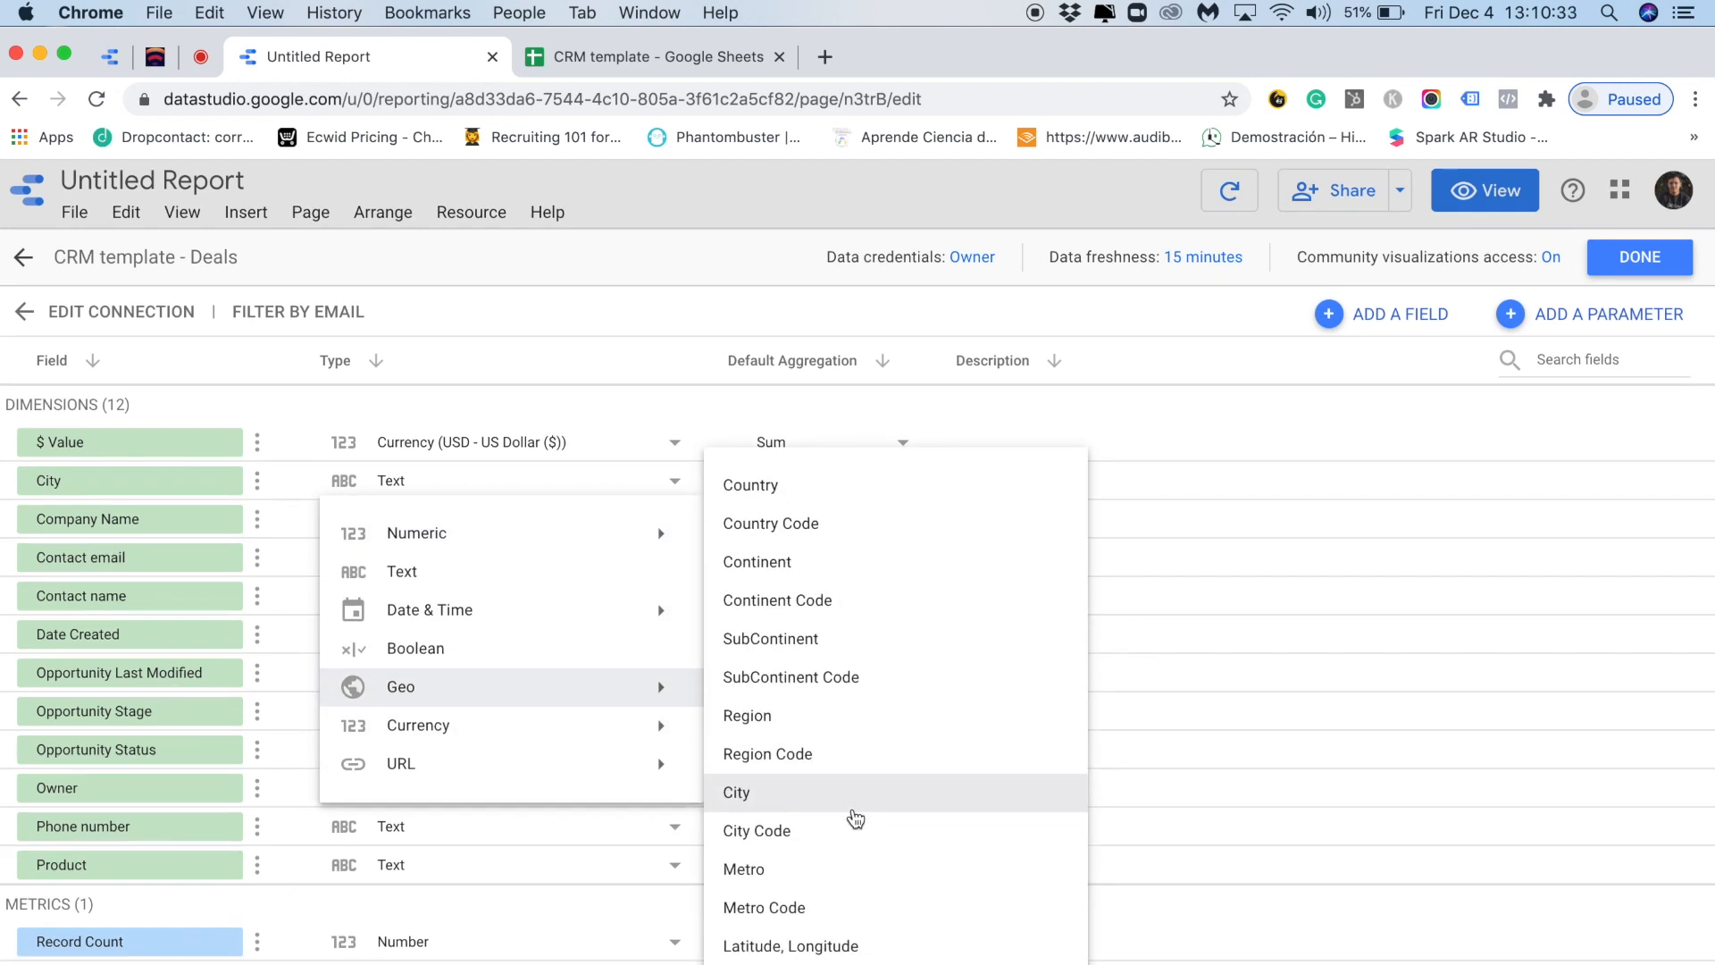
{"action": "left_click", "coordinate": [856, 800]}
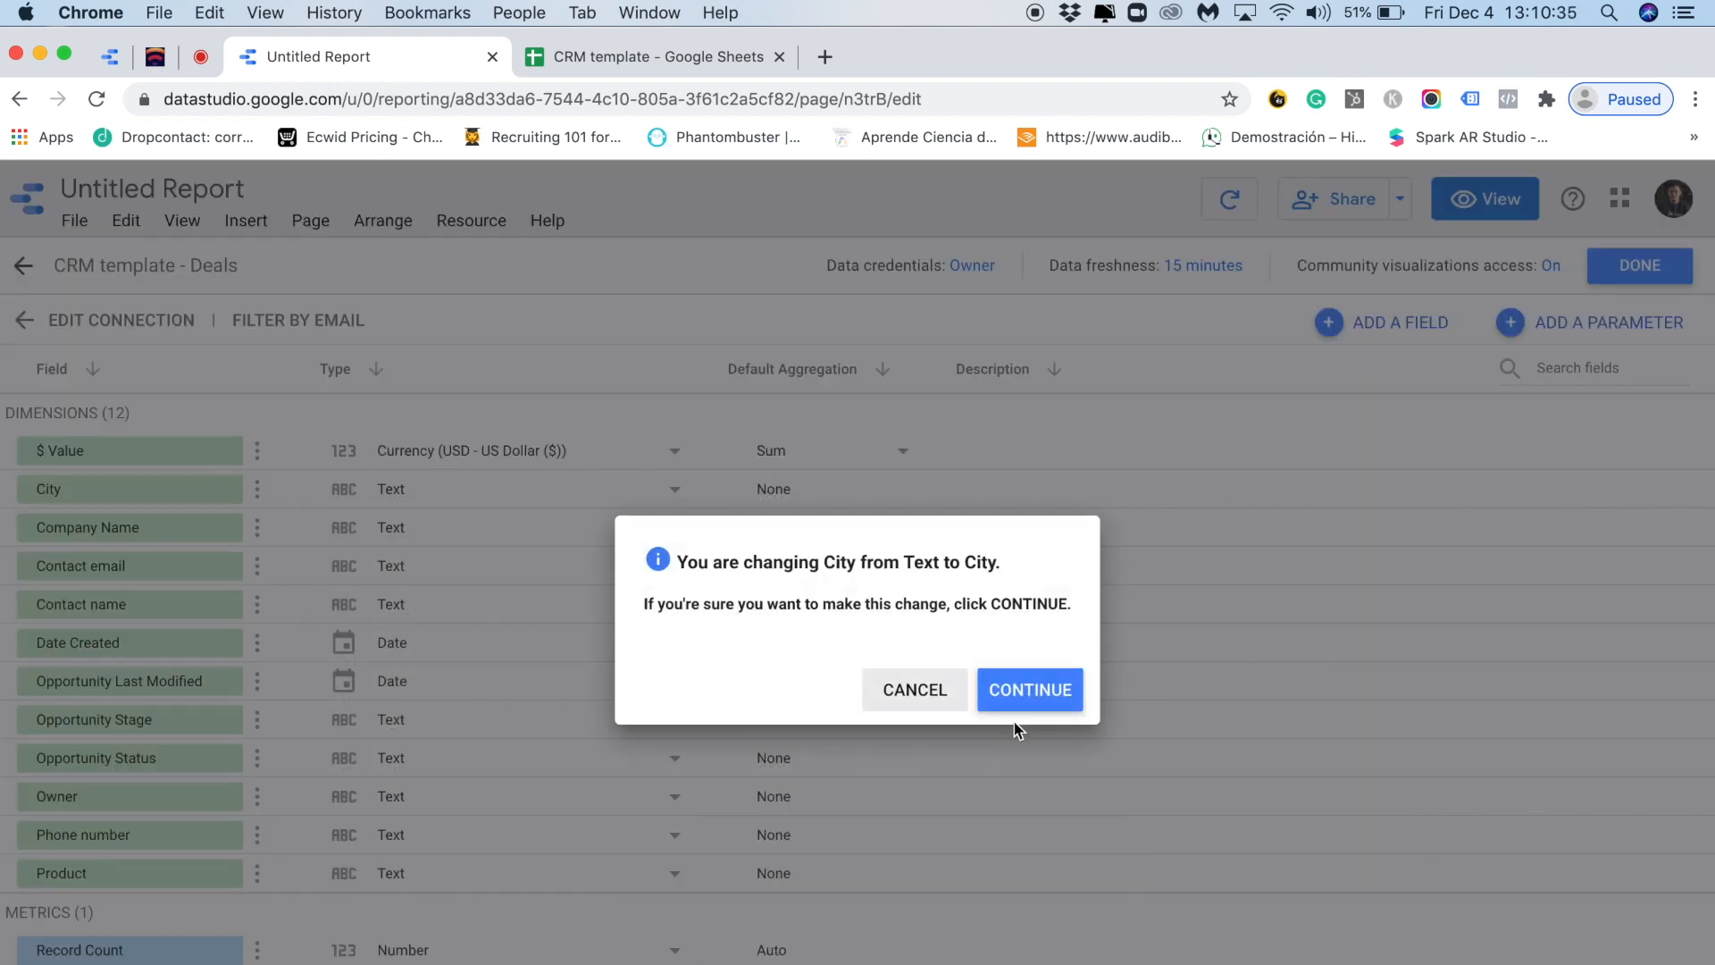
{"action": "left_click", "coordinate": [1025, 705]}
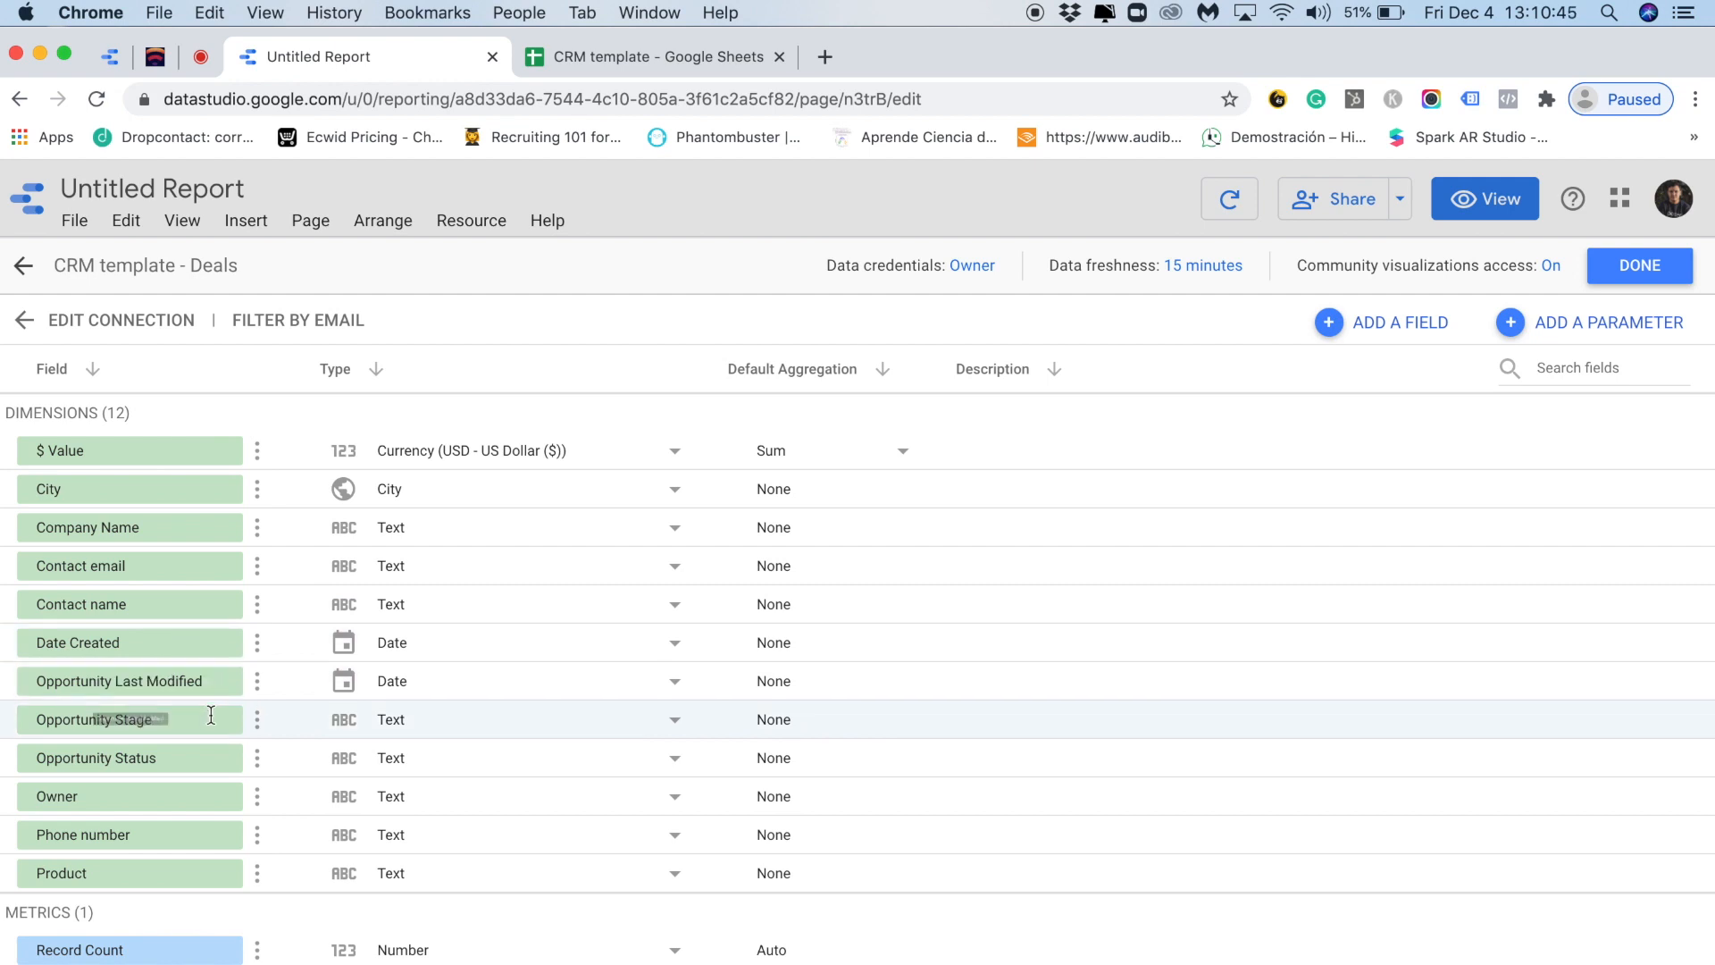
- Compare the spreadsheet's remaining columns, including Opportunity Last Modified, with the field types assigned in the data source
{"action": "left_click", "coordinate": [633, 59]}
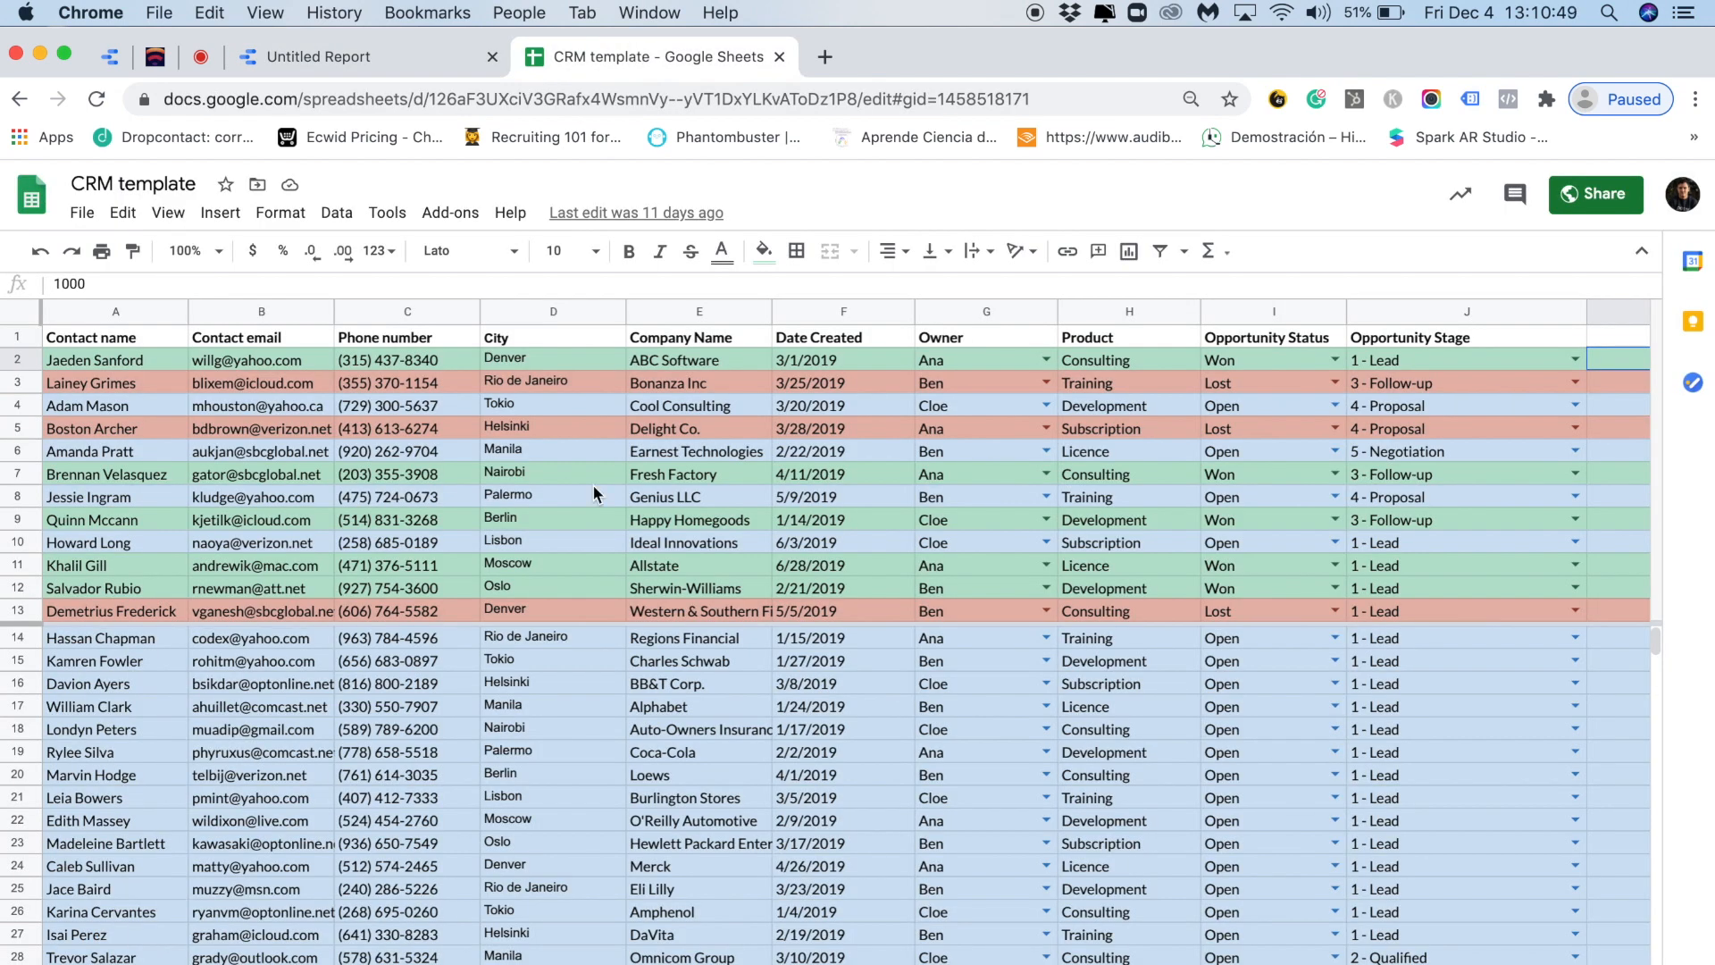
{"action": "scroll", "coordinate": [592, 484], "scroll_direction": "right", "scroll_amount": 5}
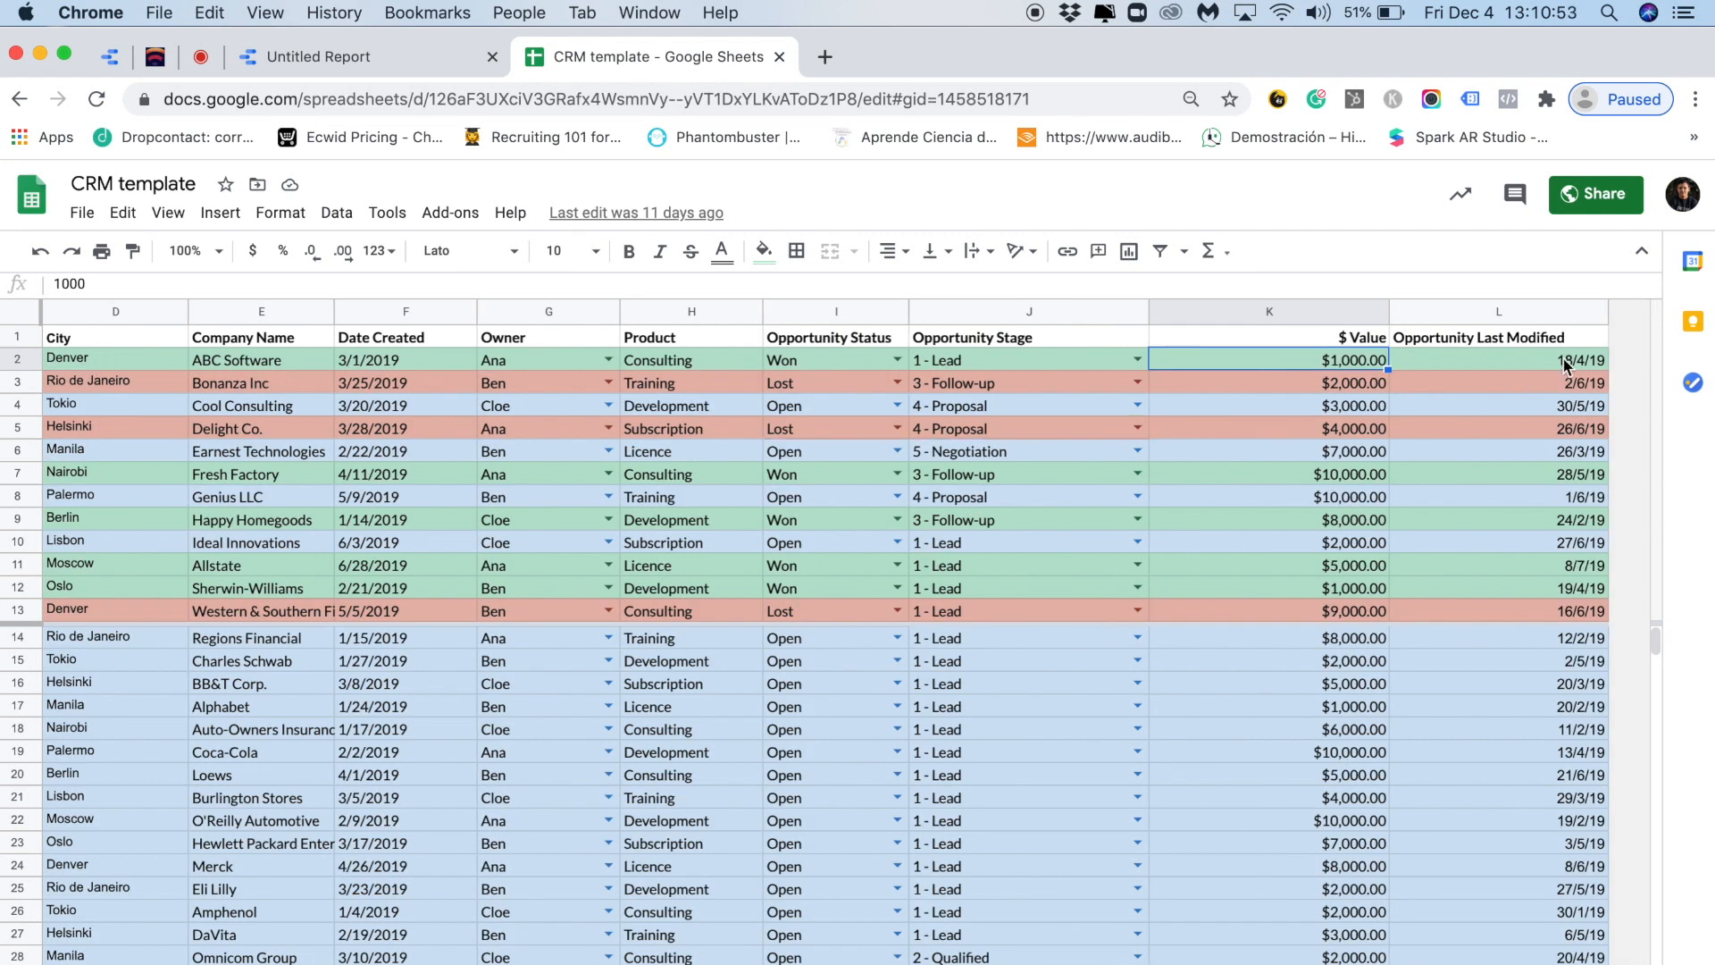
{"action": "left_click", "coordinate": [331, 52]}
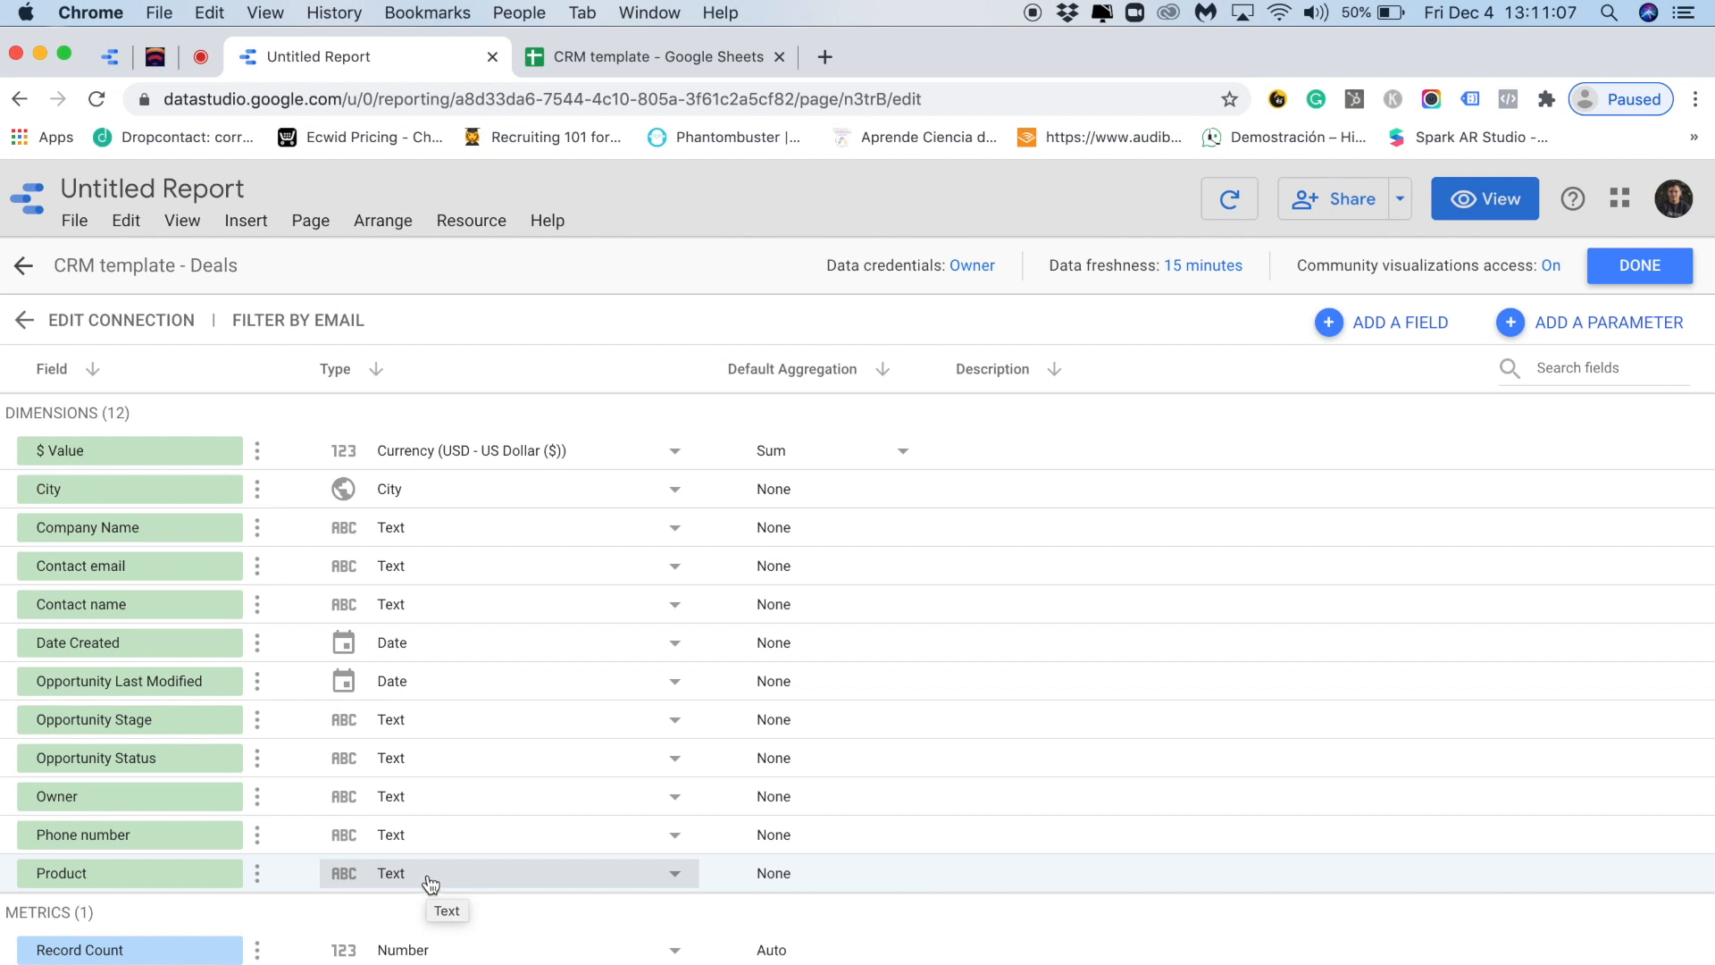
{"action": "left_click", "coordinate": [133, 830]}
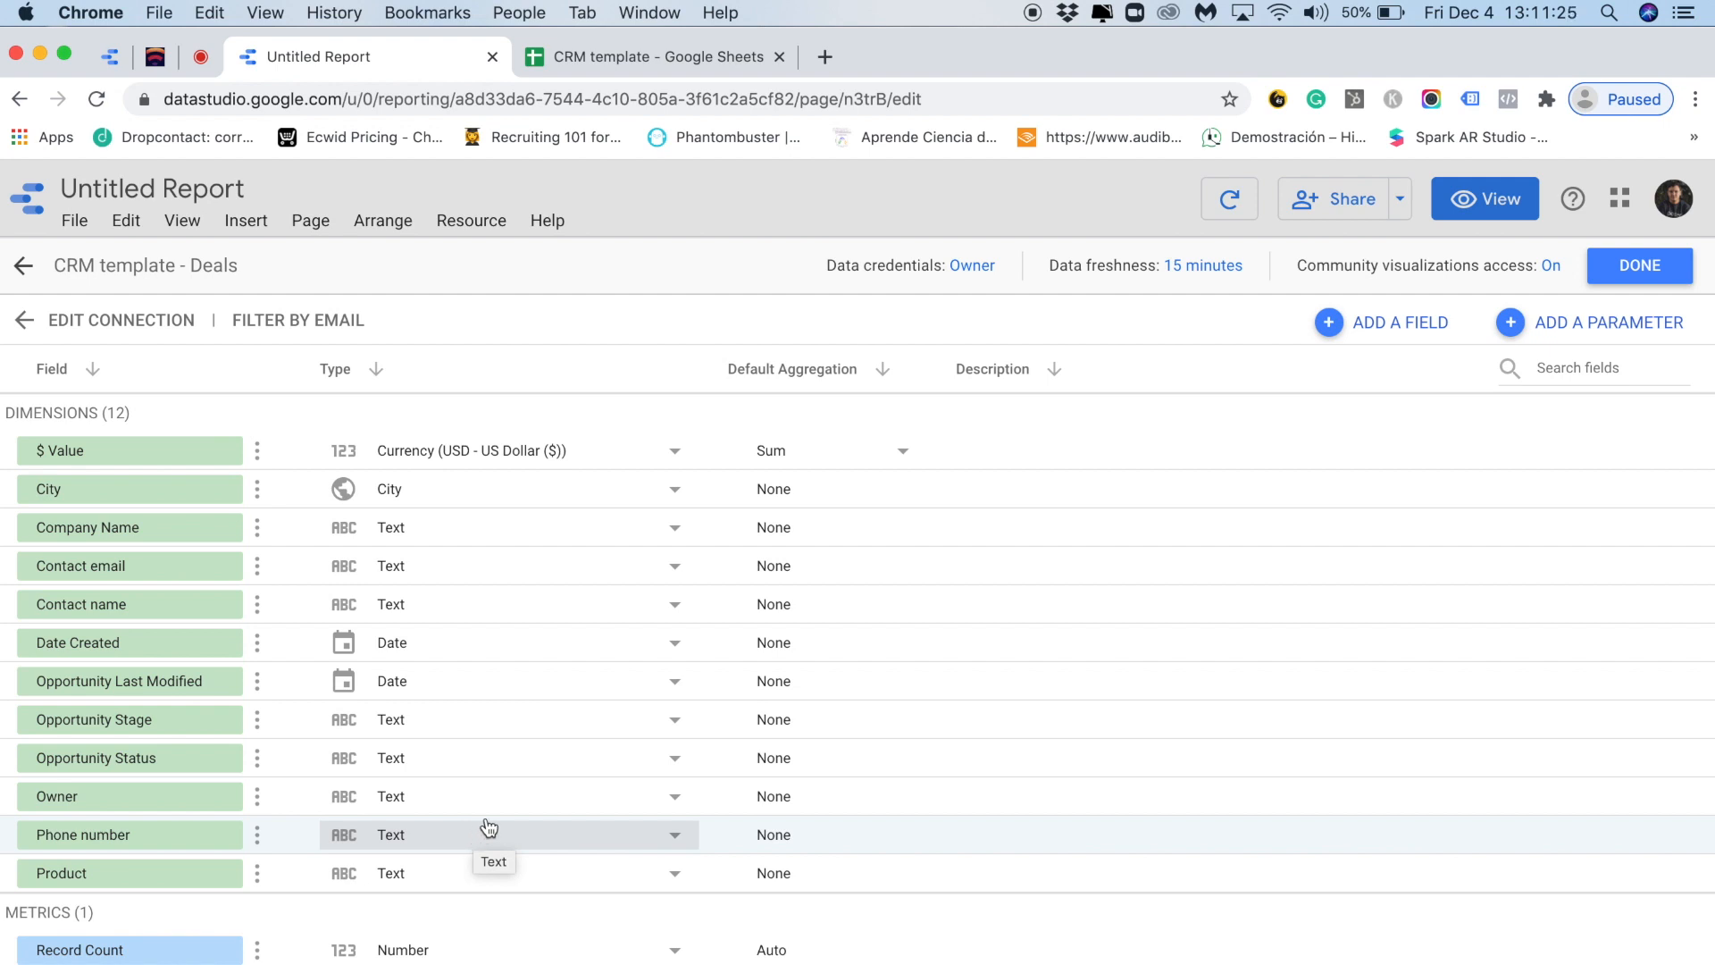
- Examine the field types available for Company Name, including the Numeric, Date & Time, Boolean, Geo, Currency and URL options
{"action": "left_click", "coordinate": [567, 529]}
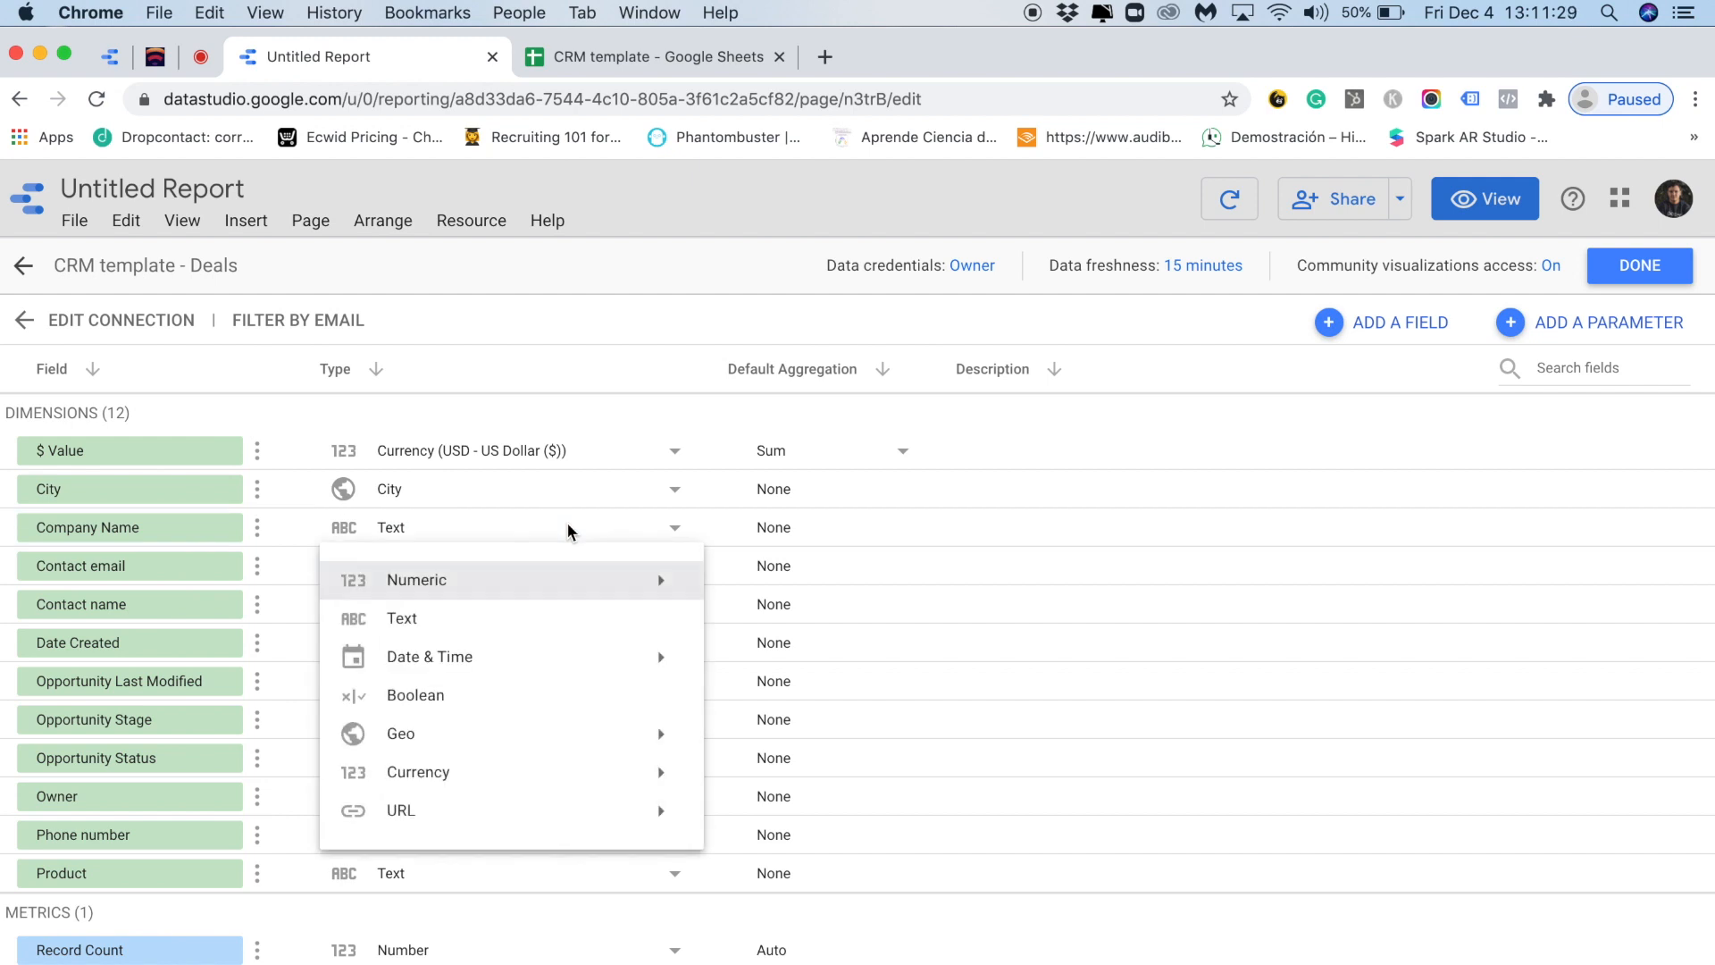
{"action": "mouse_move", "coordinate": [568, 582]}
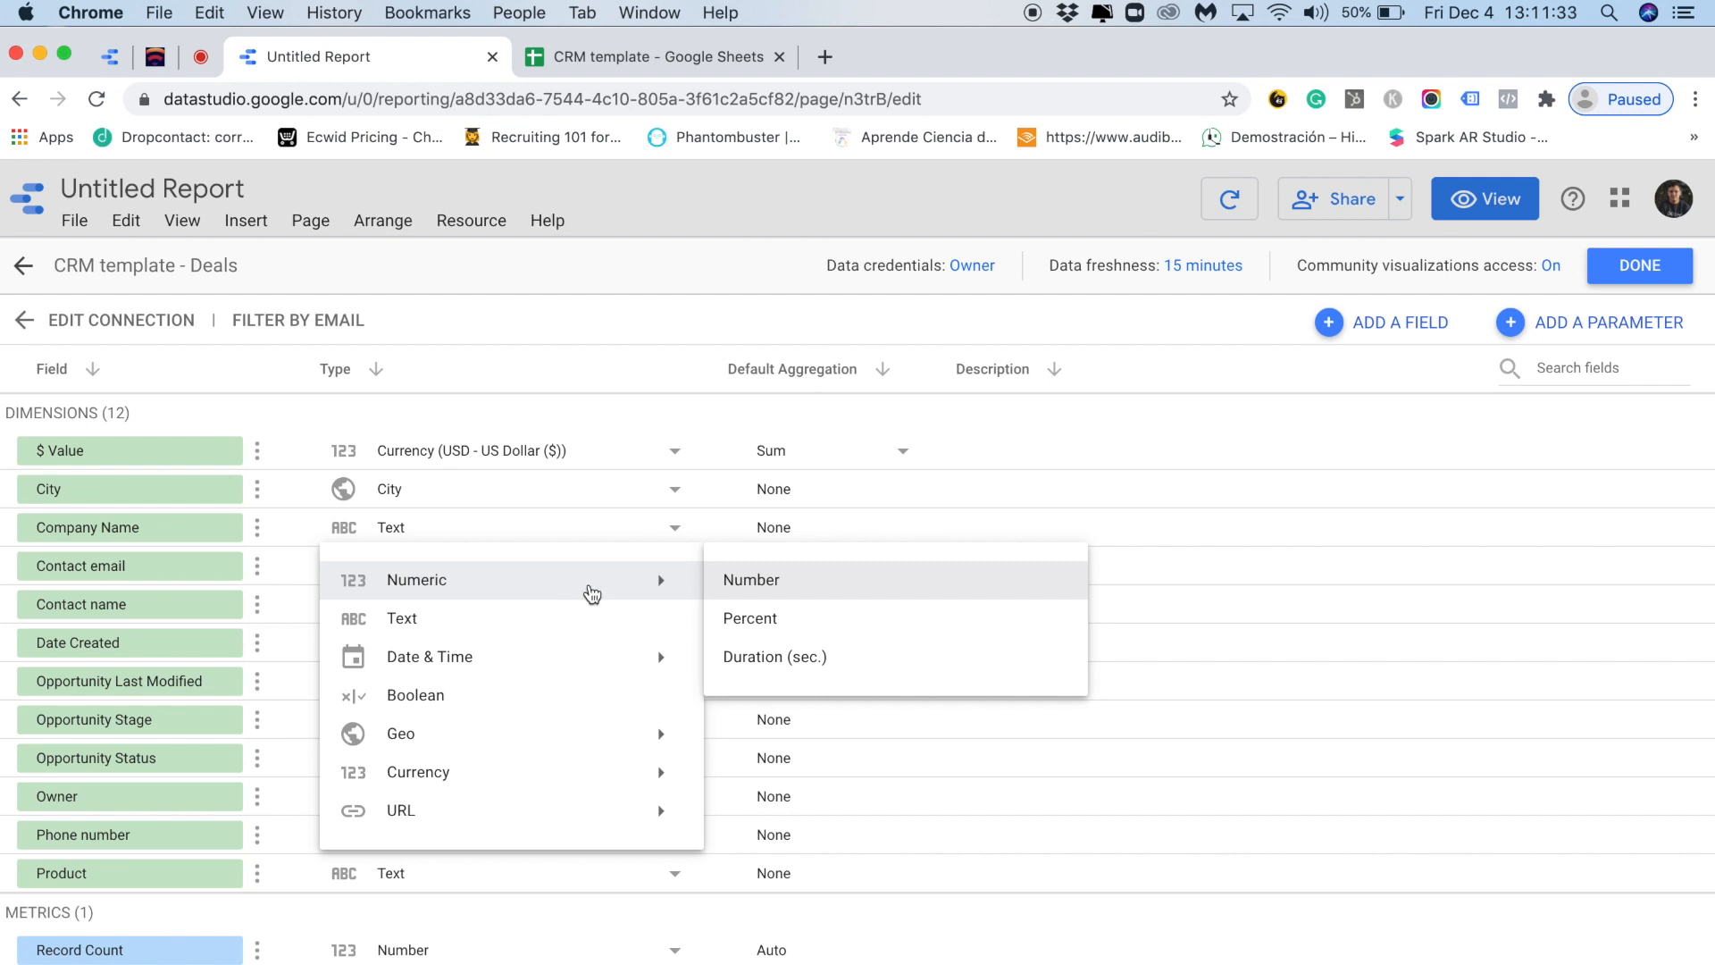
{"action": "mouse_move", "coordinate": [563, 658]}
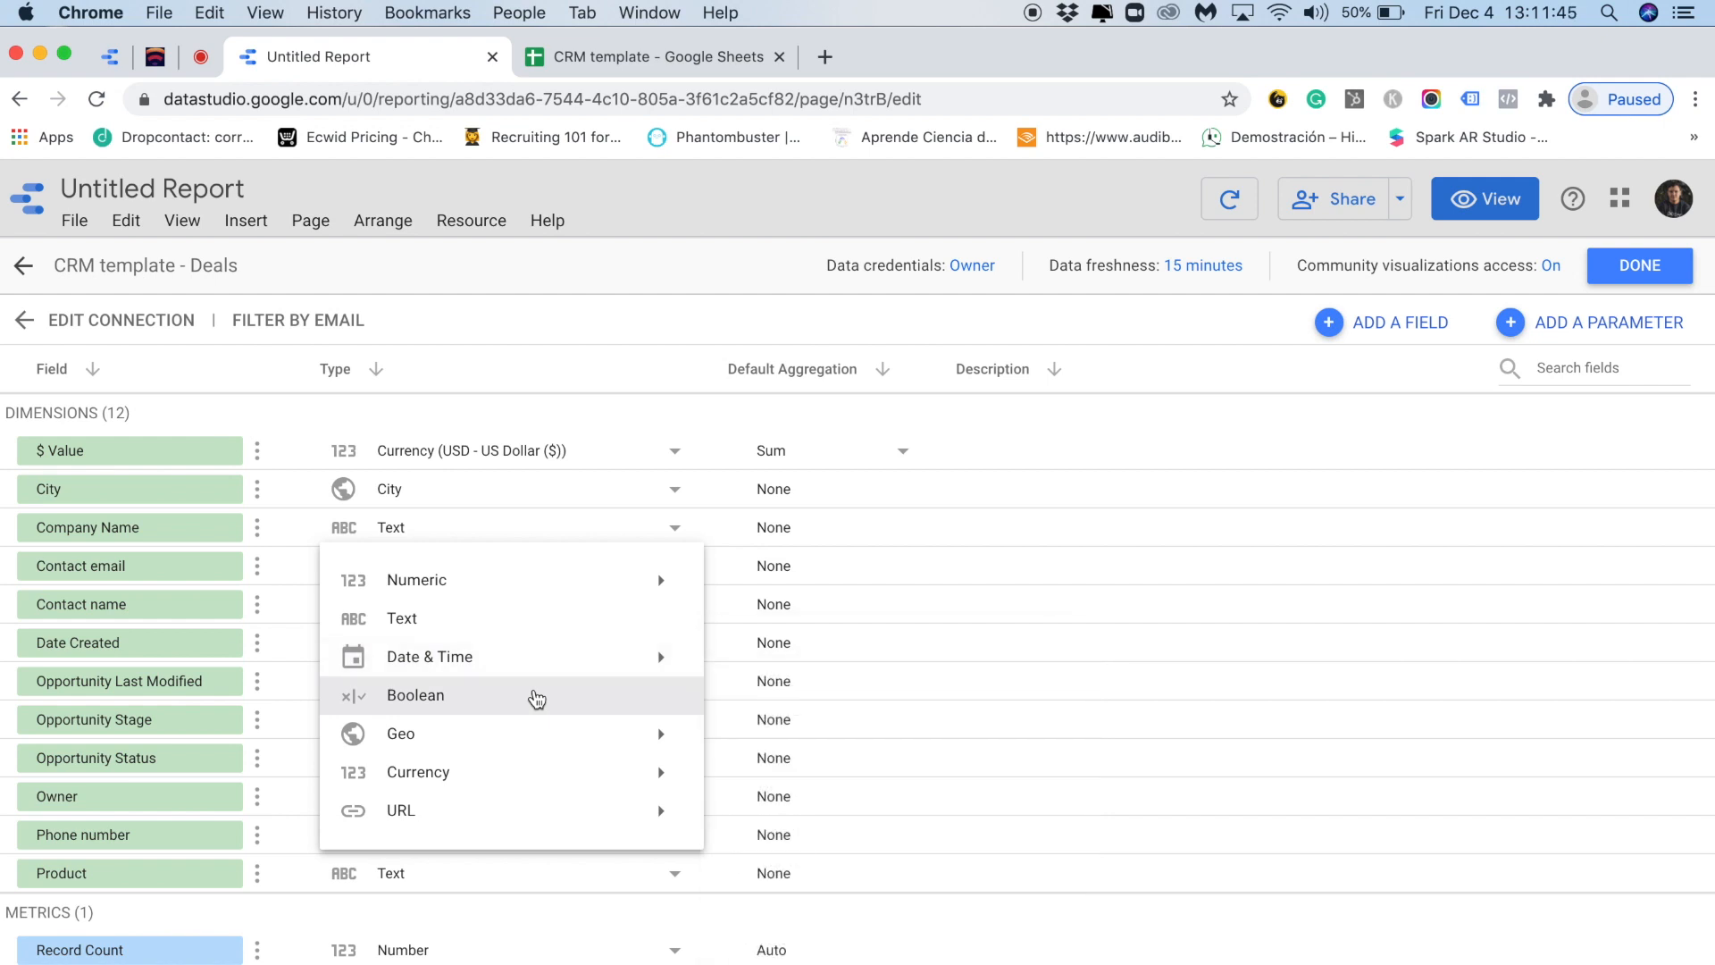
{"action": "mouse_move", "coordinate": [525, 735]}
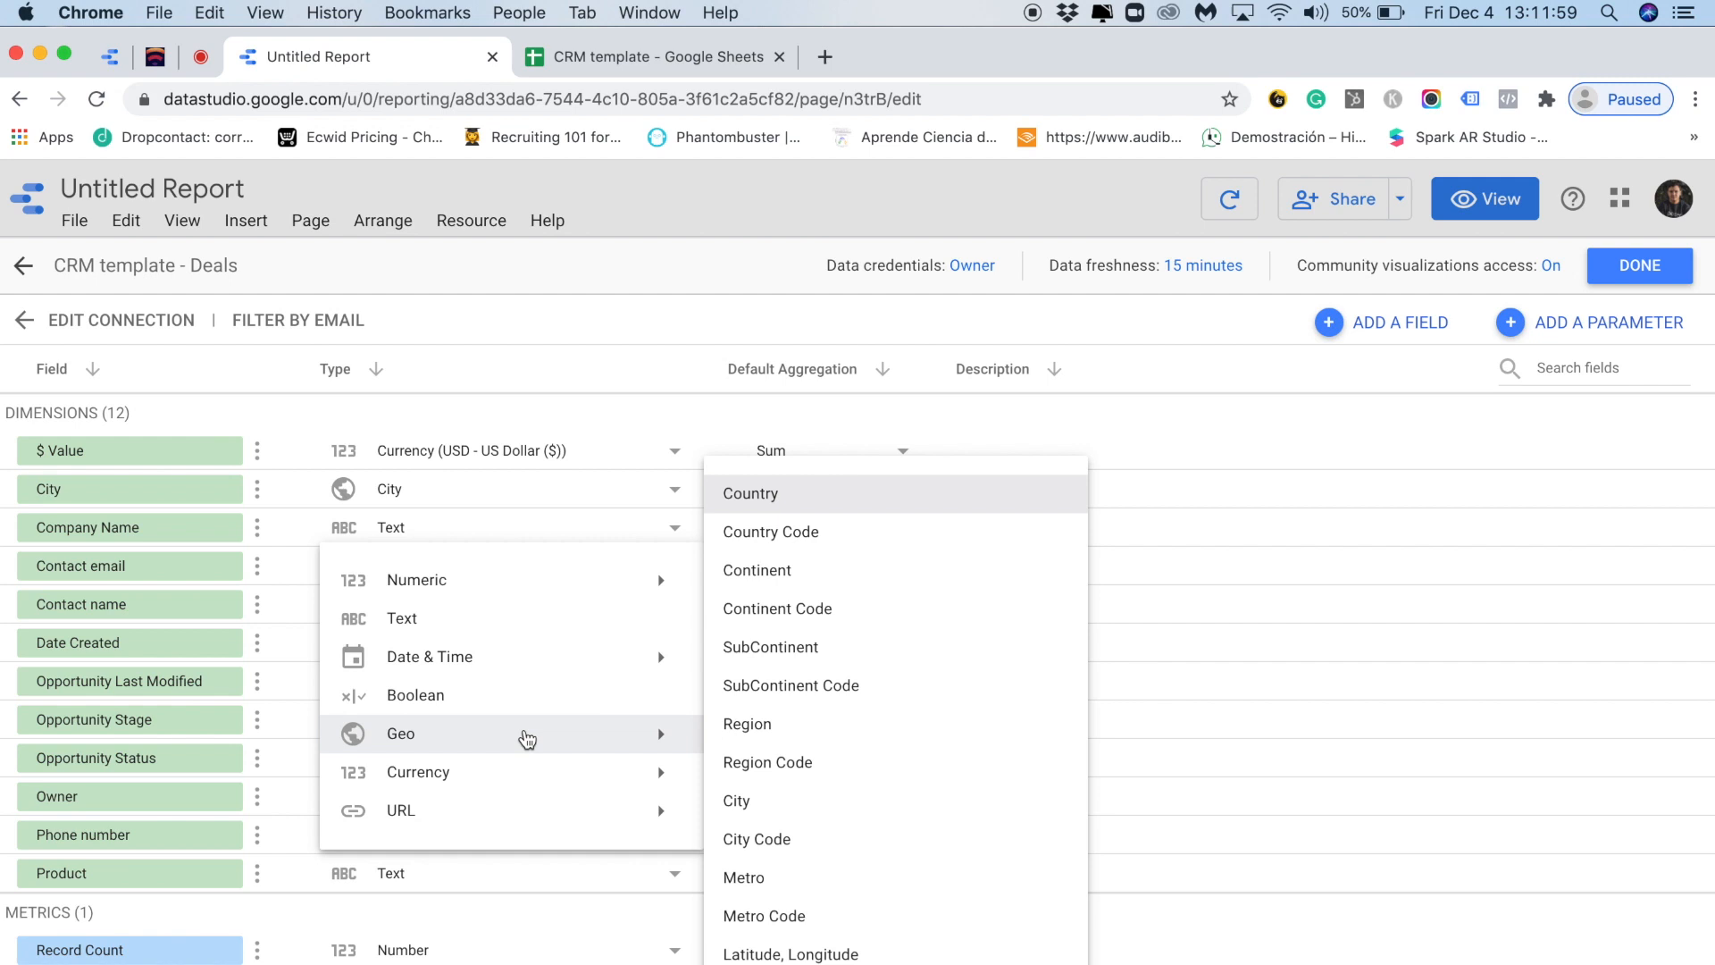
{"action": "mouse_move", "coordinate": [511, 813]}
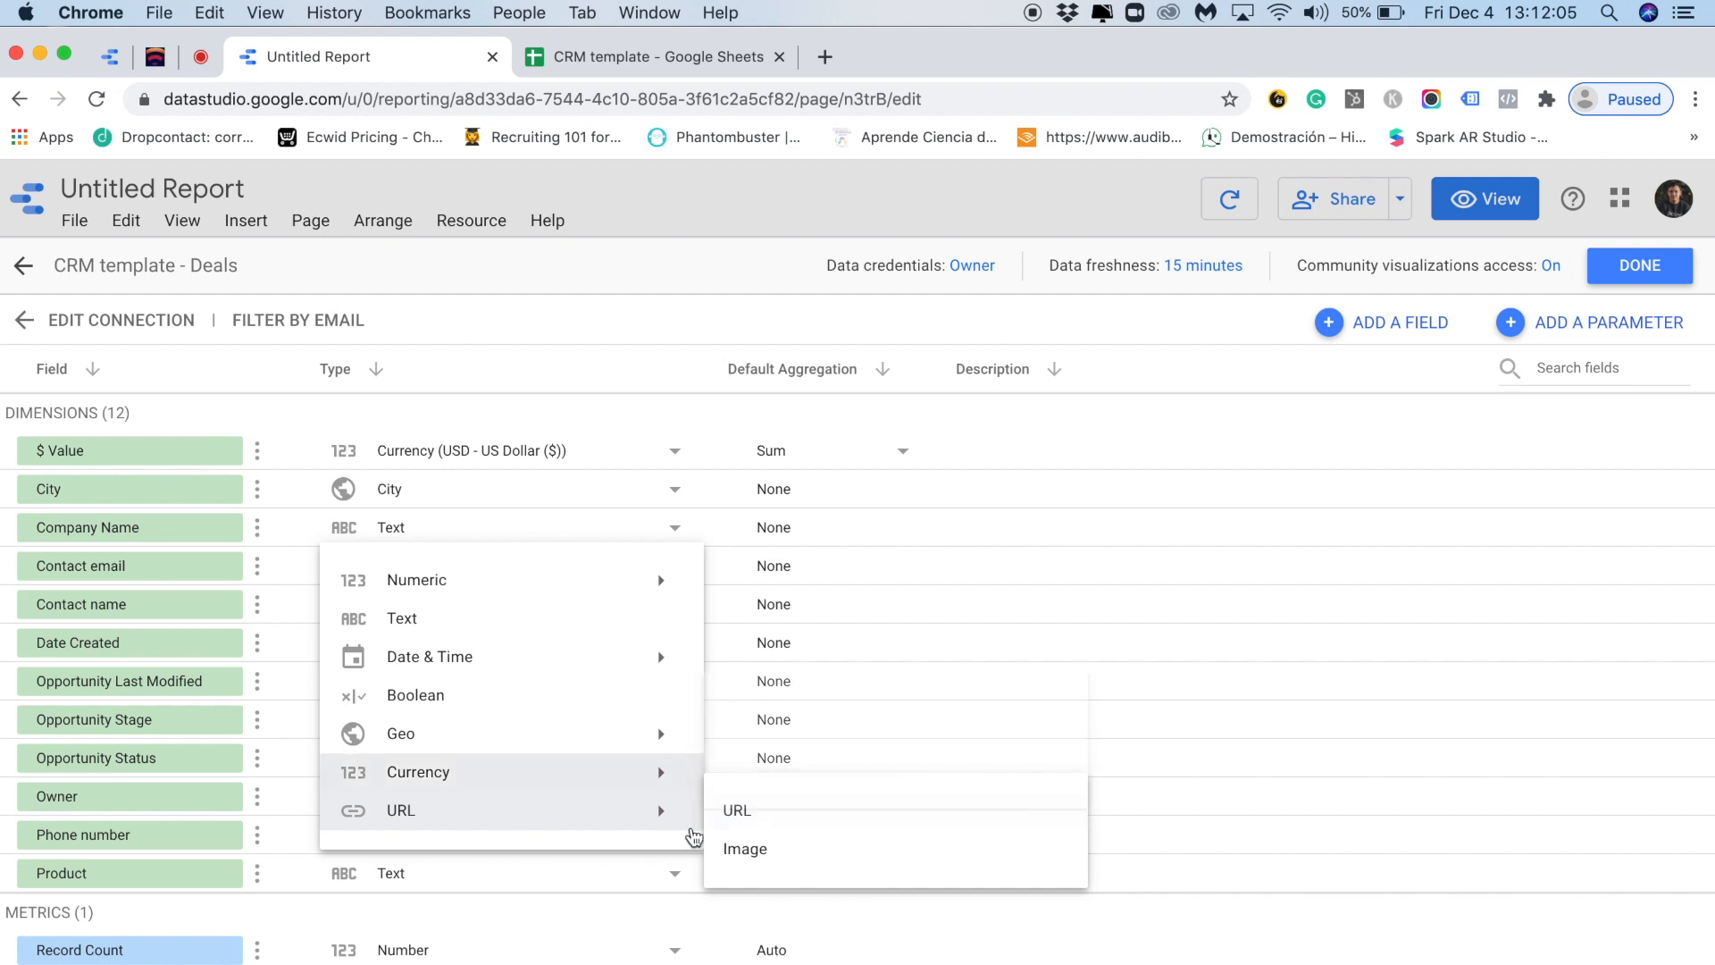
{"action": "mouse_move", "coordinate": [621, 820]}
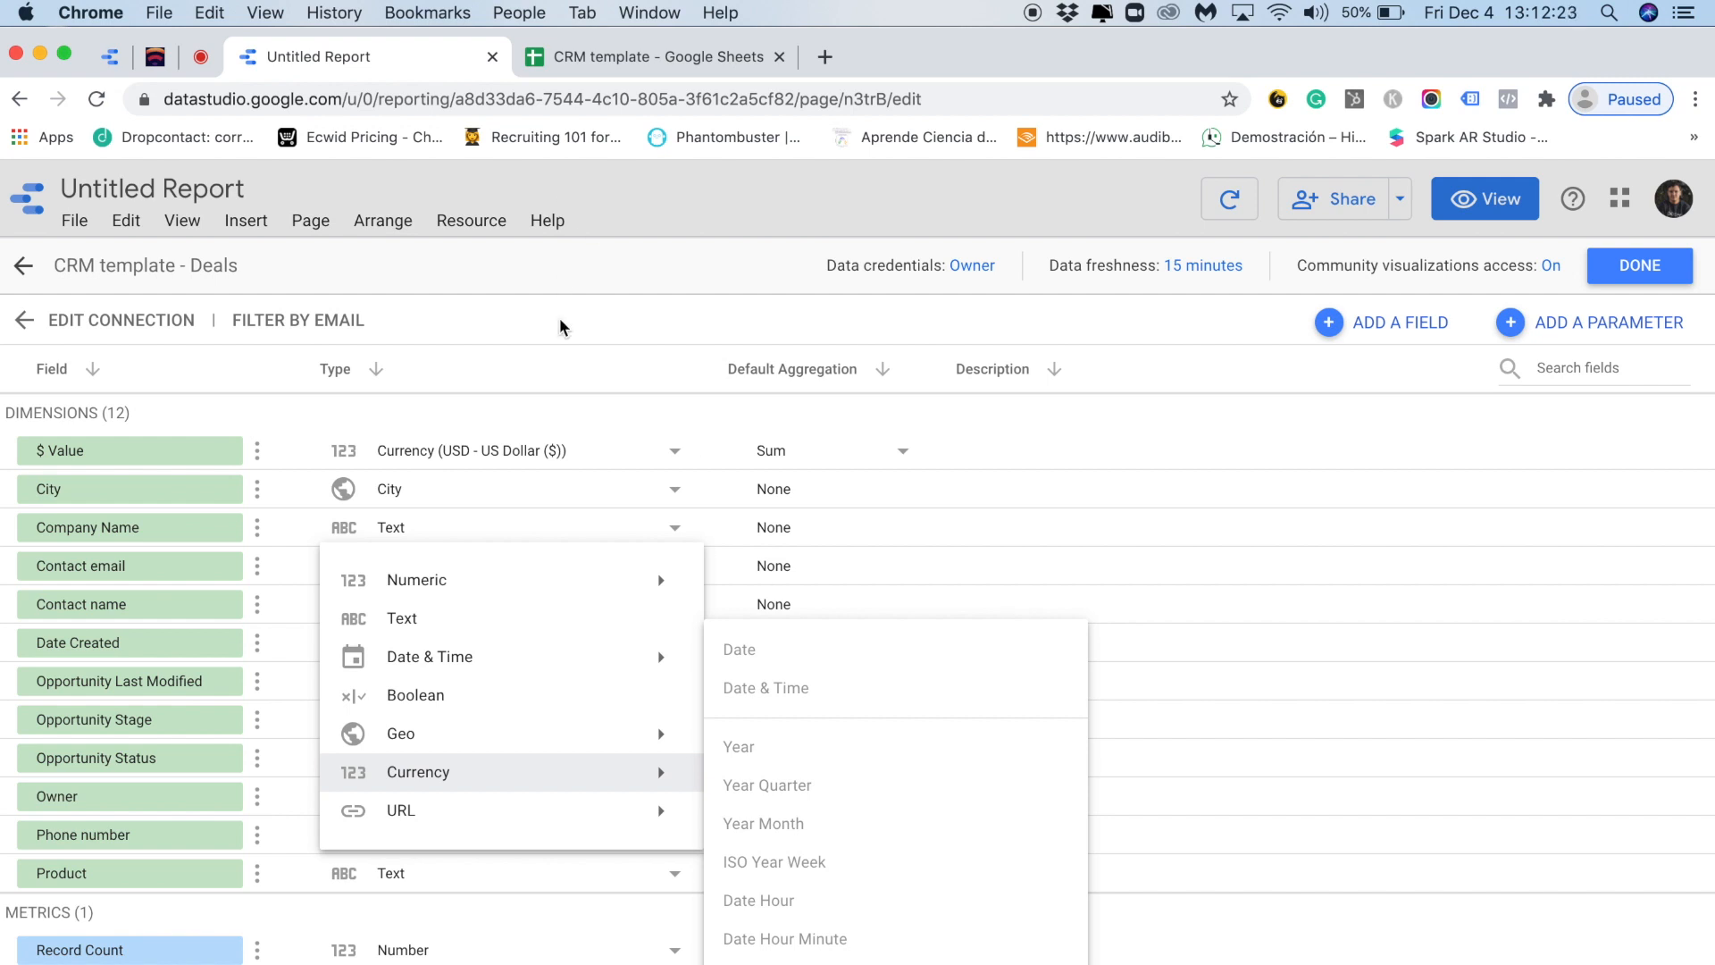
{"action": "left_click", "coordinate": [570, 401]}
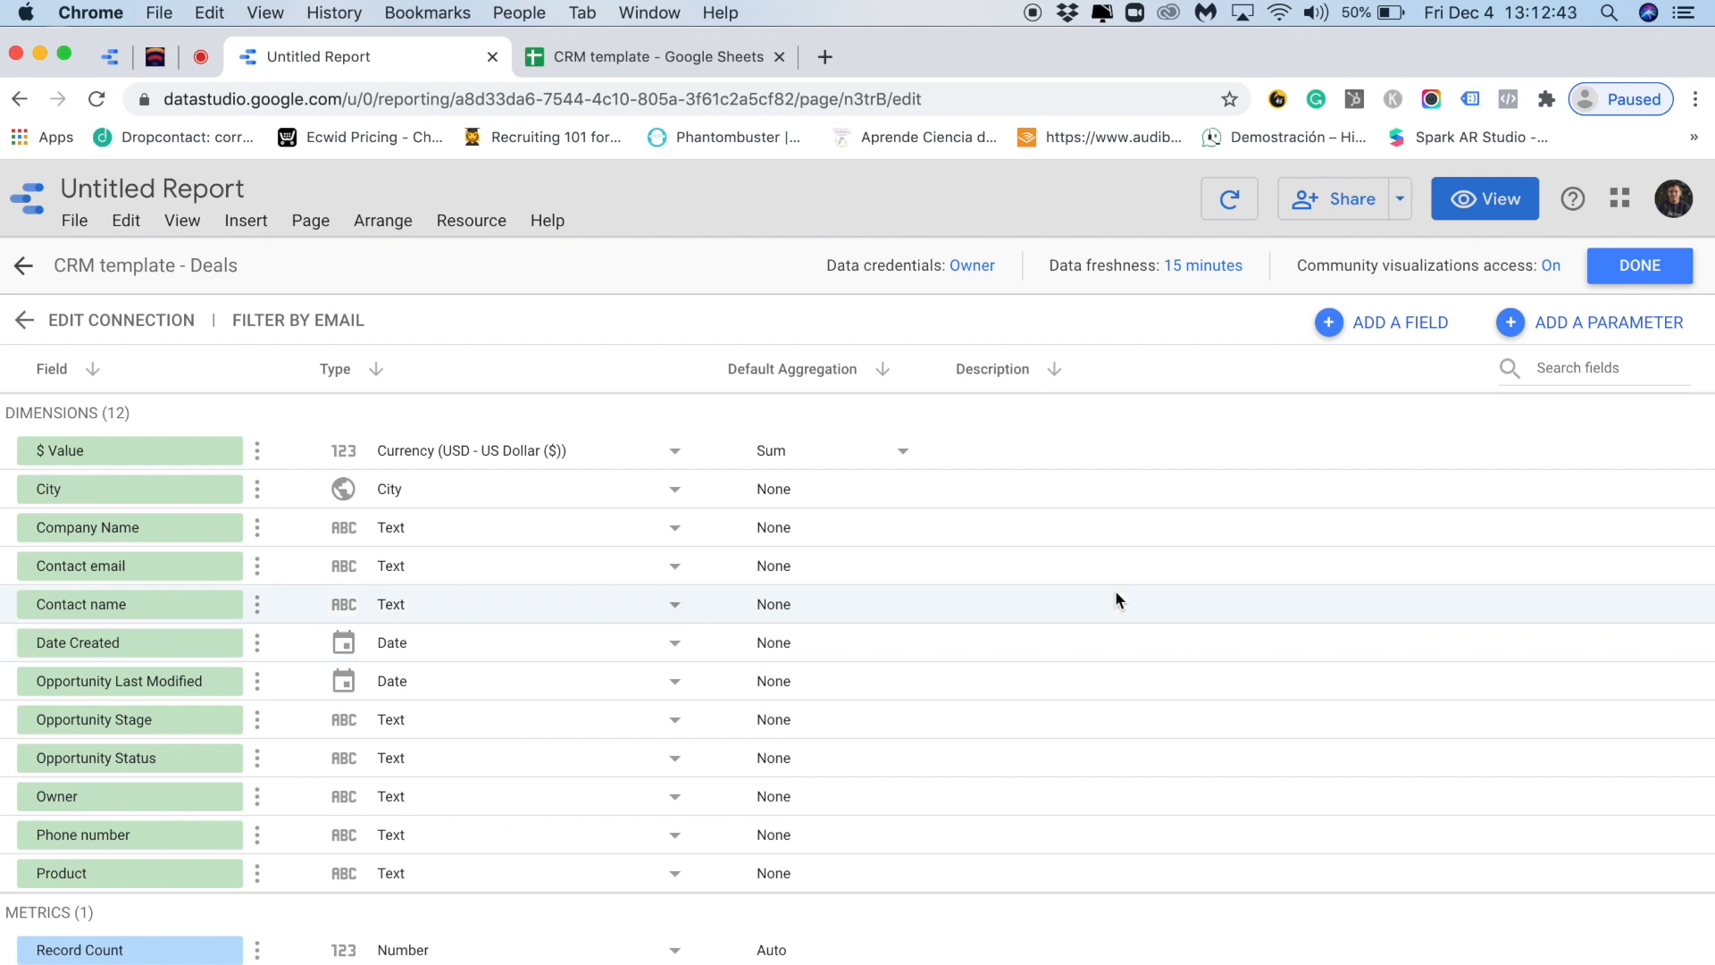
- Review the data source's name, its data credentials options and its data freshness intervals without changing them
{"action": "left_click", "coordinate": [1215, 609]}
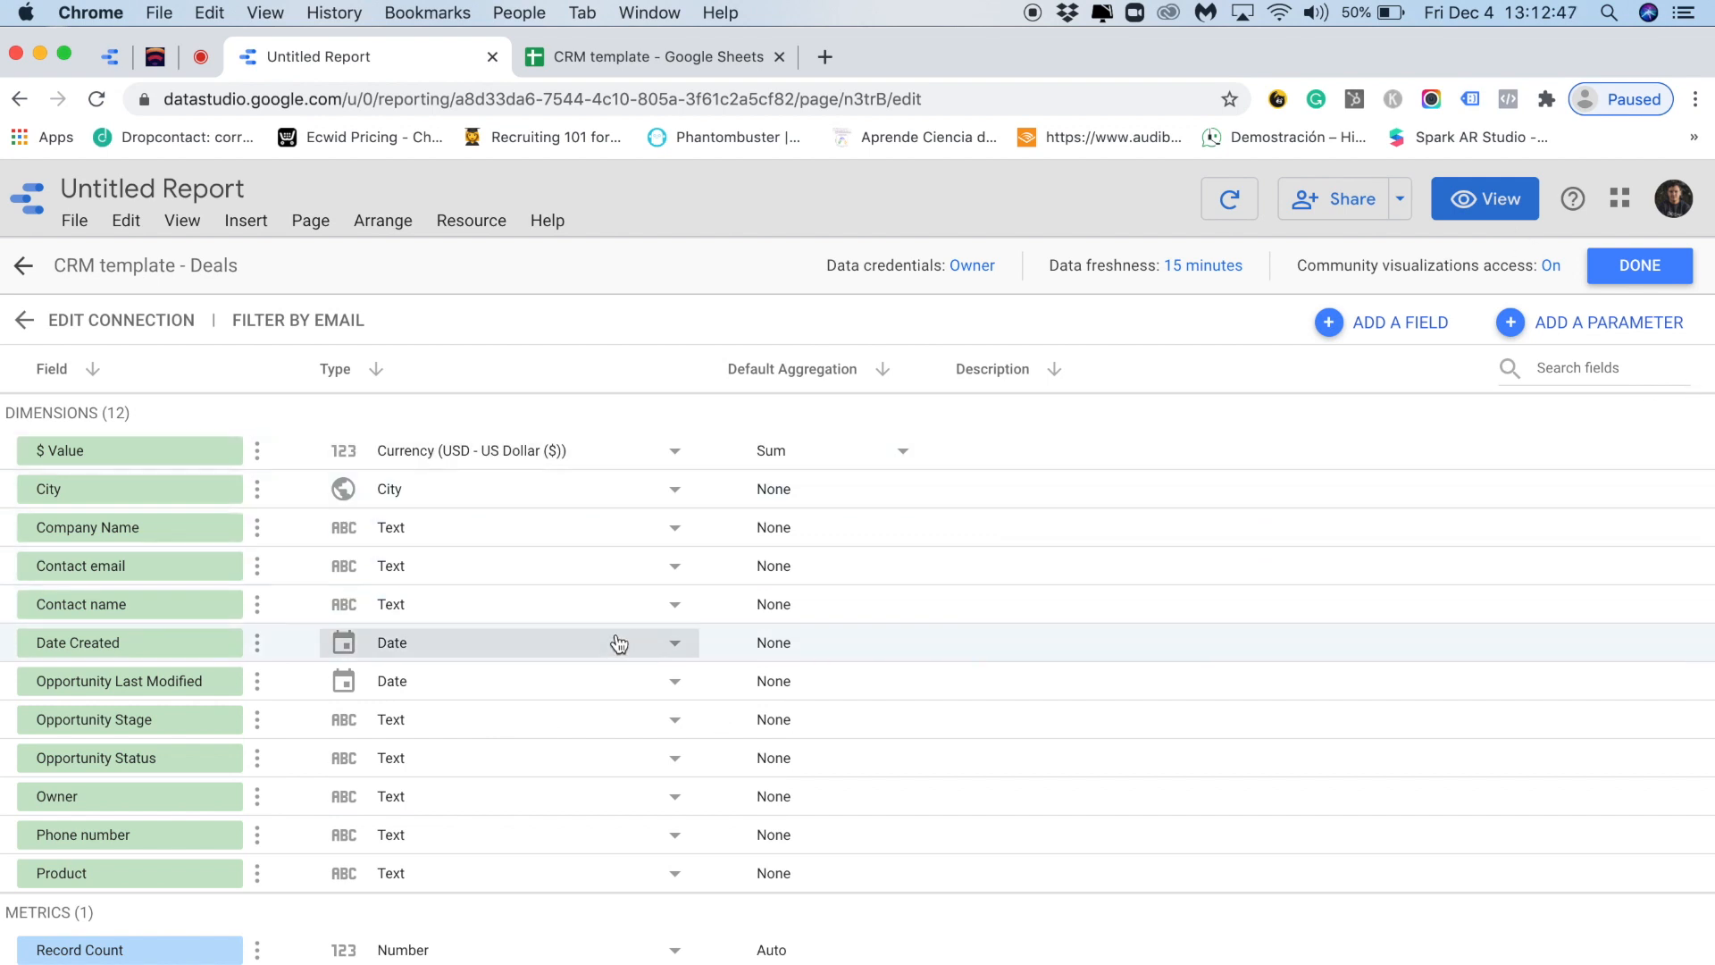
{"action": "left_click", "coordinate": [177, 268]}
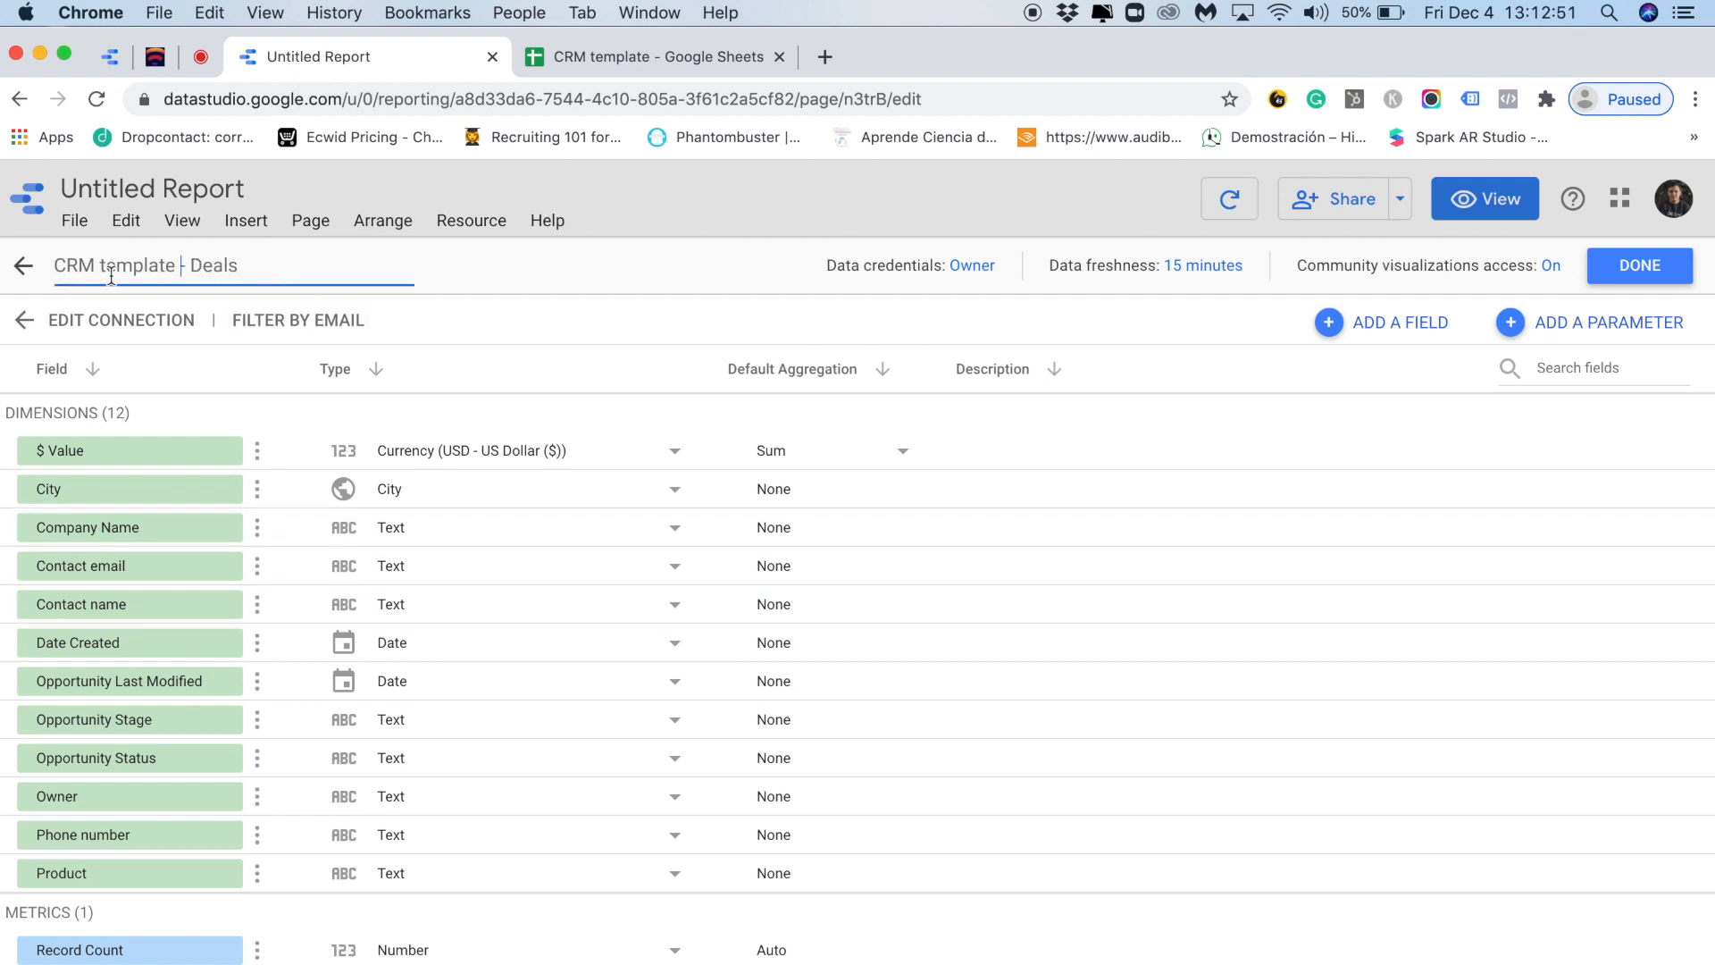
{"action": "left_click_drag", "start_coordinate": [268, 272], "coordinate": [220, 272]}
{"action": "left_click", "coordinate": [974, 267]}
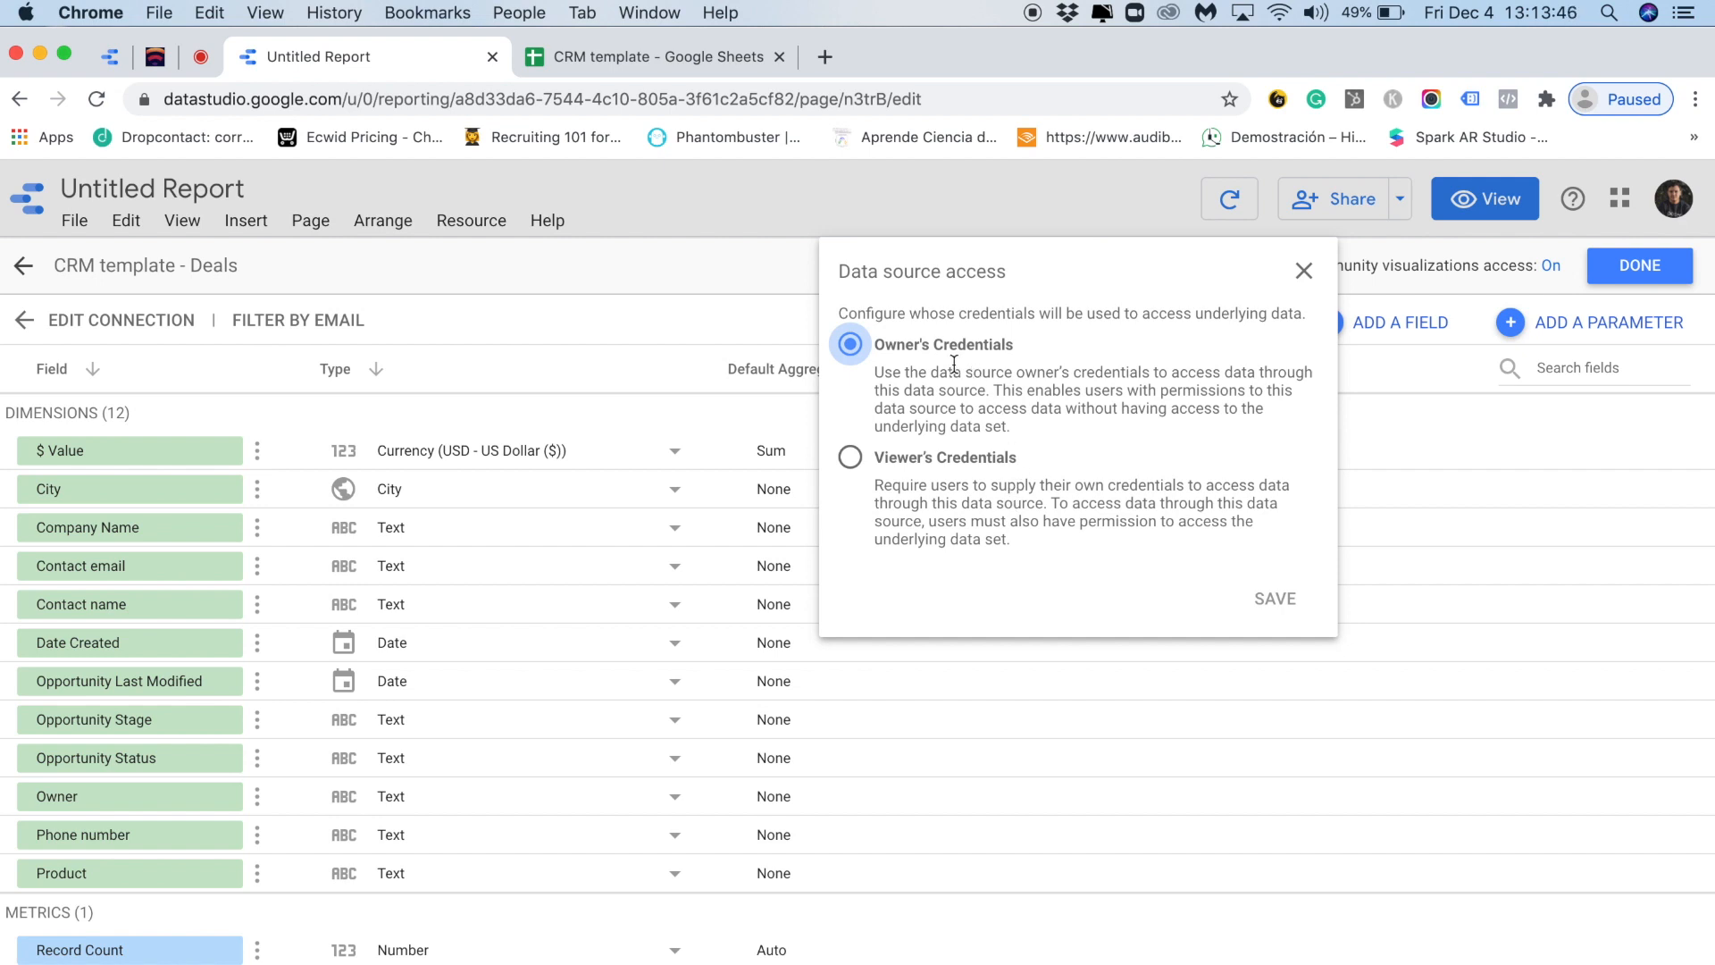
{"action": "left_click", "coordinate": [1304, 272]}
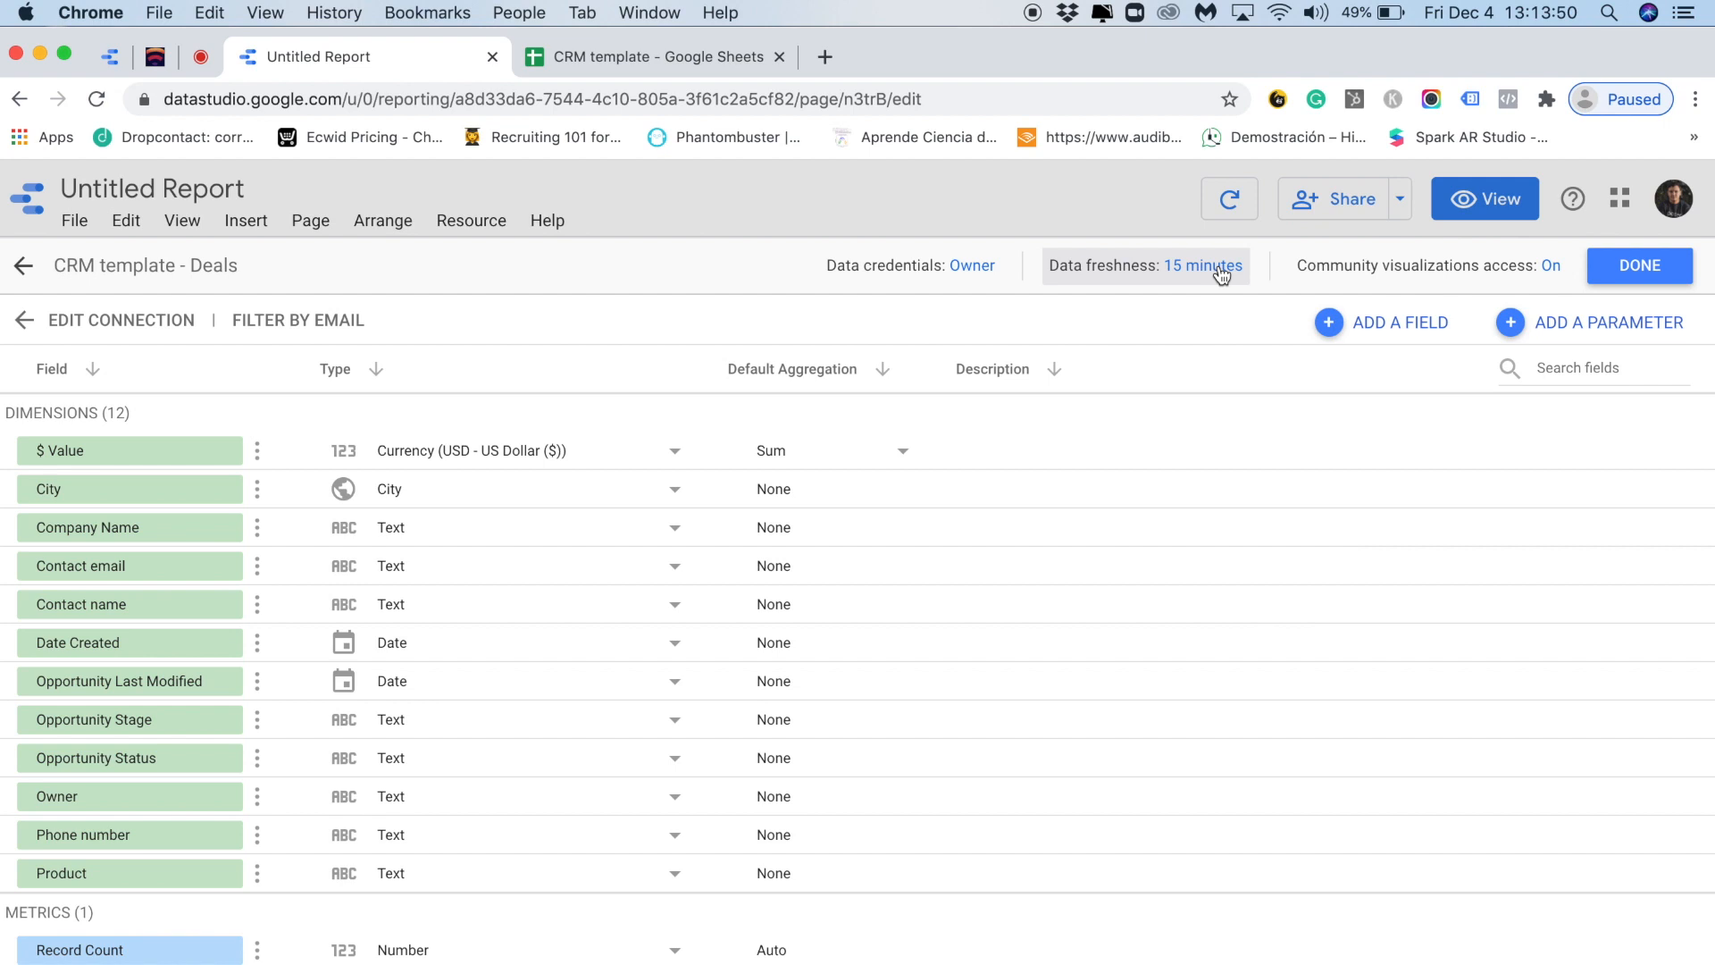
{"action": "left_click", "coordinate": [1221, 273]}
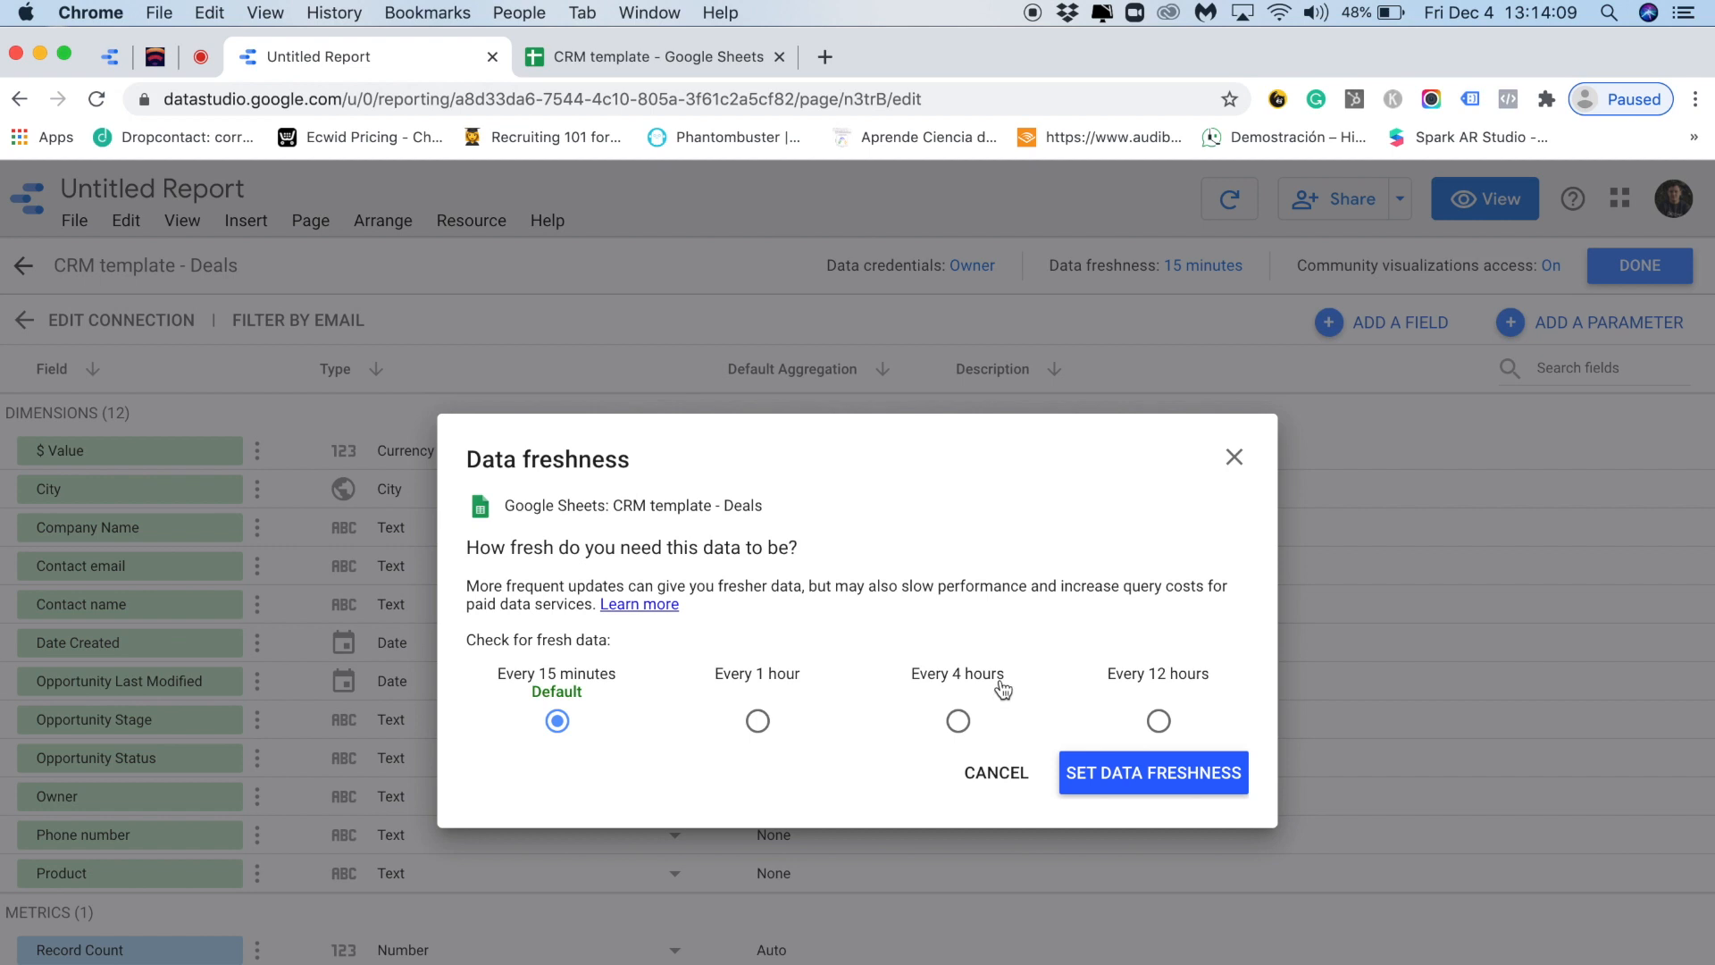
{"action": "left_click", "coordinate": [984, 773]}
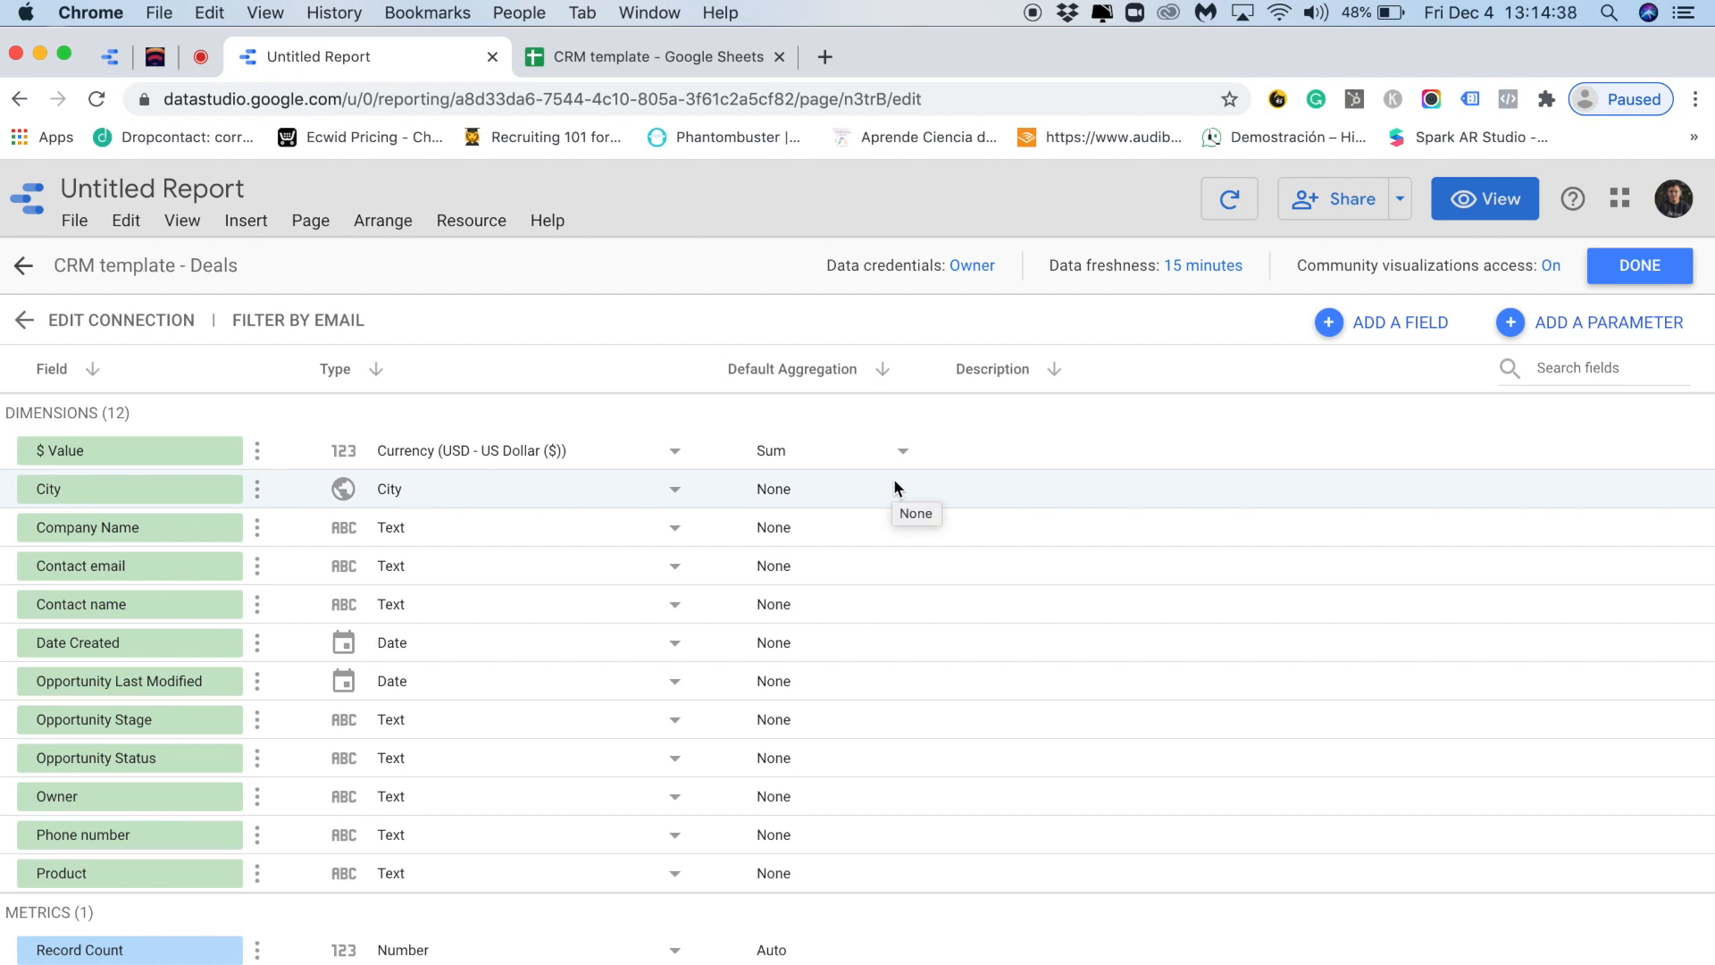
- Finish editing the CRM template - Deals data source and return to the report canvas, selecting the Page Title table
{"action": "left_click", "coordinate": [1660, 278]}
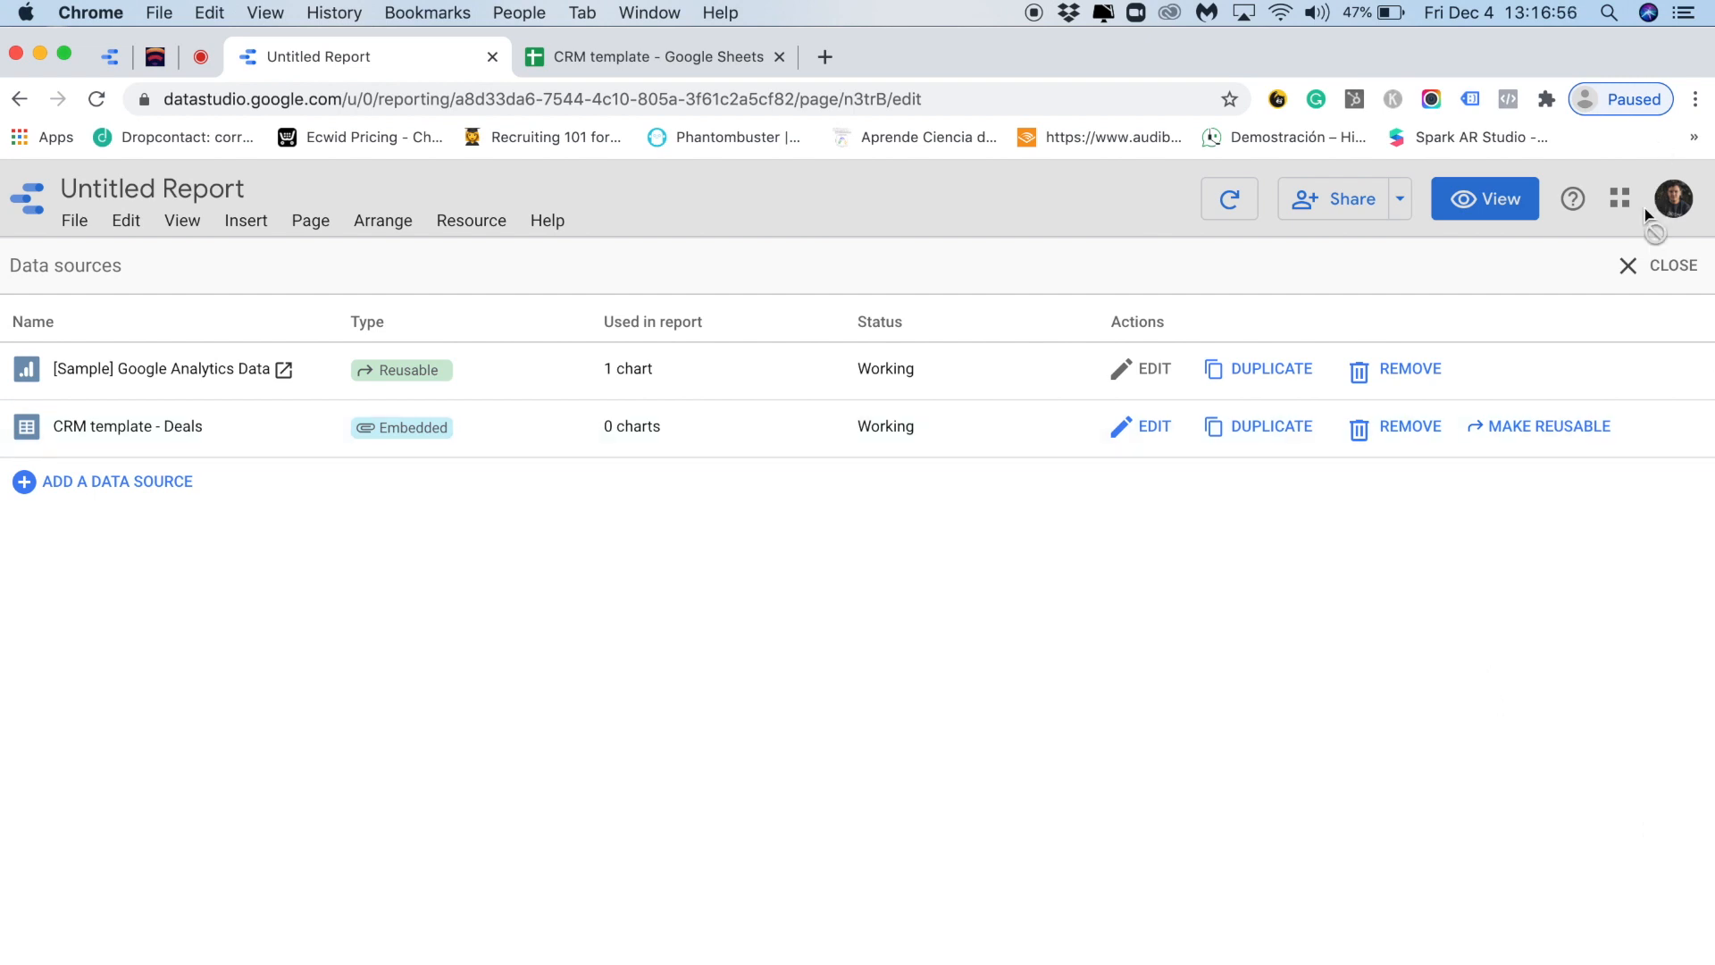
{"action": "left_click", "coordinate": [1654, 265]}
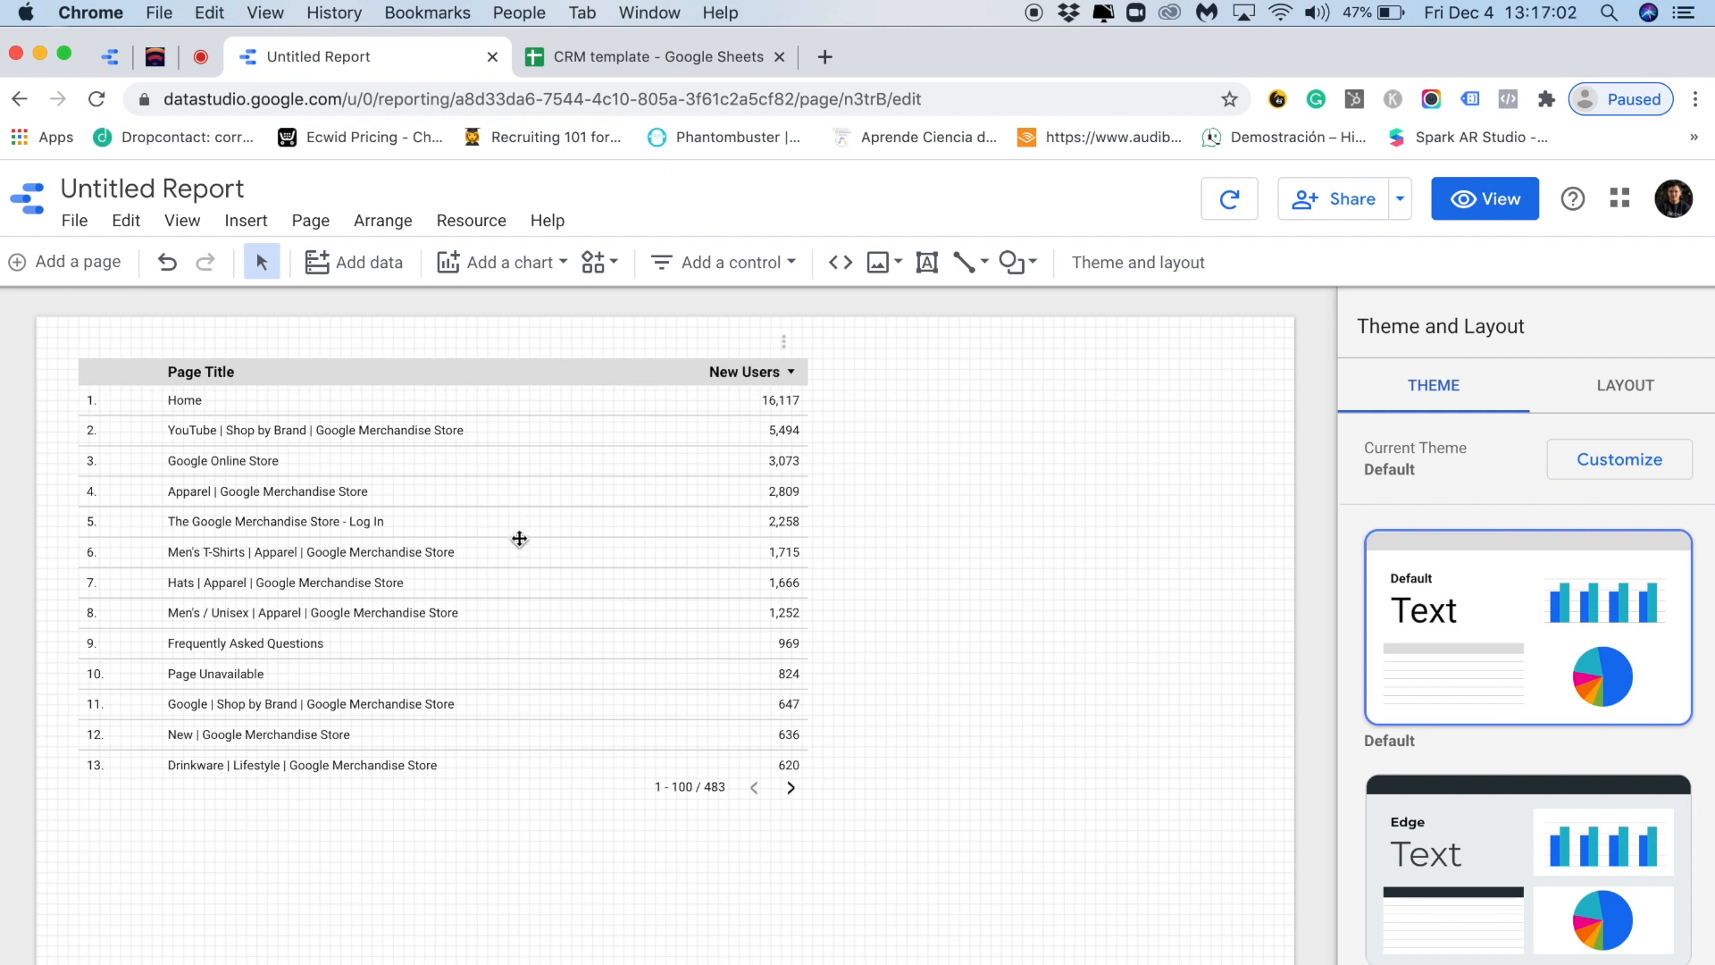
{"action": "left_click", "coordinate": [519, 538]}
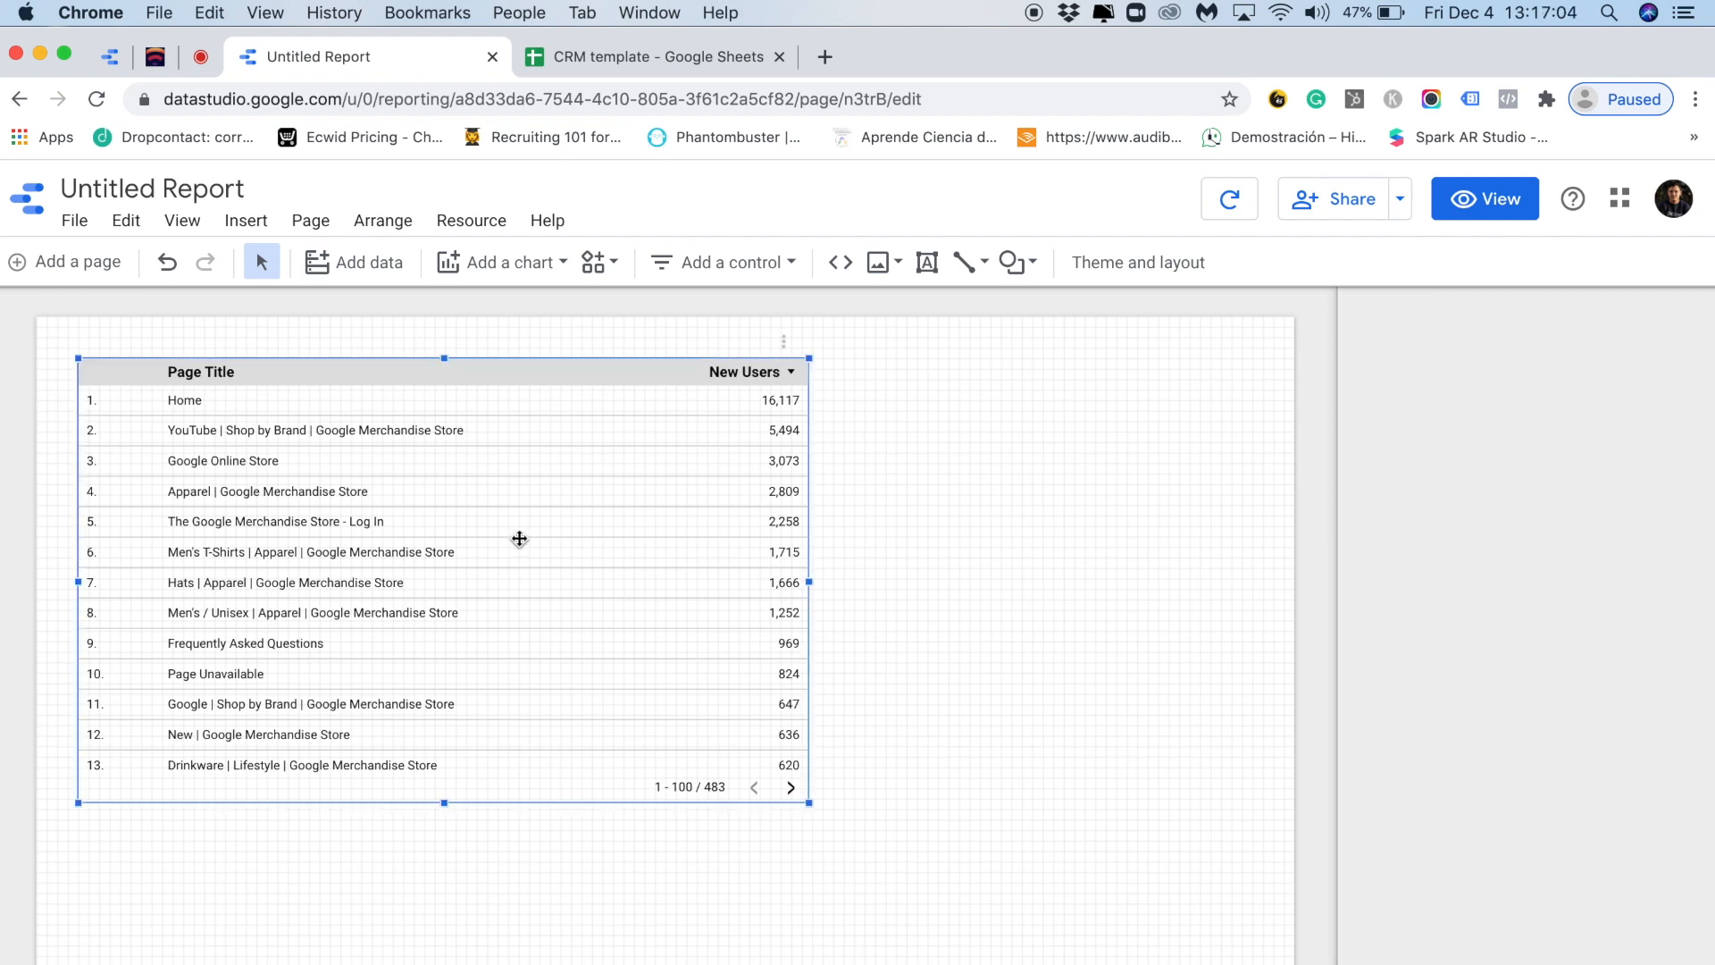
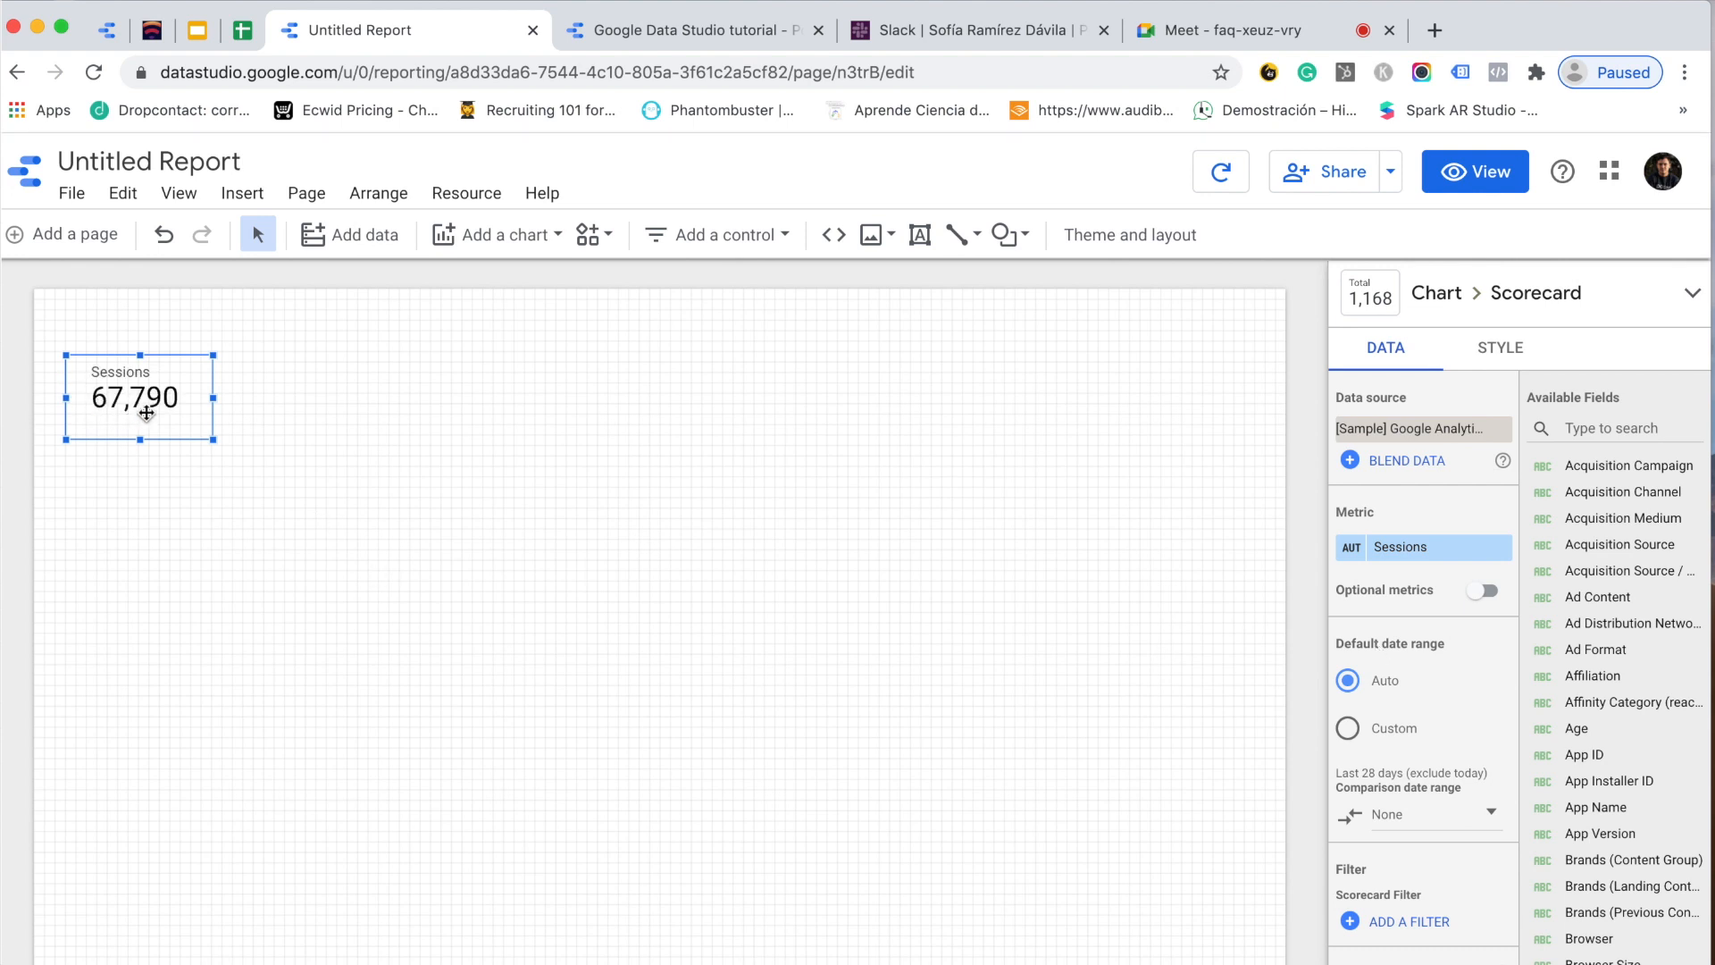
- Duplicate the Sessions scorecard, place the copy beside the original and set its metric to Bounce Rate
{"action": "key", "text": "super+d"}
{"action": "left_click_drag", "start_coordinate": [144, 410], "coordinate": [301, 392]}
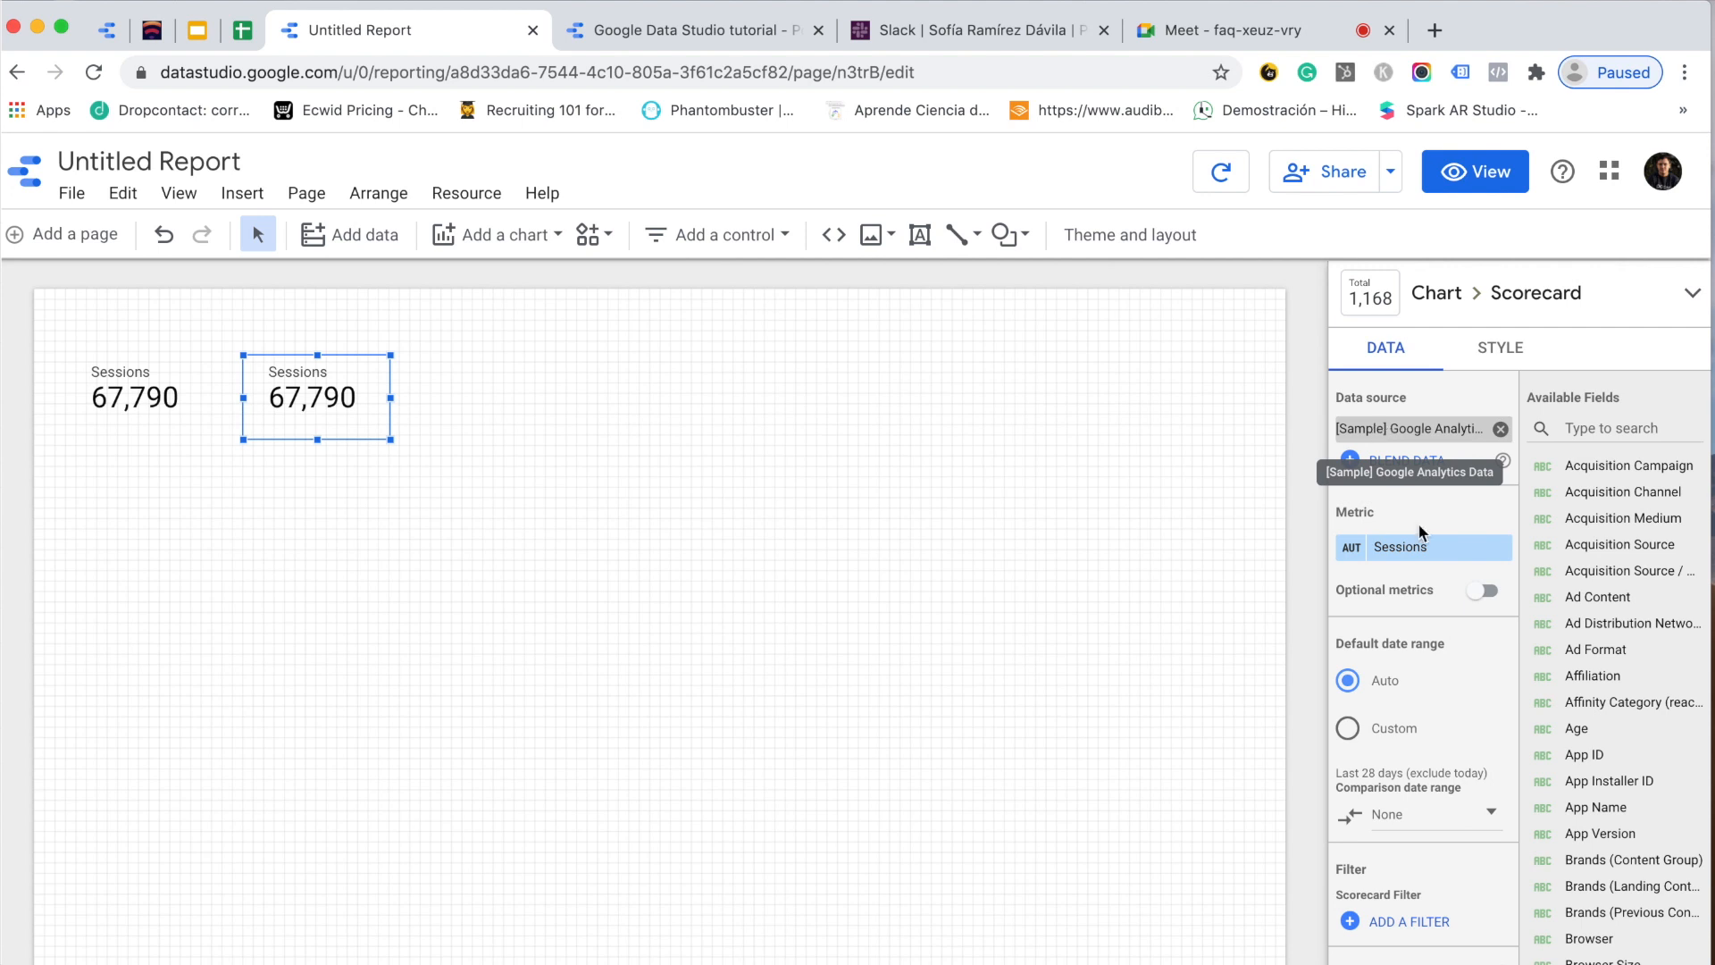
{"action": "left_click", "coordinate": [1426, 565]}
{"action": "type", "text": "bounce"}
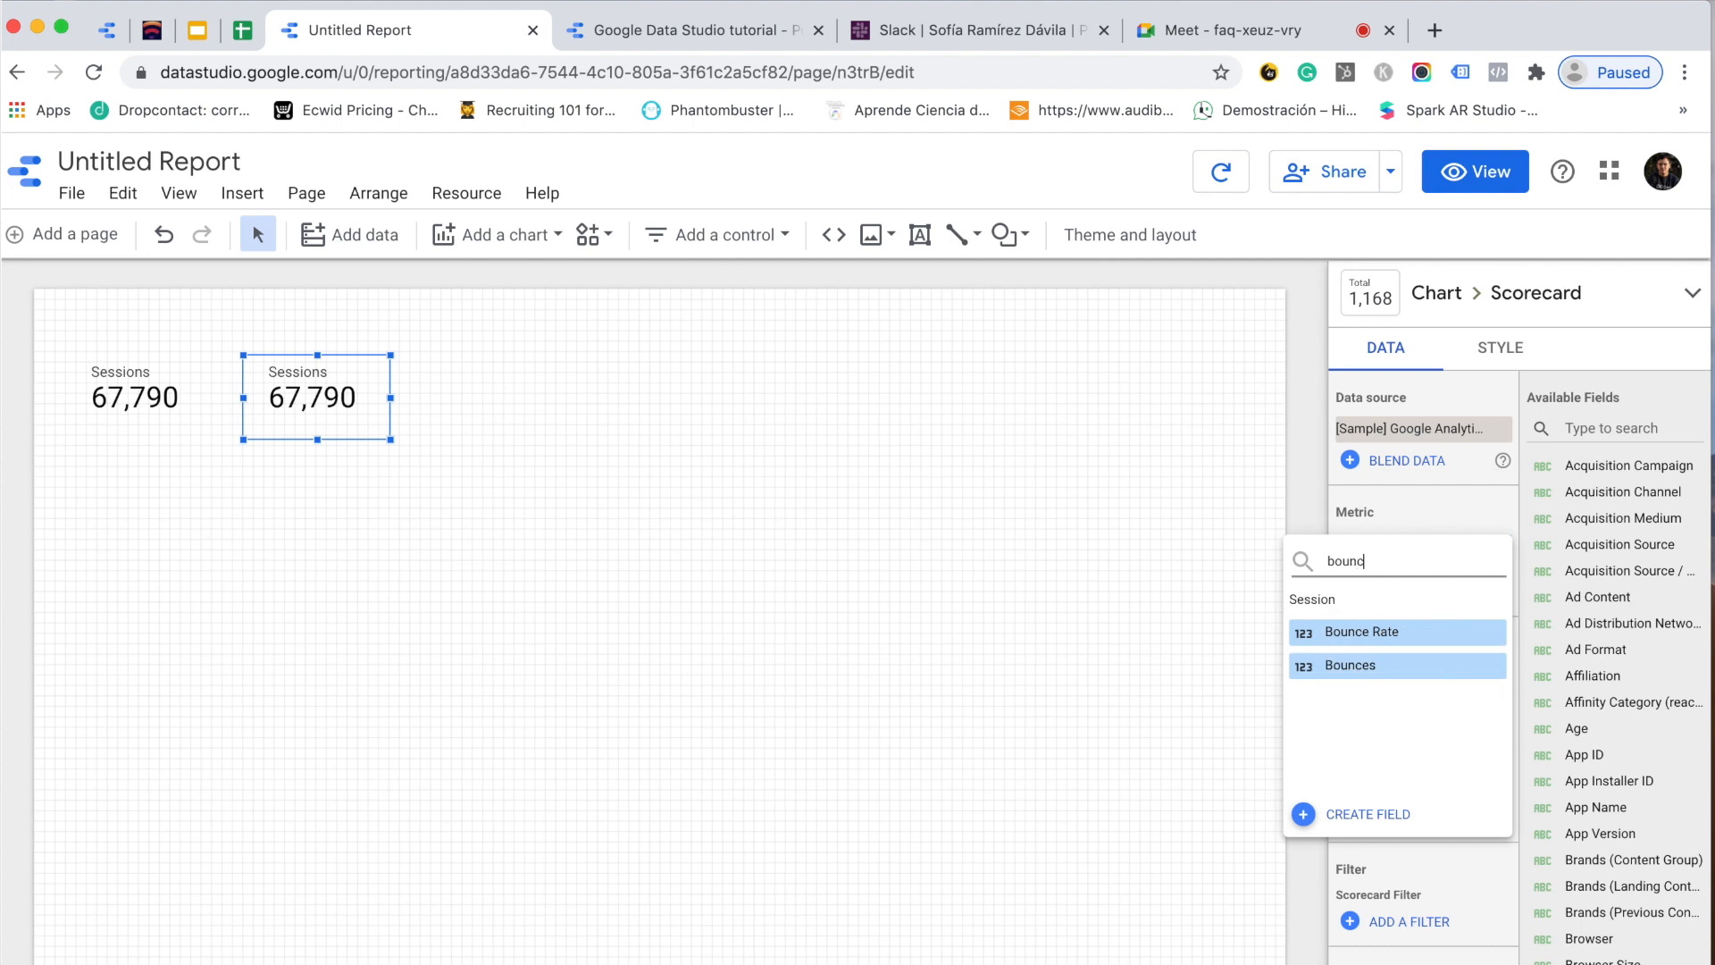
{"action": "left_click", "coordinate": [1392, 633]}
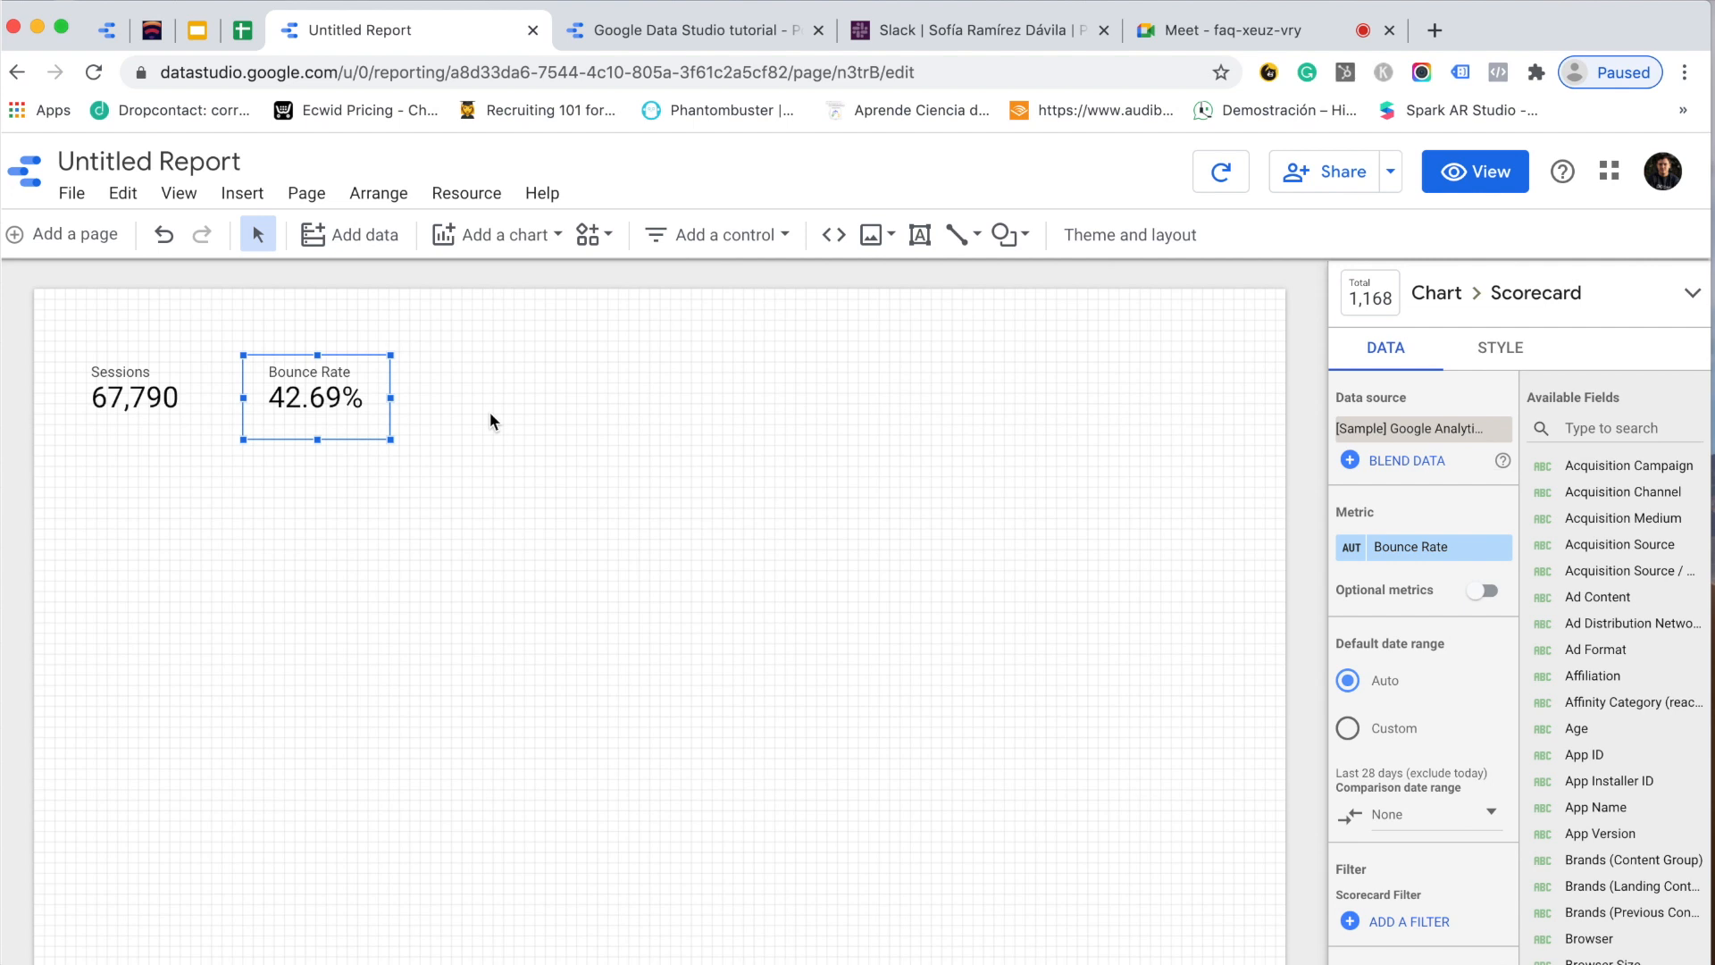
{"action": "left_click", "coordinate": [514, 455]}
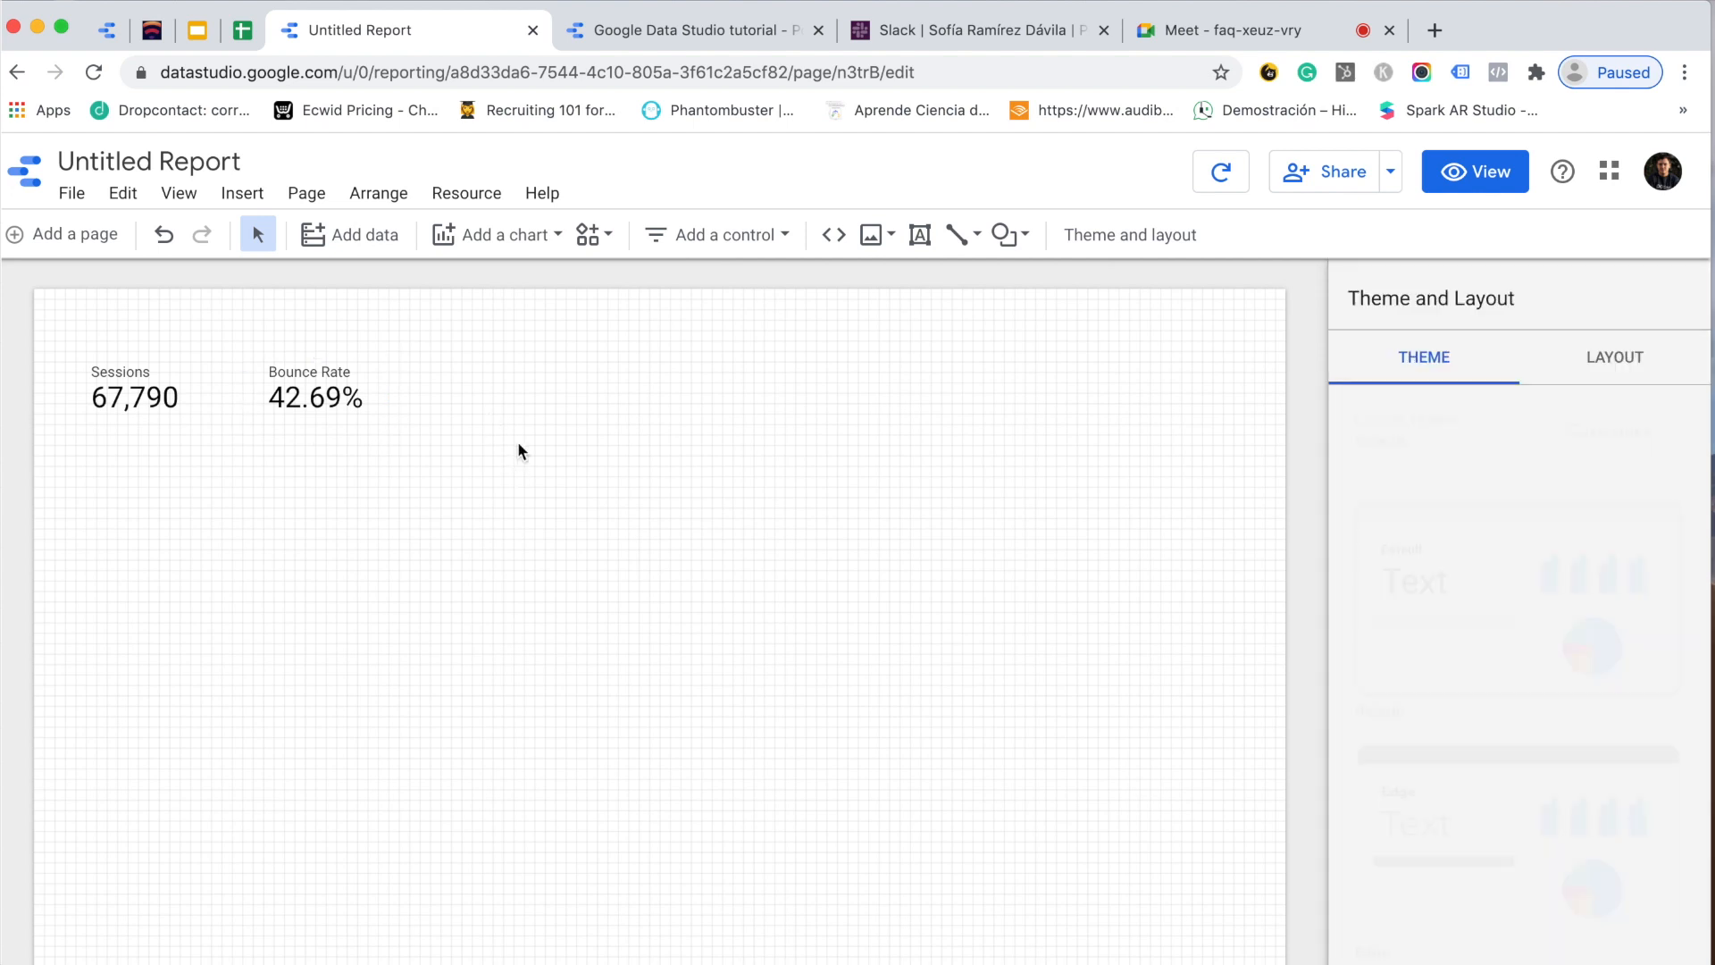
- Insert a time series chart below the Sessions and Bounce Rate scorecards, spanning most of the page width
{"action": "left_click", "coordinate": [500, 234]}
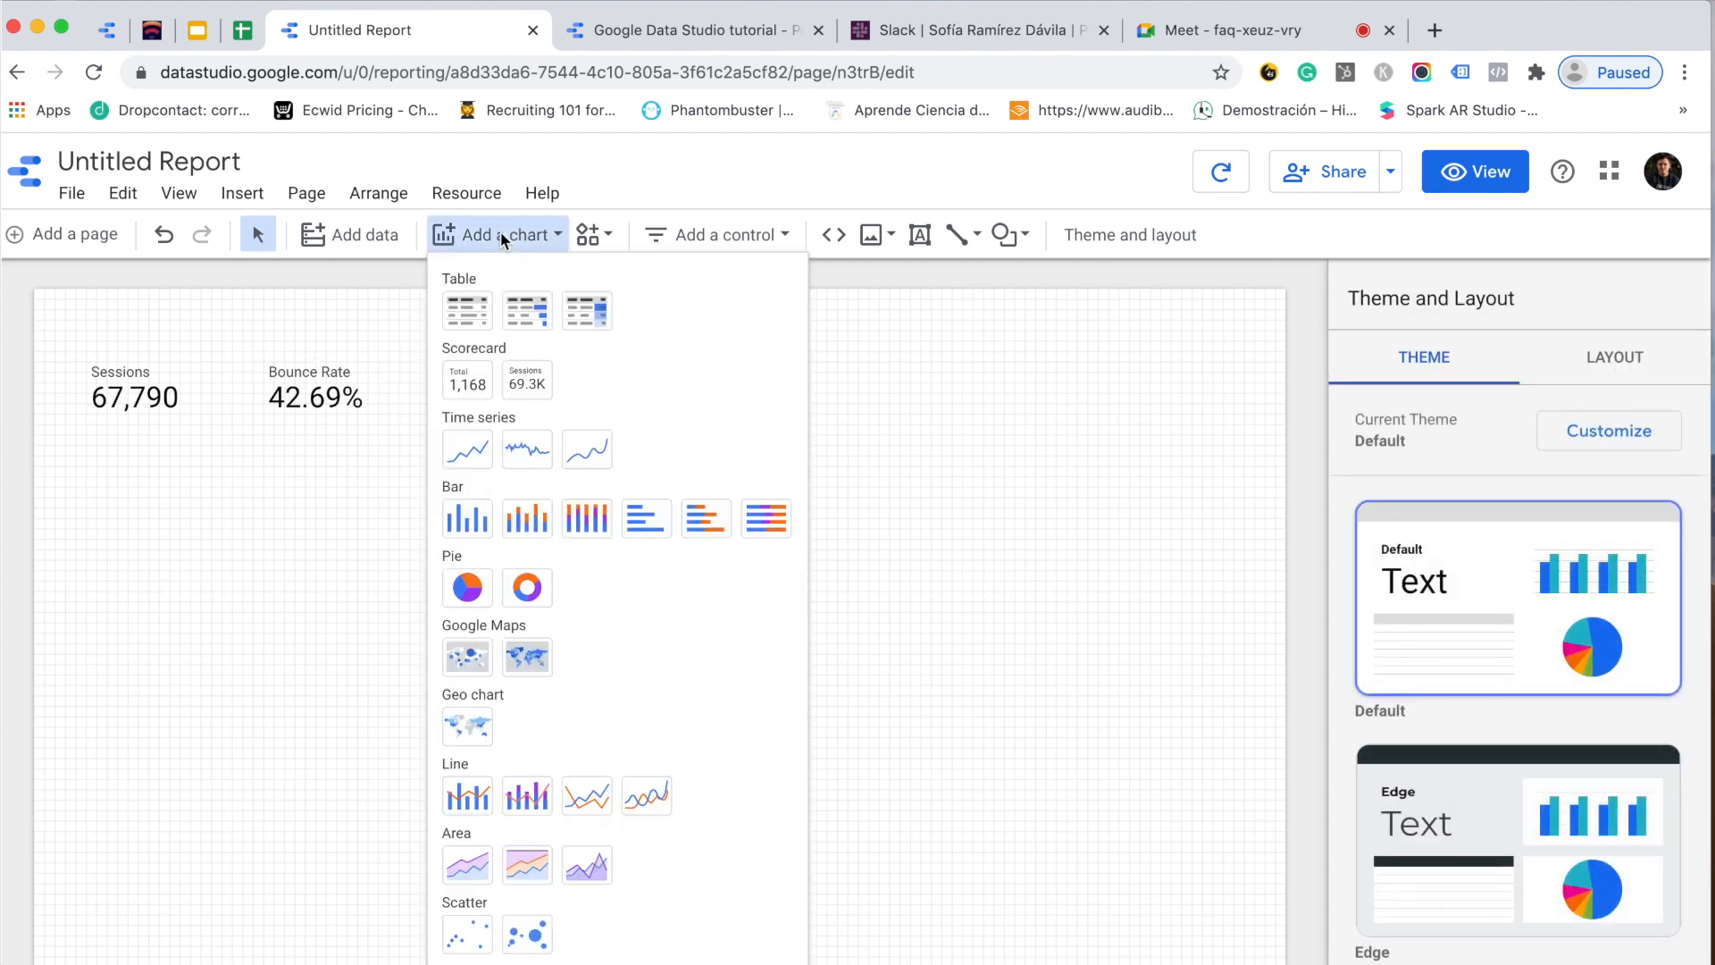
{"action": "left_click", "coordinate": [252, 201]}
{"action": "left_click", "coordinate": [253, 203]}
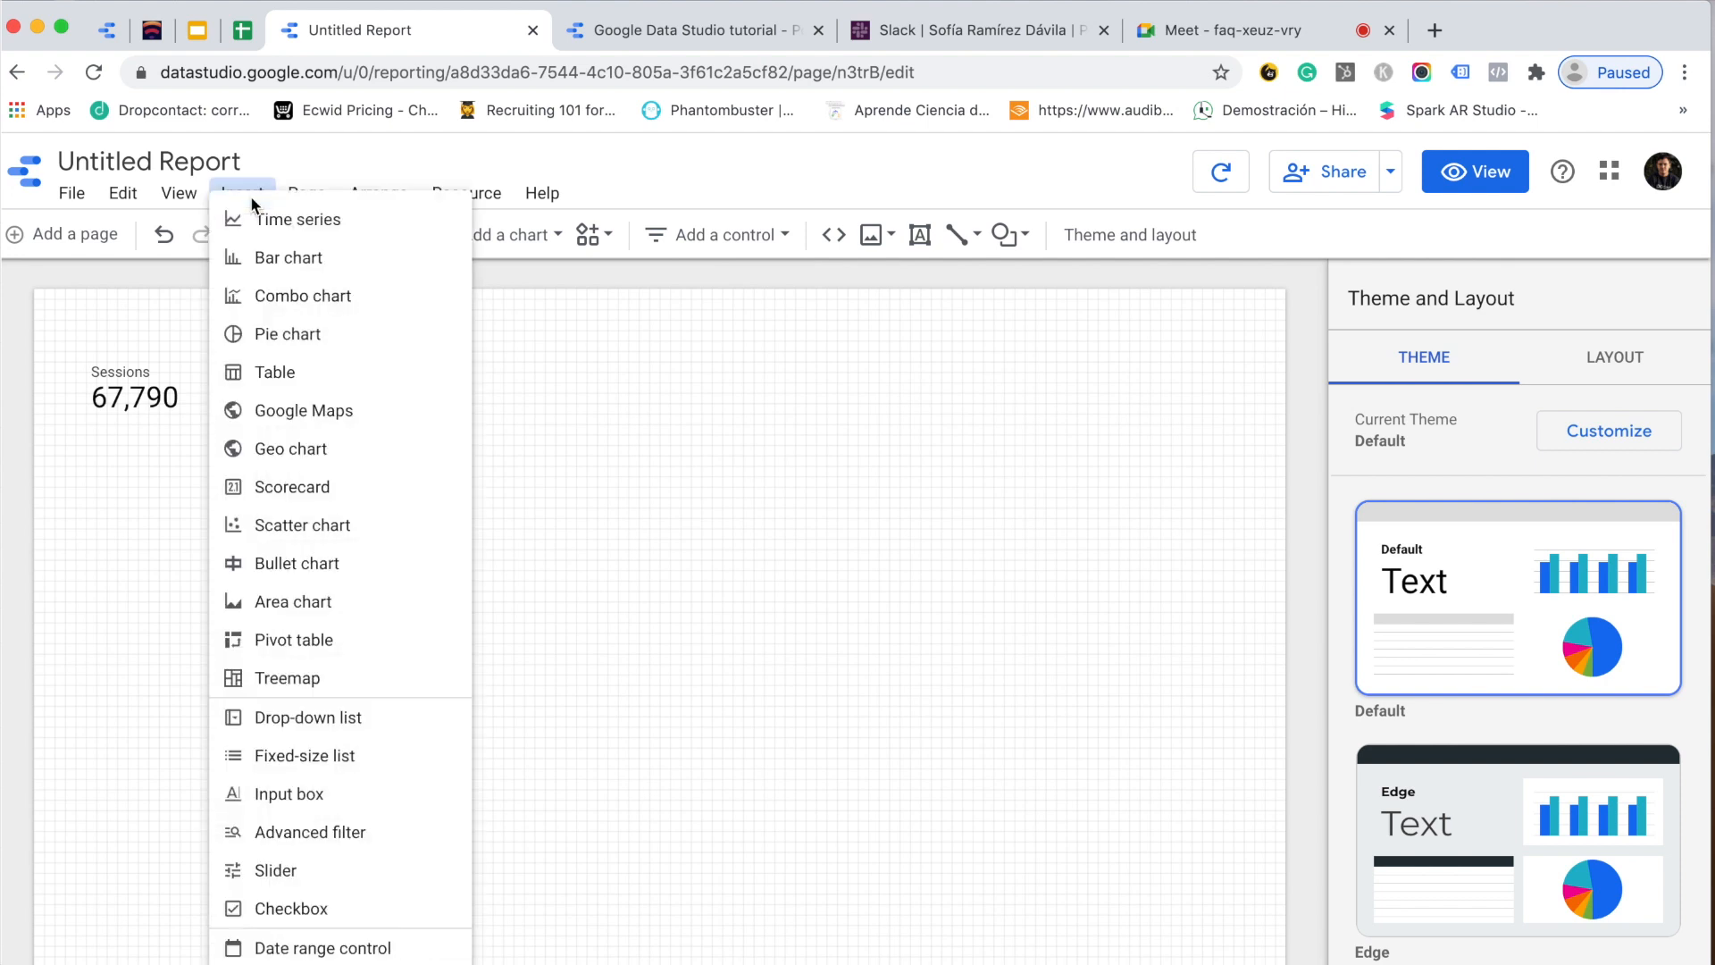
{"action": "left_click", "coordinate": [279, 224]}
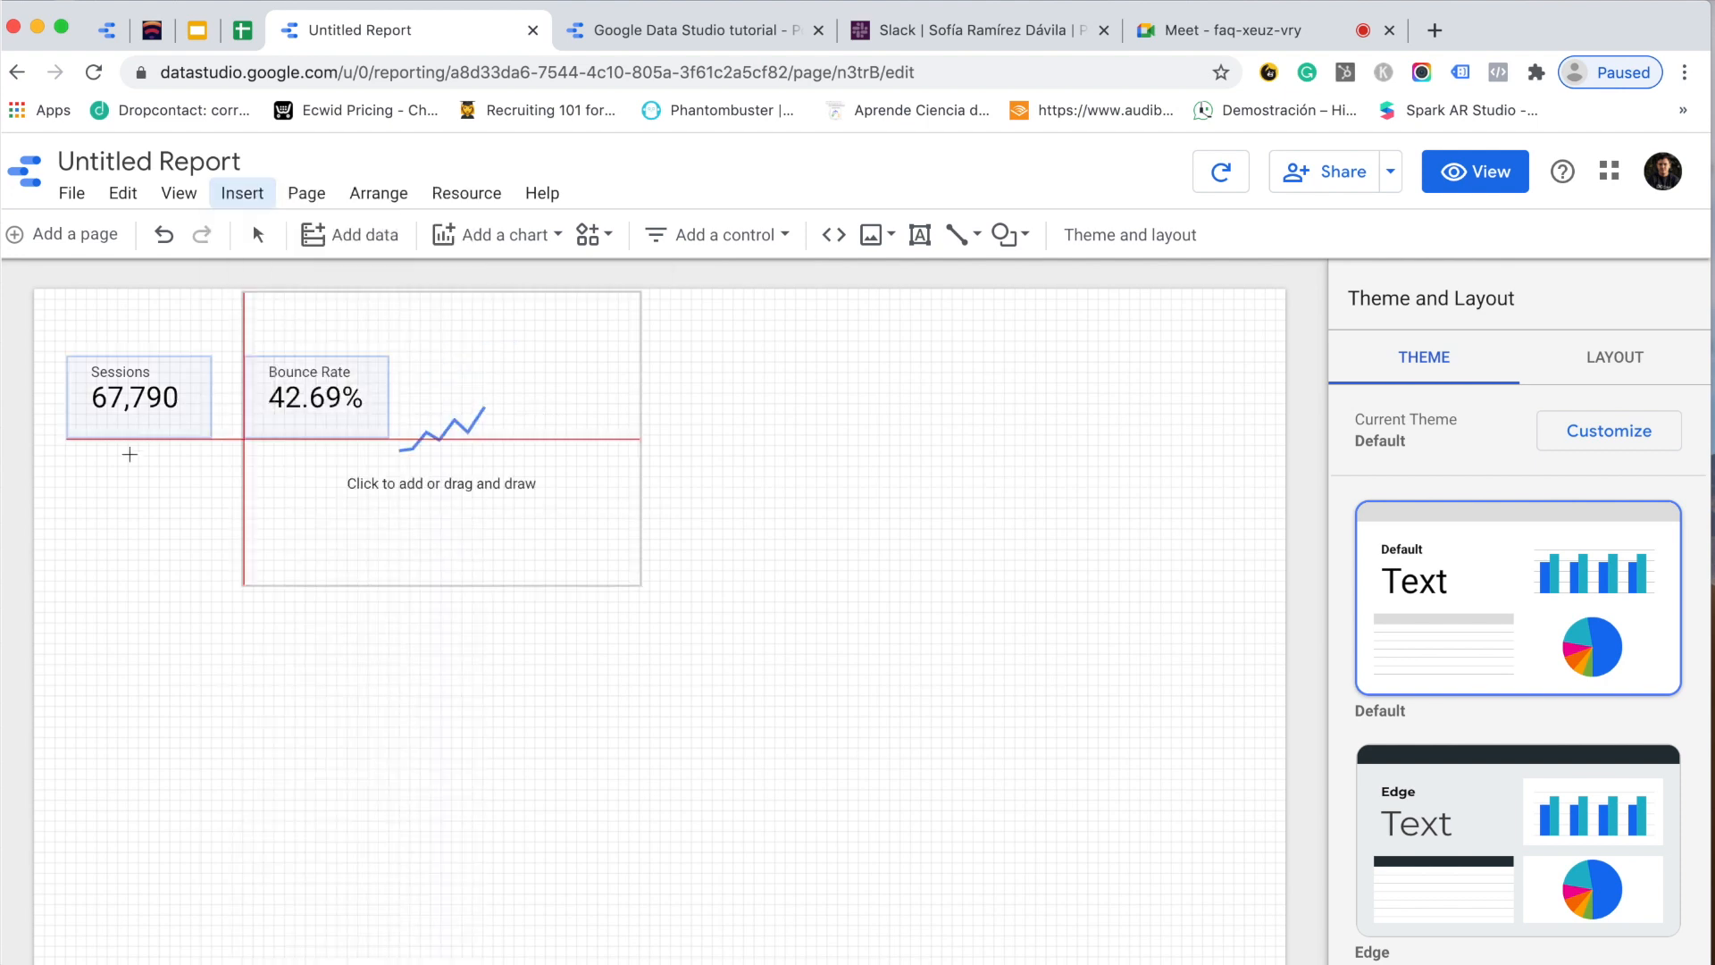
{"action": "left_click_drag", "start_coordinate": [61, 452], "coordinate": [1167, 880]}
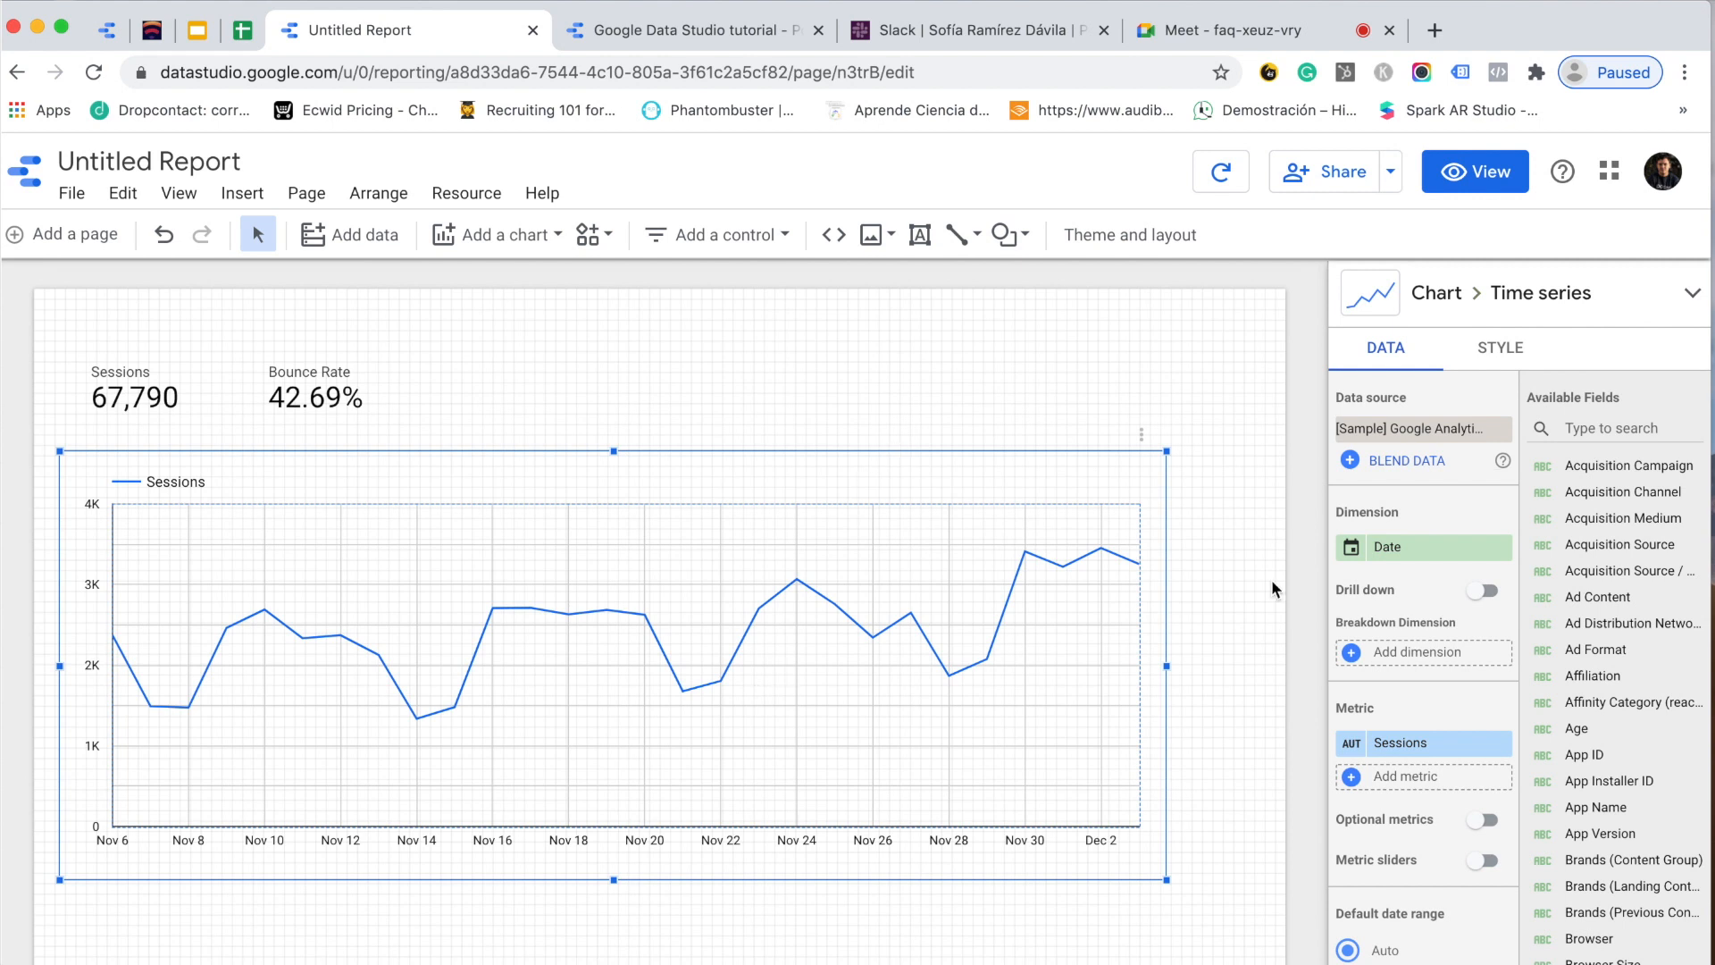
- Try Day of Week and Month of Year as the time series chart's dimension, and set it back to Date
{"action": "left_click", "coordinate": [1410, 547]}
{"action": "type", "text": "DAY OF"}
{"action": "left_click", "coordinate": [1403, 632]}
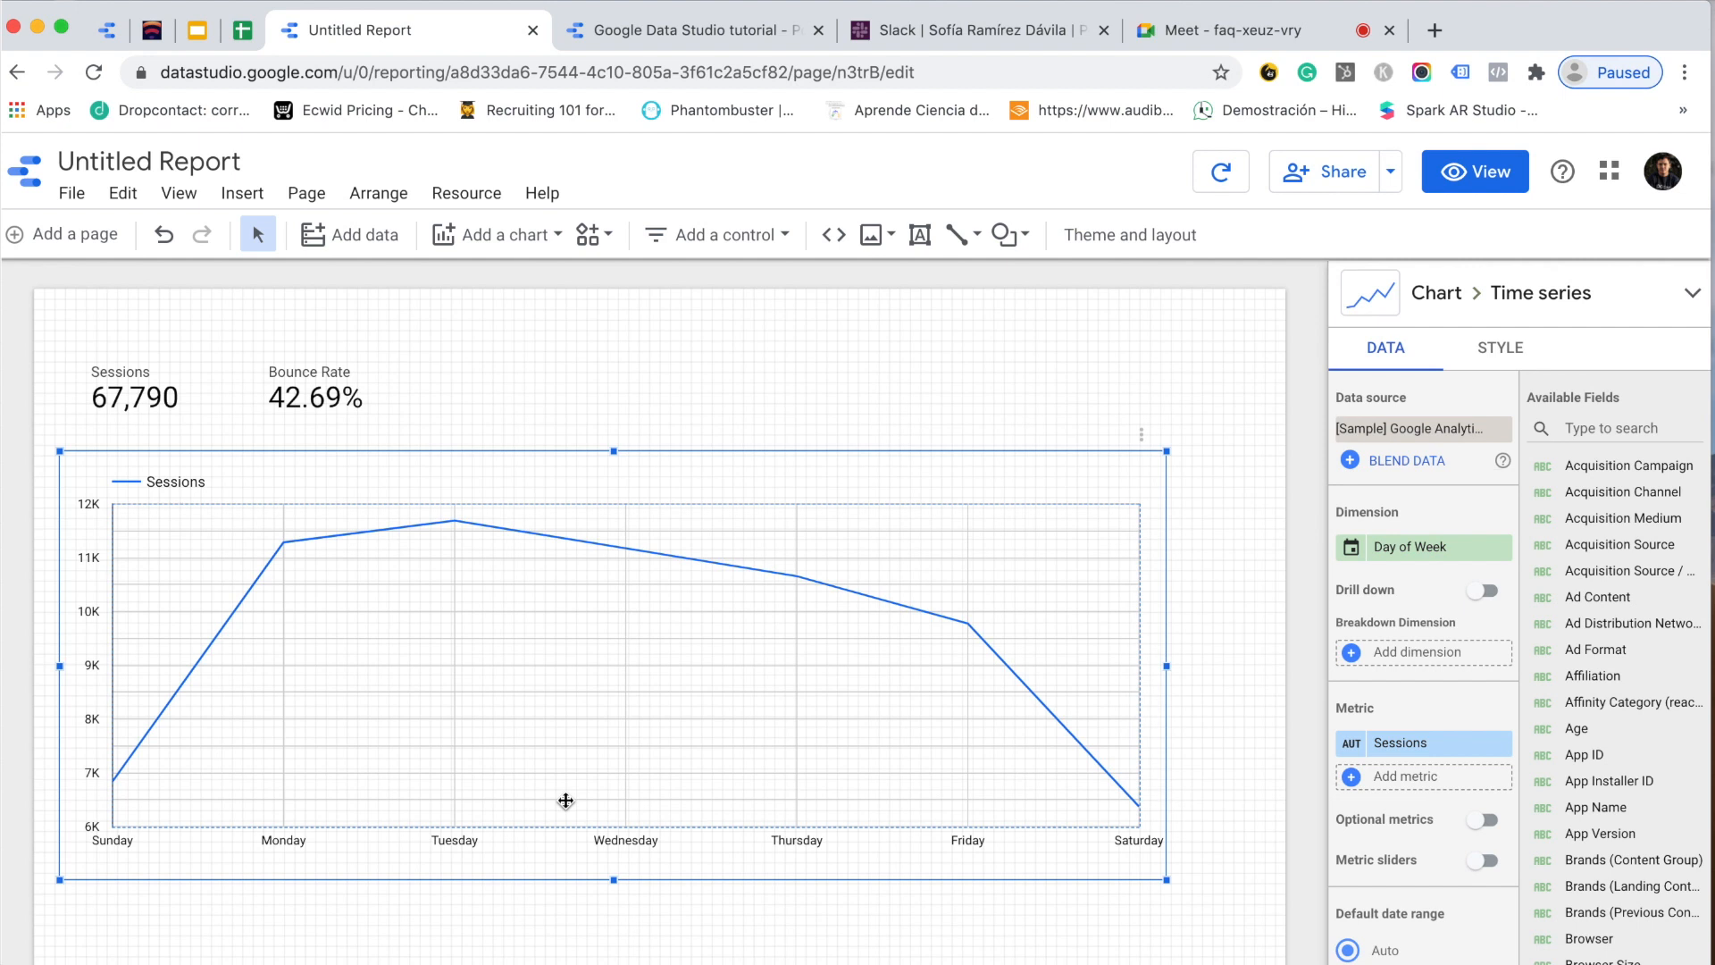
{"action": "left_click", "coordinate": [1430, 546]}
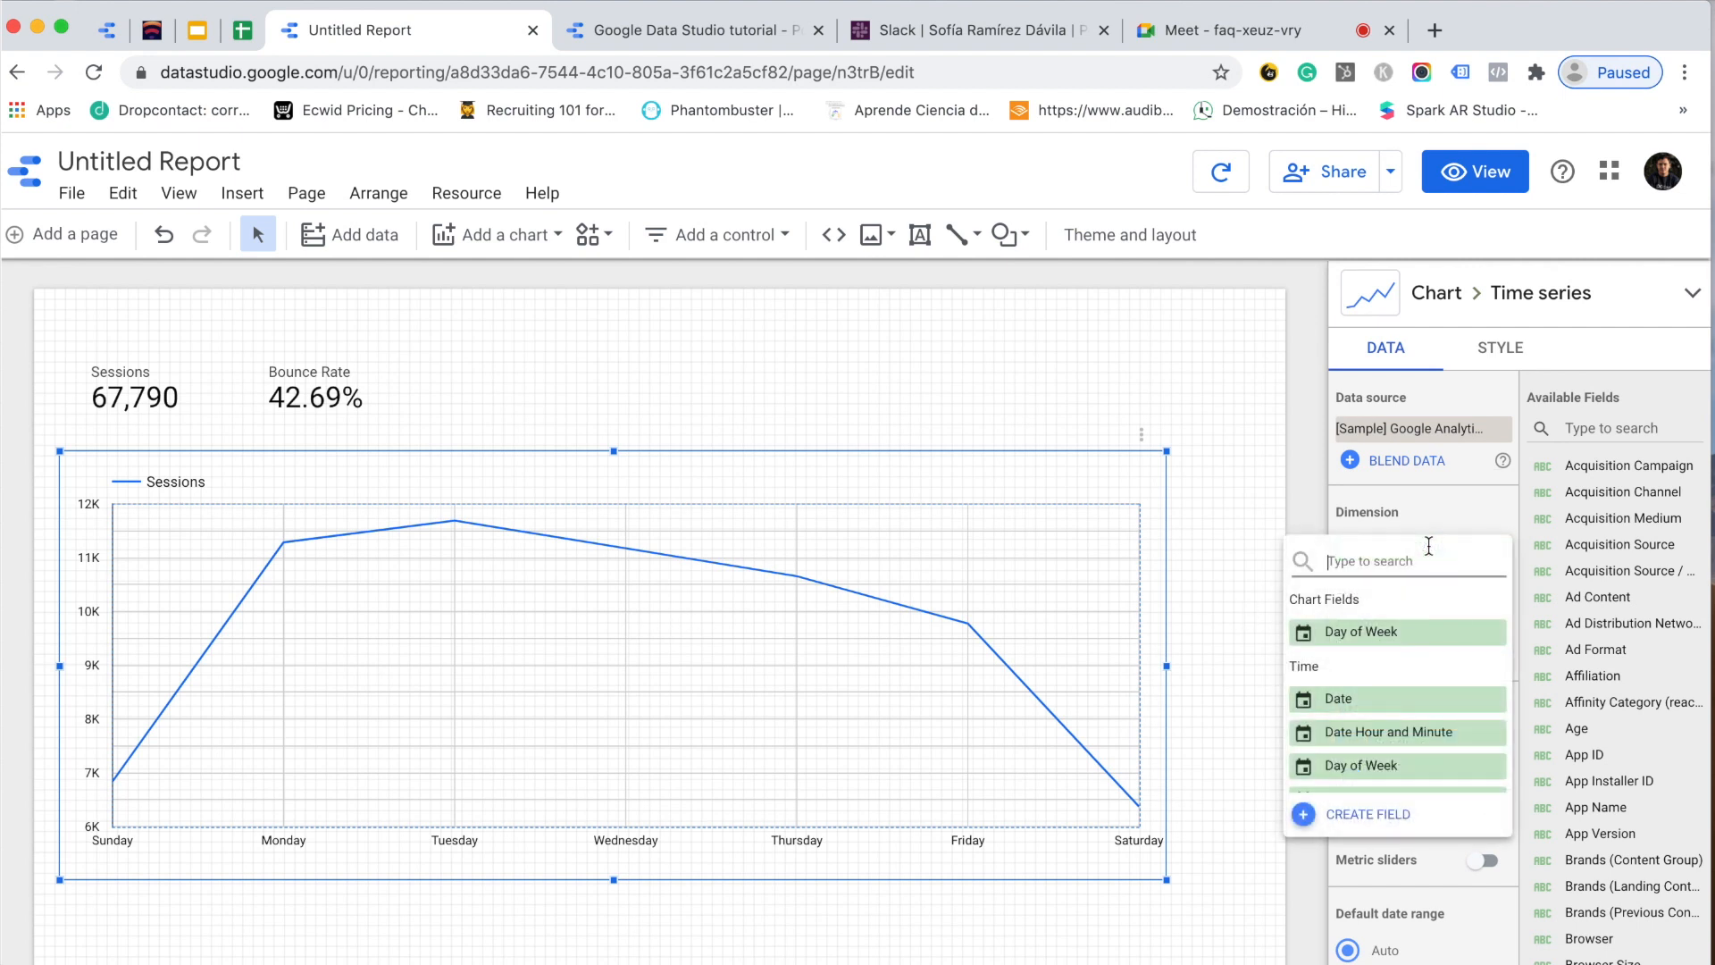
{"action": "type", "text": "MONTH"}
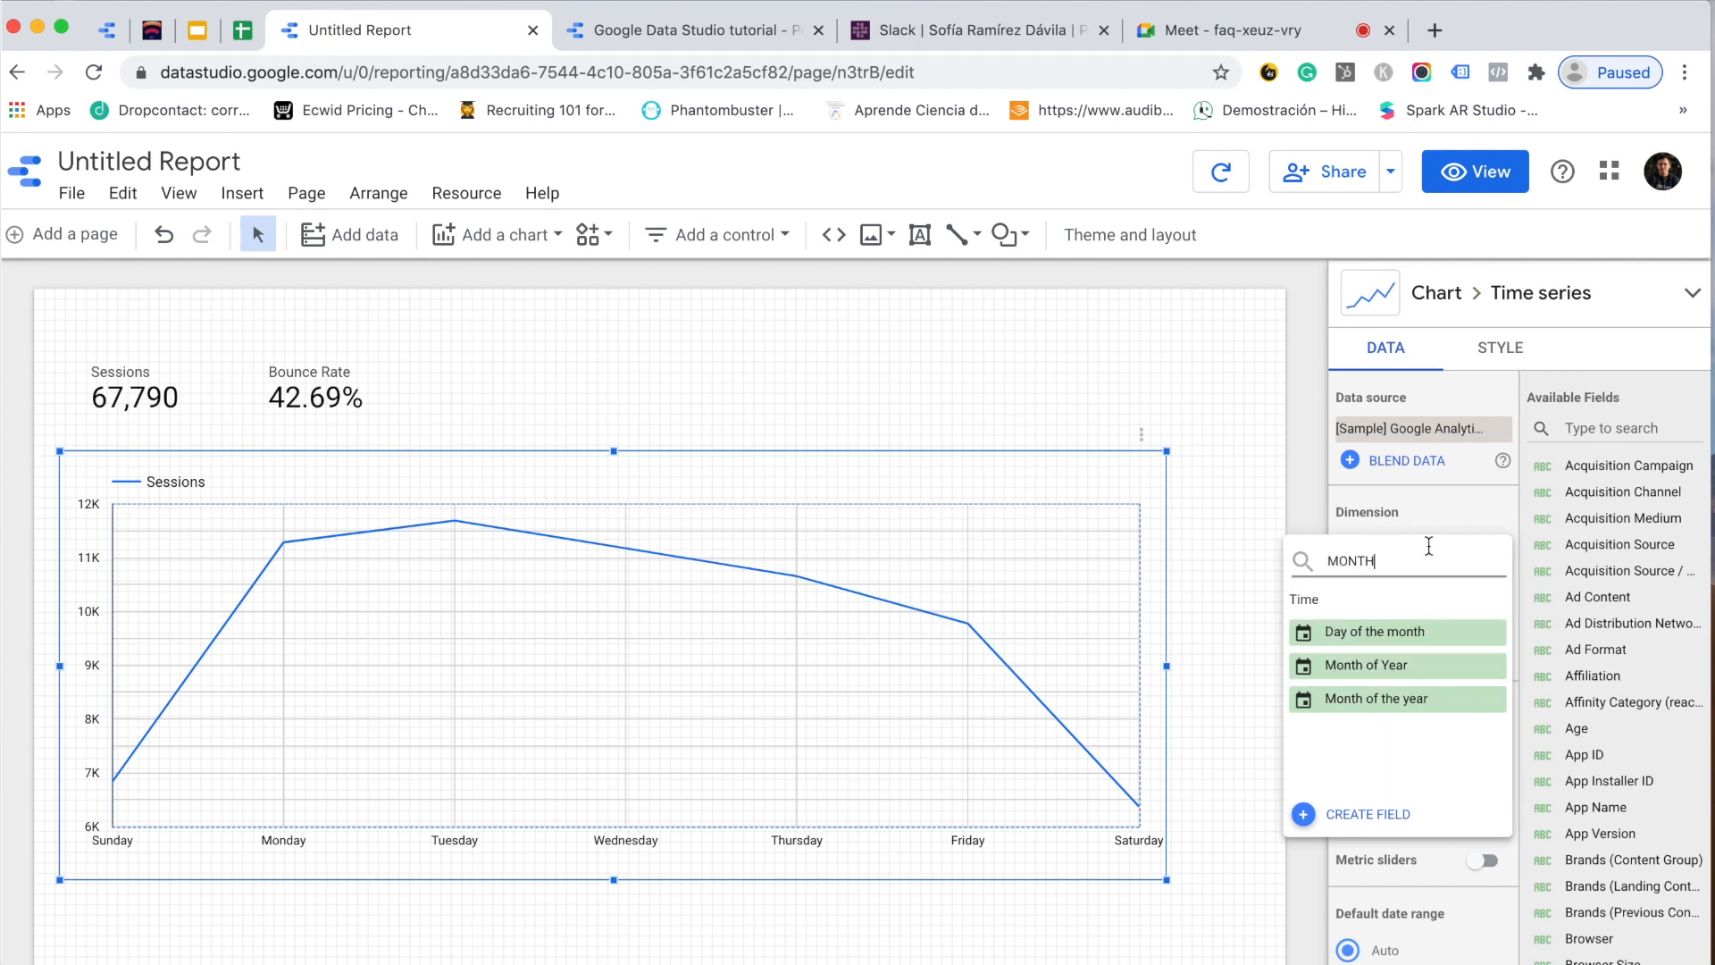
{"action": "left_click", "coordinate": [1416, 670]}
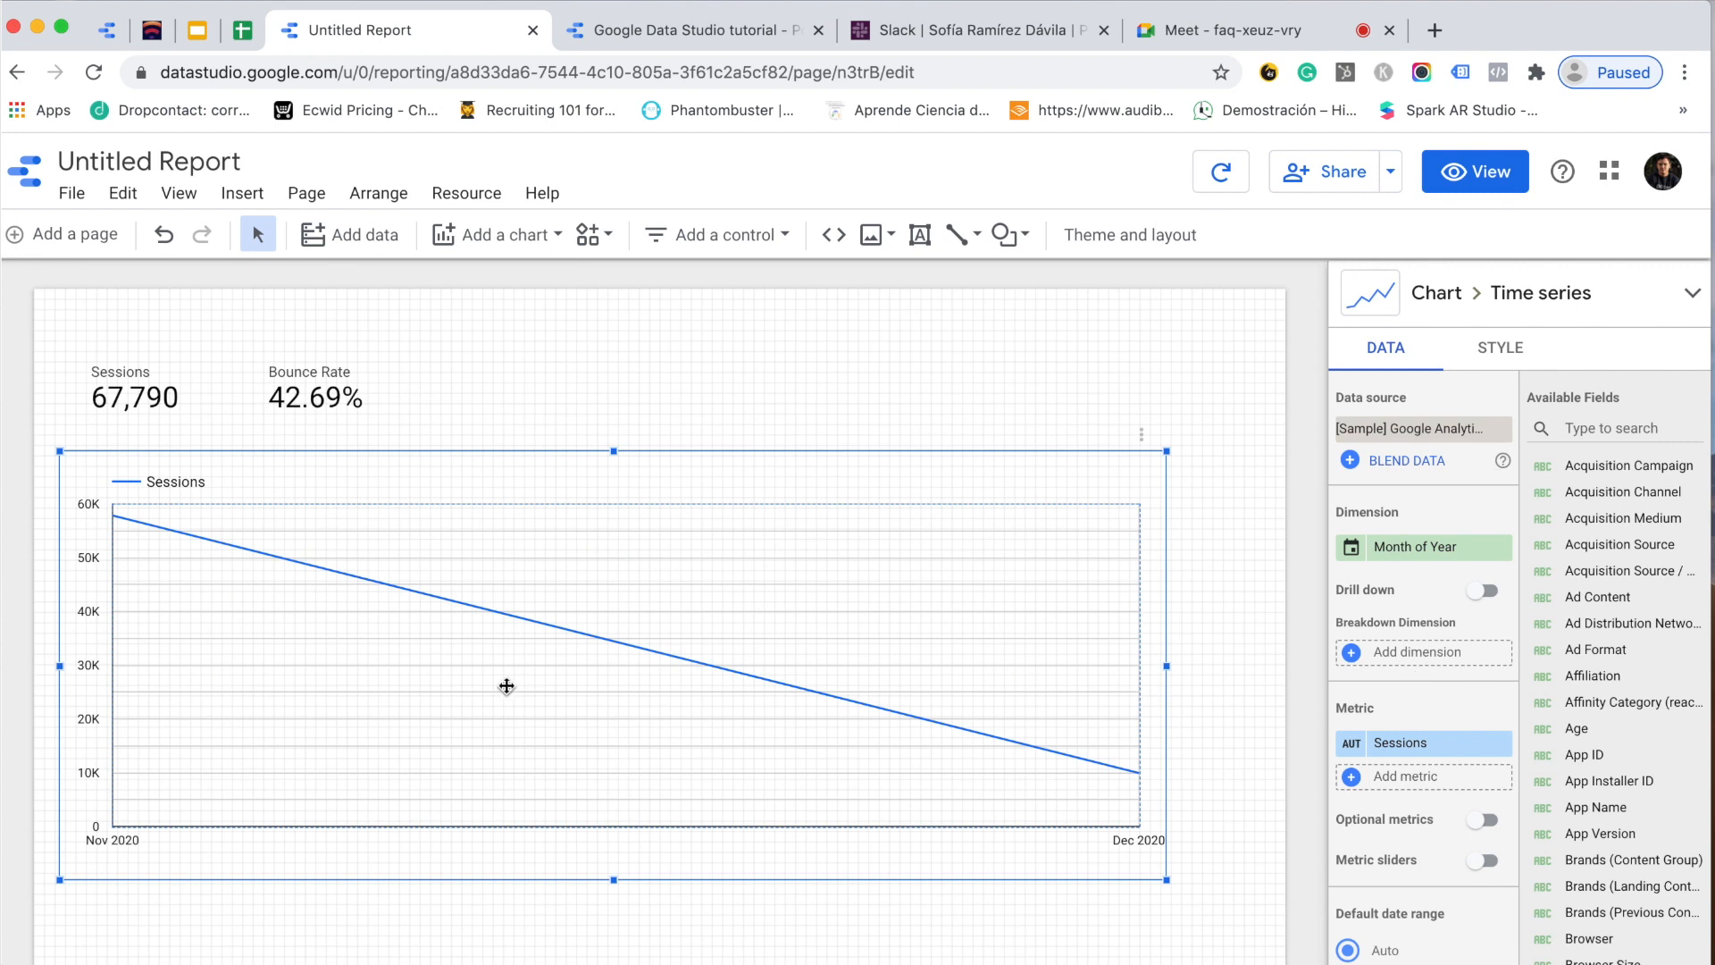
{"action": "left_click", "coordinate": [1422, 545]}
{"action": "type", "text": "DATE"}
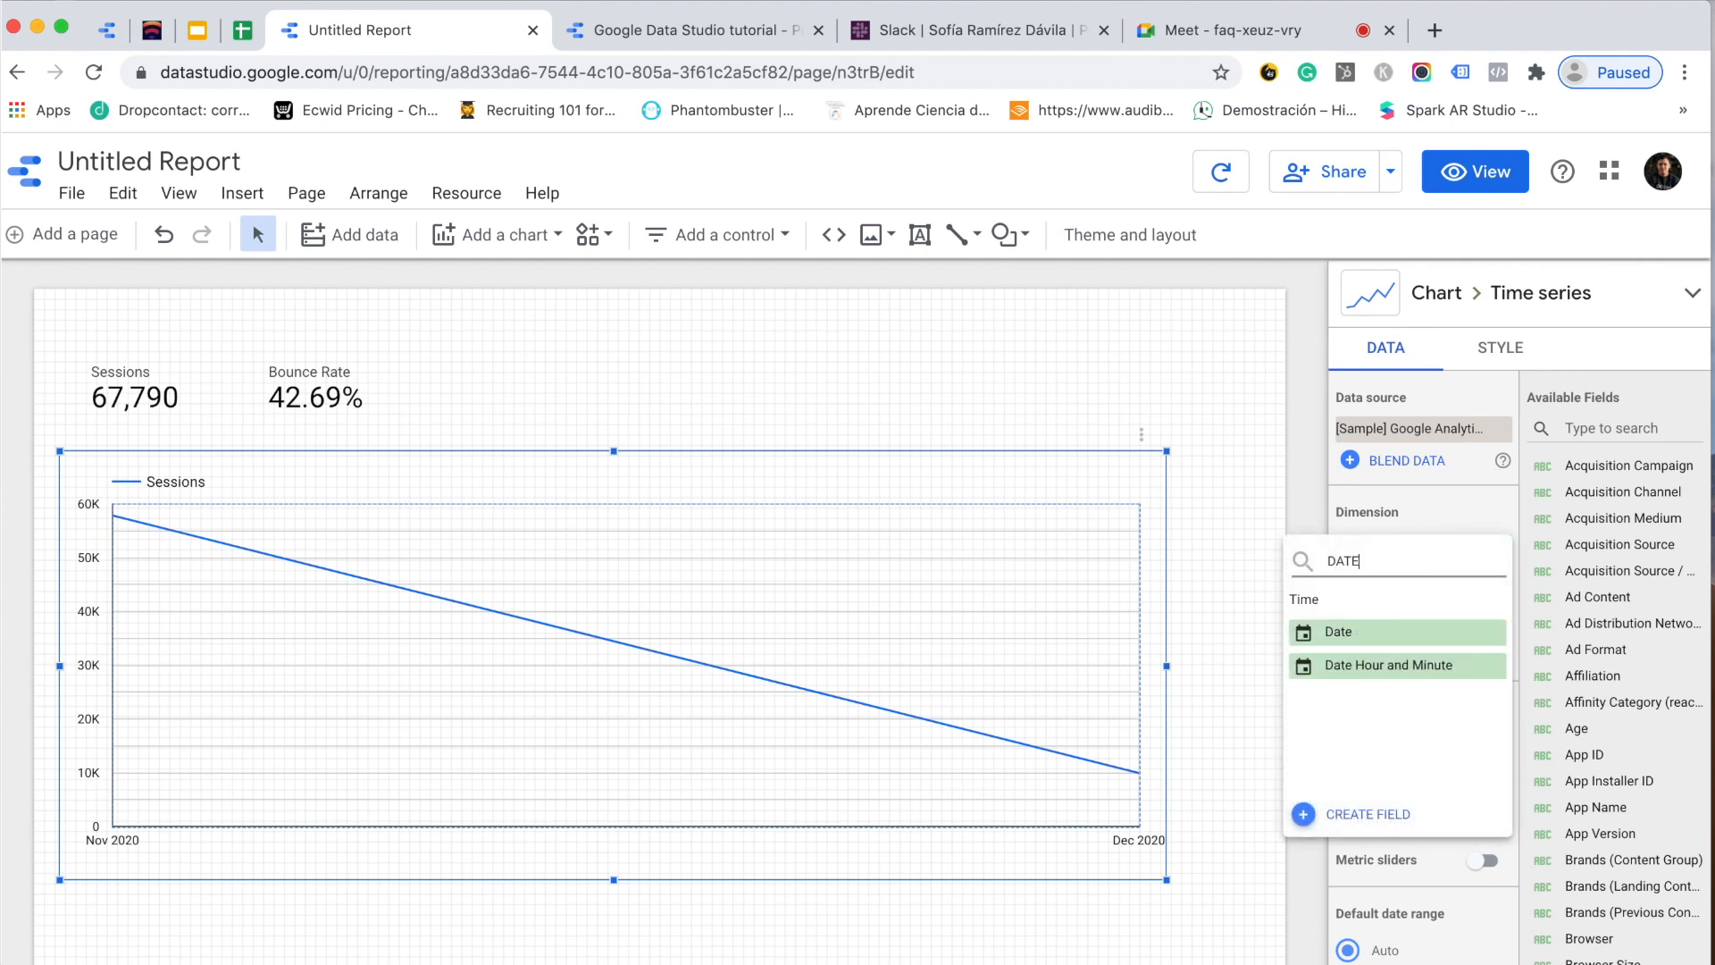
{"action": "left_click", "coordinate": [1373, 638]}
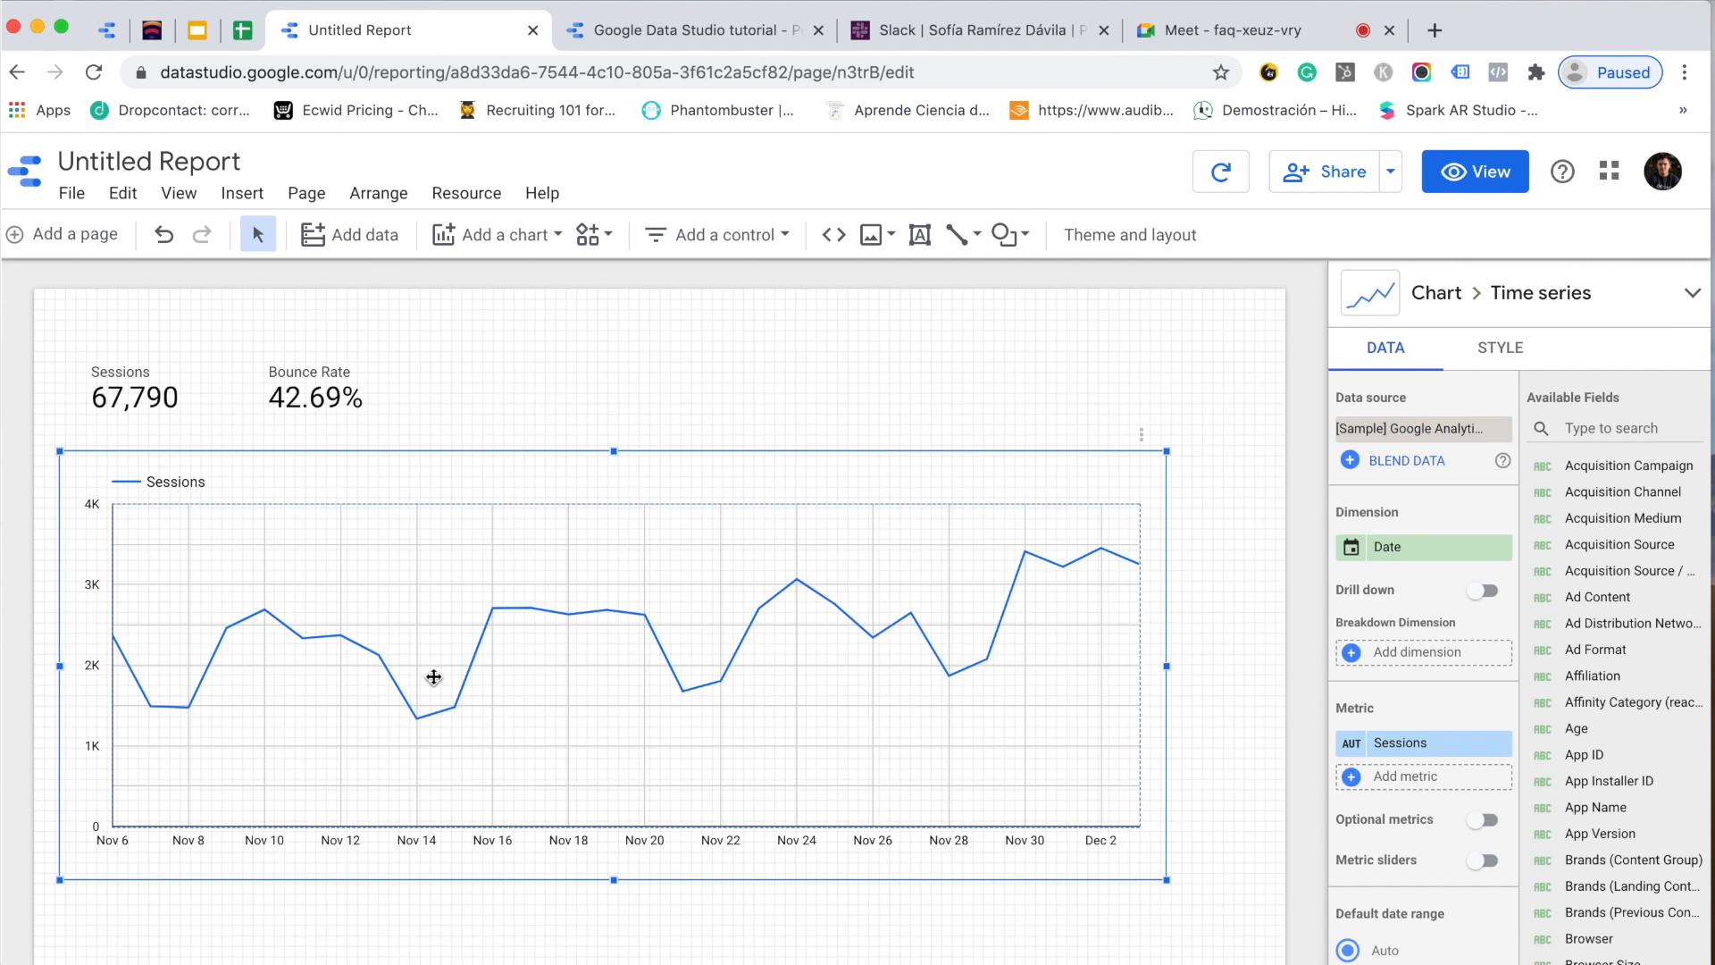
- Insert a donut chart below the time series at the page's left edge, with Device Category as its dimension
{"action": "left_click", "coordinate": [500, 236]}
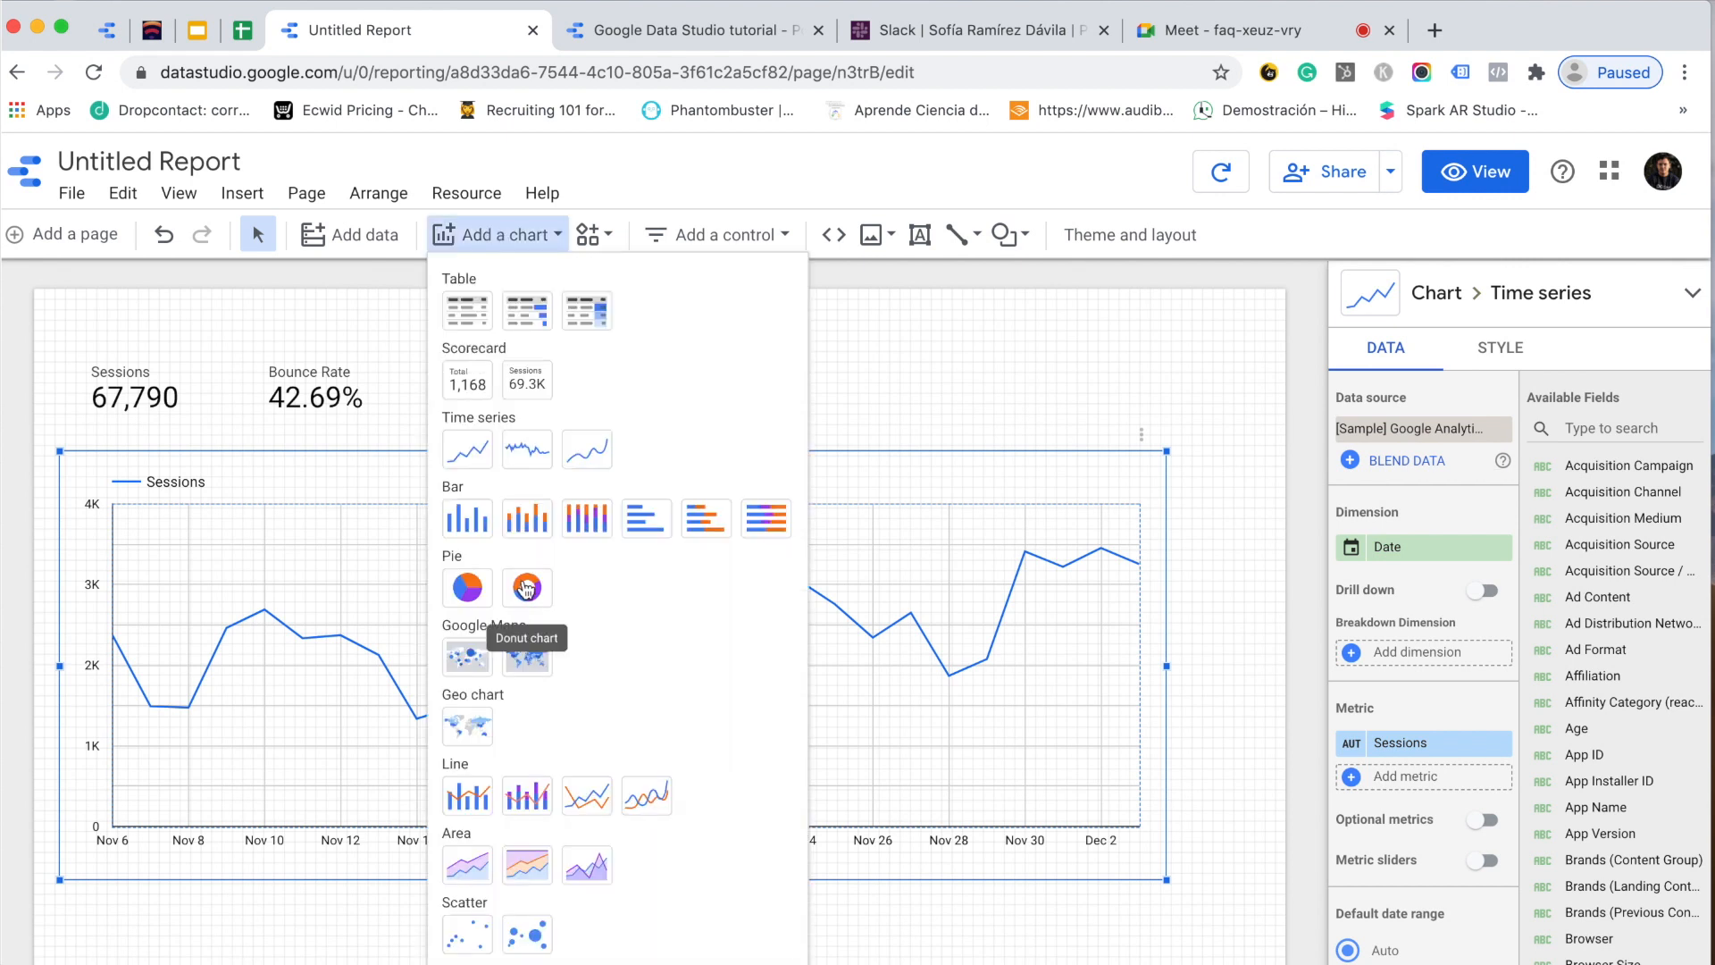
{"action": "left_click", "coordinate": [527, 588]}
{"action": "scroll", "coordinate": [200, 674], "scroll_direction": "down", "scroll_amount": 4}
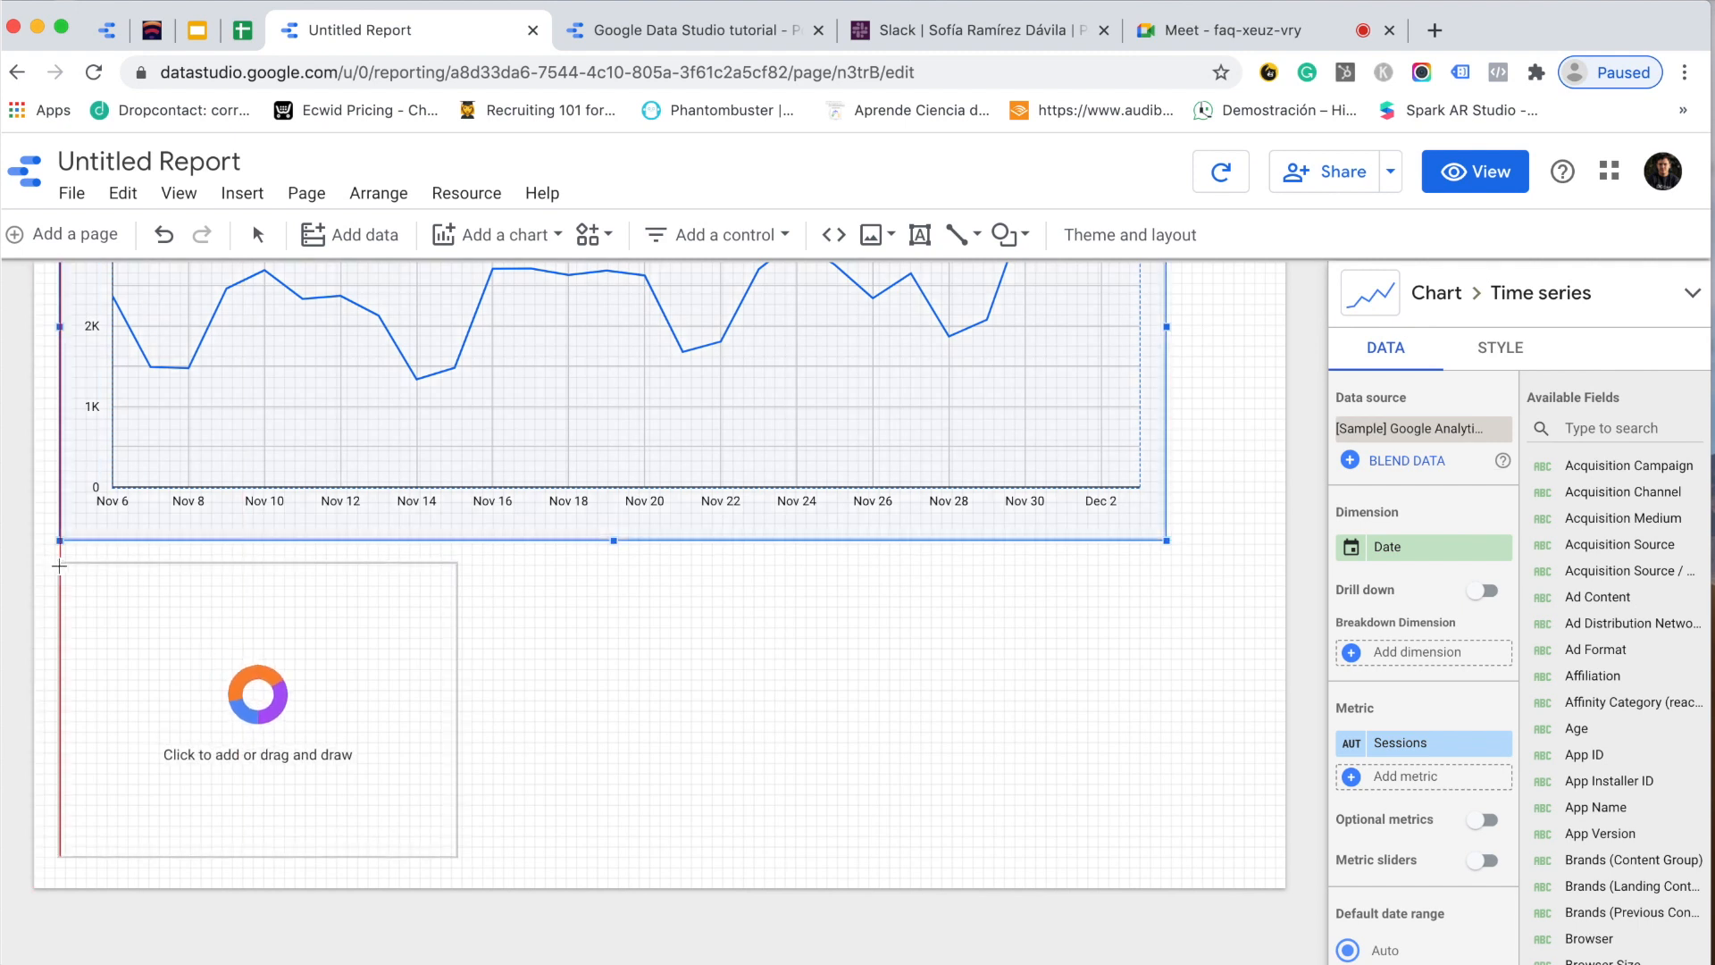
{"action": "left_click", "coordinate": [59, 566]}
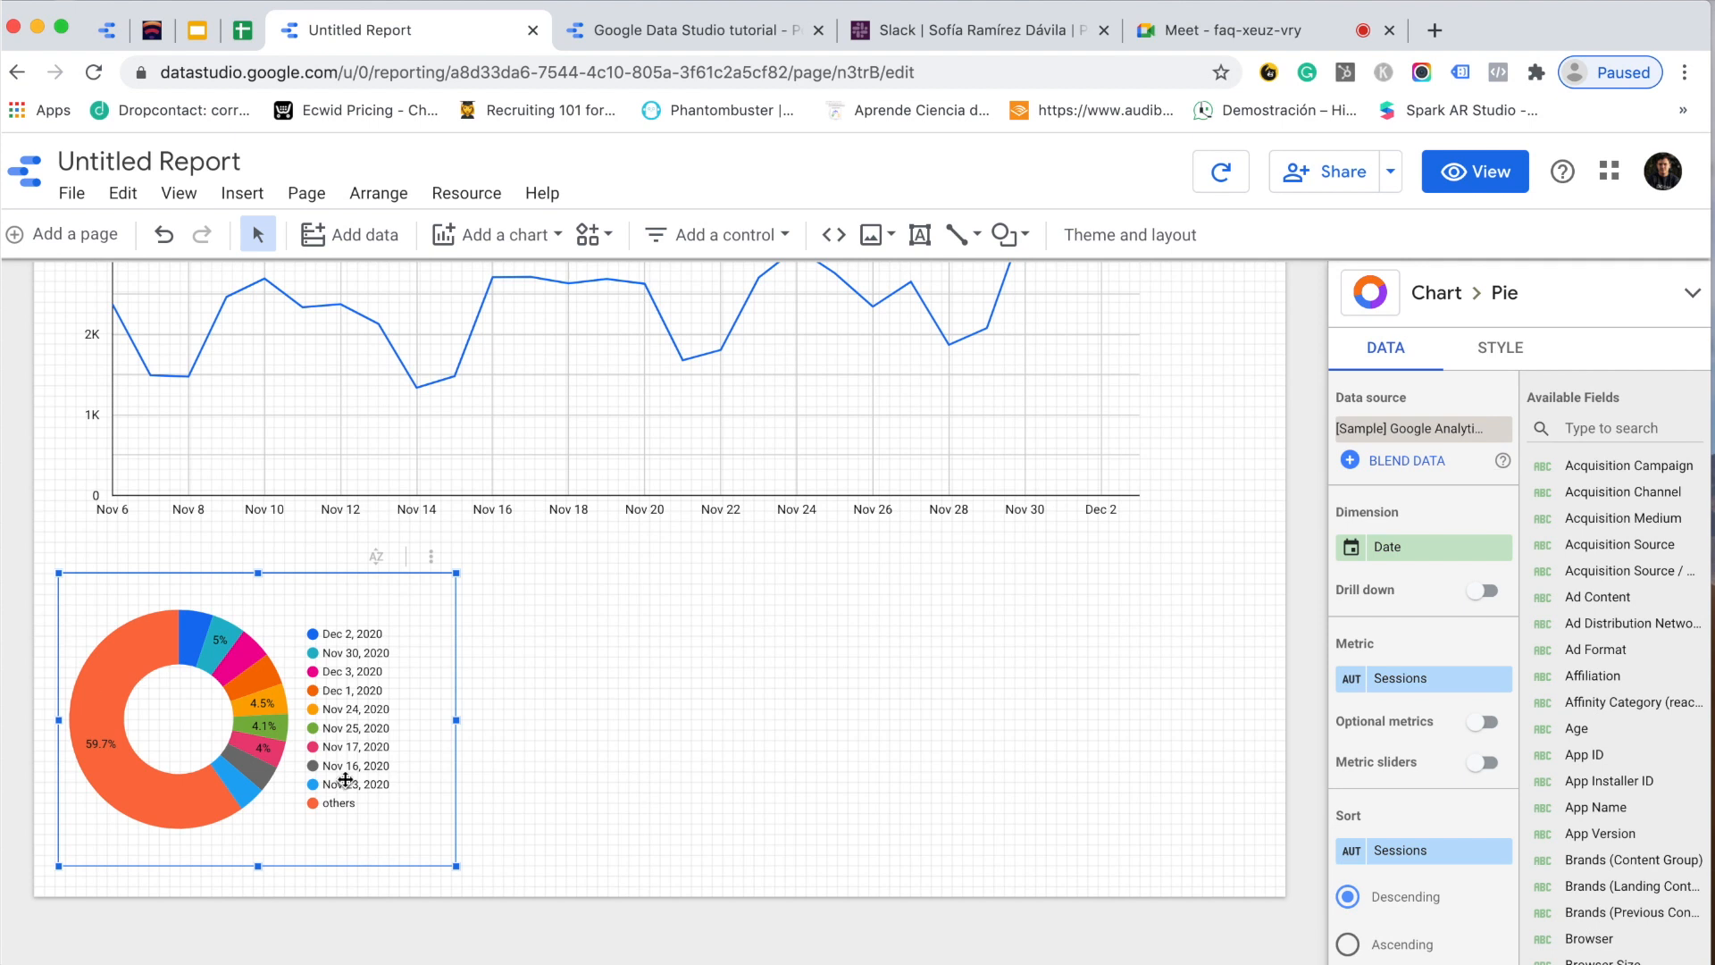
{"action": "left_click", "coordinate": [1389, 549]}
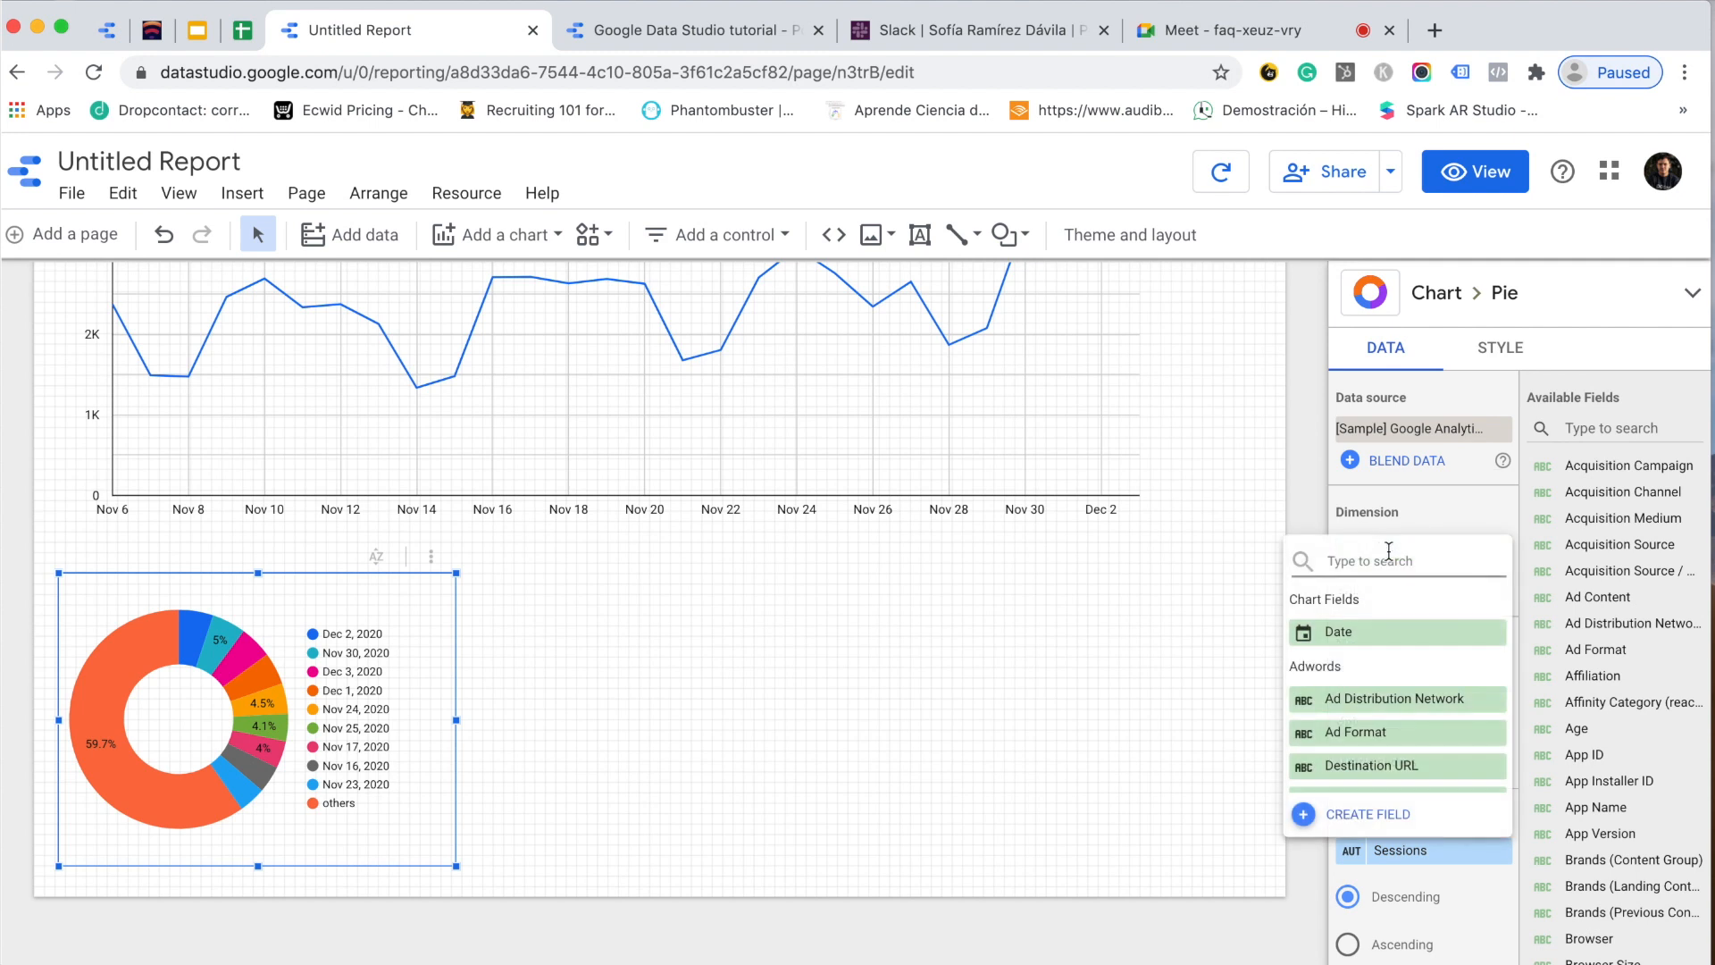
{"action": "type", "text": "device cat"}
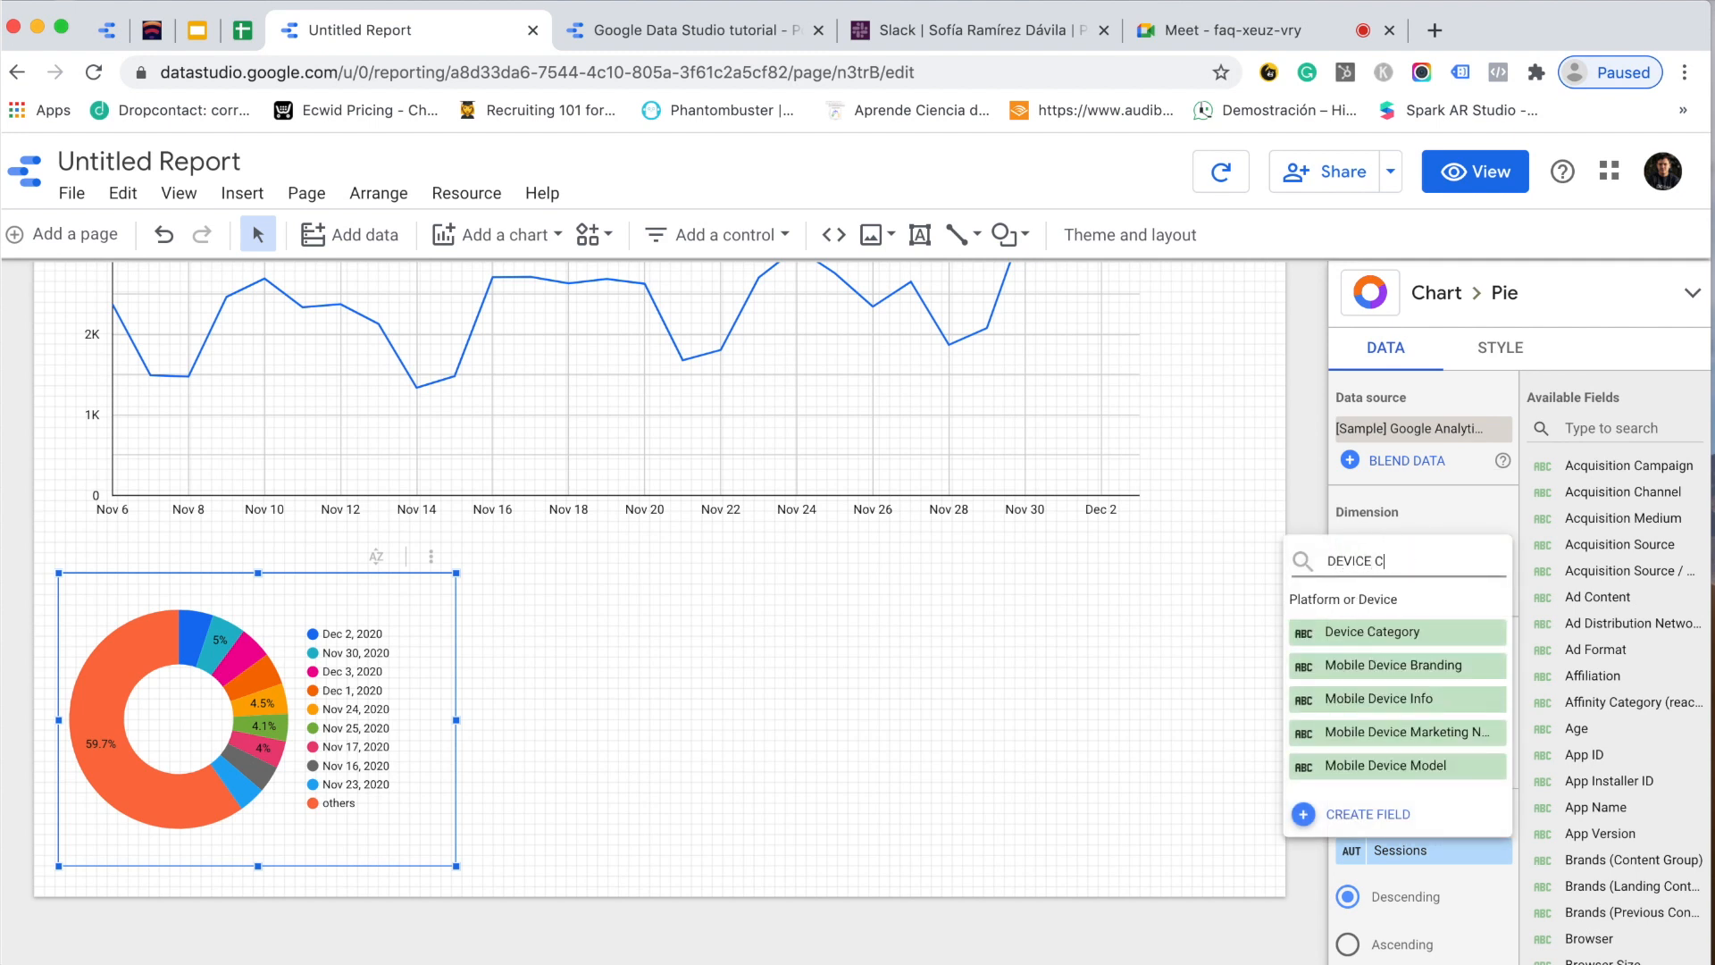
{"action": "left_click", "coordinate": [1380, 633]}
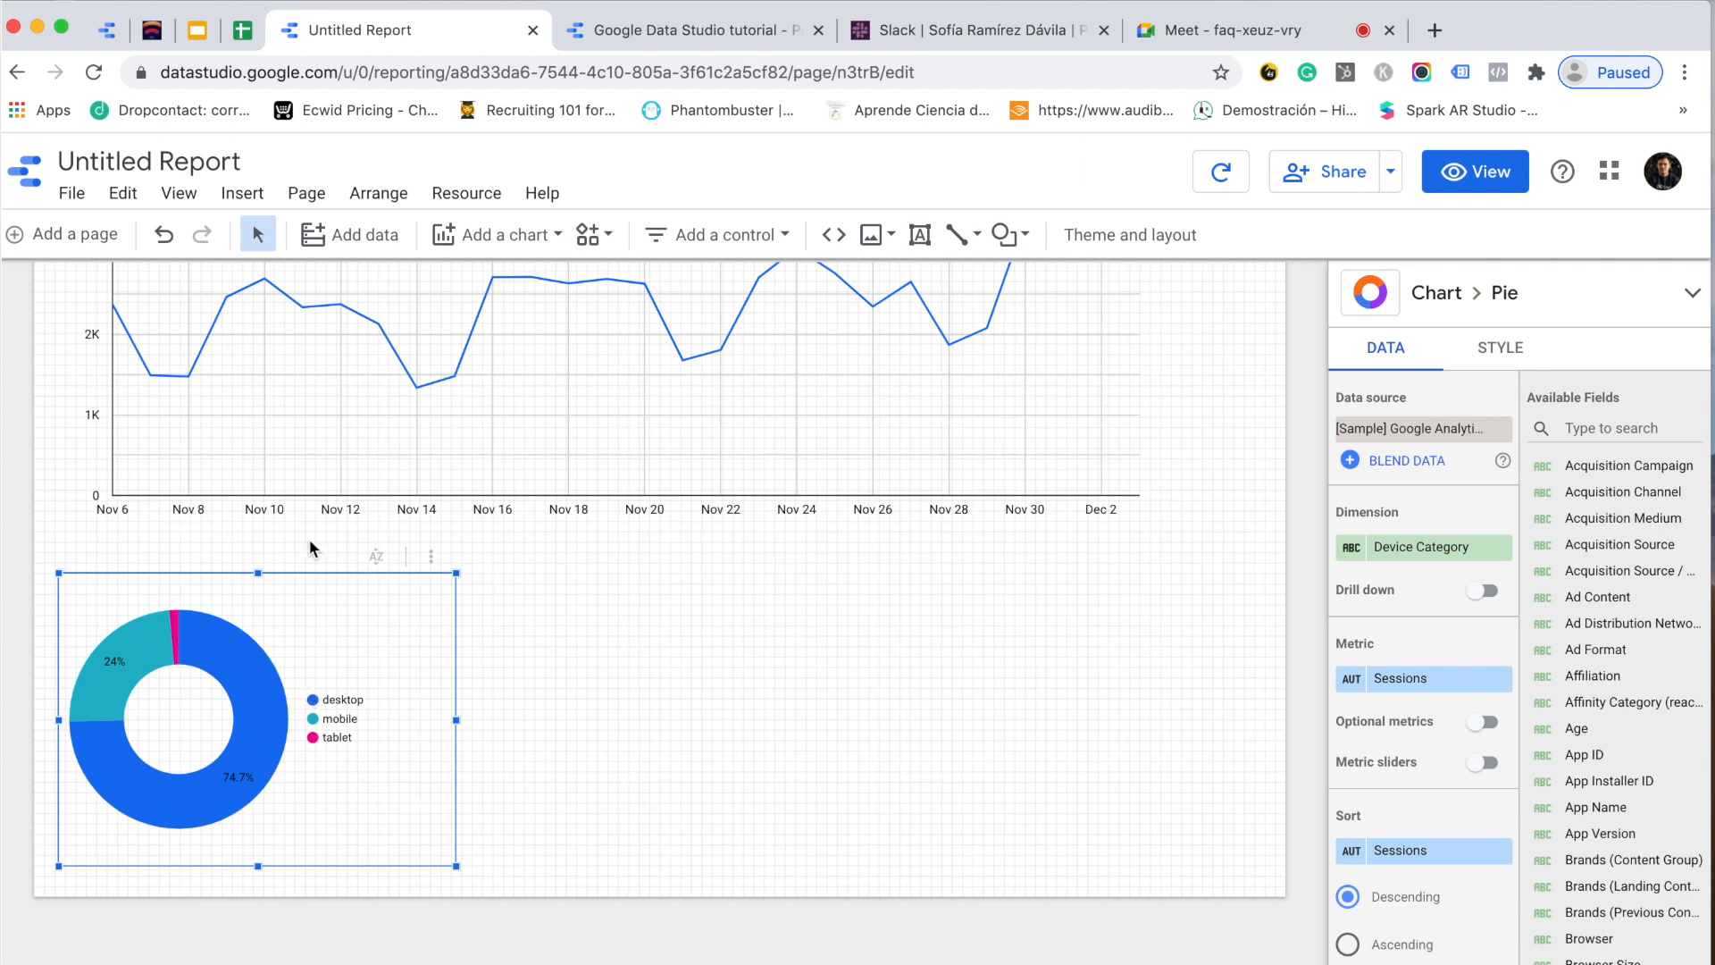
- Insert a stacked column chart beside the donut chart, with Age as its dimension and Gender as its breakdown dimension
{"action": "left_click", "coordinate": [494, 239]}
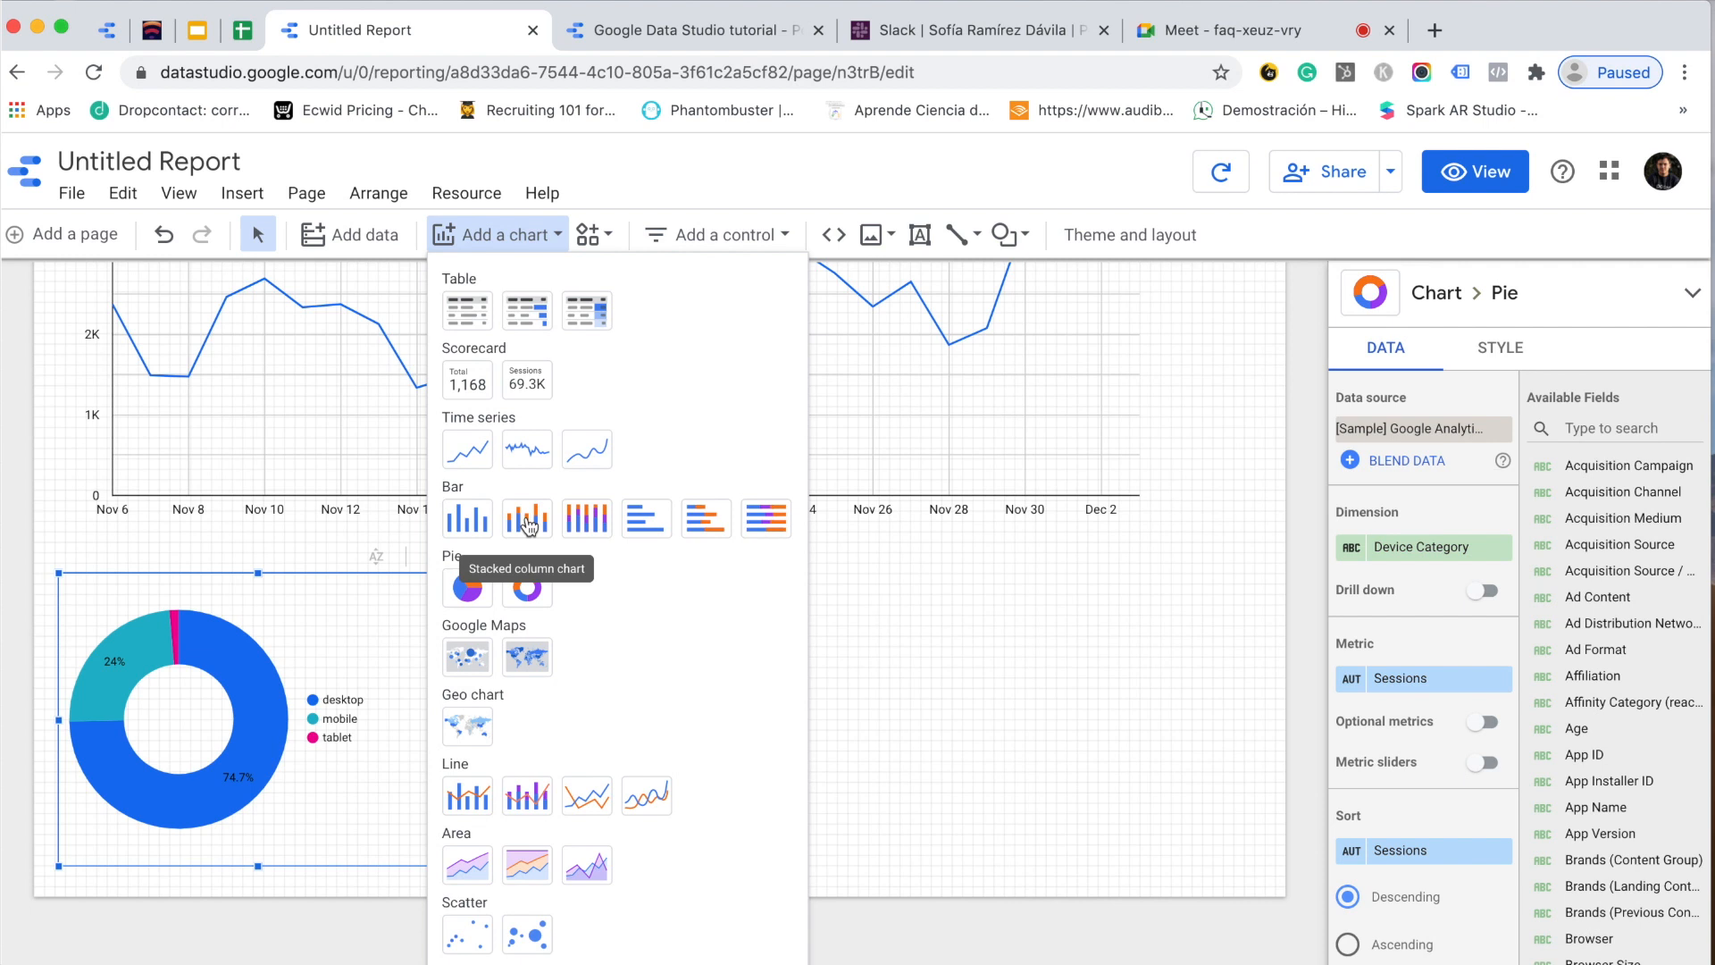
{"action": "left_click", "coordinate": [530, 527]}
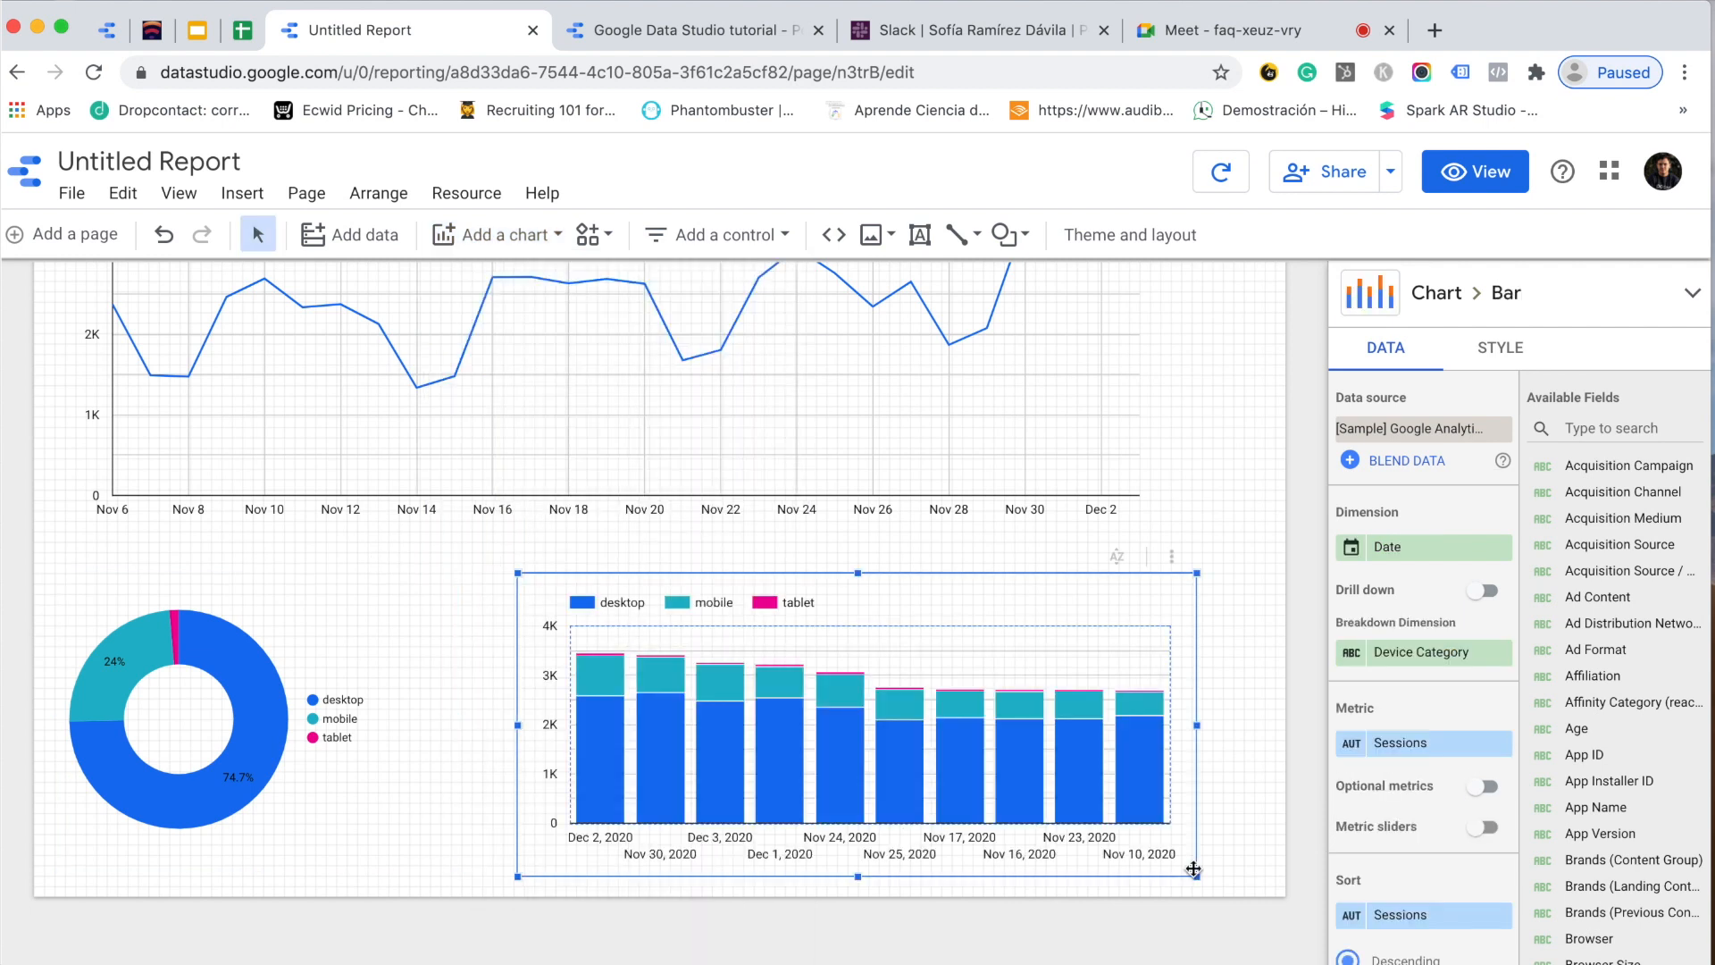
{"action": "left_click", "coordinate": [1424, 551]}
{"action": "type", "text": "AGE"}
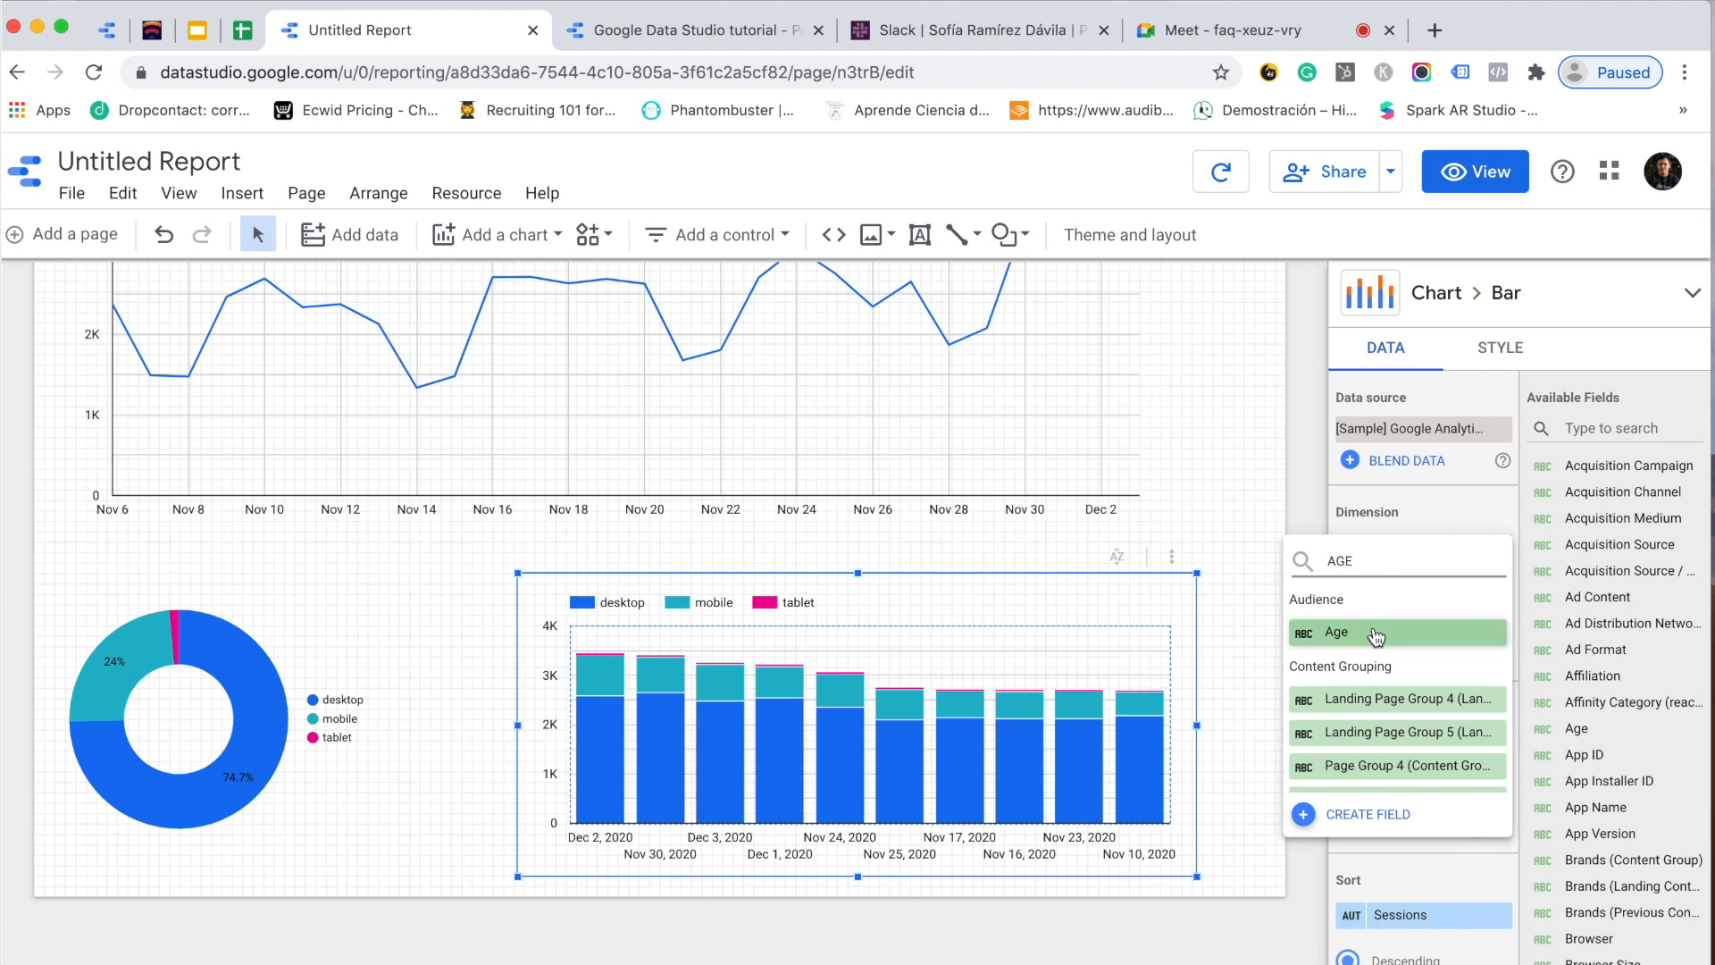
{"action": "left_click", "coordinate": [1376, 634]}
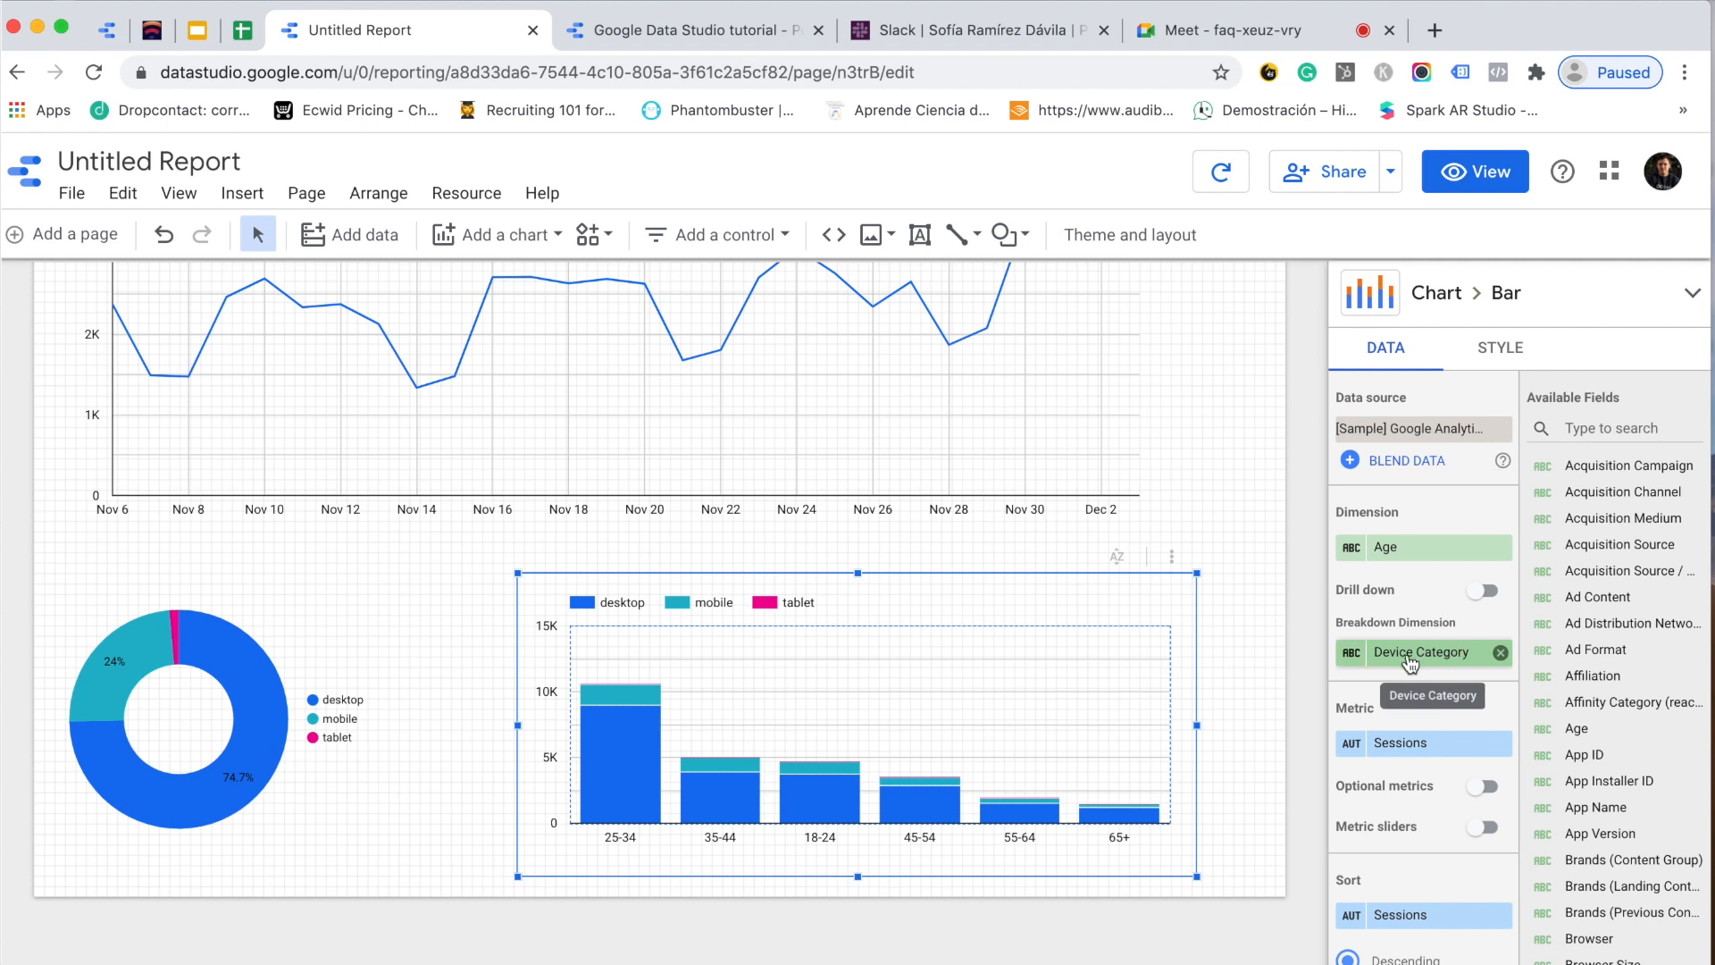
{"action": "left_click", "coordinate": [1452, 657]}
{"action": "type", "text": "gender"}
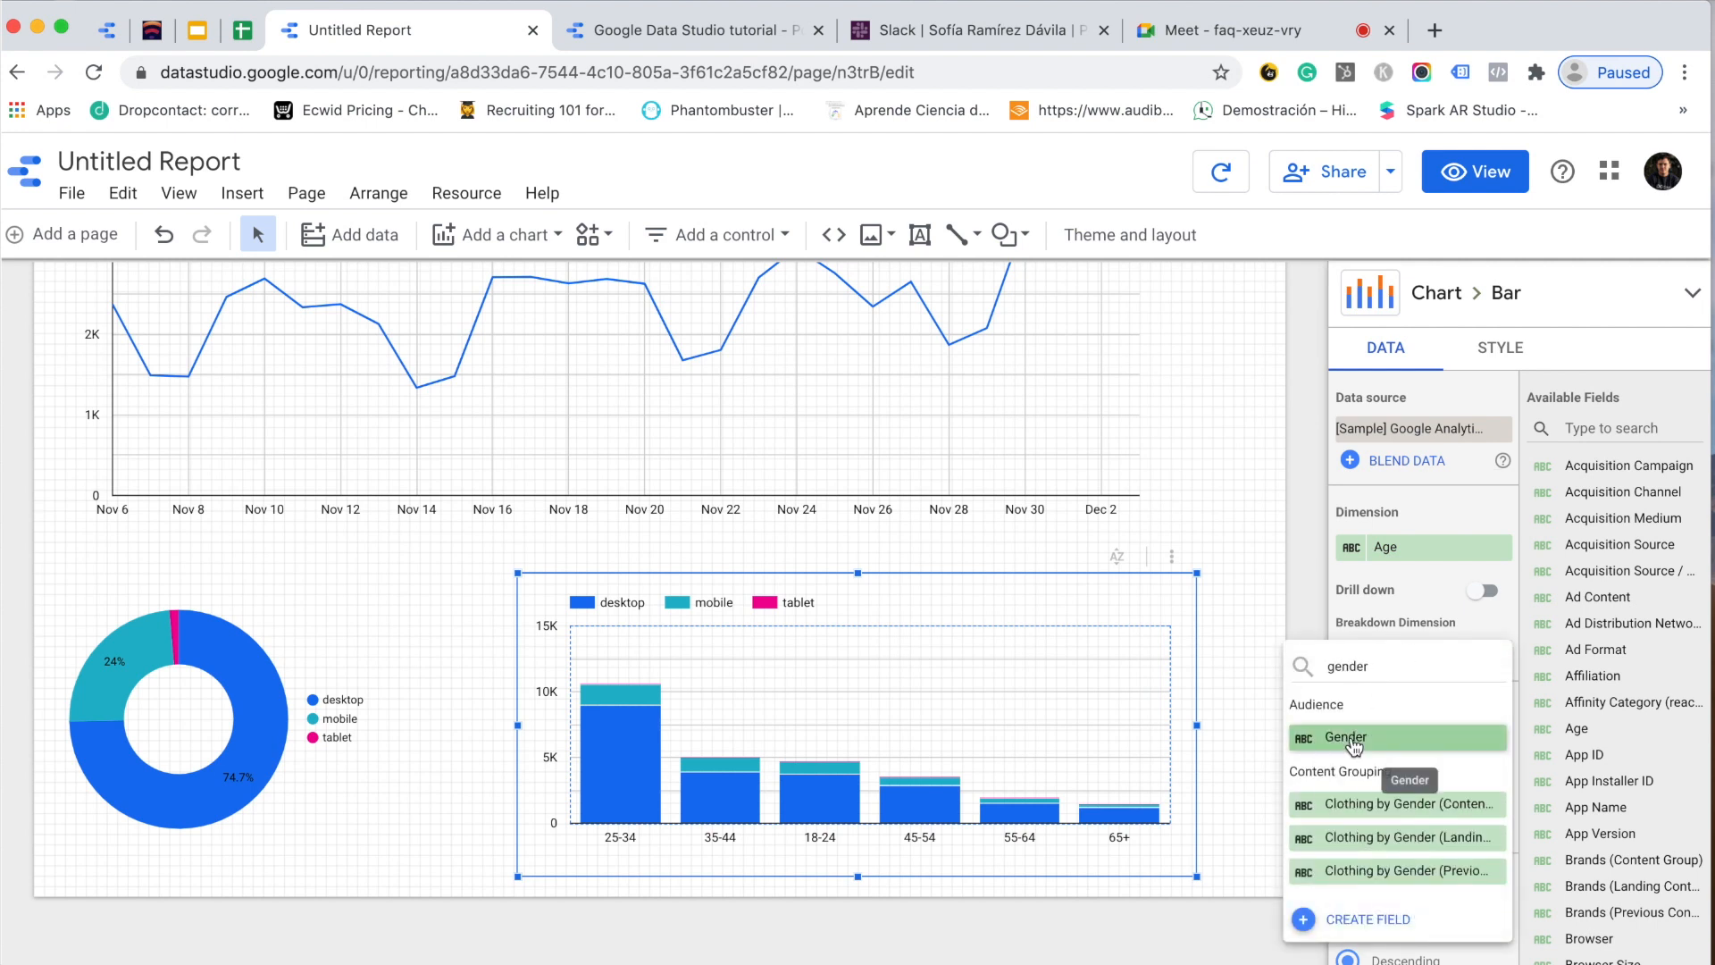
{"action": "left_click", "coordinate": [1354, 741]}
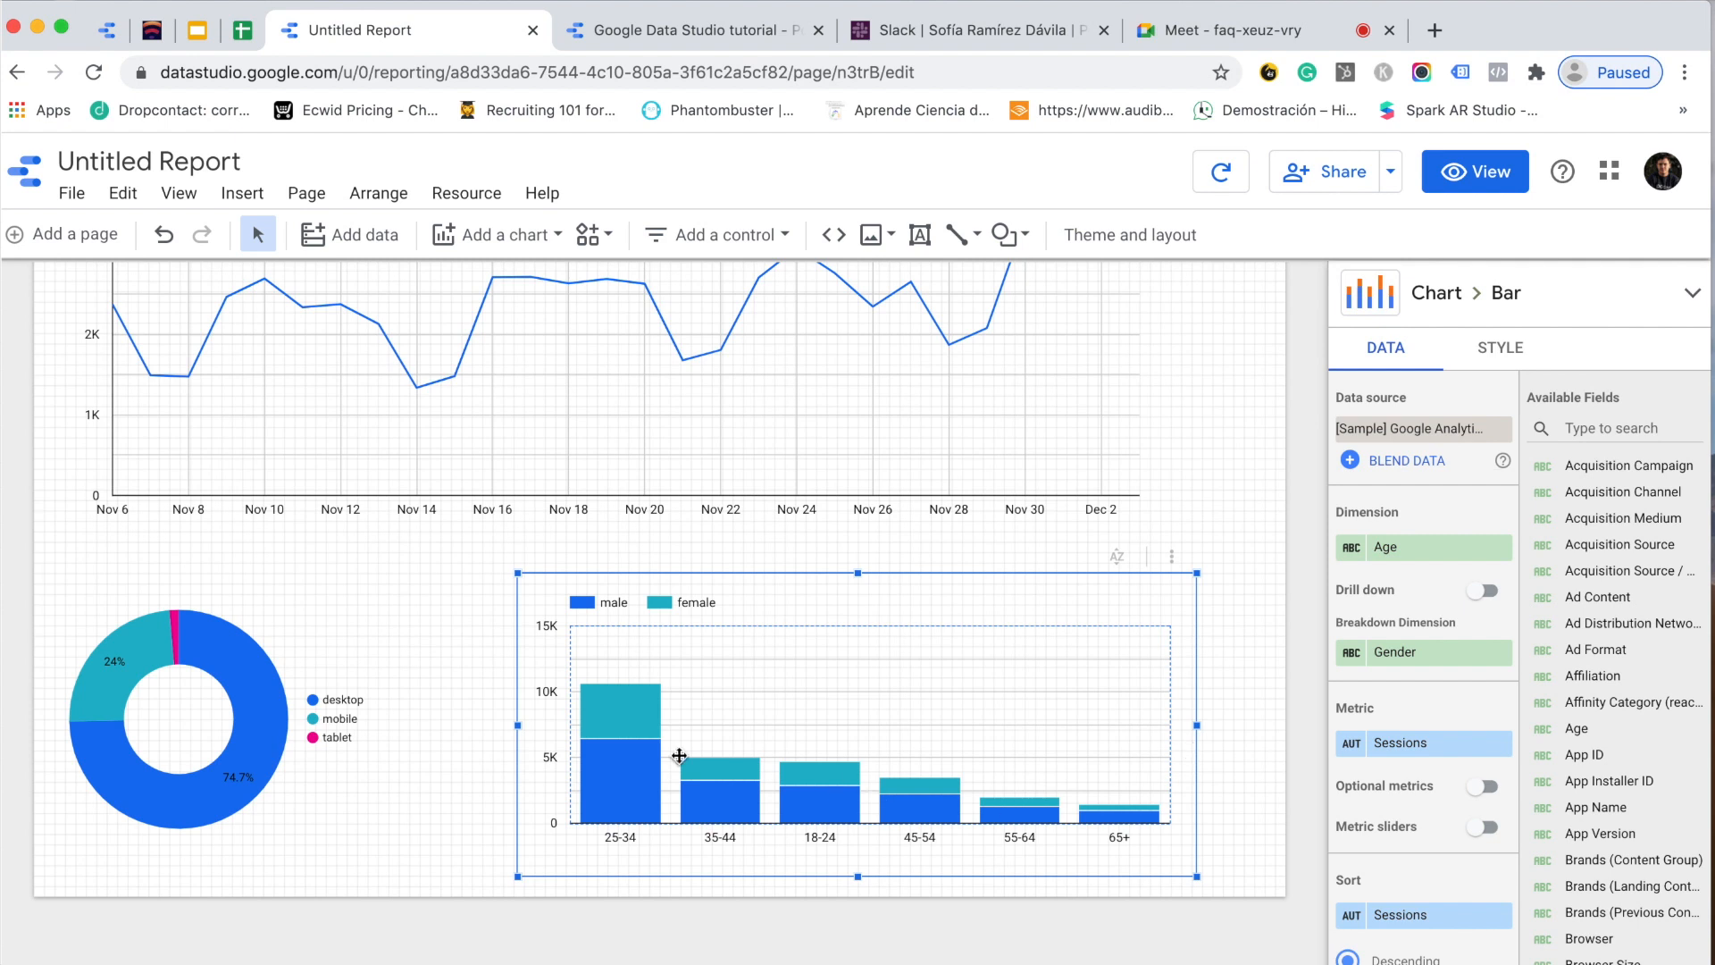
- Sort the stacked column chart by Age in ascending order
{"action": "scroll", "coordinate": [1488, 873], "scroll_direction": "down", "scroll_amount": 2}
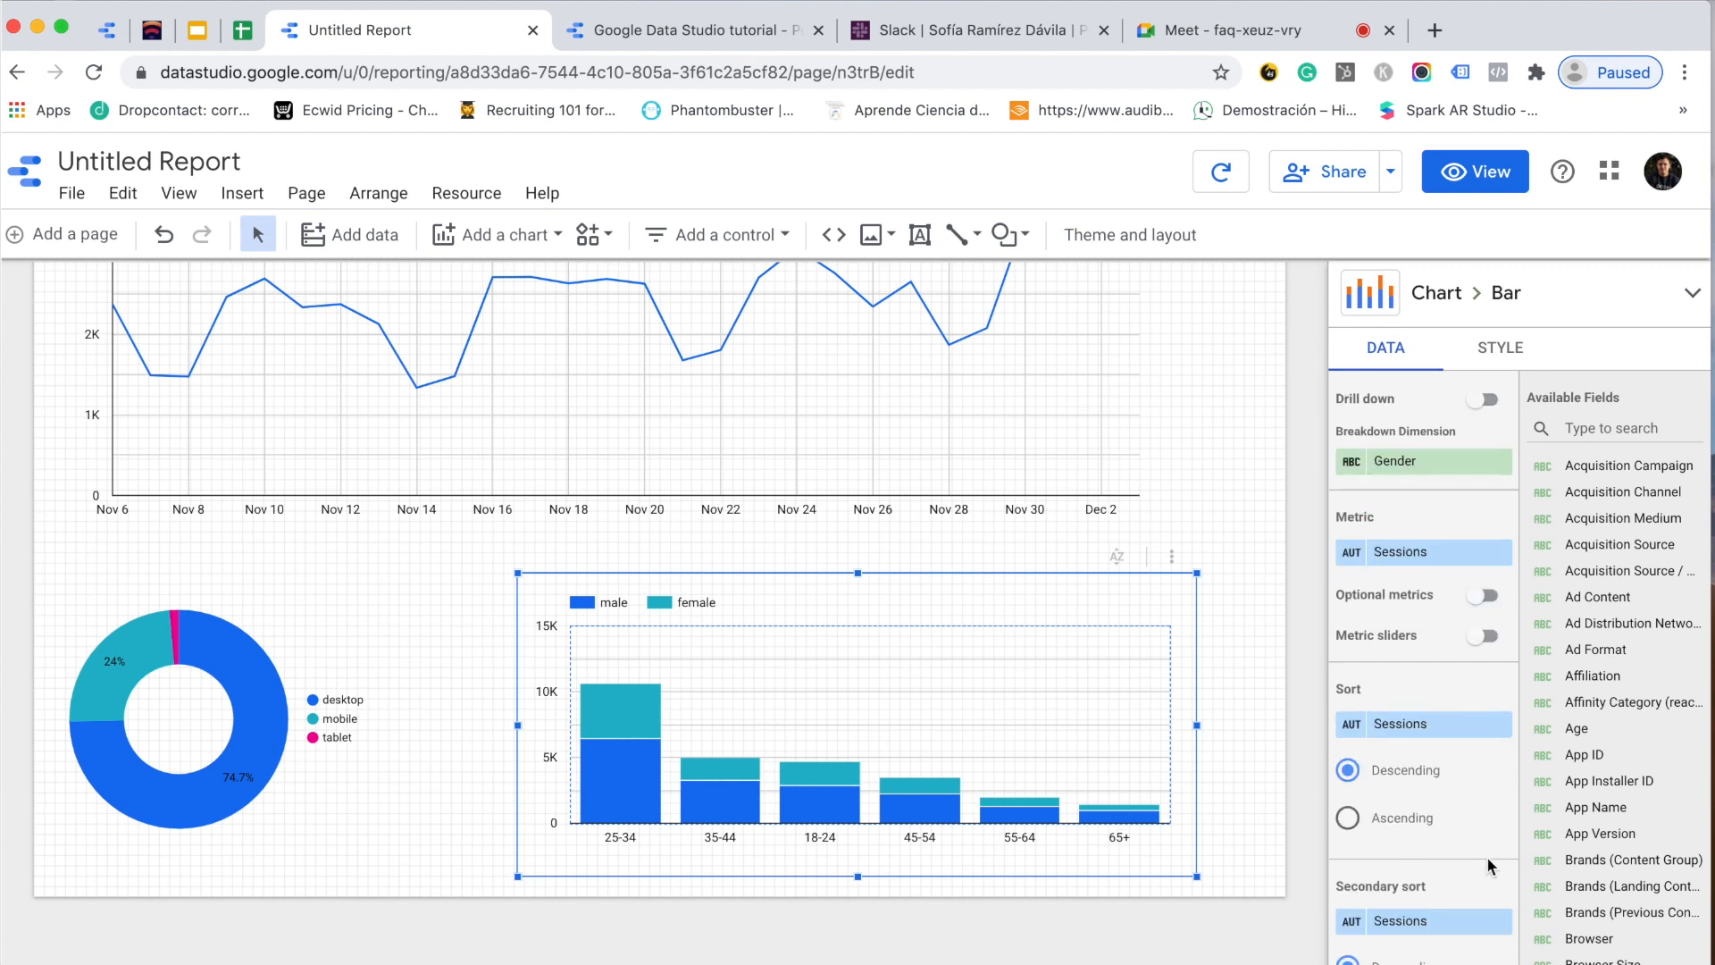
{"action": "left_click", "coordinate": [1423, 726]}
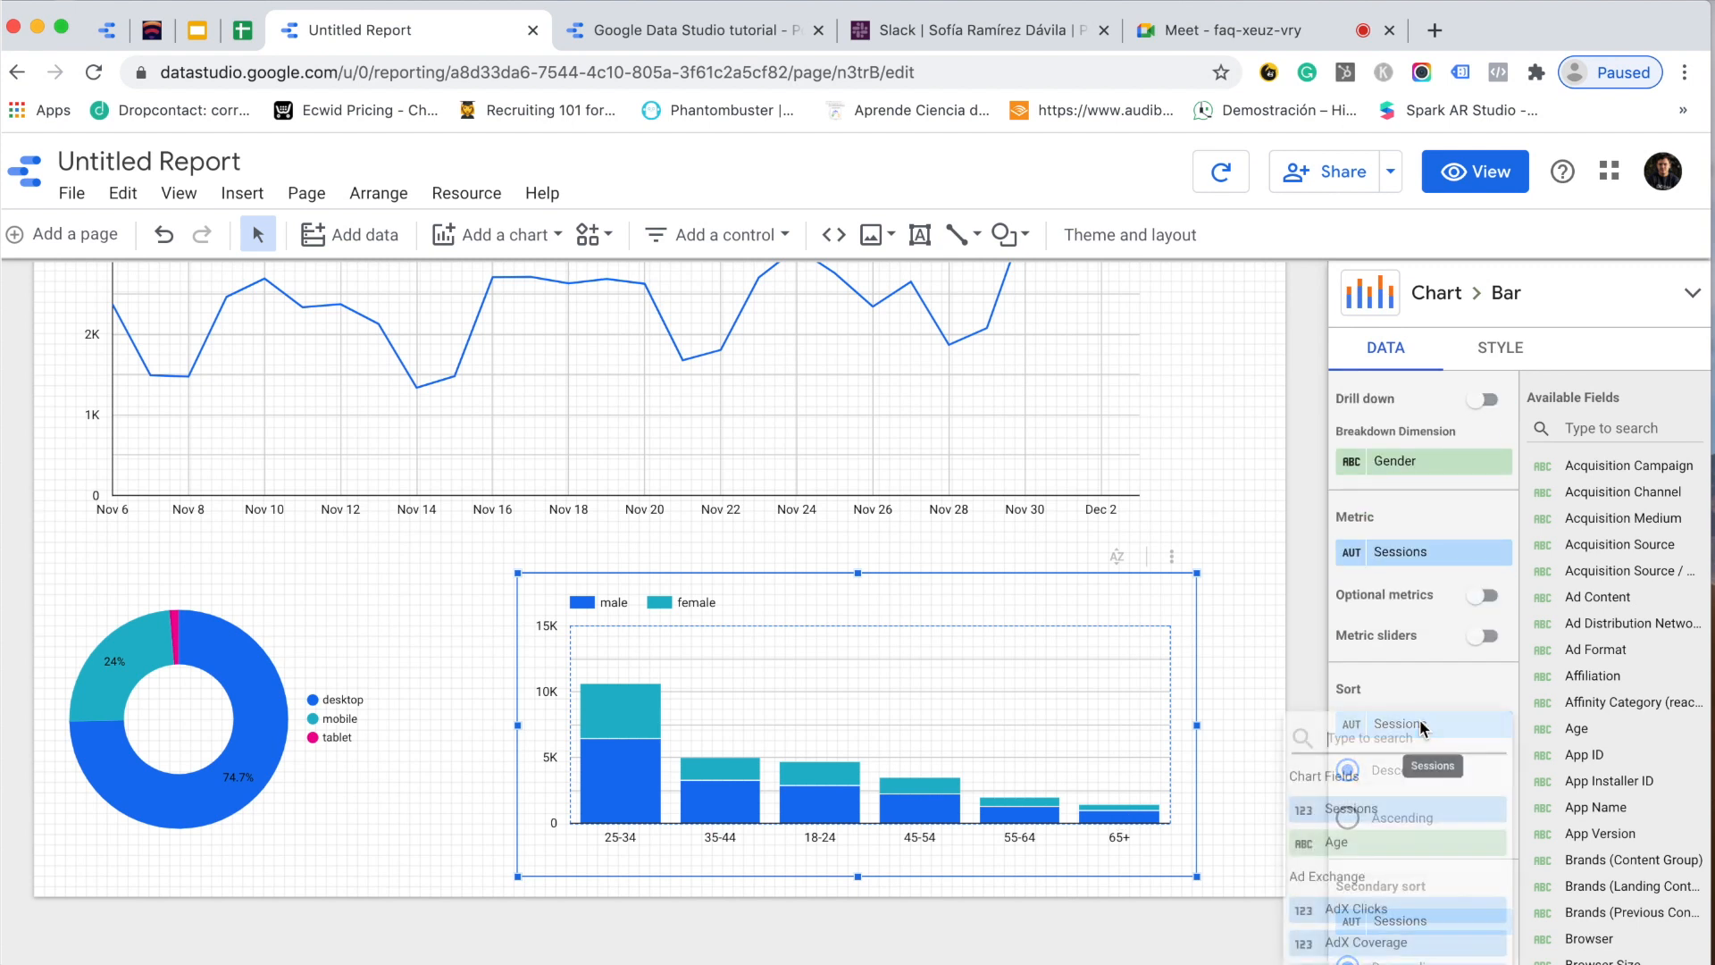
{"action": "left_click", "coordinate": [1371, 843]}
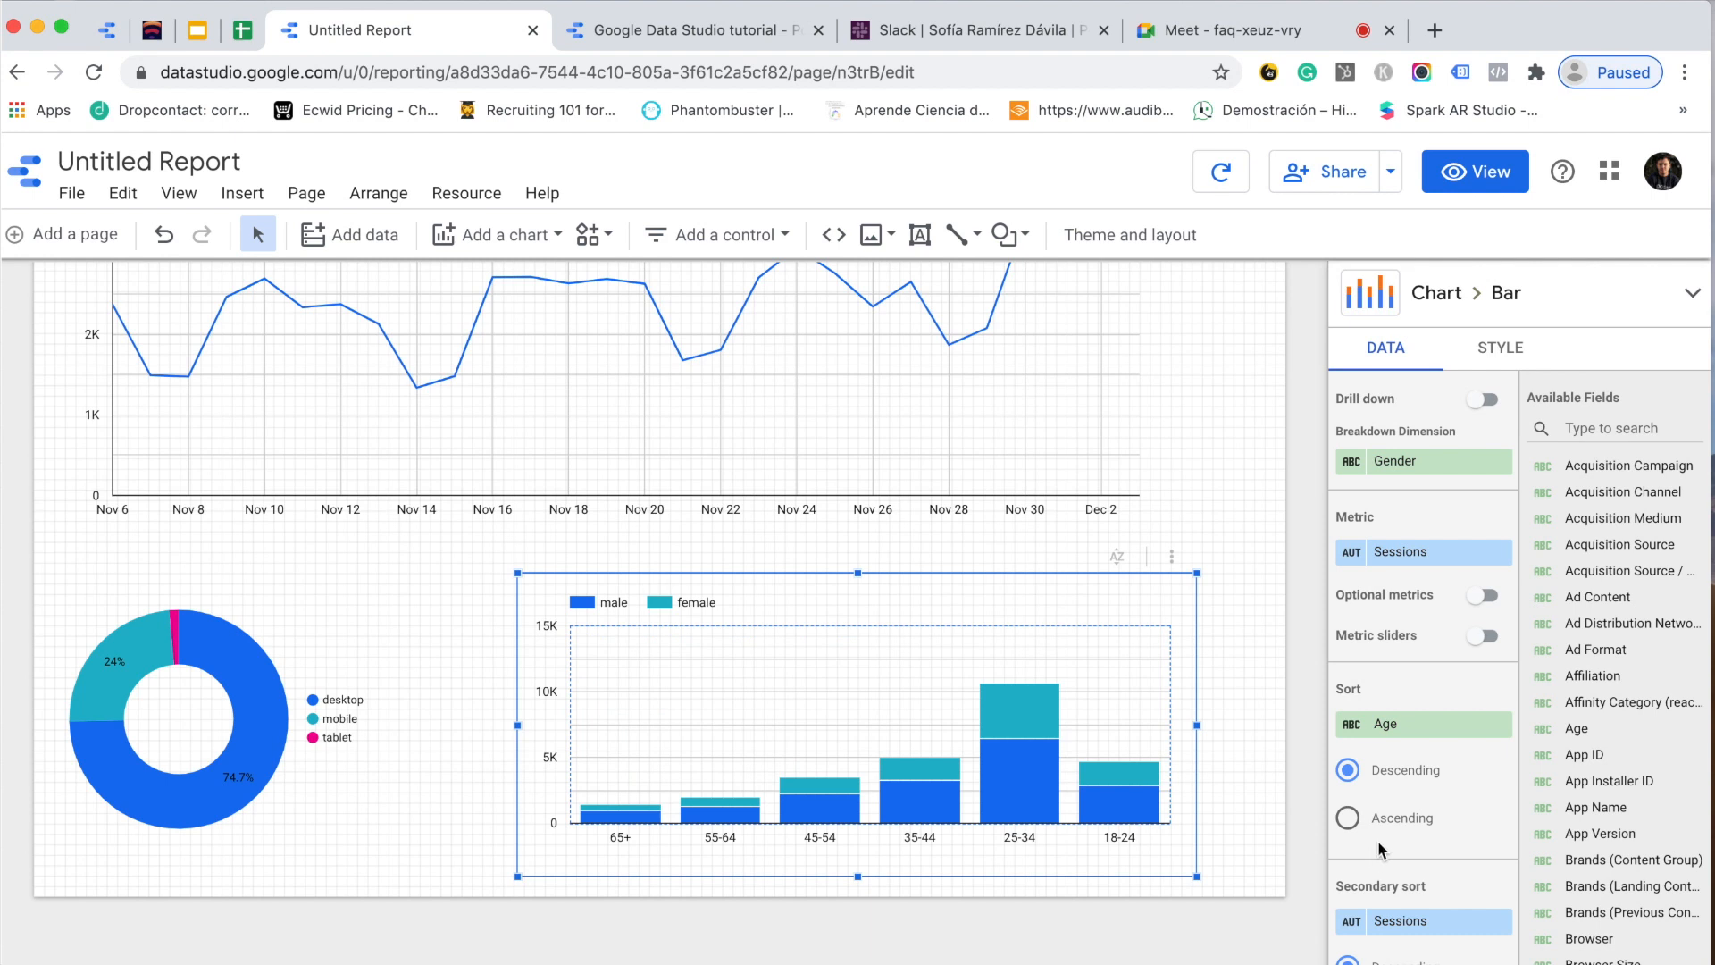
{"action": "left_click", "coordinate": [1348, 818]}
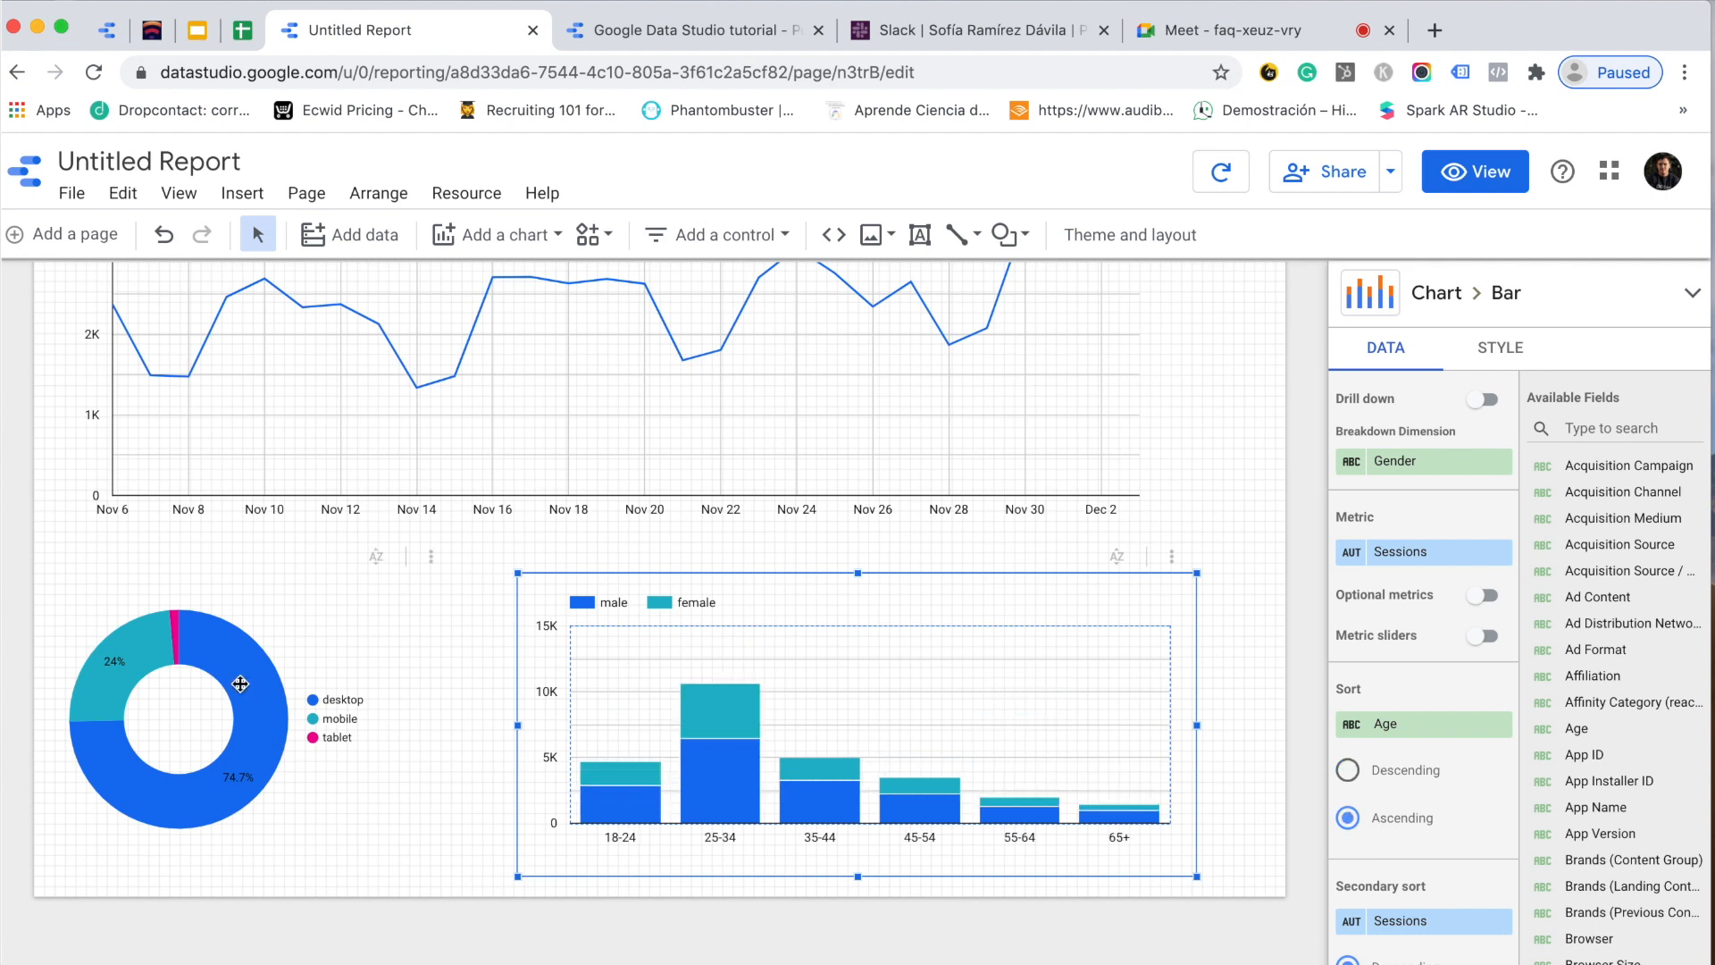
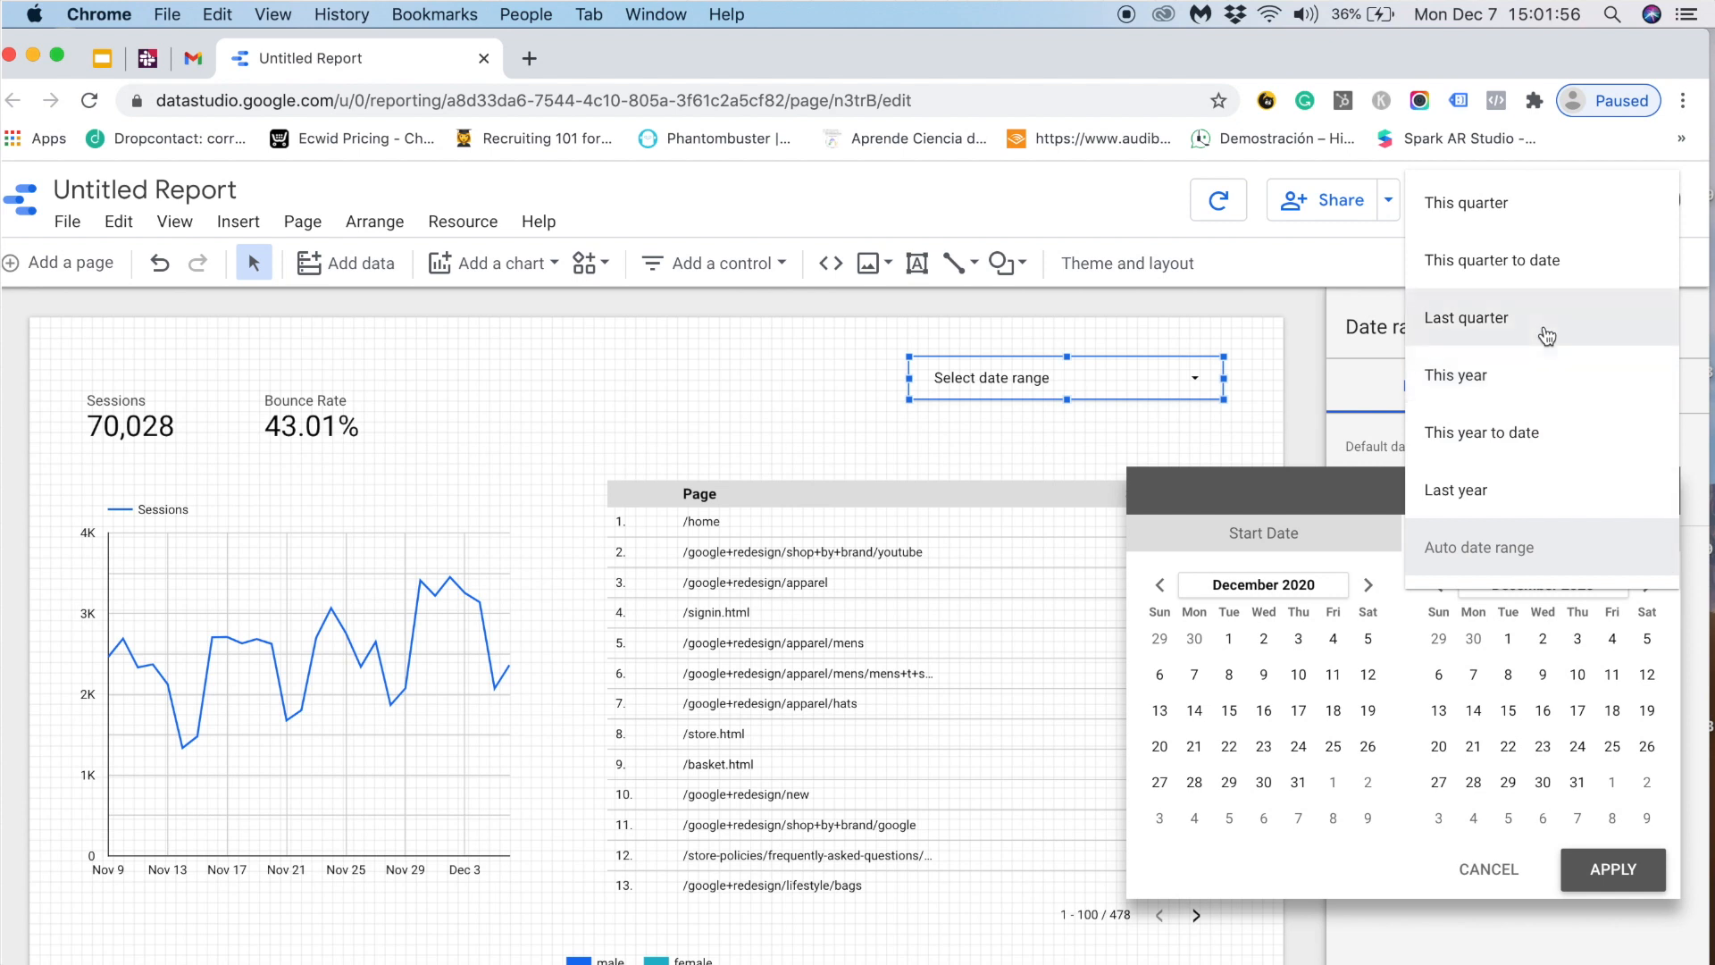
- Set the date range control's default range to This month to date, including today, and apply it
{"action": "scroll", "coordinate": [1541, 376], "scroll_direction": "up", "scroll_amount": 7}
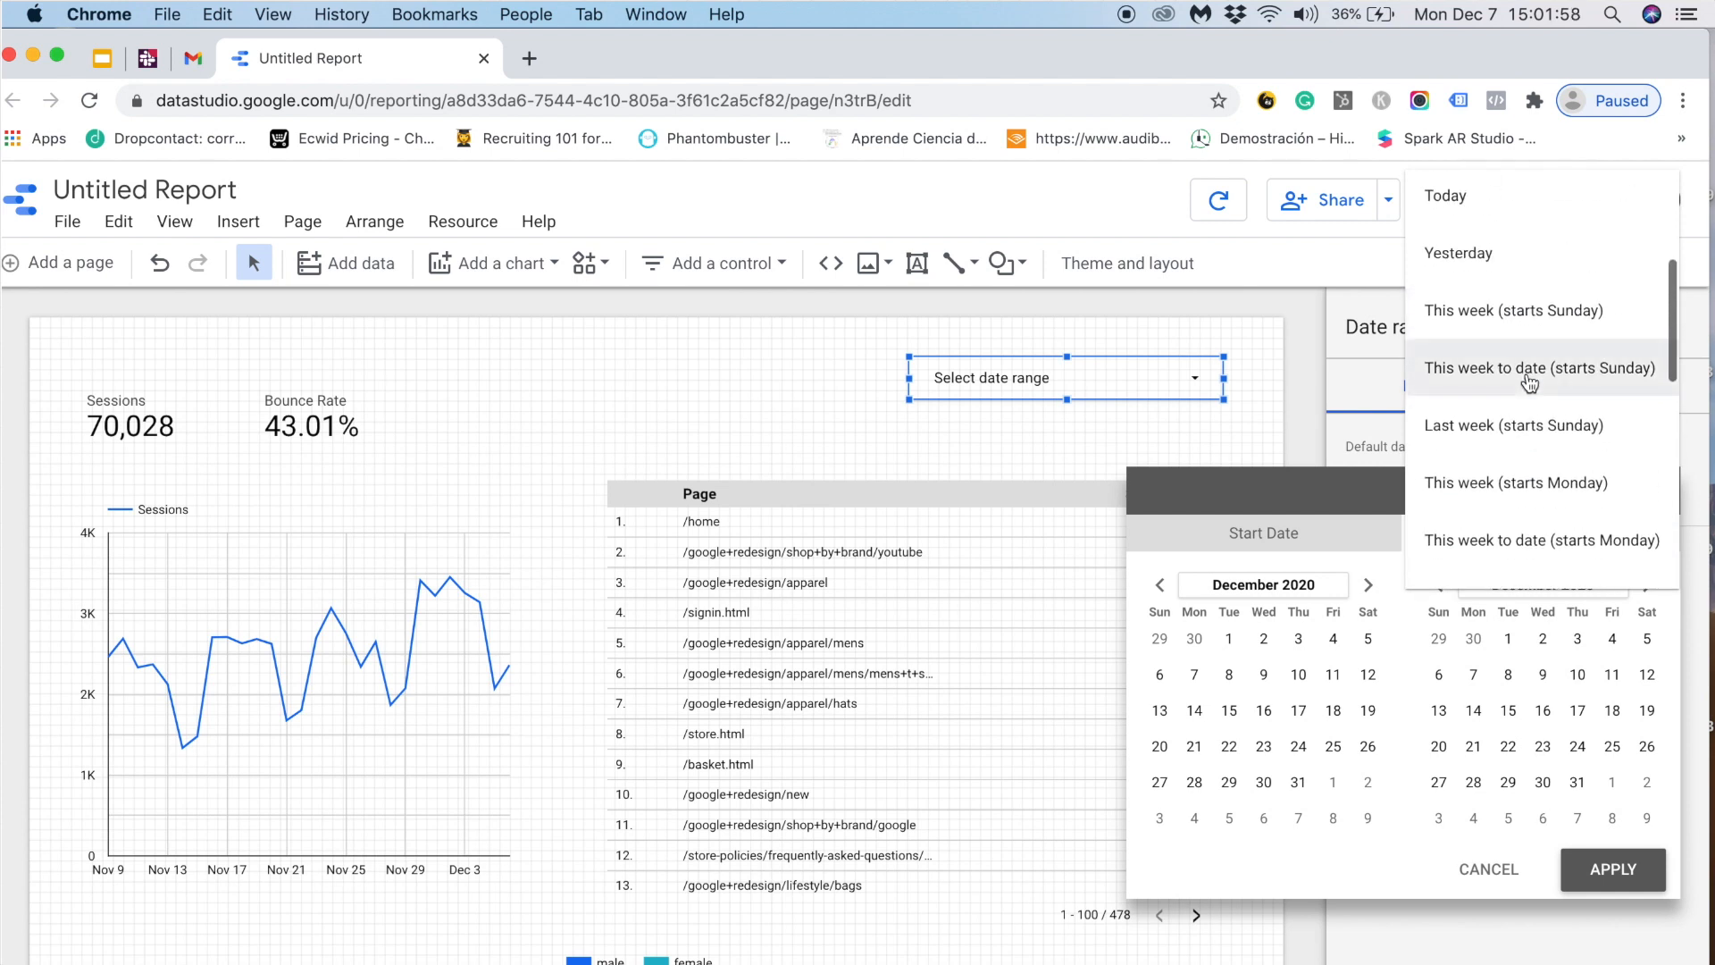
{"action": "scroll", "coordinate": [1531, 384], "scroll_direction": "down", "scroll_amount": 2}
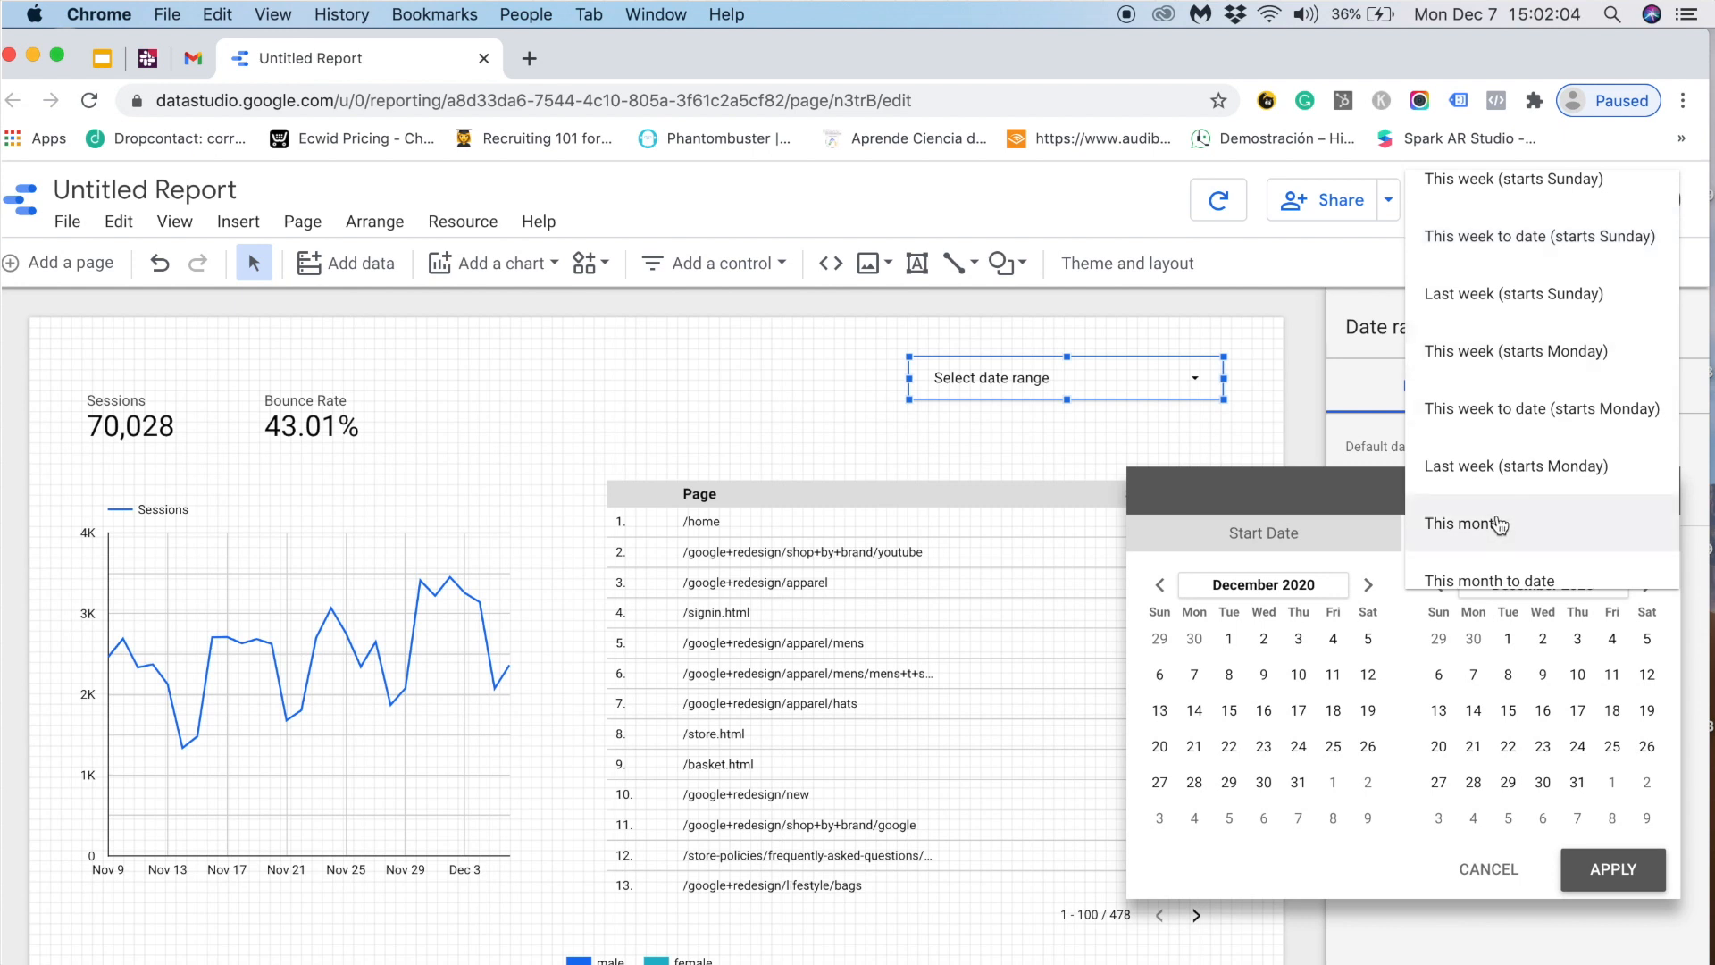
{"action": "scroll", "coordinate": [1510, 527], "scroll_direction": "down", "scroll_amount": 3}
{"action": "left_click", "coordinate": [1528, 451]}
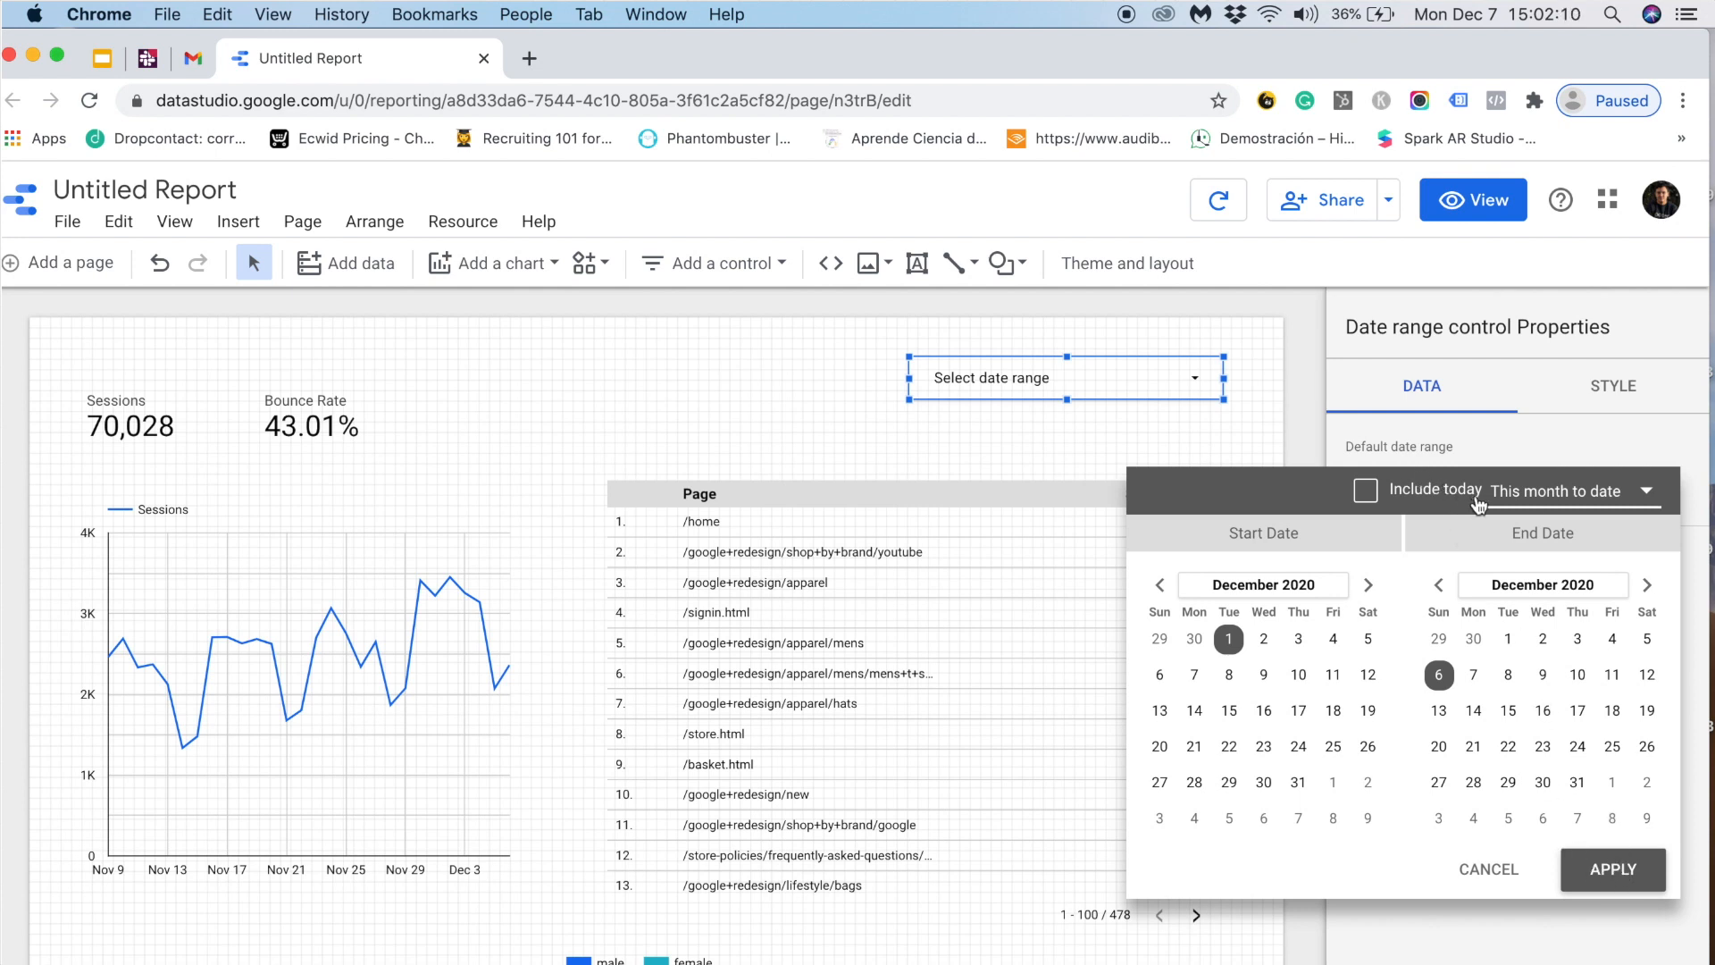
{"action": "left_click", "coordinate": [1364, 489]}
{"action": "left_click", "coordinate": [1599, 872]}
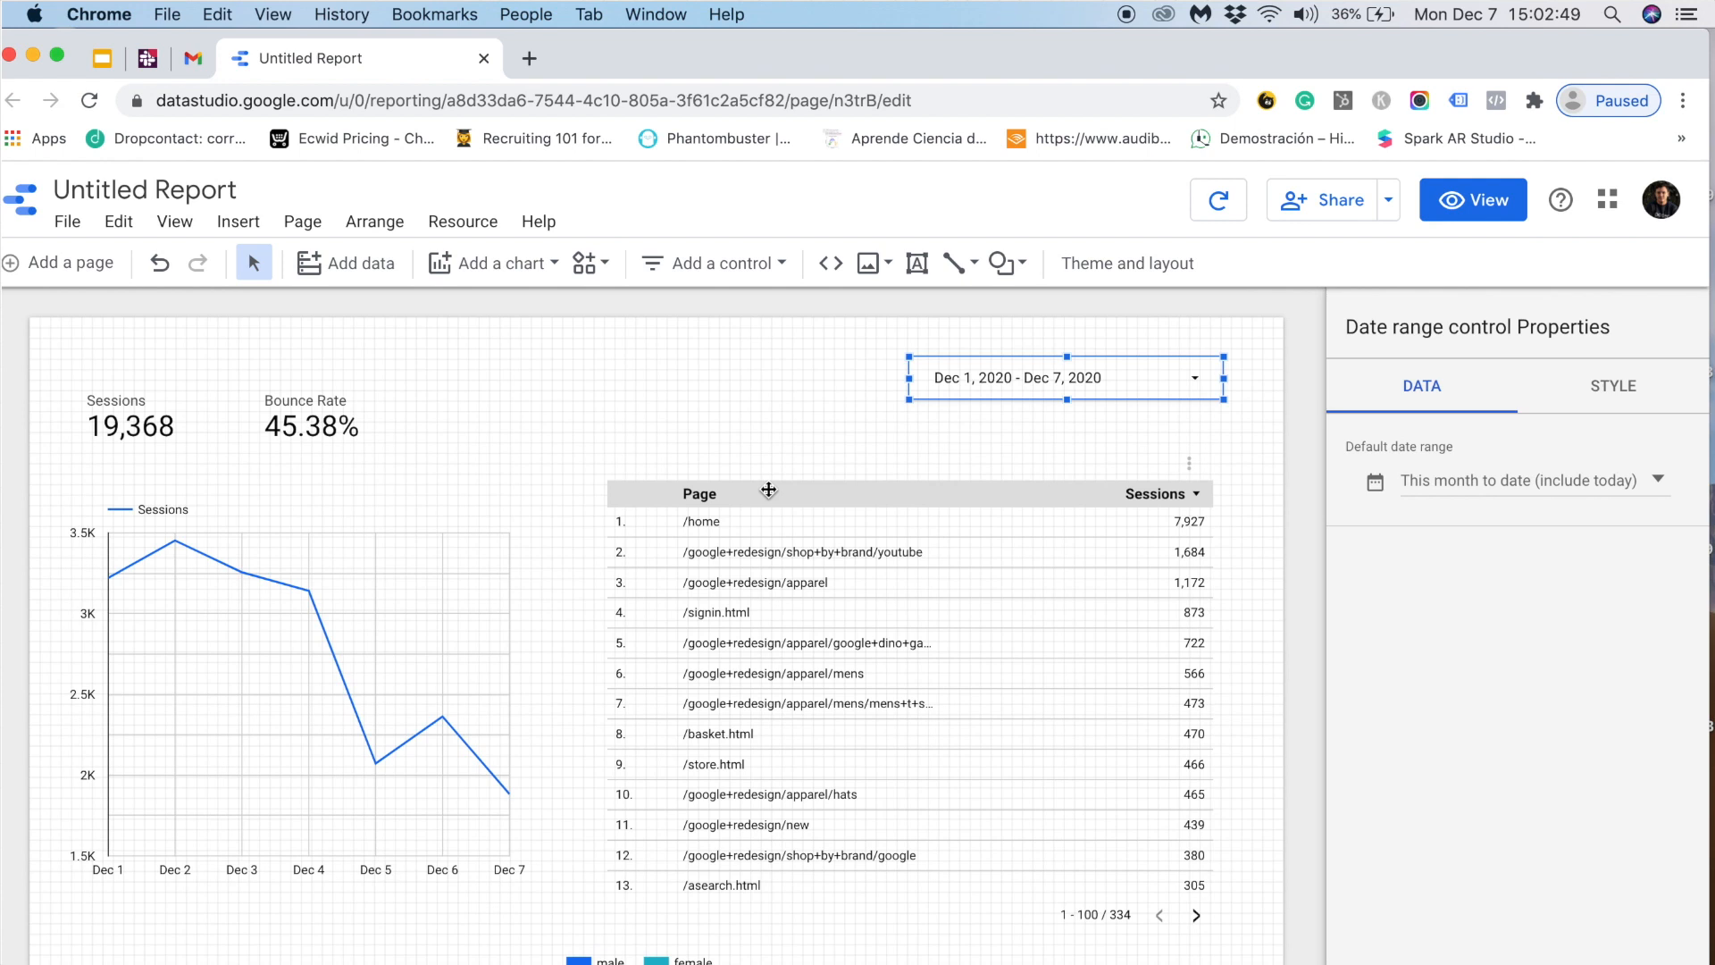
- Set the comparison date range of the Sessions scorecard to Previous period and apply it
{"action": "left_click", "coordinate": [134, 416]}
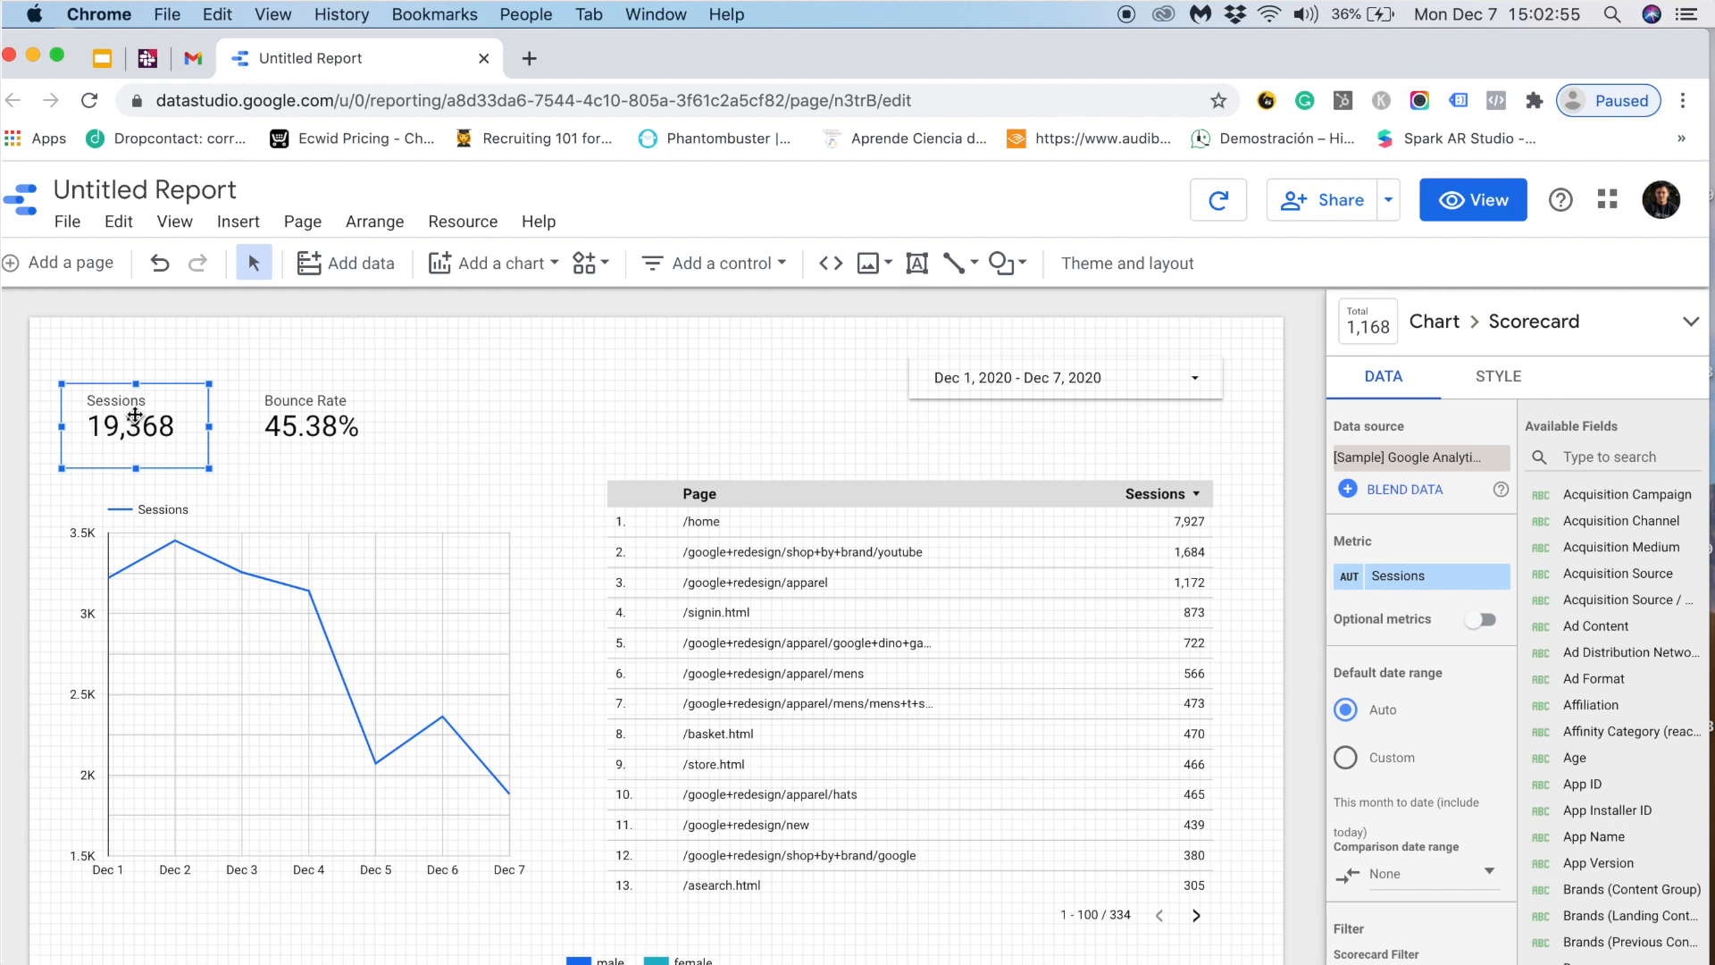
{"action": "scroll", "coordinate": [1411, 815], "scroll_direction": "down", "scroll_amount": 4}
{"action": "scroll", "coordinate": [1410, 812], "scroll_direction": "up", "scroll_amount": 2}
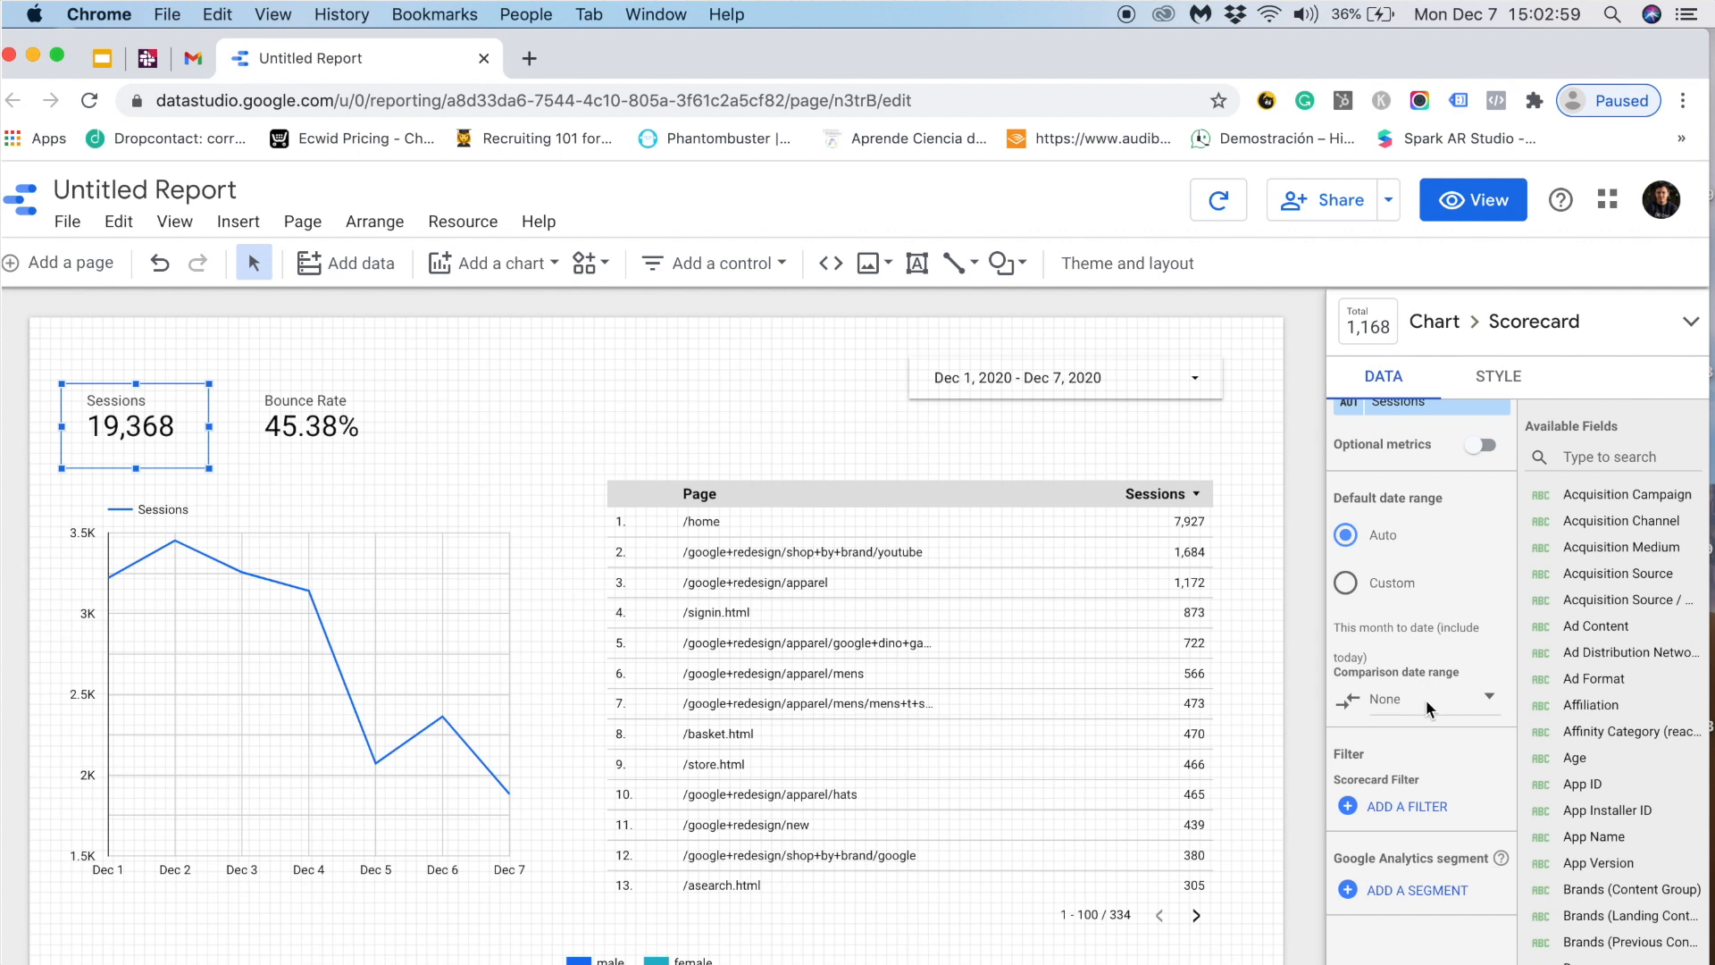
{"action": "left_click", "coordinate": [1426, 700]}
{"action": "left_click", "coordinate": [1453, 601]}
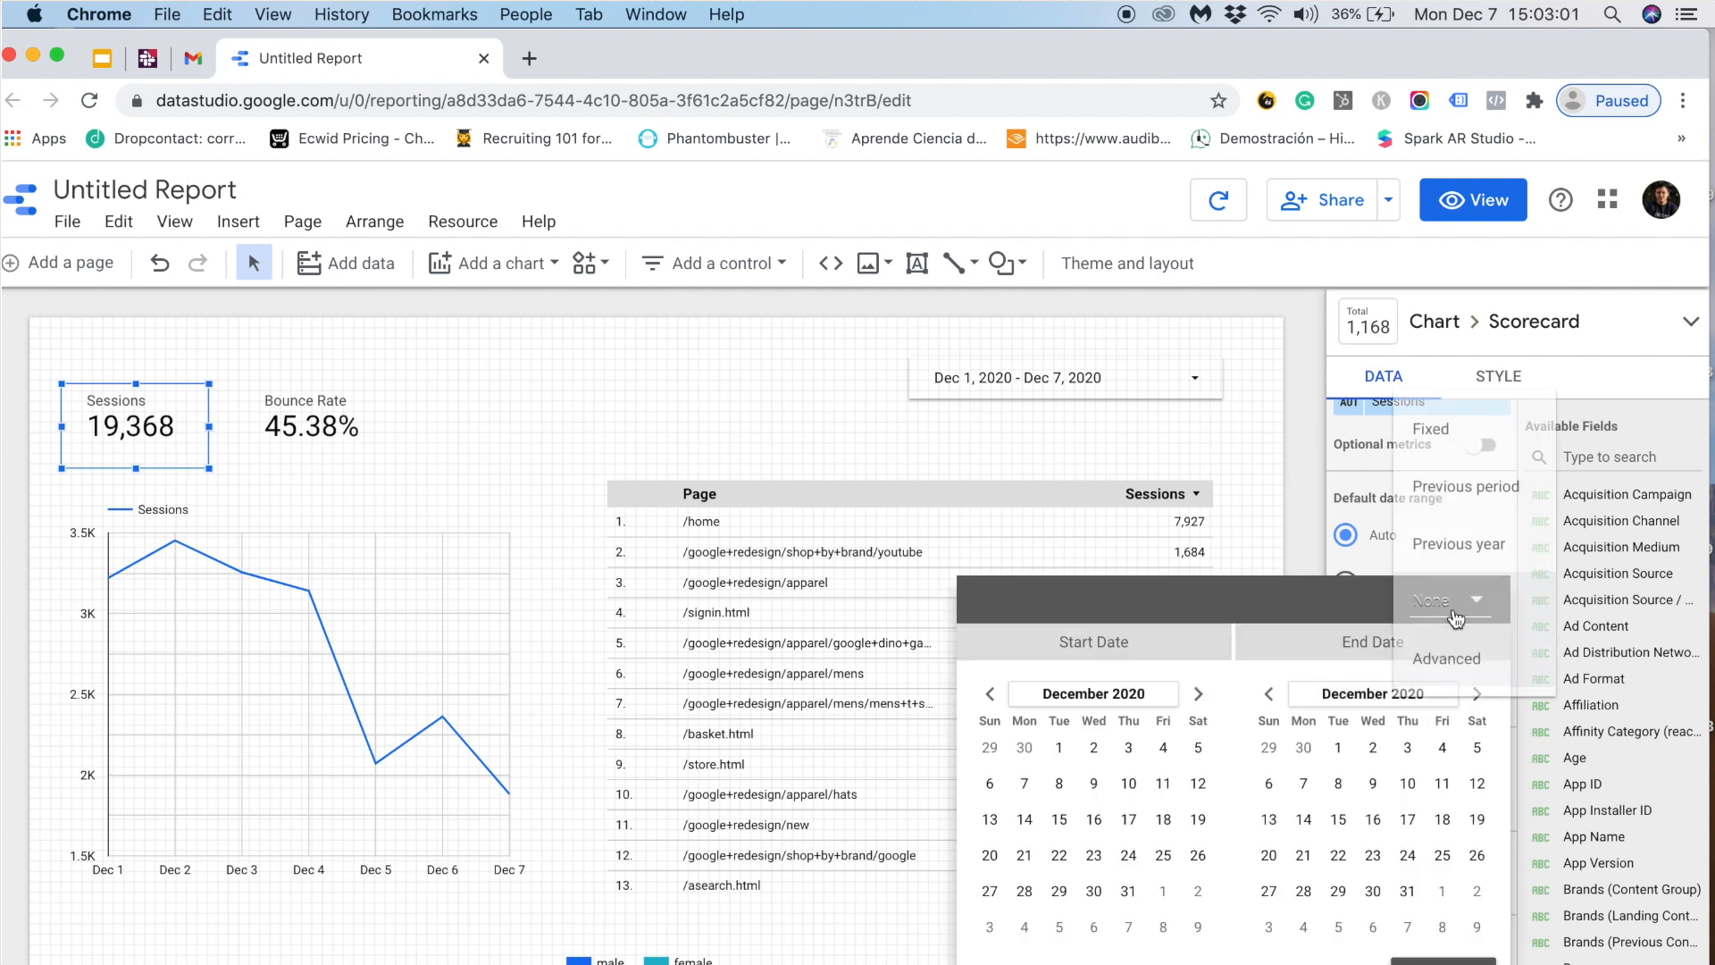
{"action": "left_click", "coordinate": [1487, 499]}
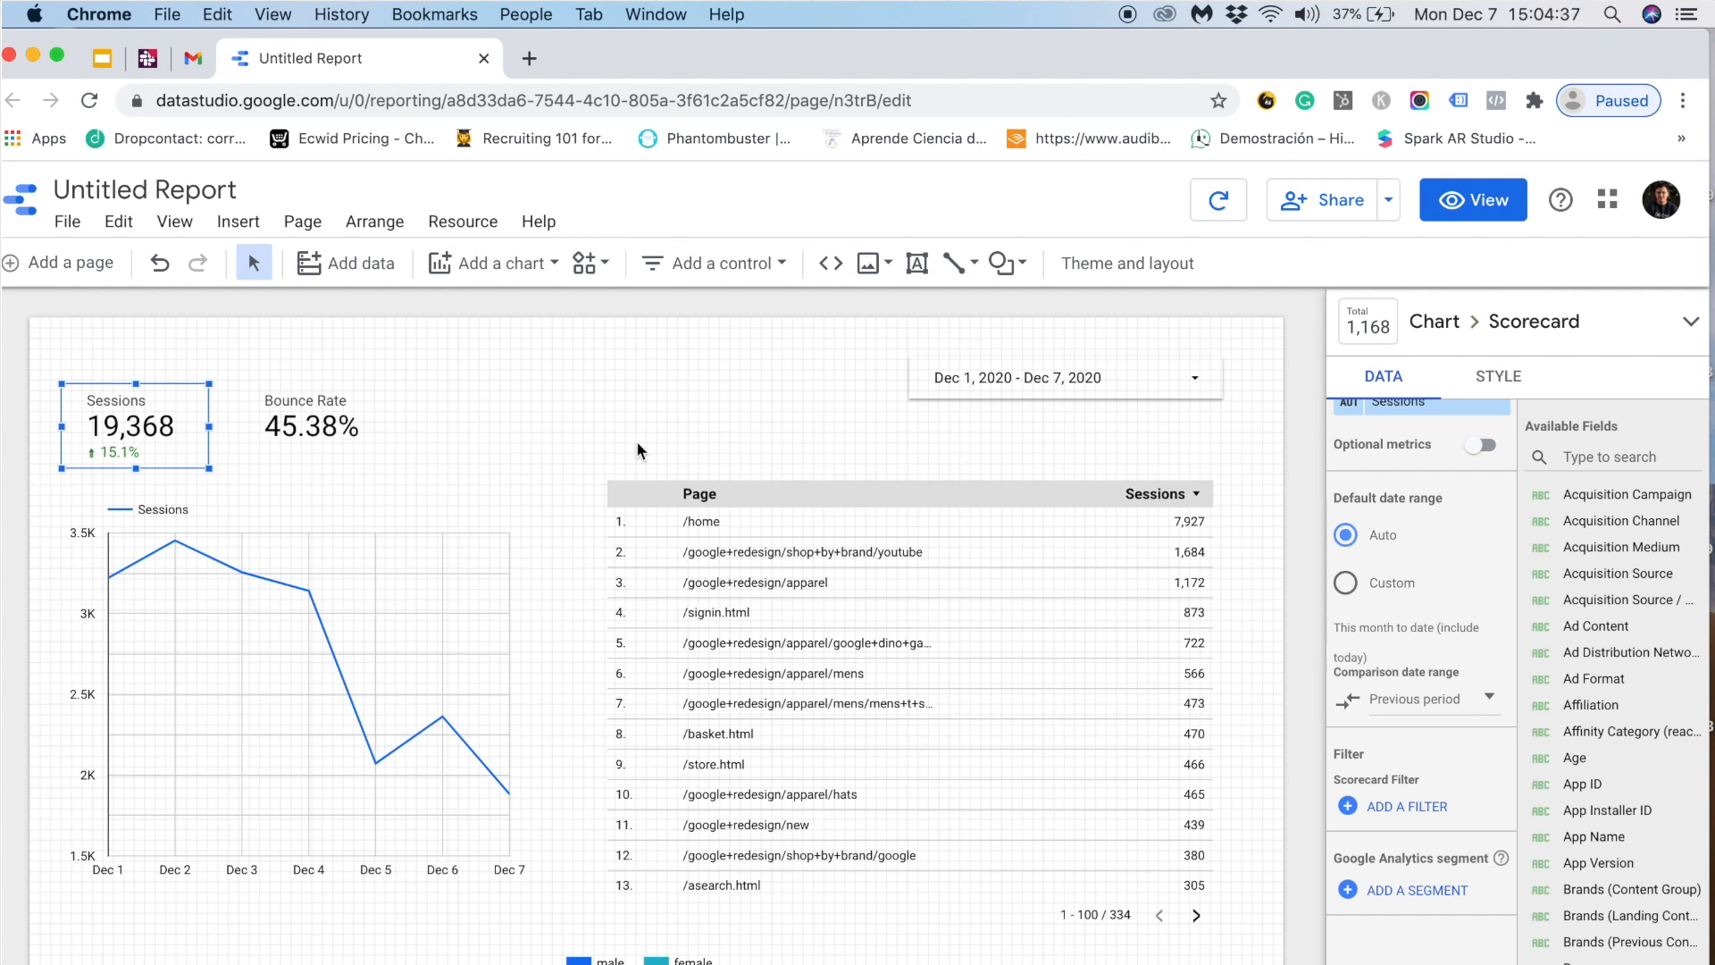
- Insert an advanced filter control for Page beside the date range control, above the pages table
{"action": "left_click", "coordinate": [759, 274]}
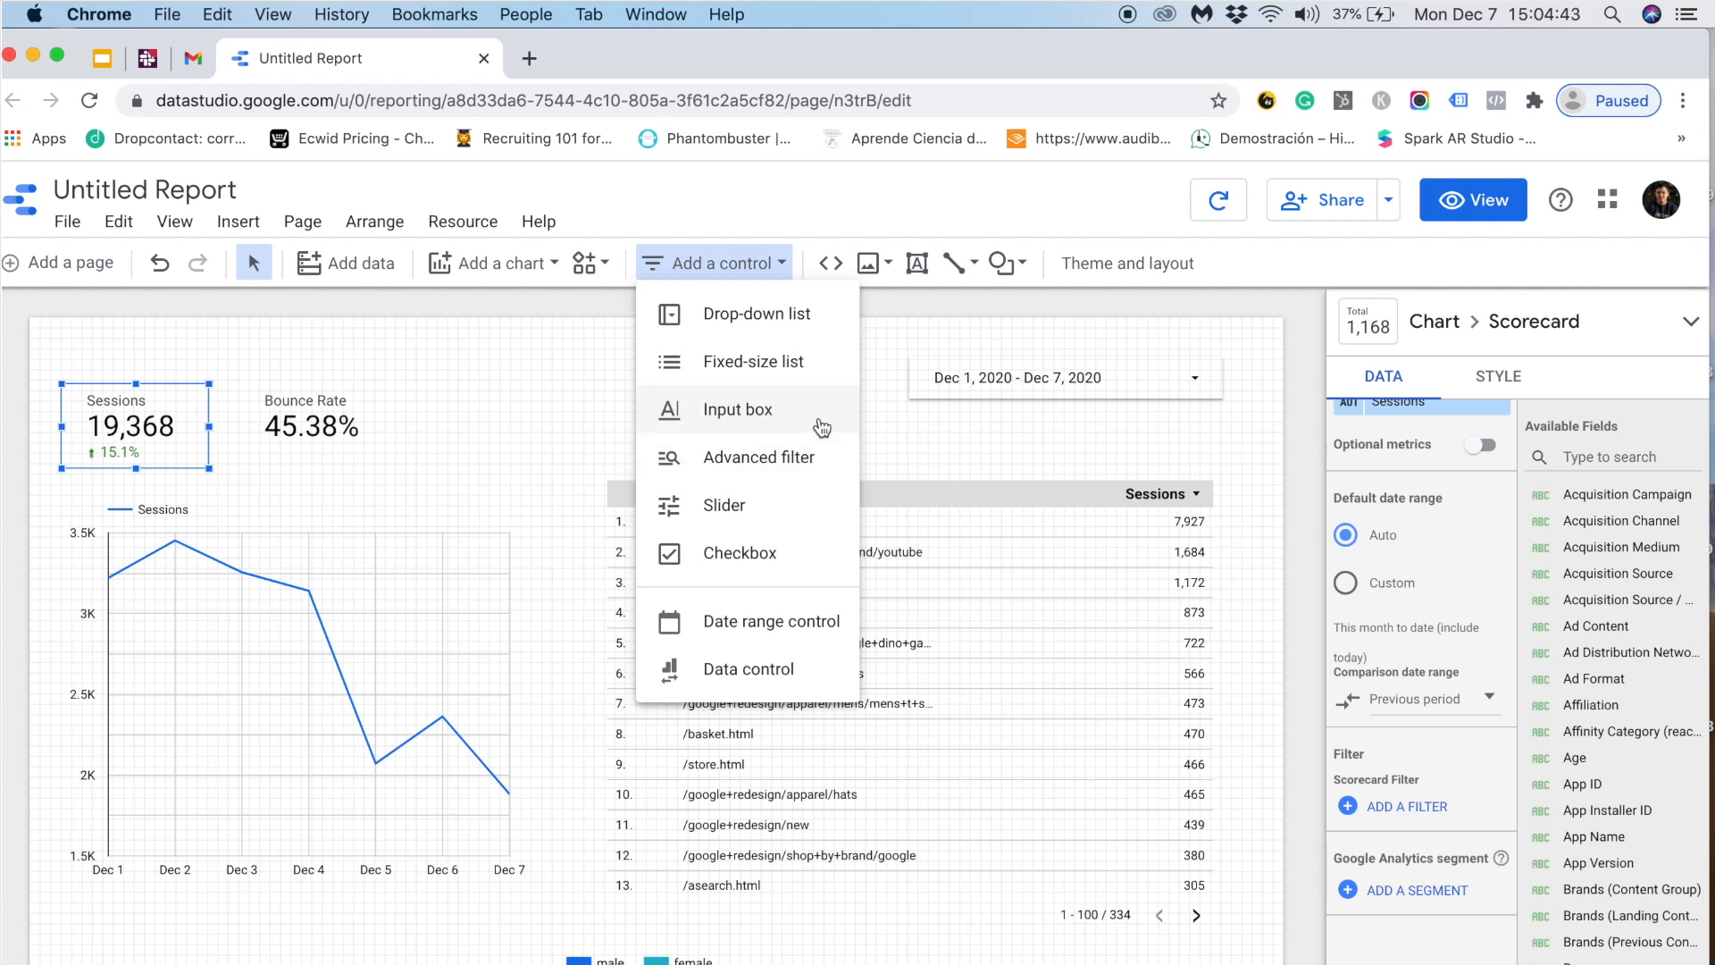
{"action": "left_click", "coordinate": [793, 456]}
{"action": "left_click", "coordinate": [564, 345]}
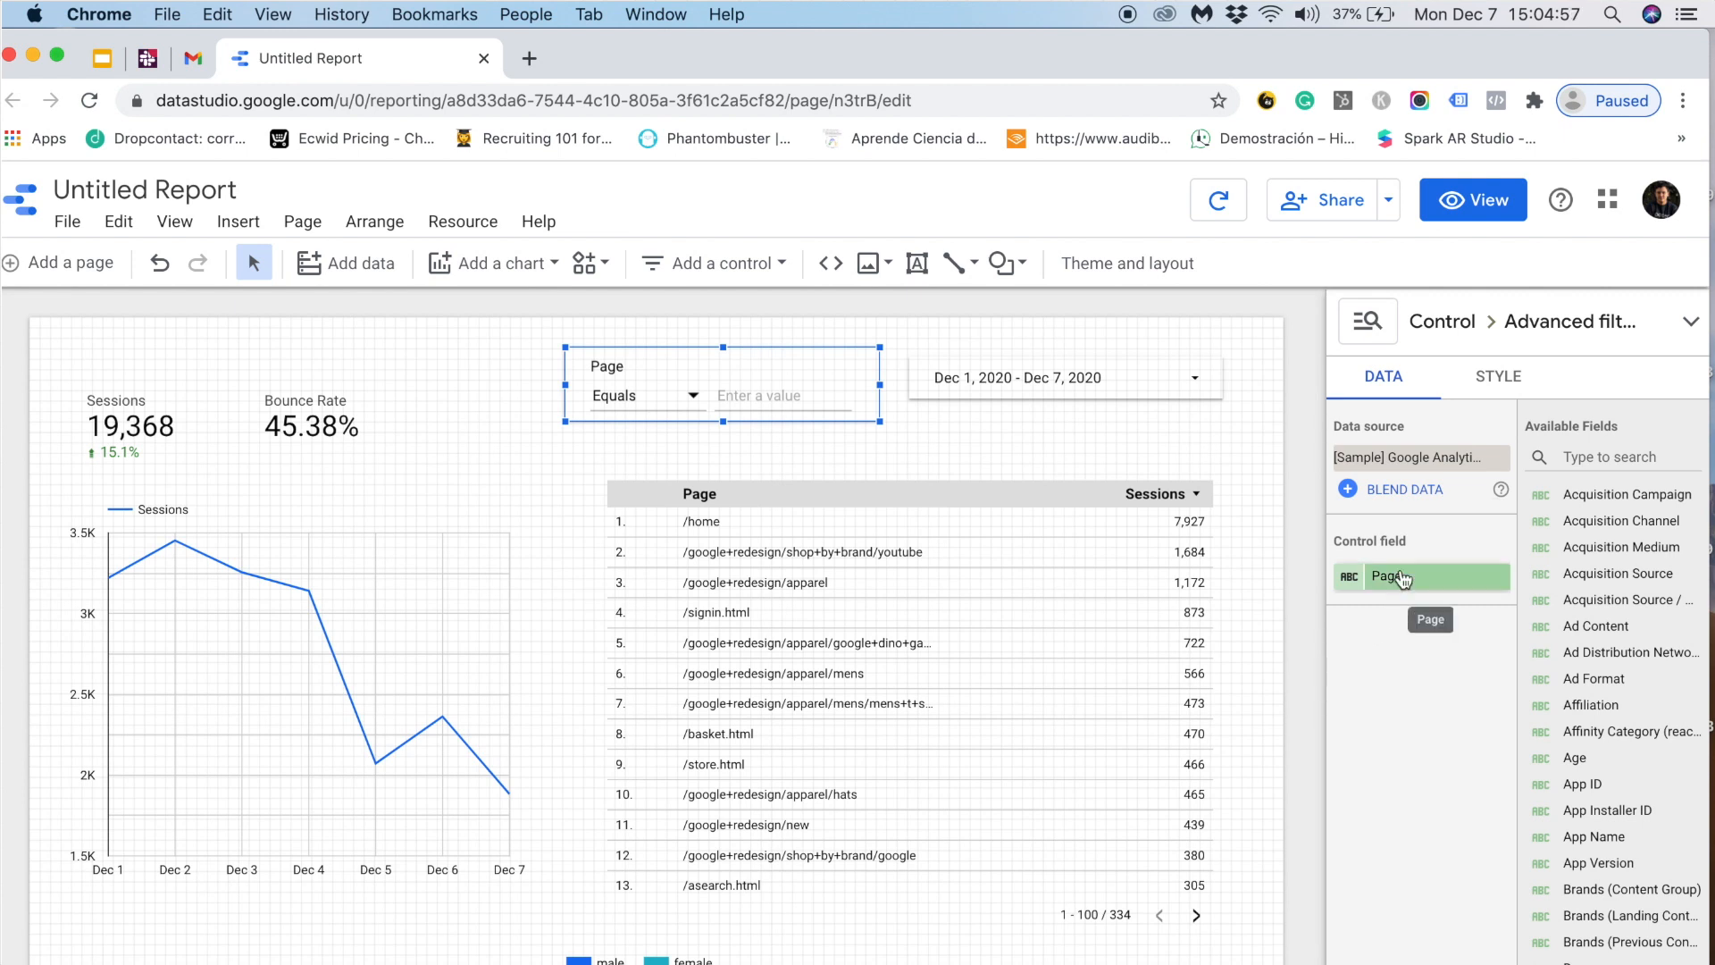
- Preview the report and filter it to pages that equal "youtube"
{"action": "left_click", "coordinate": [1494, 204]}
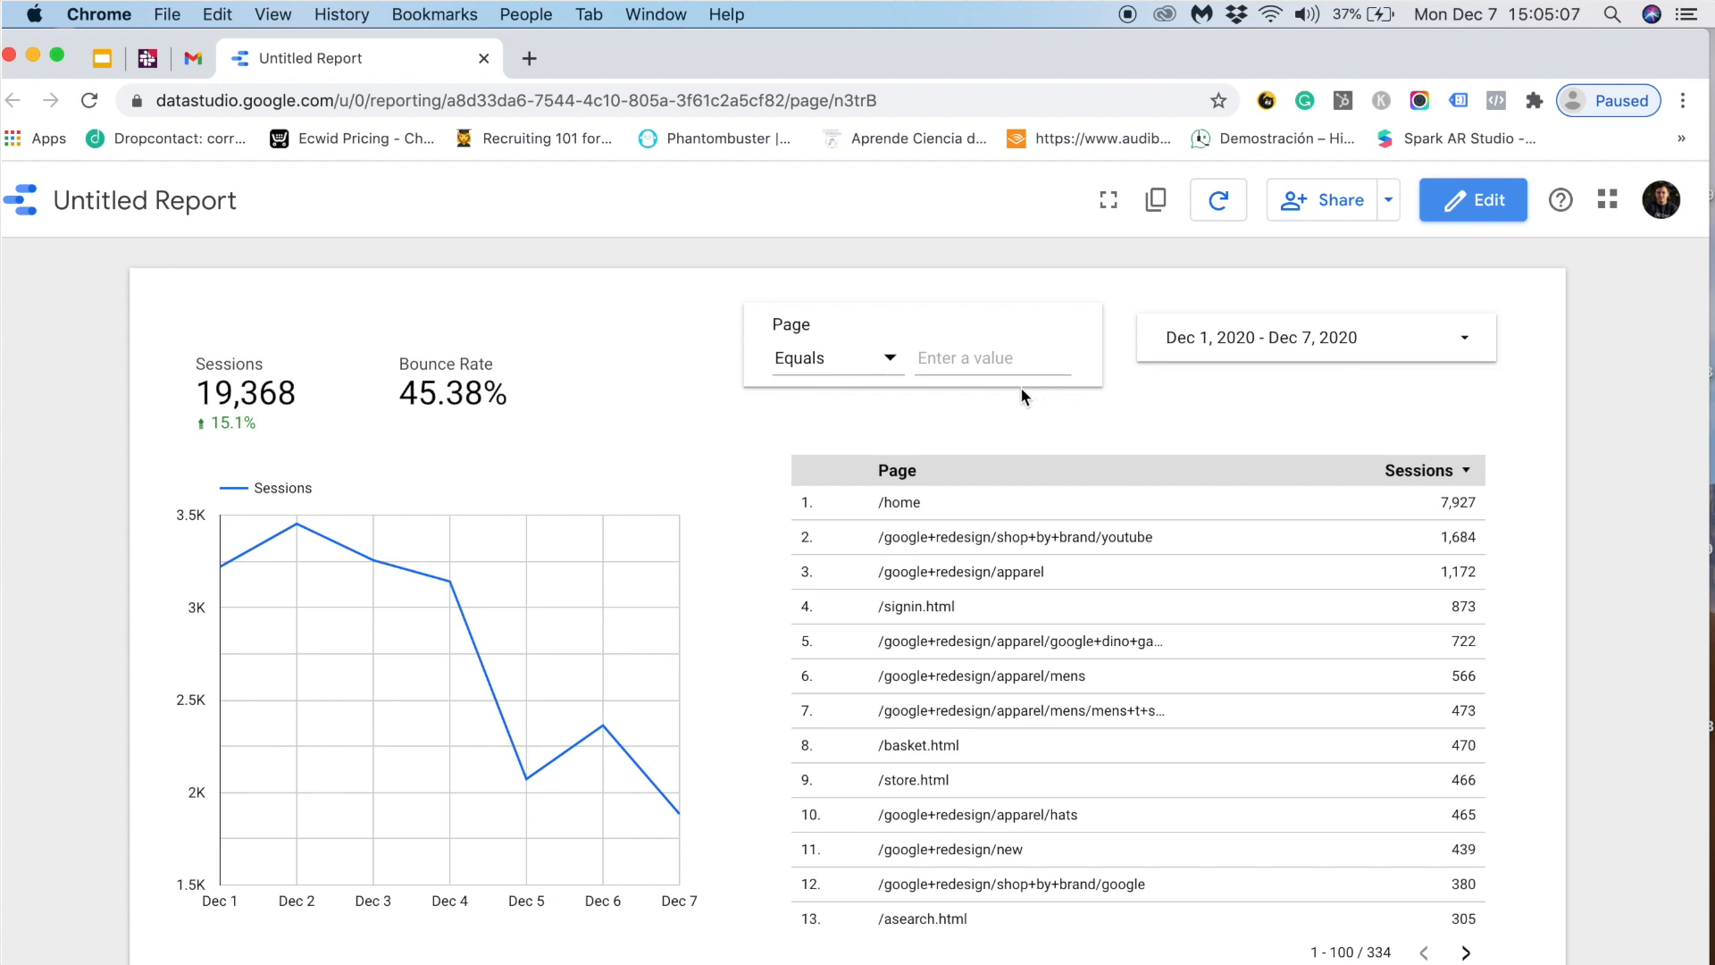
{"action": "left_click", "coordinate": [1000, 358]}
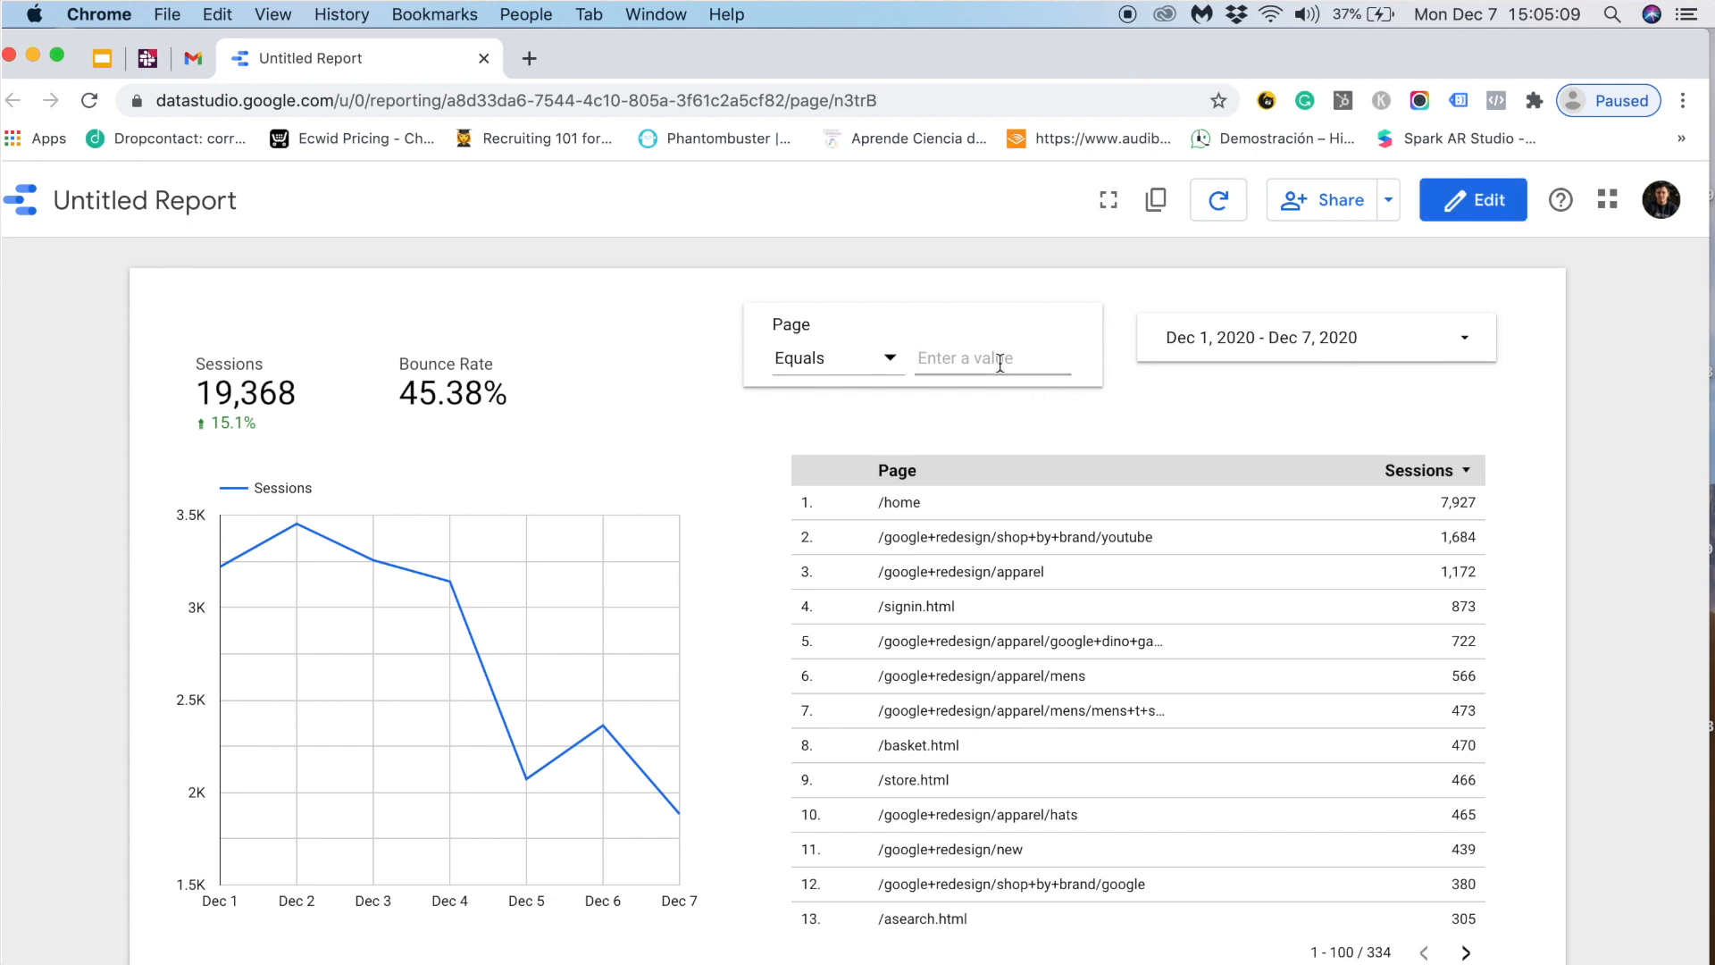
{"action": "type", "text": "youtube"}
{"action": "key", "text": "Return"}
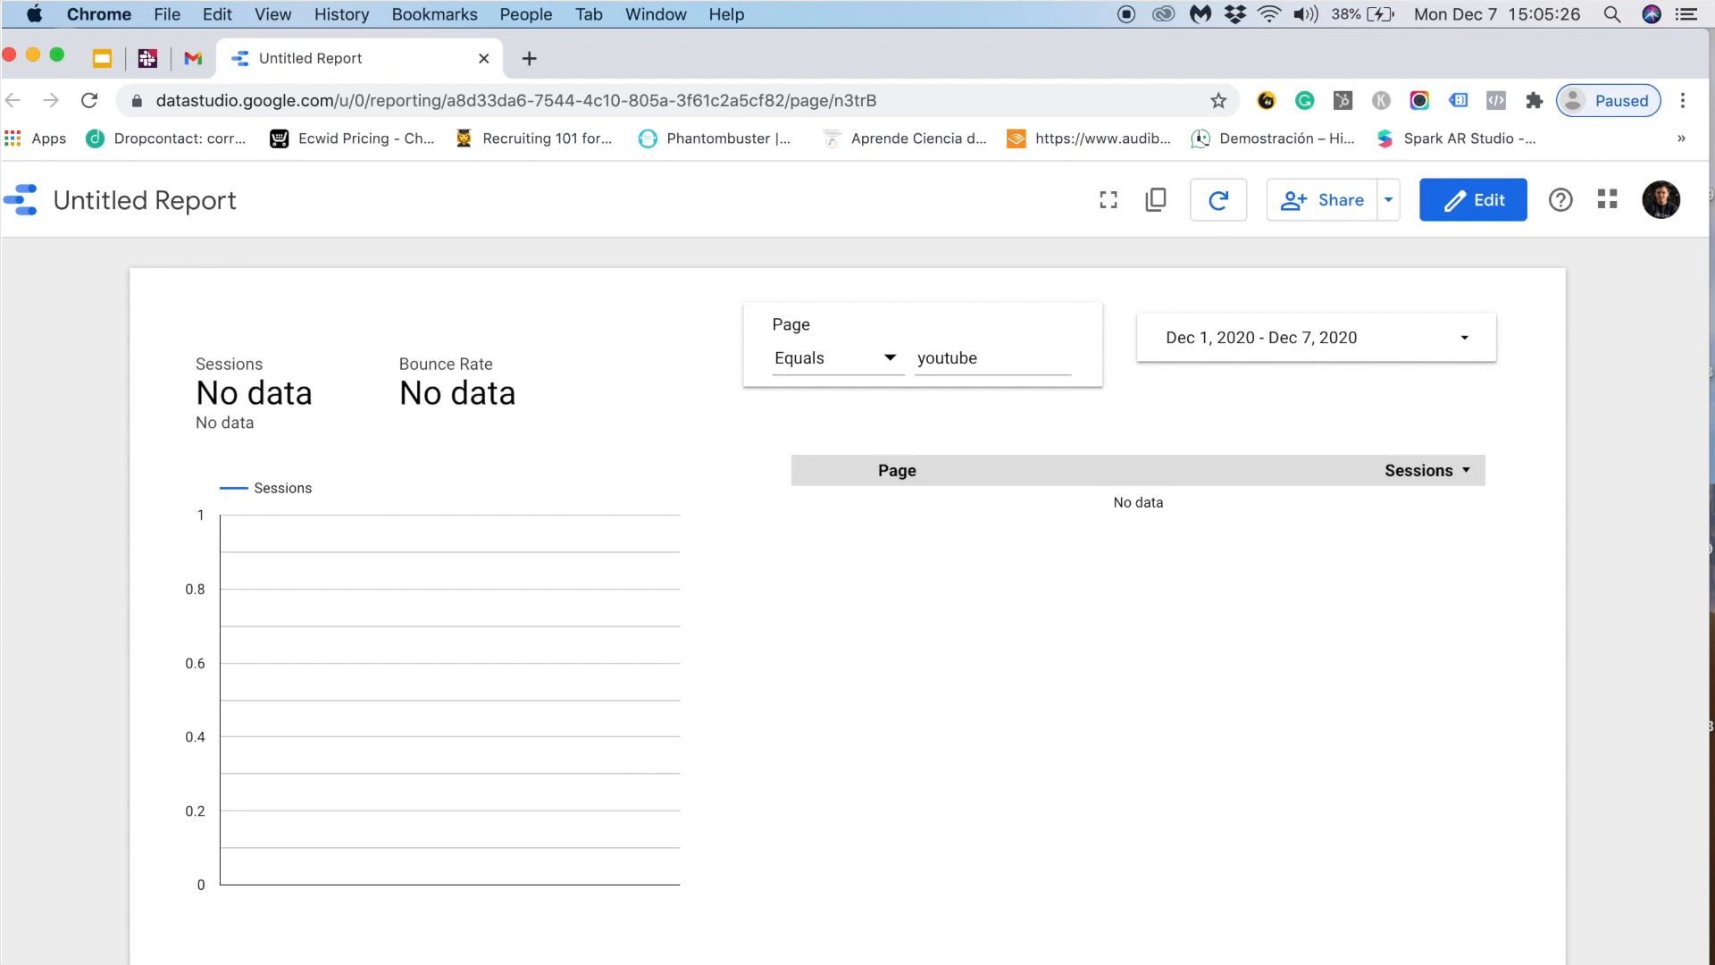
{"action": "scroll", "coordinate": [929, 659], "scroll_direction": "down", "scroll_amount": 5}
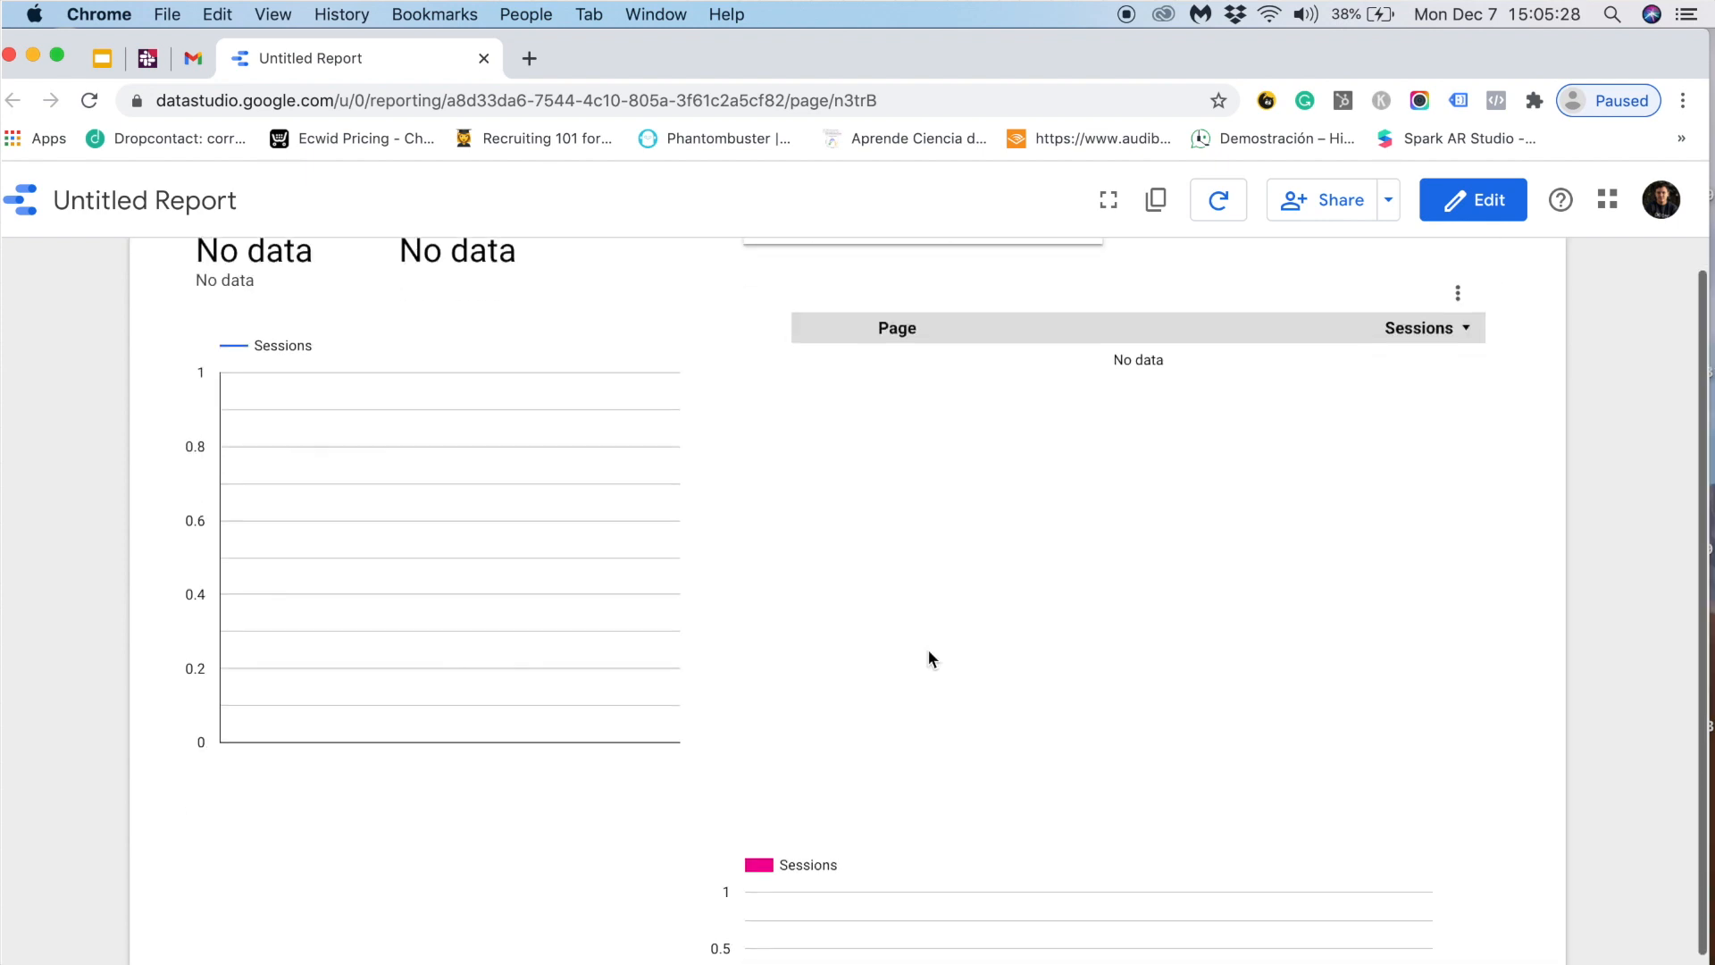
{"action": "scroll", "coordinate": [929, 658], "scroll_direction": "up", "scroll_amount": 5}
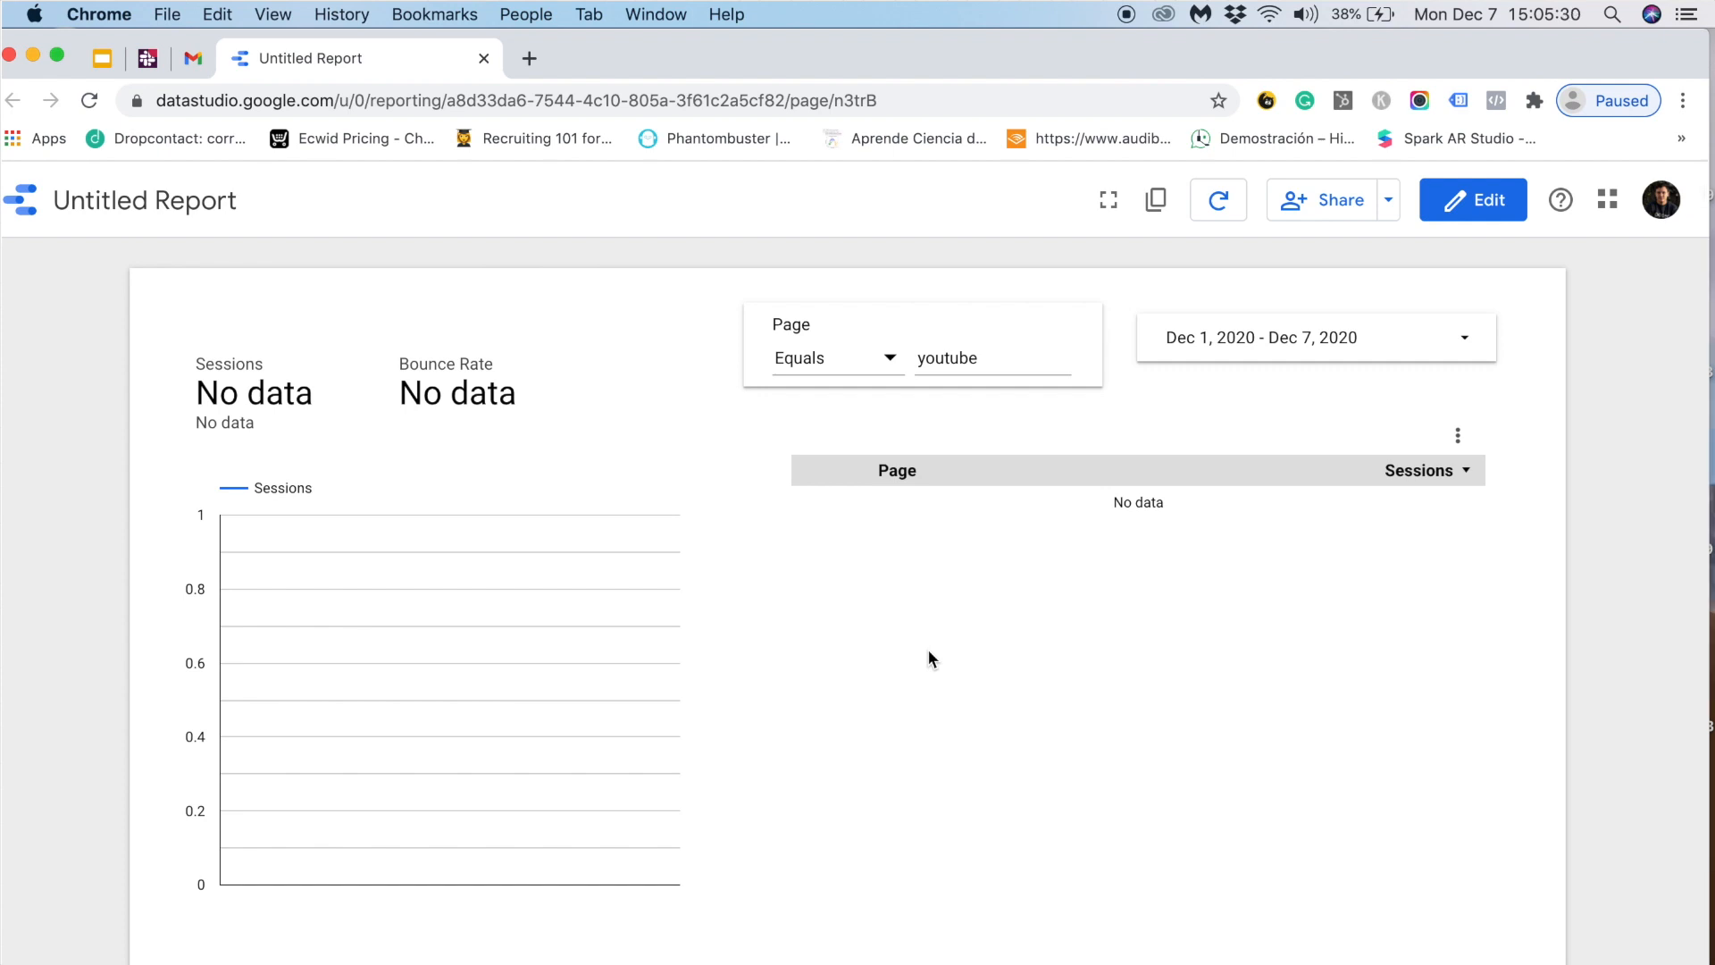
- Change the Page filter's condition to Contains and return to editing the report
{"action": "left_click", "coordinate": [835, 372]}
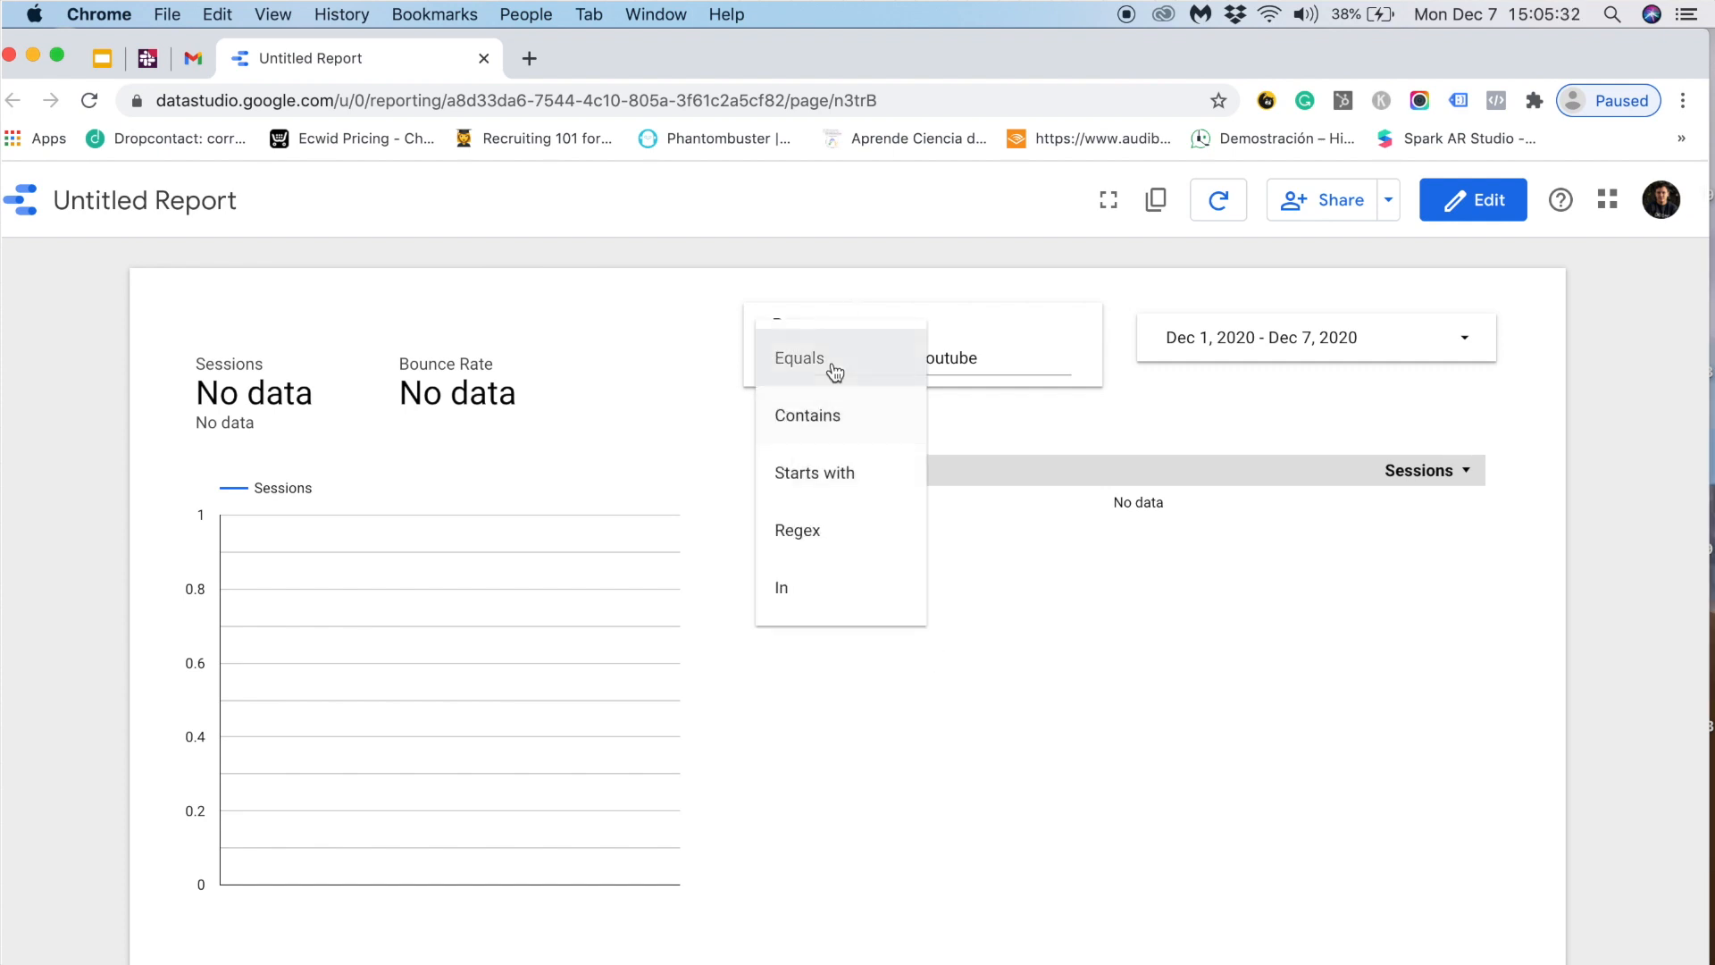
{"action": "left_click", "coordinate": [830, 415]}
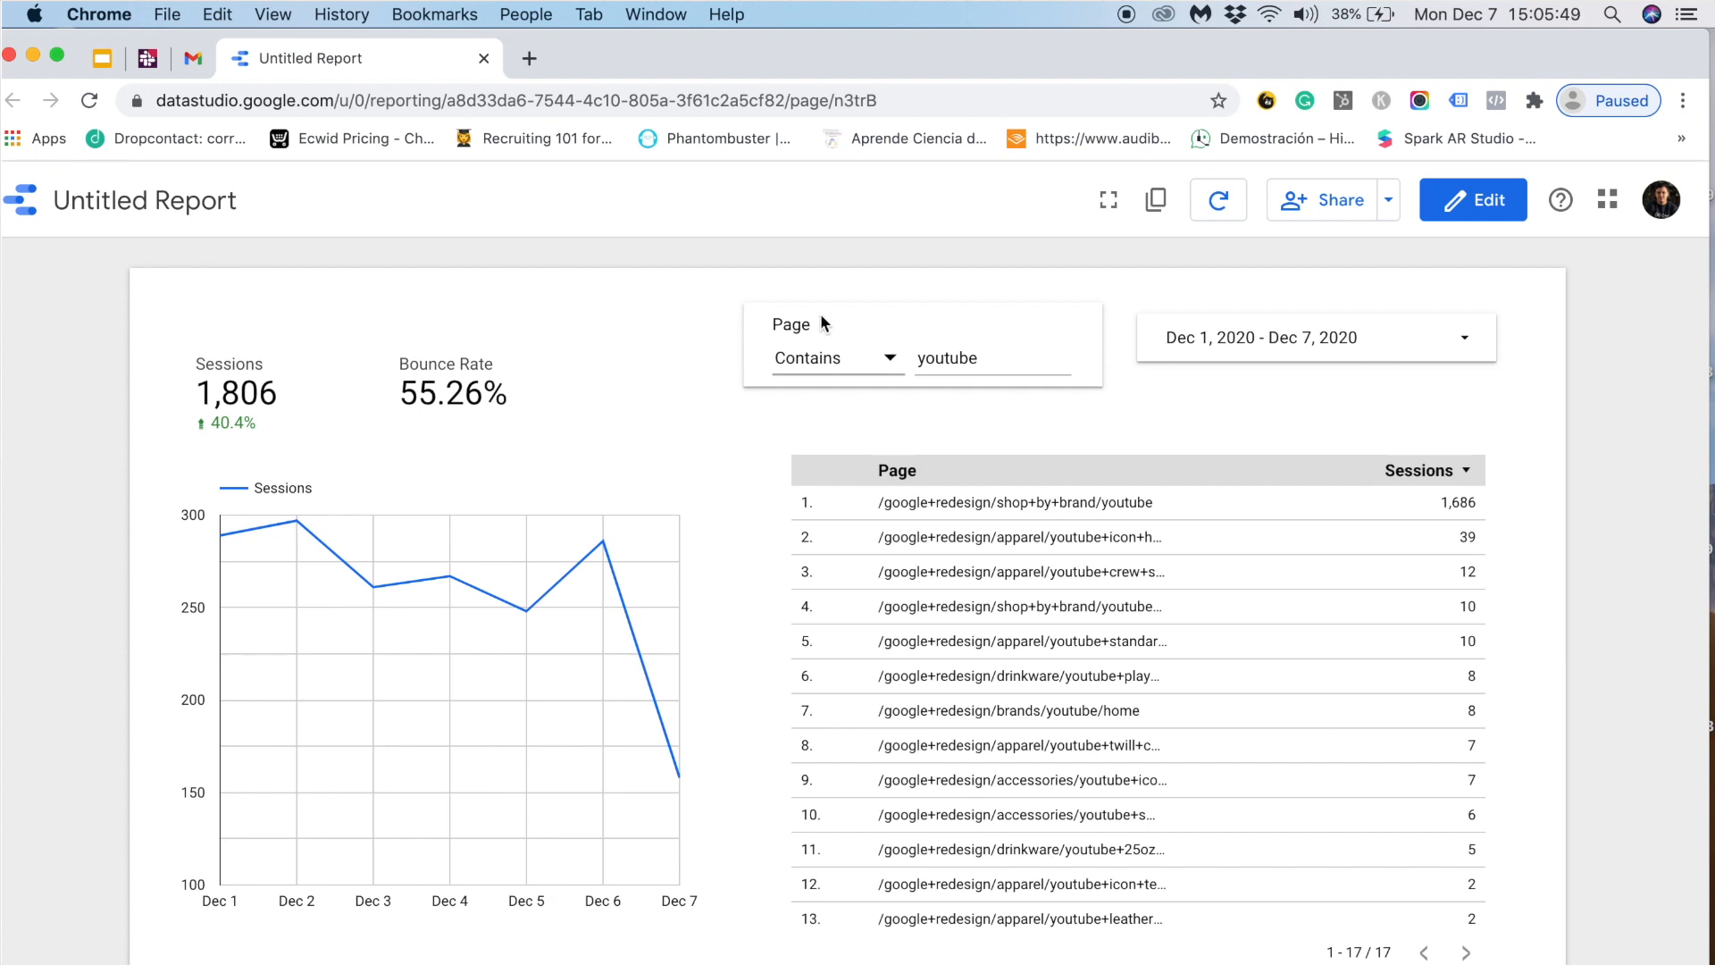
{"action": "left_click", "coordinate": [1485, 208]}
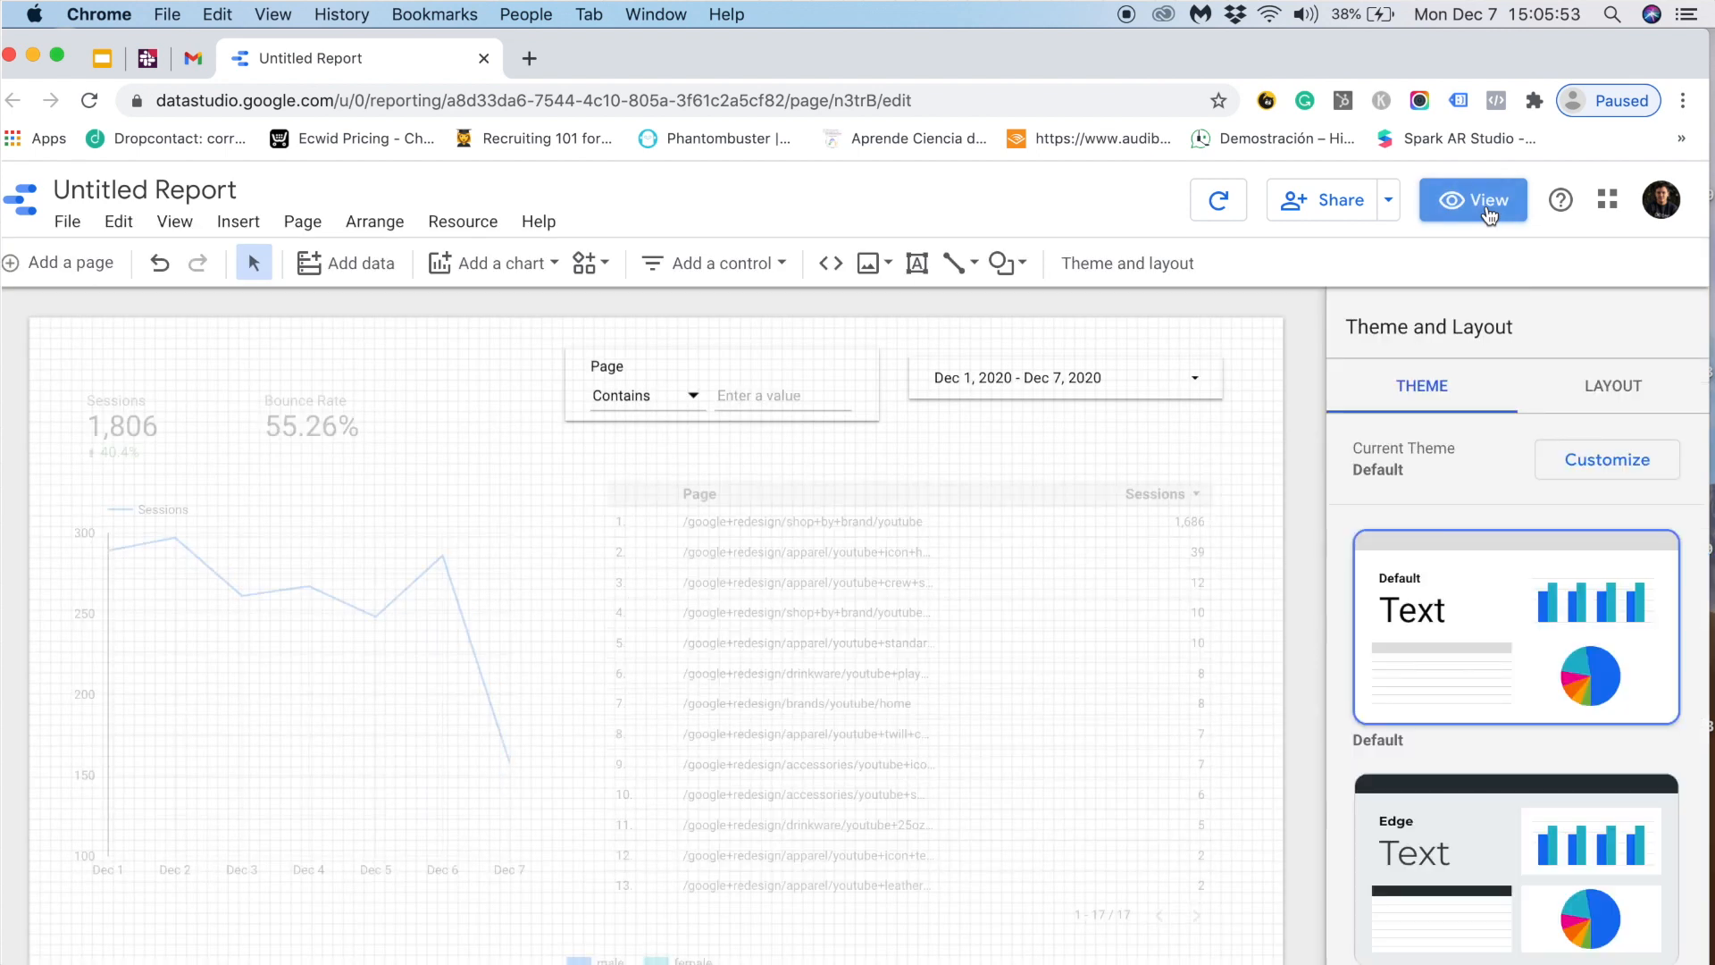
- Insert a drop-down list control below the Page filter, with Gender as its control field
{"action": "left_click", "coordinate": [729, 263]}
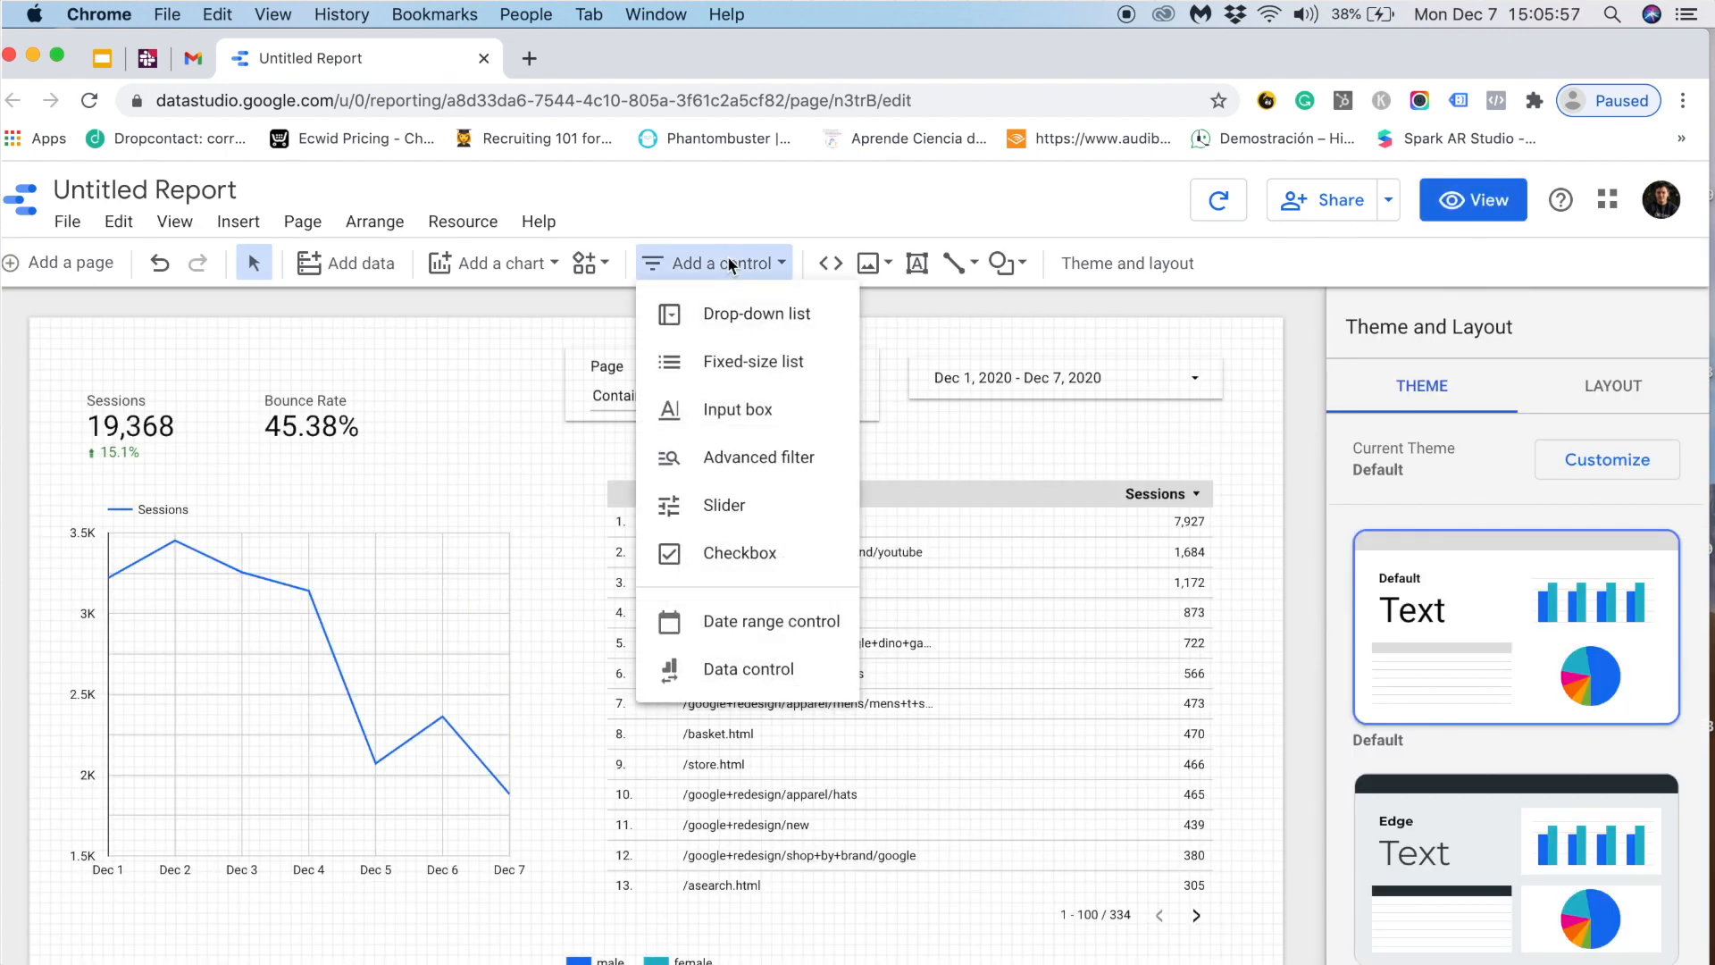
{"action": "left_click", "coordinate": [735, 313]}
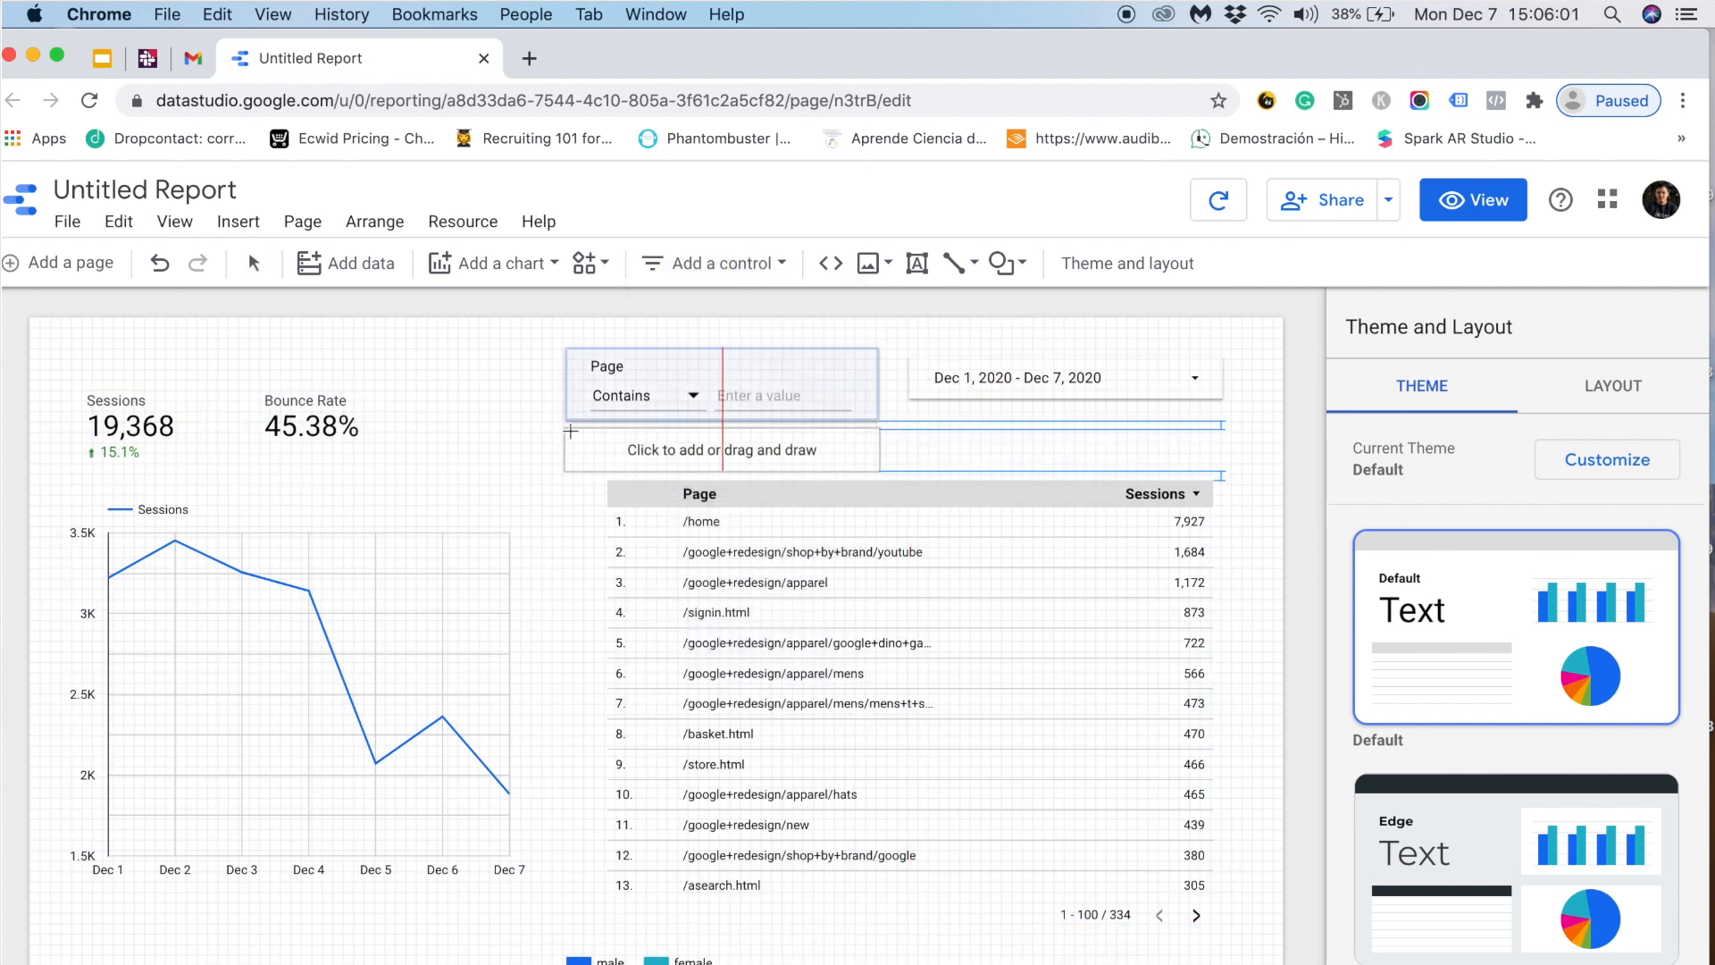
{"action": "left_click", "coordinate": [571, 430]}
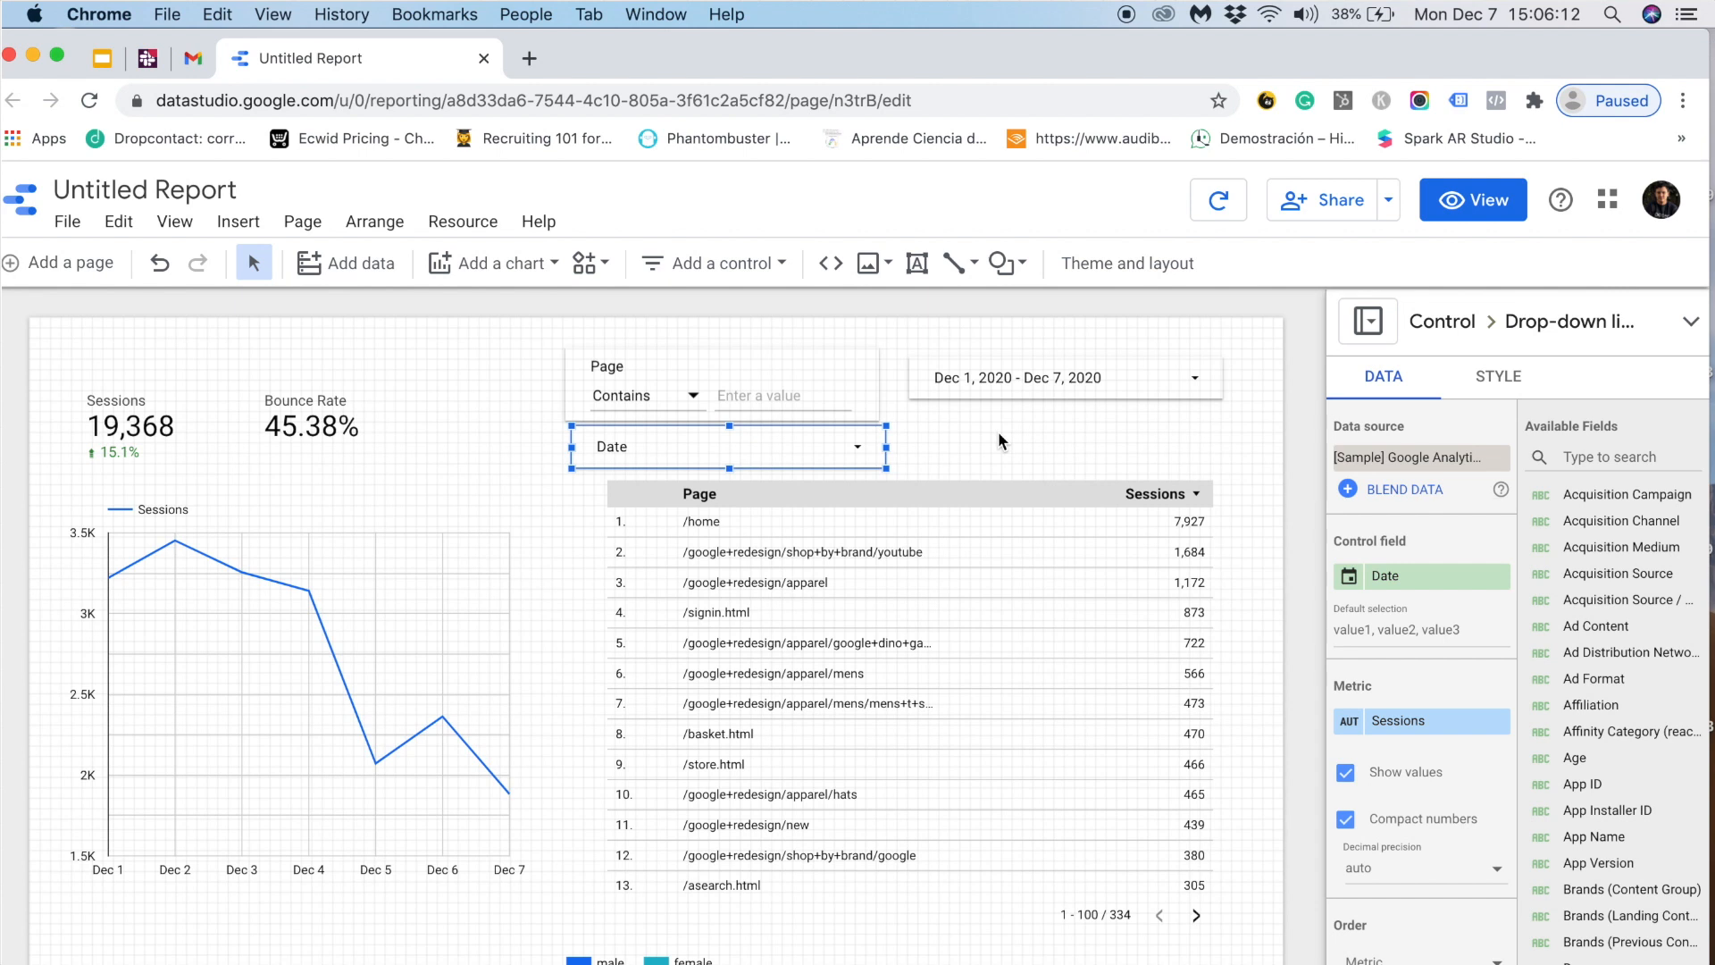
{"action": "left_click", "coordinate": [1428, 576]}
{"action": "type", "text": "gender"}
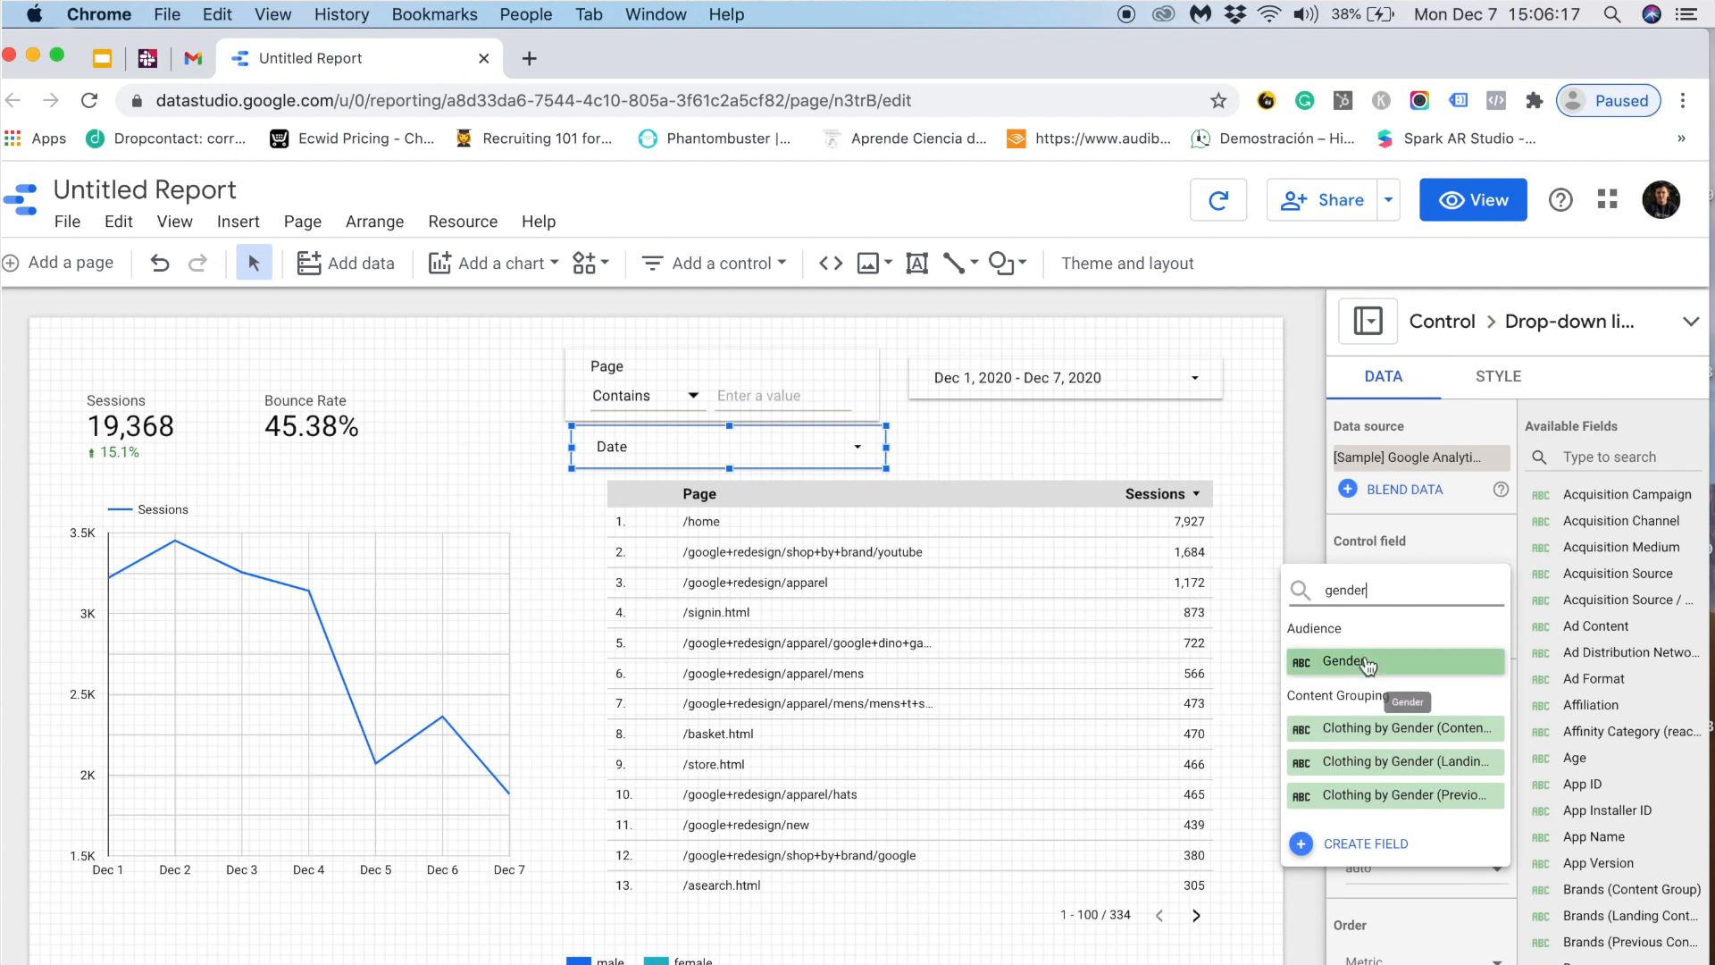
{"action": "left_click", "coordinate": [1345, 661]}
- Preview the report and filter it to female only with the Gender drop-down control
{"action": "left_click", "coordinate": [1474, 200]}
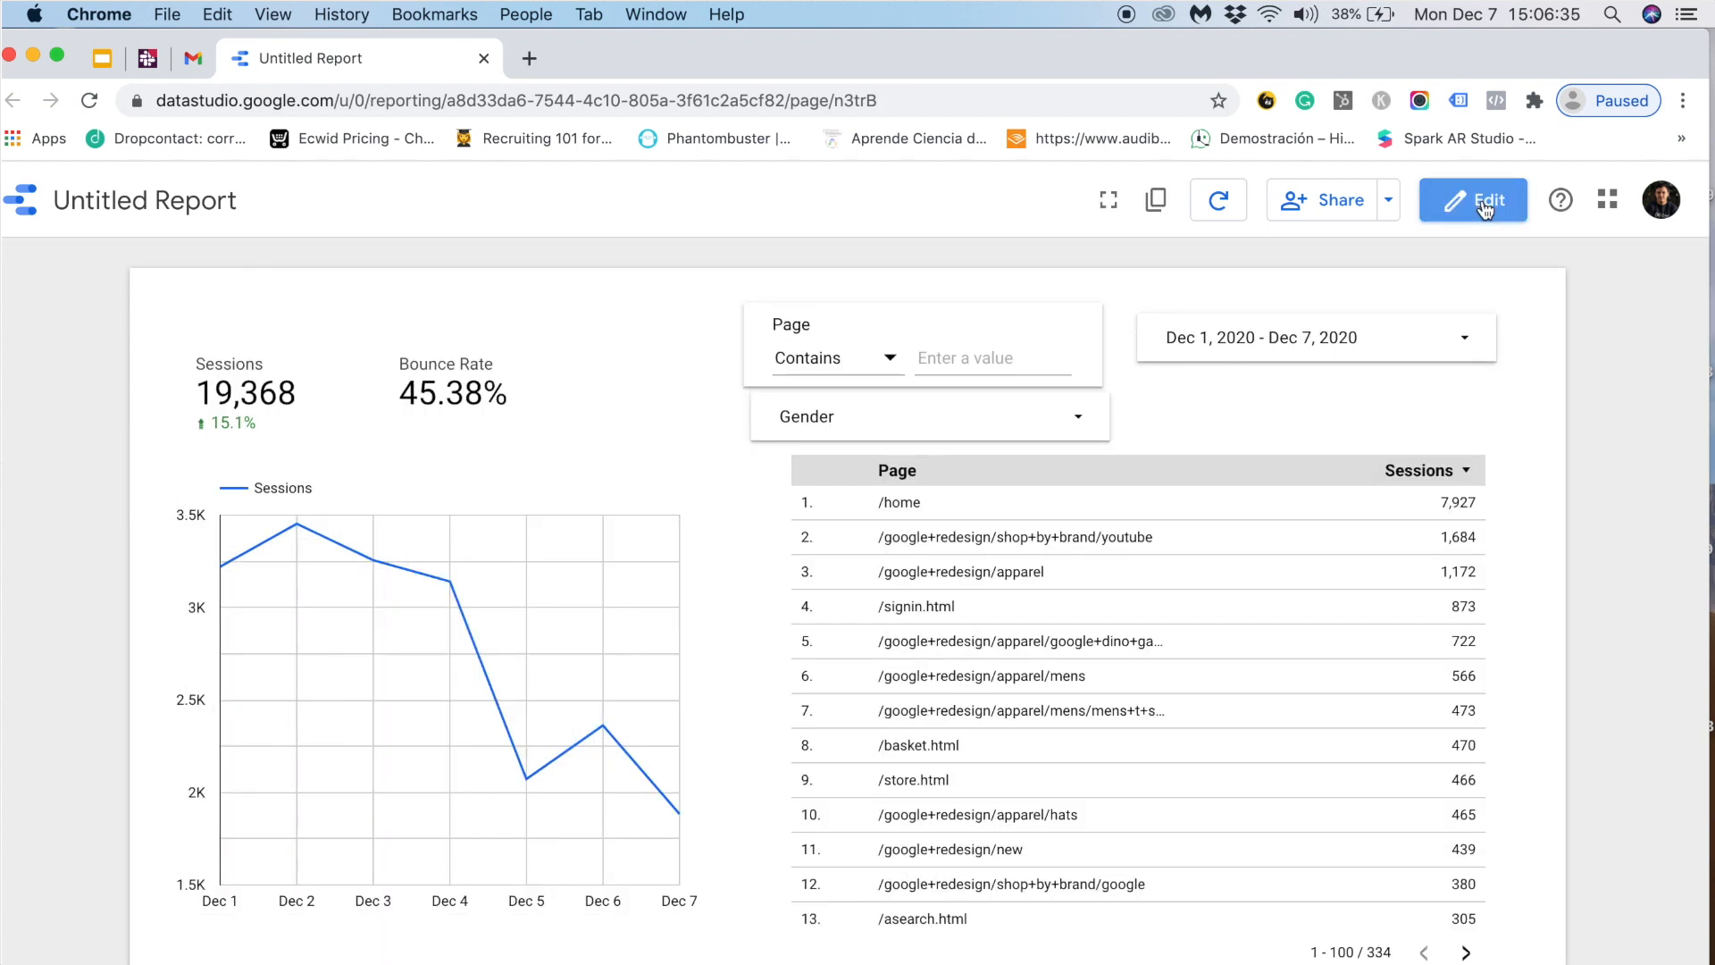
{"action": "left_click", "coordinate": [1073, 420]}
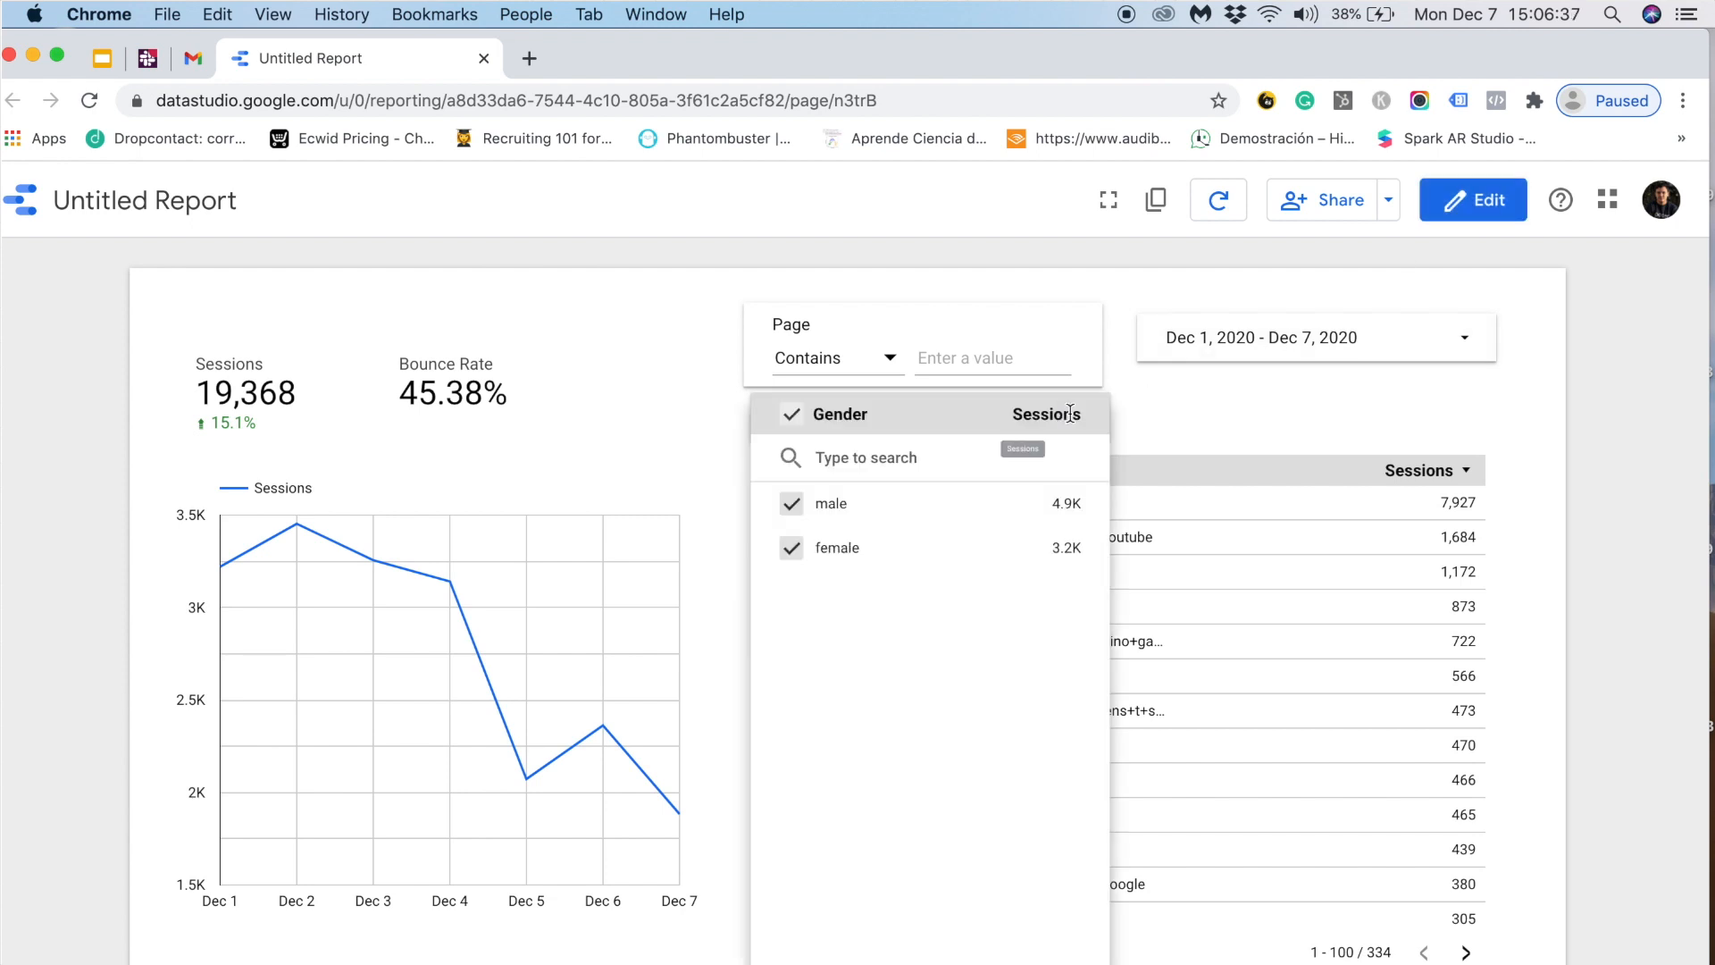
{"action": "left_click", "coordinate": [1044, 549]}
{"action": "left_click", "coordinate": [1251, 429]}
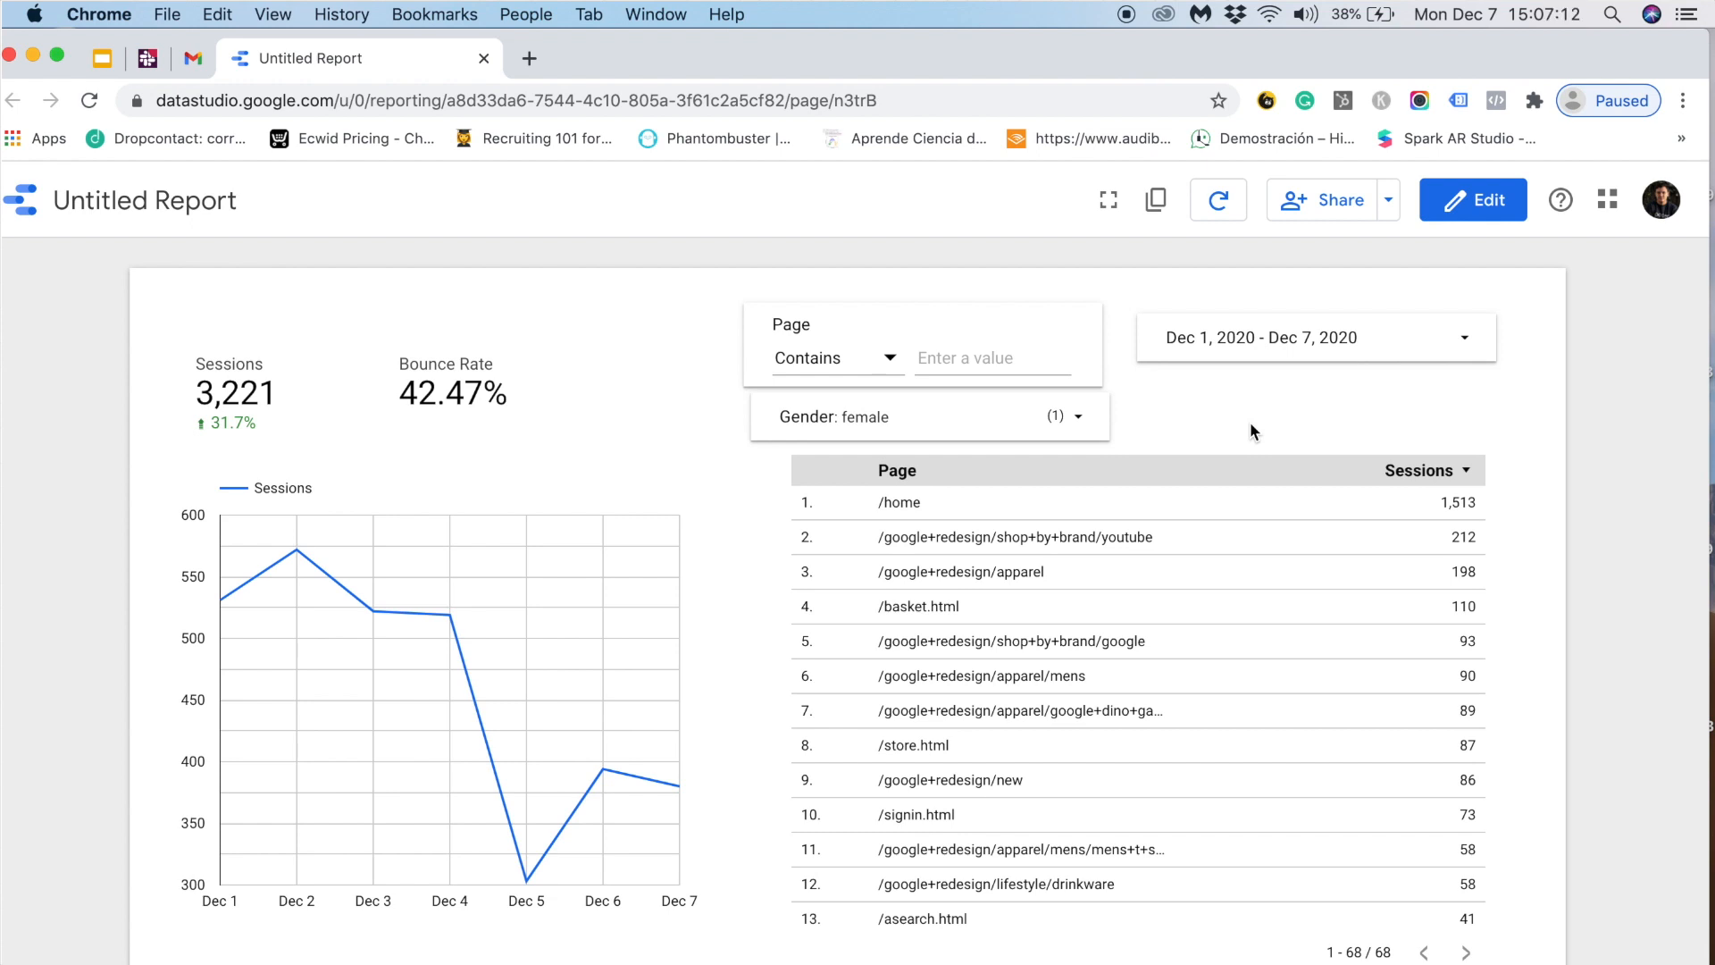
- Return to editing and enable the Apply filter interaction on the donut chart
{"action": "left_click", "coordinate": [1483, 200]}
{"action": "scroll", "coordinate": [789, 498], "scroll_direction": "down", "scroll_amount": 5}
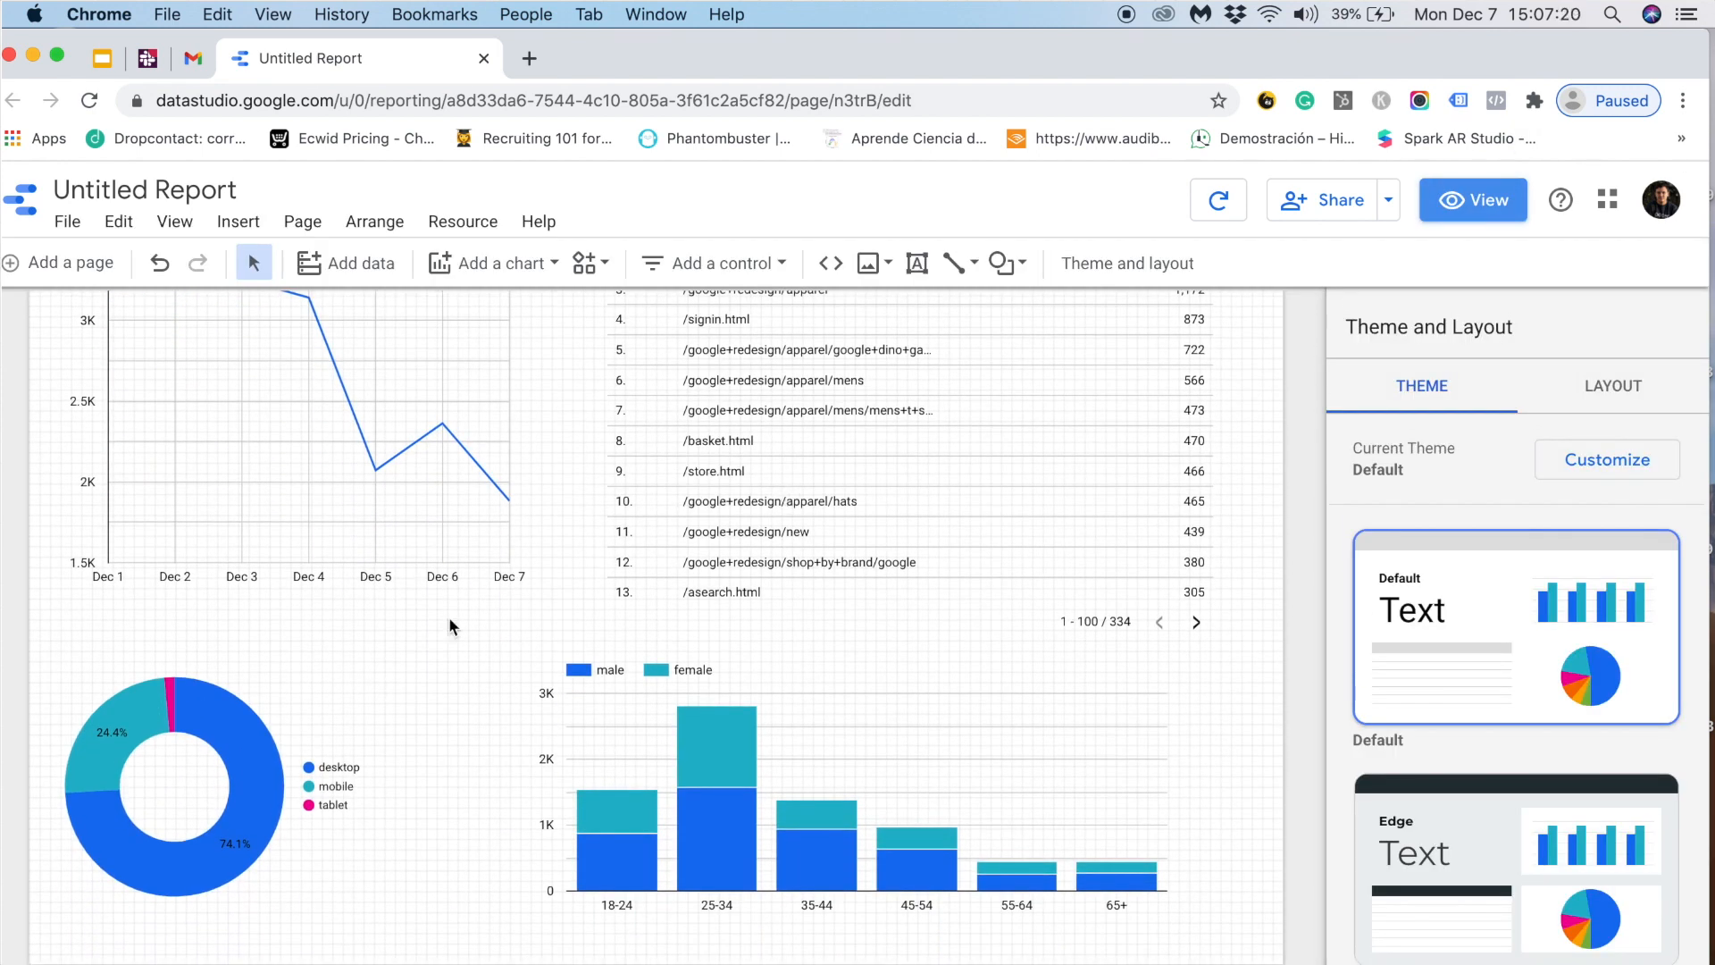
{"action": "left_click", "coordinate": [227, 710]}
{"action": "scroll", "coordinate": [1483, 824], "scroll_direction": "down", "scroll_amount": 5}
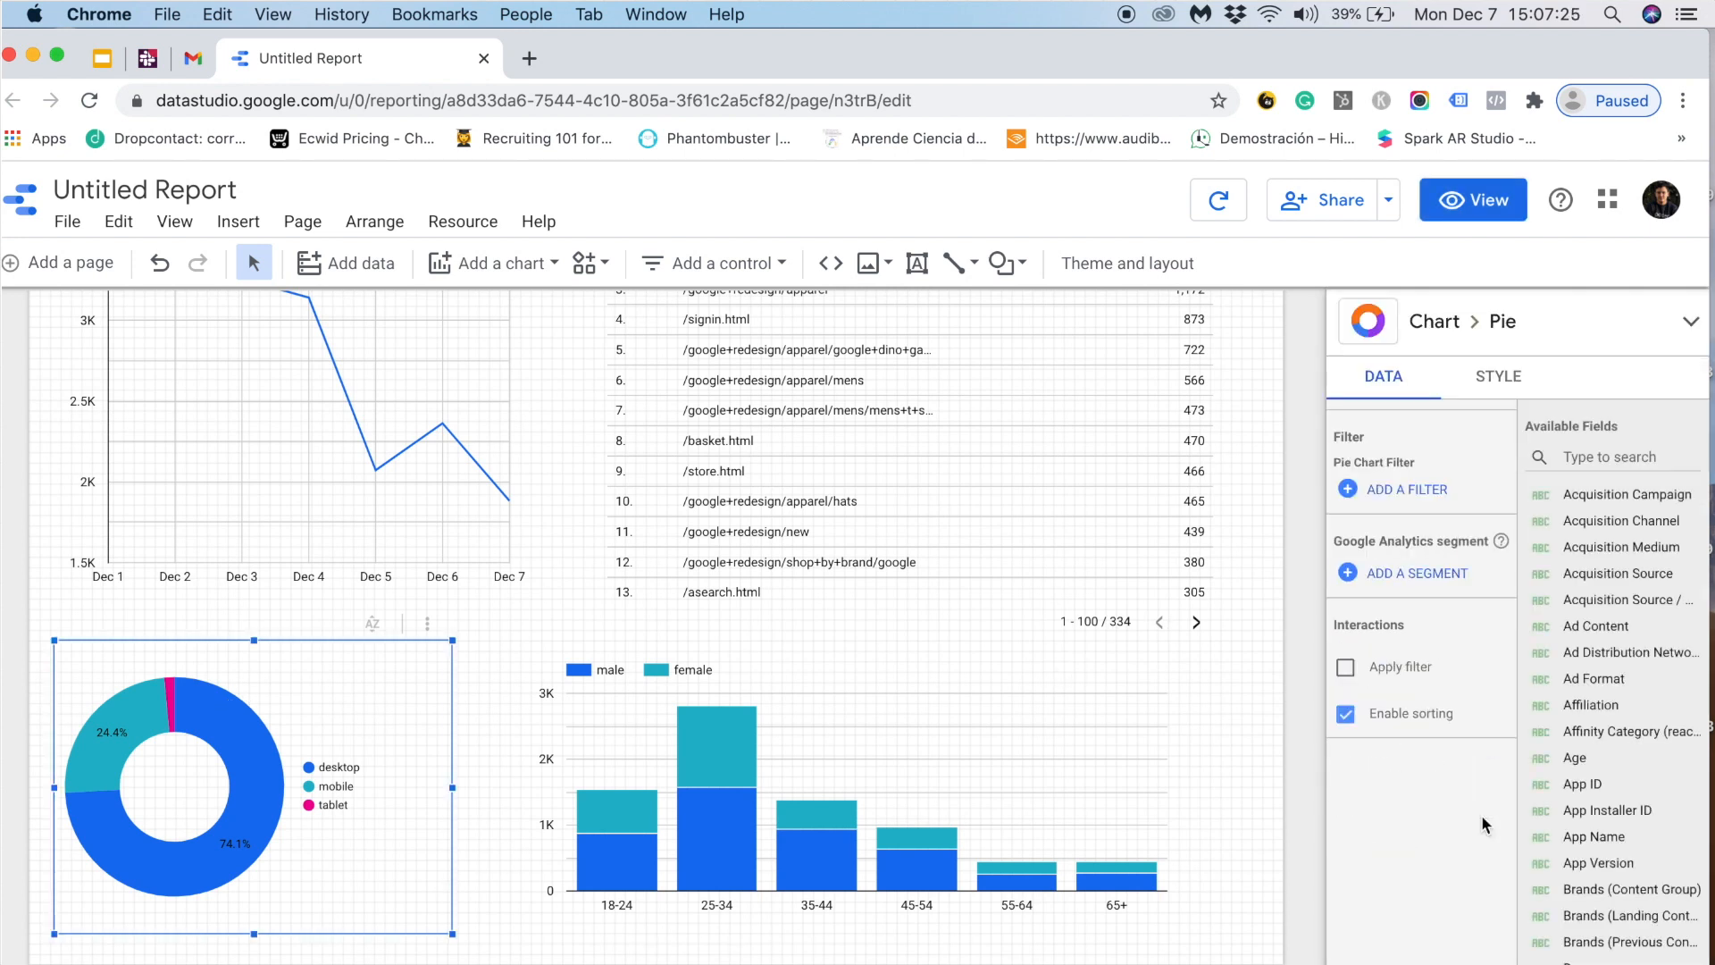
{"action": "left_click", "coordinate": [1346, 669]}
- Preview the report, filter it by the donut chart's desktop slice, and return to editing
{"action": "left_click", "coordinate": [1467, 210]}
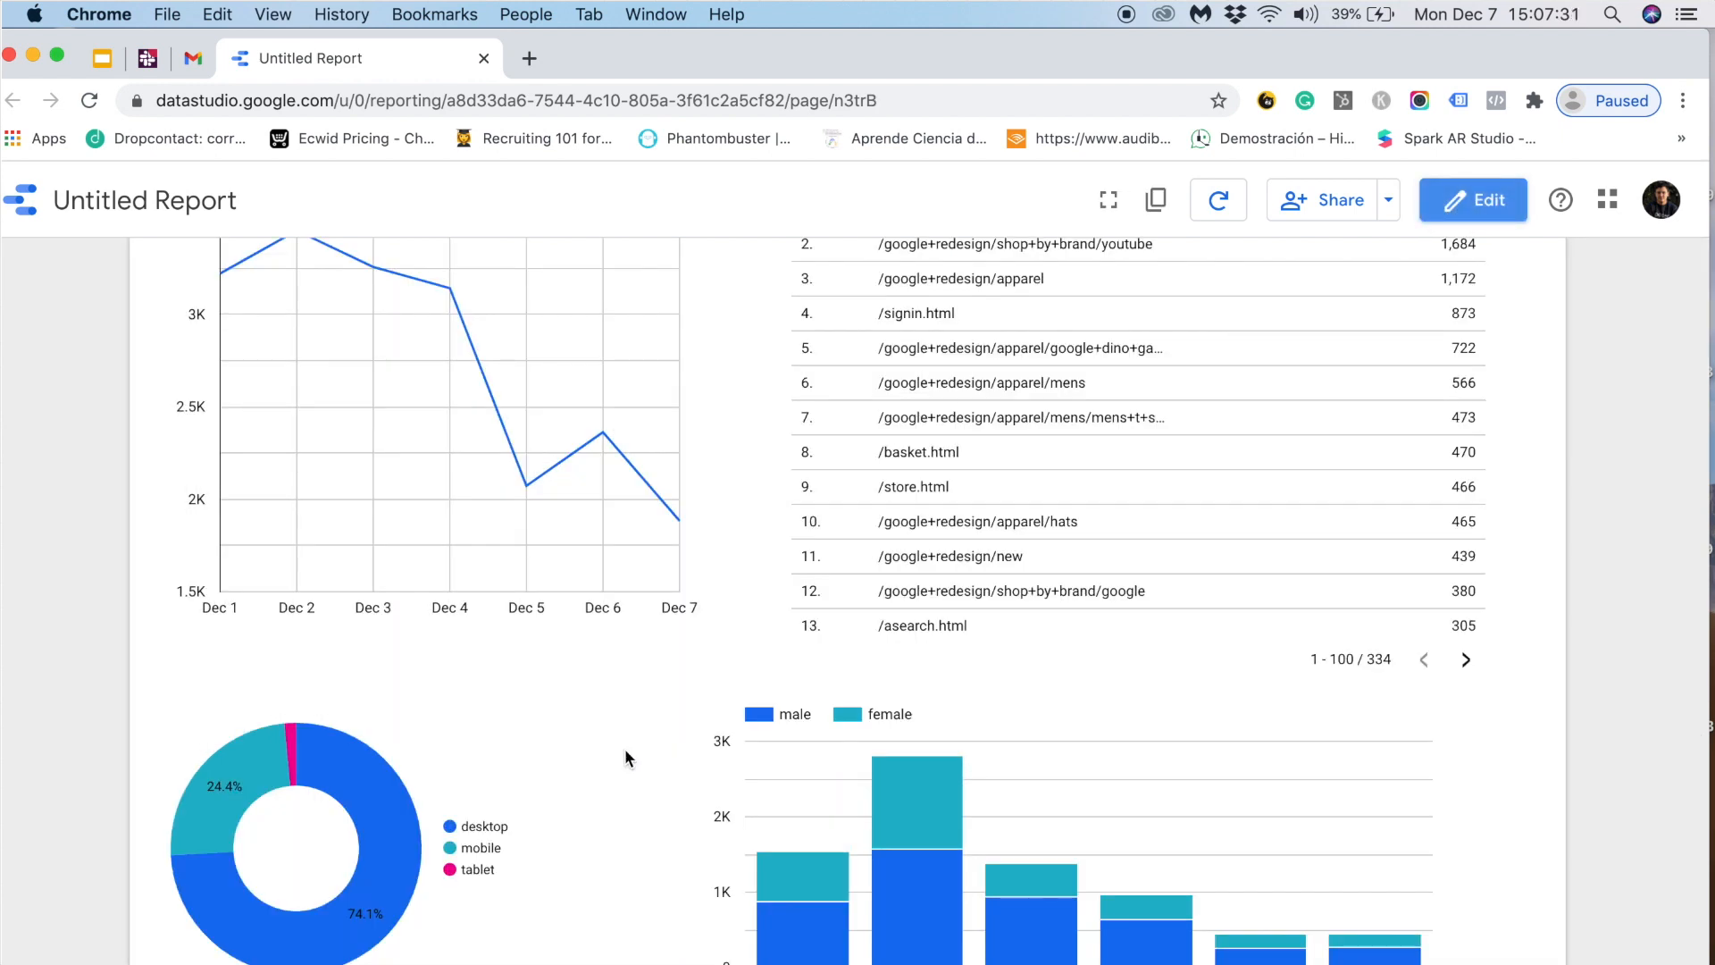
{"action": "left_click", "coordinate": [370, 806]}
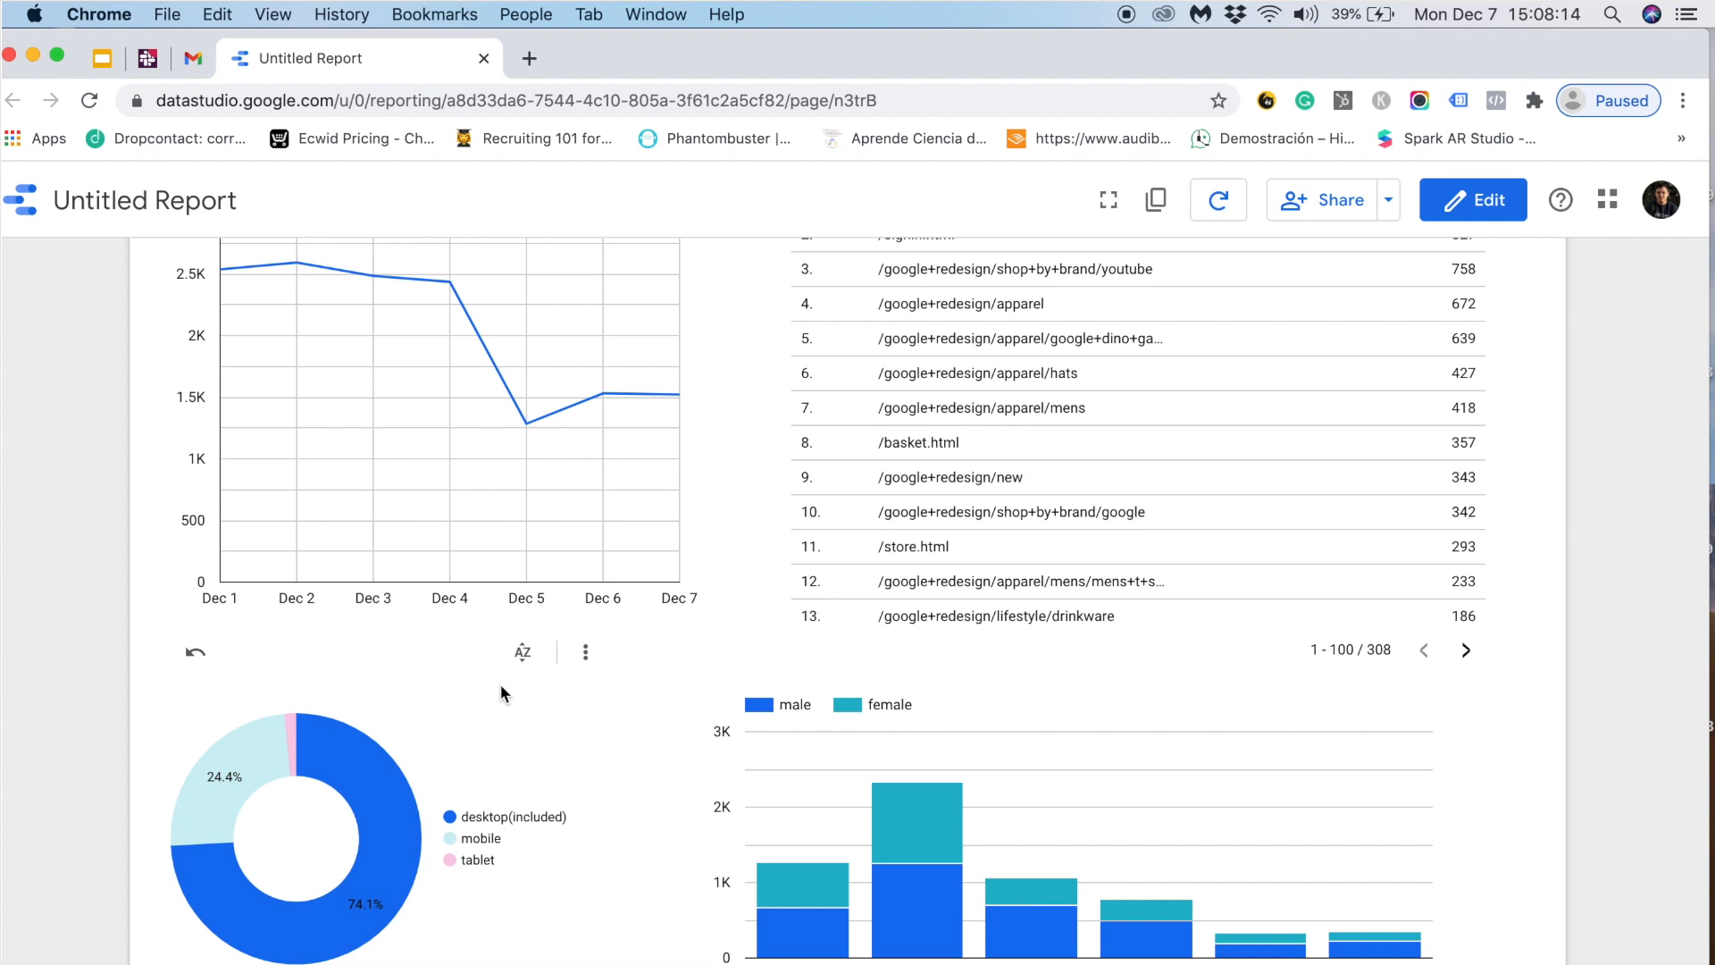
{"action": "left_click", "coordinate": [1474, 200]}
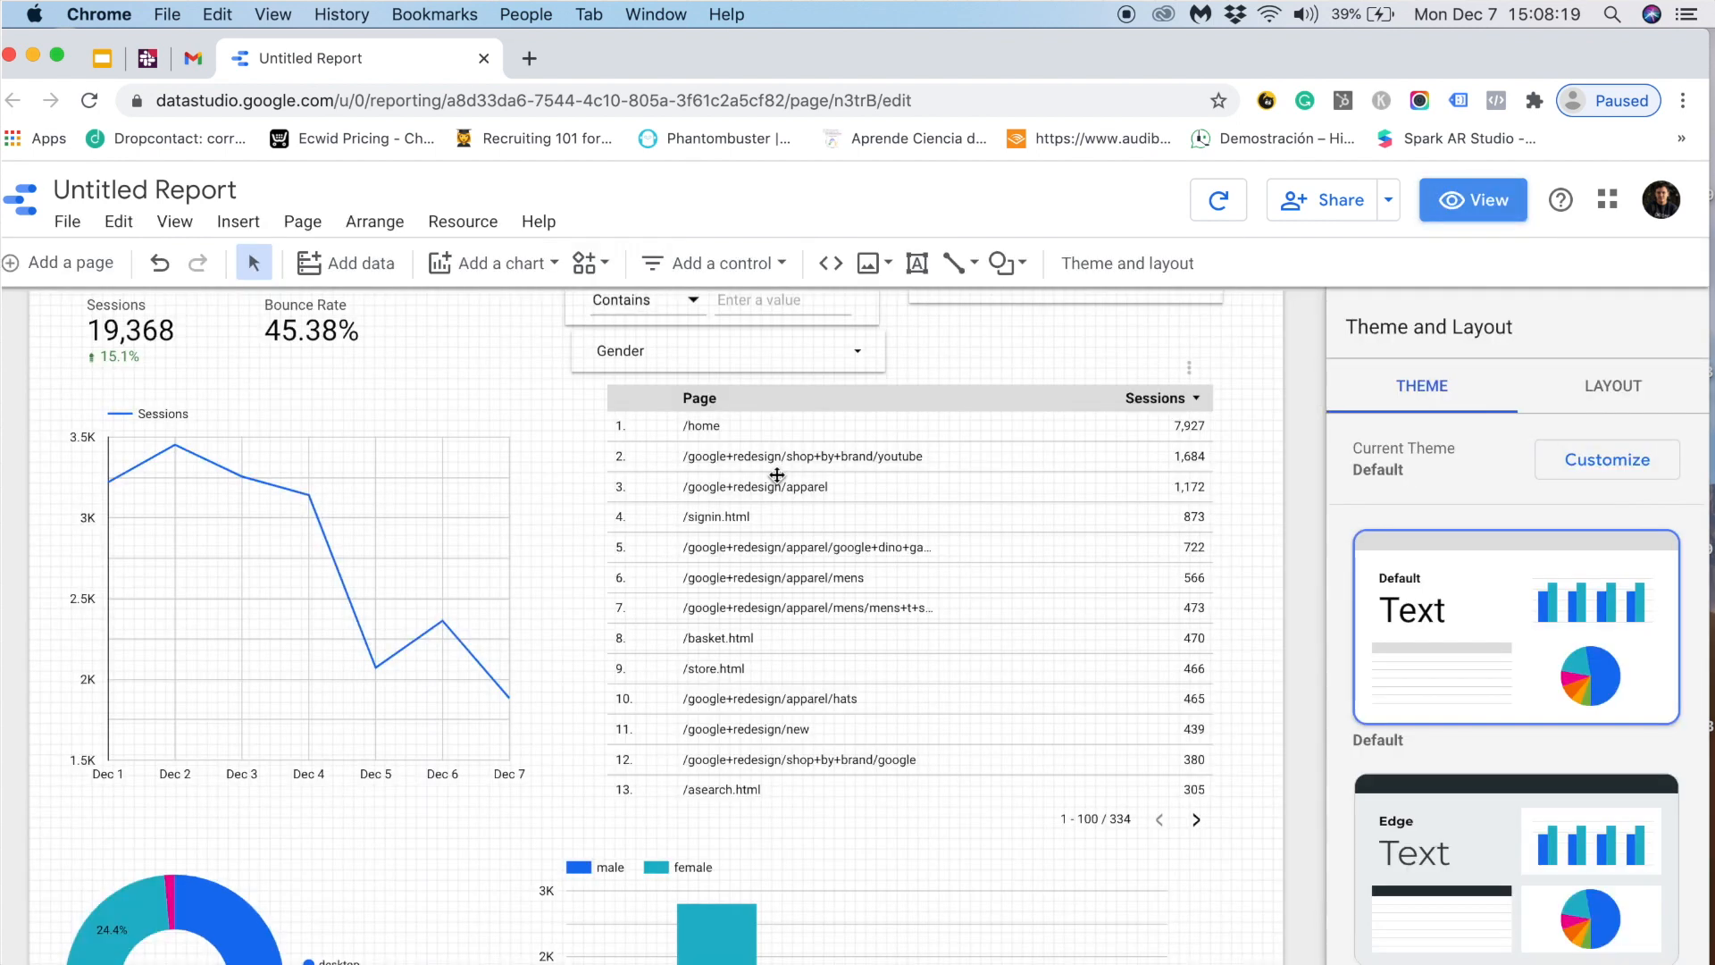
- Start a new filter for the Sessions time series chart and name it "Source is Google"
{"action": "left_click", "coordinate": [243, 595]}
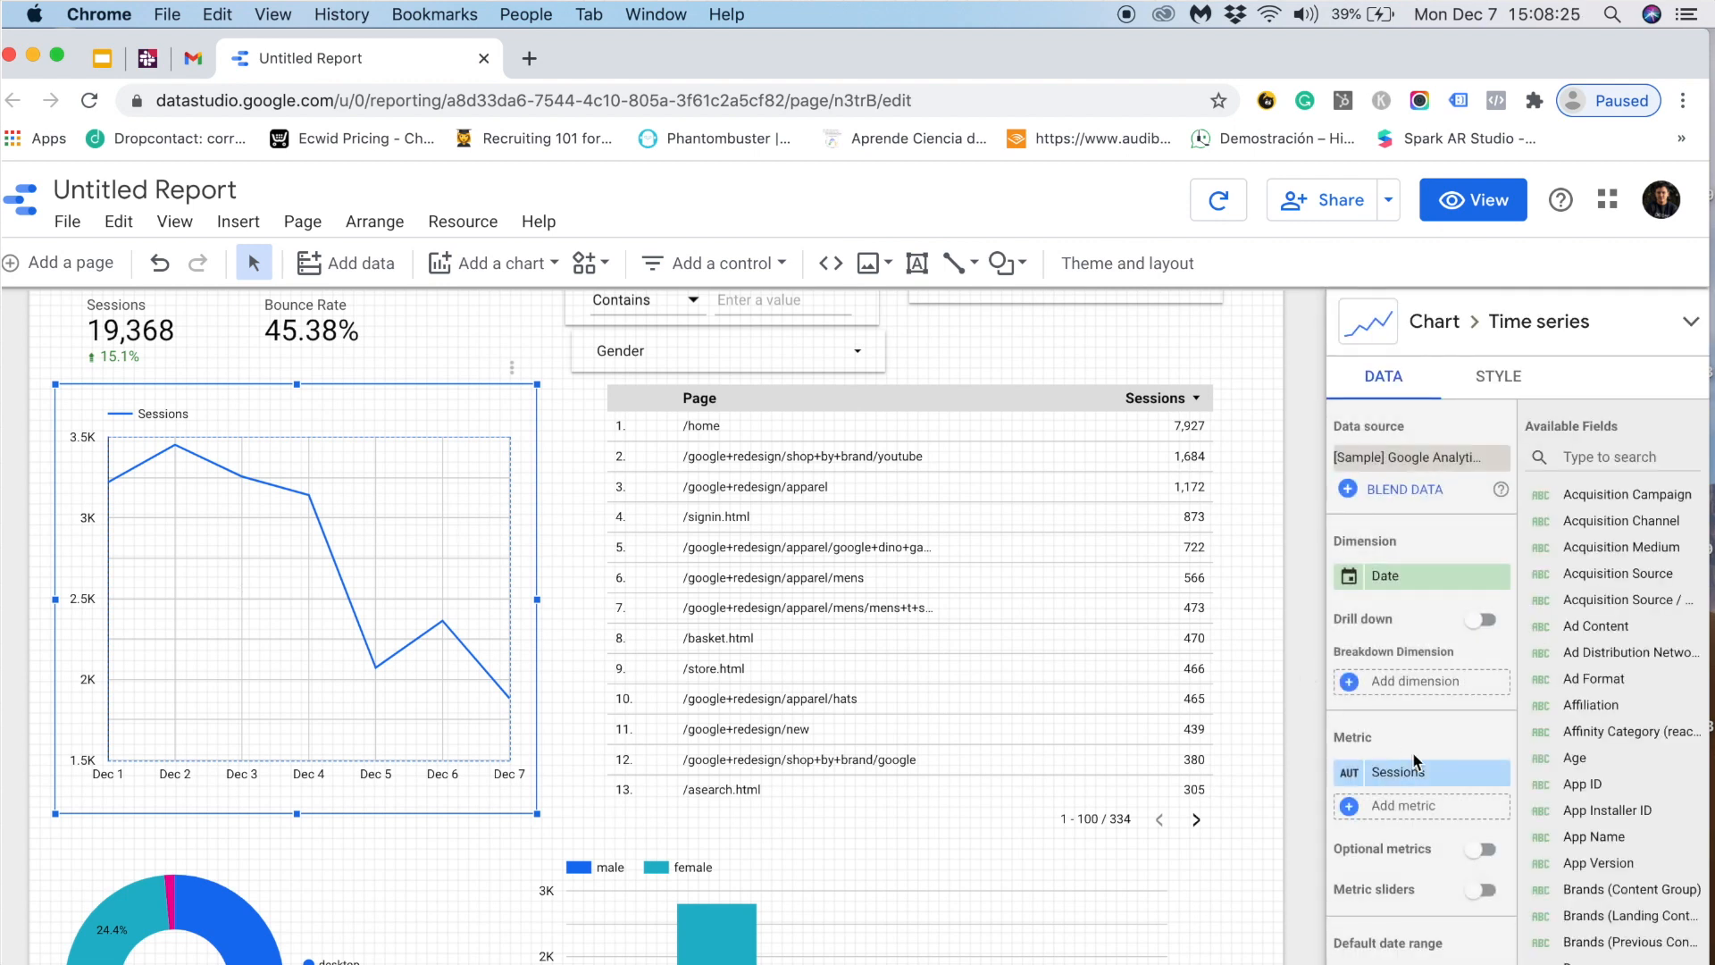
{"action": "scroll", "coordinate": [1414, 761], "scroll_direction": "down", "scroll_amount": 10}
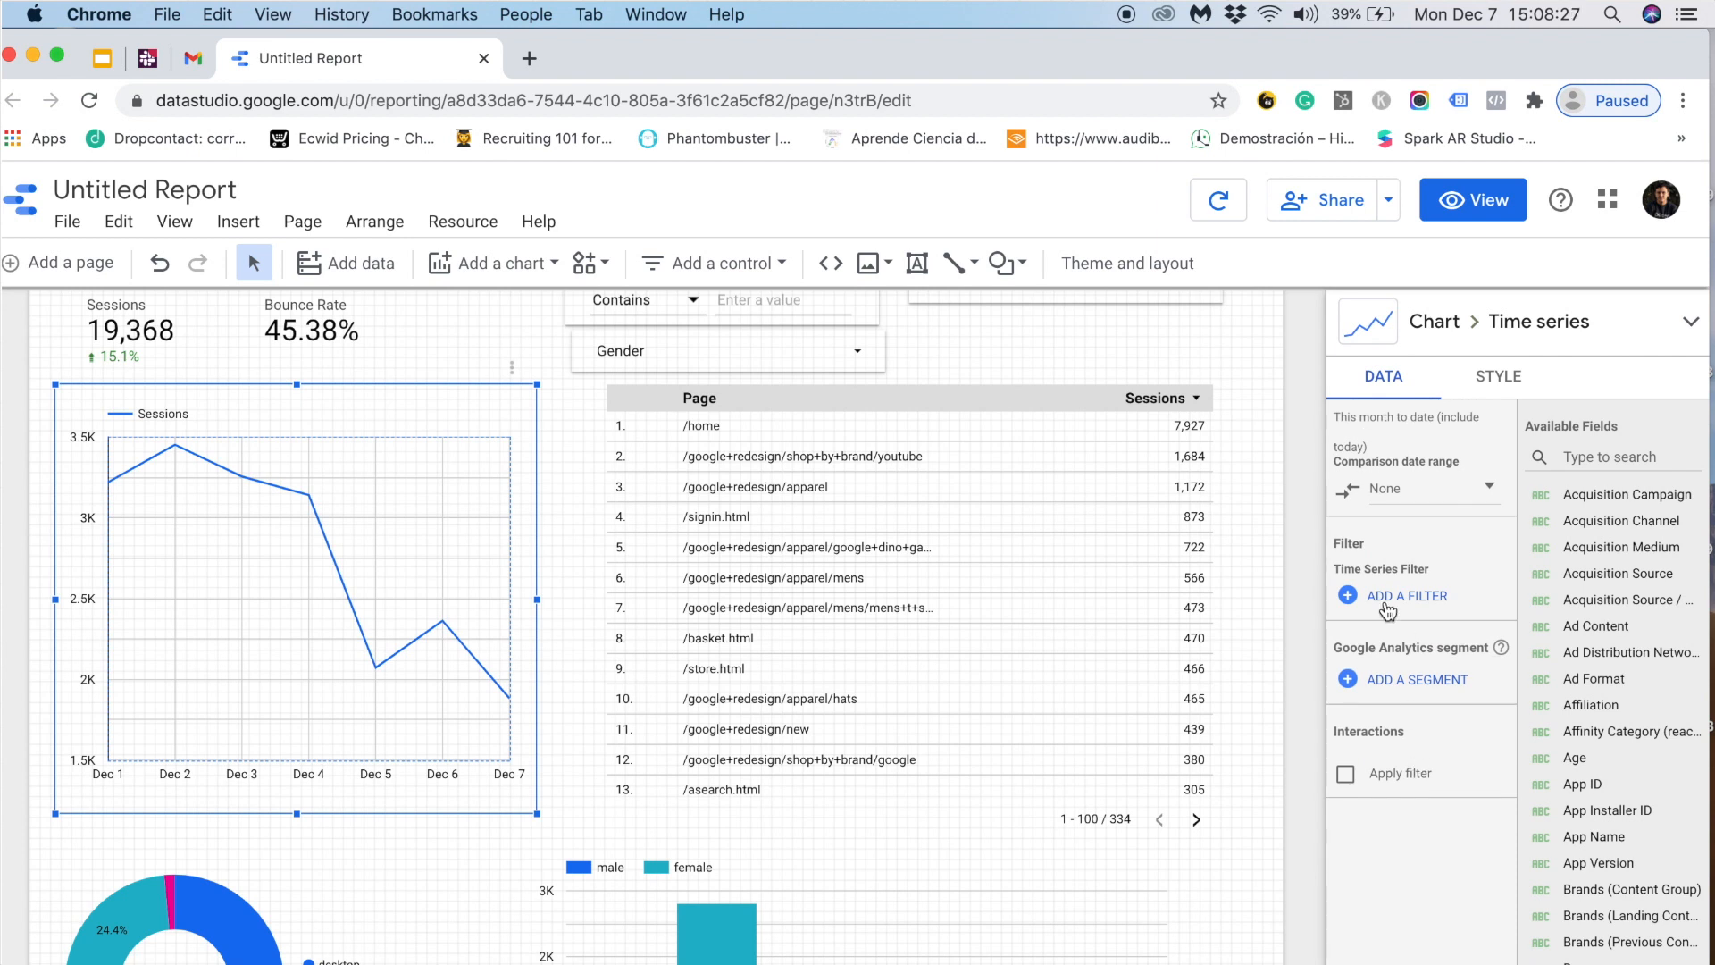
{"action": "left_click", "coordinate": [1390, 597]}
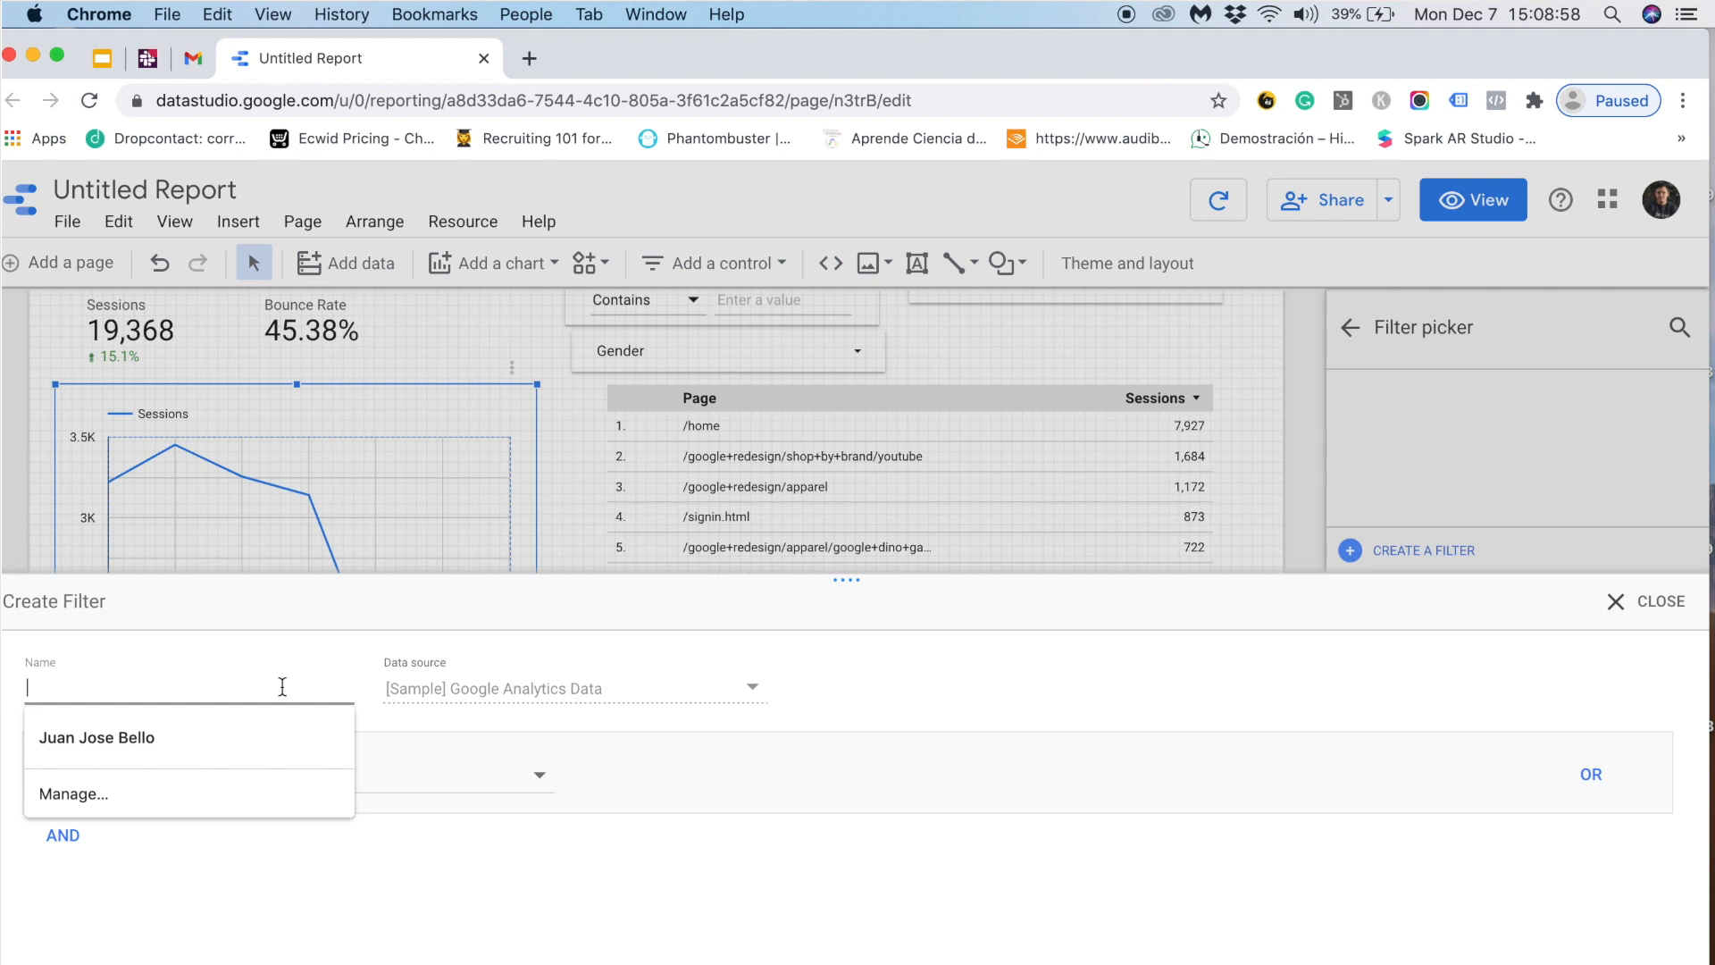
{"action": "type", "text": "Sourc"}
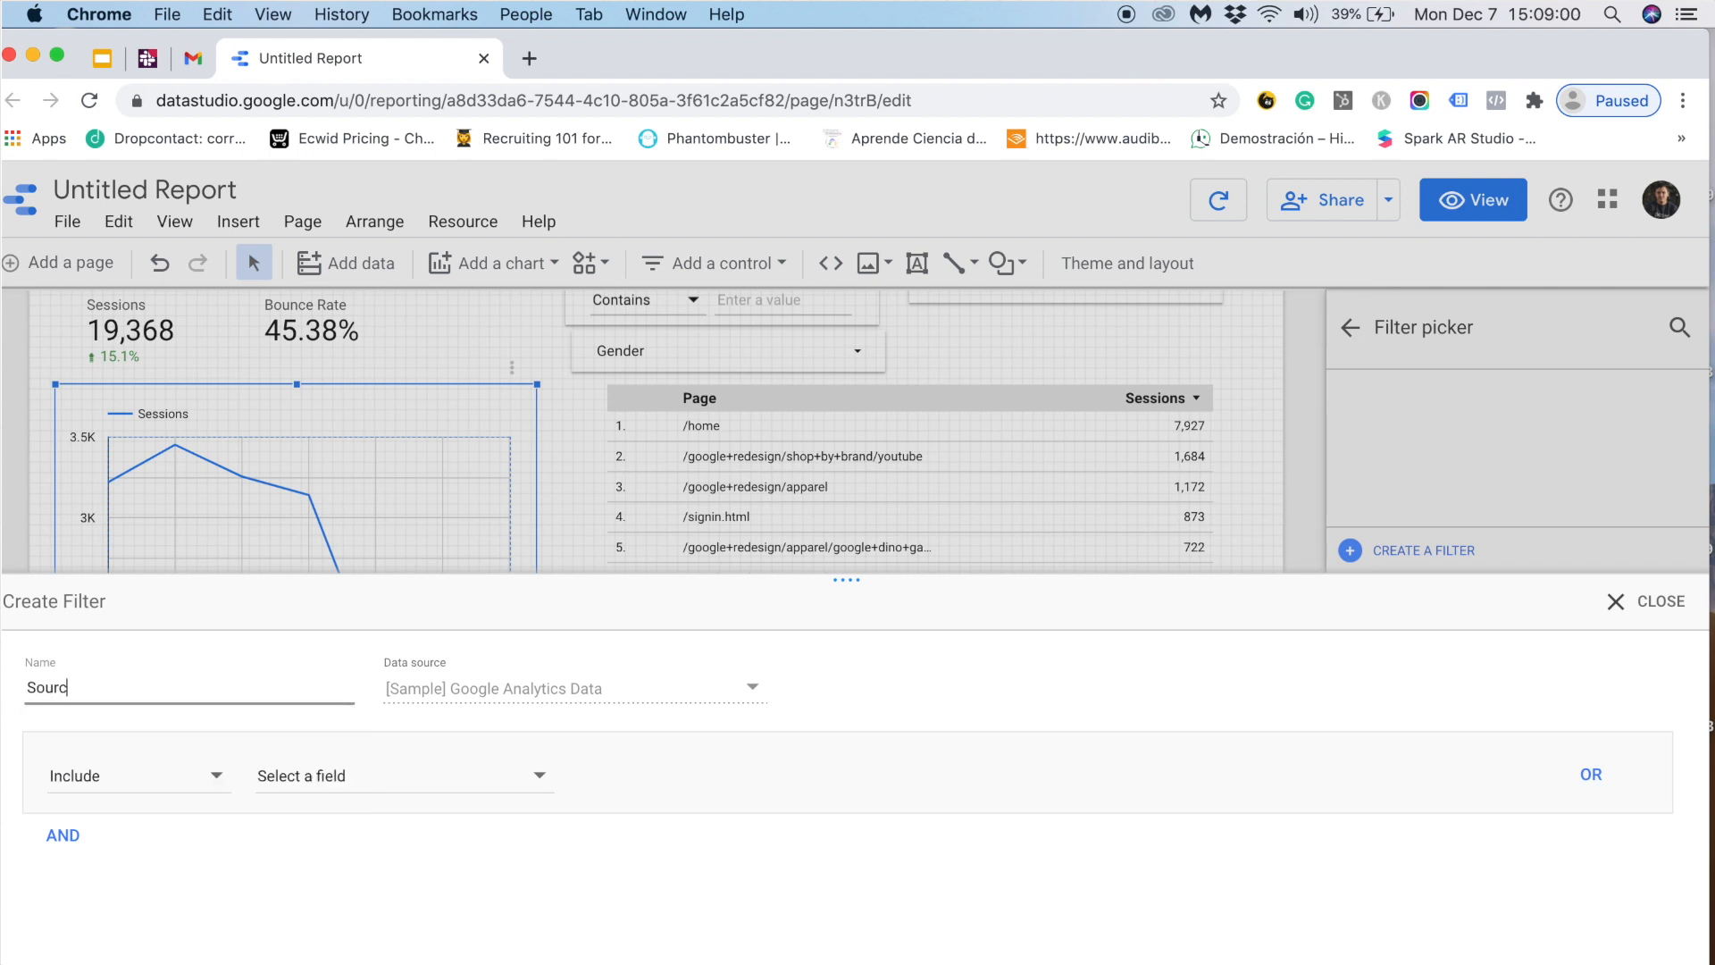
{"action": "type", "text": "e is Google"}
- Define the filter to include the Source field with the value "google" and save it to the chart
{"action": "left_click", "coordinate": [458, 778]}
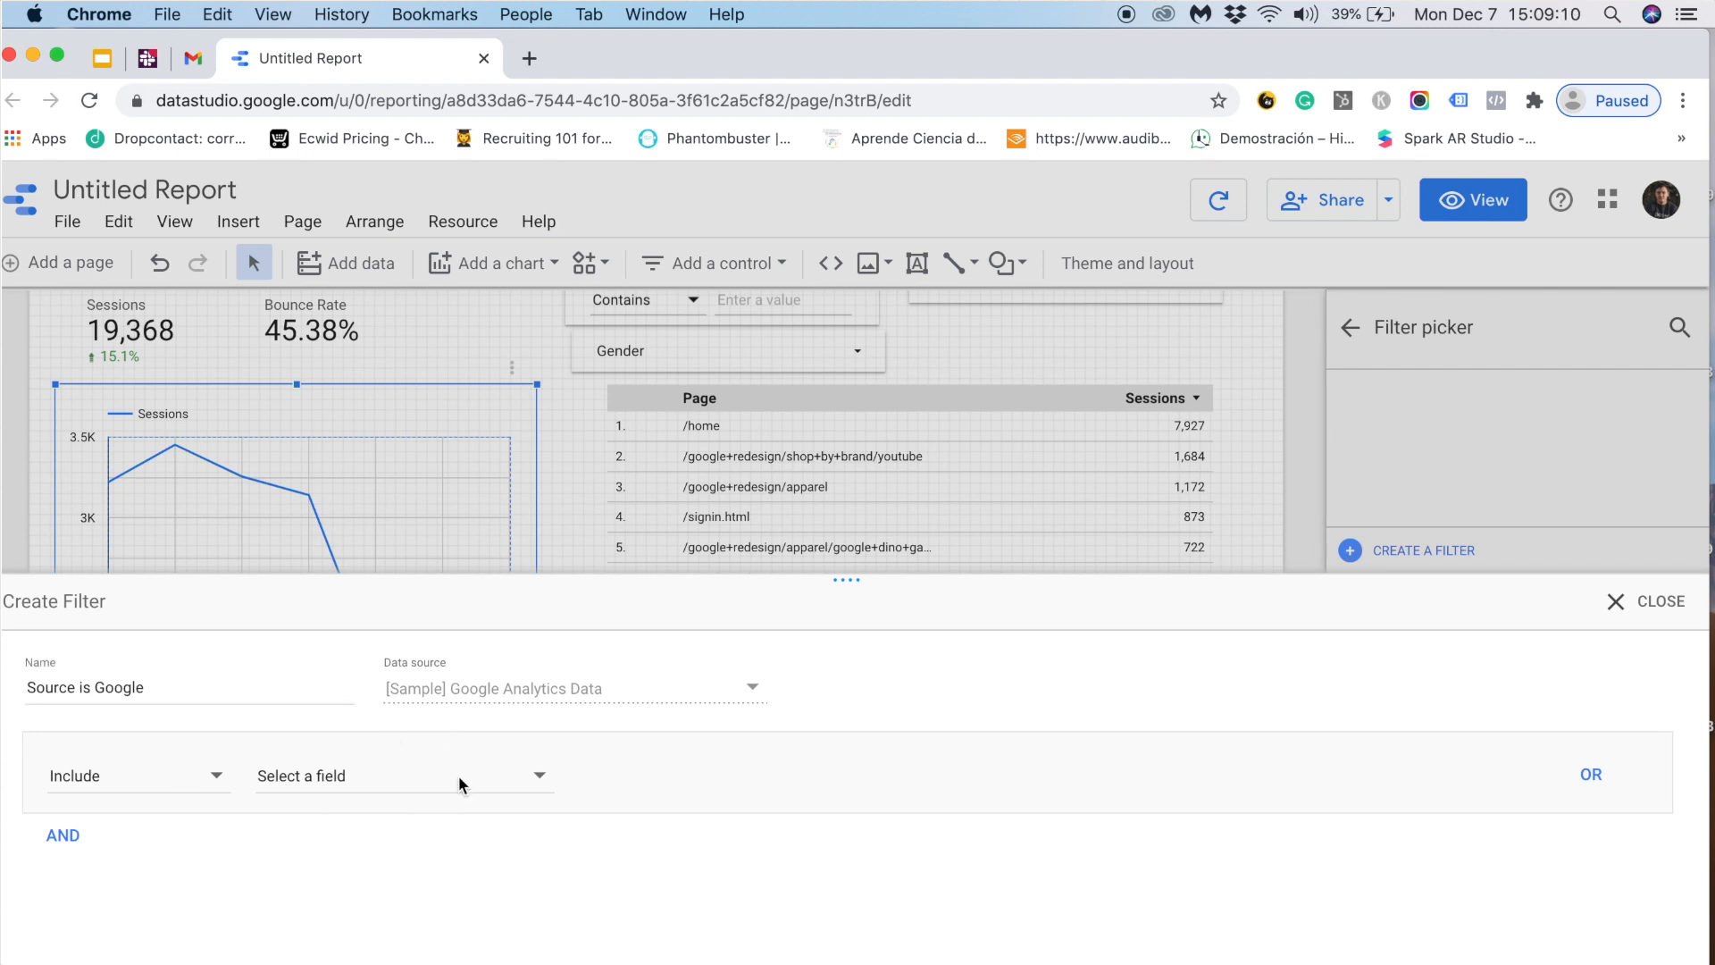
{"action": "left_click", "coordinate": [459, 776]}
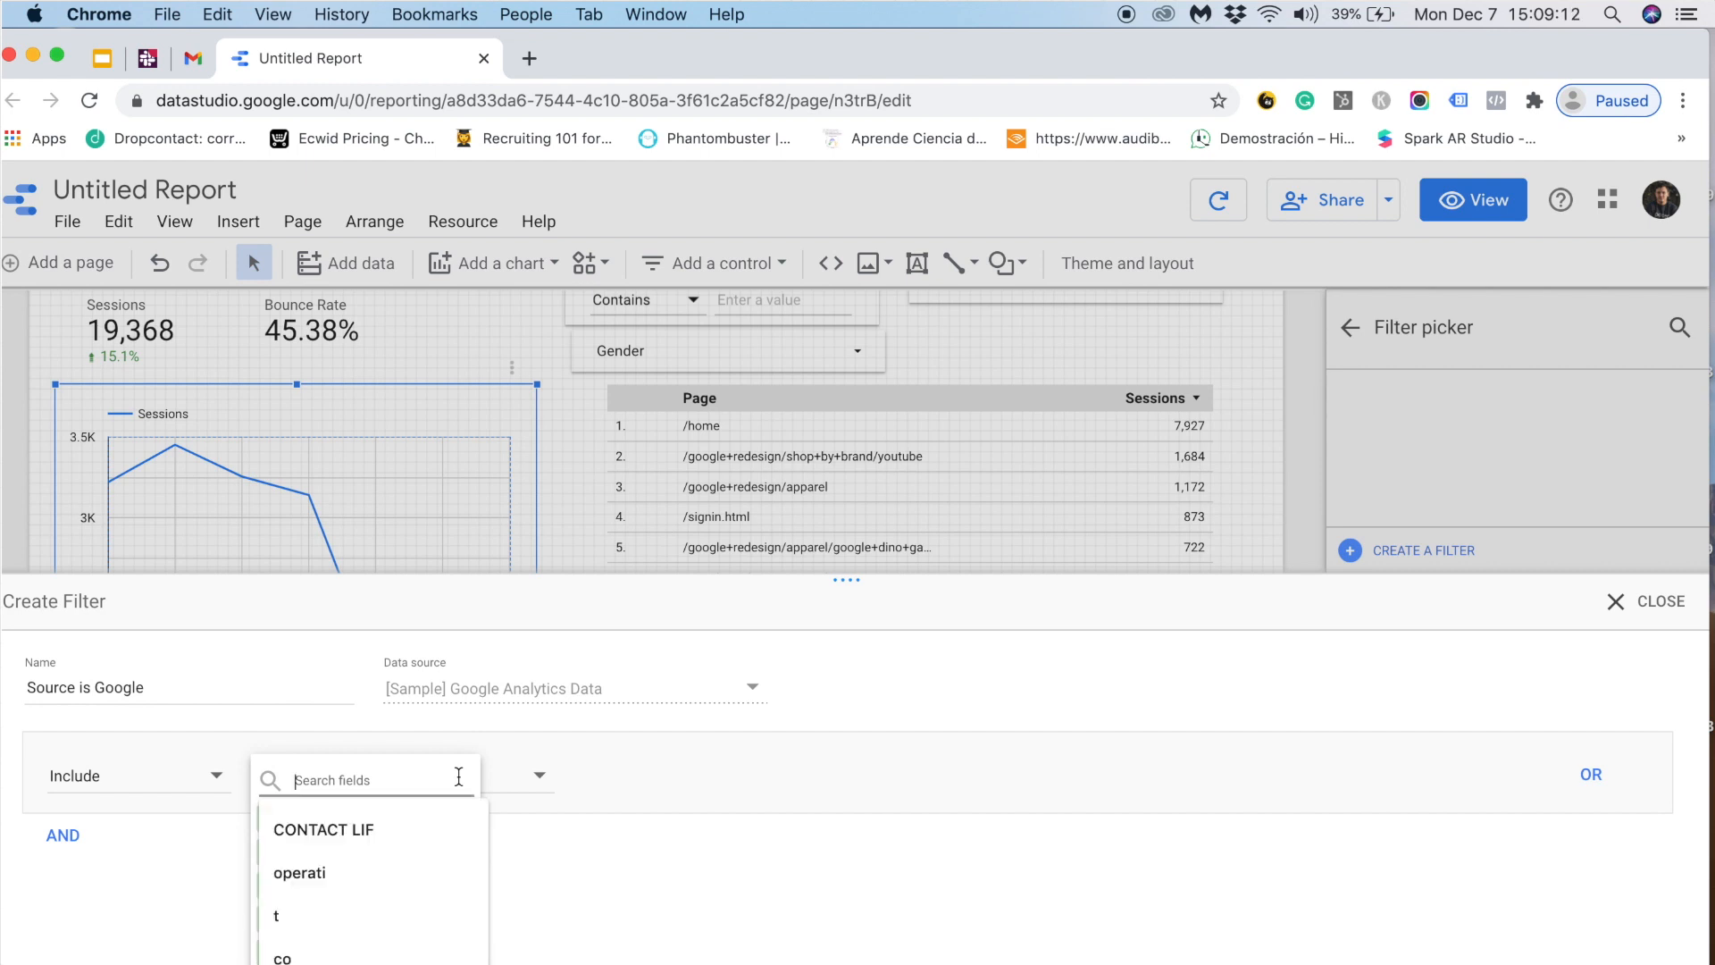
{"action": "type", "text": "source"}
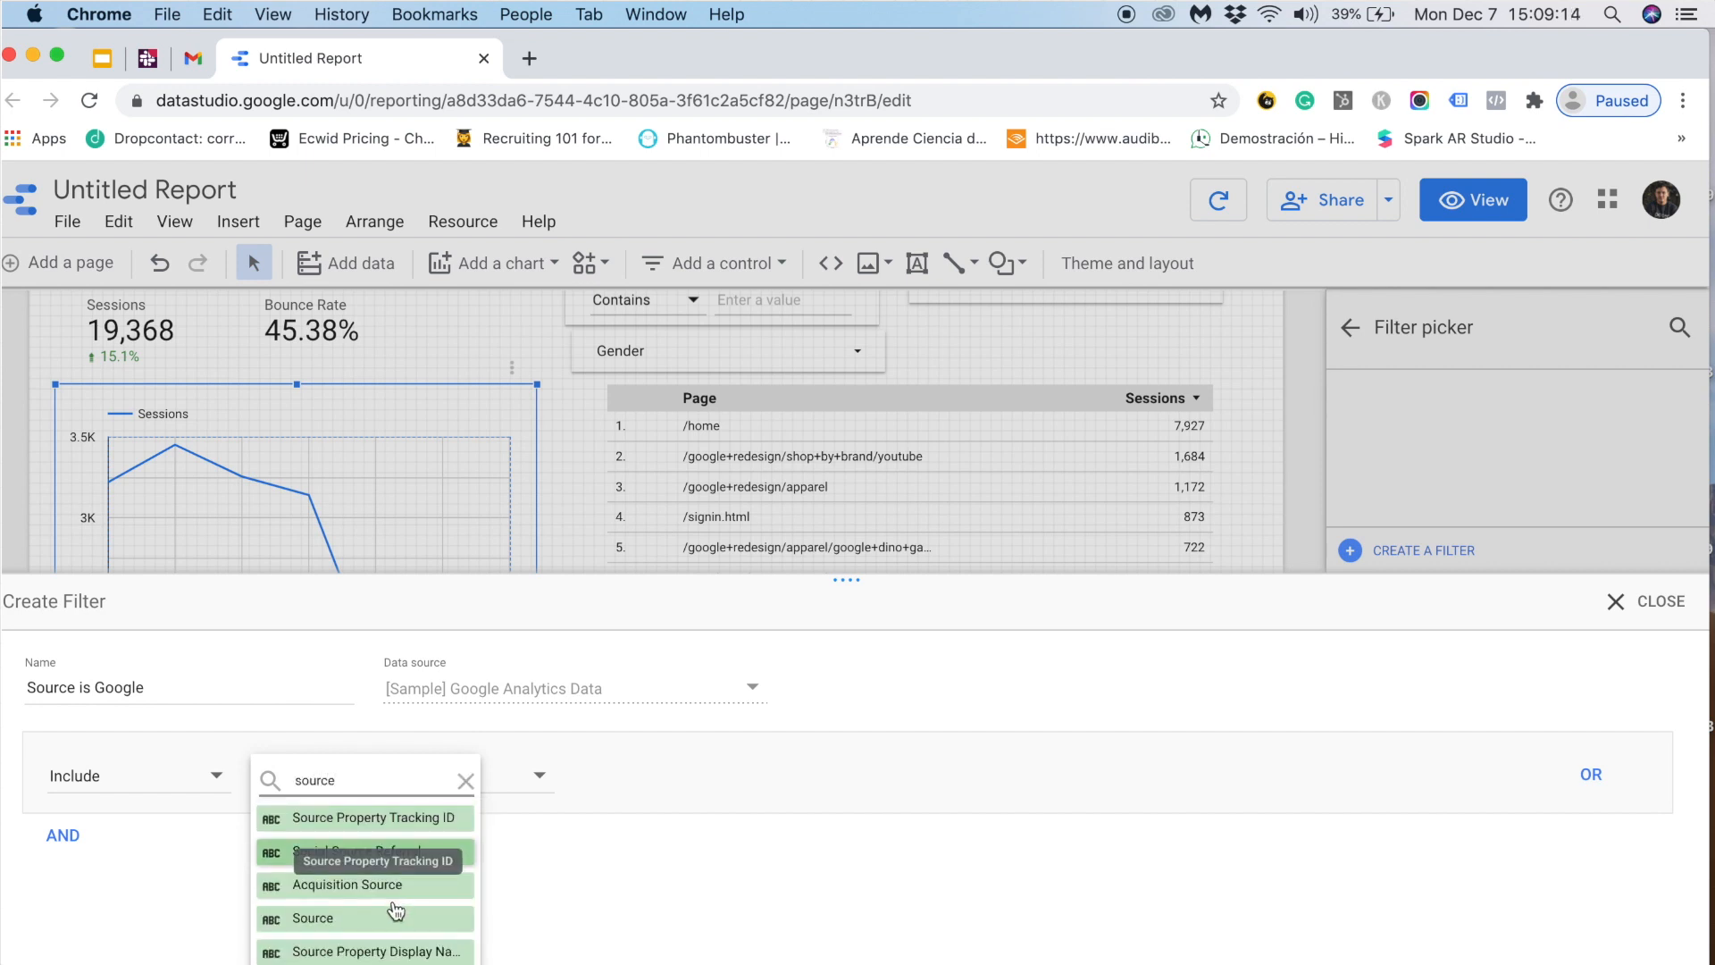
{"action": "left_click", "coordinate": [376, 926]}
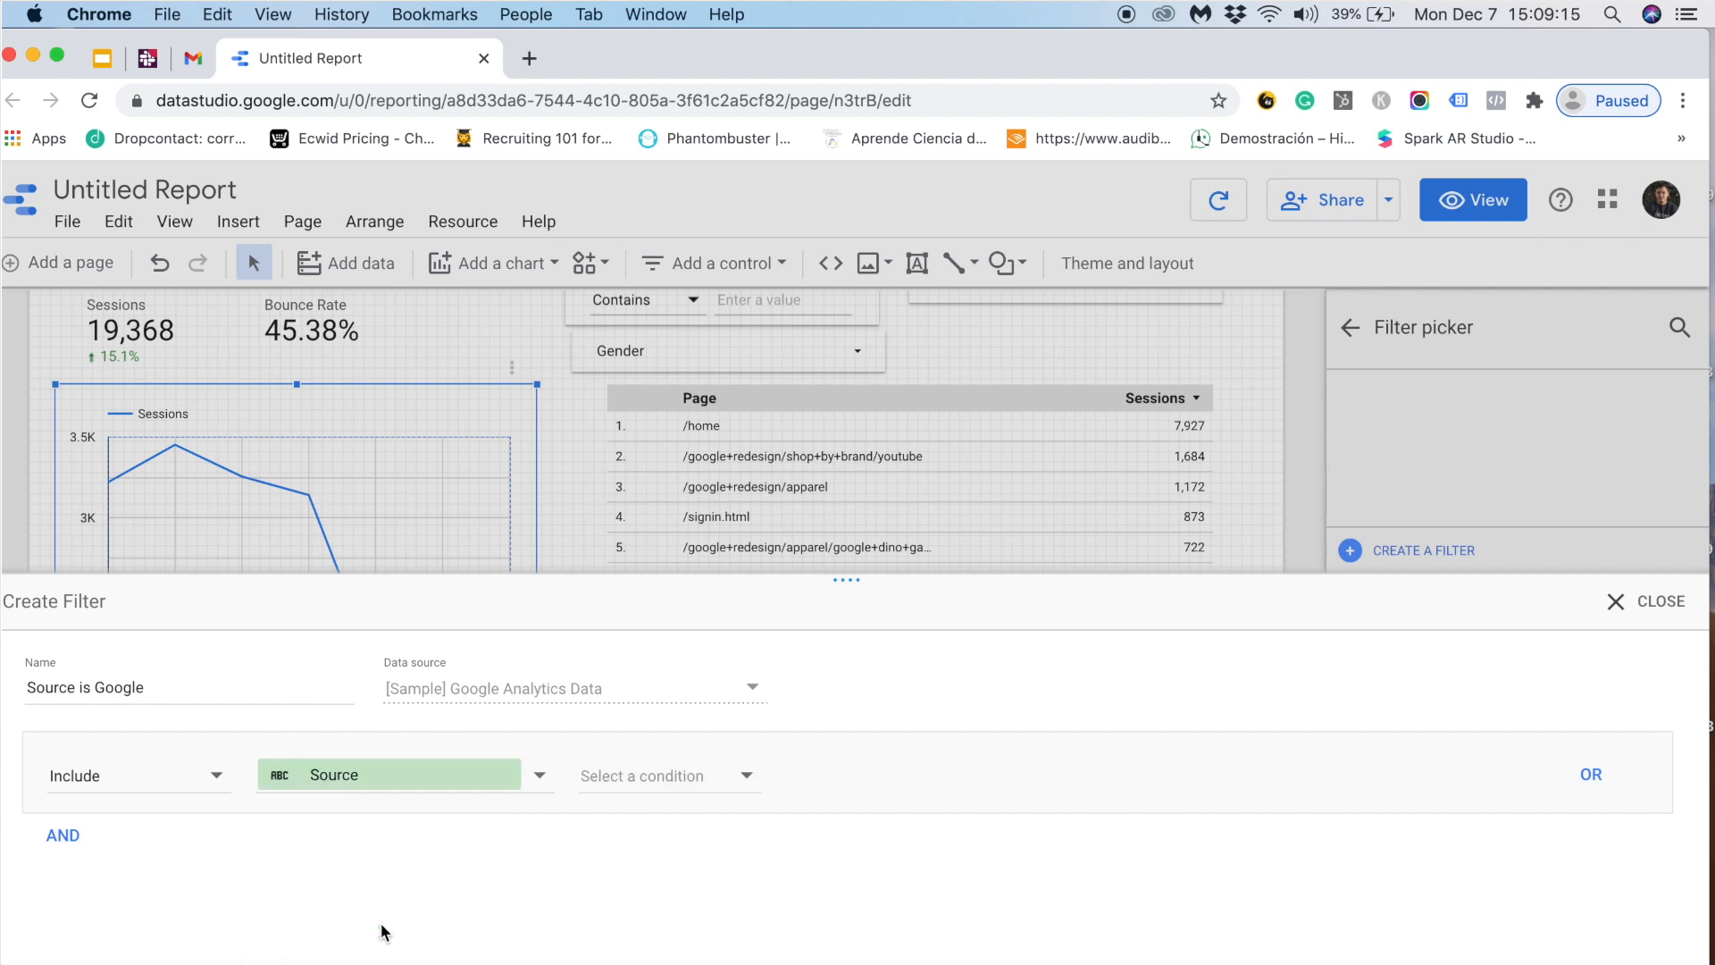
{"action": "left_click", "coordinate": [685, 774]}
{"action": "left_click", "coordinate": [682, 697]}
{"action": "left_click", "coordinate": [893, 777]}
{"action": "type", "text": "google"}
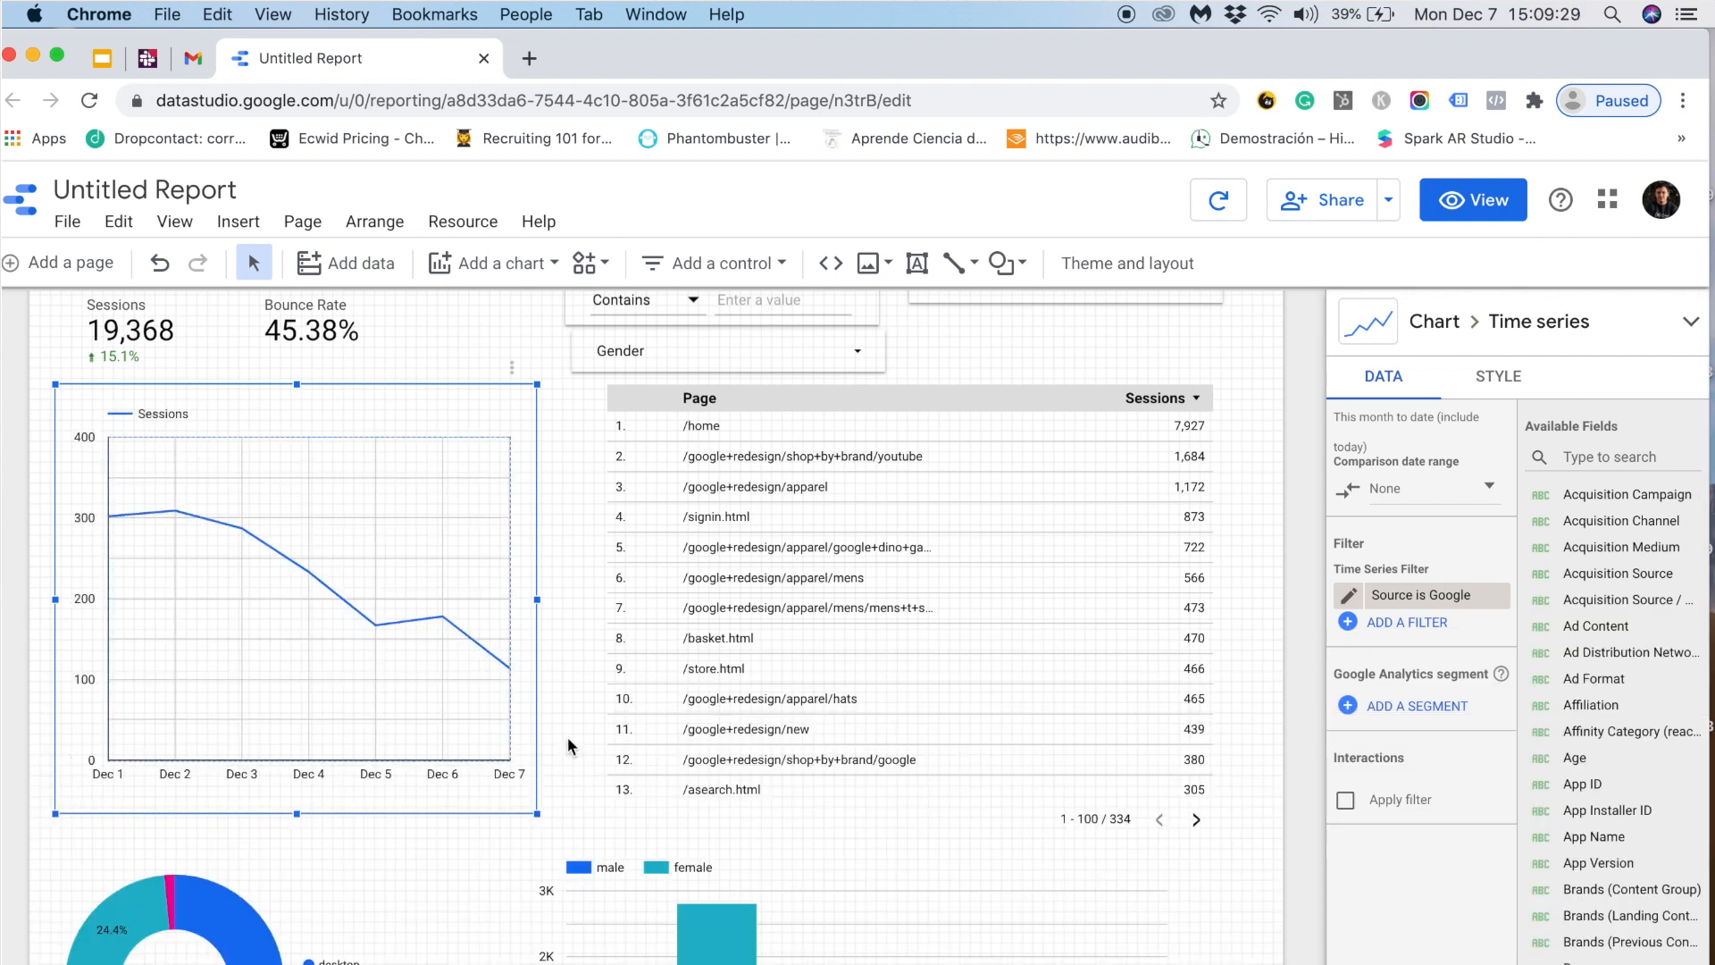
- Preview the report to compare the filtered time series chart with the scorecards and the pages table
{"action": "left_click", "coordinate": [1488, 211]}
{"action": "scroll", "coordinate": [1119, 496], "scroll_direction": "up", "scroll_amount": 2}
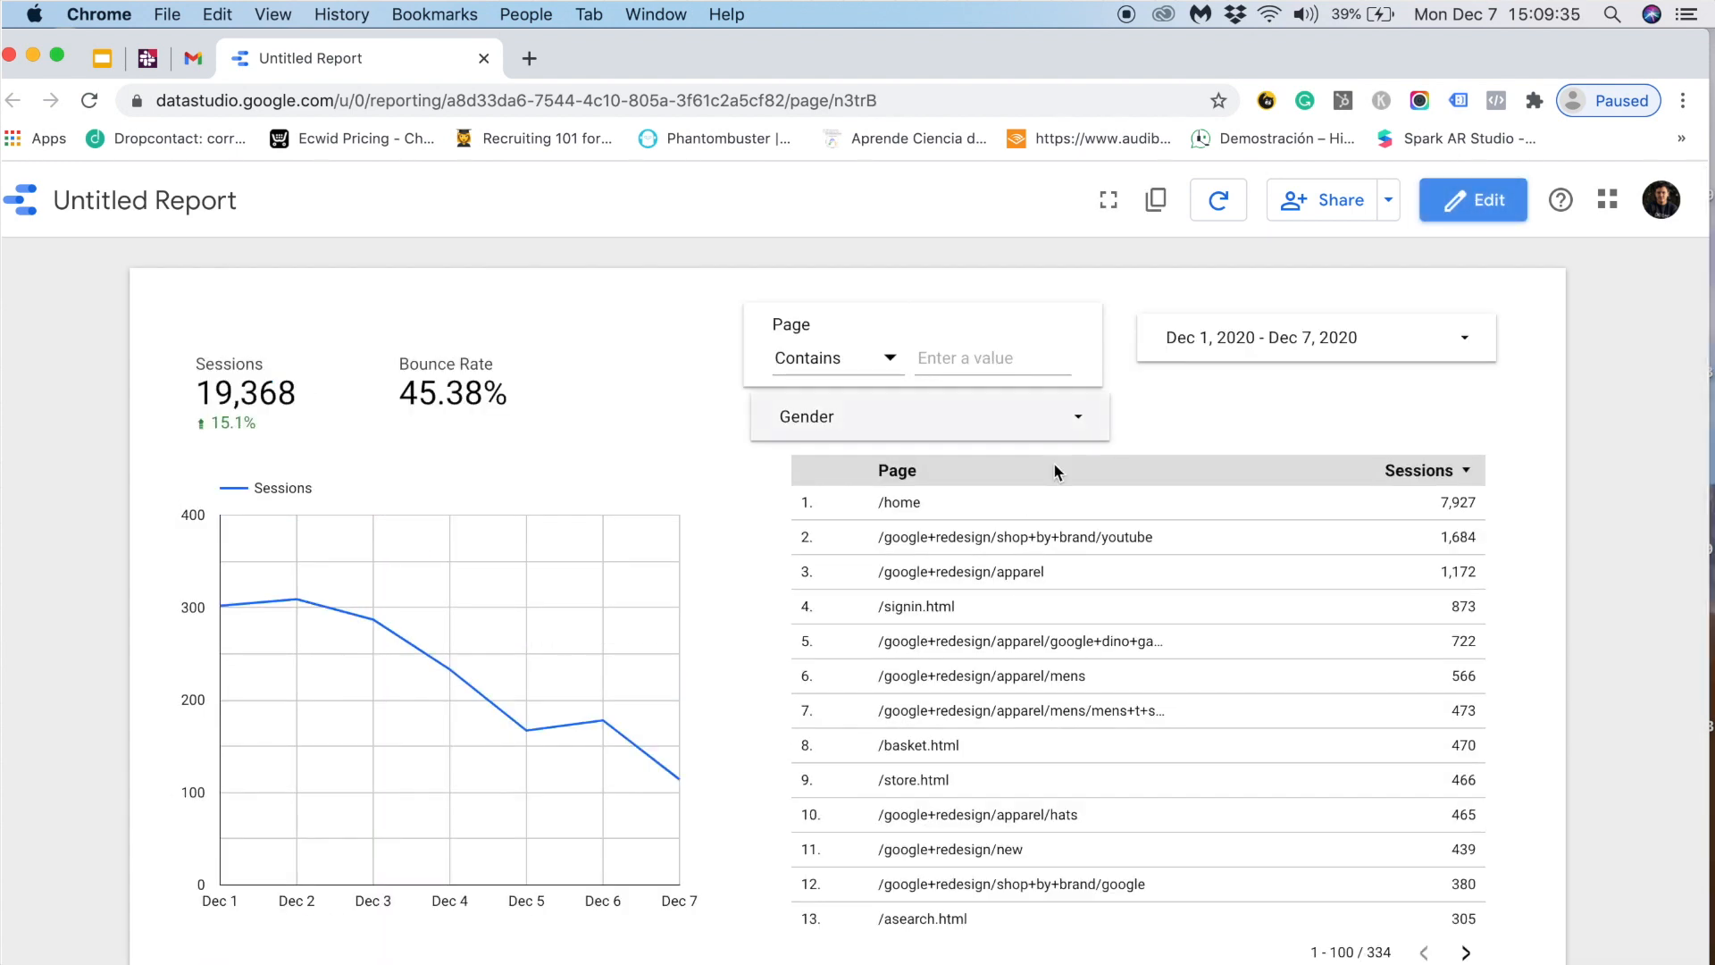
{"action": "scroll", "coordinate": [1031, 532], "scroll_direction": "down", "scroll_amount": 3}
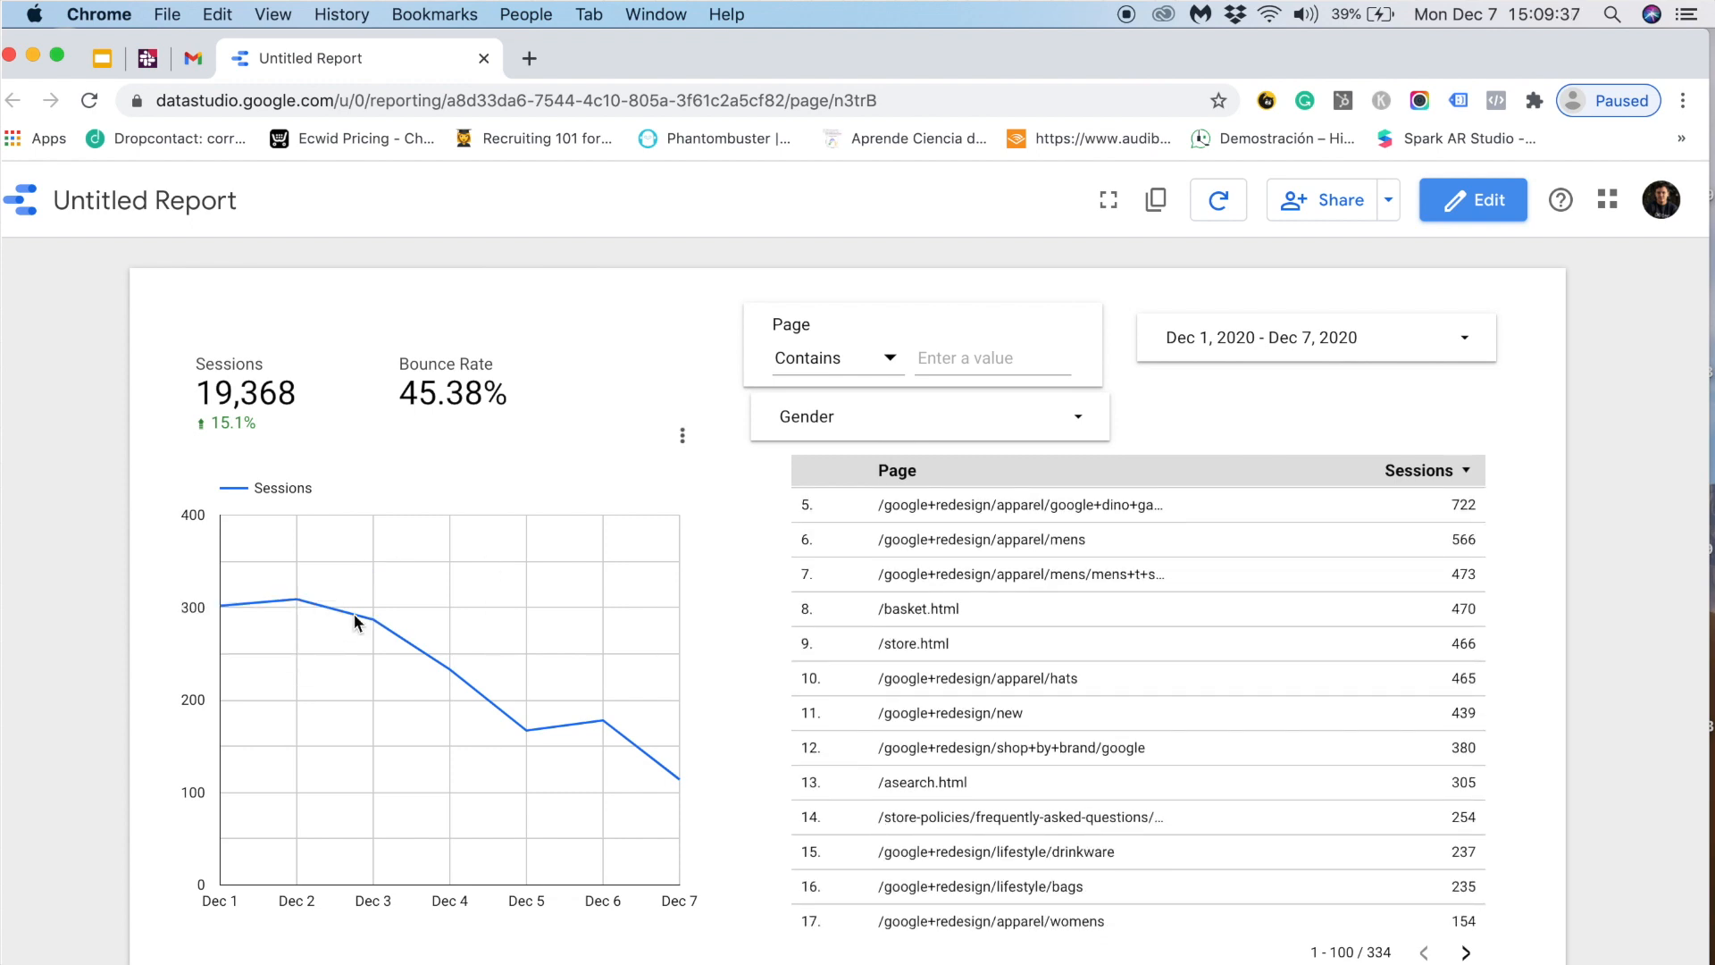
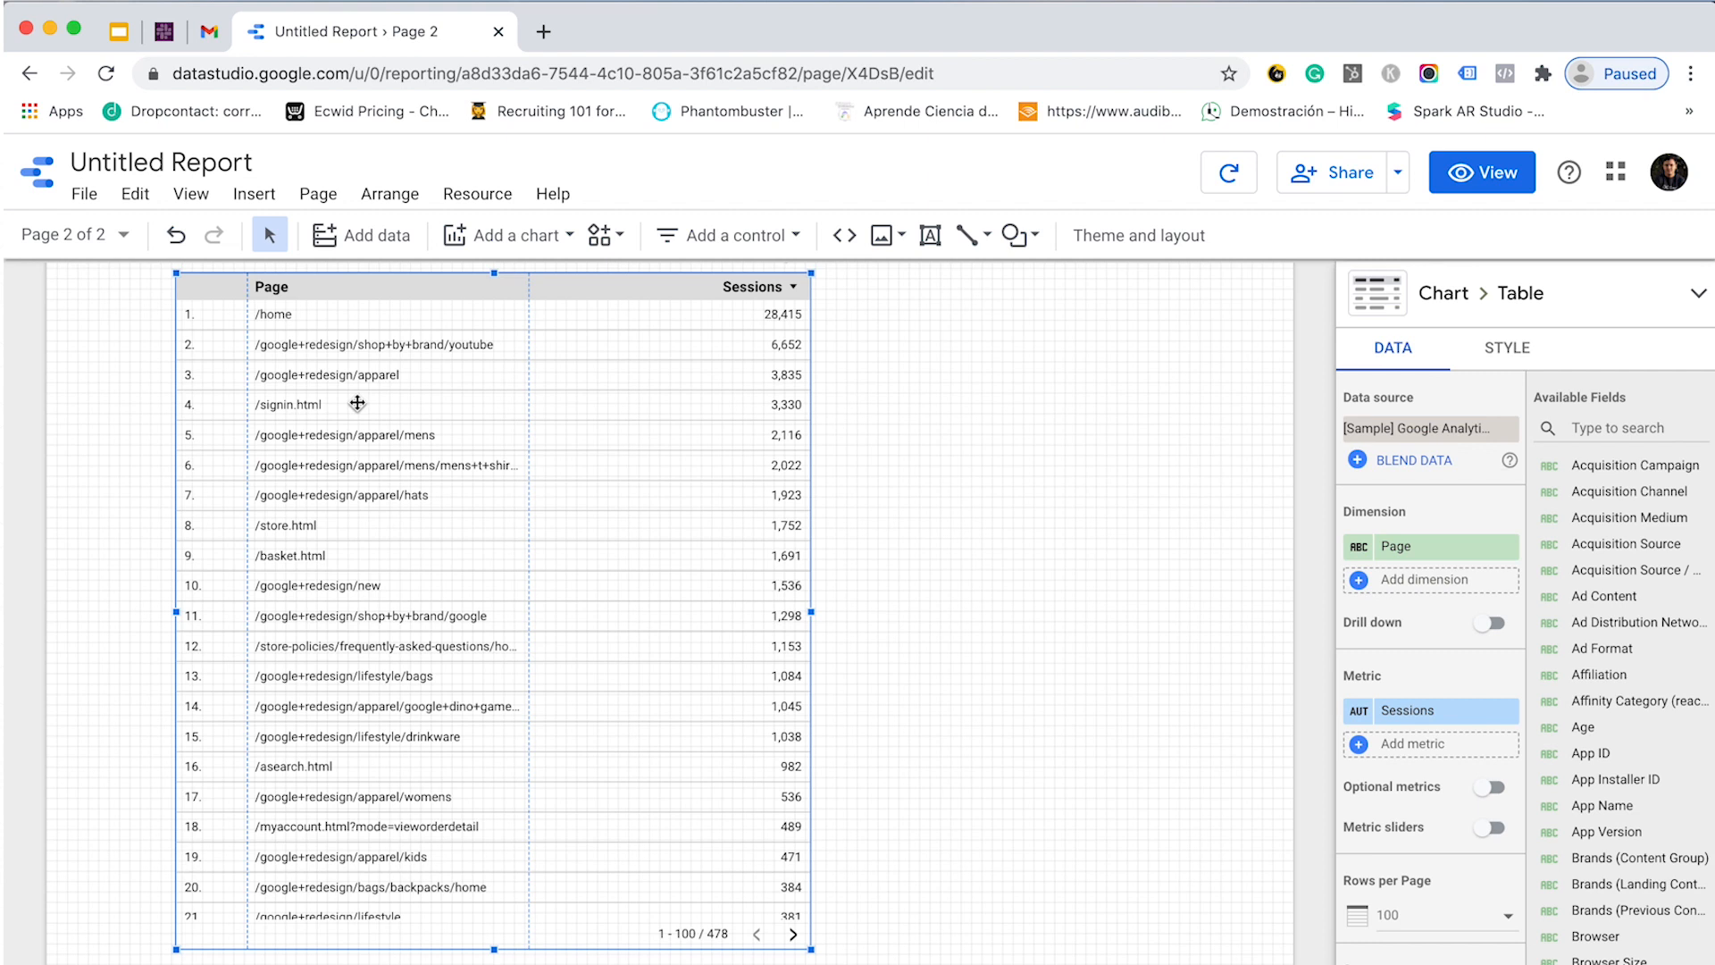
{"action": "scroll", "coordinate": [357, 403], "scroll_direction": "up", "scroll_amount": 1}
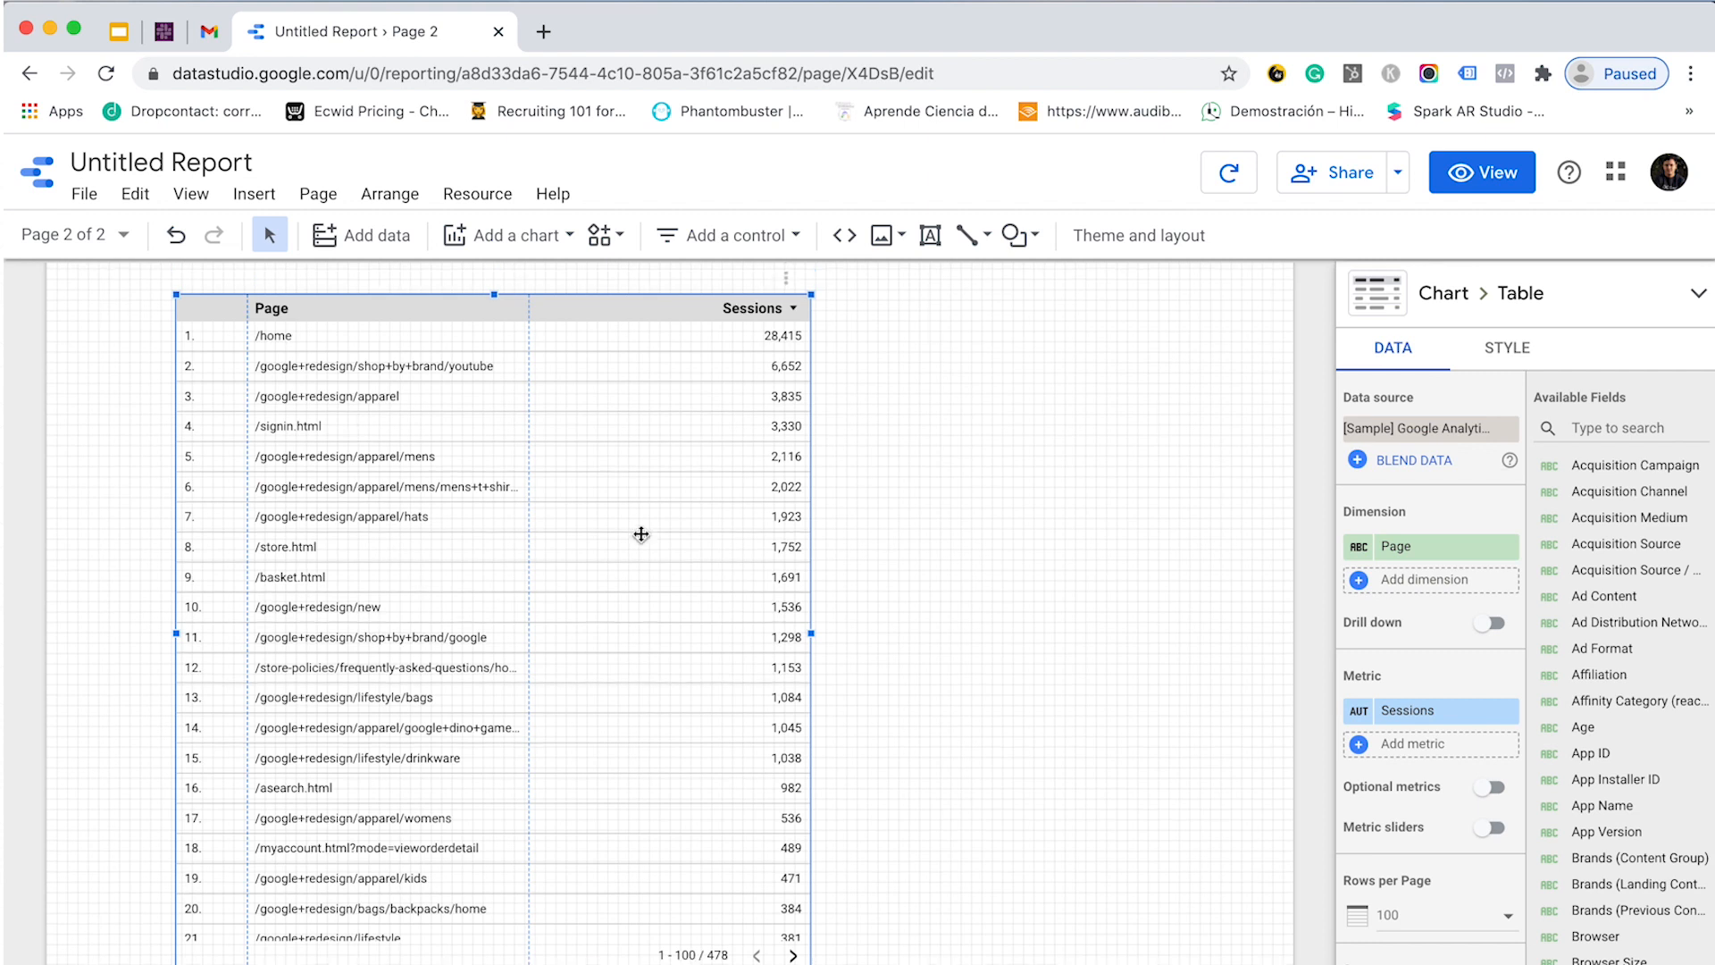
- Create a new calculated field as an extra dimension of the pages table and name it "Topic"
{"action": "left_click", "coordinate": [1357, 581]}
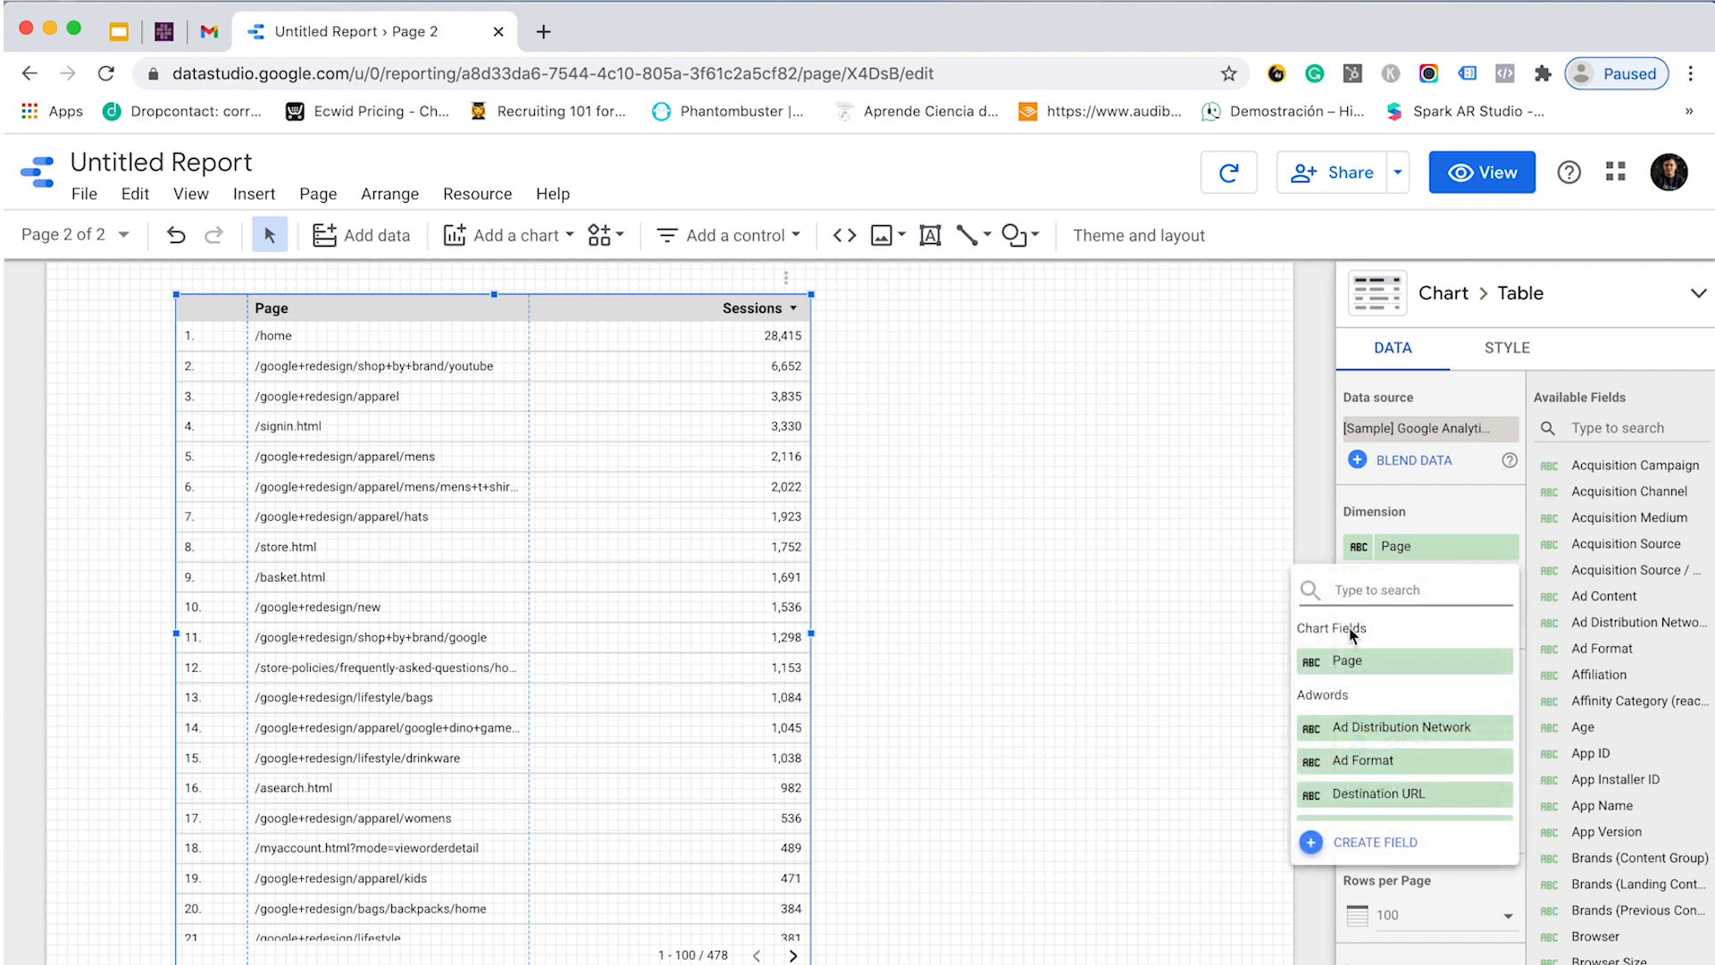
{"action": "left_click", "coordinate": [1315, 838]}
{"action": "type", "text": "Topic"}
{"action": "left_click", "coordinate": [1331, 777]}
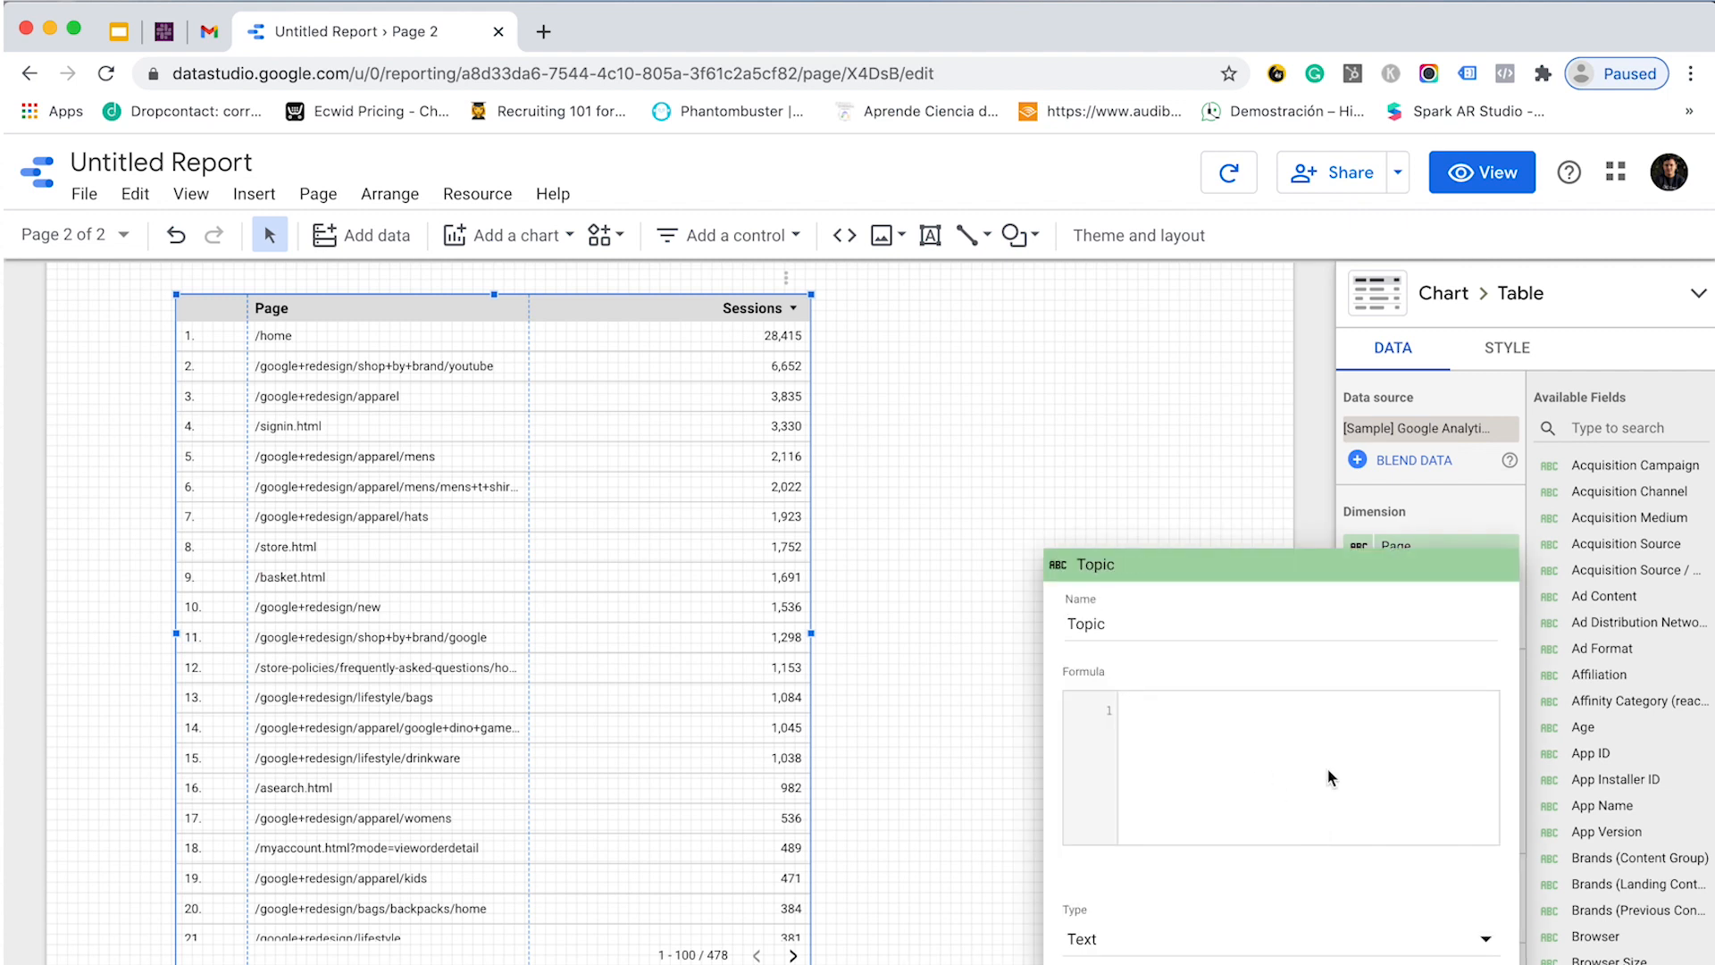
- Begin the Topic formula with a CASE statement whose REGEXP_MATCH condition '.*youtube.*' returns "Youtube"
{"action": "type", "text": "case"}
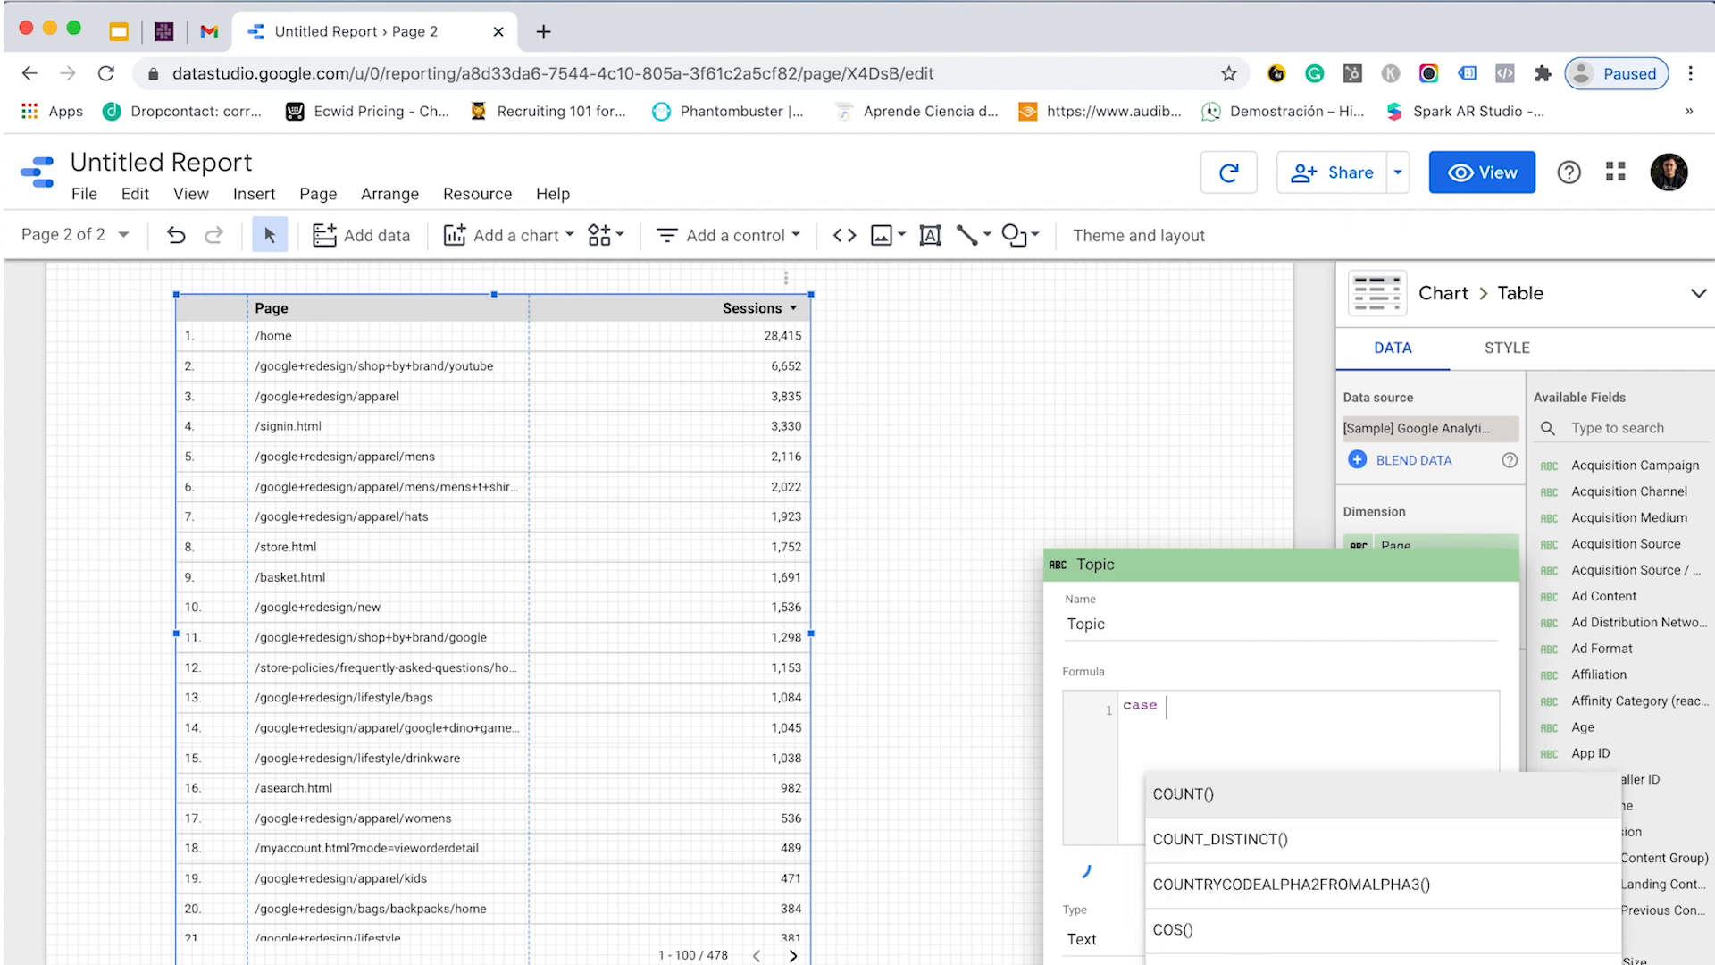
{"action": "key", "text": "Return"}
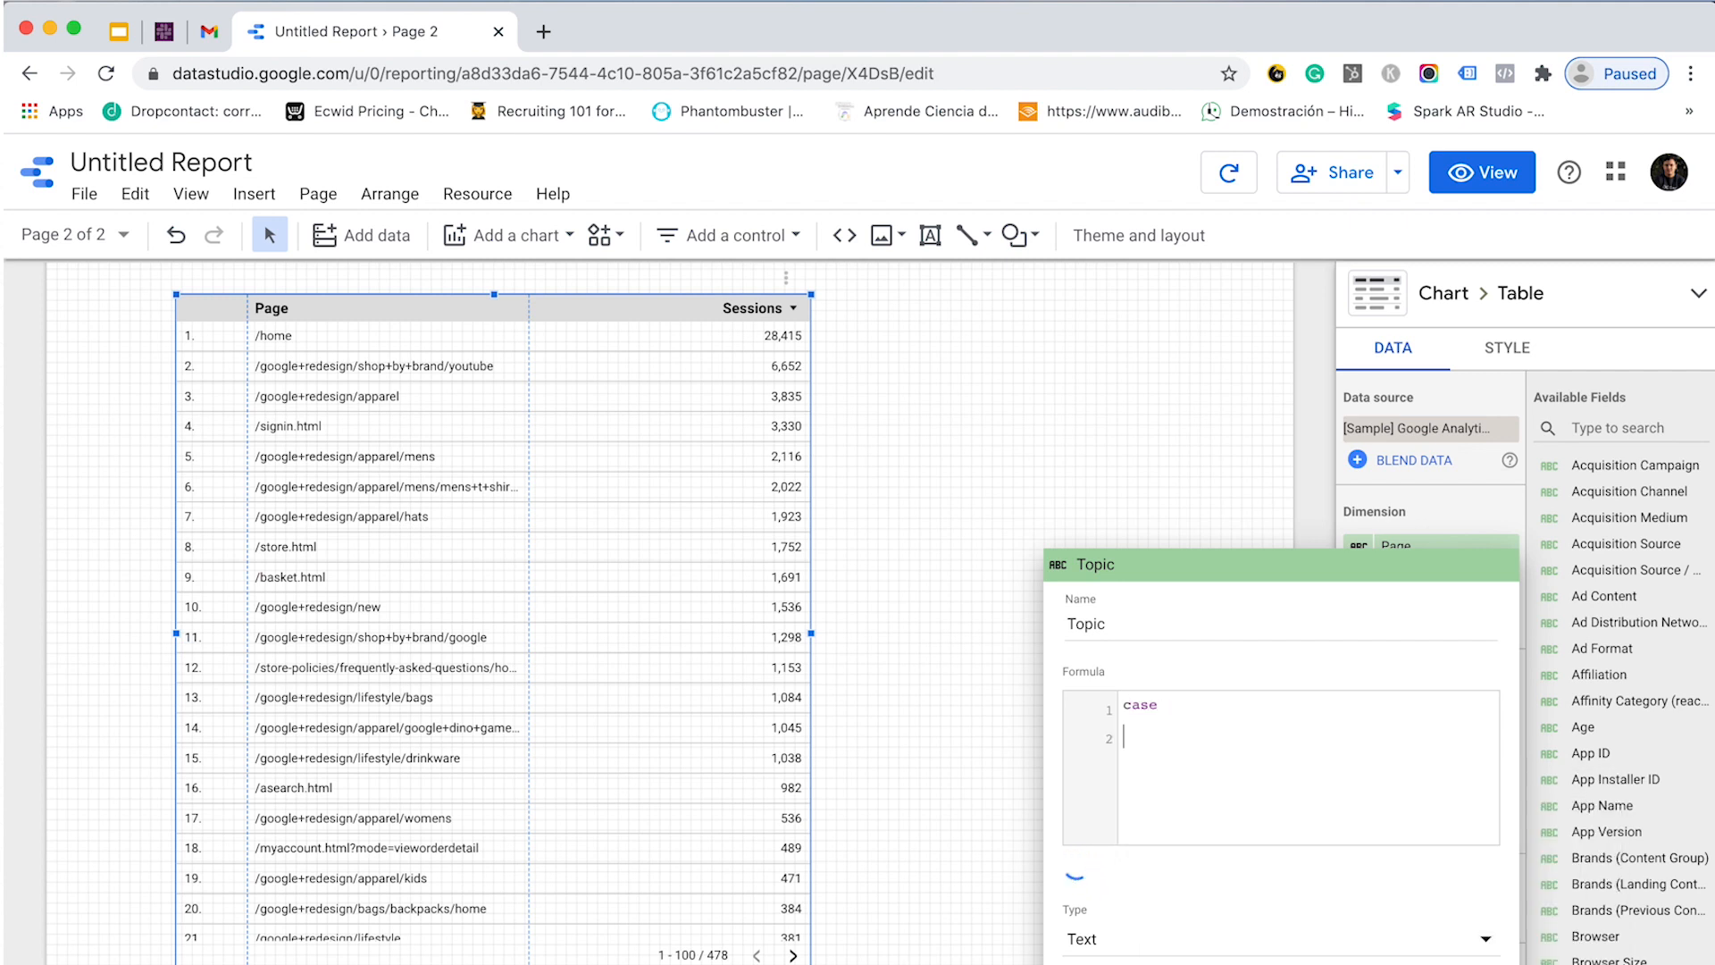
{"action": "type", "text": "when"}
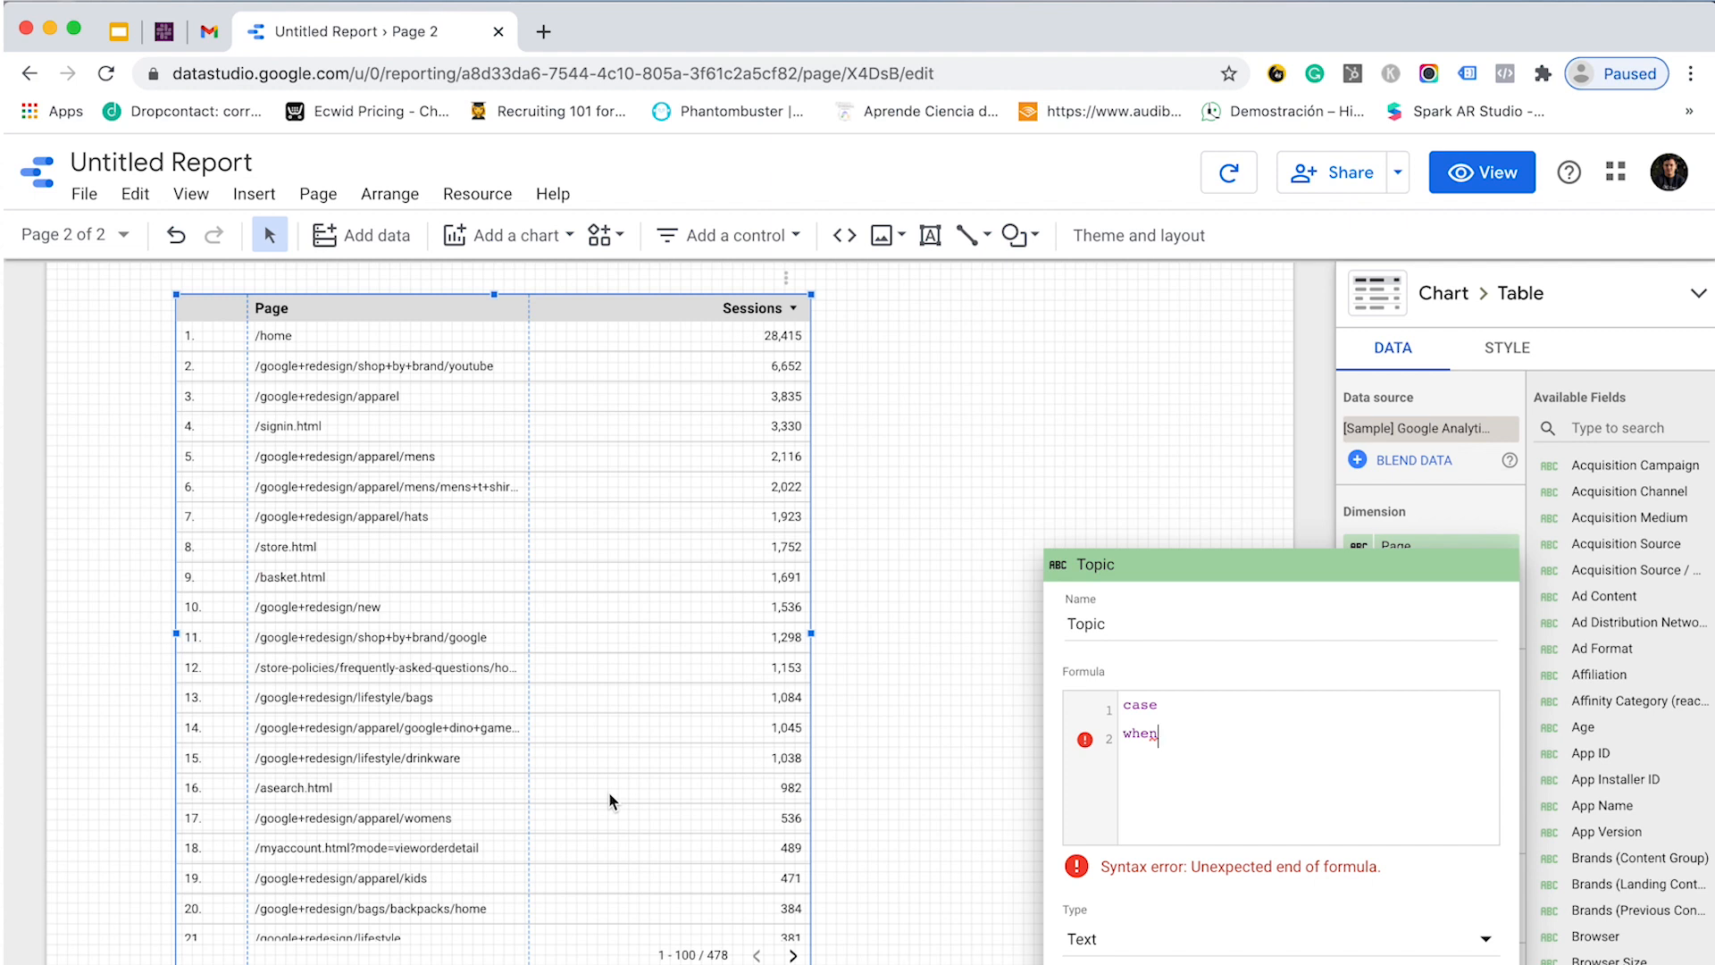
{"action": "type", "text": "regex"}
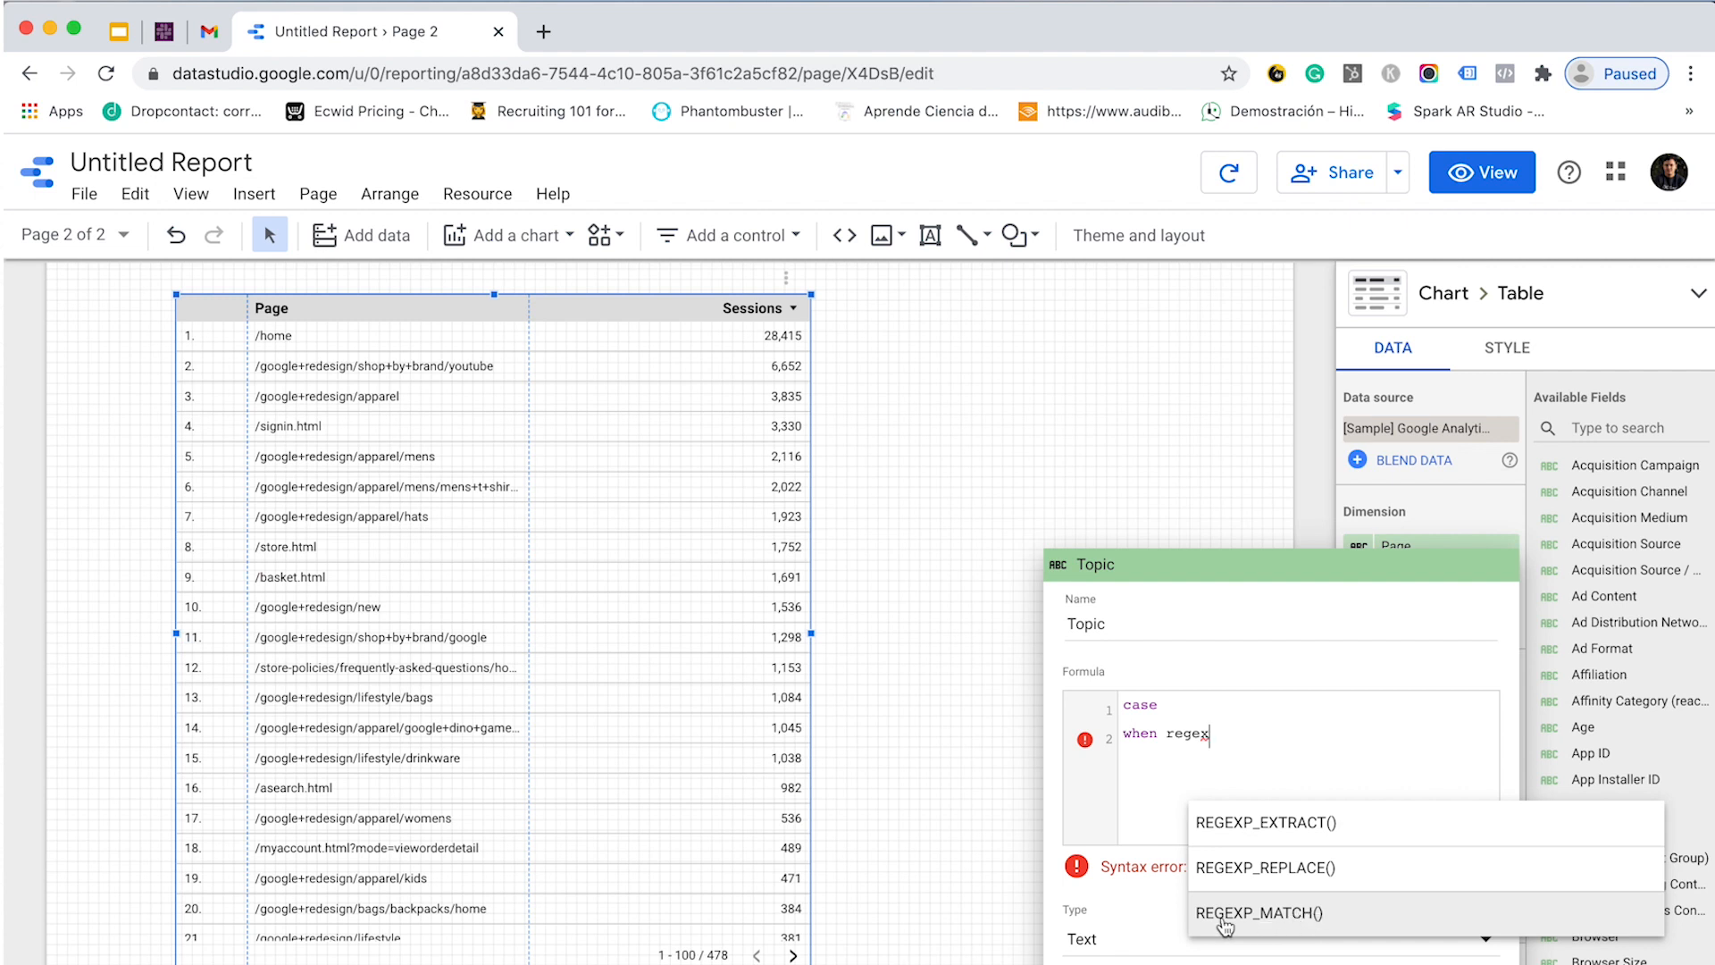
{"action": "left_click", "coordinate": [1263, 920]}
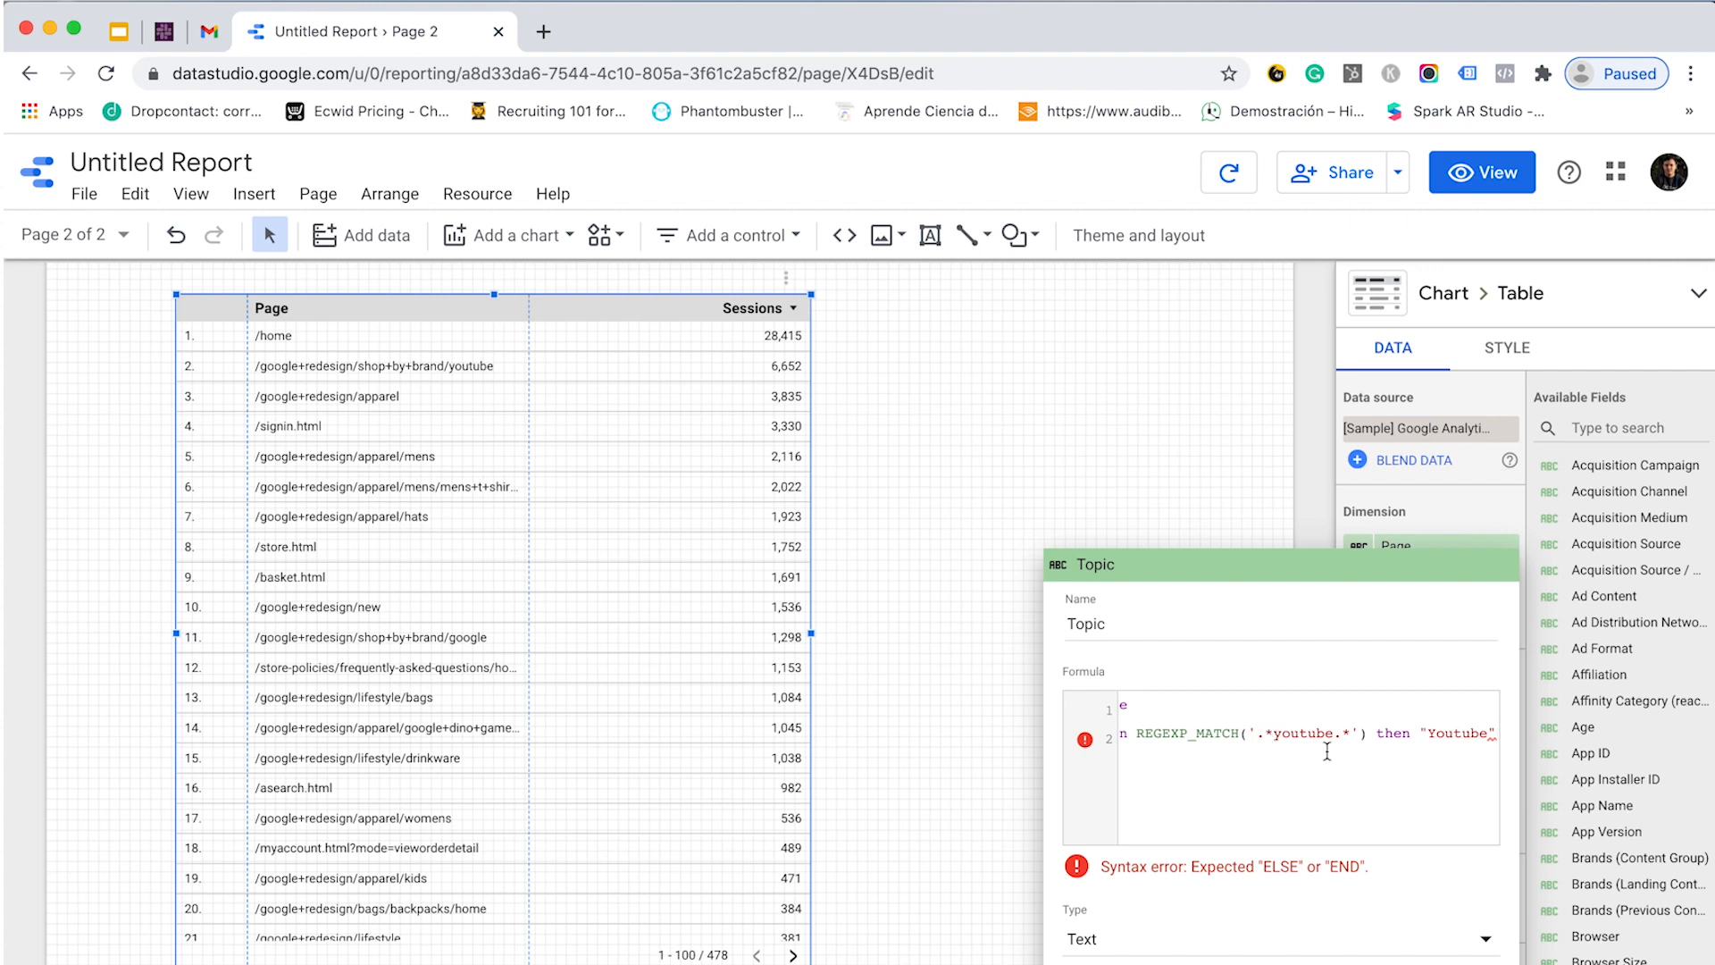
{"action": "left_click_drag", "start_coordinate": [1274, 738], "coordinate": [1329, 743]}
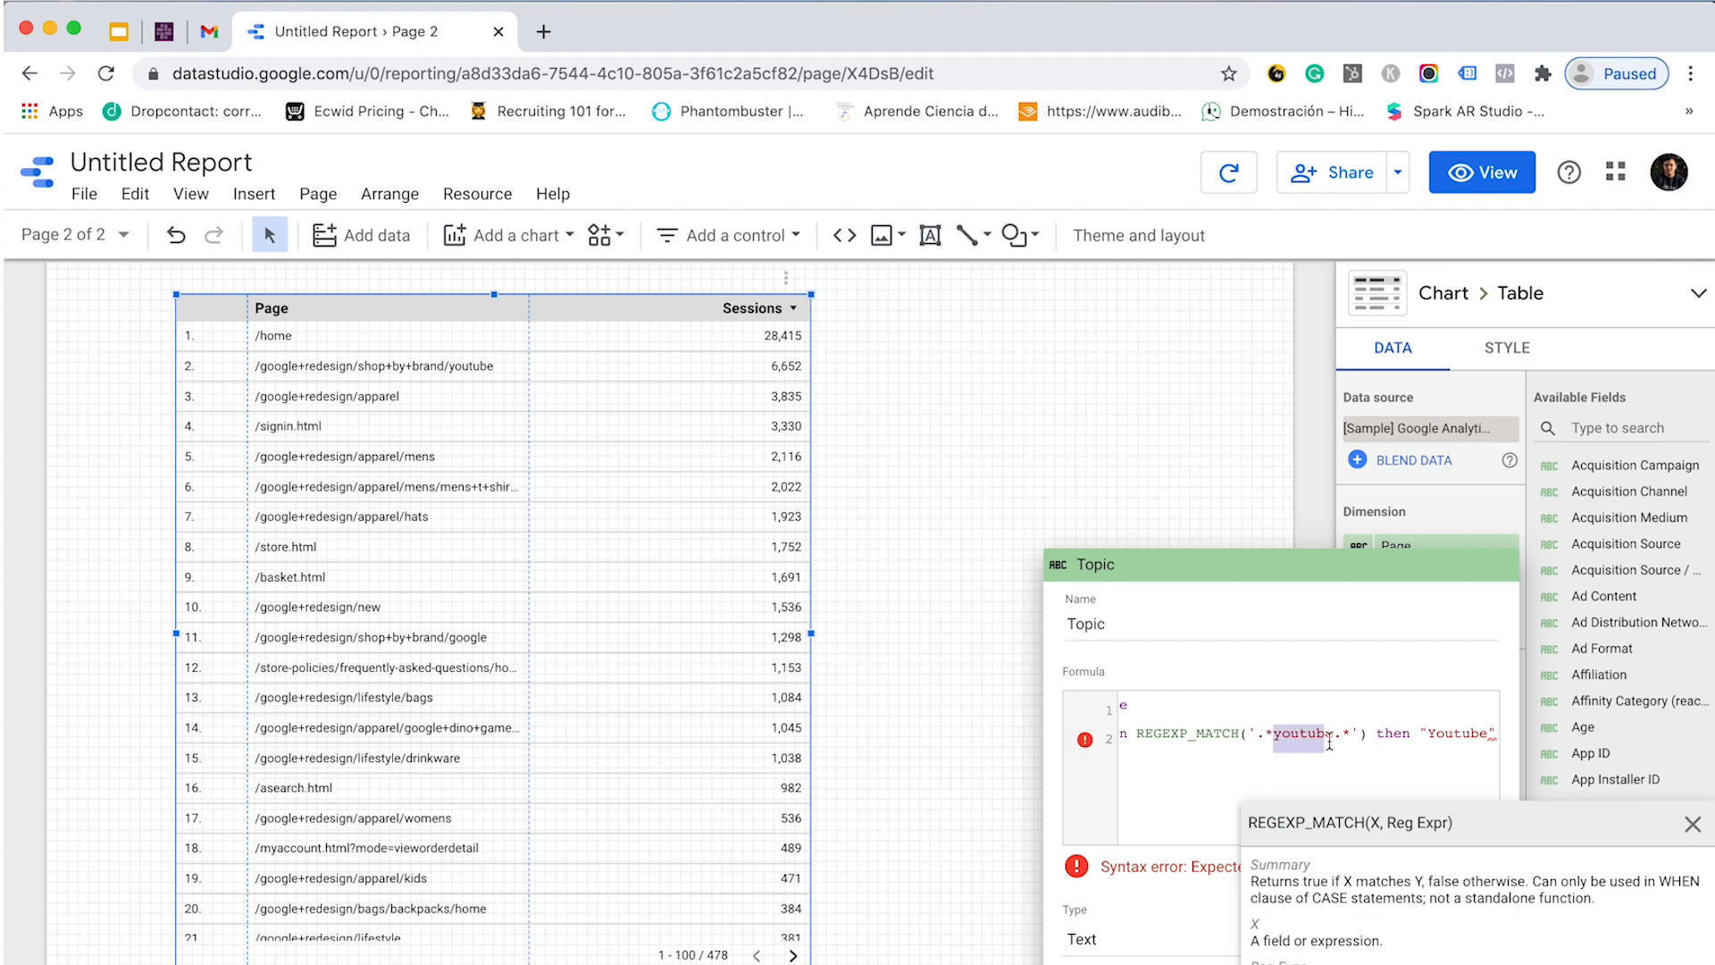
{"action": "left_click", "coordinate": [1303, 733]}
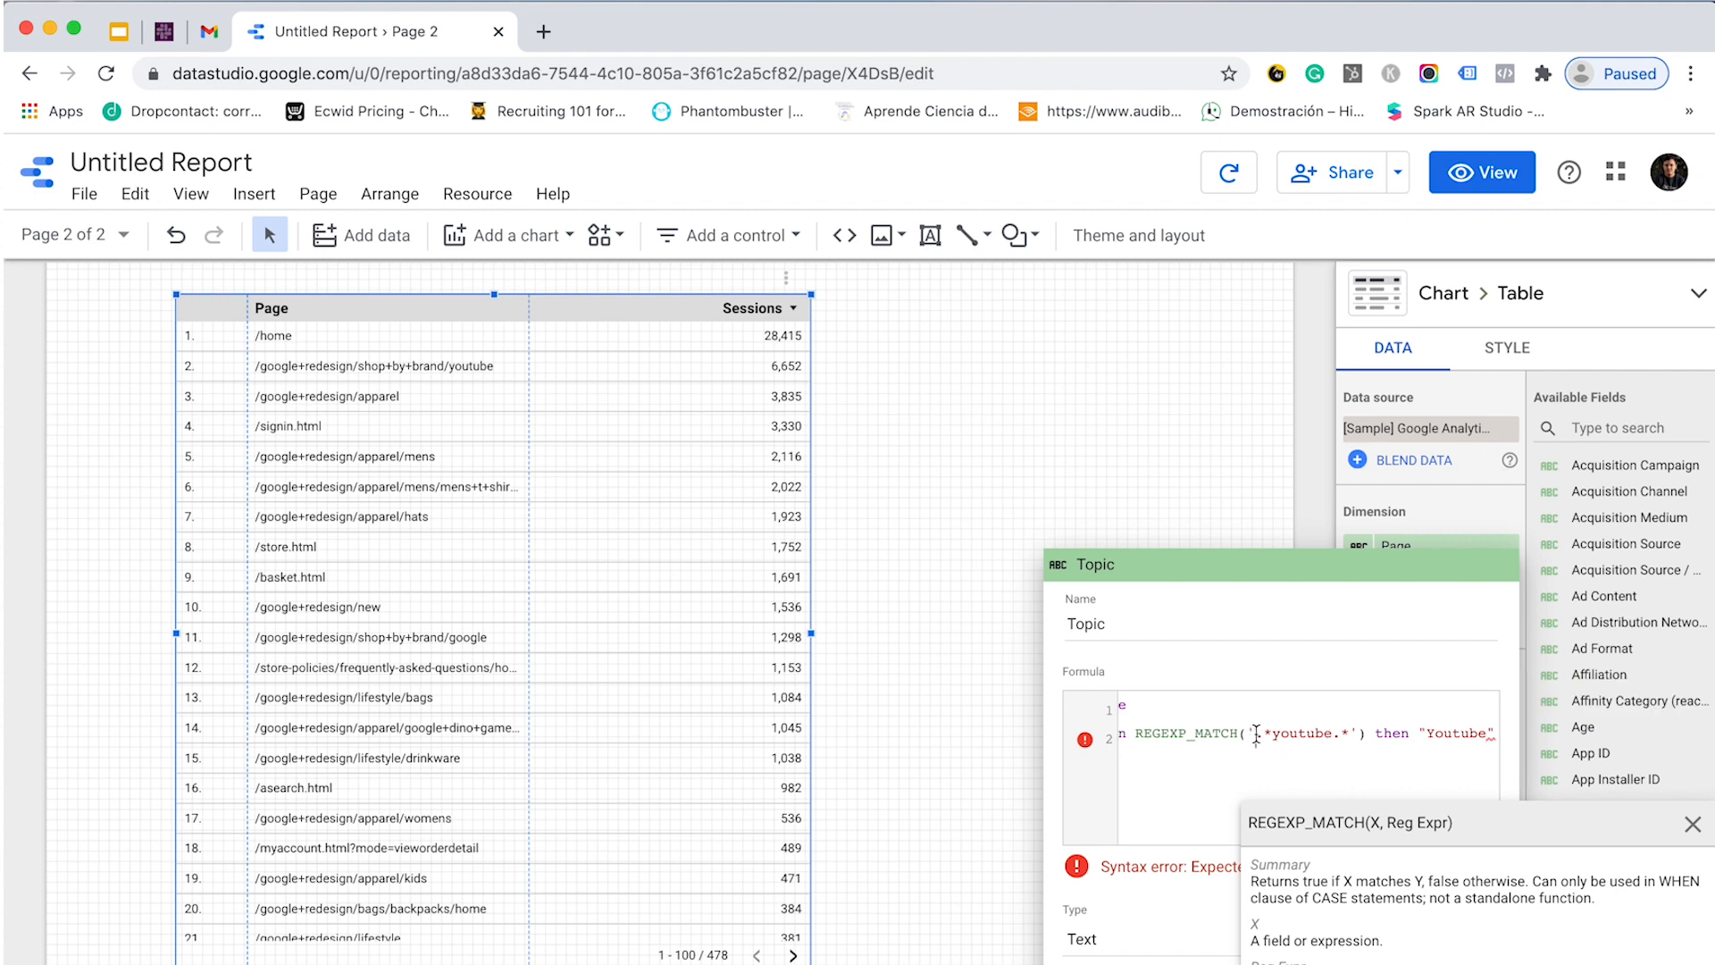
{"action": "left_click_drag", "start_coordinate": [1257, 735], "coordinate": [1358, 734]}
{"action": "key", "text": "Return"}
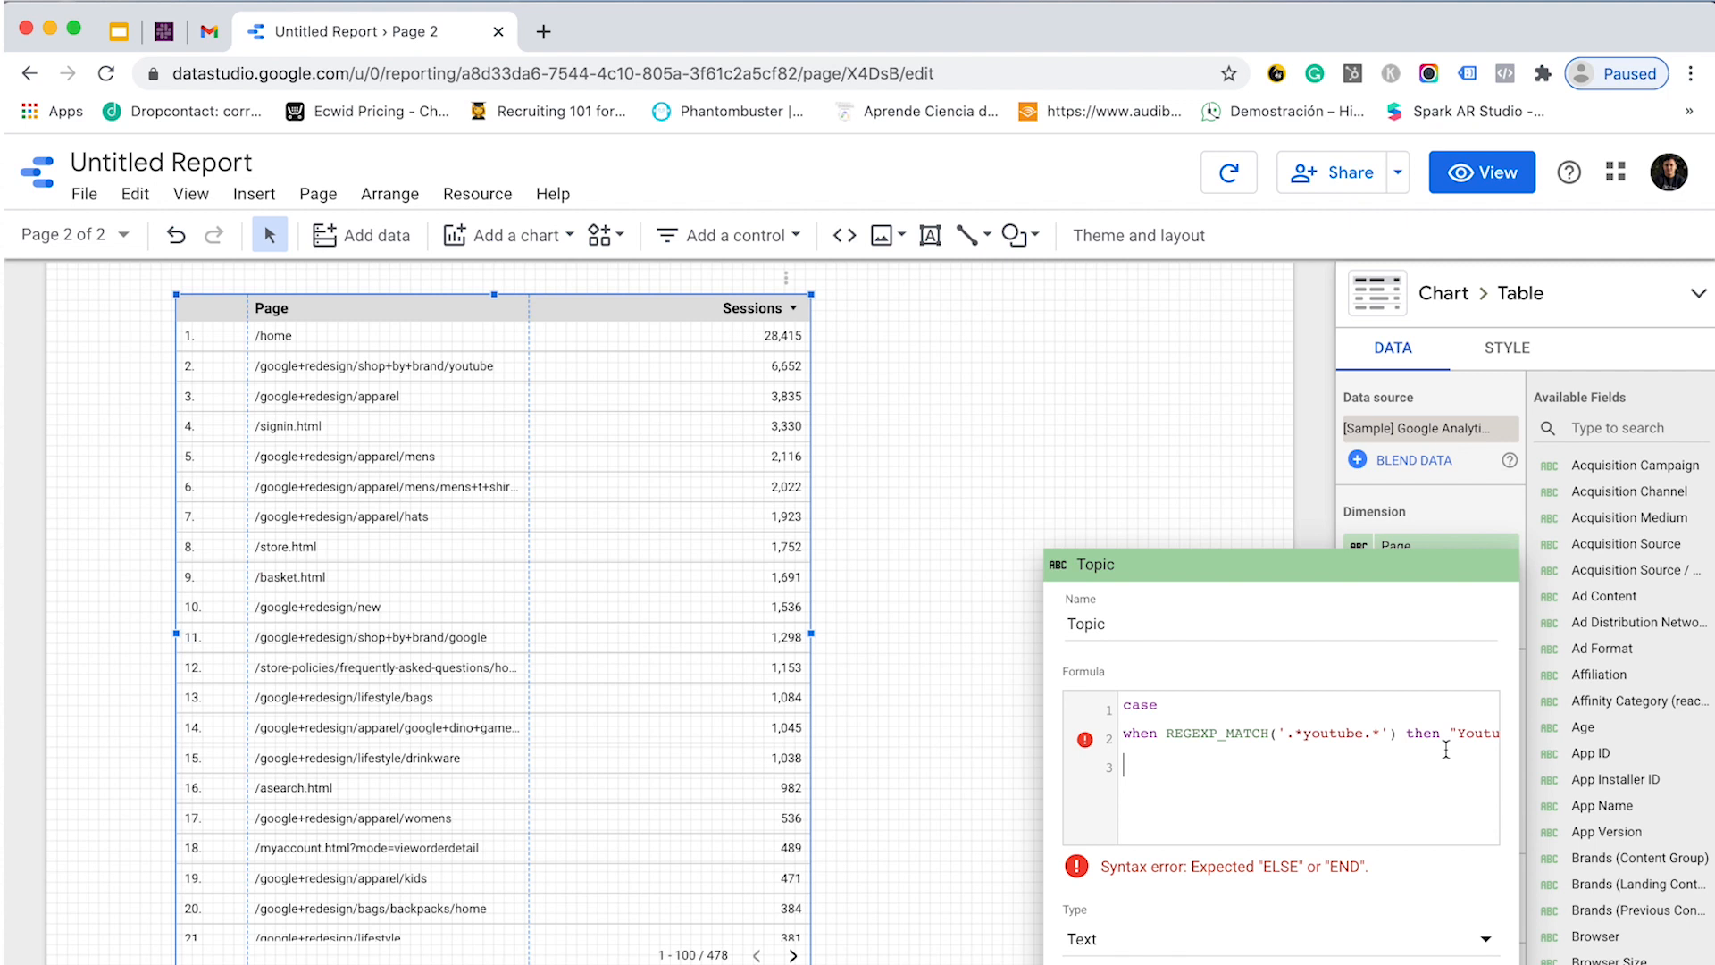
- Complete the Topic formula with the Page field in REGEXP_MATCH, else "other" and end, and apply it to the table
{"action": "type", "text": "else \"\""}
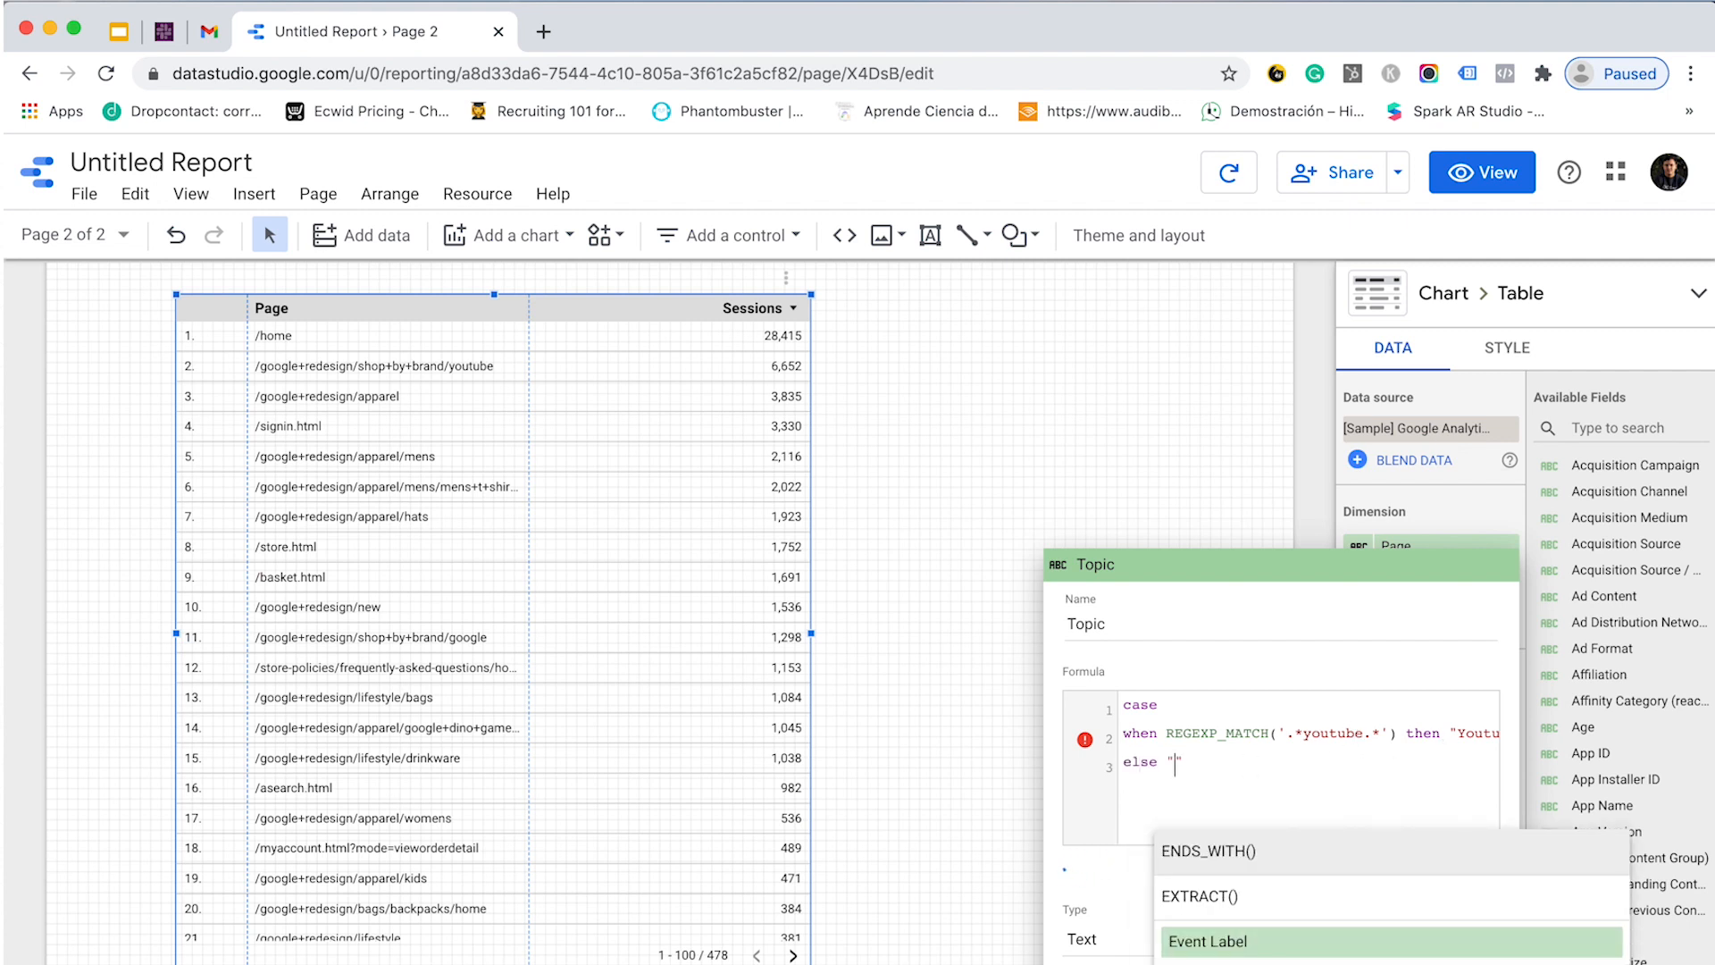
{"action": "type", "text": "other\""}
{"action": "key", "text": "Return"}
{"action": "type", "text": "end"}
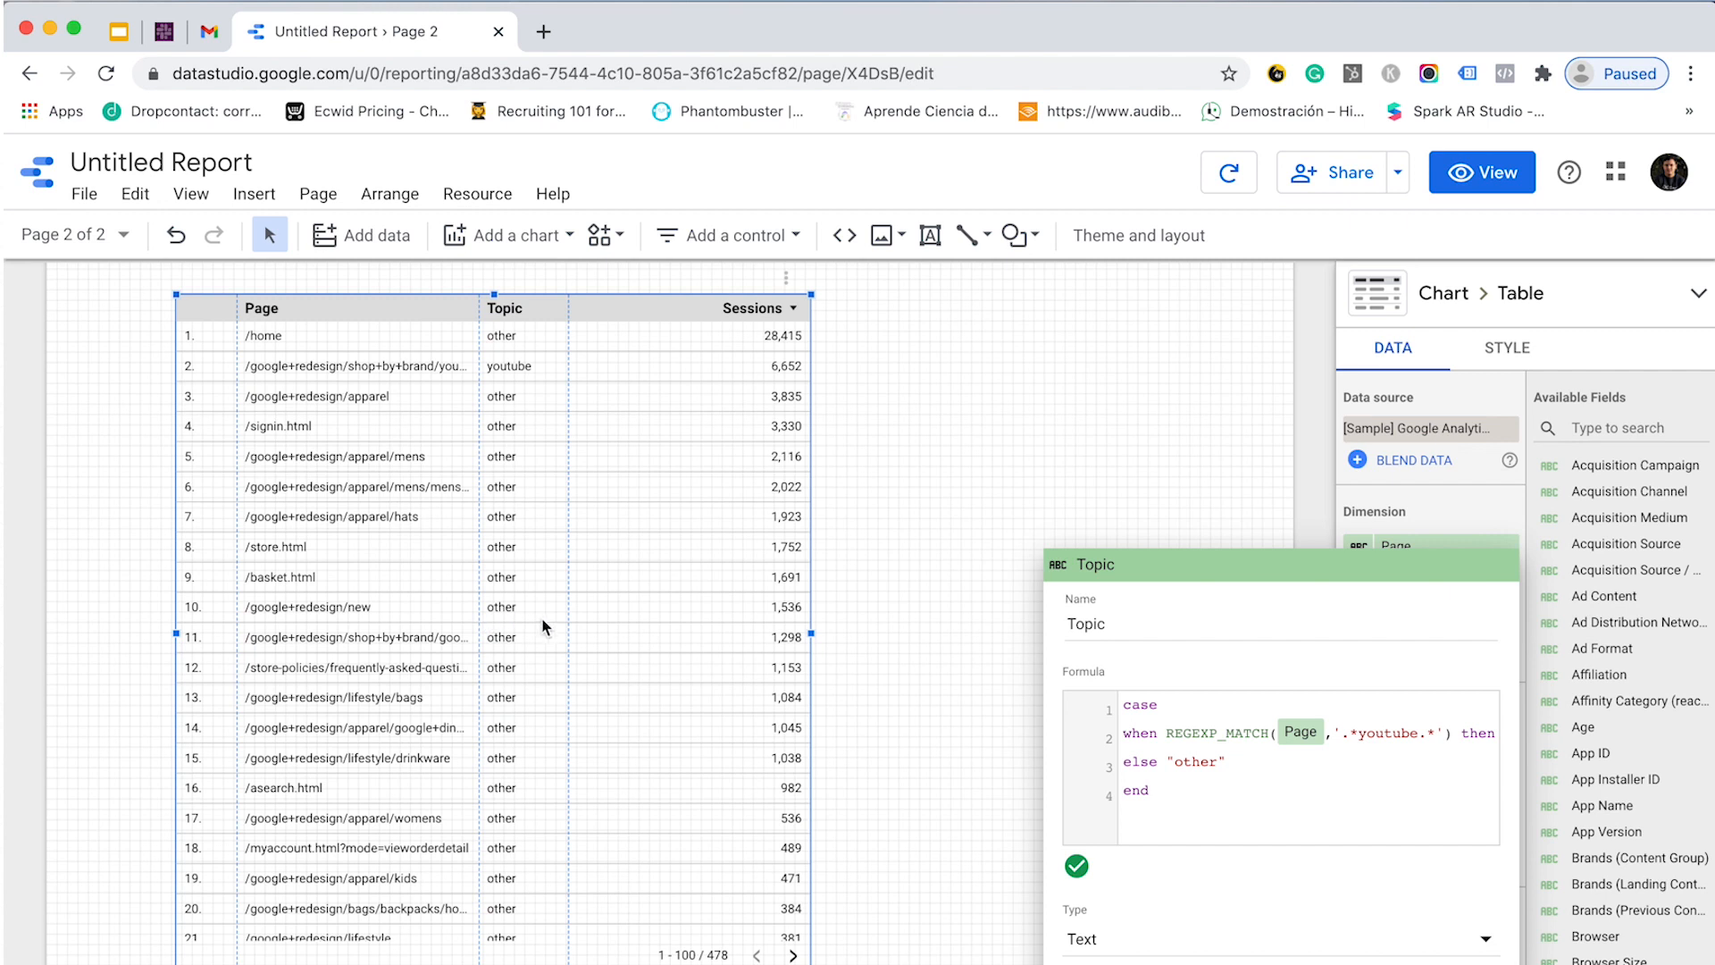
{"action": "left_click", "coordinate": [605, 613]}
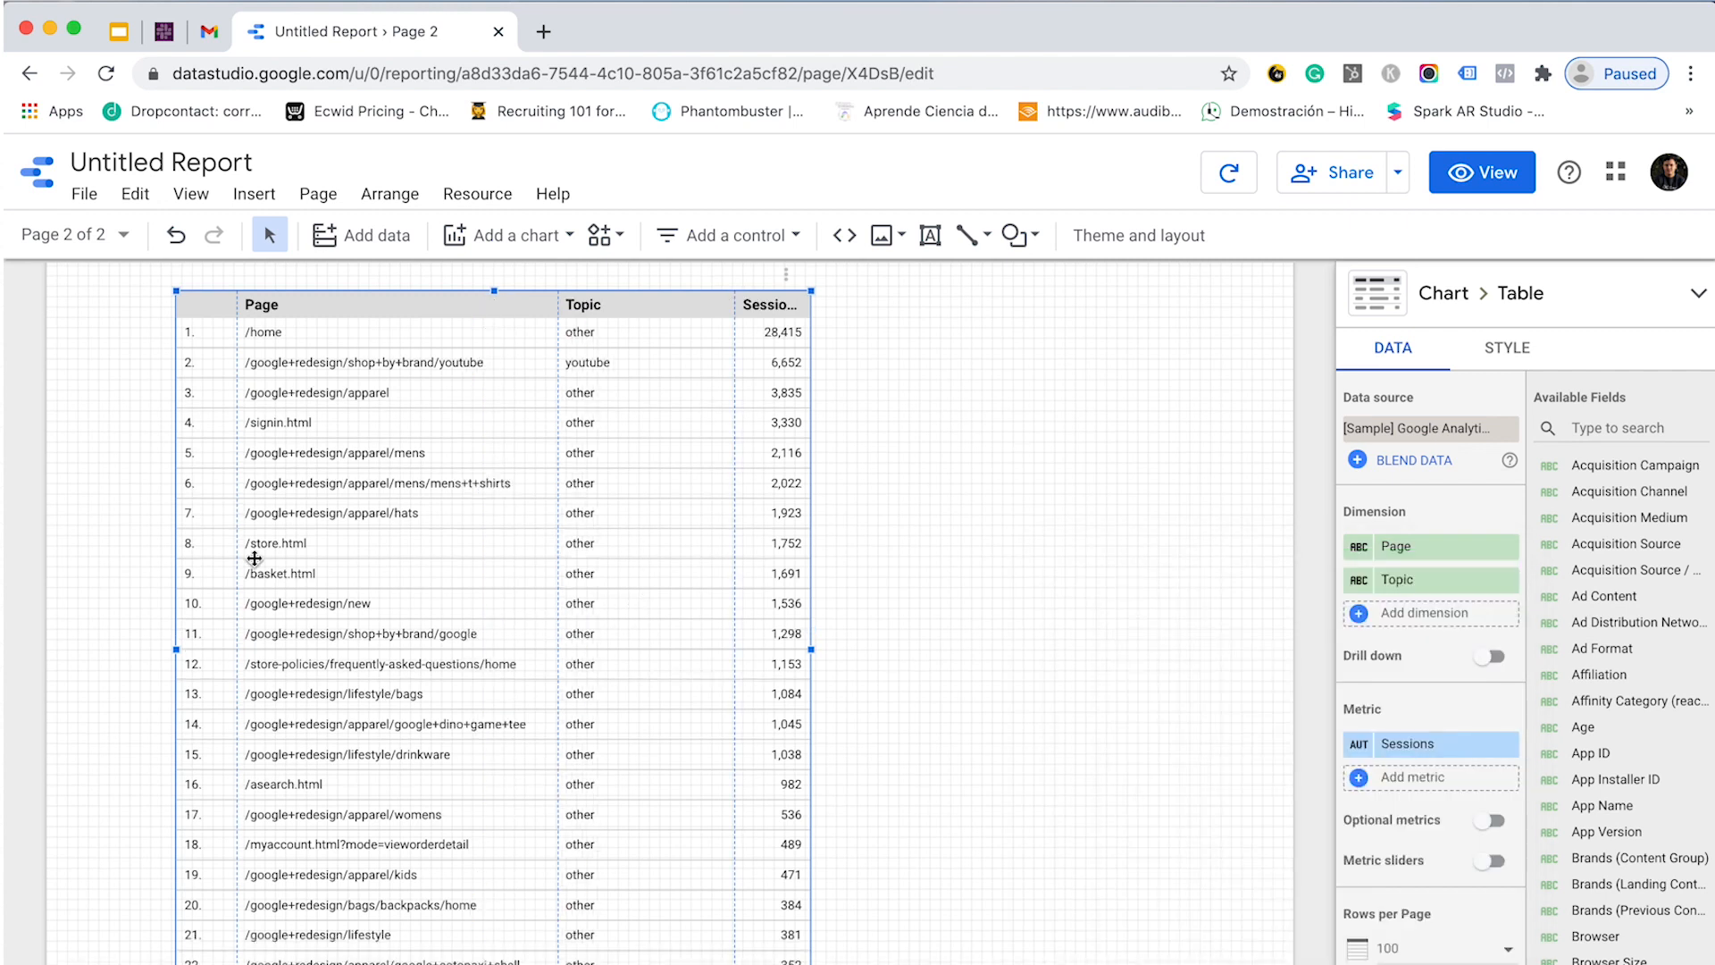
- Add a condition labelling Google pages as "google" to the Topic formula, and remove the Page dimension from the table
{"action": "left_click", "coordinate": [1358, 582]}
{"action": "triple_click", "coordinate": [1431, 738]}
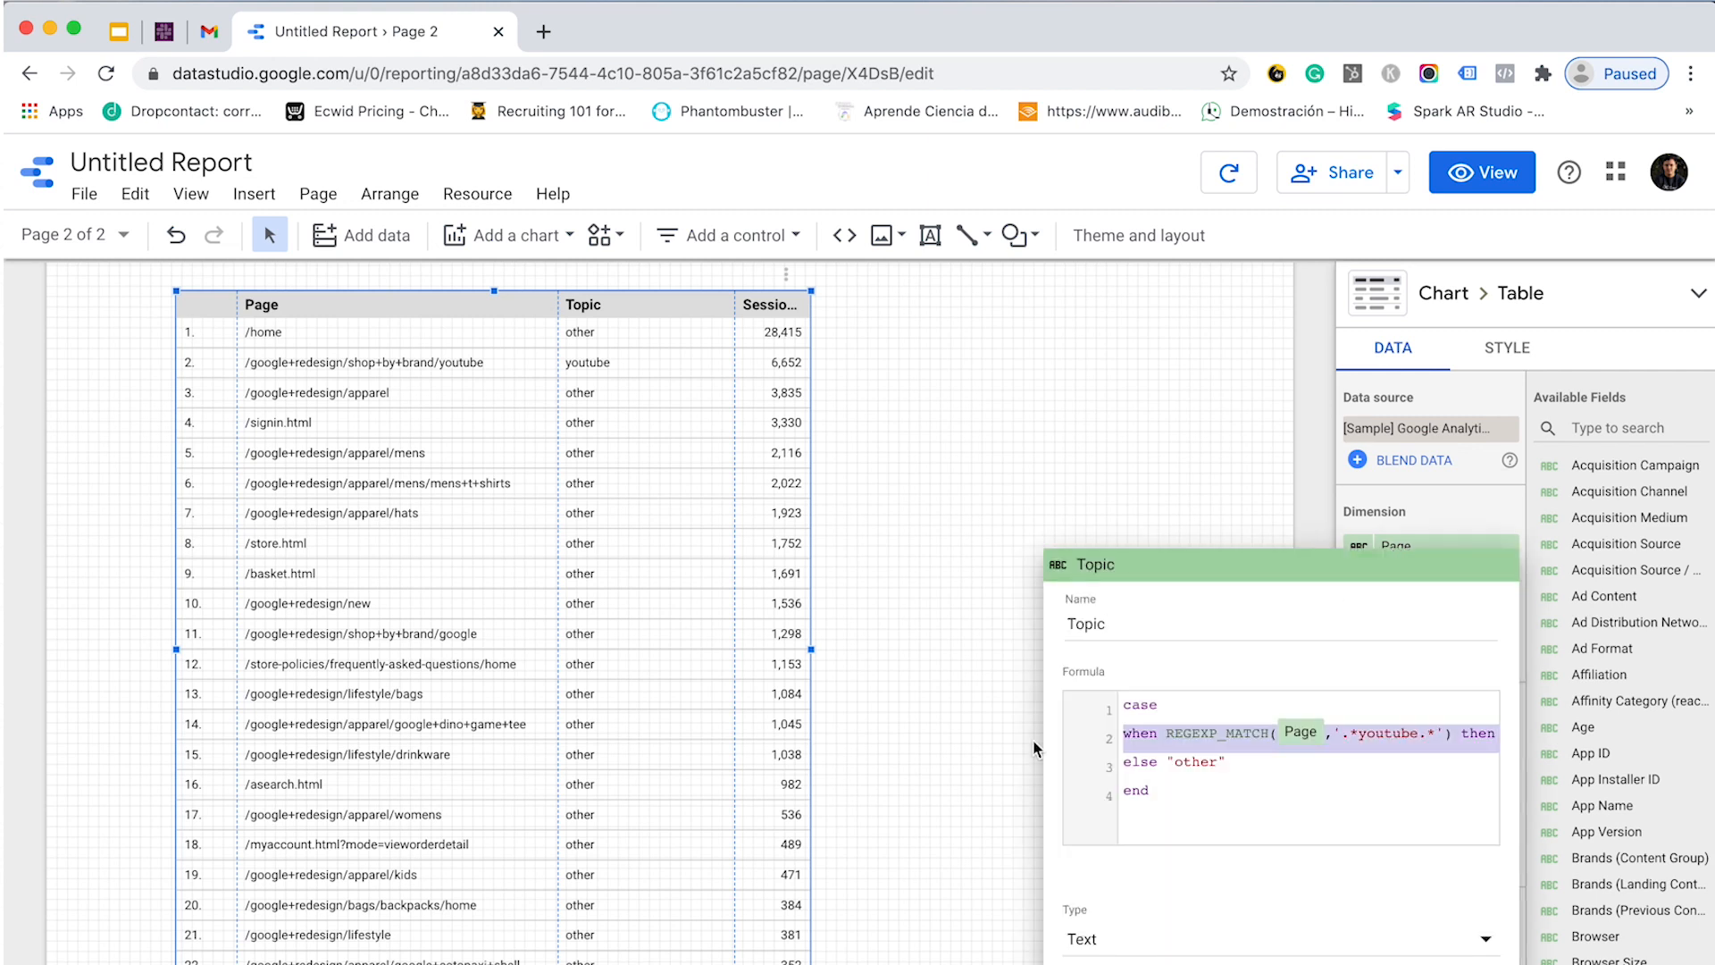
{"action": "scroll", "coordinate": [1310, 745], "scroll_direction": "right", "scroll_amount": 3}
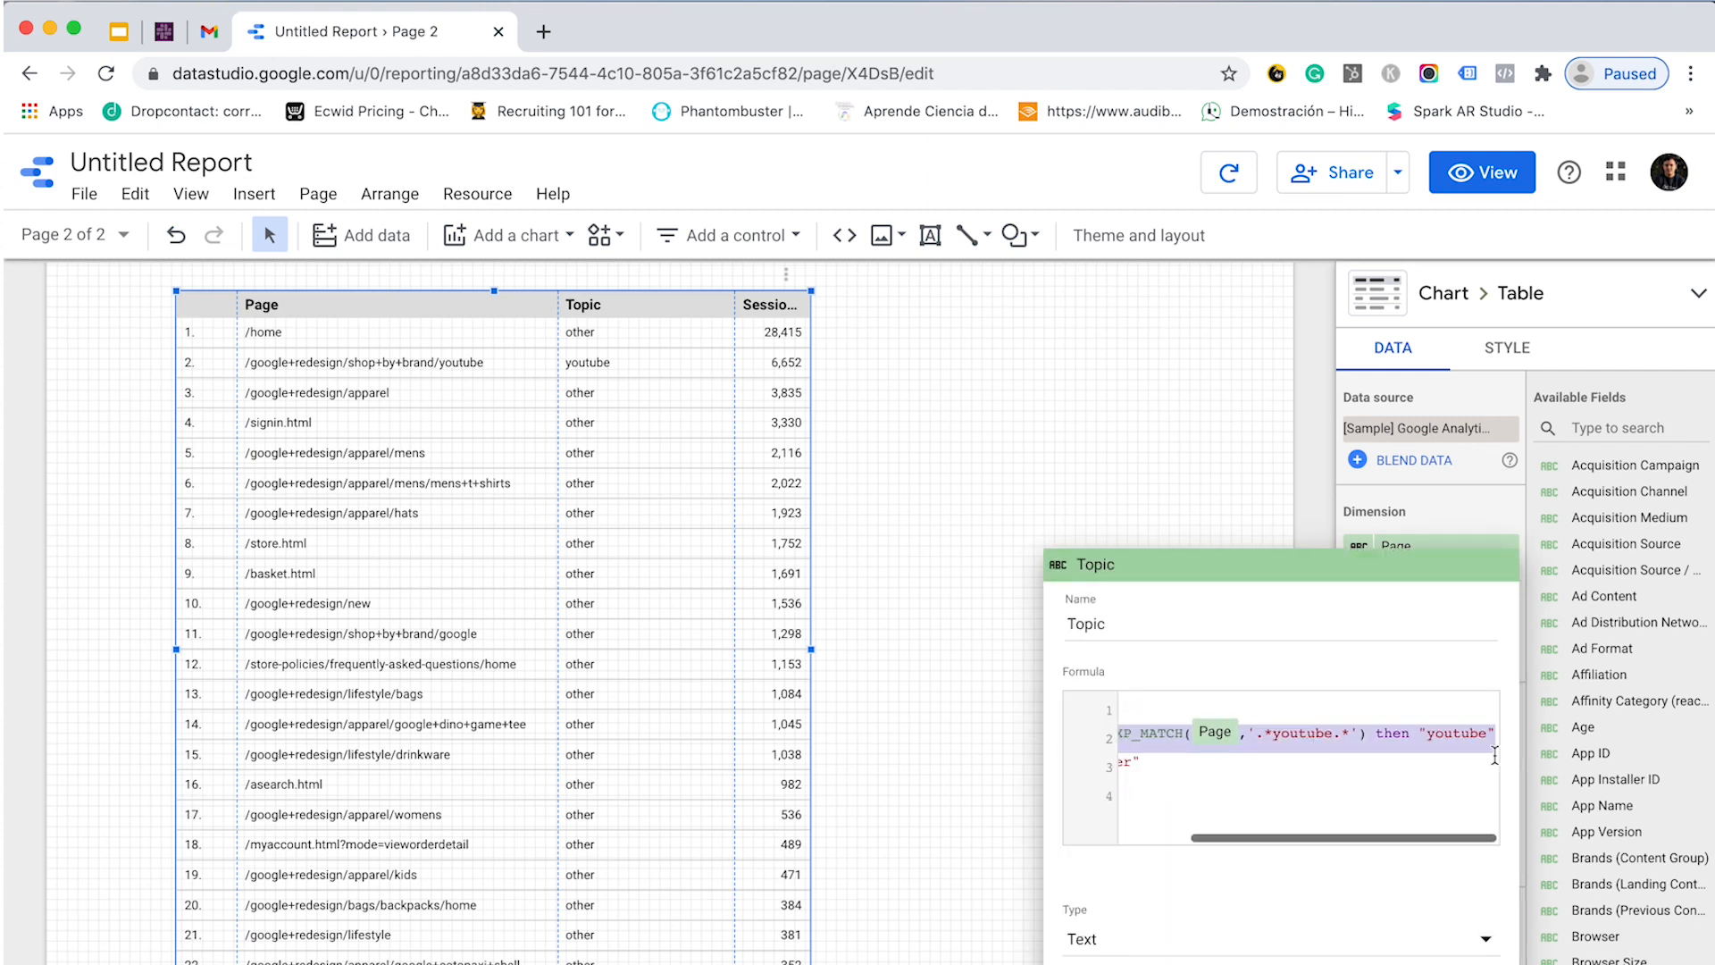
{"action": "left_click", "coordinate": [1501, 740]}
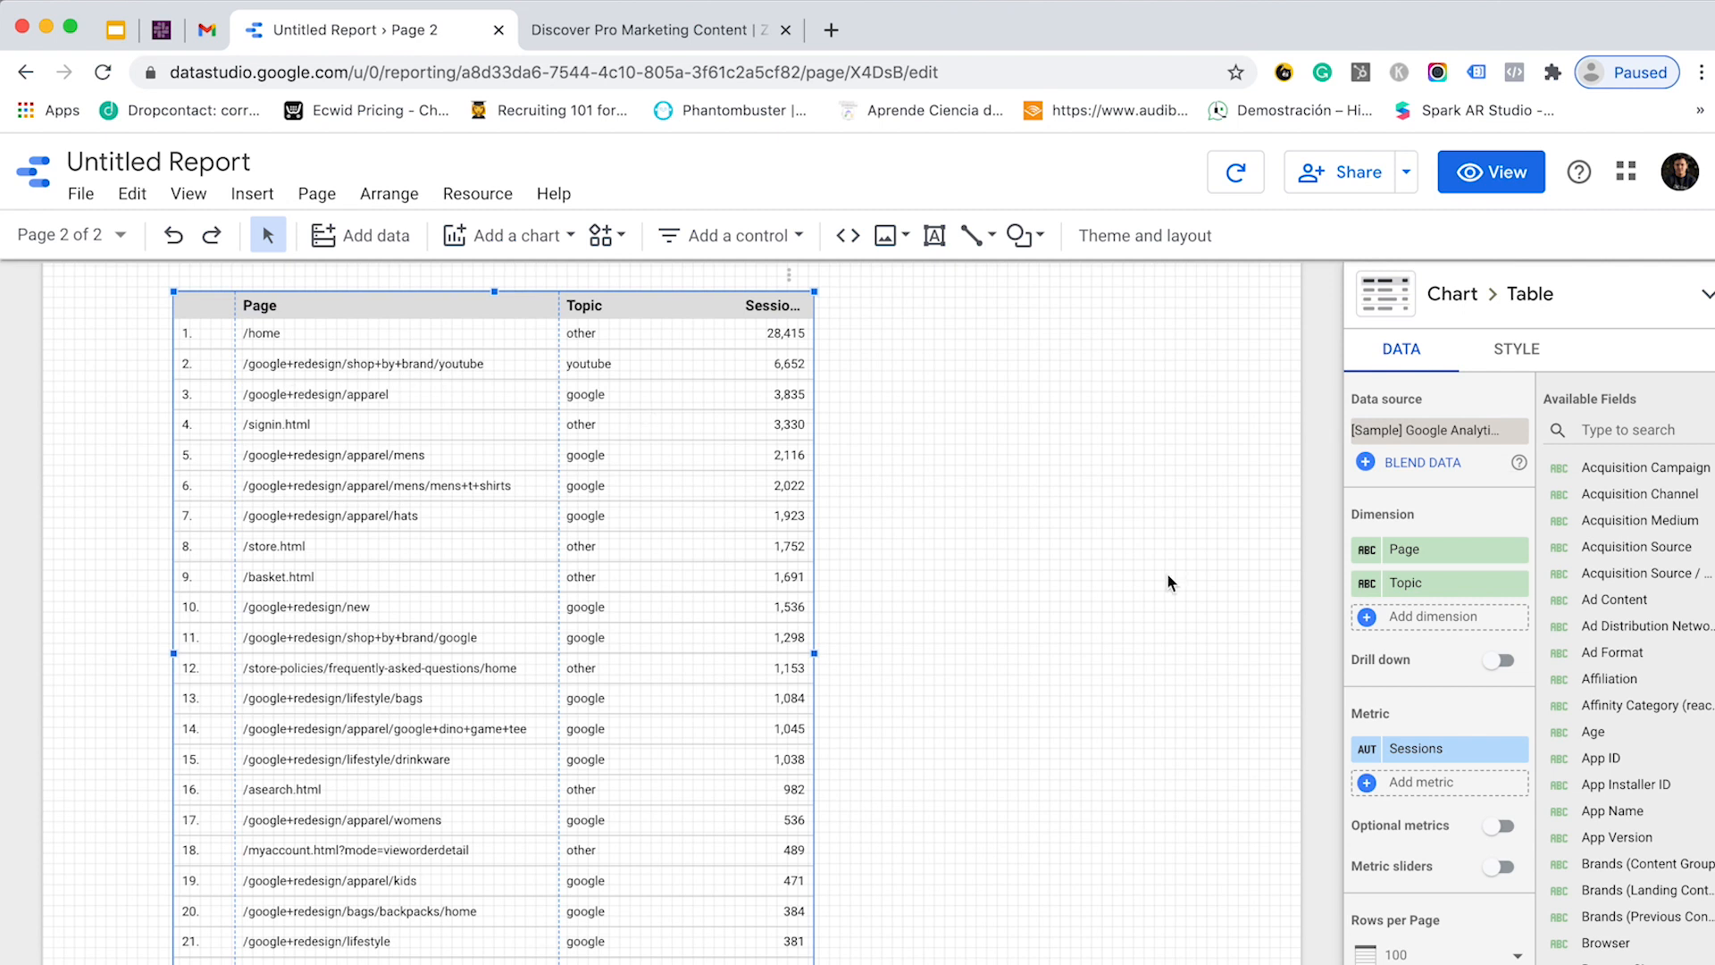
{"action": "left_click", "coordinate": [1516, 549]}
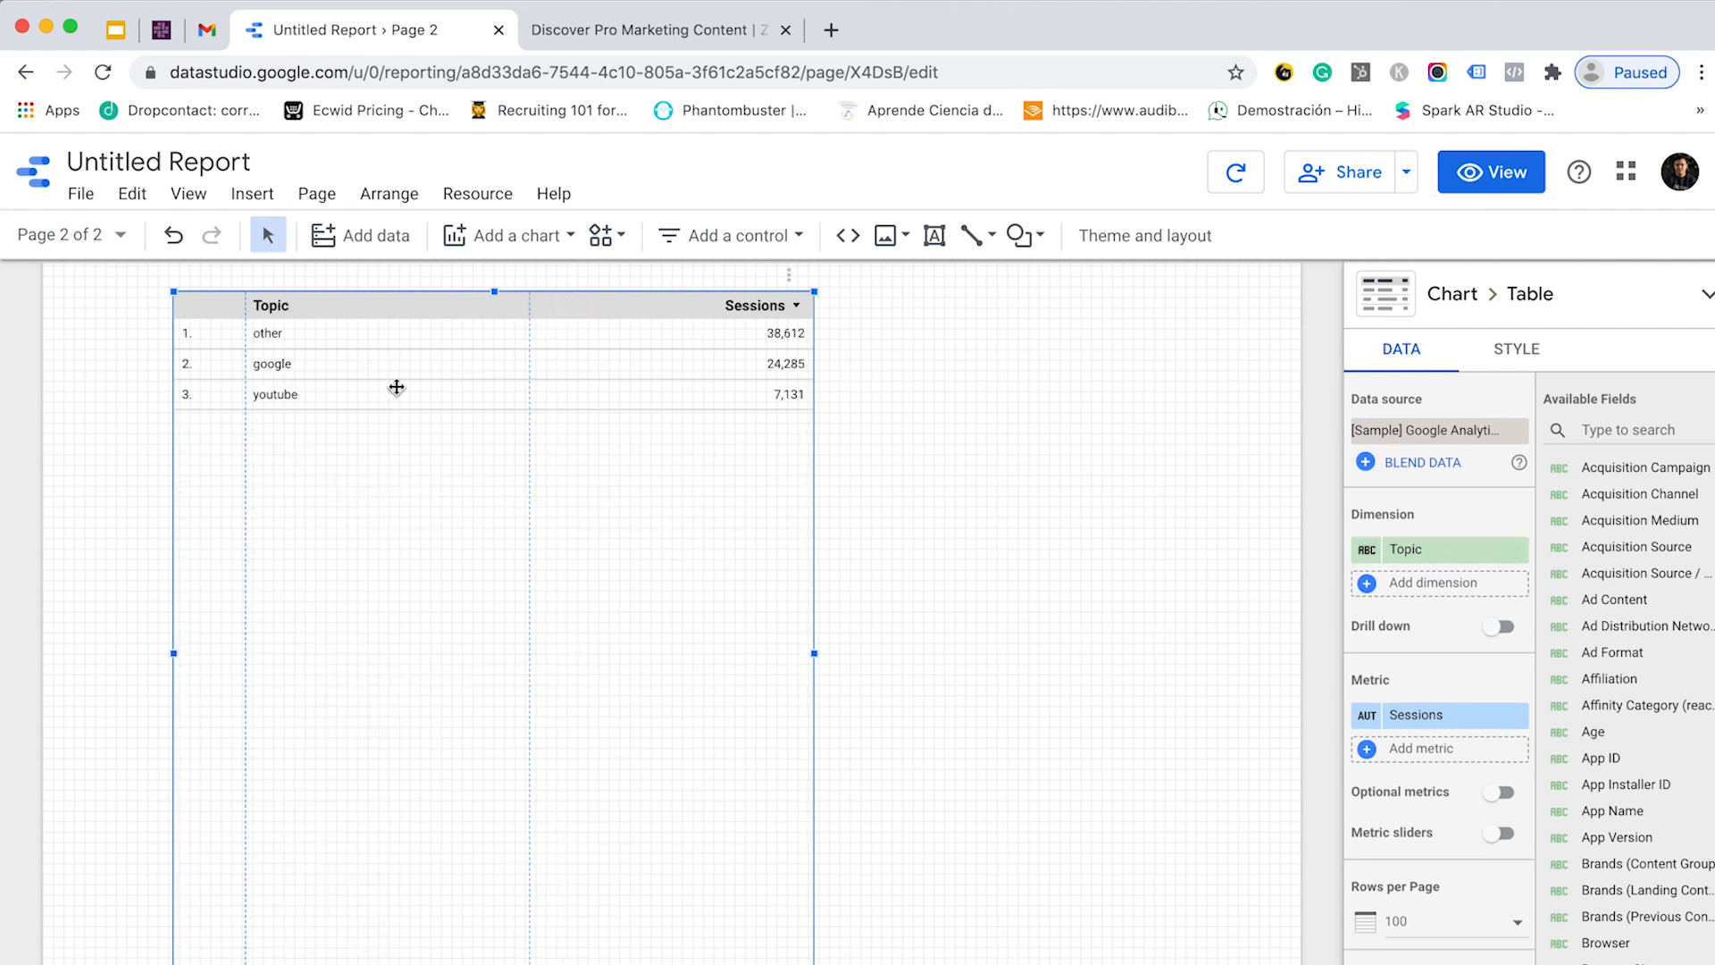
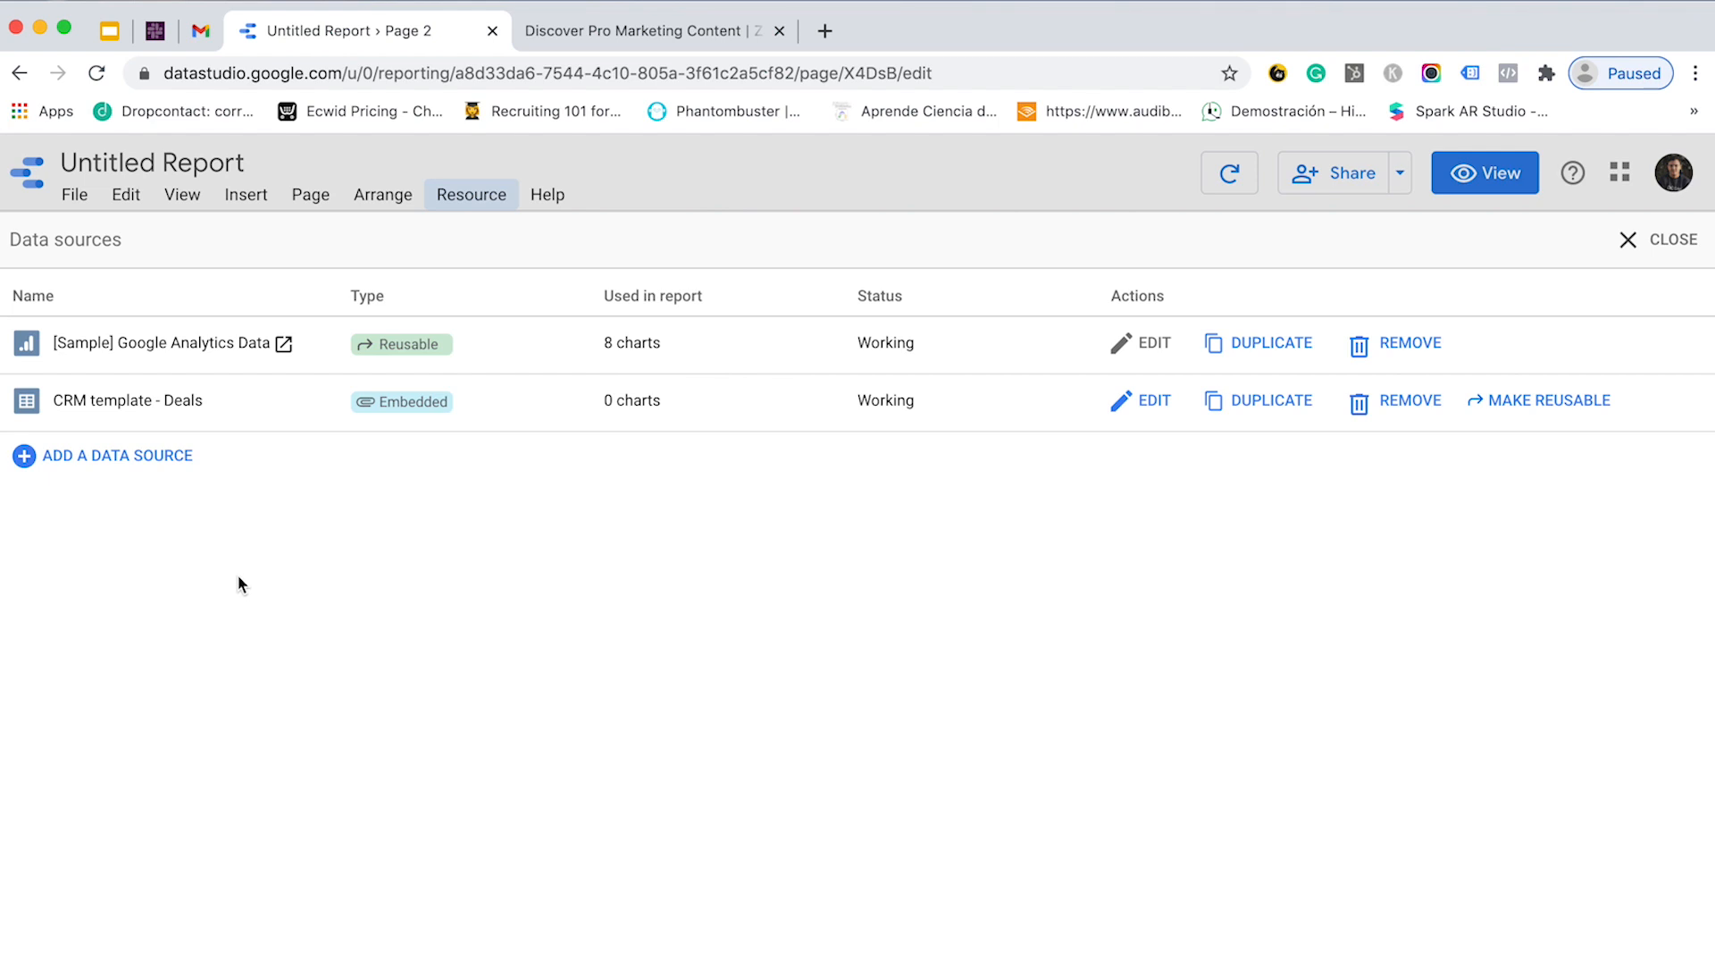
- Search the existing data sources for "google ads" and add [Sample] Google Ads to the report
{"action": "left_click", "coordinate": [91, 457]}
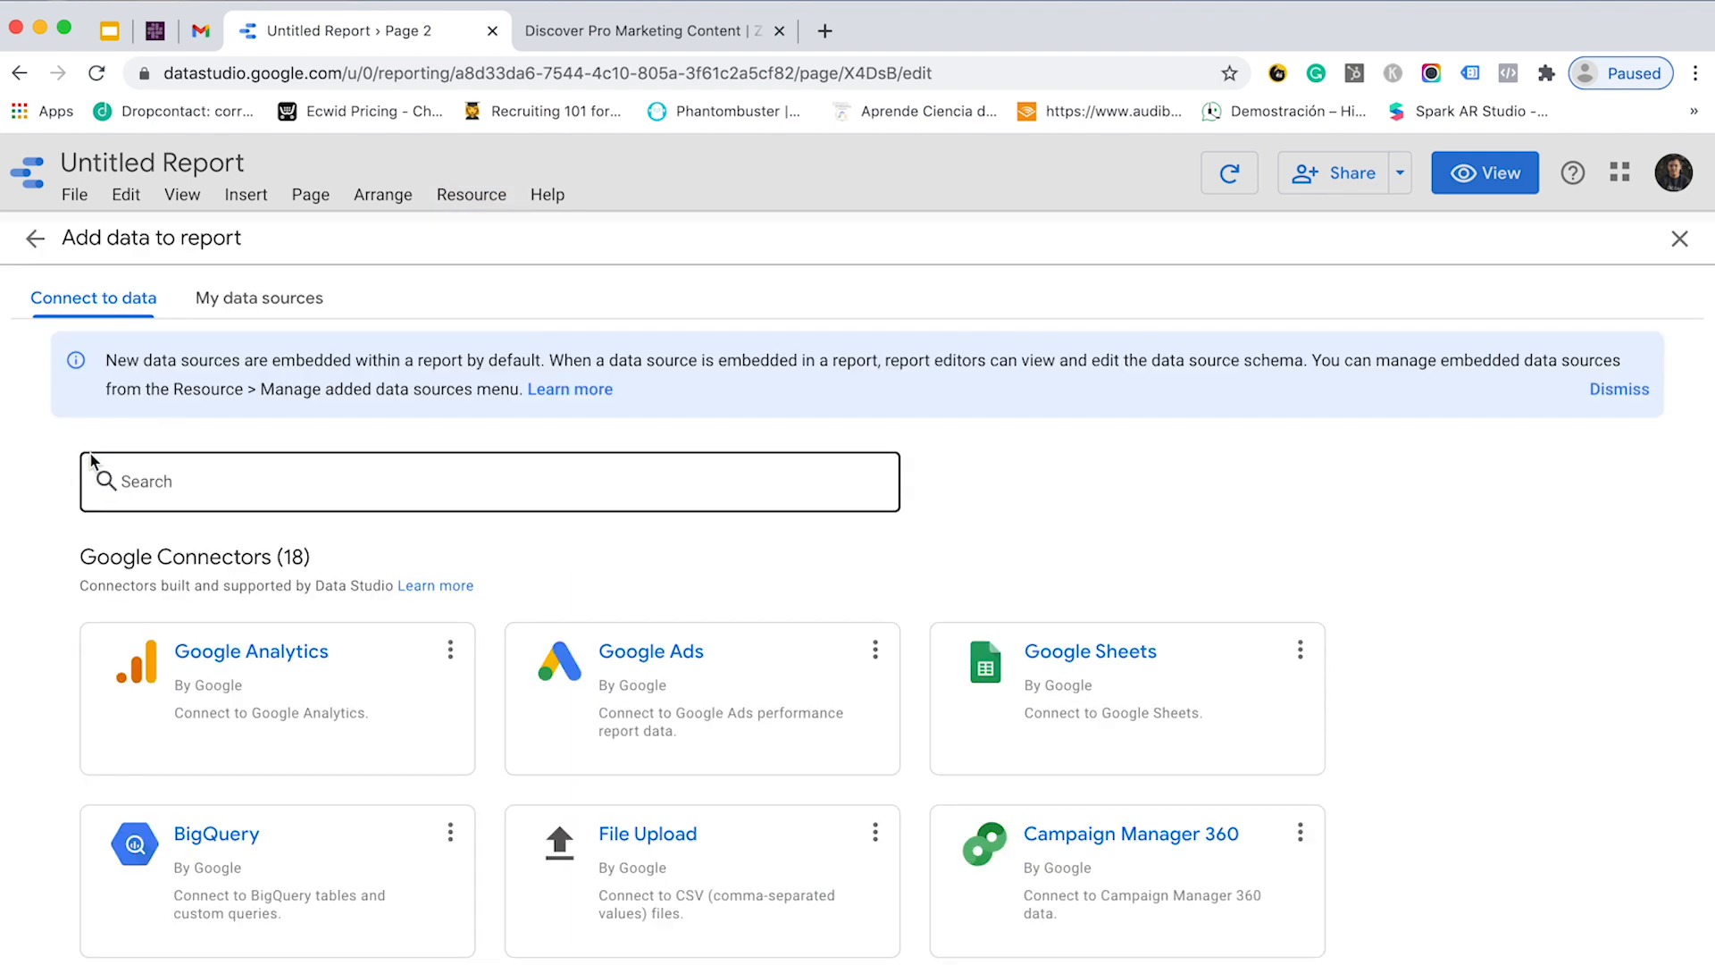
{"action": "left_click", "coordinate": [264, 310]}
{"action": "left_click", "coordinate": [330, 387]}
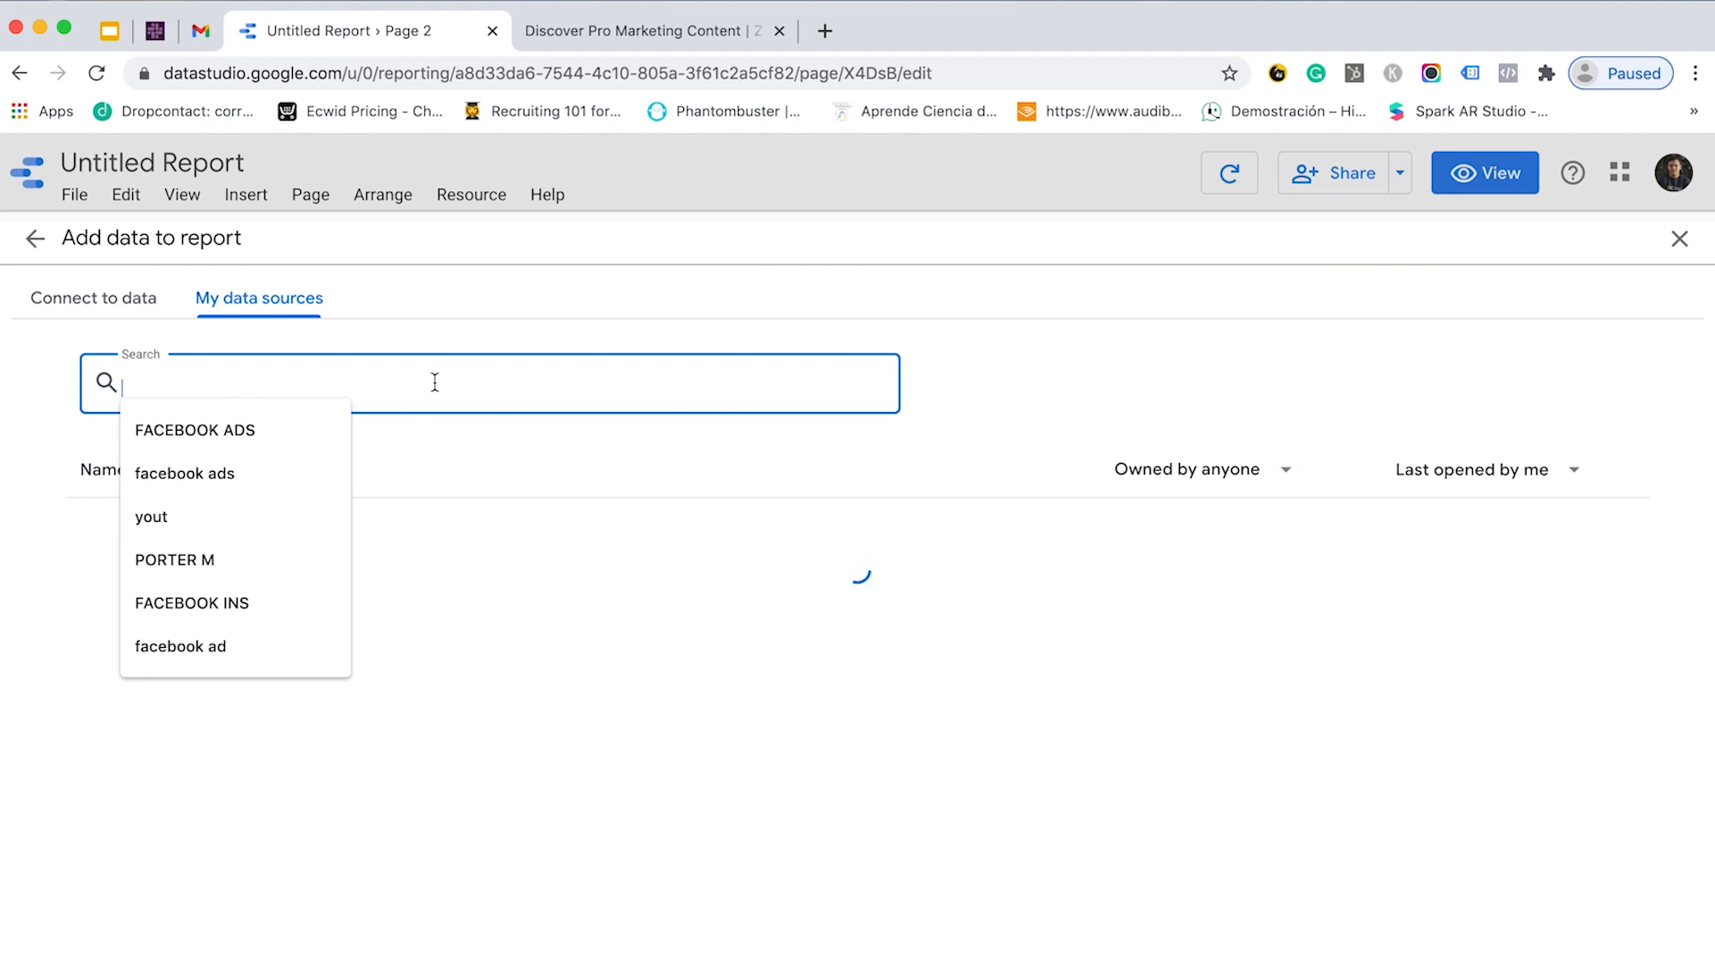
{"action": "type", "text": "google ads"}
{"action": "scroll", "coordinate": [547, 639], "scroll_direction": "down", "scroll_amount": 2}
{"action": "left_click", "coordinate": [270, 547]}
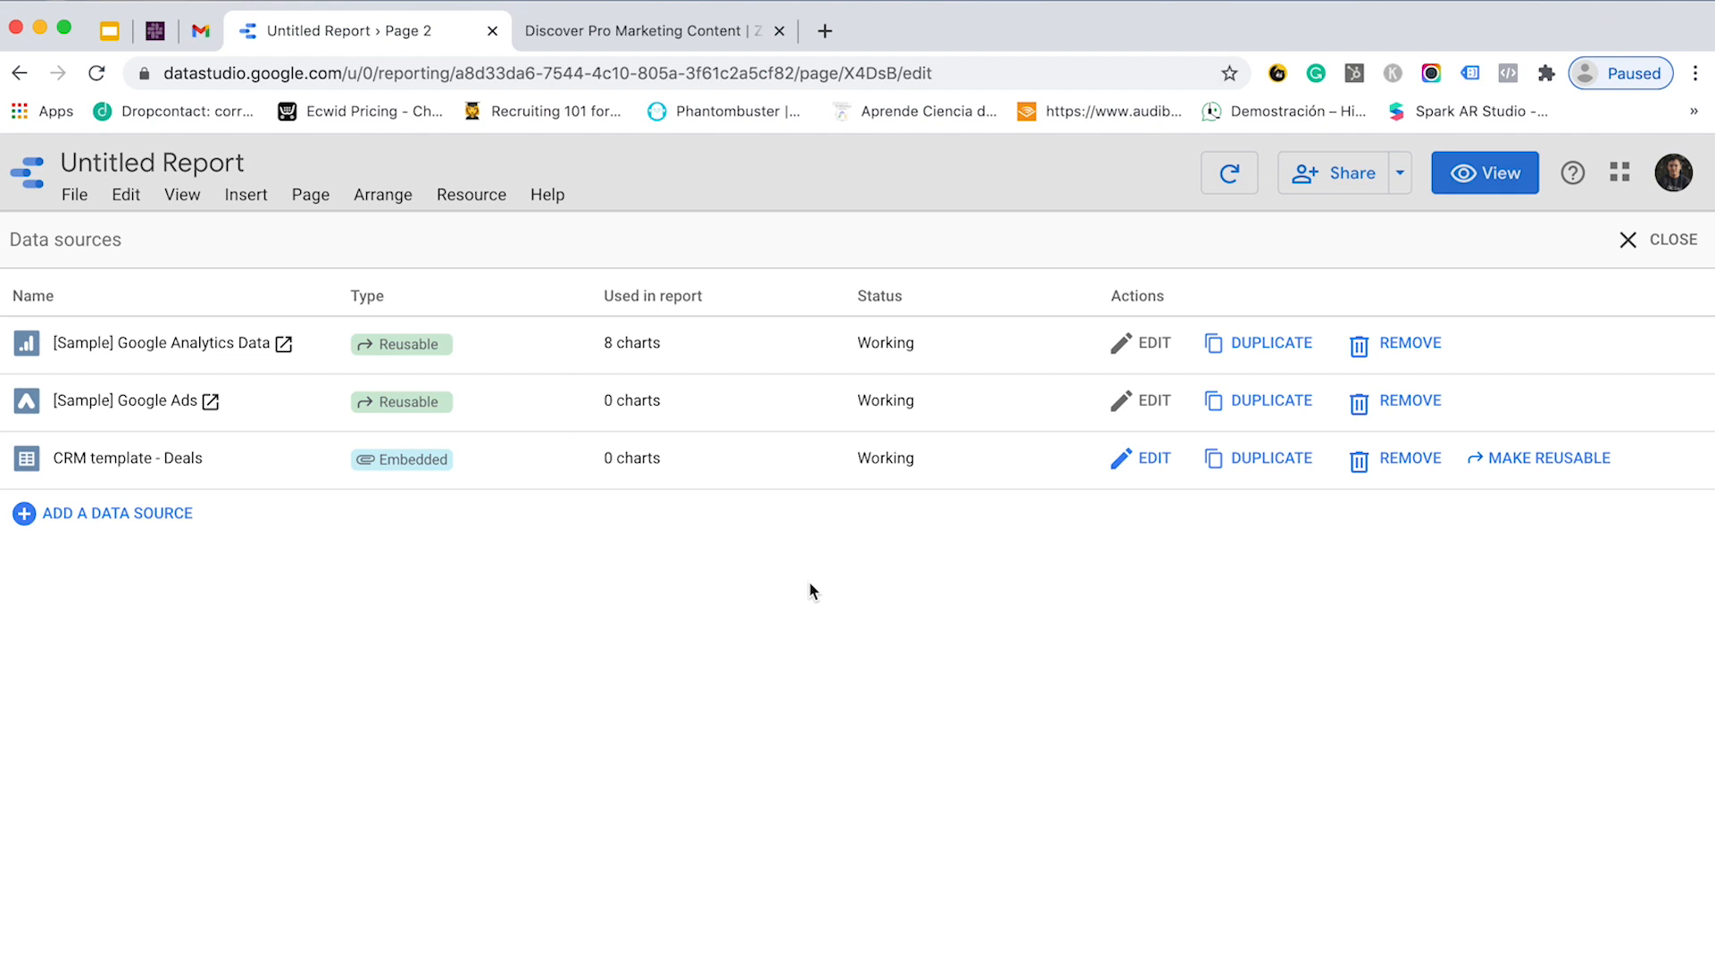
- Start adding another data source, search the connectors for "porter" and choose Porter Metrics' Facebook ads + Instagram ads connector
{"action": "left_click", "coordinate": [109, 516]}
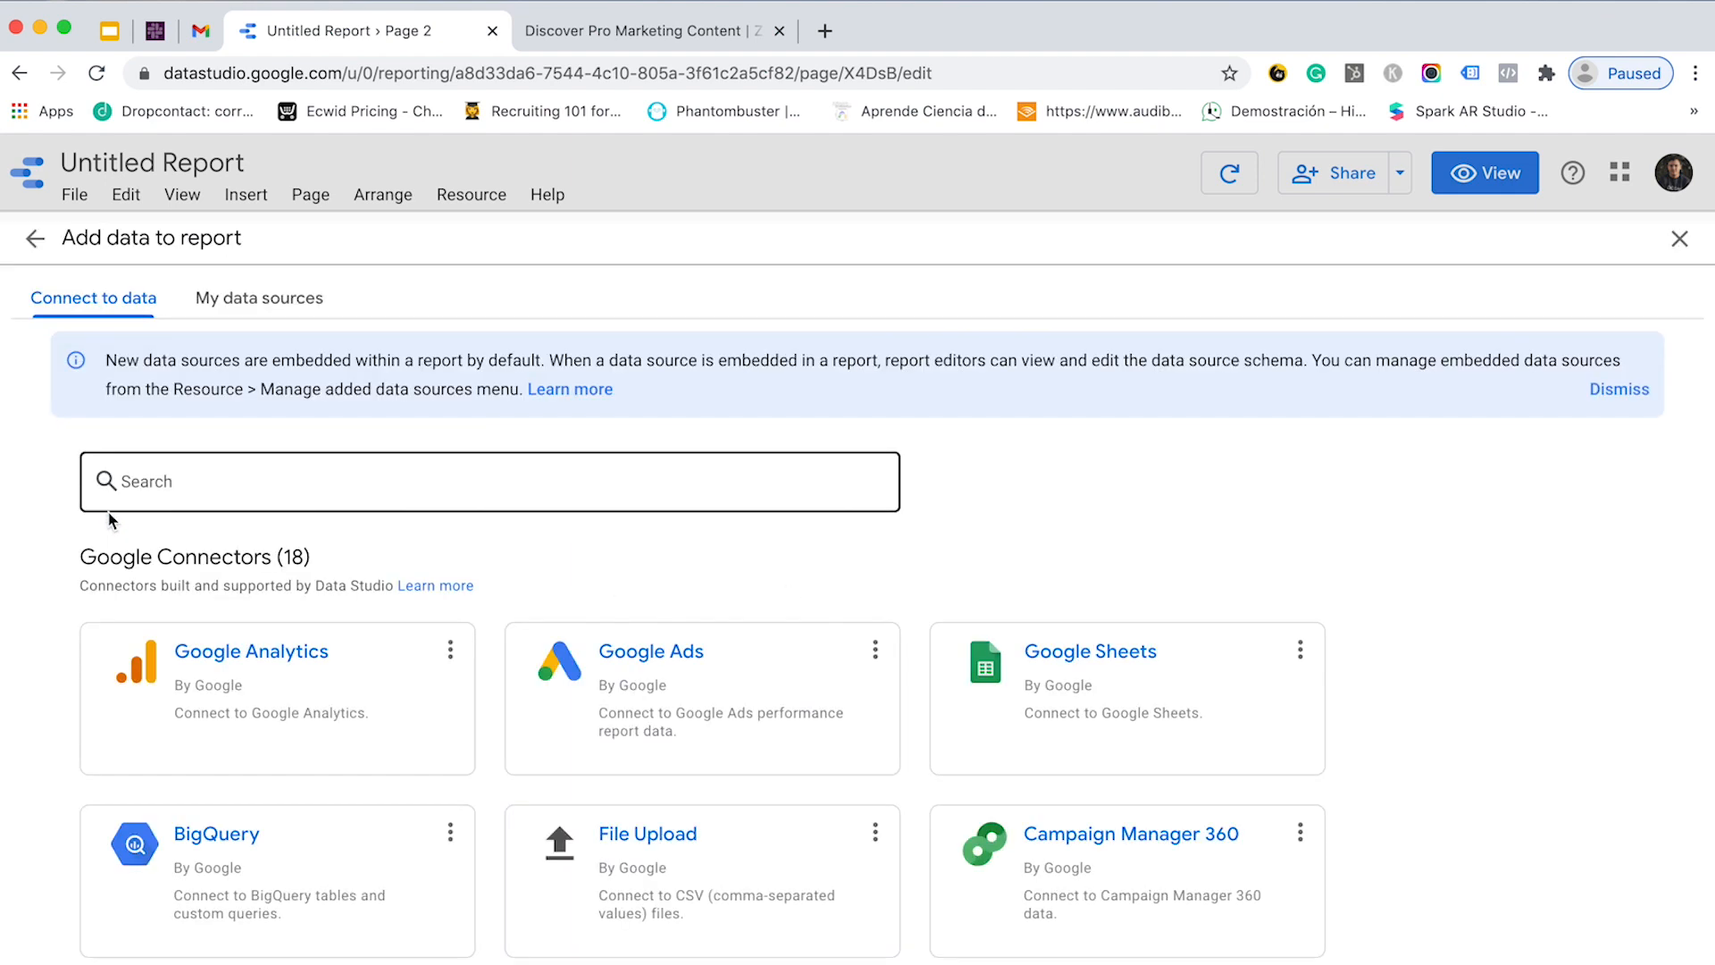
{"action": "left_click", "coordinate": [234, 490]}
{"action": "key", "text": "Down"}
{"action": "key", "text": "Return"}
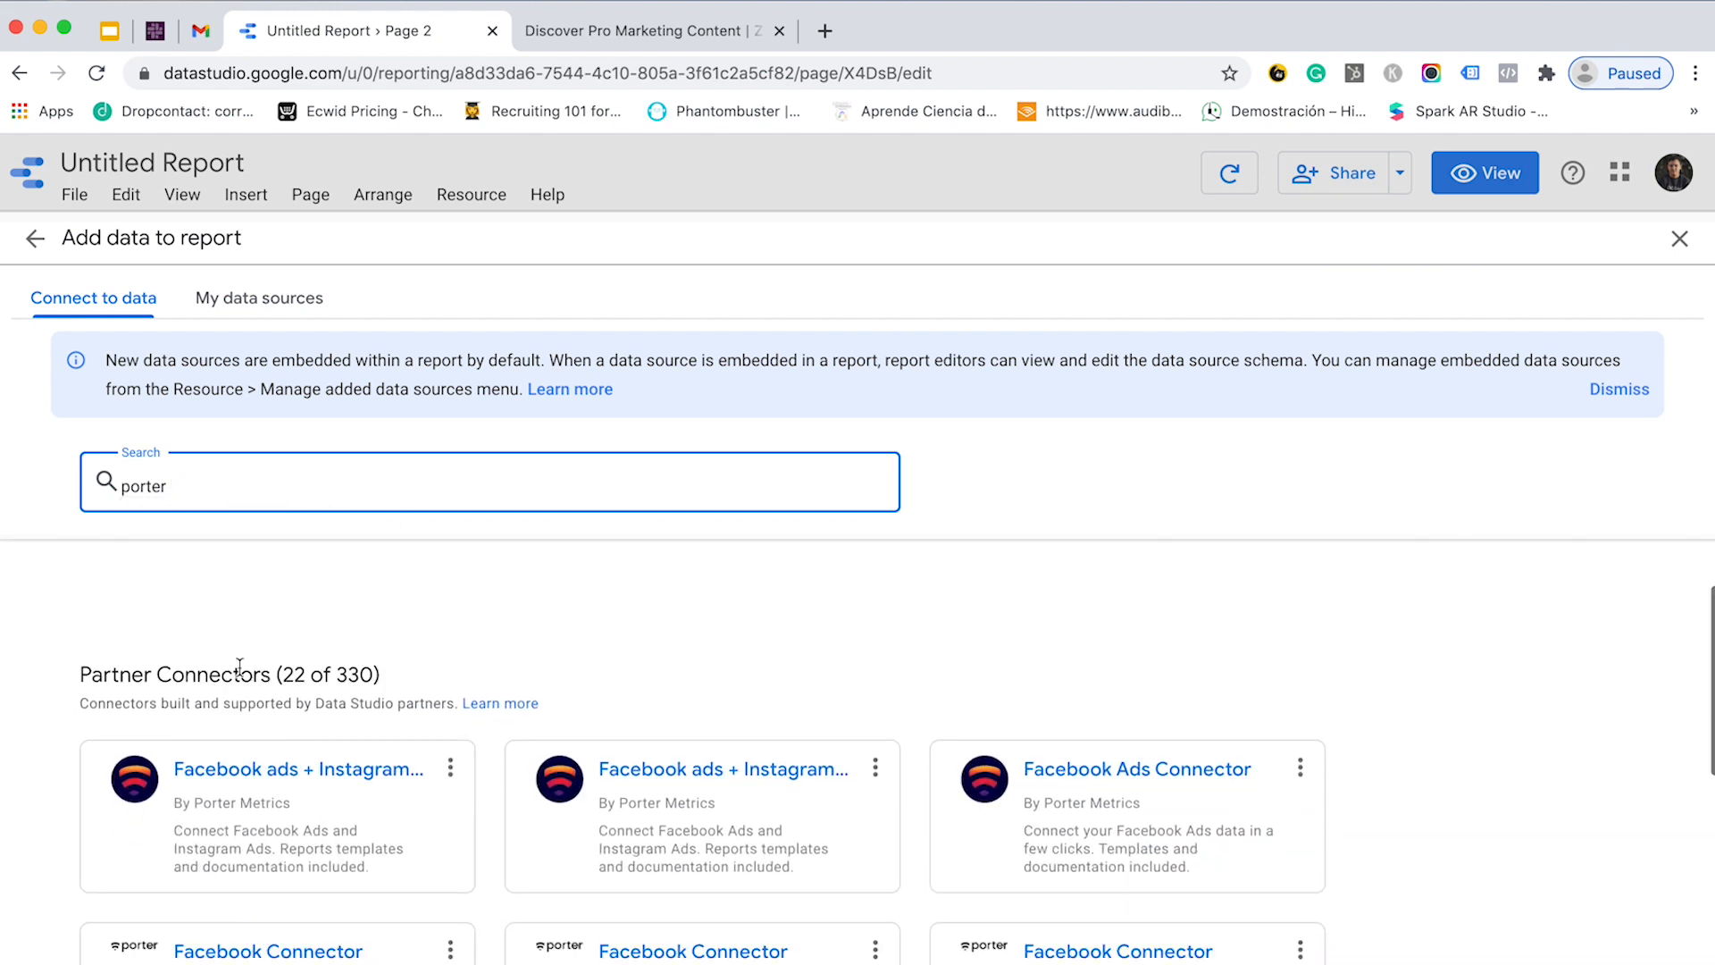
{"action": "left_click", "coordinate": [249, 810]}
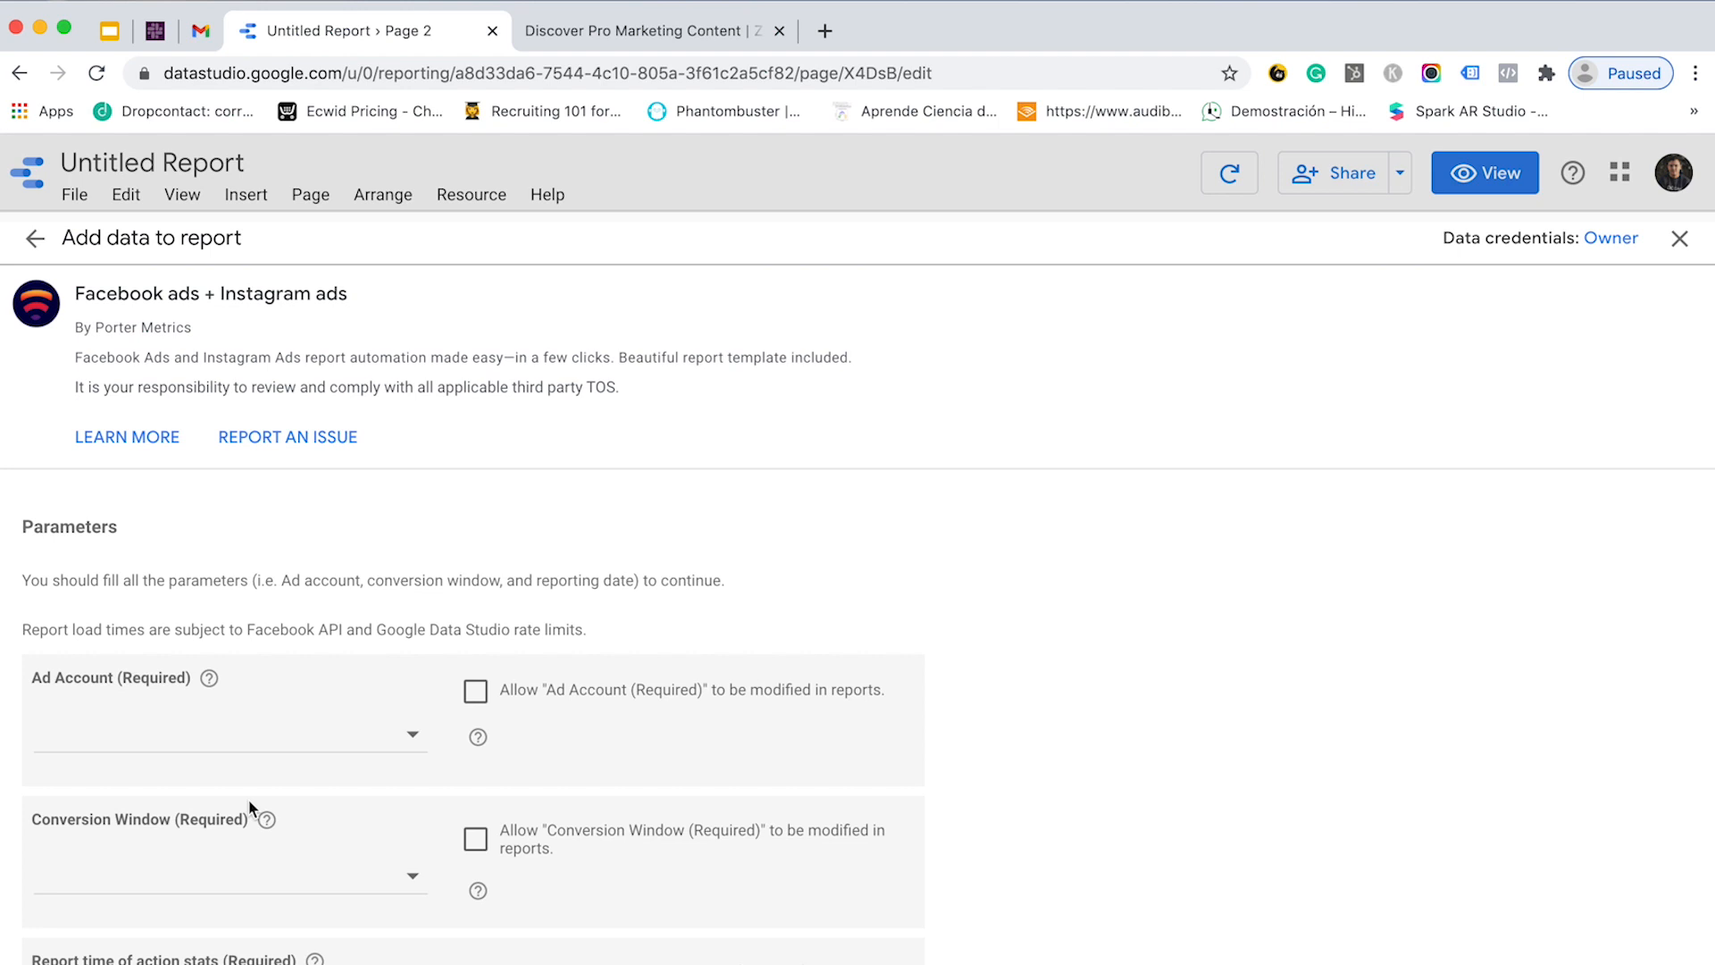
- Set the ad account to trending 01, the conversion window to 28 Days Clic + 1 Day View and the action stats time to On impression date
{"action": "scroll", "coordinate": [191, 758], "scroll_direction": "down", "scroll_amount": 3}
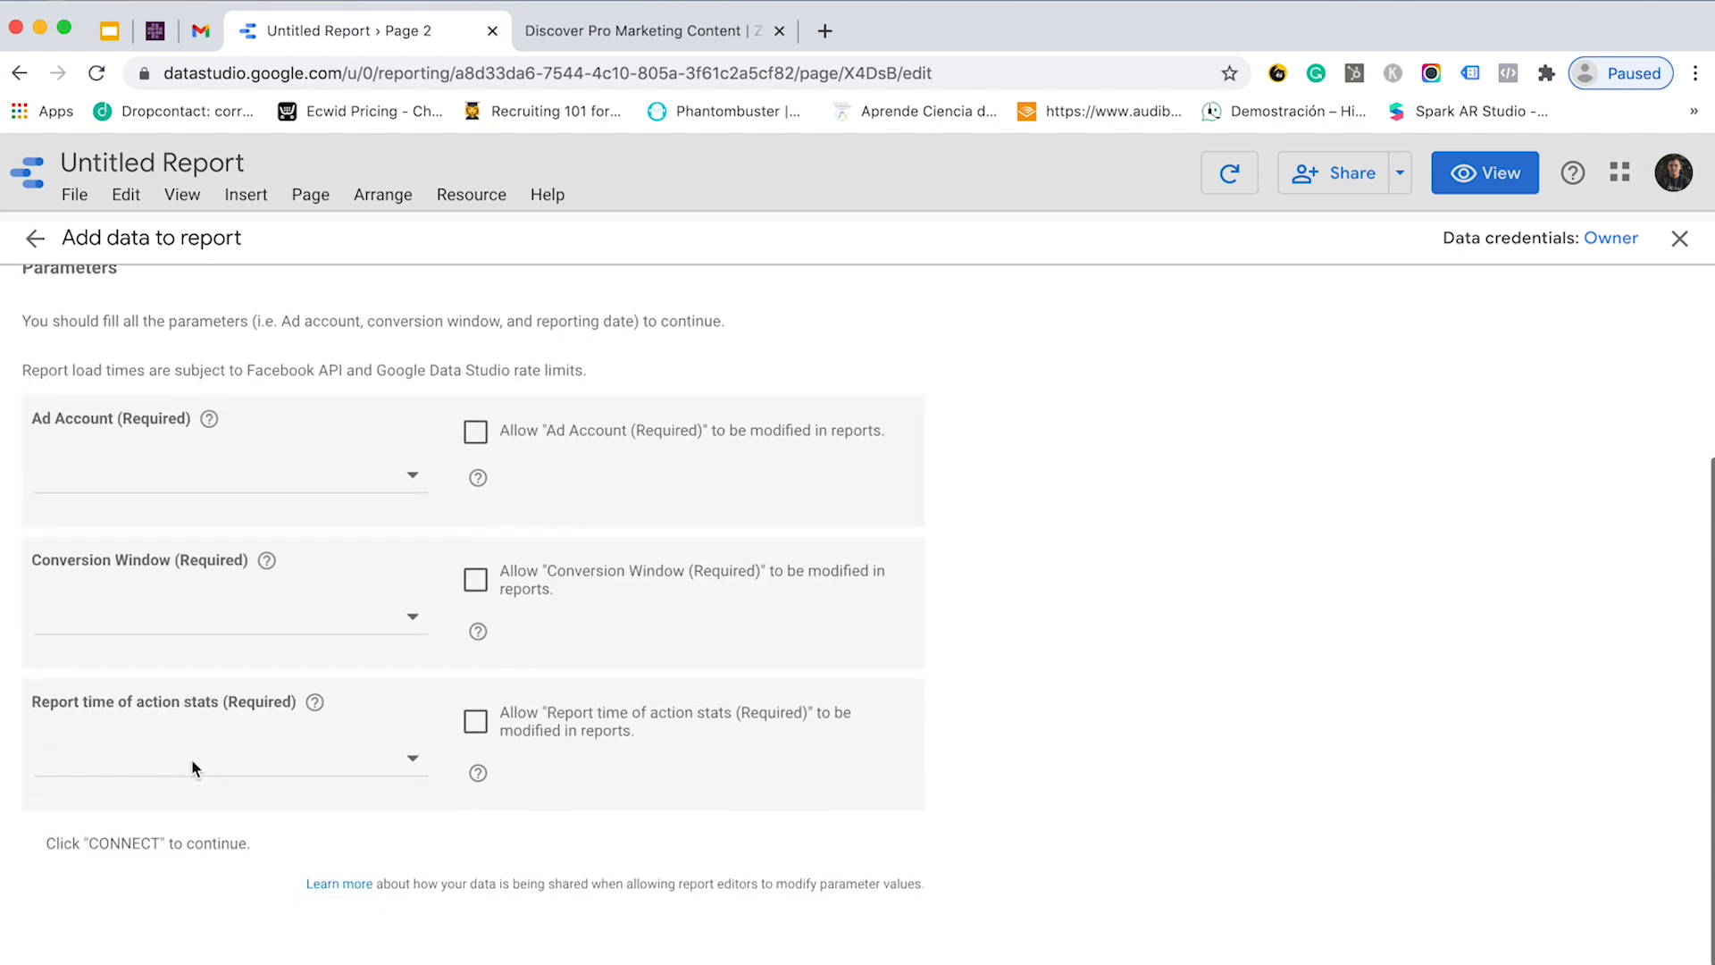
{"action": "left_click", "coordinate": [329, 472]}
{"action": "scroll", "coordinate": [232, 682], "scroll_direction": "down", "scroll_amount": 4}
{"action": "scroll", "coordinate": [232, 681], "scroll_direction": "down", "scroll_amount": 5}
{"action": "scroll", "coordinate": [230, 682], "scroll_direction": "up", "scroll_amount": 4}
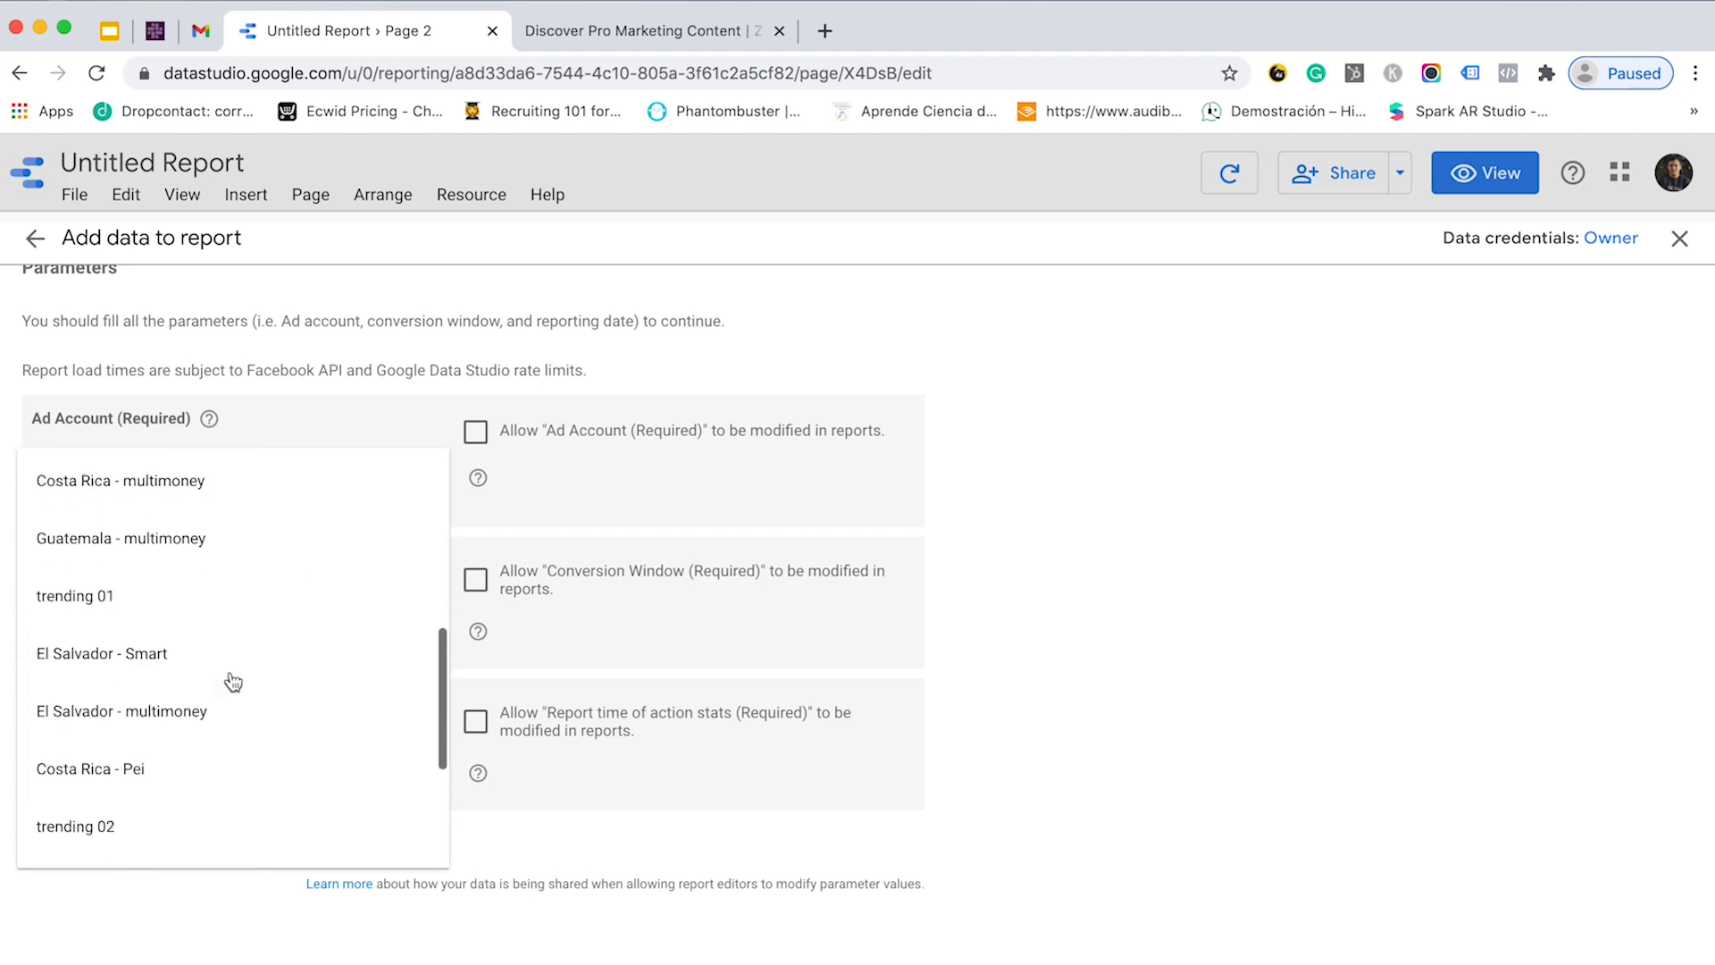
{"action": "left_click", "coordinate": [147, 601]}
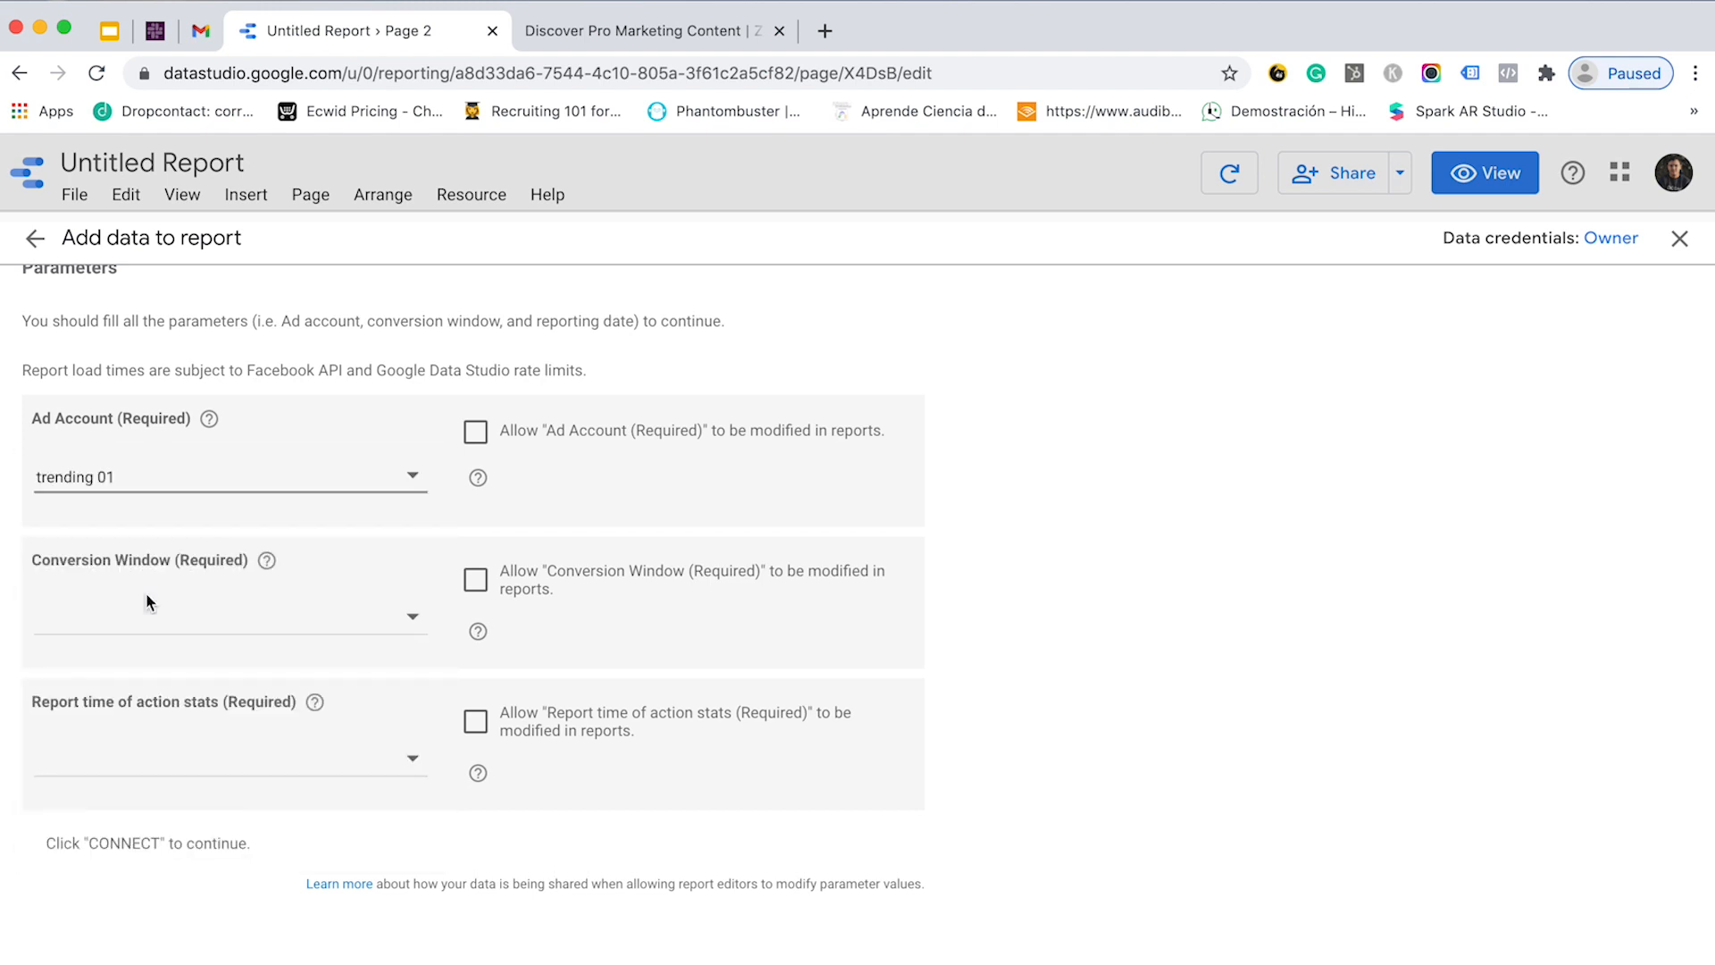
{"action": "left_click", "coordinate": [226, 634]}
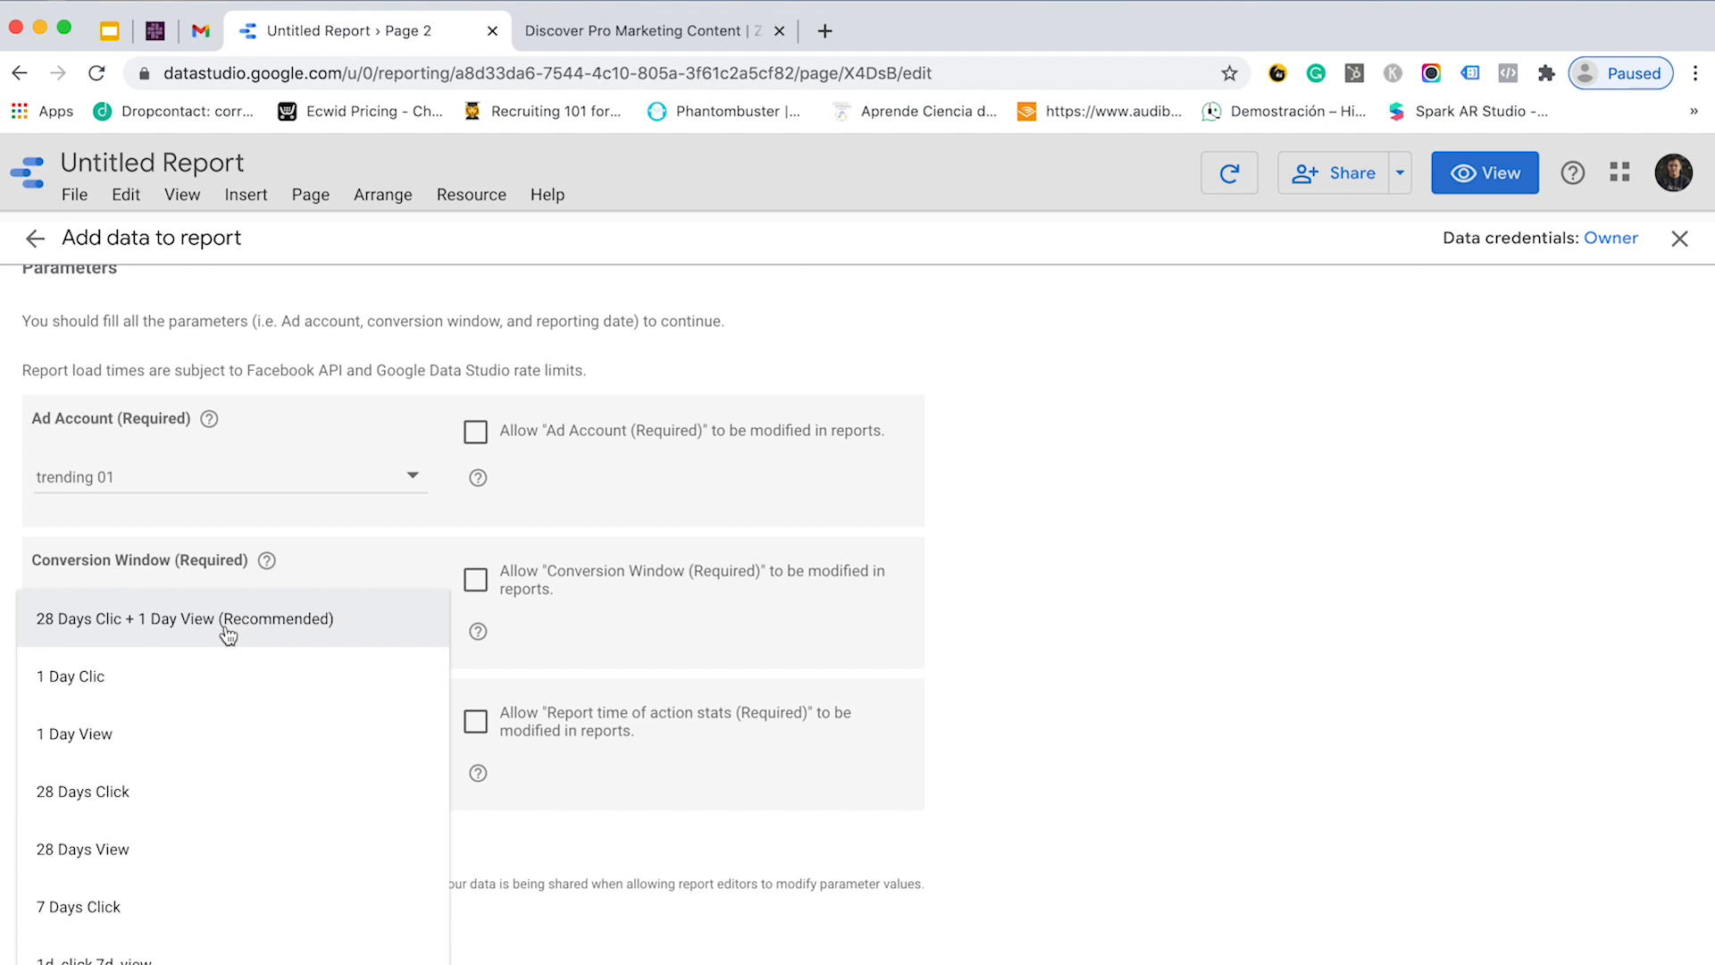
{"action": "left_click", "coordinate": [241, 620]}
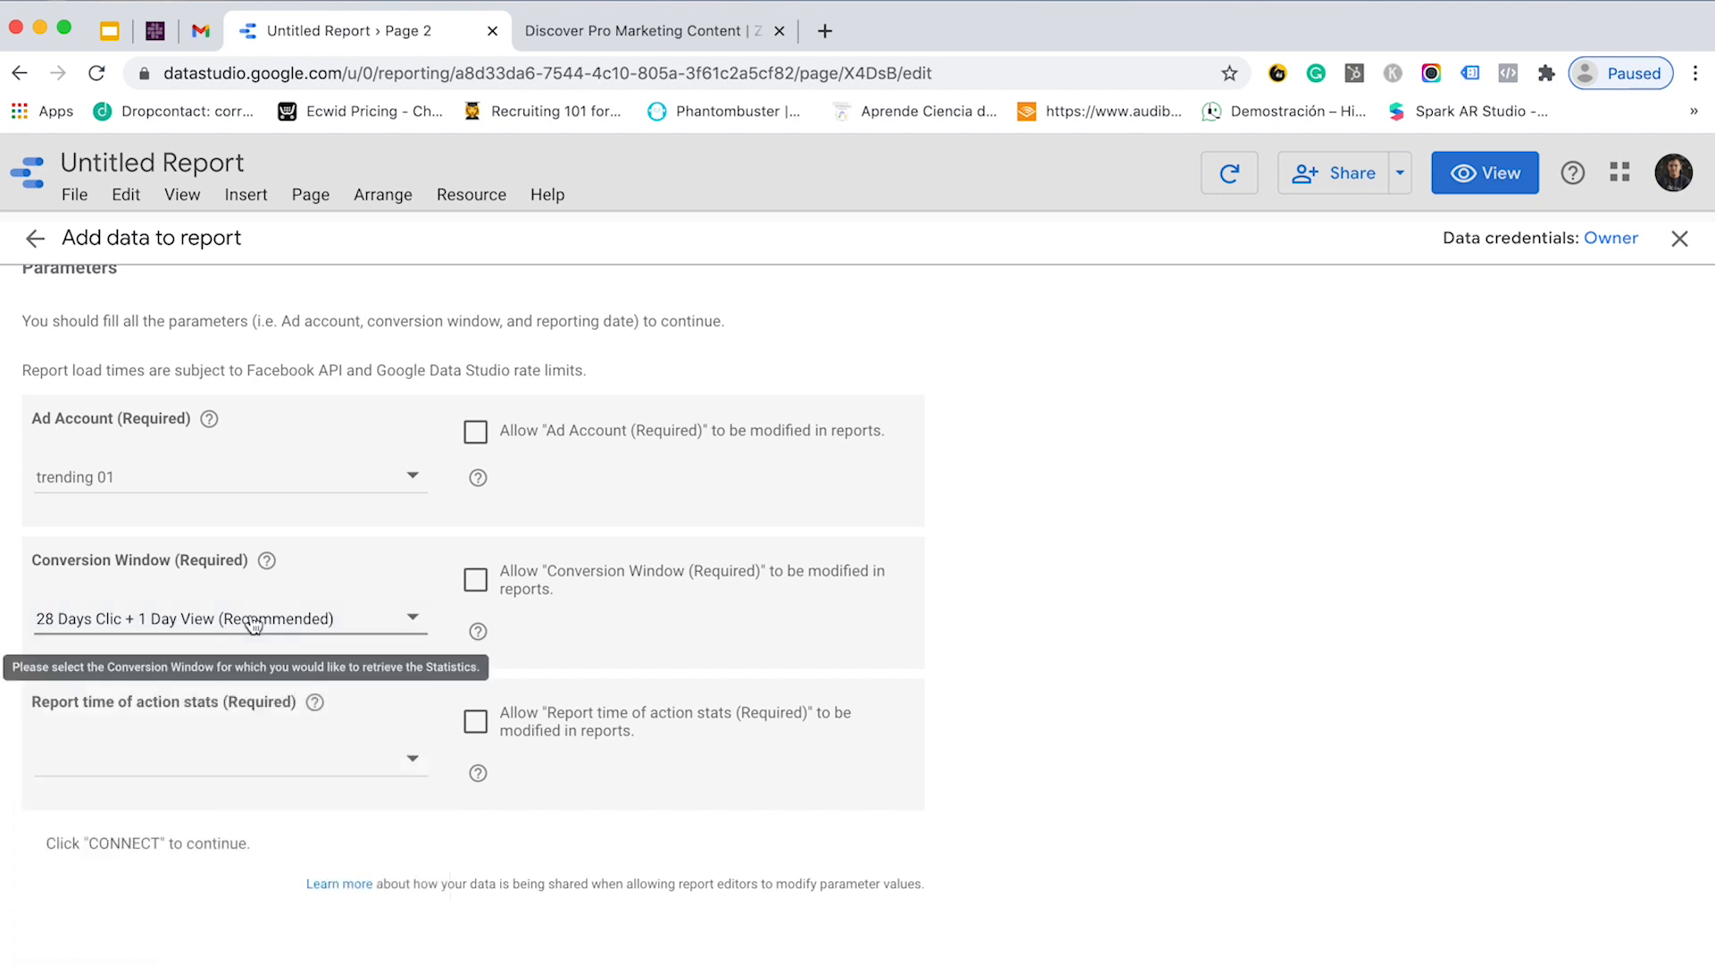
{"action": "left_click", "coordinate": [244, 759]}
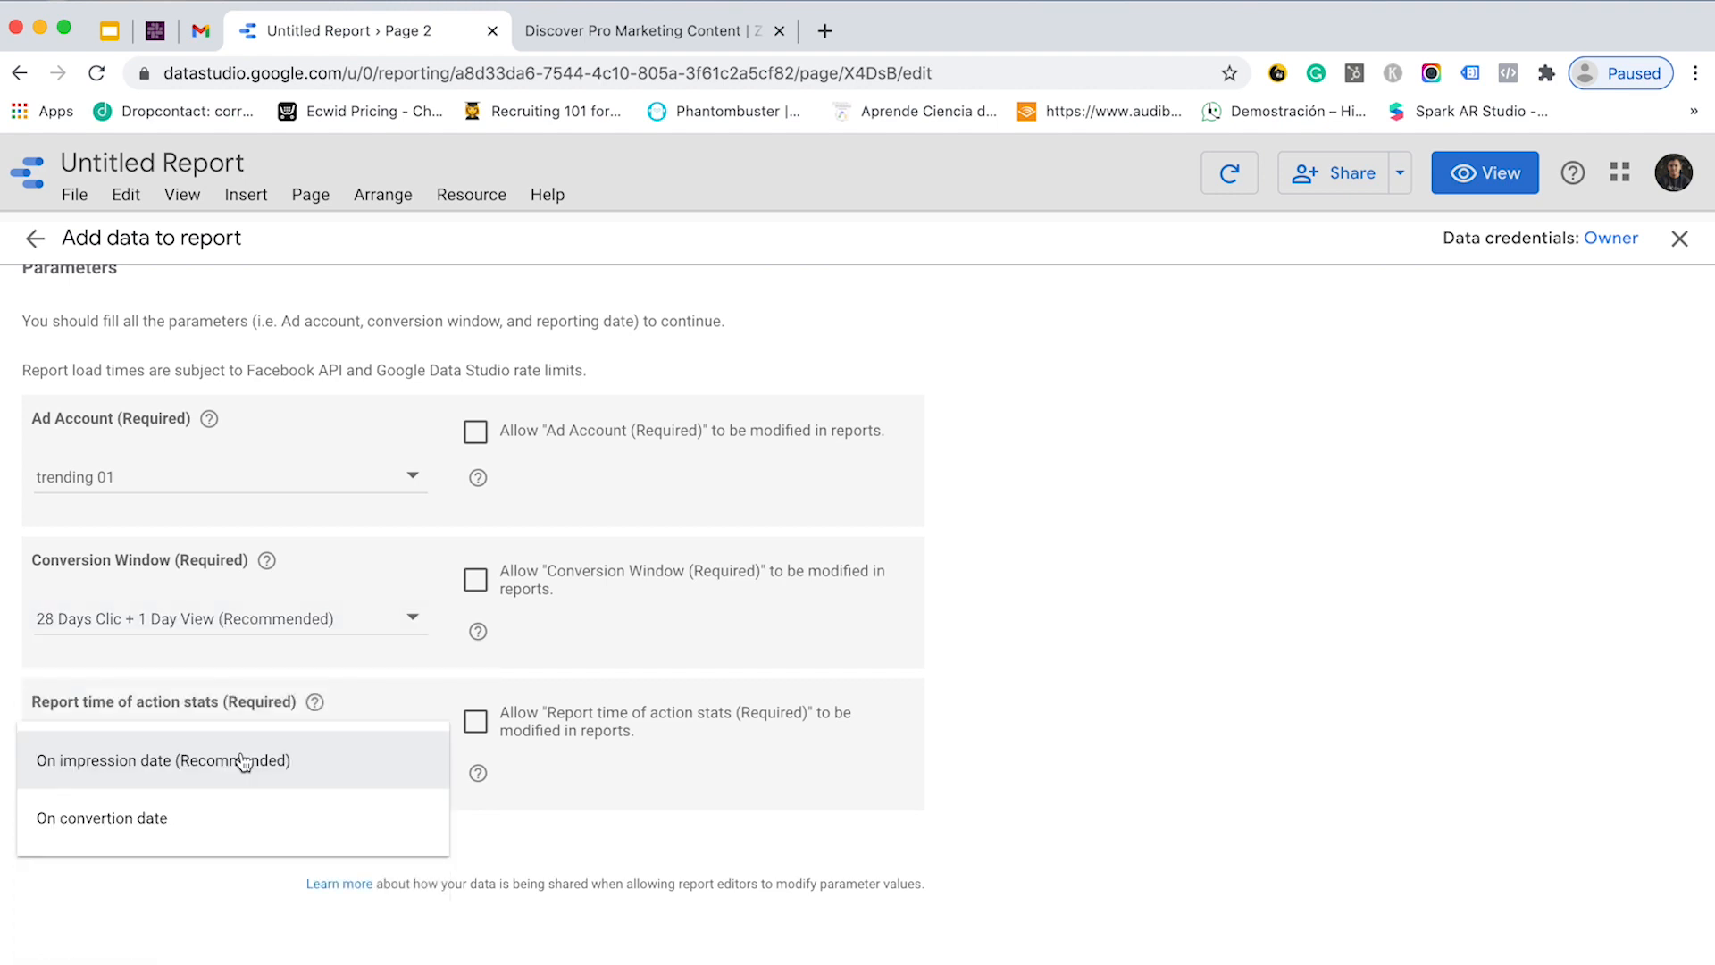
{"action": "left_click", "coordinate": [244, 760]}
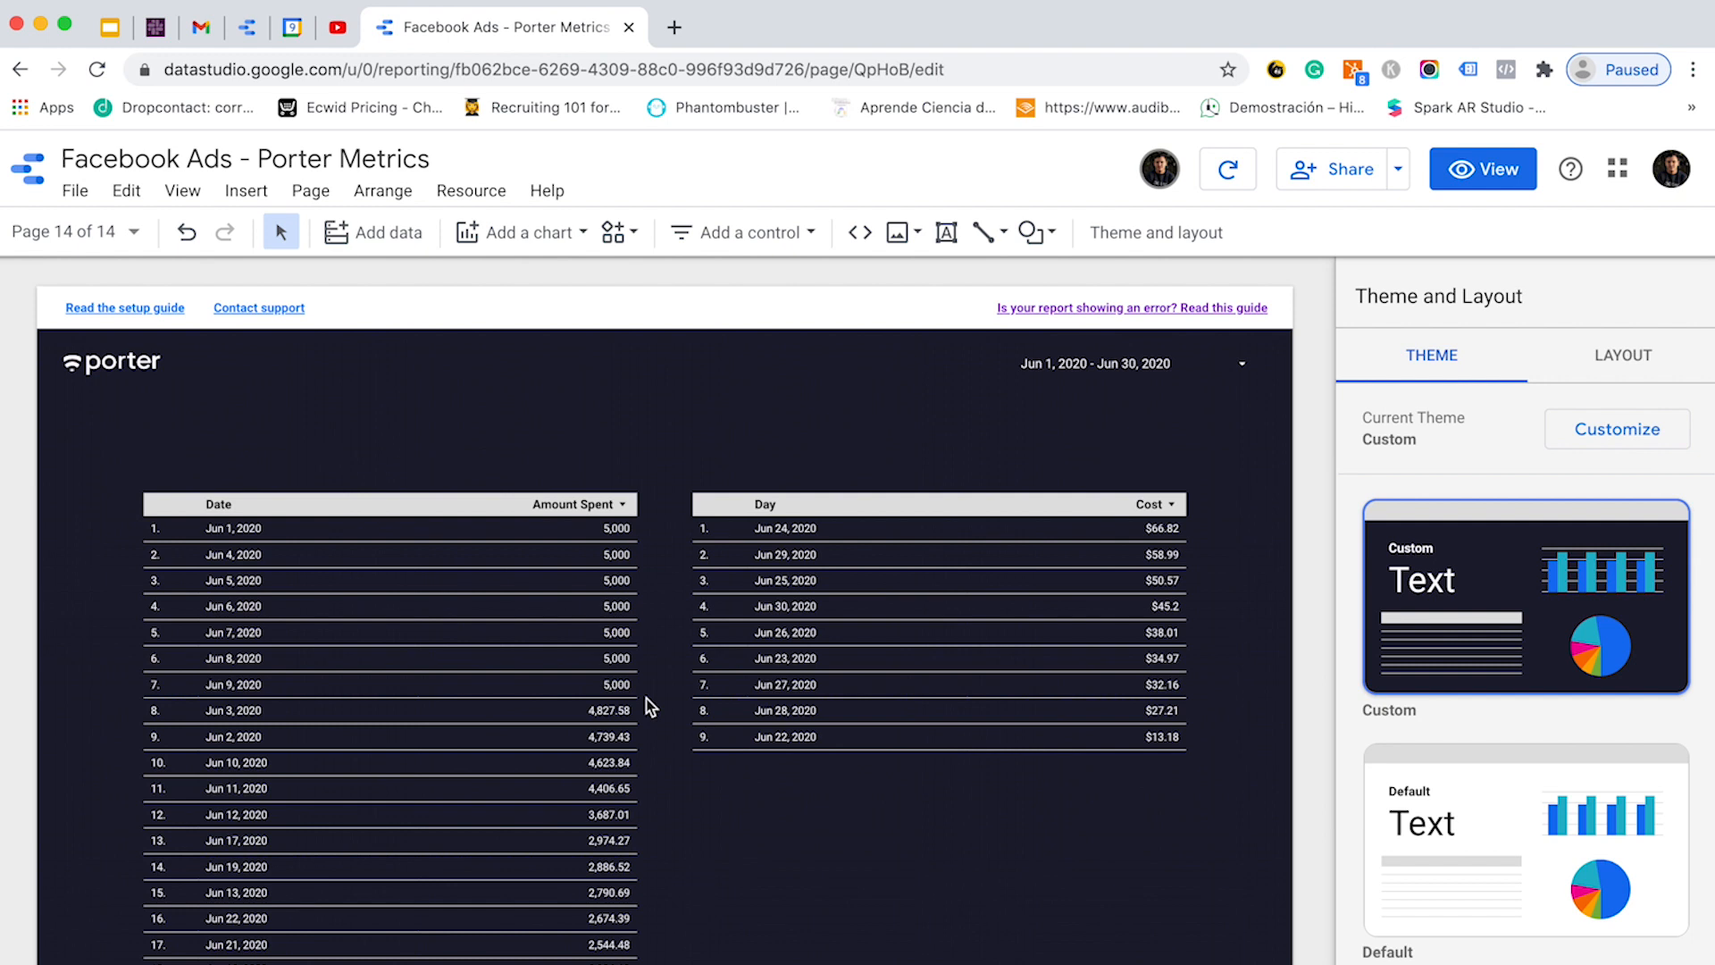
- In the Facebook Ads - Porter Metrics report, compare the data source, dimension and metric of the Amount Spent and Cost tables
{"action": "left_click", "coordinate": [384, 636]}
{"action": "left_click", "coordinate": [992, 649]}
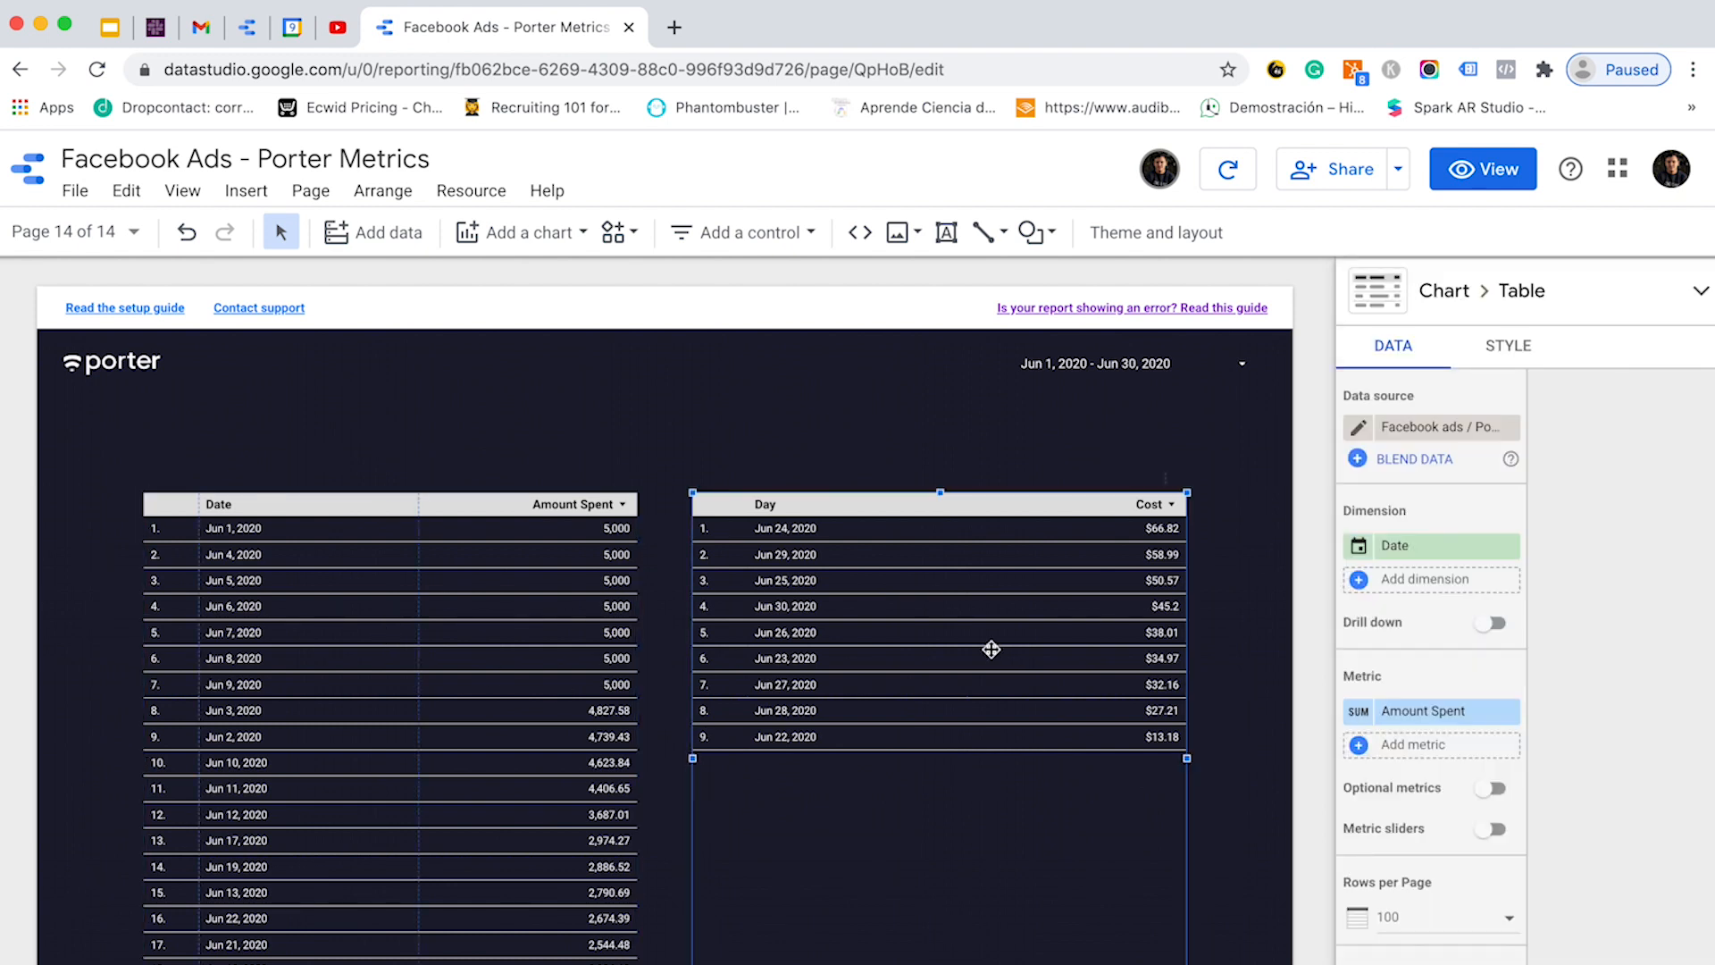
{"action": "left_click", "coordinate": [488, 615]}
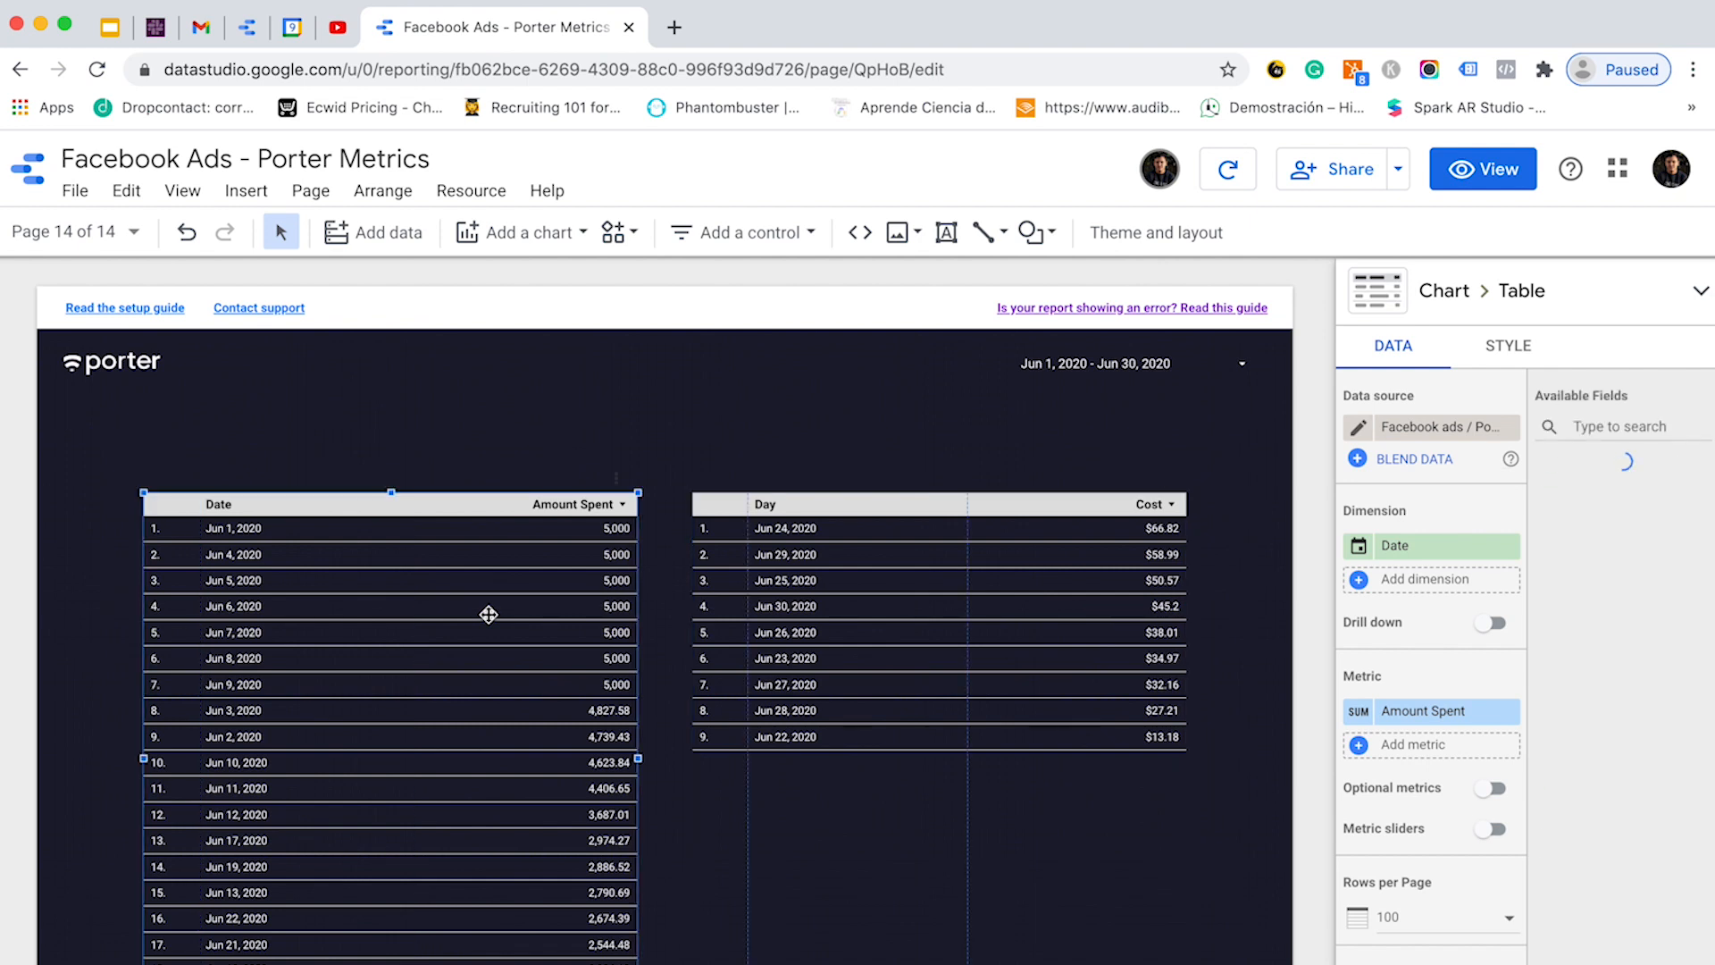
{"action": "left_click", "coordinate": [1024, 660]}
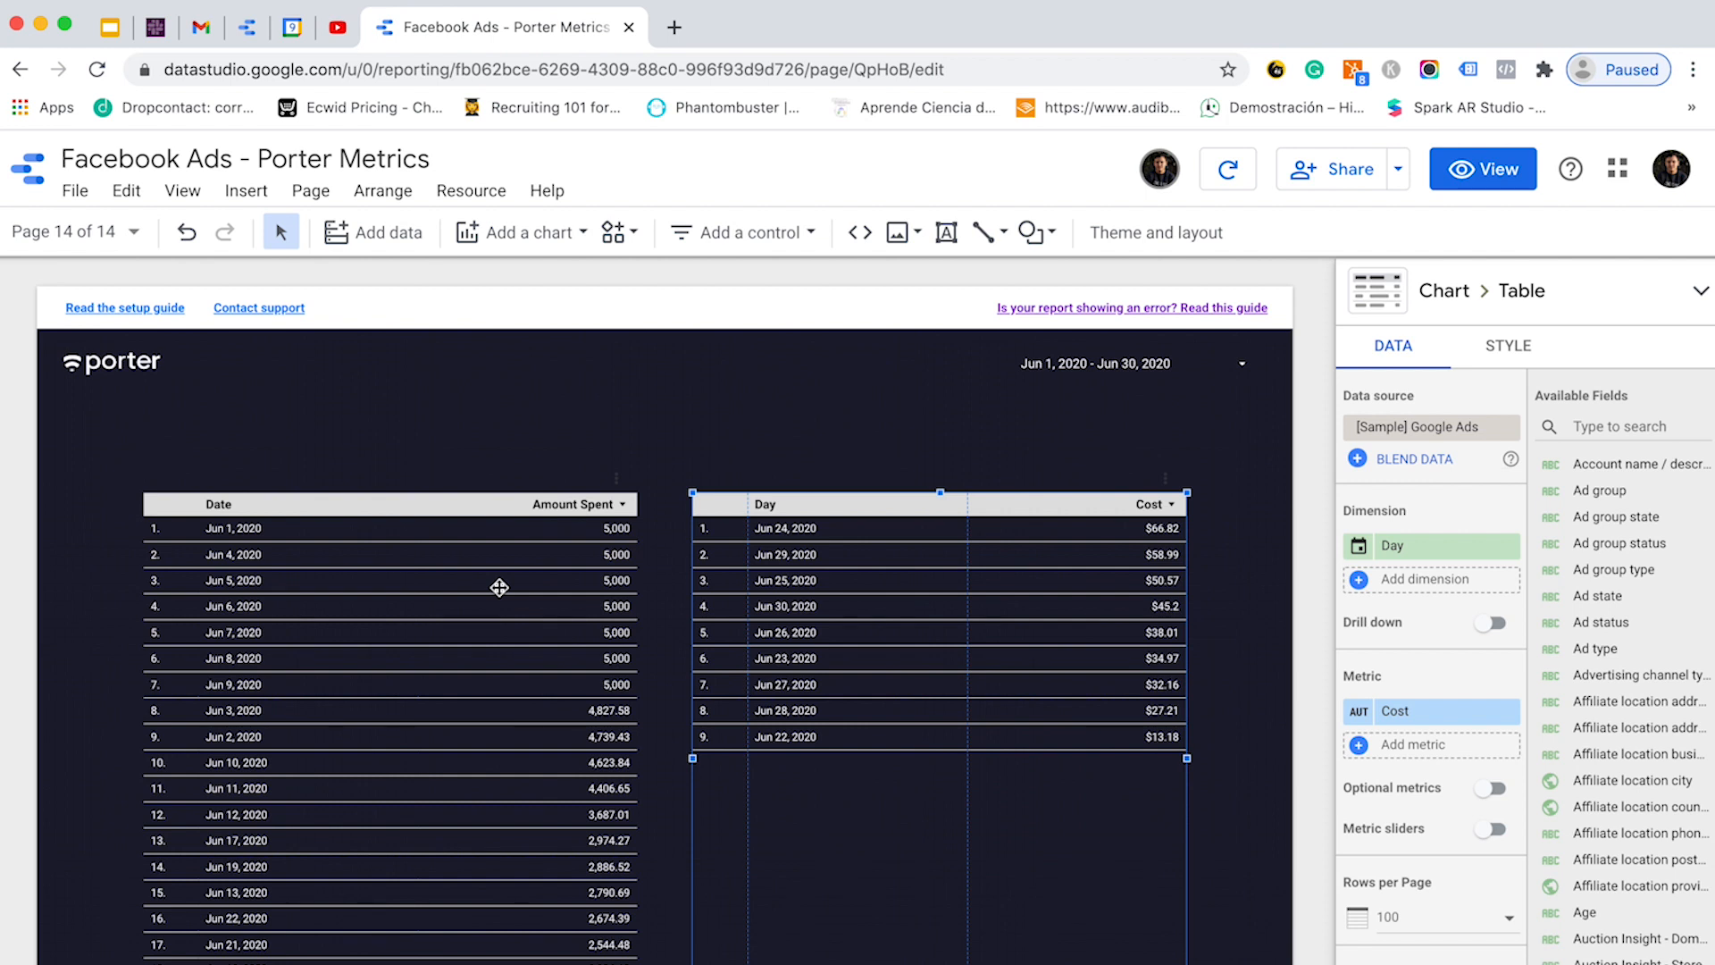
{"action": "left_click", "coordinate": [361, 620]}
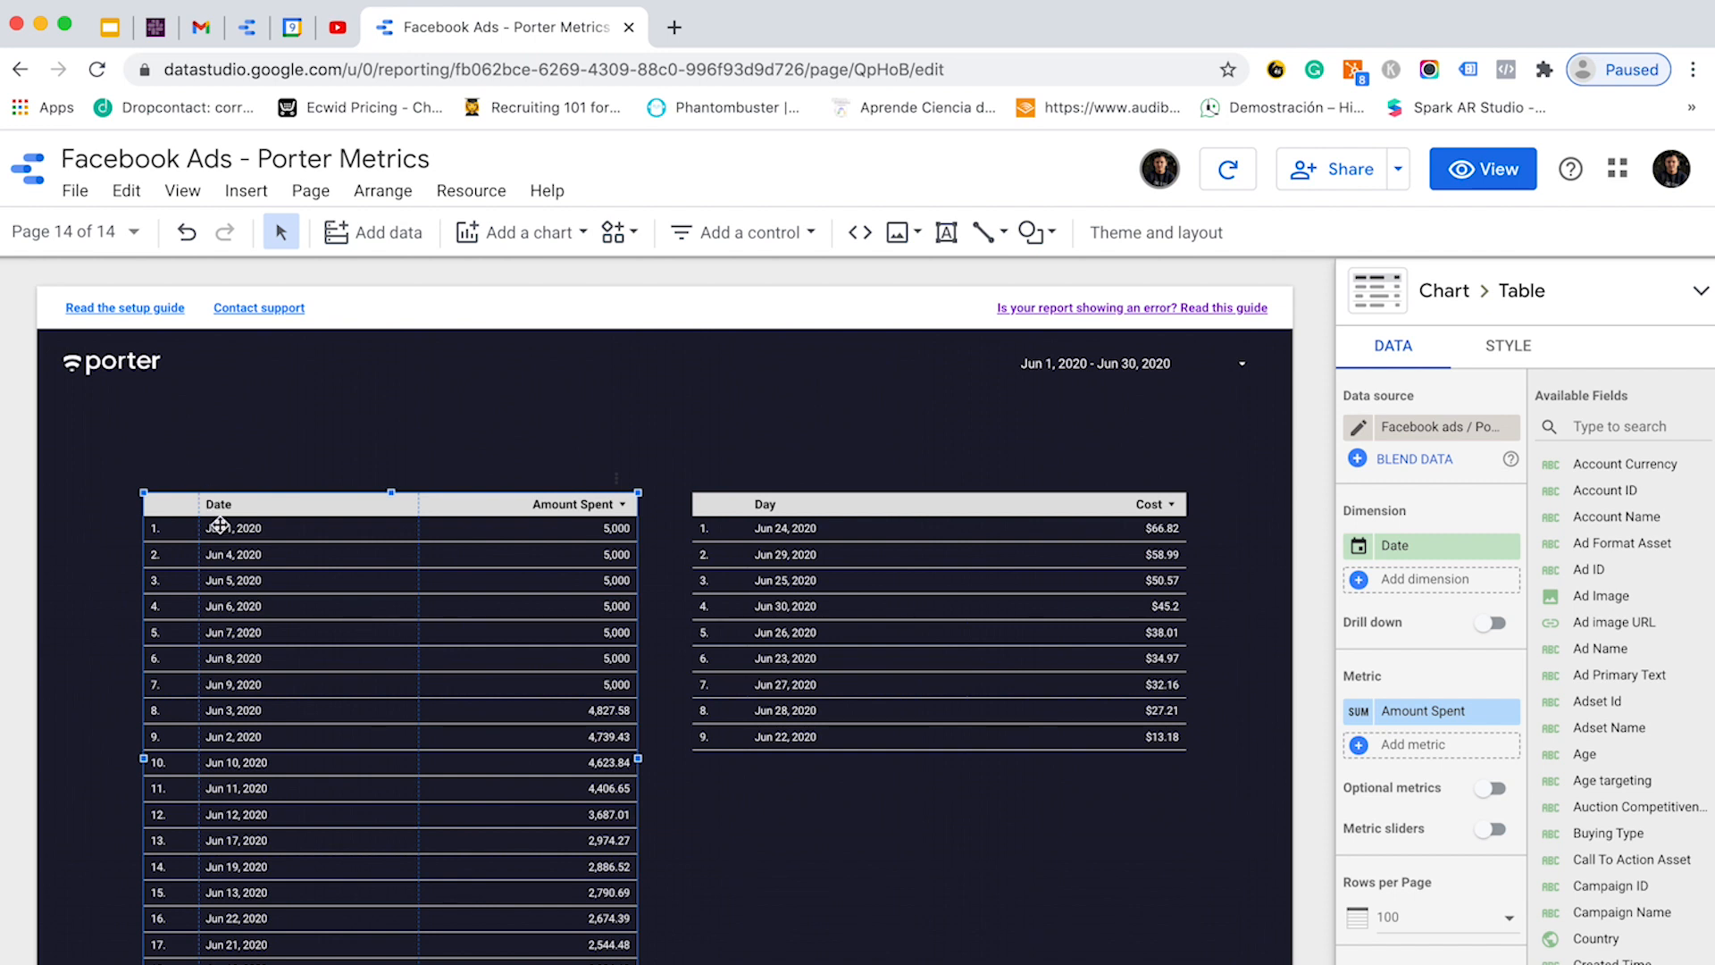
- Blend the data of the Facebook Ads Amount Spent table and the Google Ads Cost table into a combined table
{"action": "left_click", "coordinate": [927, 695]}
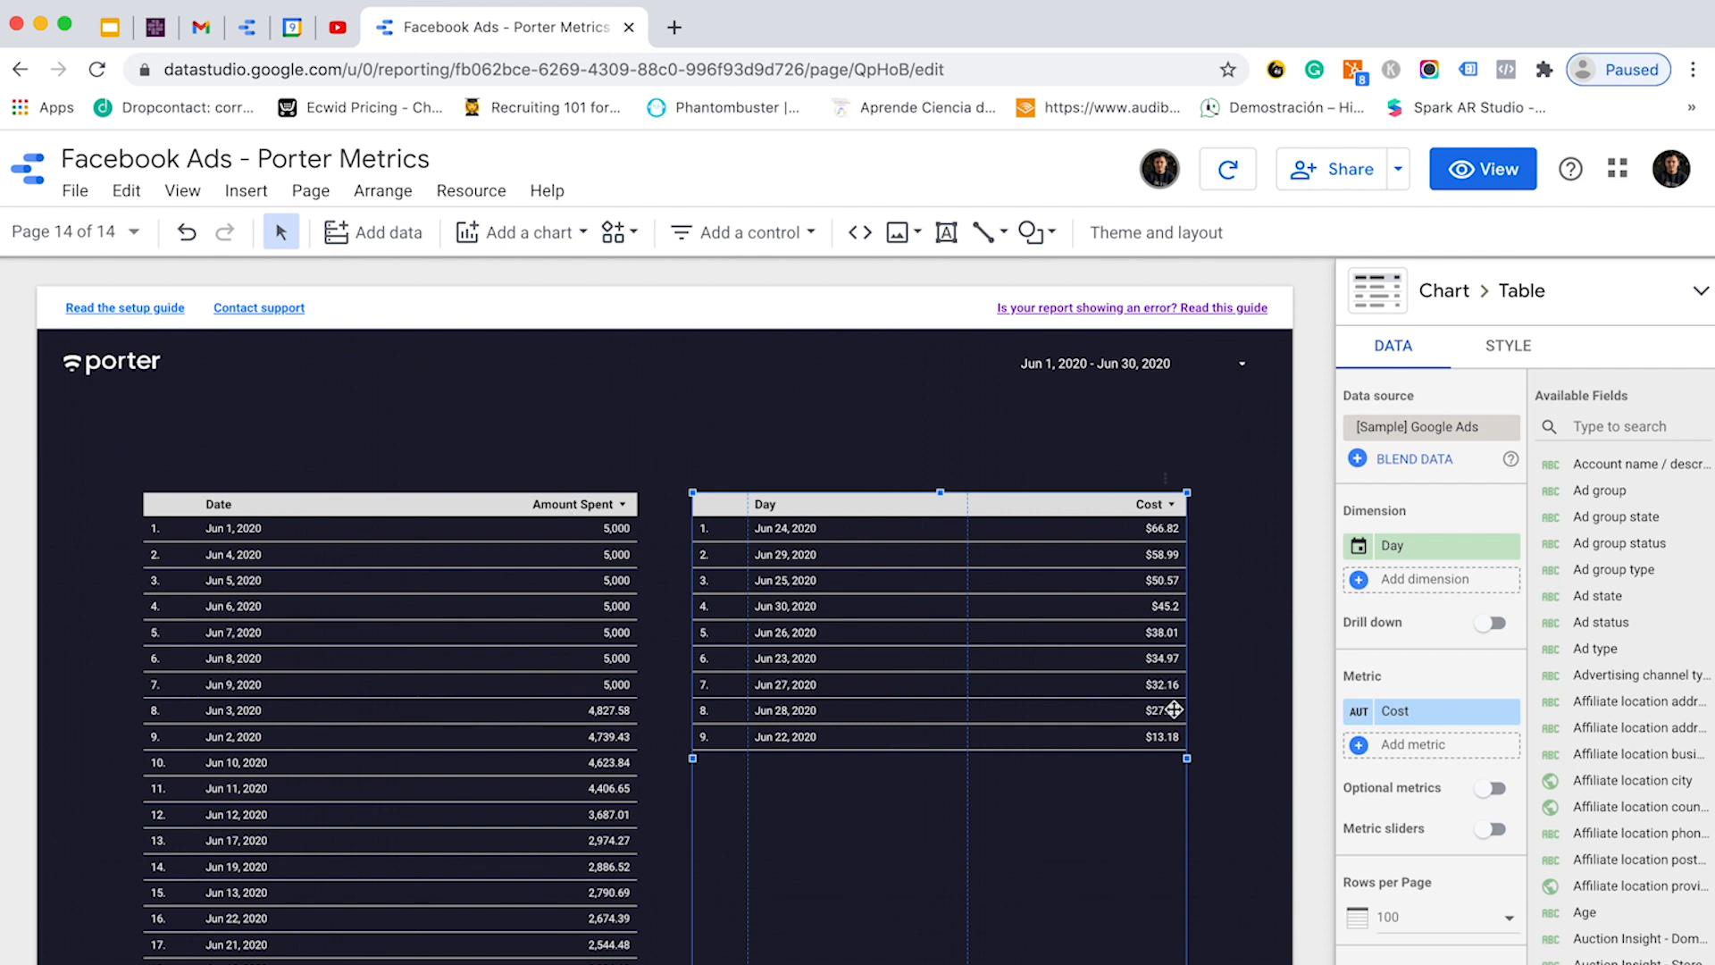
{"action": "left_click", "coordinate": [539, 429]}
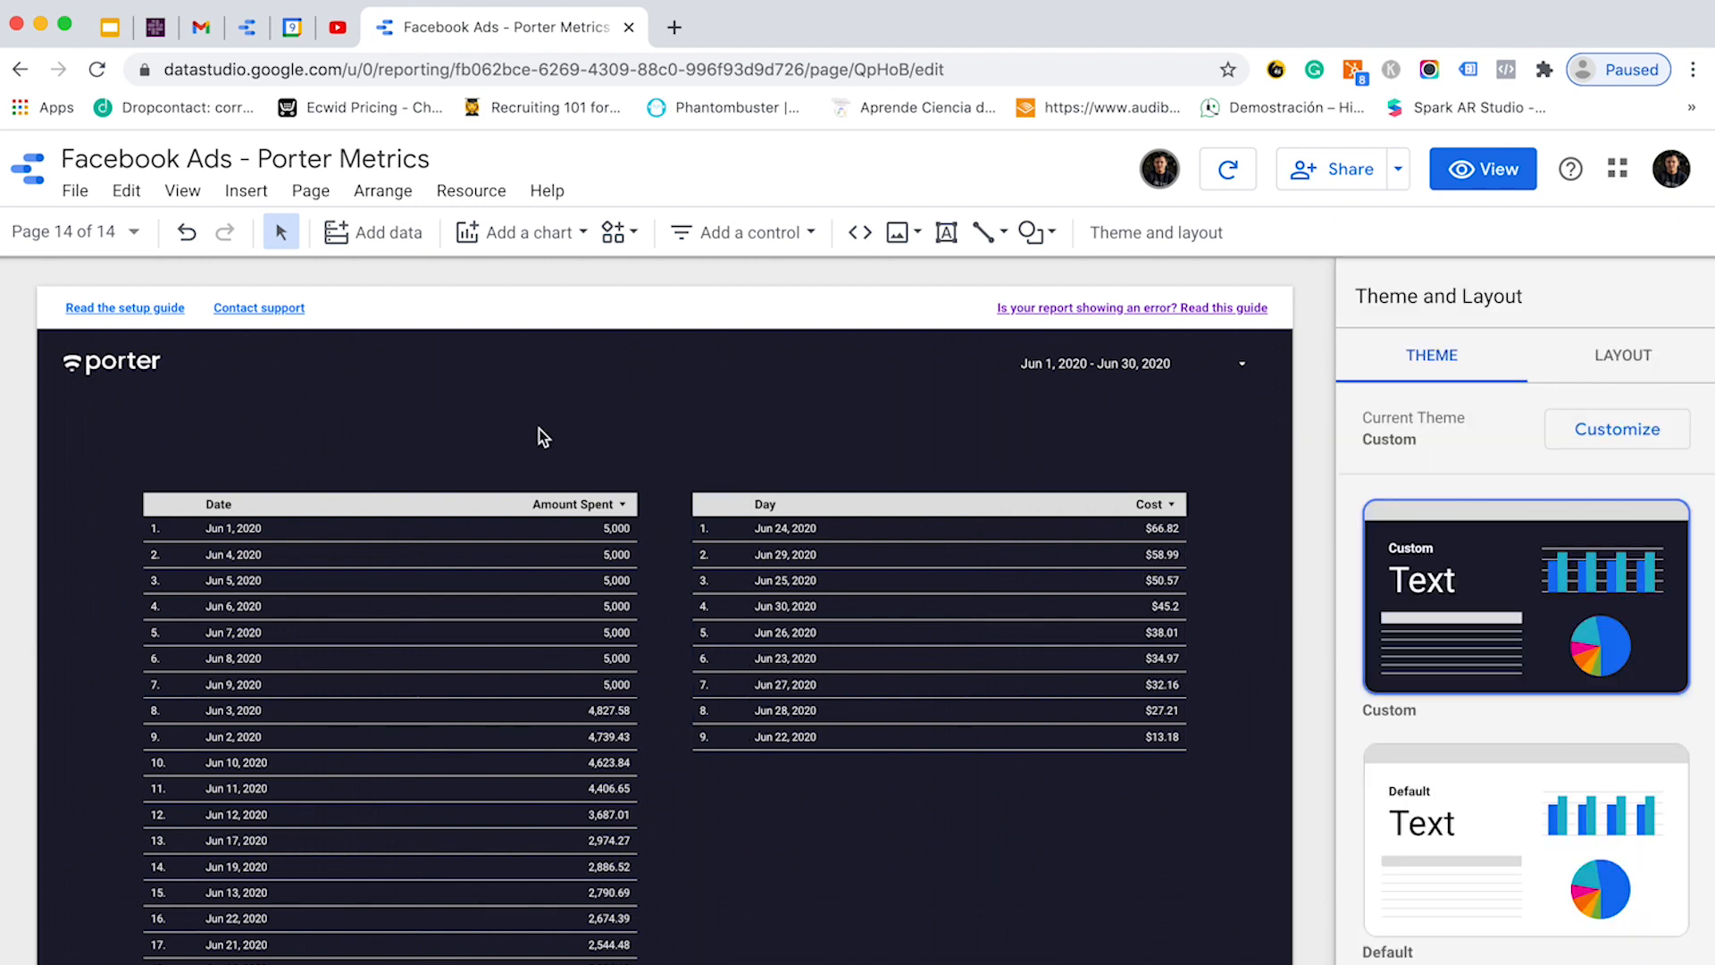
{"action": "left_click_drag", "start_coordinate": [463, 425], "coordinate": [870, 716]}
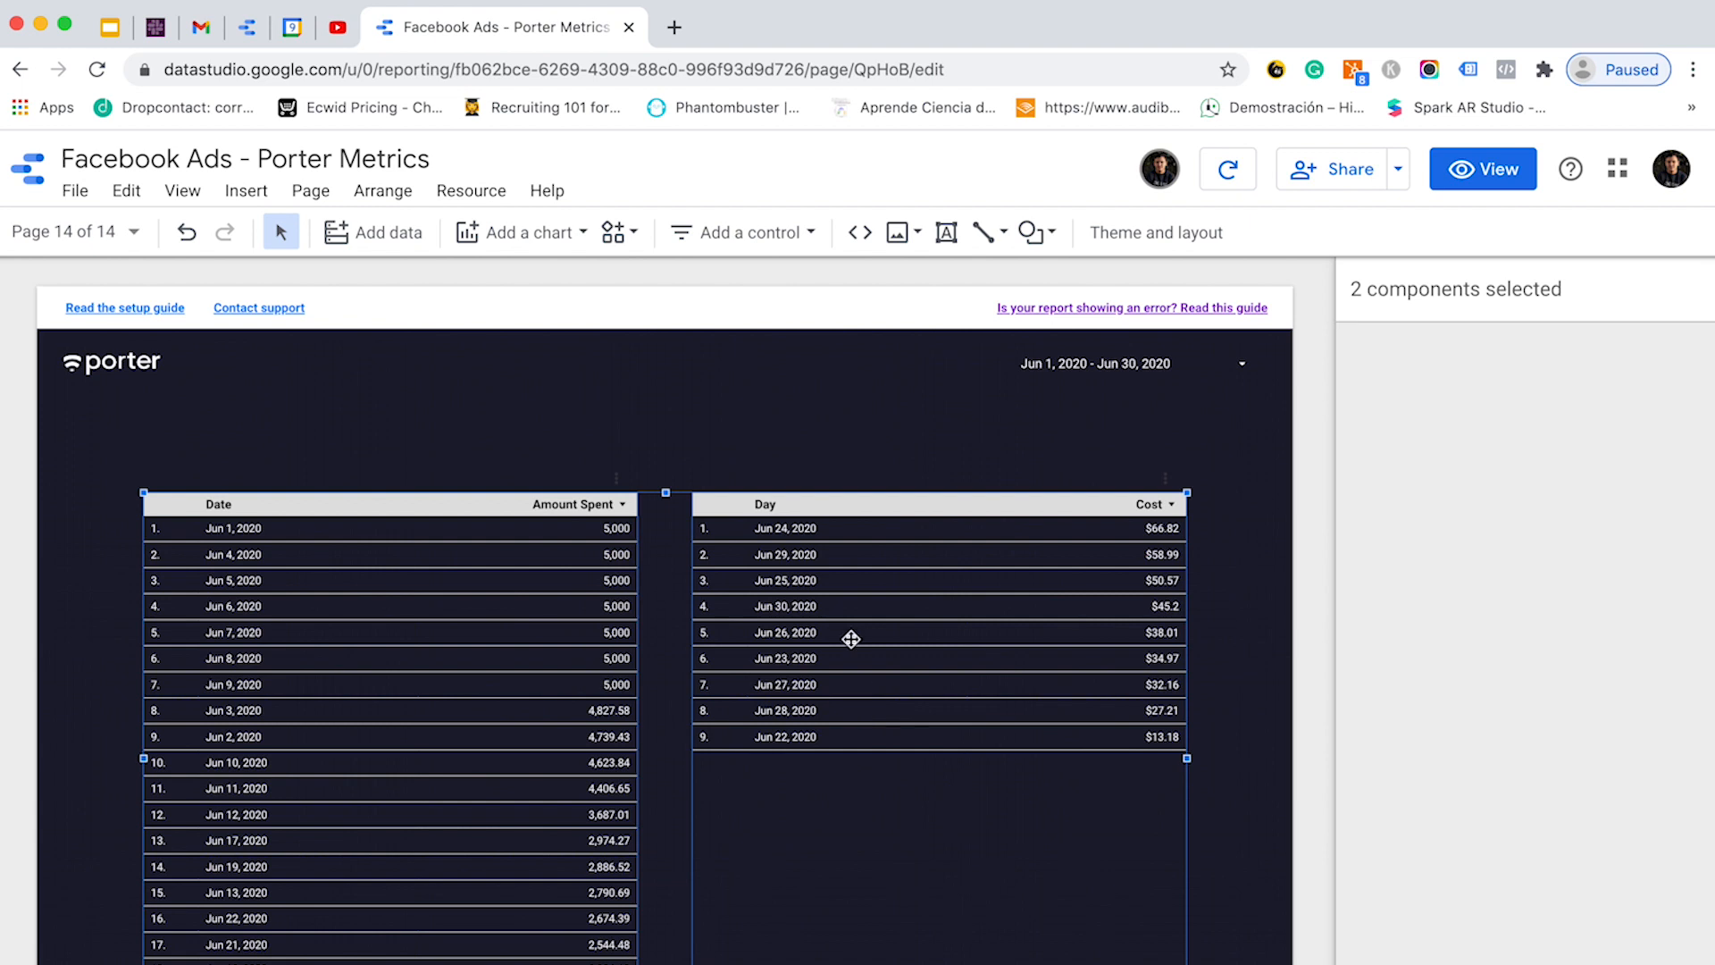
{"action": "right_click", "coordinate": [844, 603]}
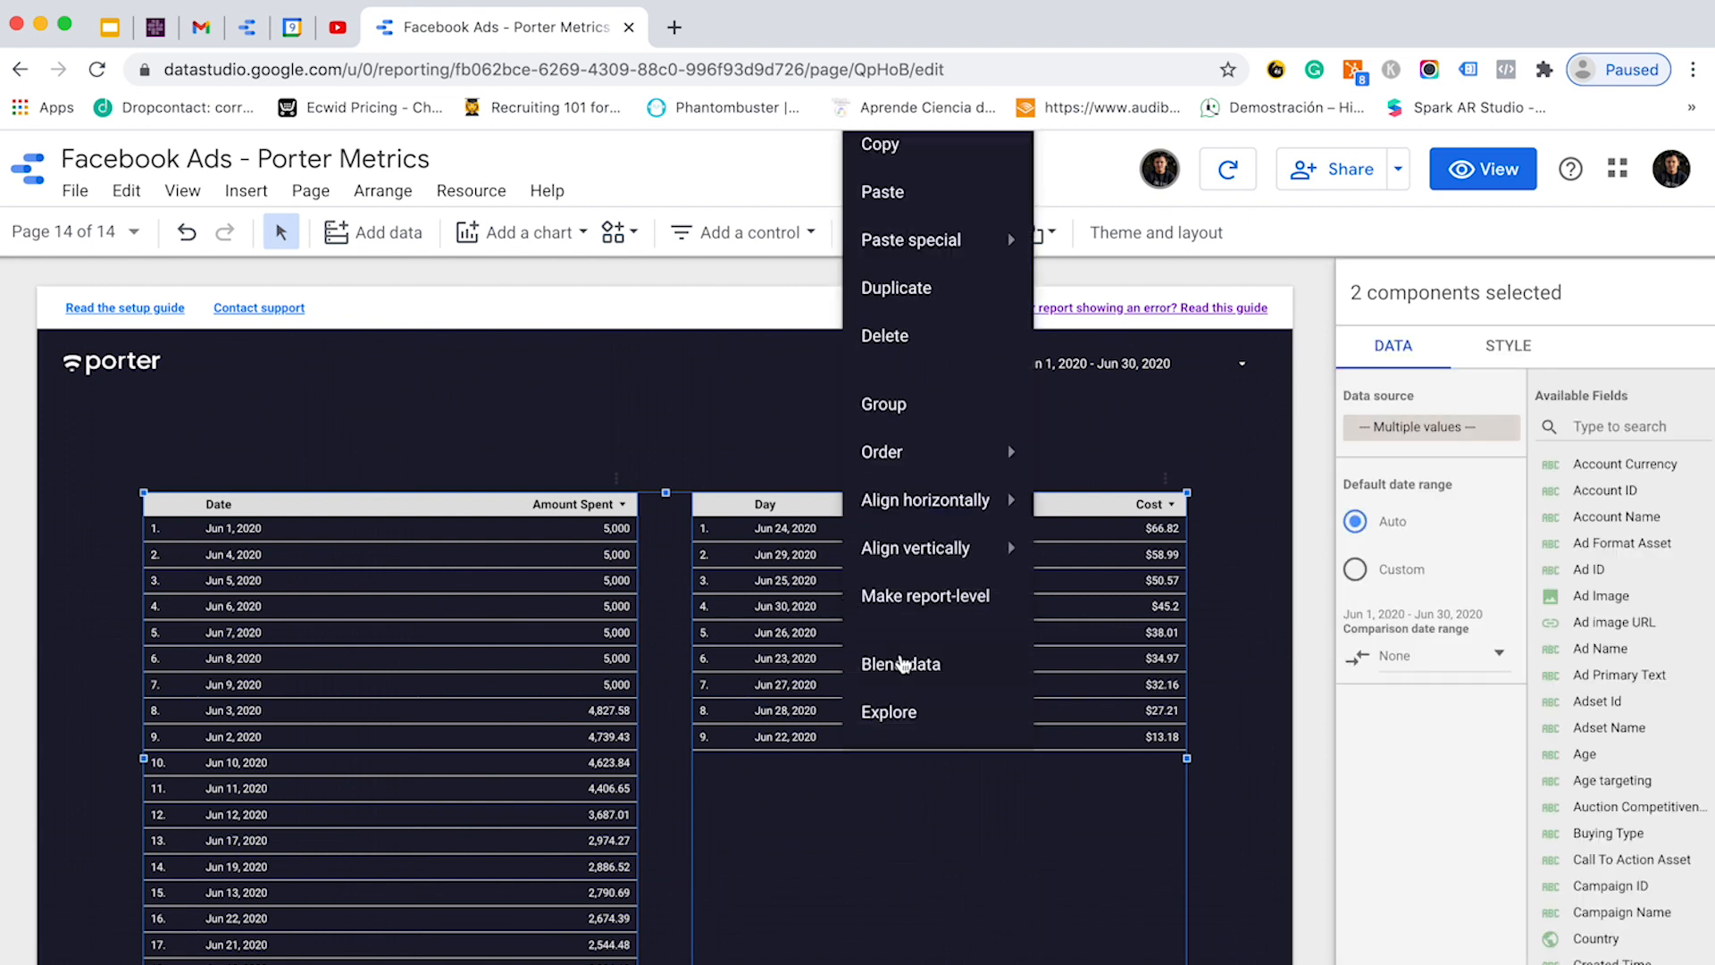
{"action": "left_click", "coordinate": [903, 664]}
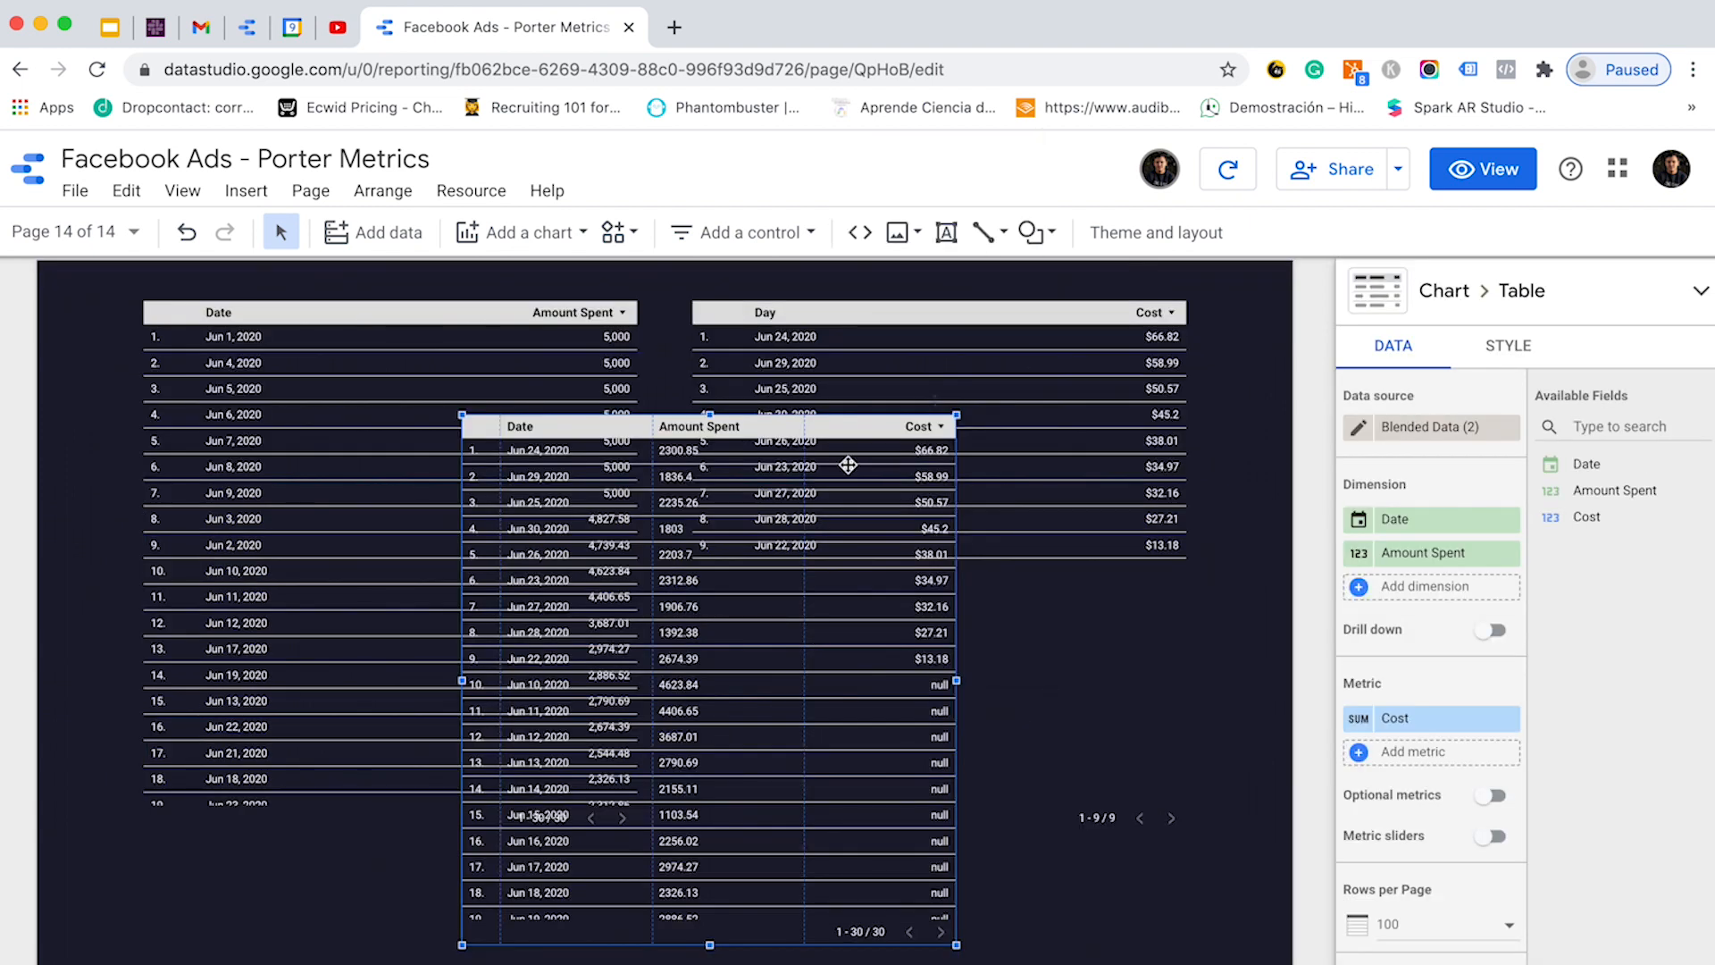
- Place the blended table below the Cost table and turn its Amount Spent dimension into a metric
{"action": "left_click_drag", "start_coordinate": [835, 484], "coordinate": [1054, 768]}
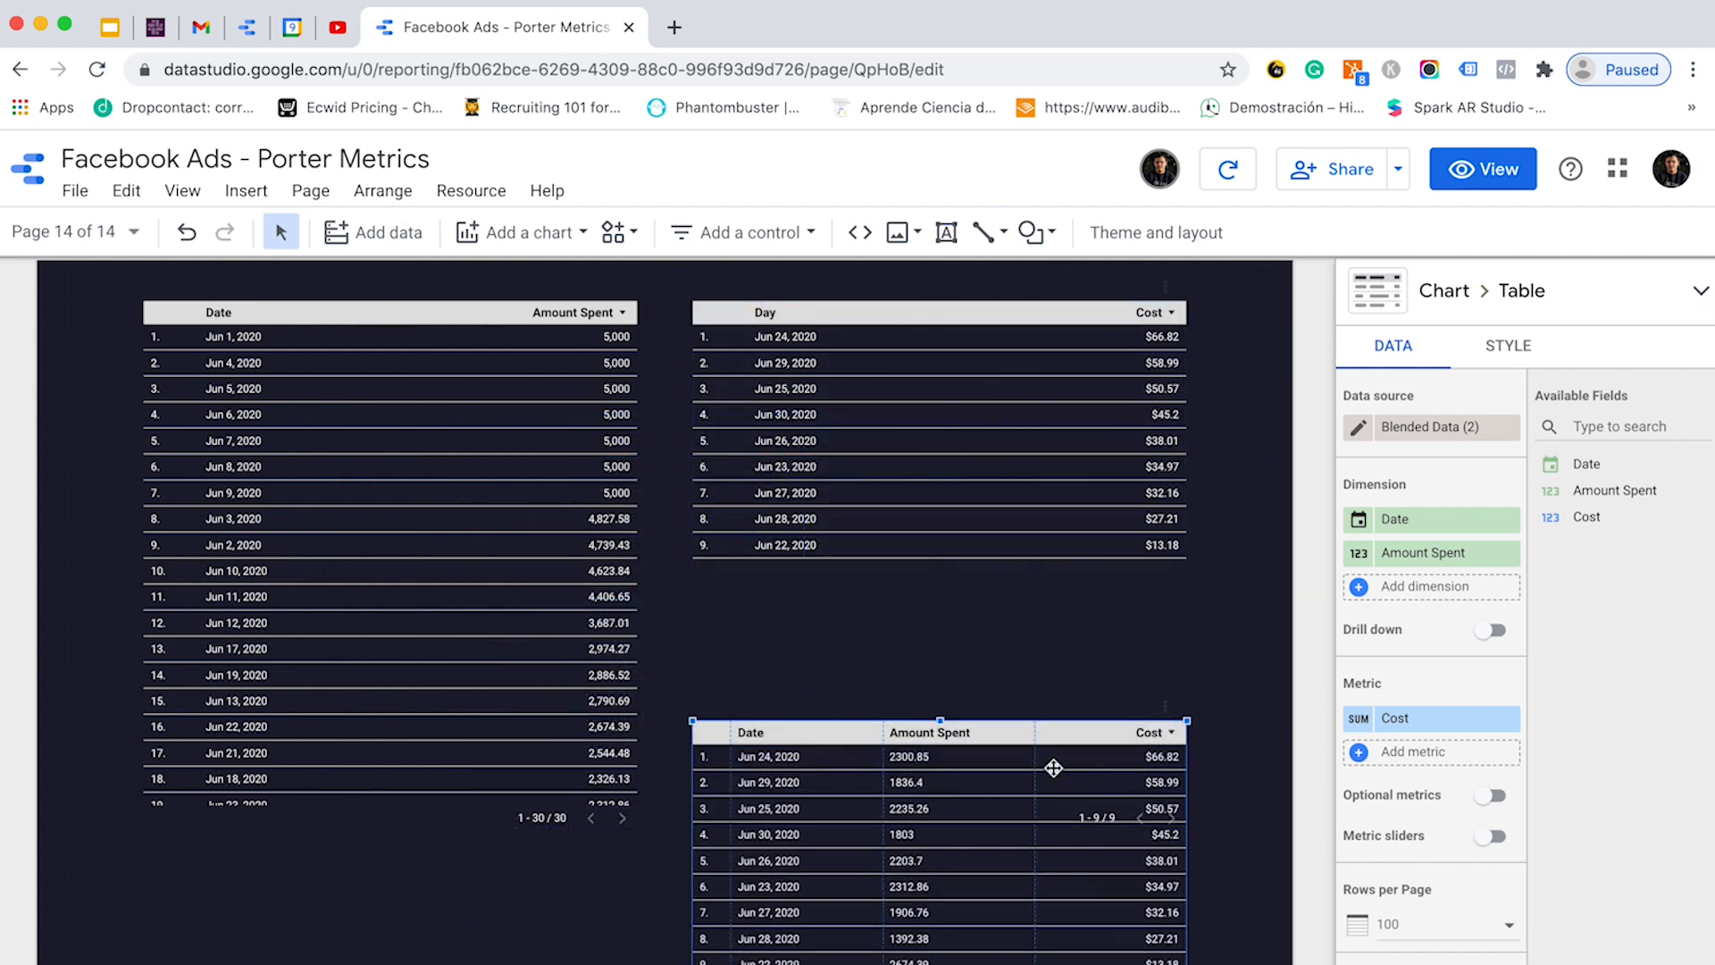
{"action": "scroll", "coordinate": [1054, 768], "scroll_direction": "down", "scroll_amount": 5}
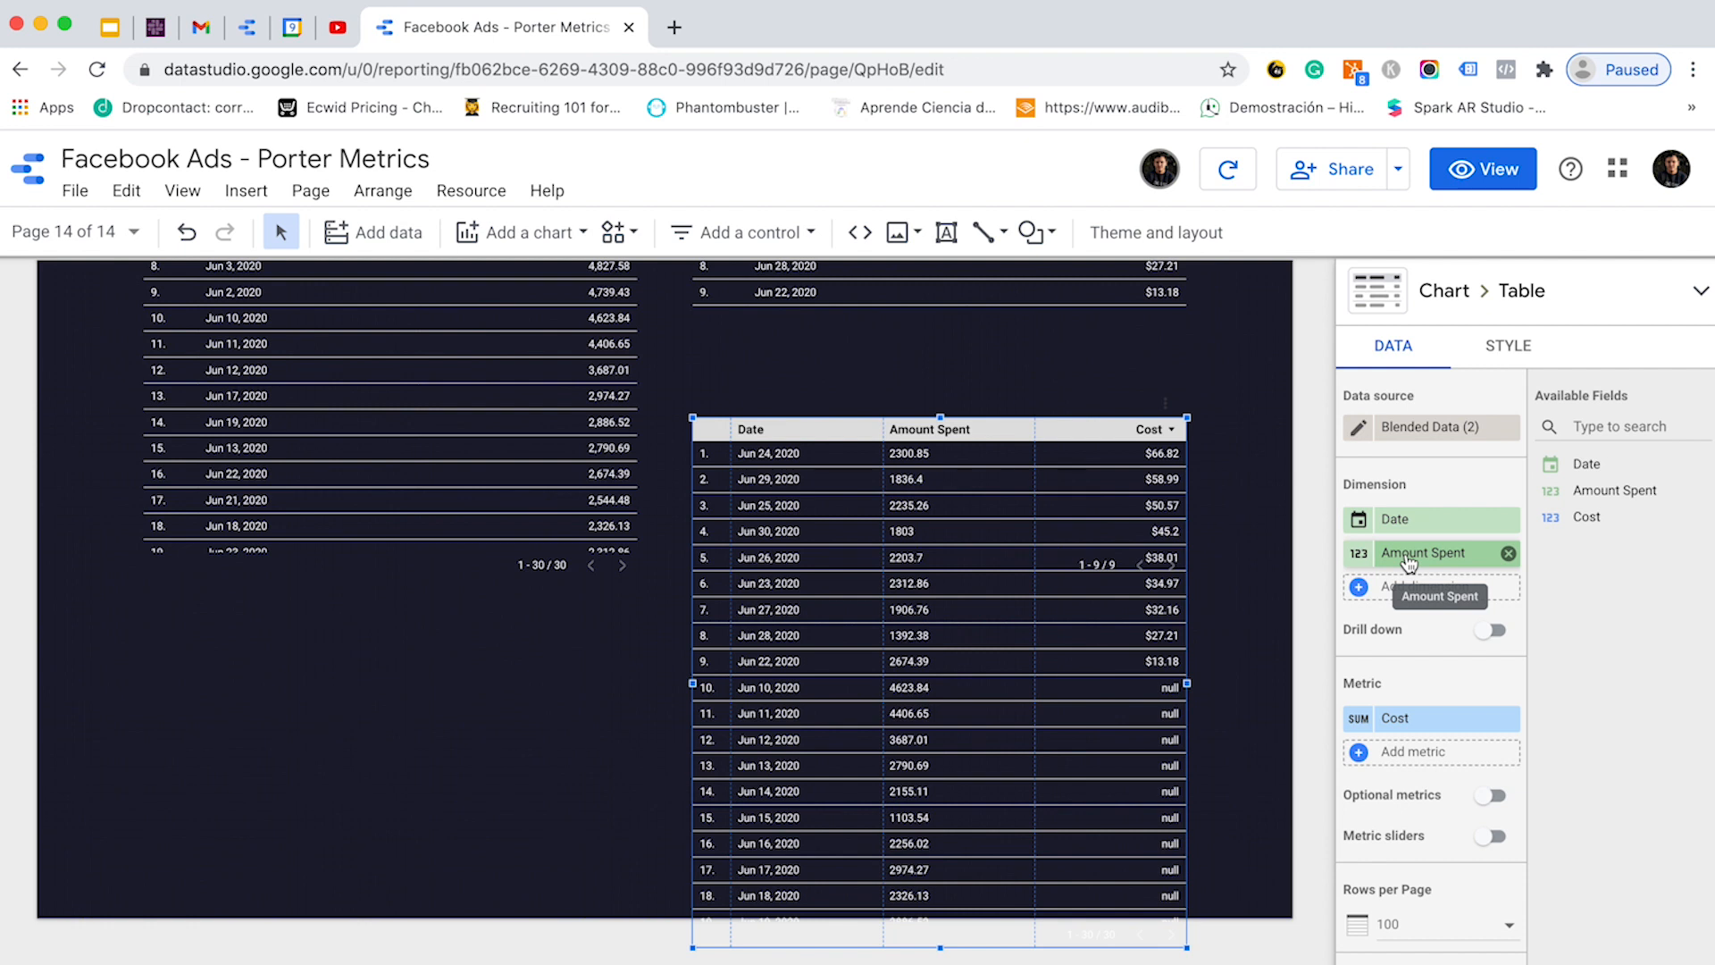
{"action": "left_click_drag", "start_coordinate": [1408, 561], "coordinate": [1418, 706]}
{"action": "scroll", "coordinate": [1278, 663], "scroll_direction": "up", "scroll_amount": 4}
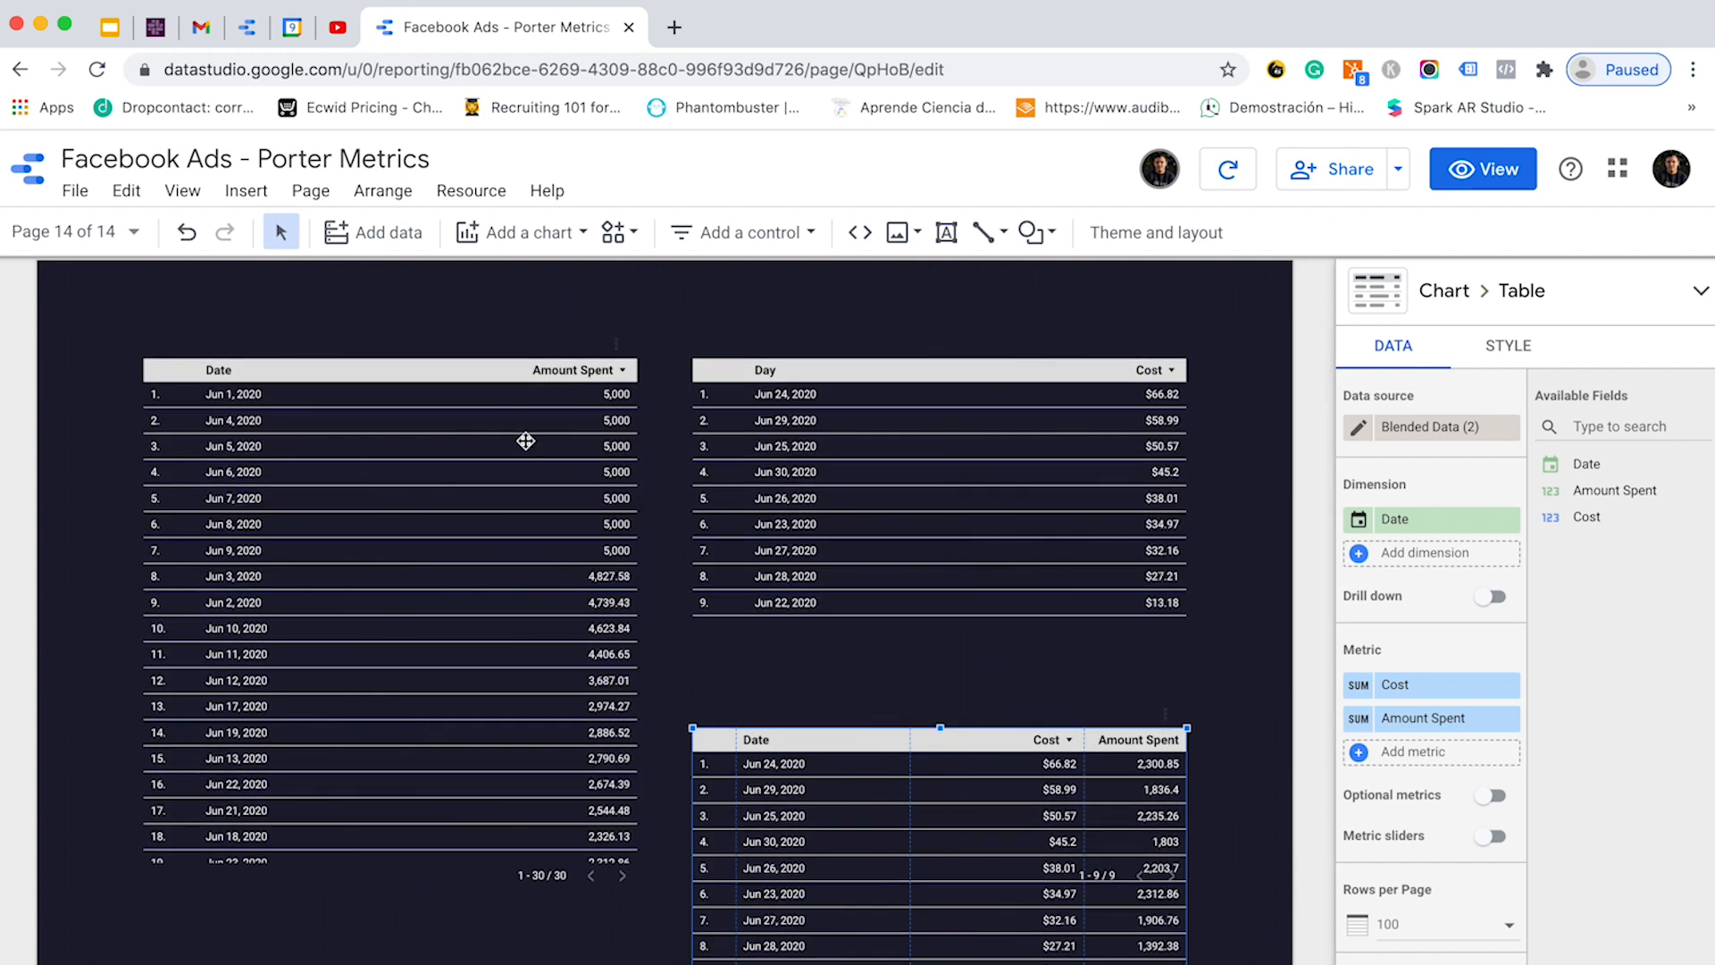
- Shift the Amount Spent table away from the Cost table and nudge the blended table slightly upward
{"action": "left_click_drag", "start_coordinate": [525, 441], "coordinate": [490, 440]}
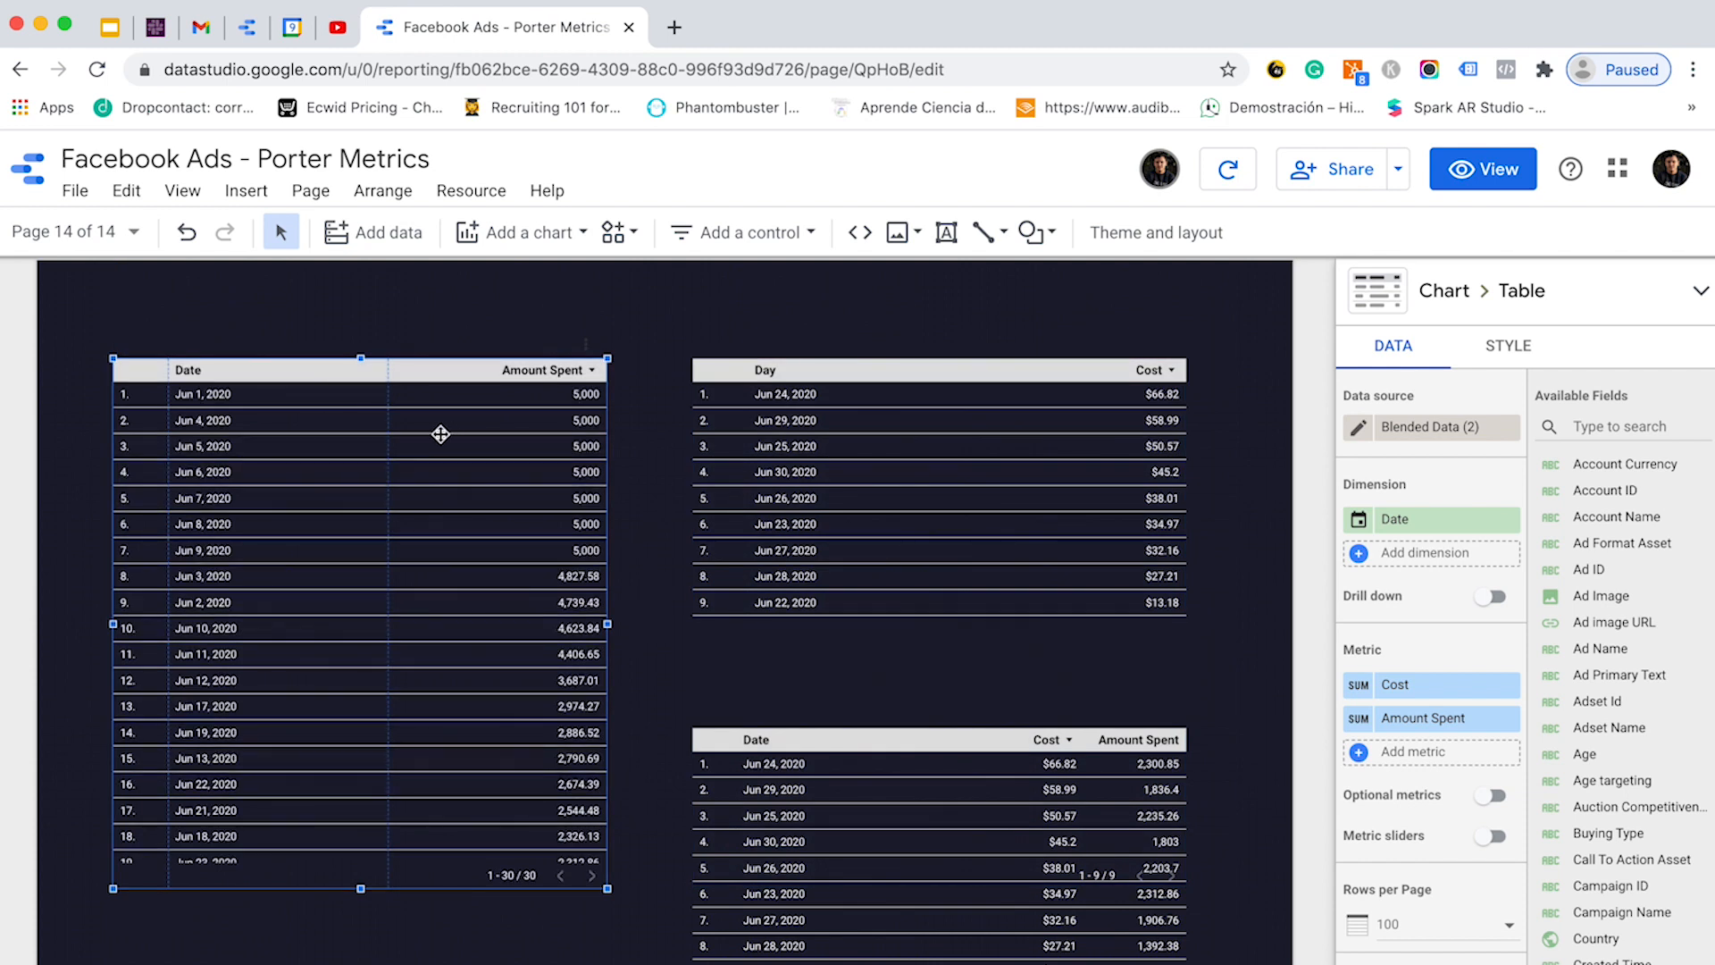
{"action": "left_click", "coordinate": [824, 451]}
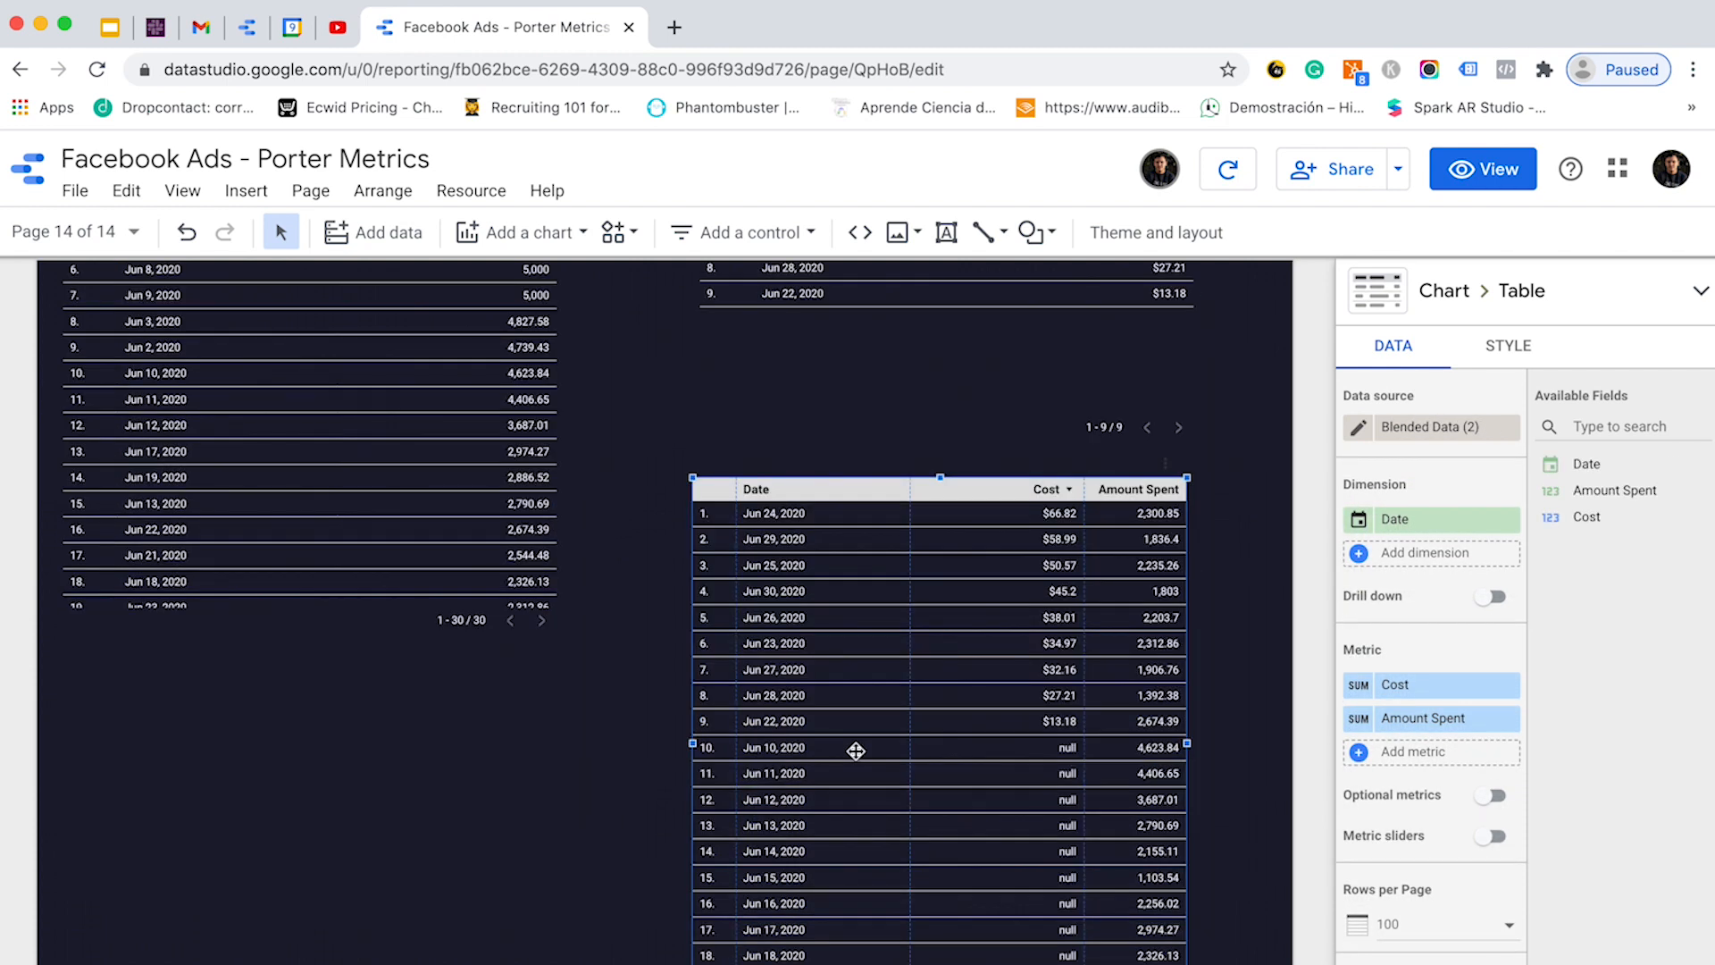
{"action": "key", "text": "Up"}
{"action": "key", "text": "Up"}
{"action": "key", "text": "Up"}
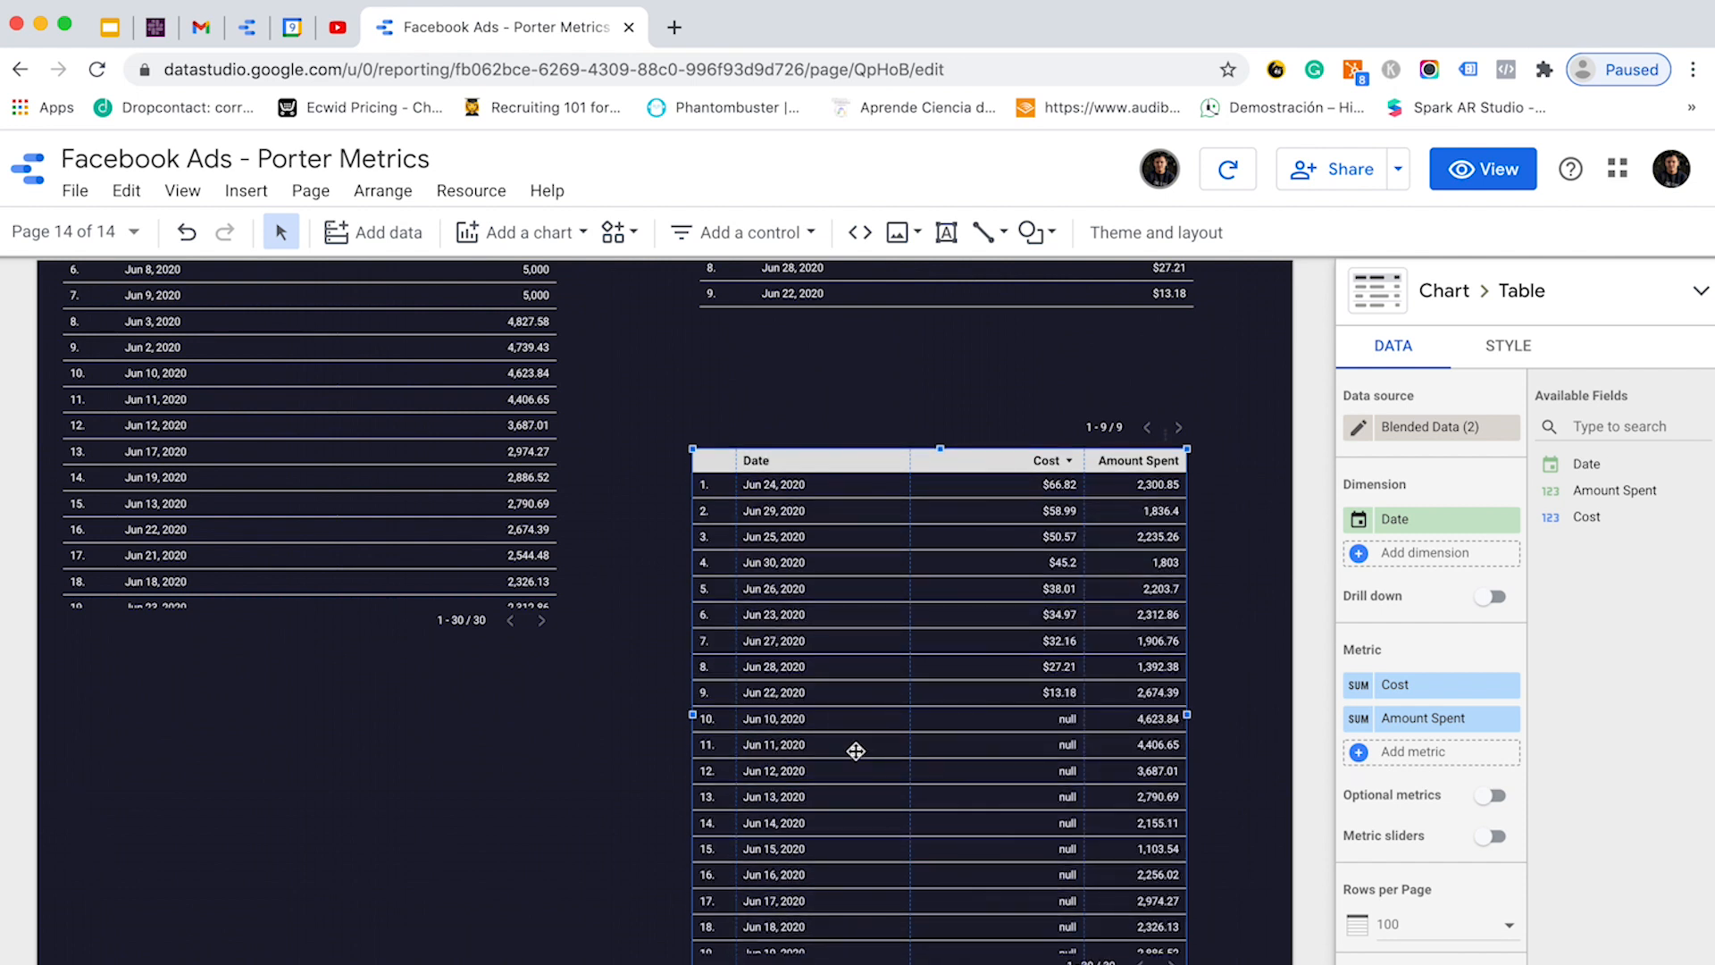
- Create a calculated metric named Total ad spend in the blended table, starting its formula with Amount Spent followed by a plus sign
{"action": "scroll", "coordinate": [856, 752], "scroll_direction": "up", "scroll_amount": 3}
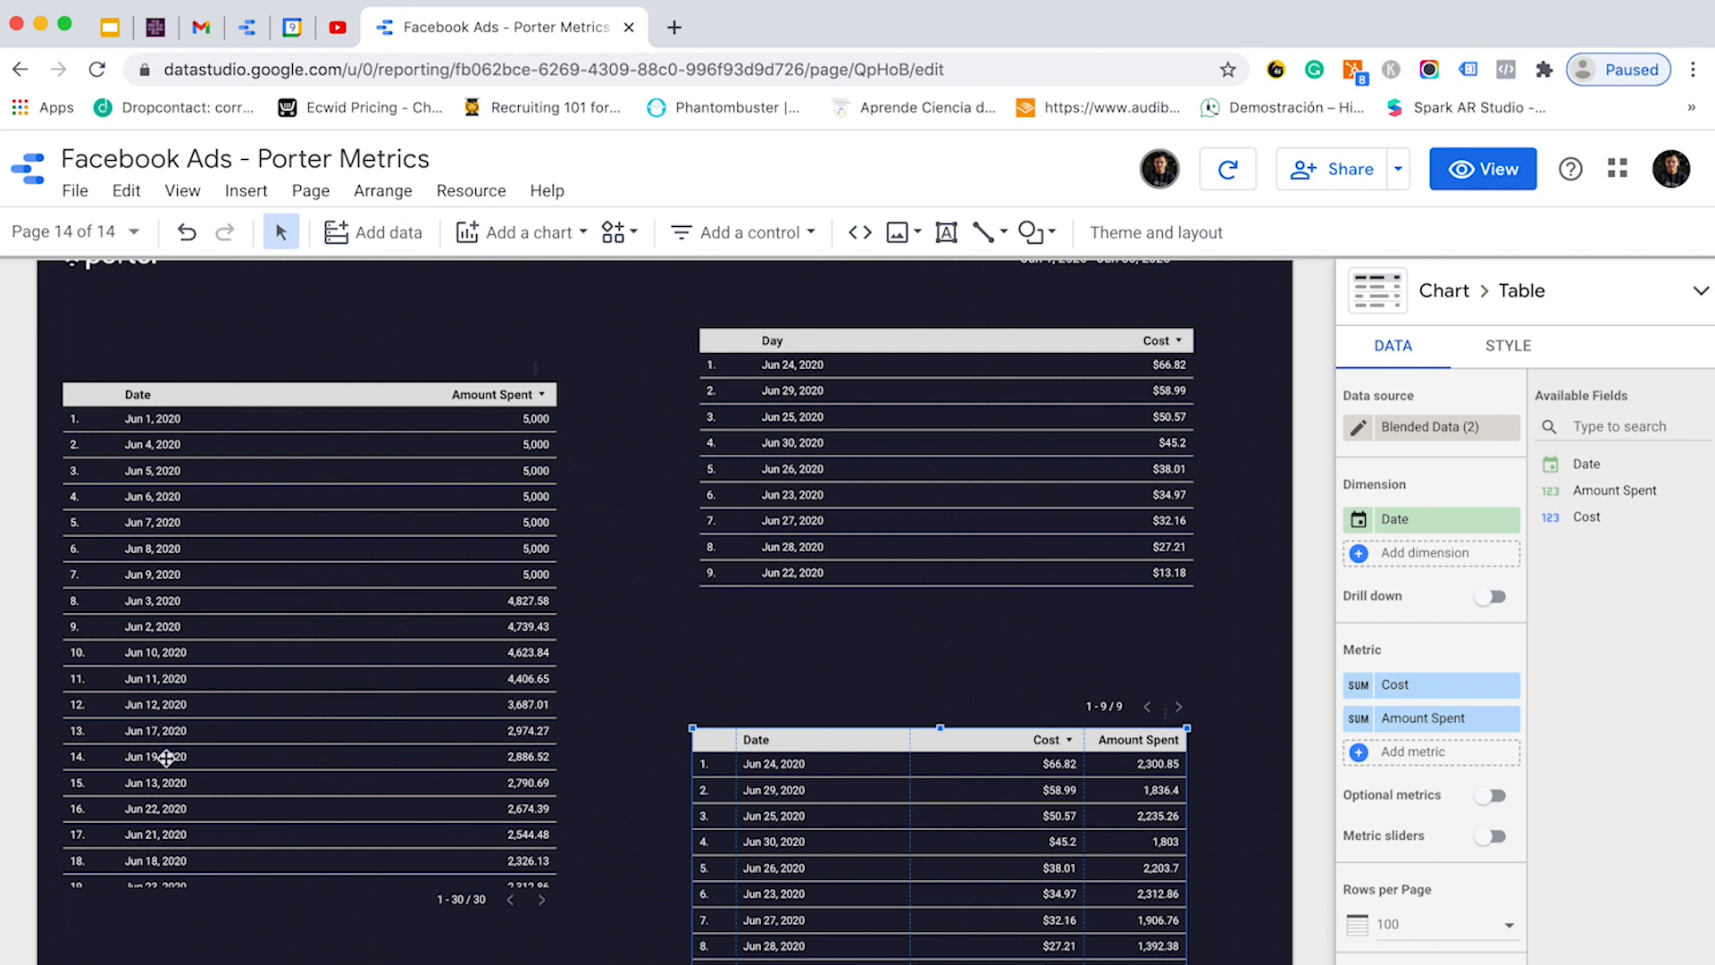
{"action": "scroll", "coordinate": [176, 811], "scroll_direction": "down", "scroll_amount": 4}
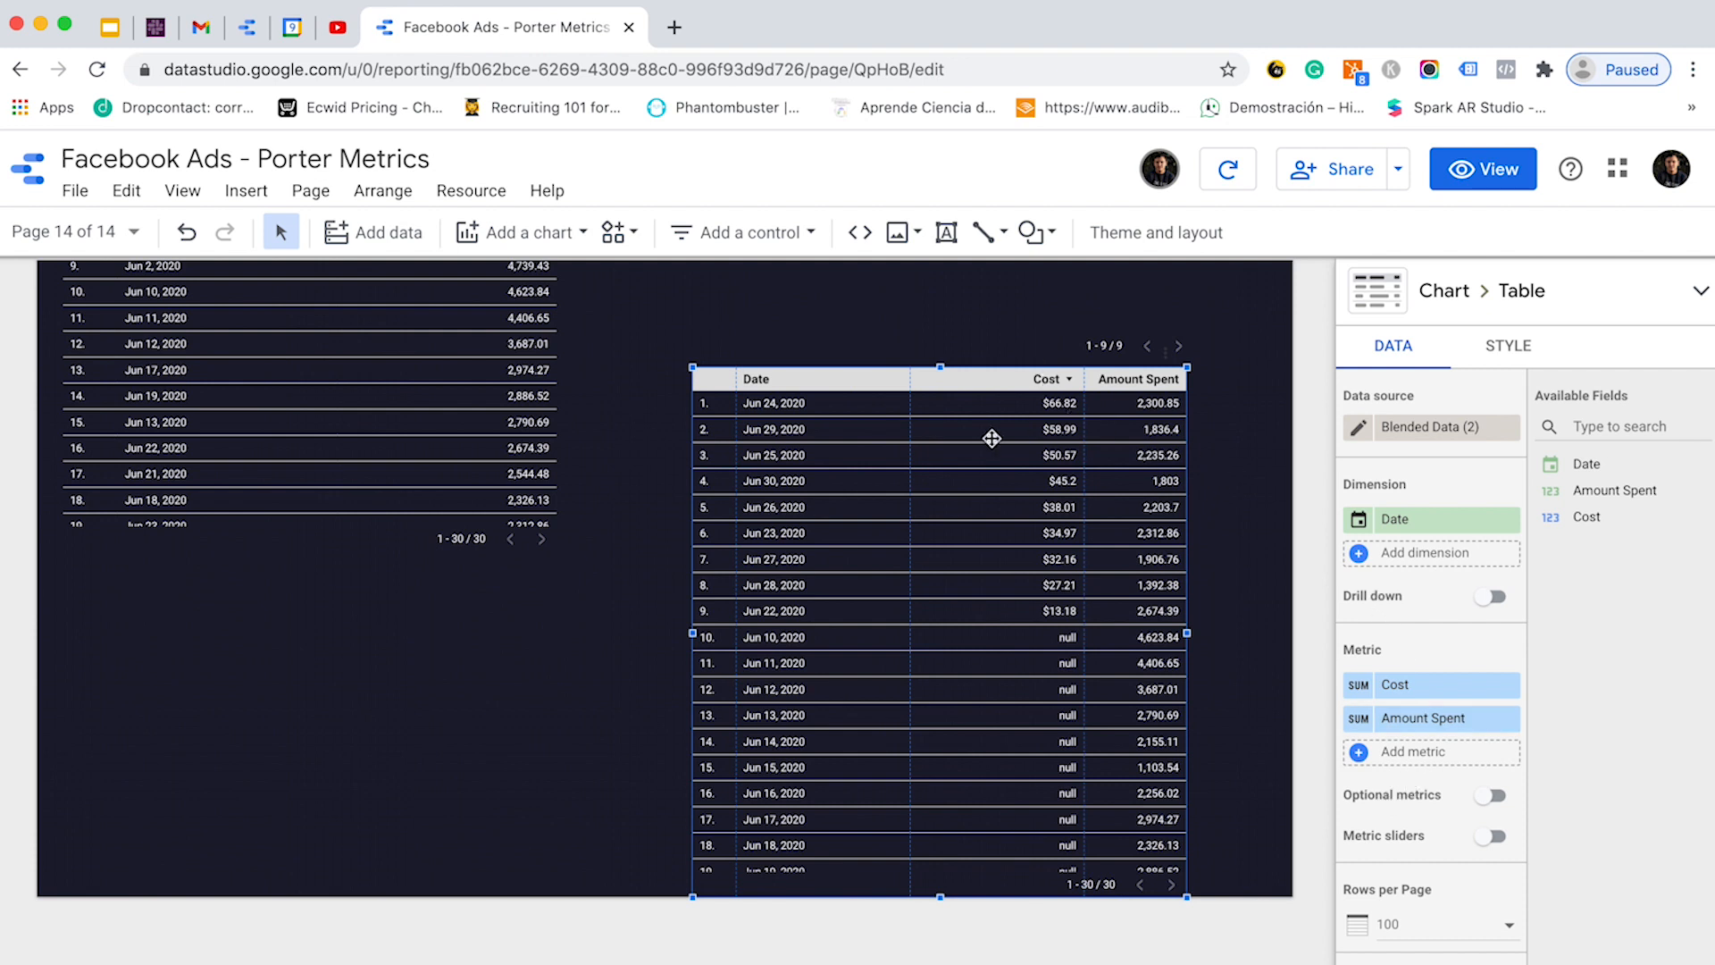
{"action": "left_click", "coordinate": [1358, 753]}
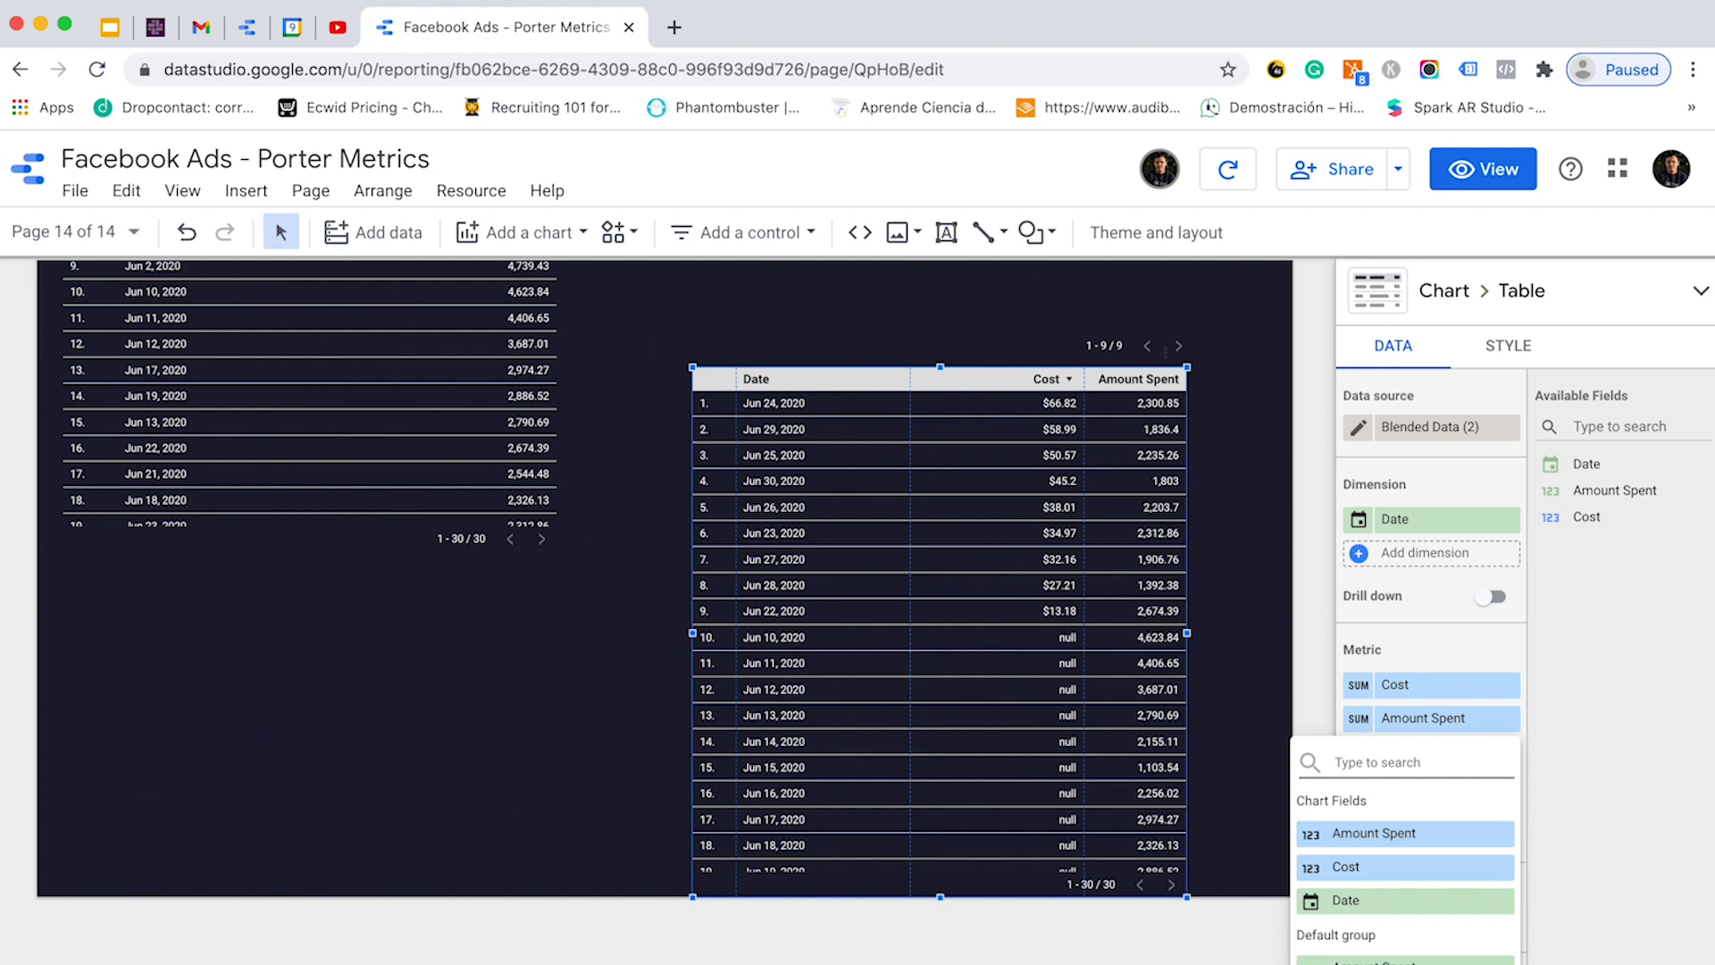
{"action": "left_click", "coordinate": [1358, 961]}
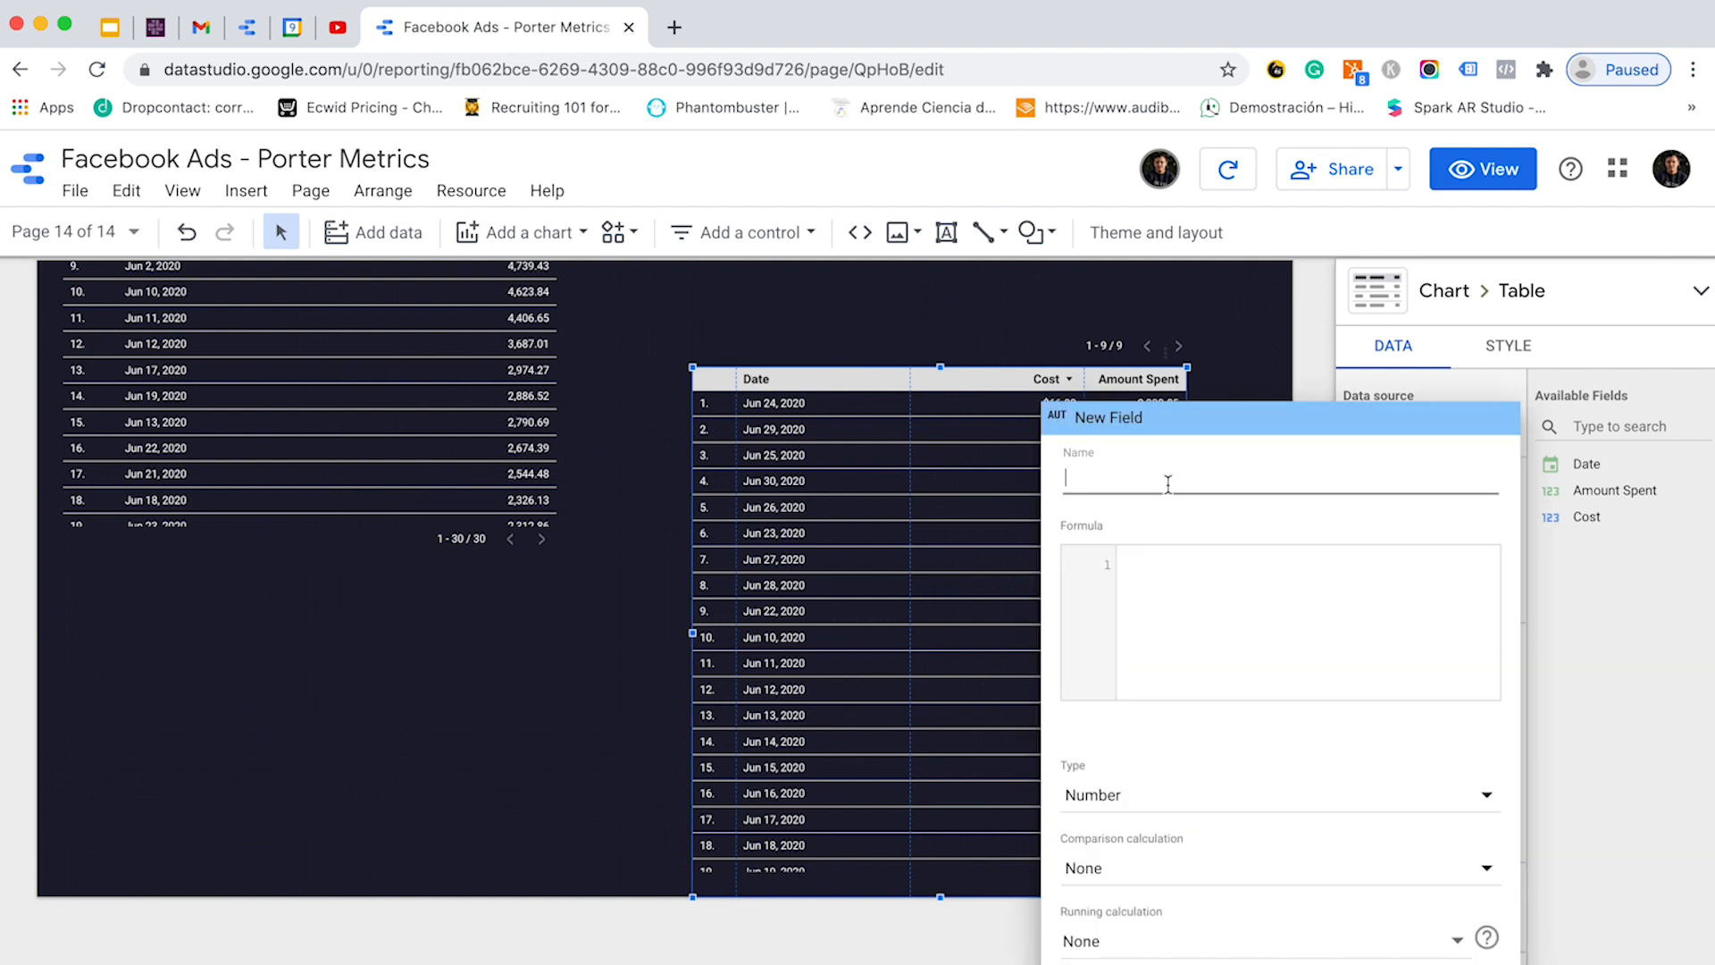
{"action": "type", "text": "t"}
{"action": "key", "text": "BackSpace"}
{"action": "type", "text": "Total ad spend"}
{"action": "left_click", "coordinate": [1197, 607]}
{"action": "type", "text": "amou"}
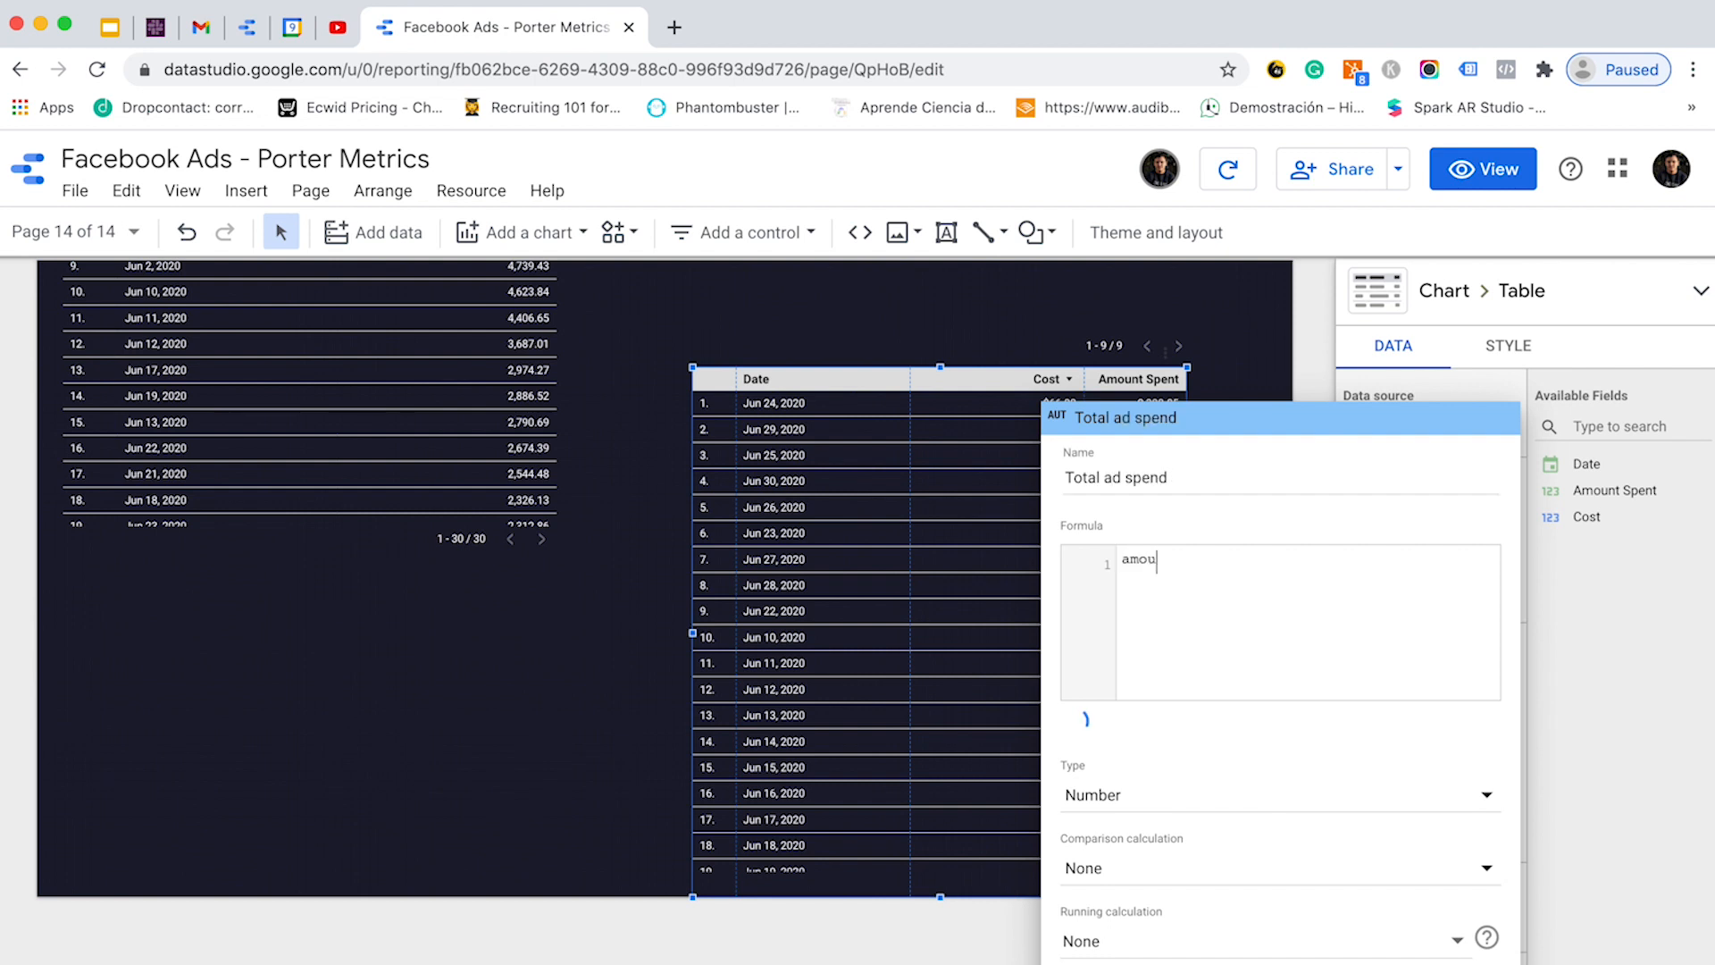
{"action": "key", "text": "Return"}
{"action": "type", "text": "+"}
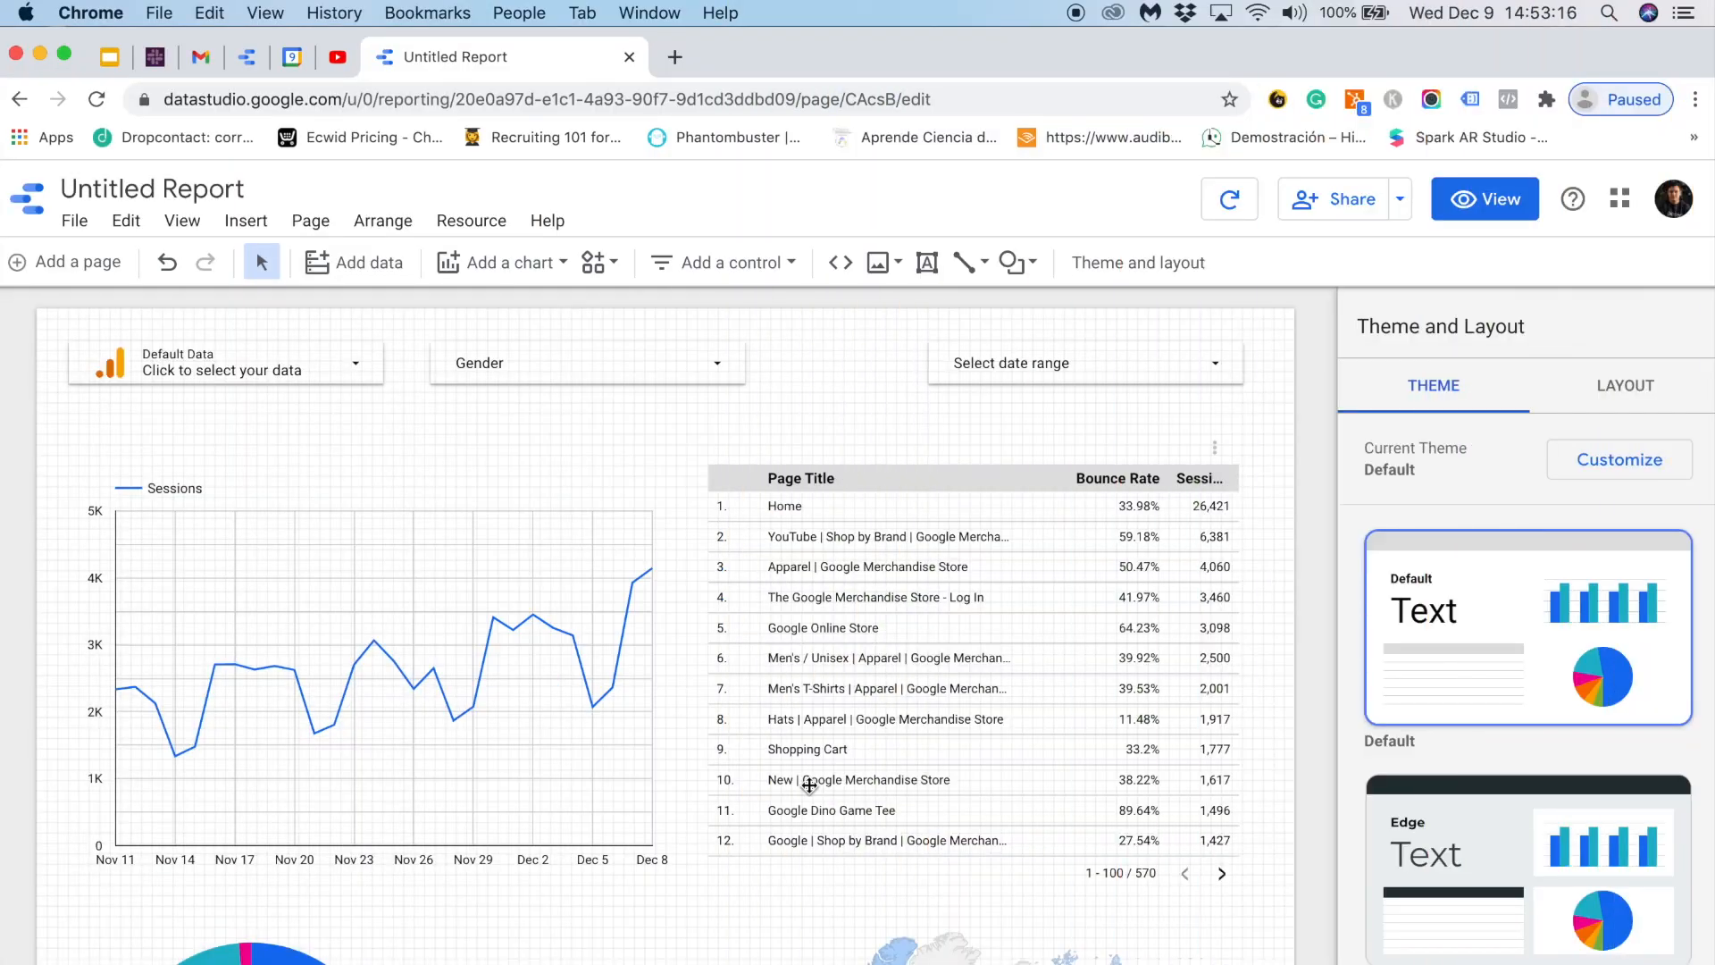
- In the Untitled Report, preview the data control, look through its available Google Analytics accounts and return to editing
{"action": "scroll", "coordinate": [672, 900], "scroll_direction": "down", "scroll_amount": 4}
{"action": "scroll", "coordinate": [674, 899], "scroll_direction": "up", "scroll_amount": 4}
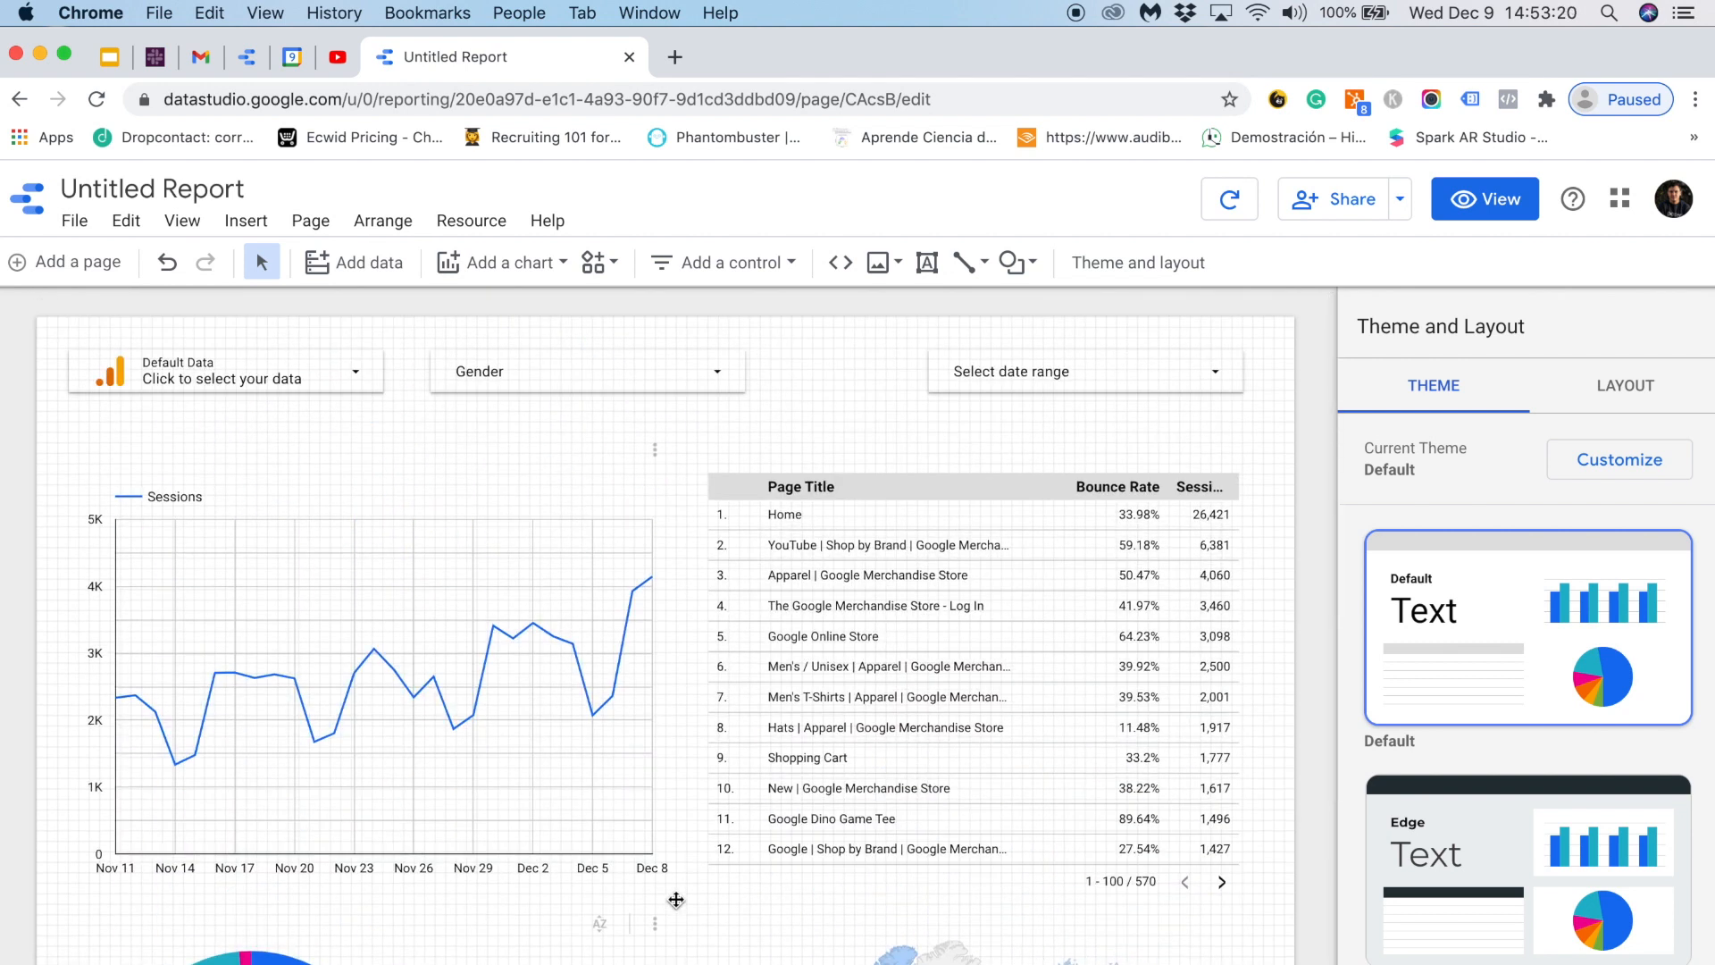
{"action": "left_click", "coordinate": [317, 369]}
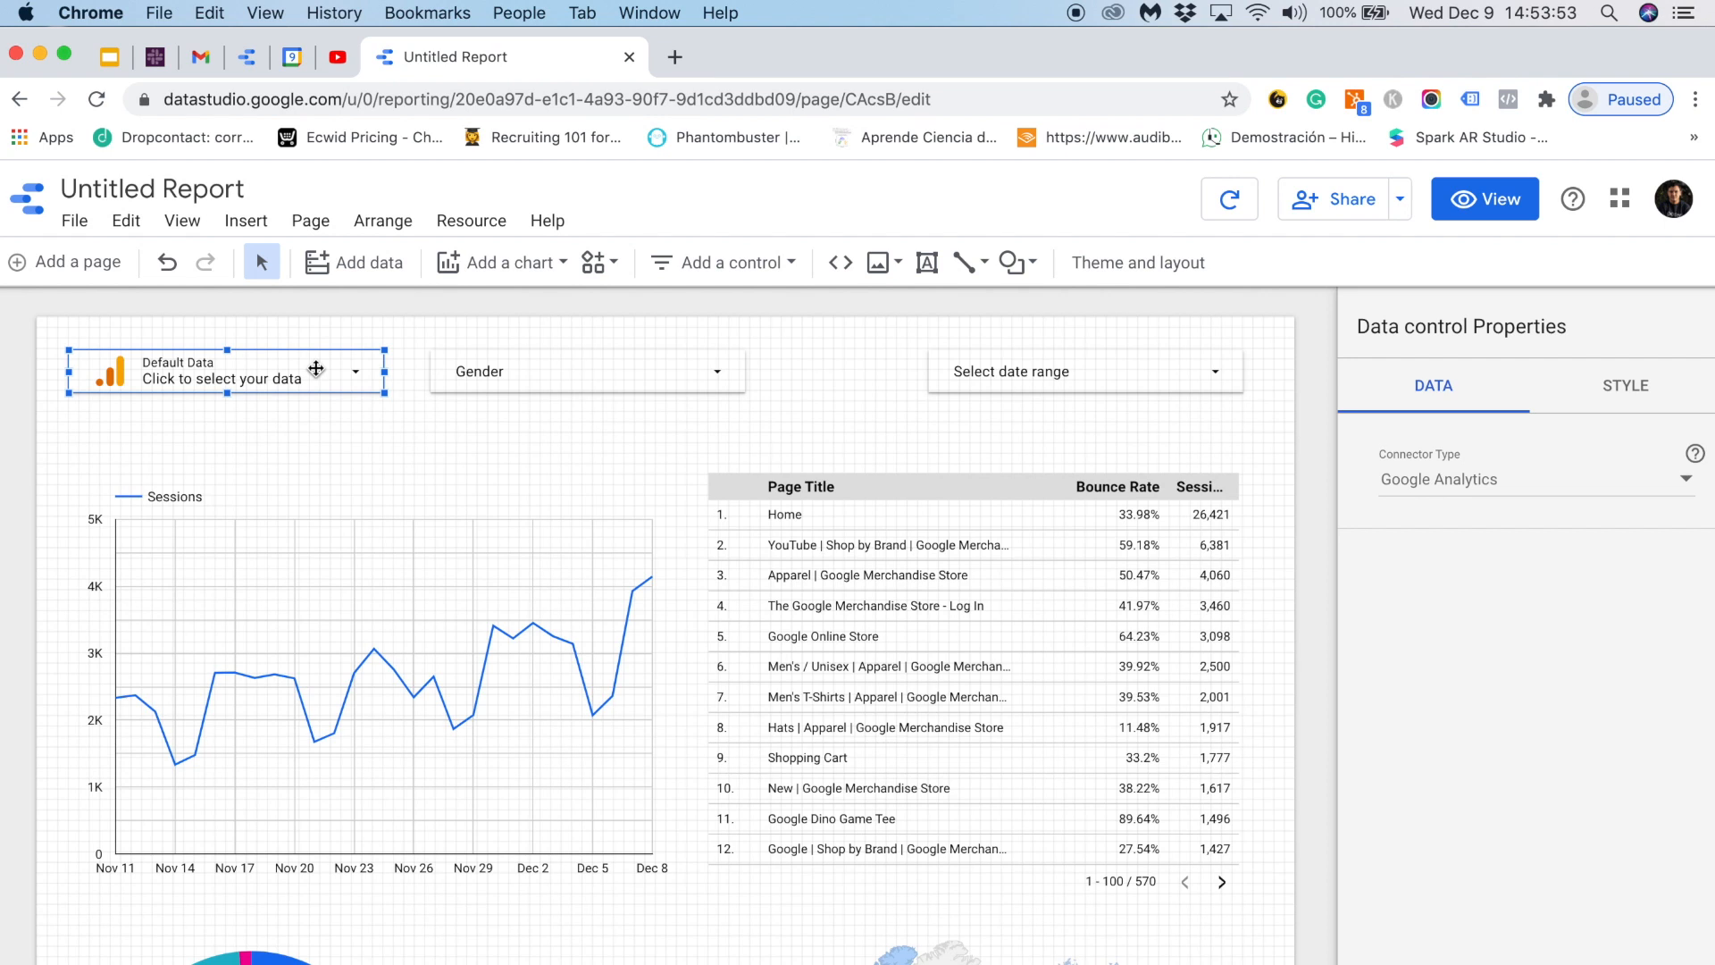
{"action": "left_click", "coordinate": [1469, 201]}
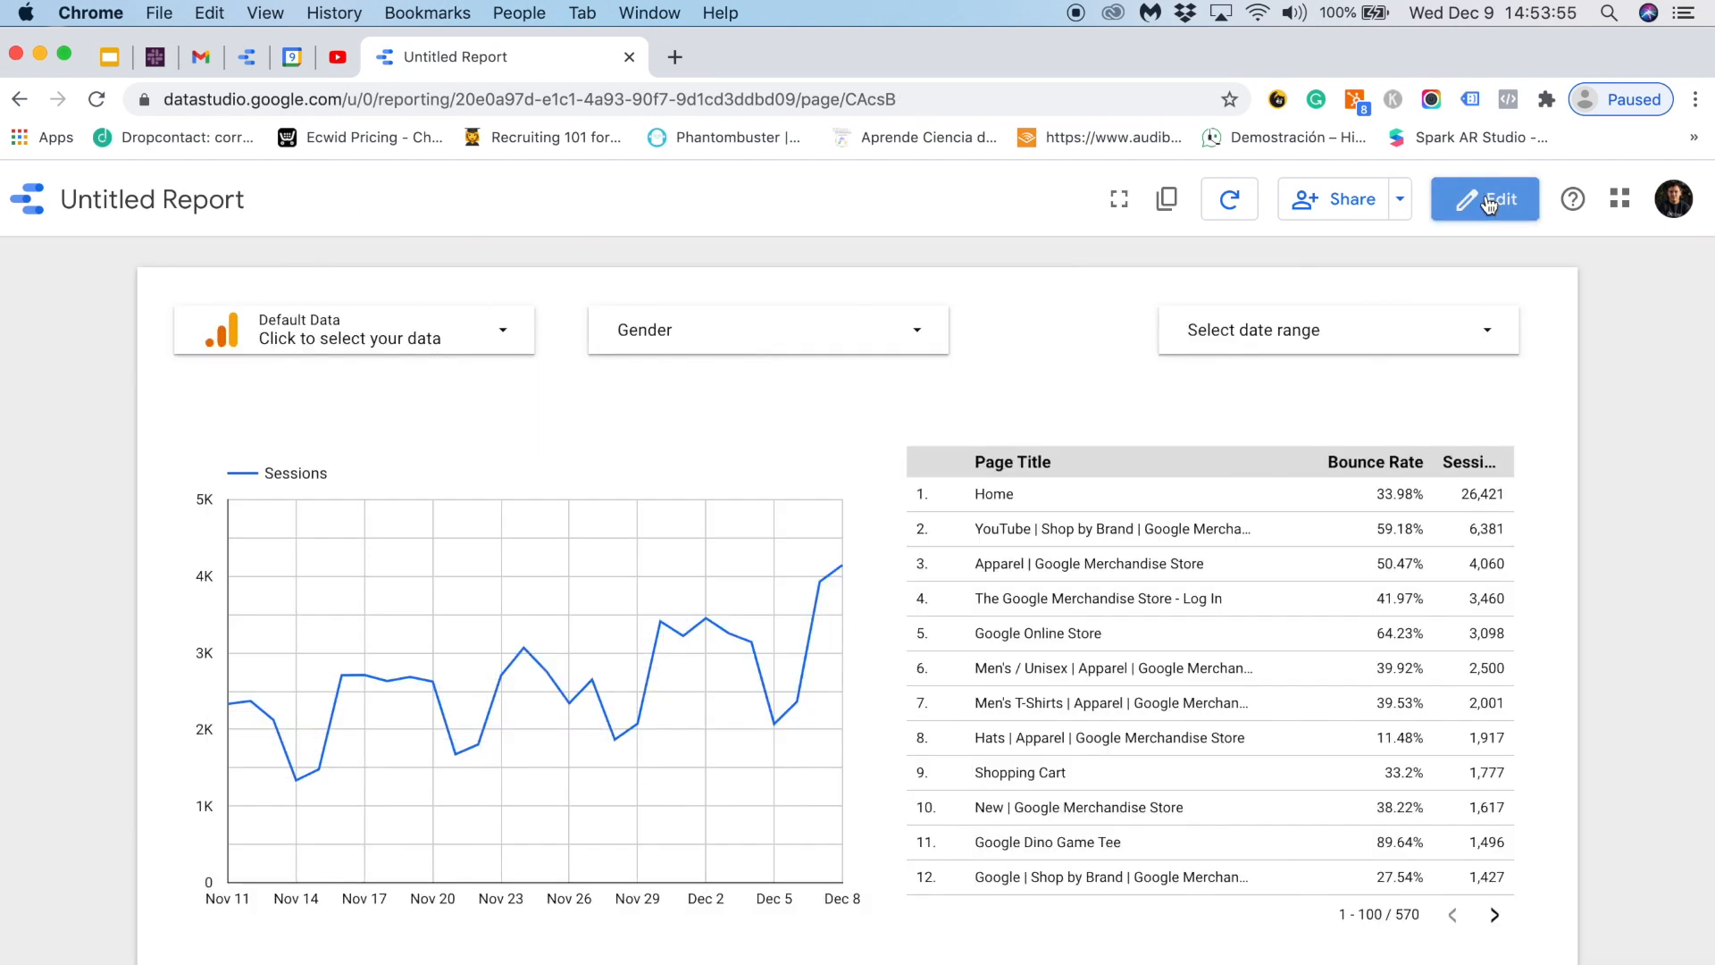
{"action": "left_click", "coordinate": [400, 329]}
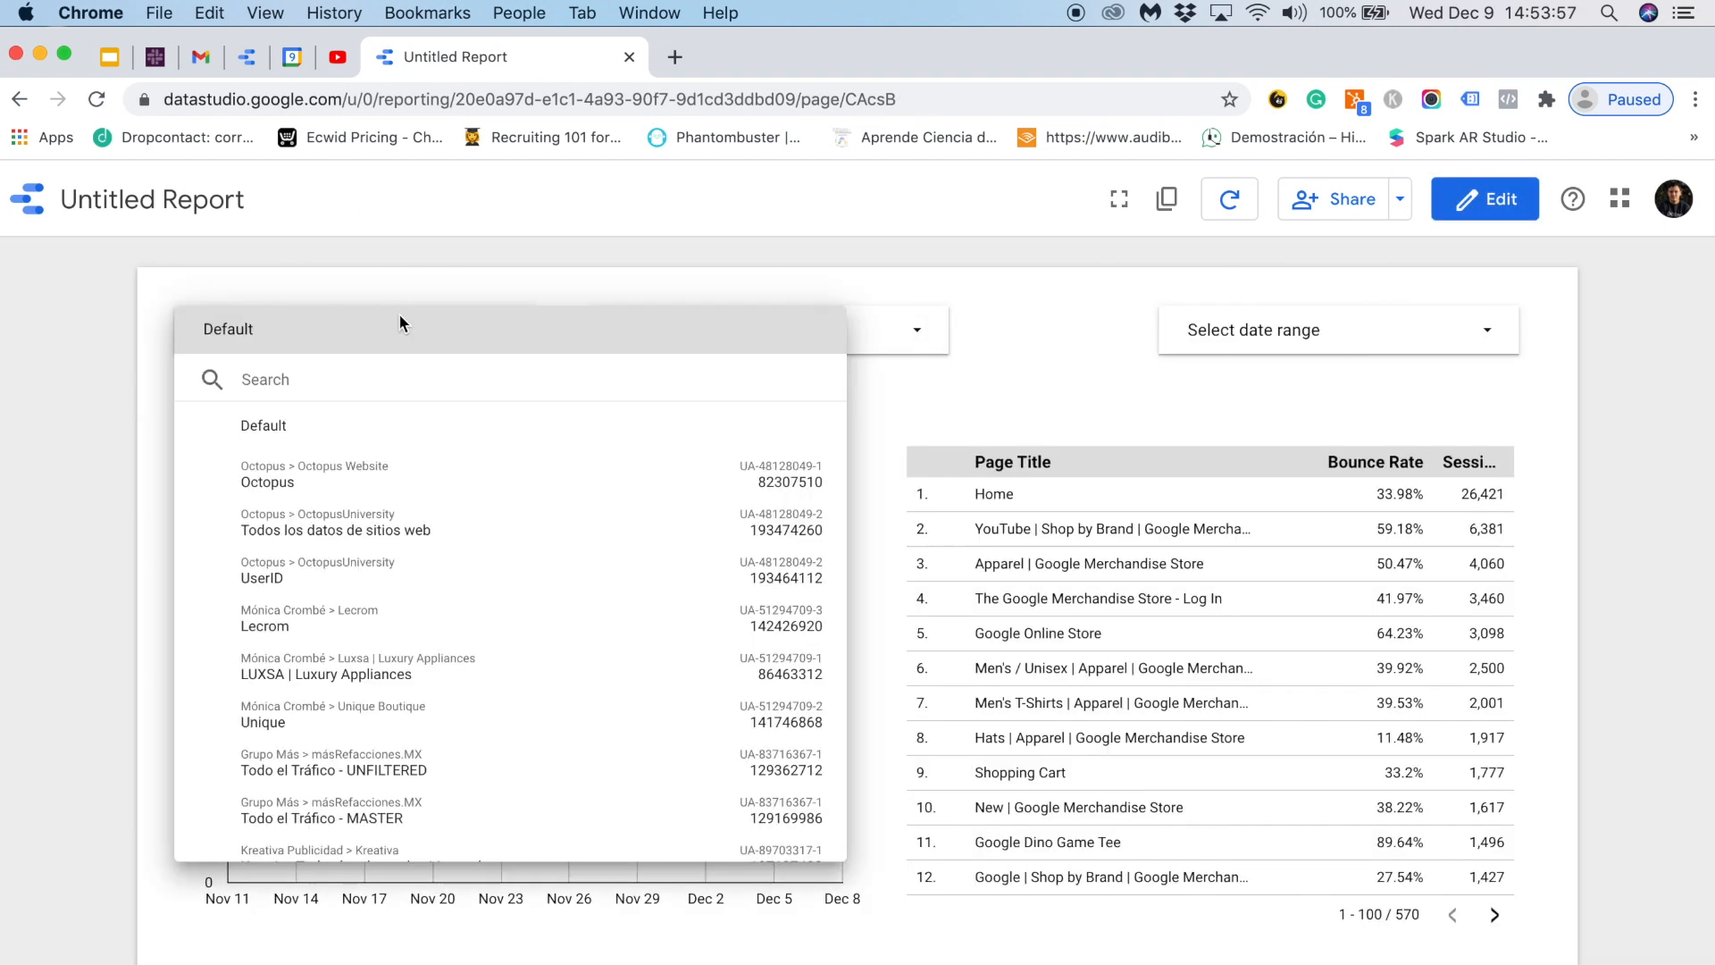
{"action": "scroll", "coordinate": [424, 617], "scroll_direction": "down", "scroll_amount": 5}
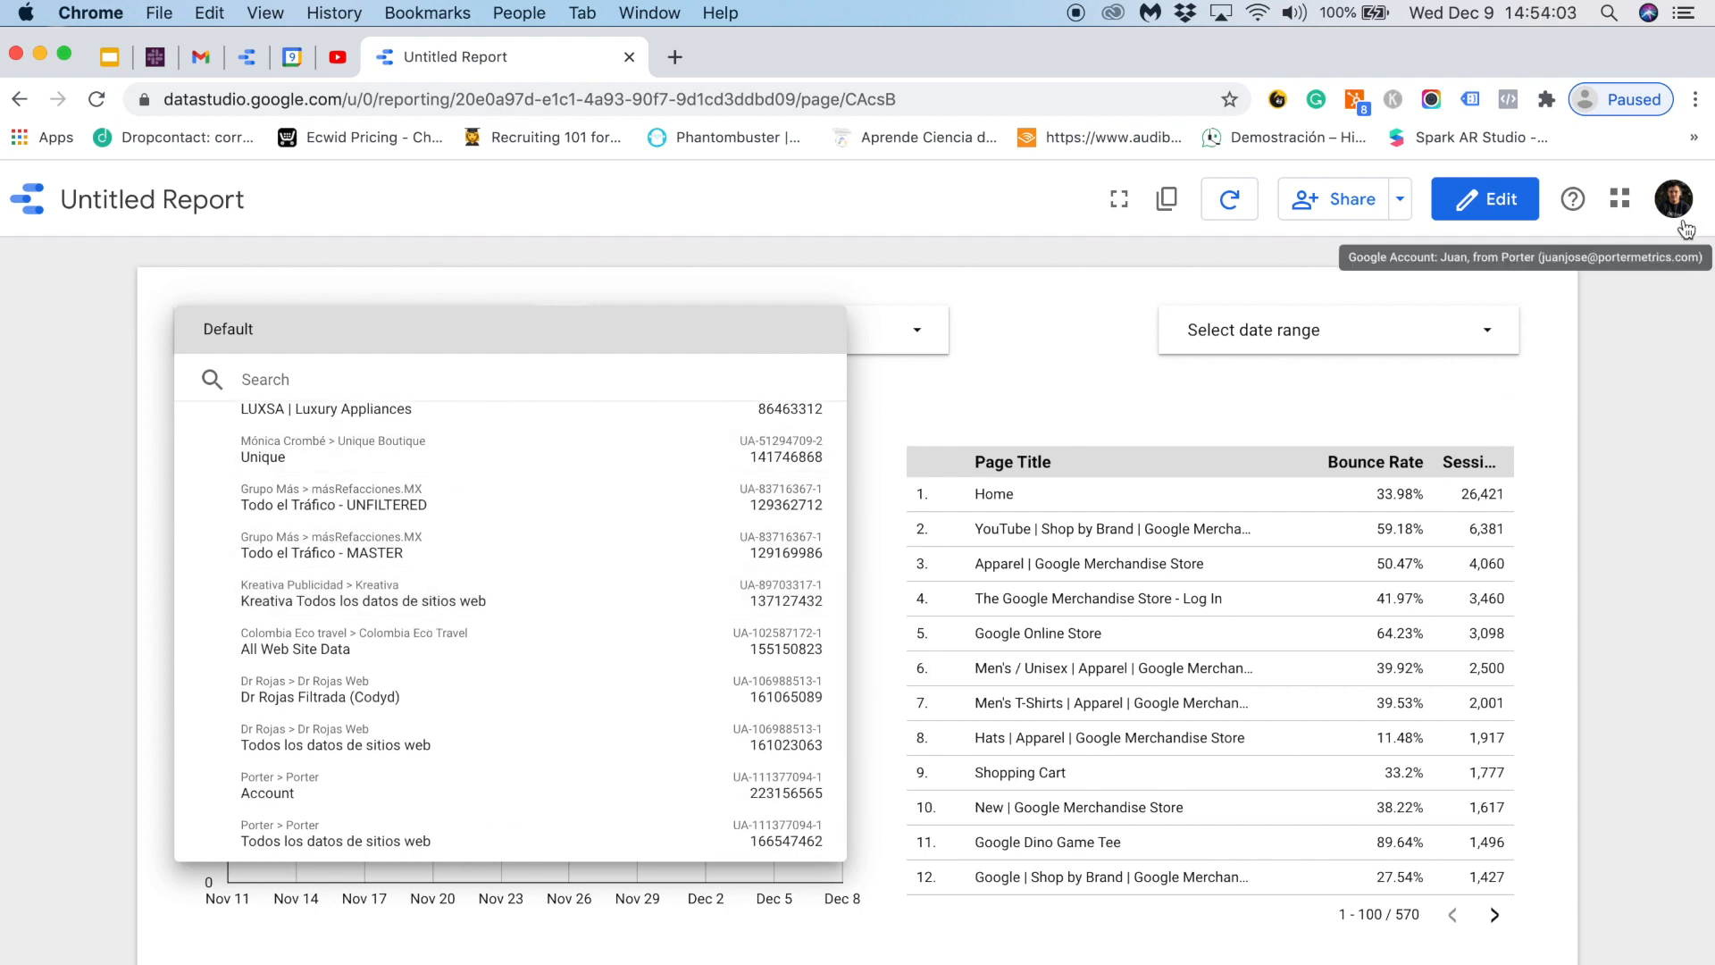
{"action": "left_click", "coordinate": [1489, 204]}
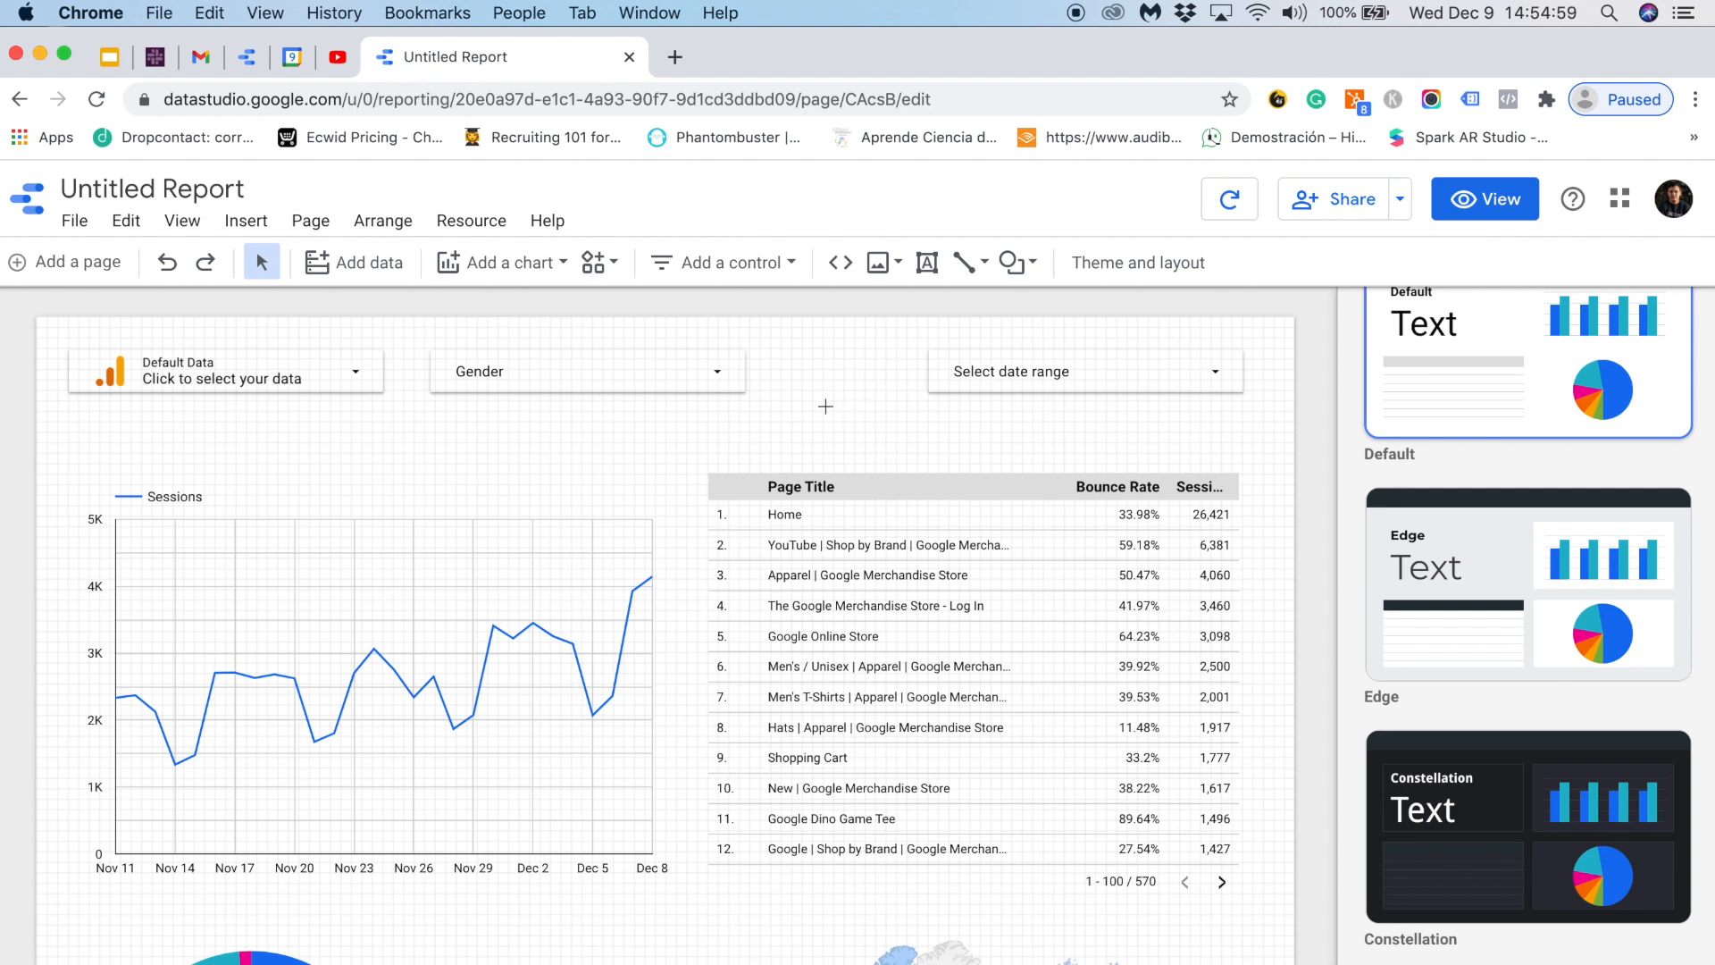
- Try the Edge theme and the Constellation theme on the report
{"action": "scroll", "coordinate": [1523, 531], "scroll_direction": "up", "scroll_amount": 4}
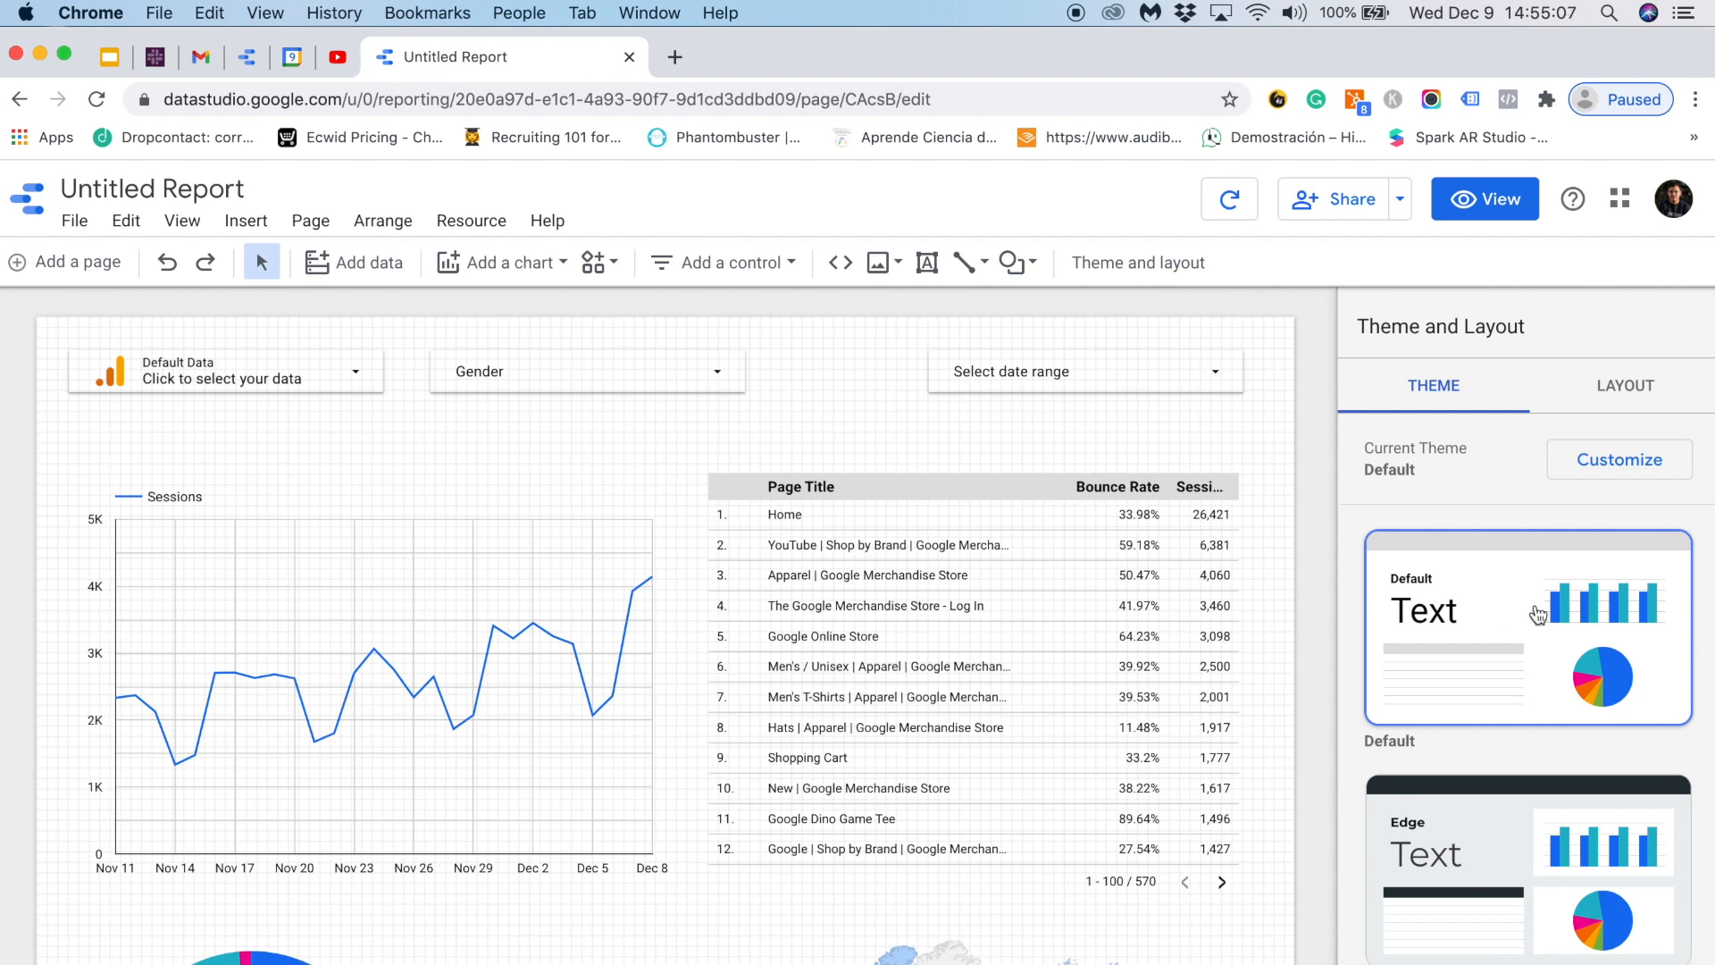
{"action": "scroll", "coordinate": [1538, 615], "scroll_direction": "down", "scroll_amount": 3}
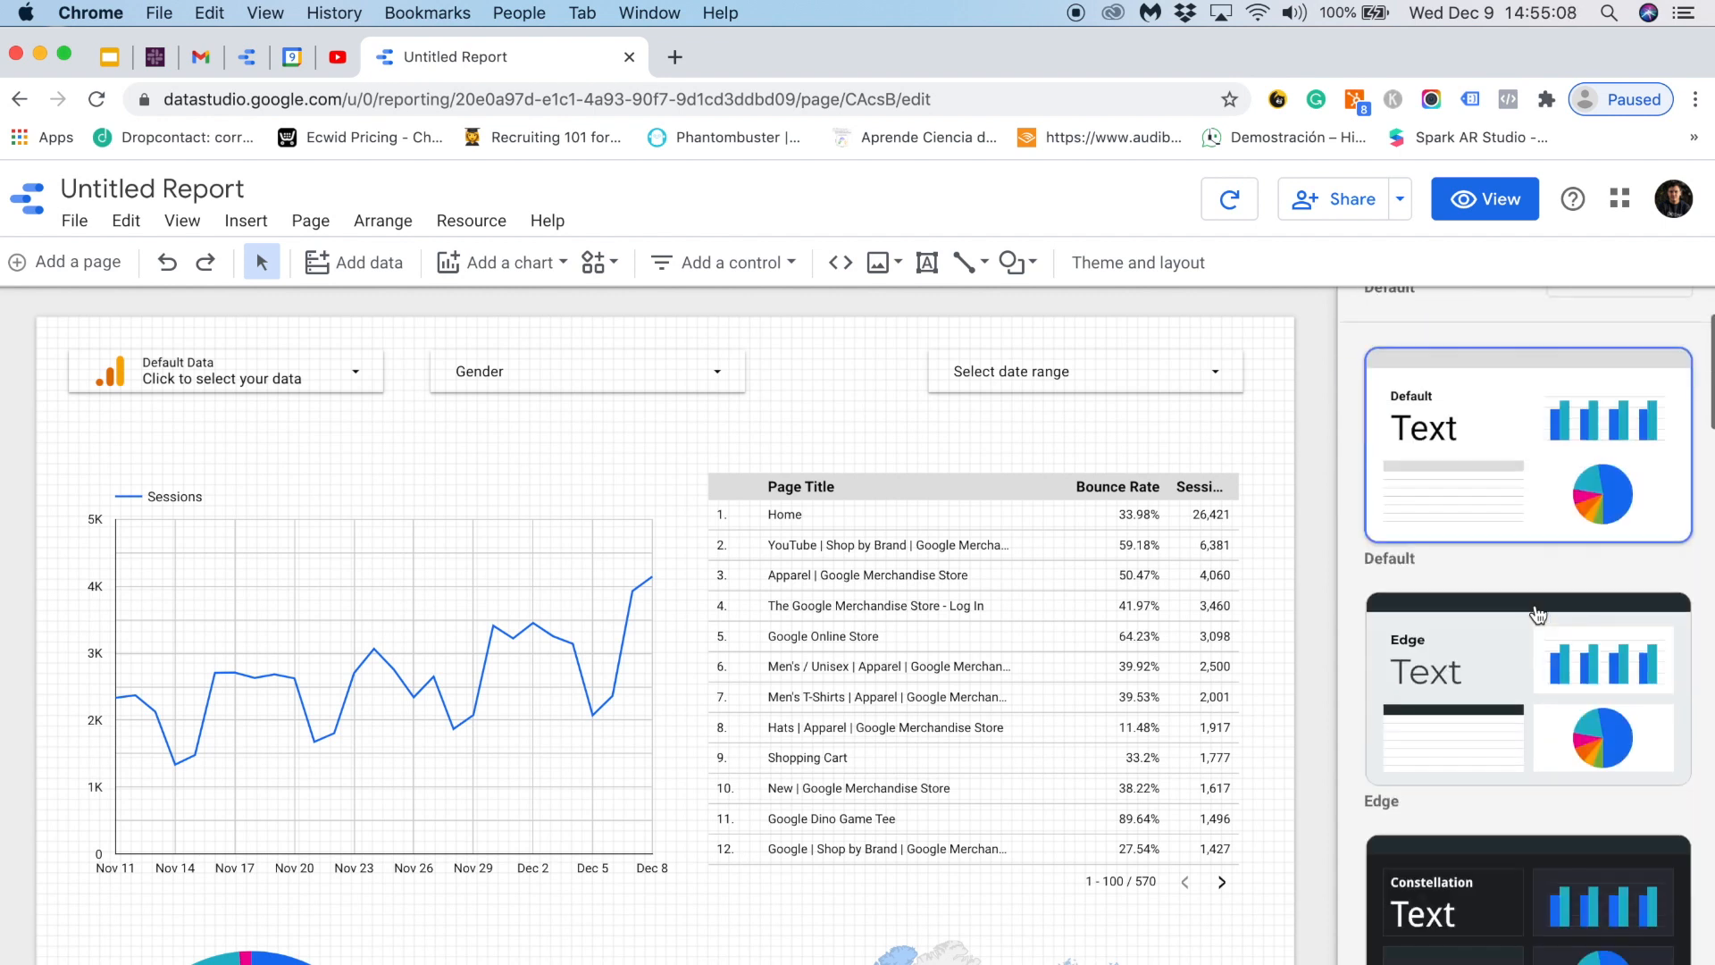
{"action": "left_click", "coordinate": [1575, 637]}
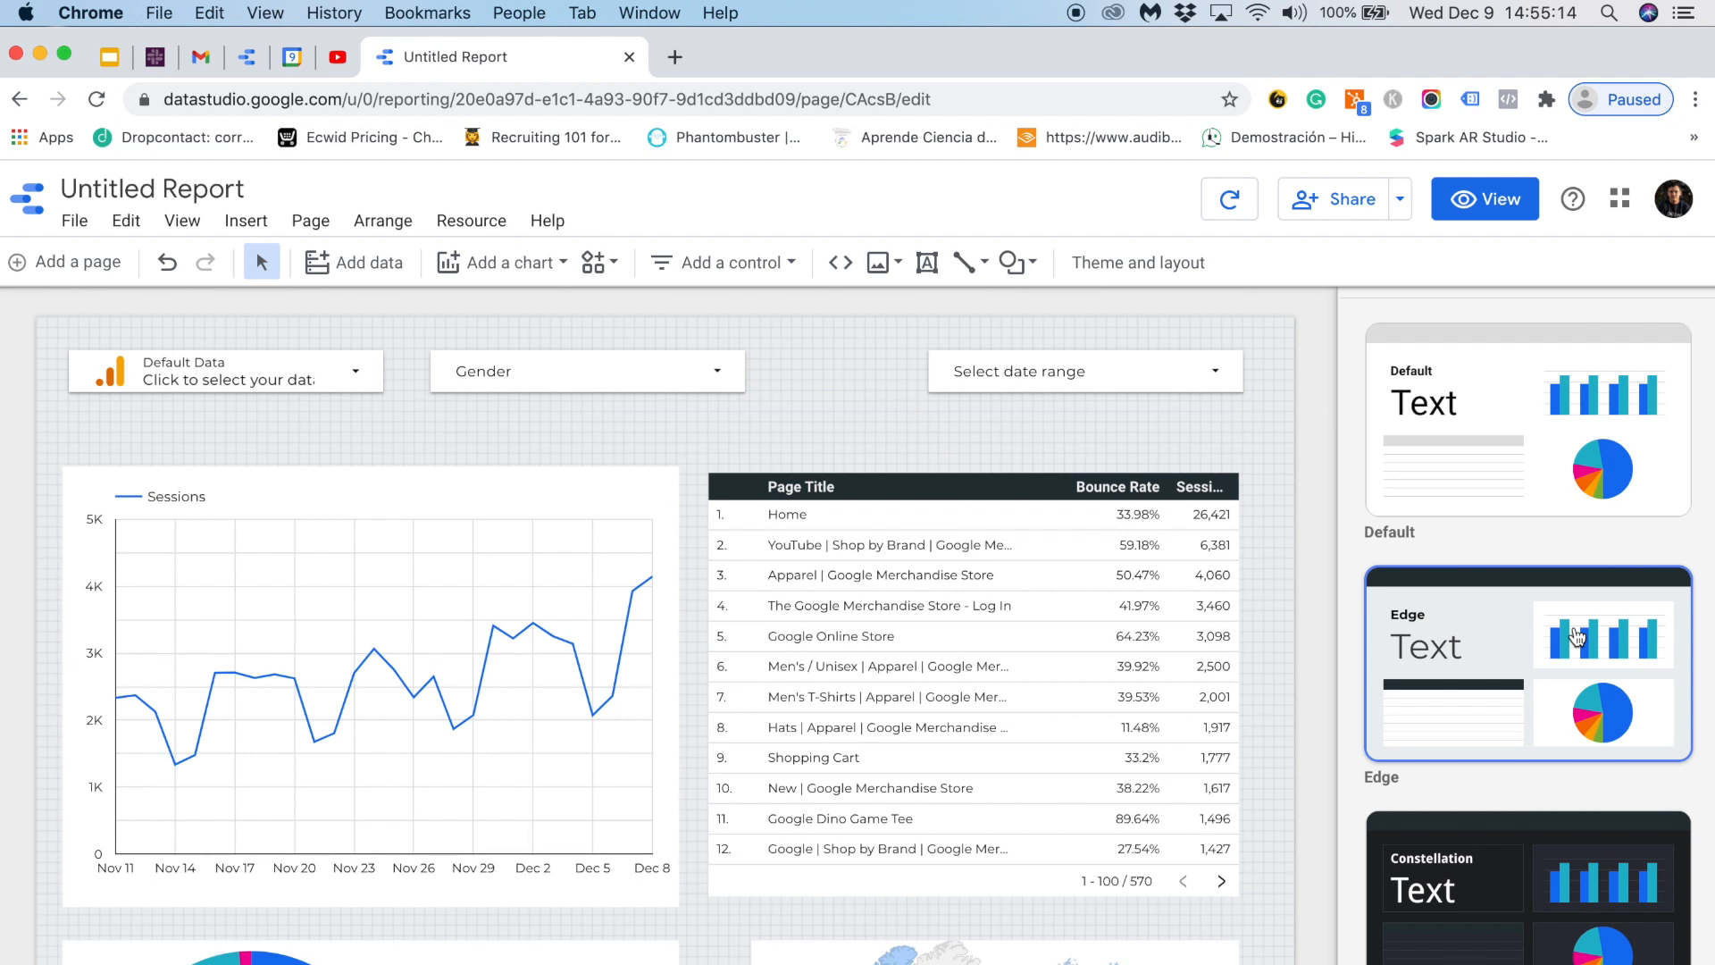
{"action": "scroll", "coordinate": [1449, 746], "scroll_direction": "down", "scroll_amount": 3}
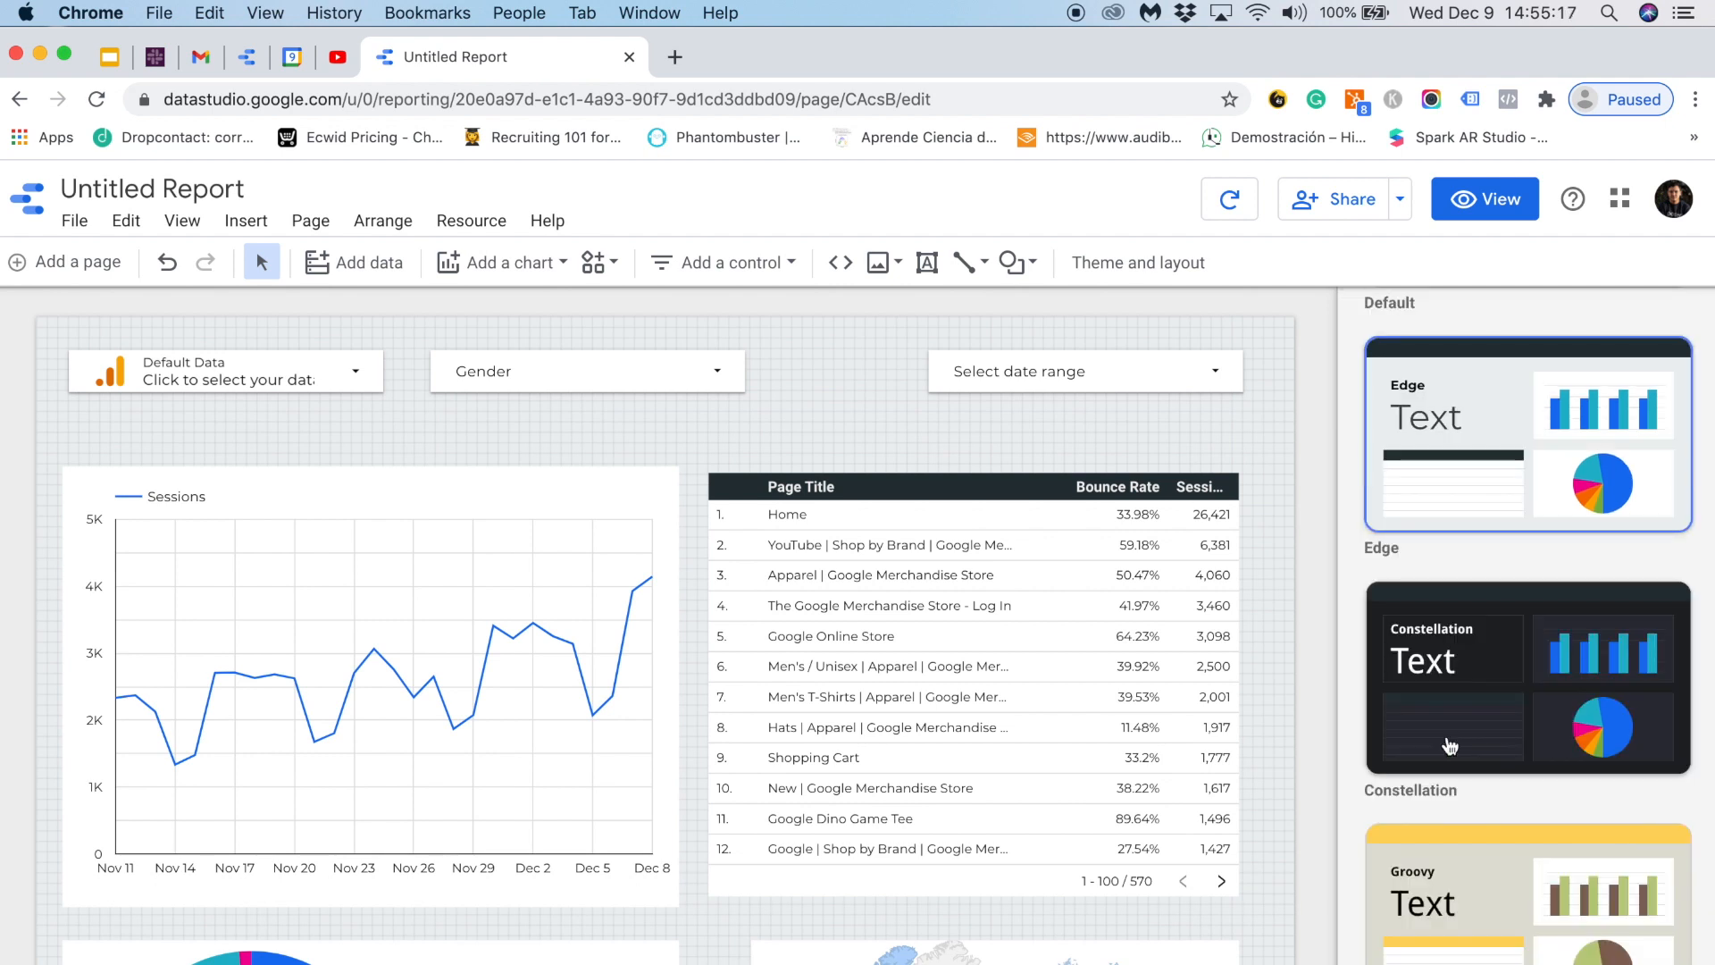
{"action": "left_click", "coordinate": [1487, 685]}
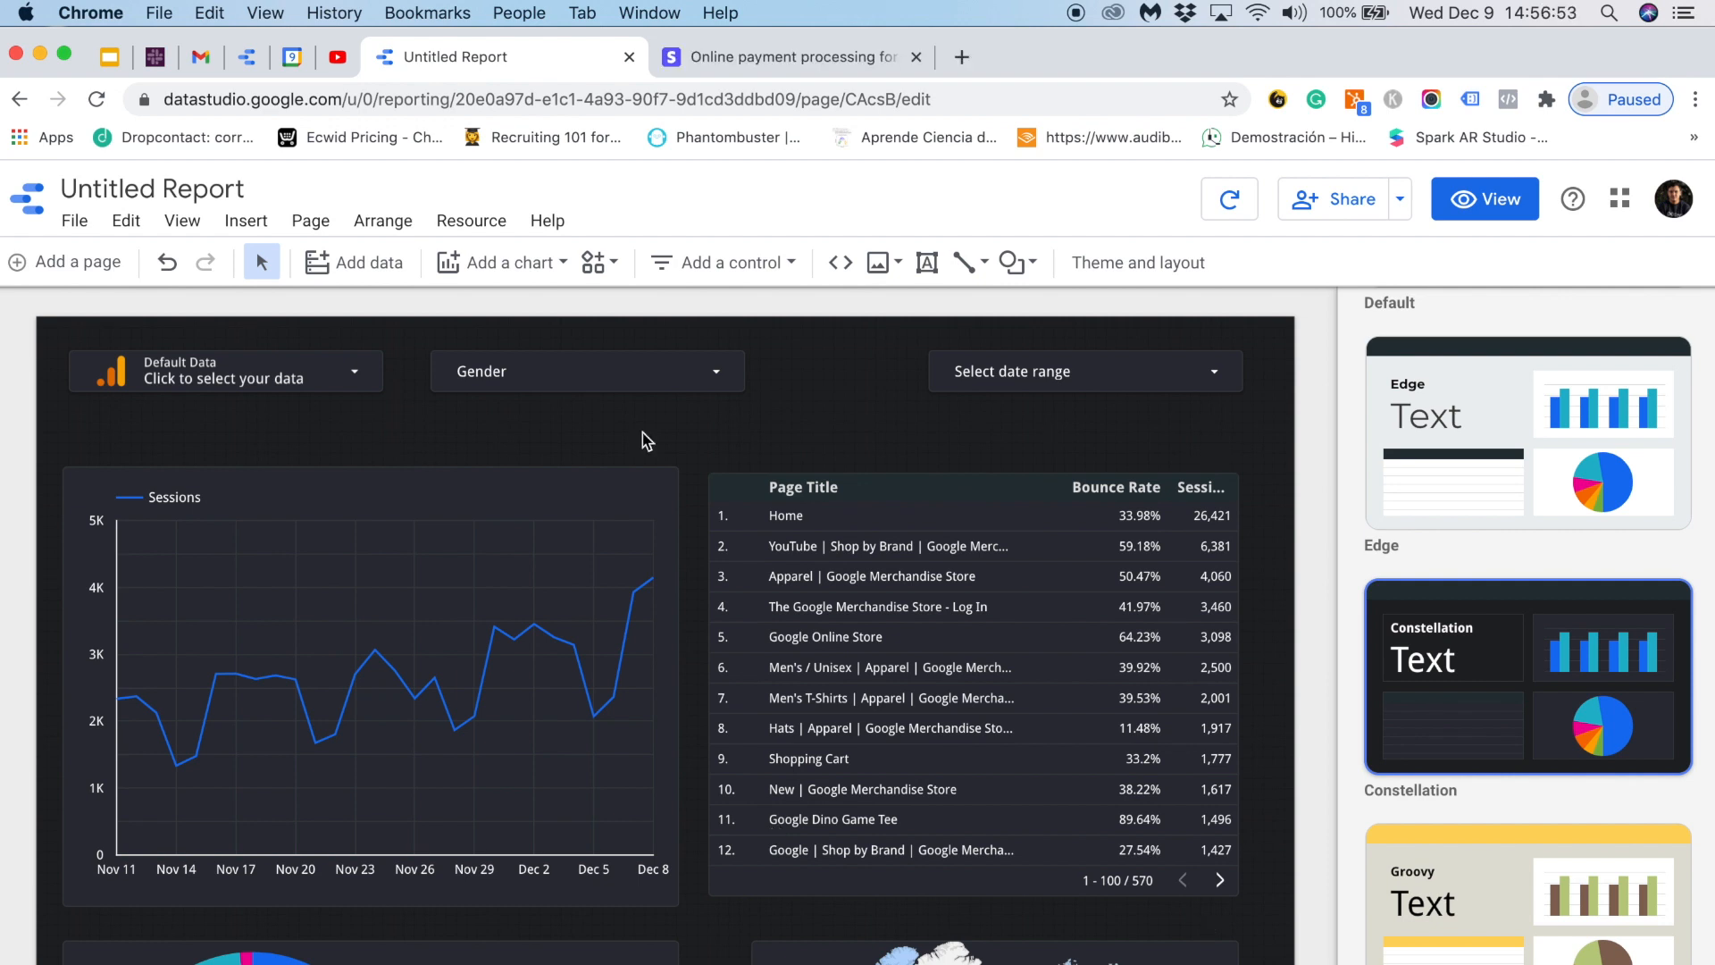
- Extract themes from the image Screen Shot 2020-12-09 at 14.57.01 and apply the light one with the purple header
{"action": "left_click", "coordinate": [782, 59]}
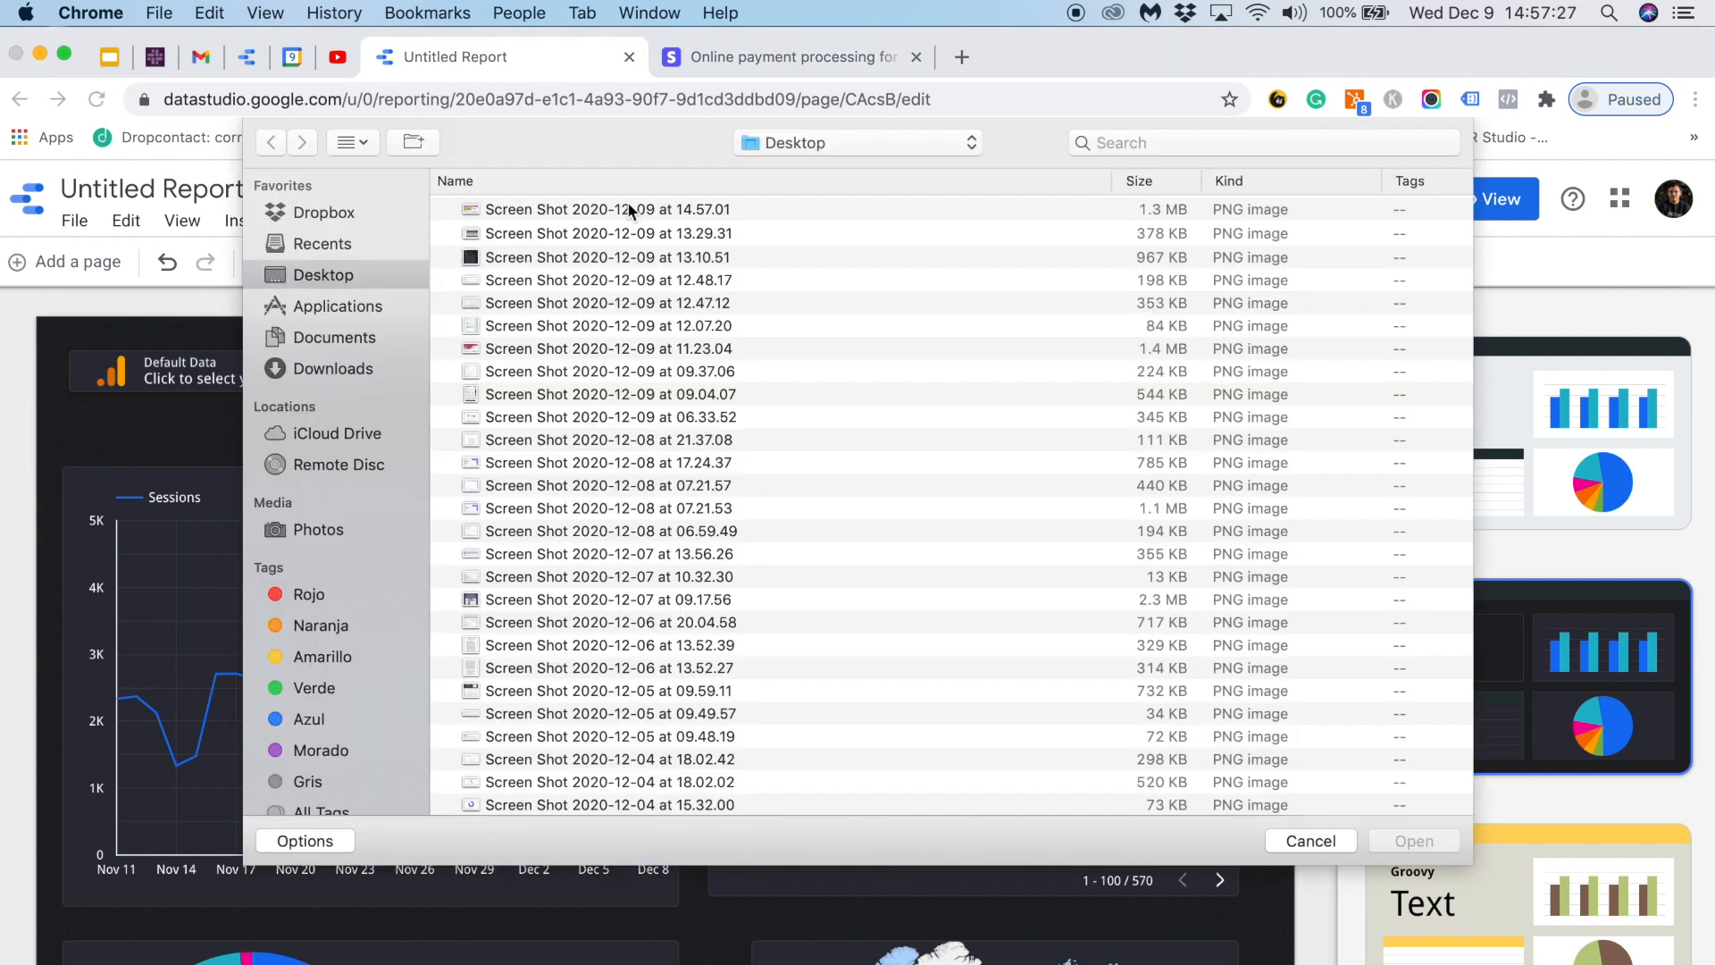
{"action": "left_click", "coordinate": [629, 210]}
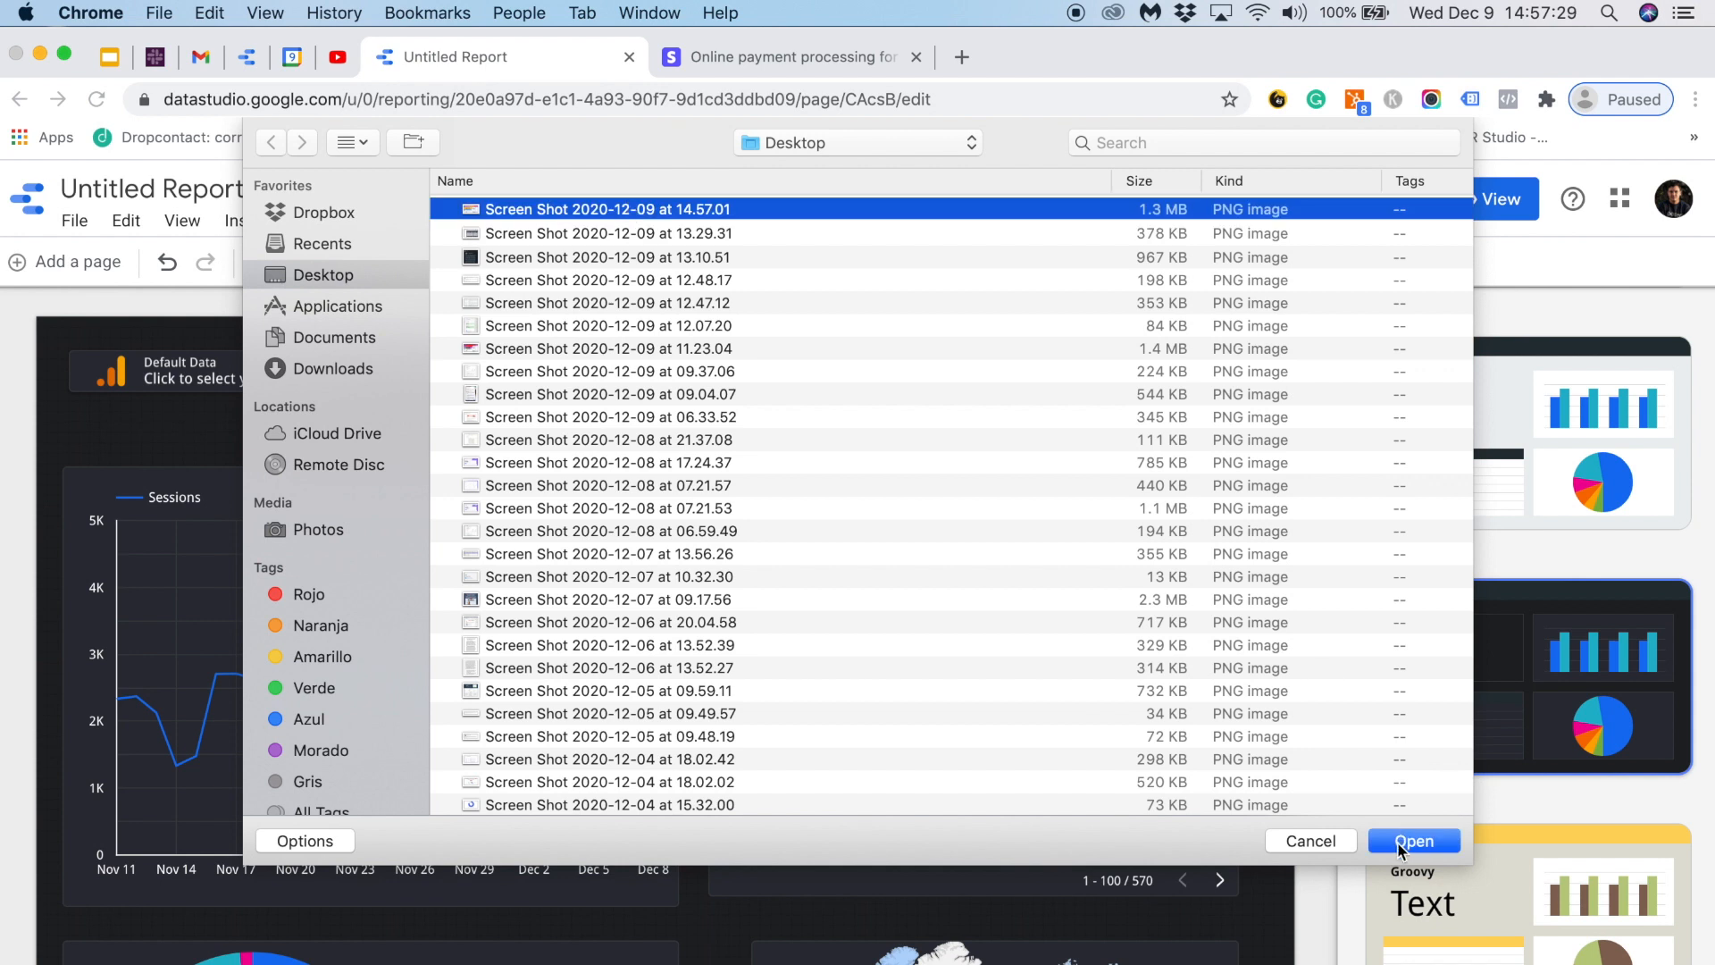
{"action": "left_click", "coordinate": [1403, 840]}
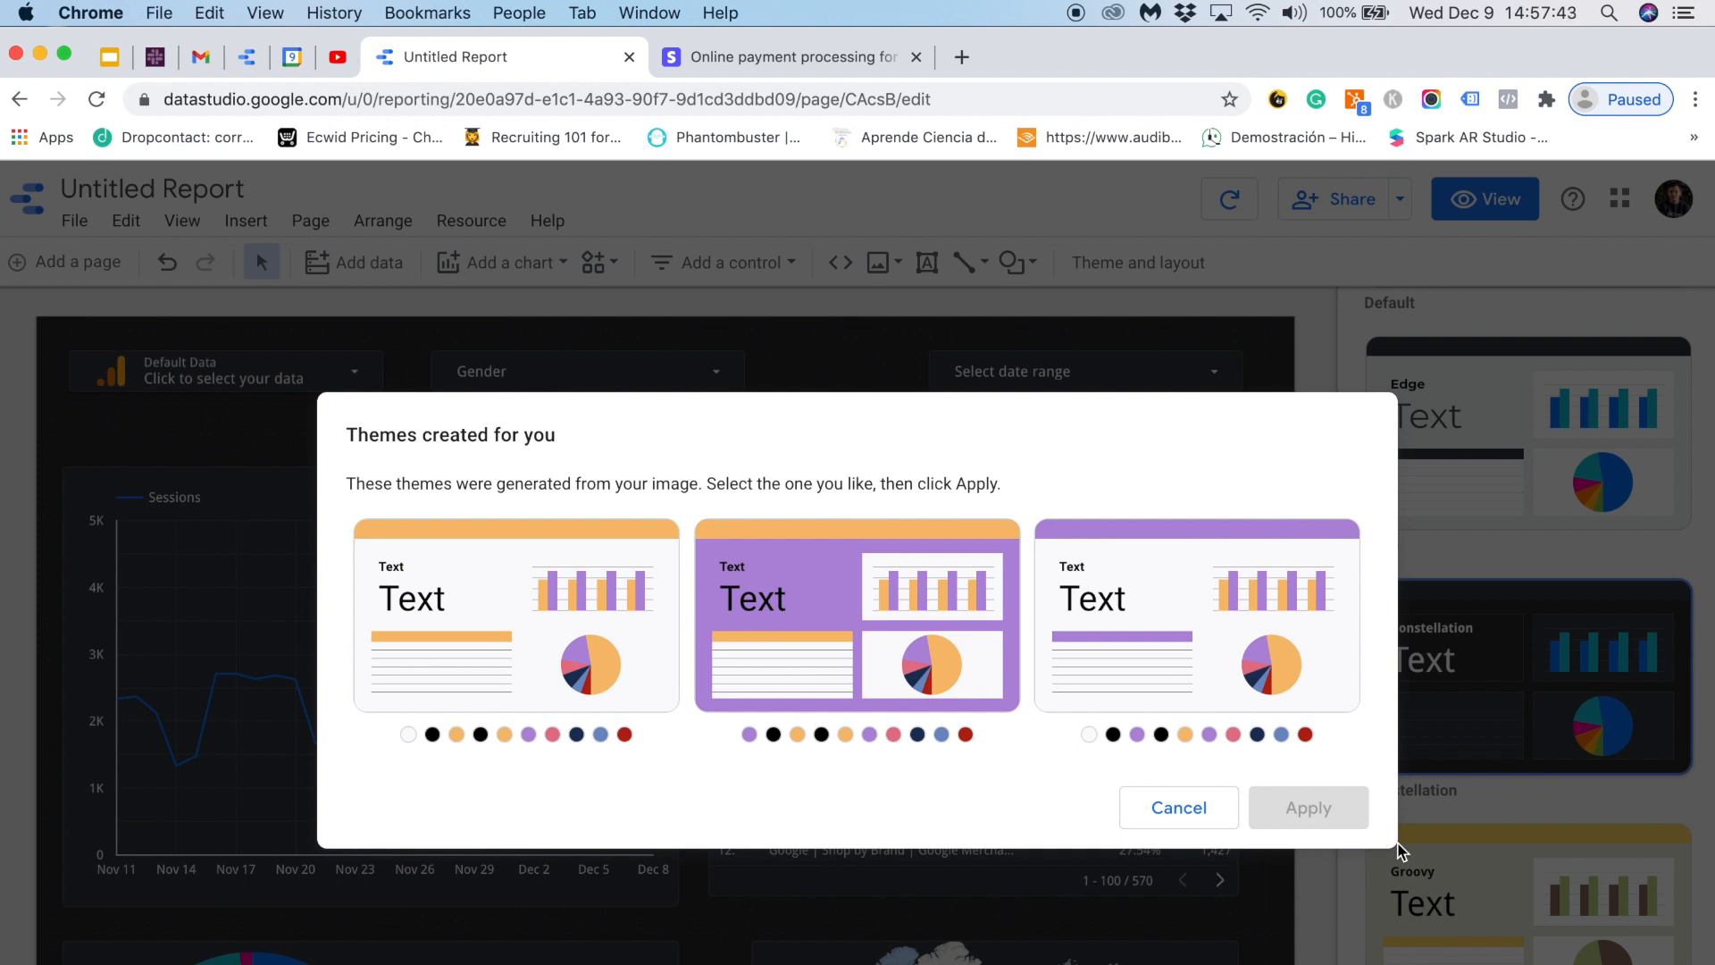
{"action": "left_click", "coordinate": [1231, 581]}
{"action": "left_click", "coordinate": [1326, 793]}
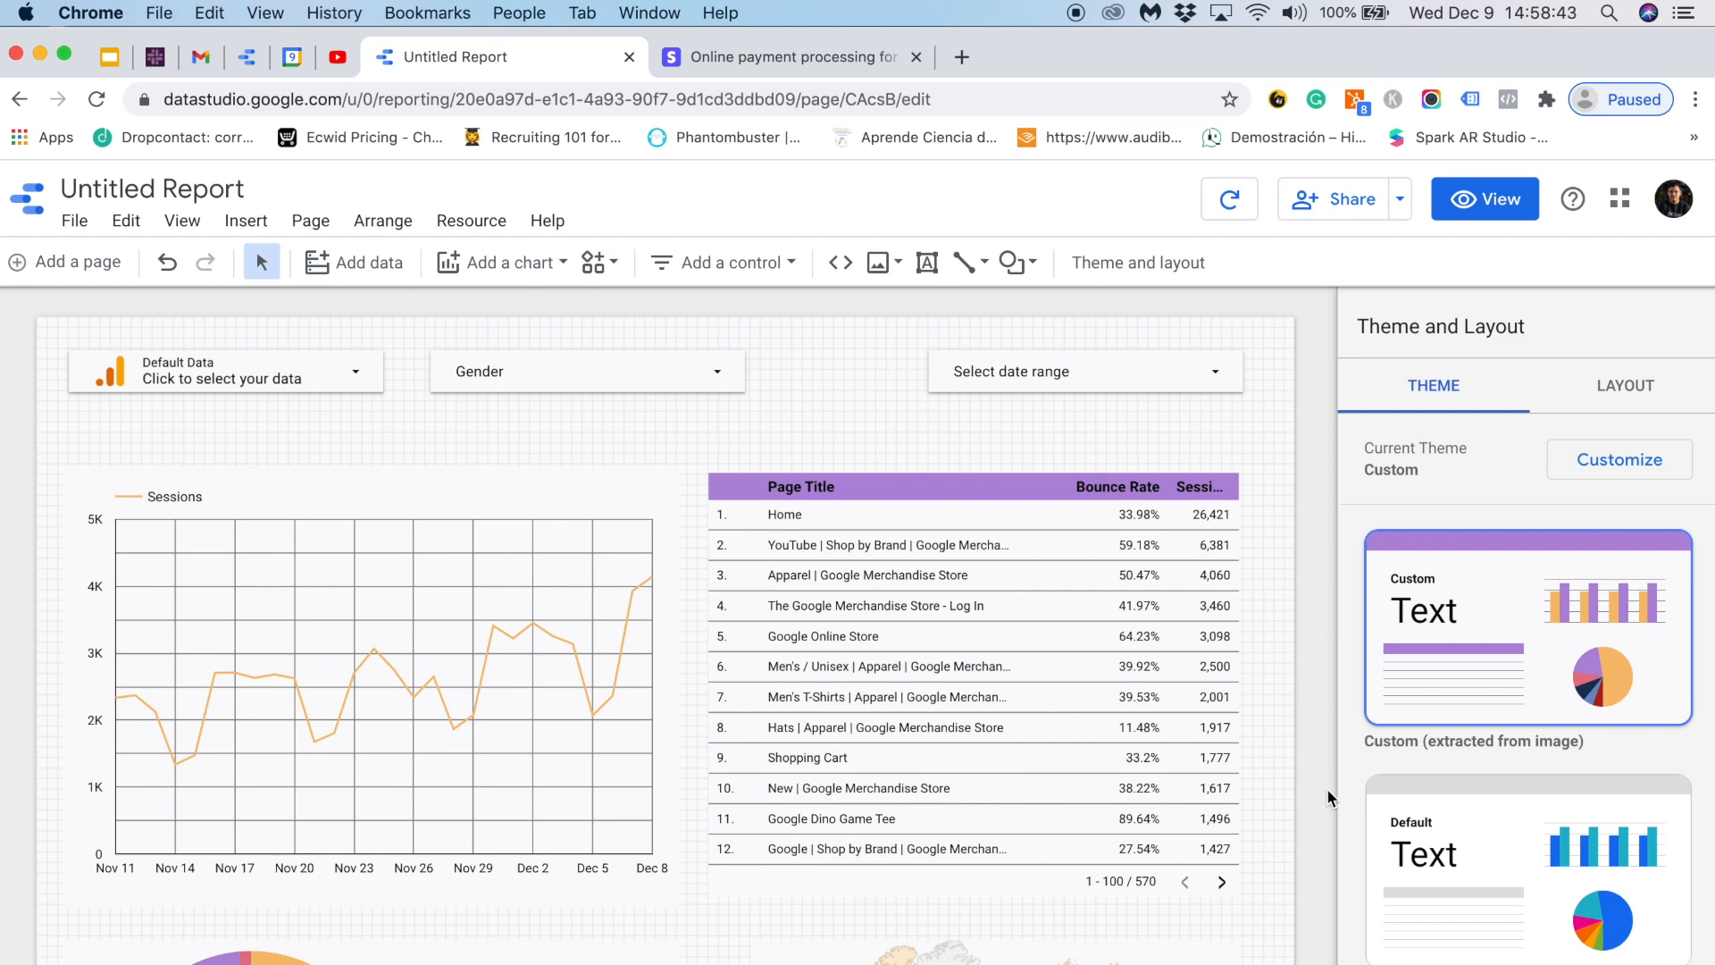
- Change the Sessions time series chart's display style from a line to bars
{"action": "left_click", "coordinate": [421, 603]}
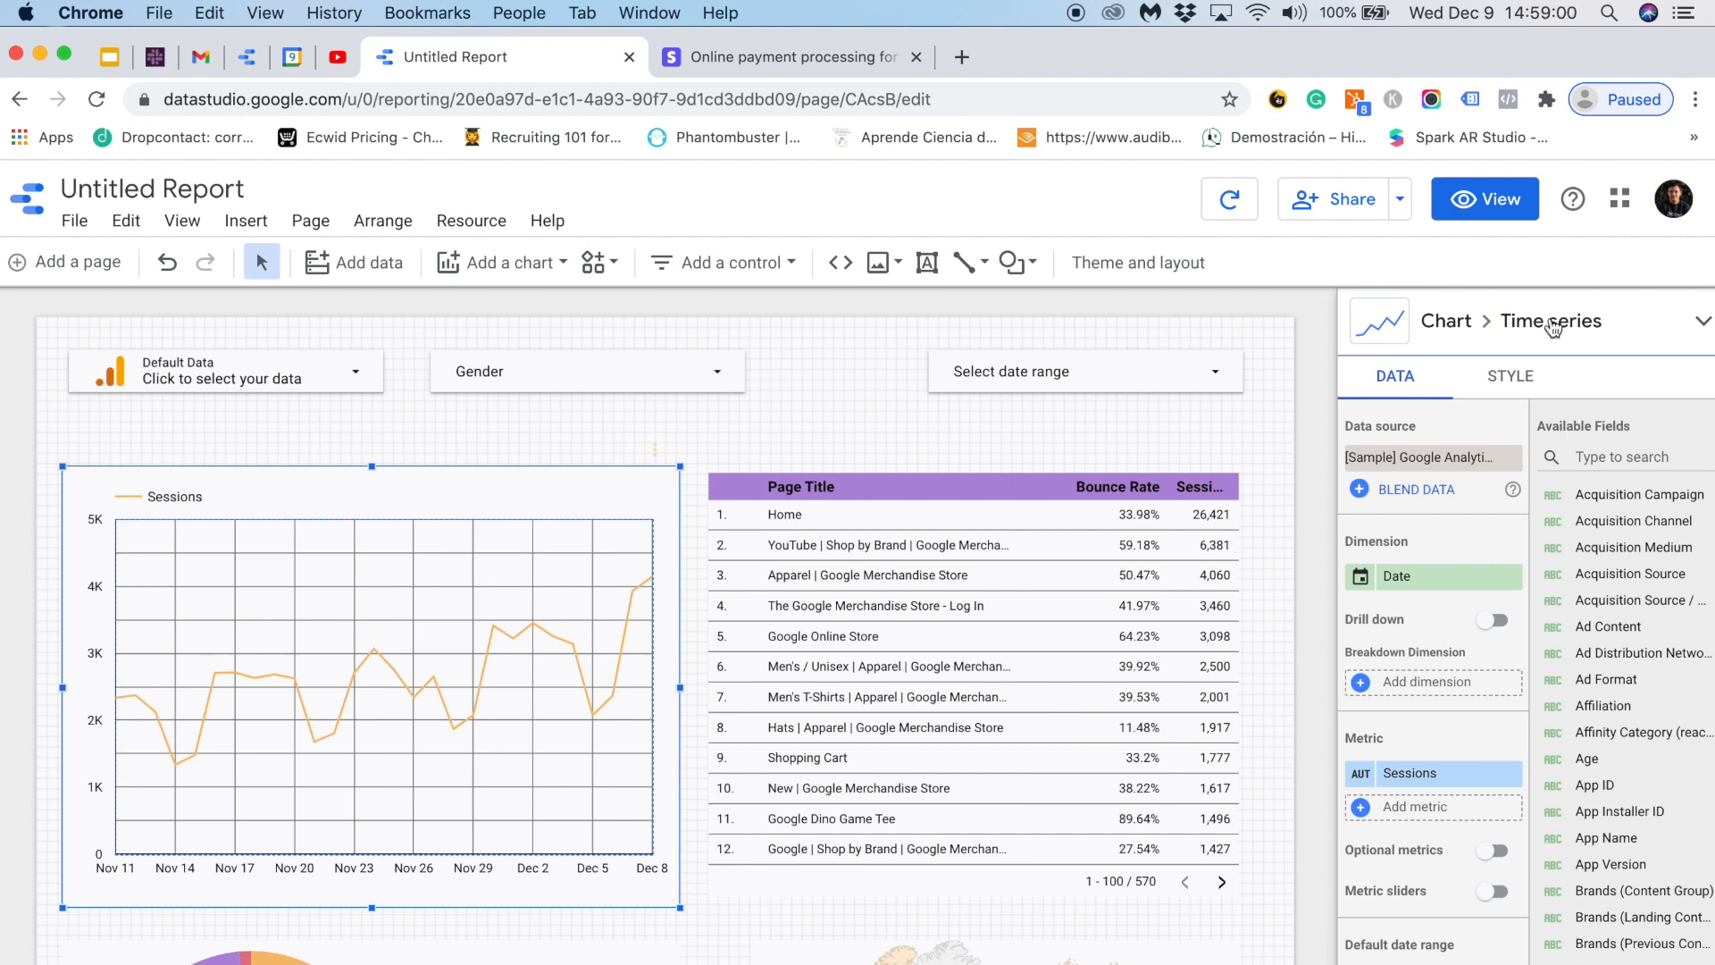
{"action": "left_click", "coordinate": [1515, 376]}
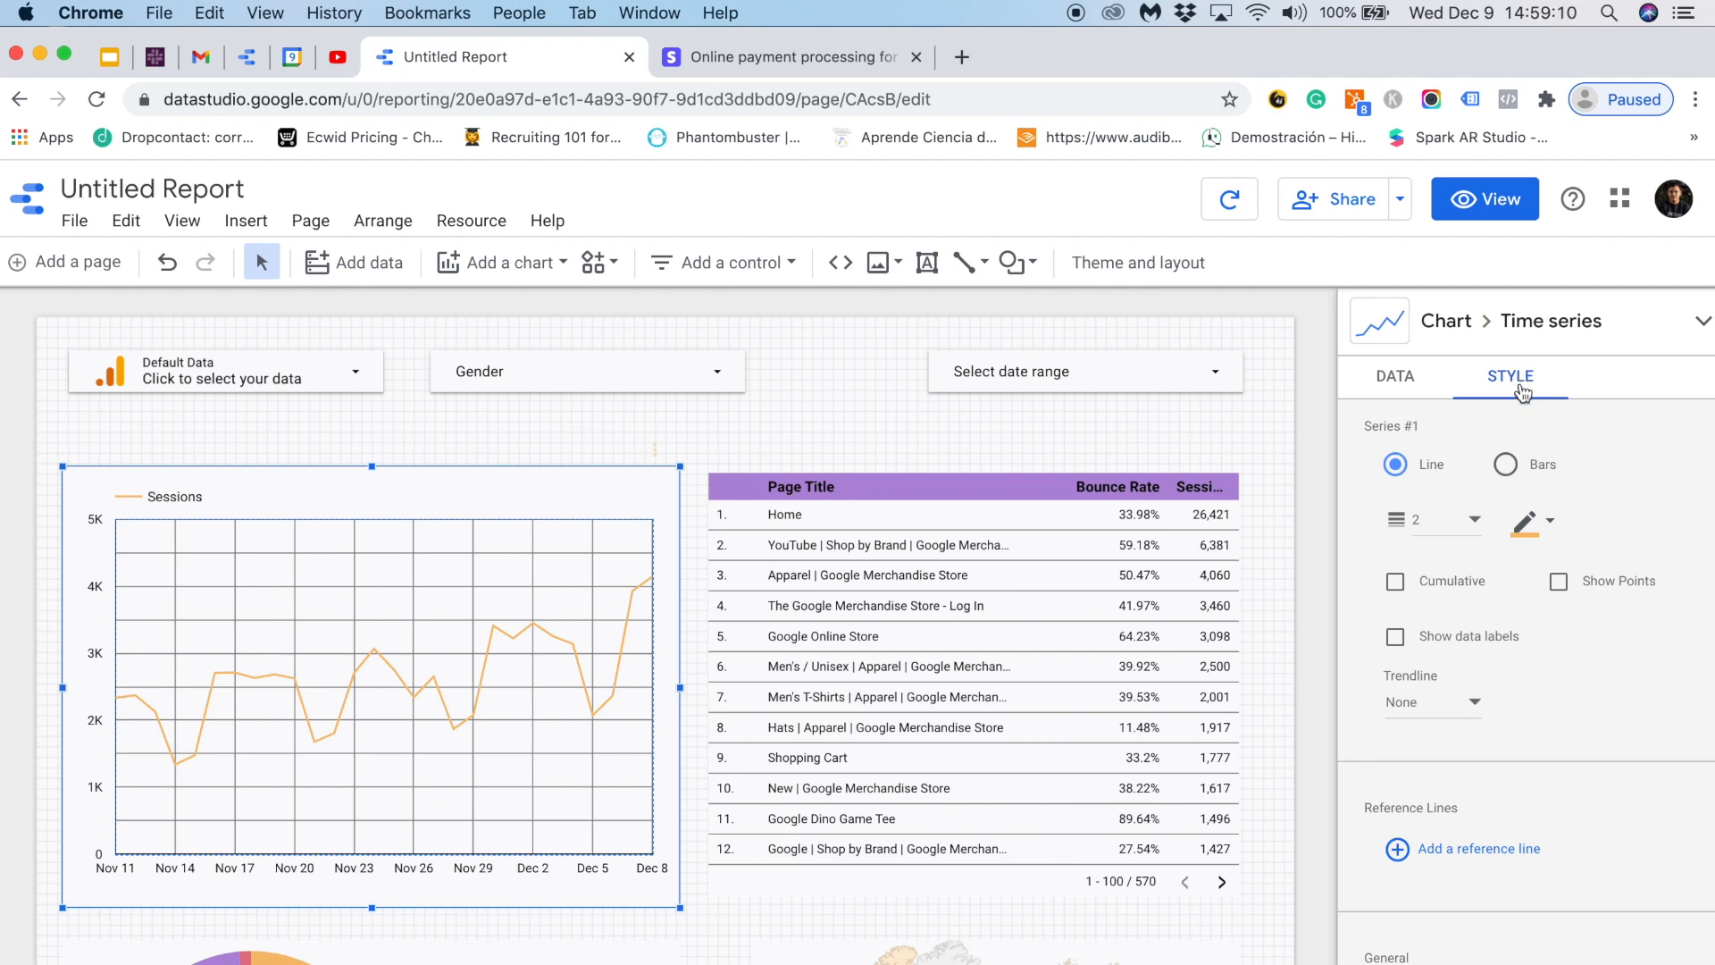
{"action": "left_click", "coordinate": [1505, 469]}
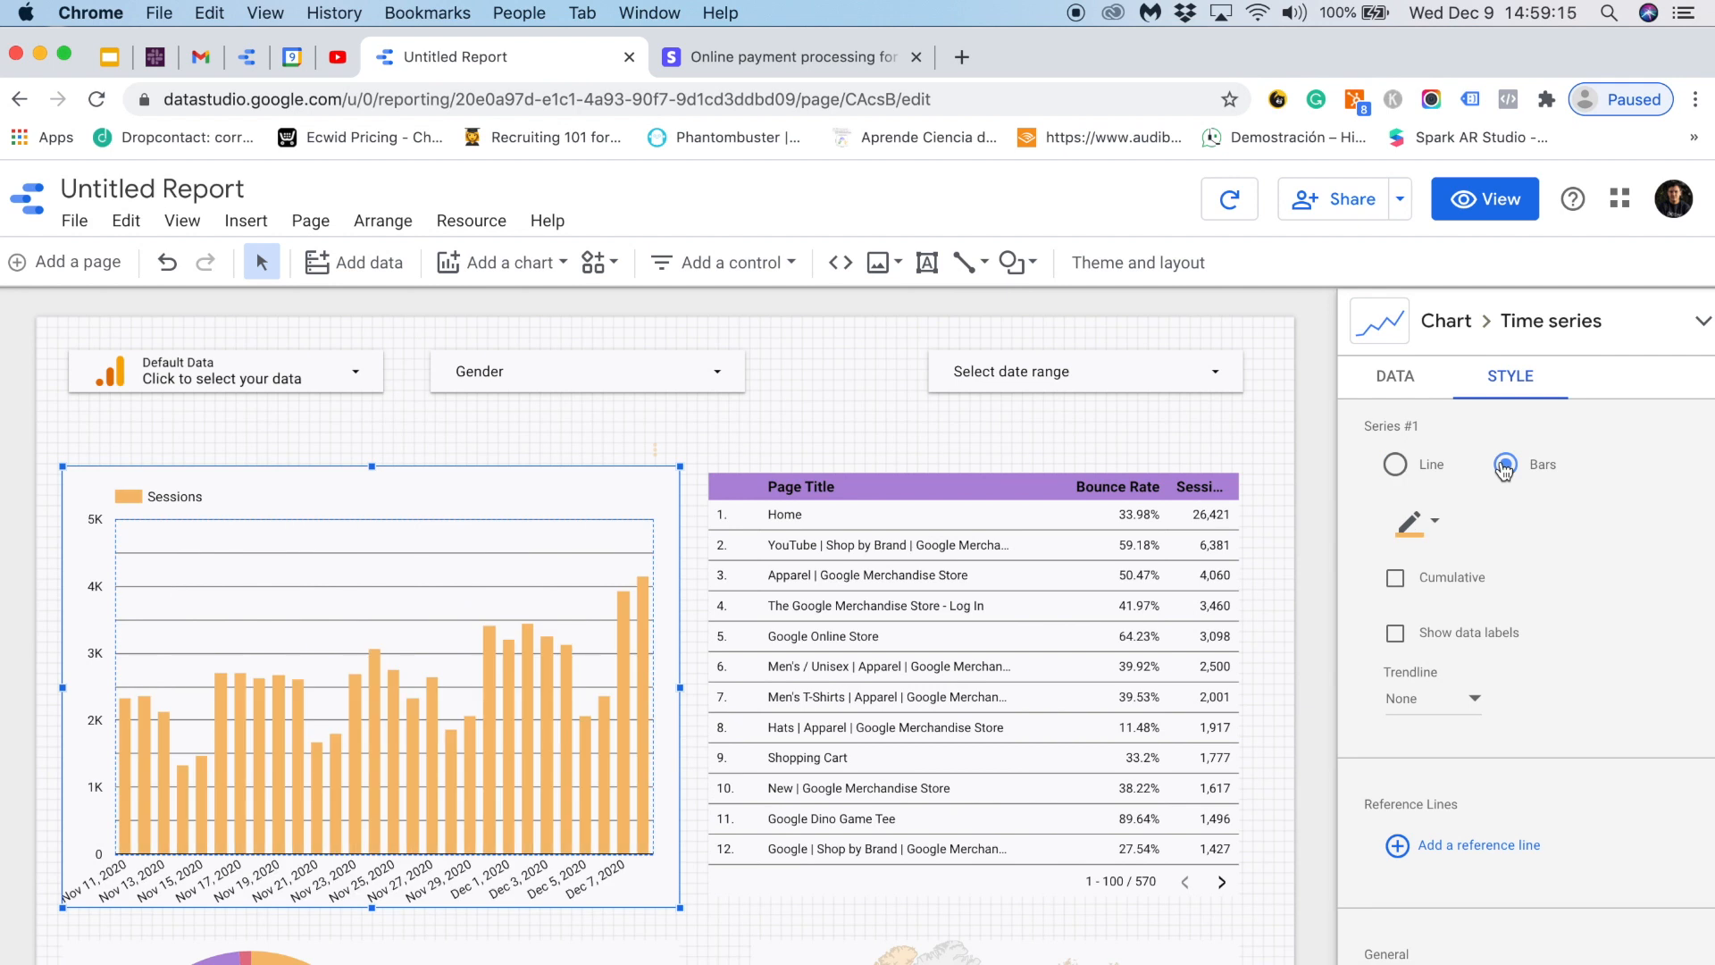
- Recolor the Sessions bars with the theme's pink and make the time series chart's gridlines transparent
{"action": "left_click", "coordinate": [1406, 531]}
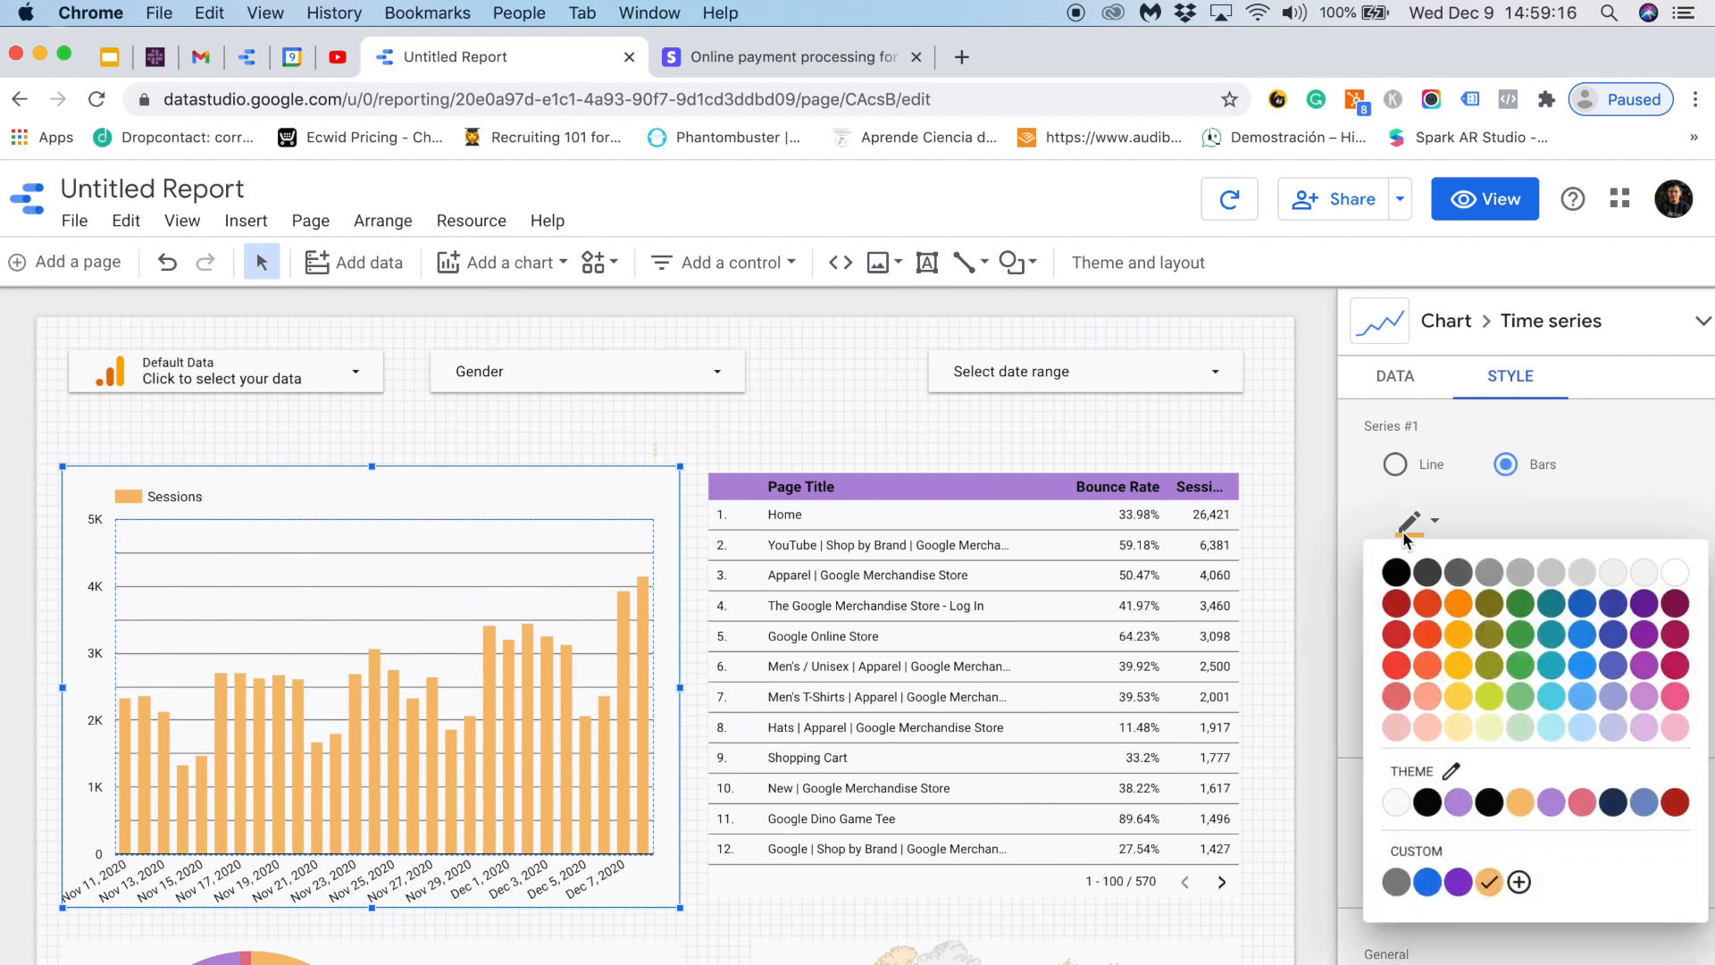
{"action": "left_click", "coordinate": [1582, 804]}
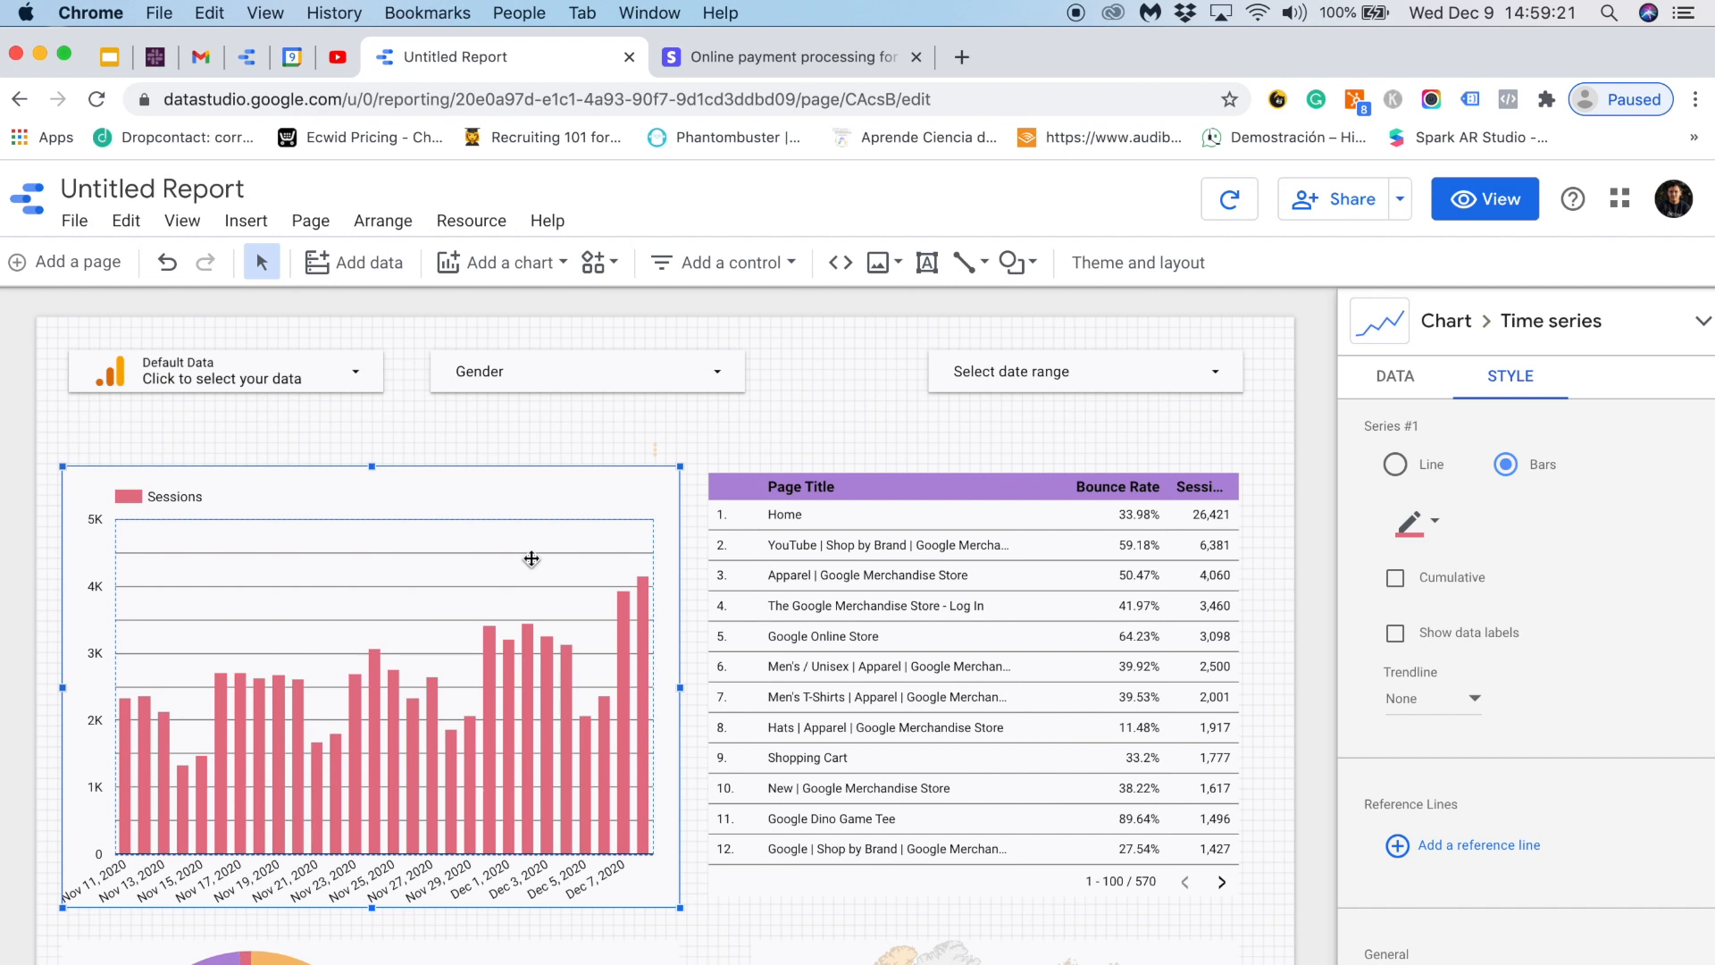
{"action": "scroll", "coordinate": [1480, 839], "scroll_direction": "down", "scroll_amount": 5}
{"action": "scroll", "coordinate": [1480, 839], "scroll_direction": "down", "scroll_amount": 10}
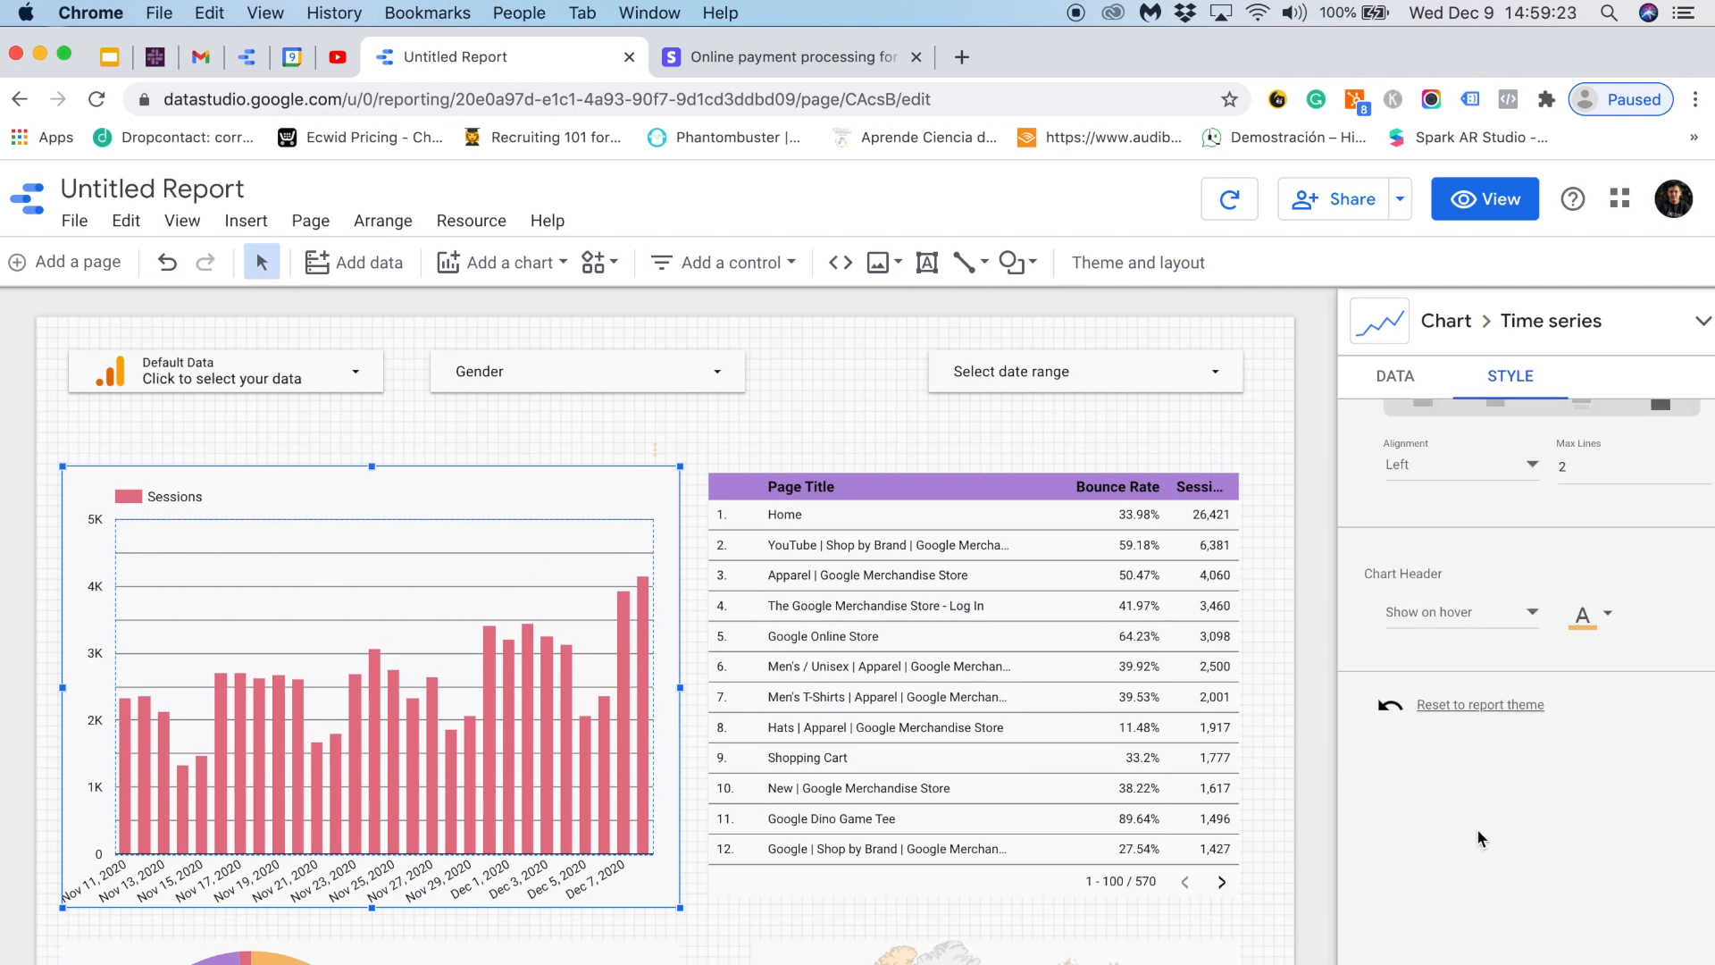
{"action": "scroll", "coordinate": [1481, 839], "scroll_direction": "up", "scroll_amount": 8}
{"action": "scroll", "coordinate": [1480, 840], "scroll_direction": "up", "scroll_amount": 1}
{"action": "scroll", "coordinate": [1481, 840], "scroll_direction": "down", "scroll_amount": 2}
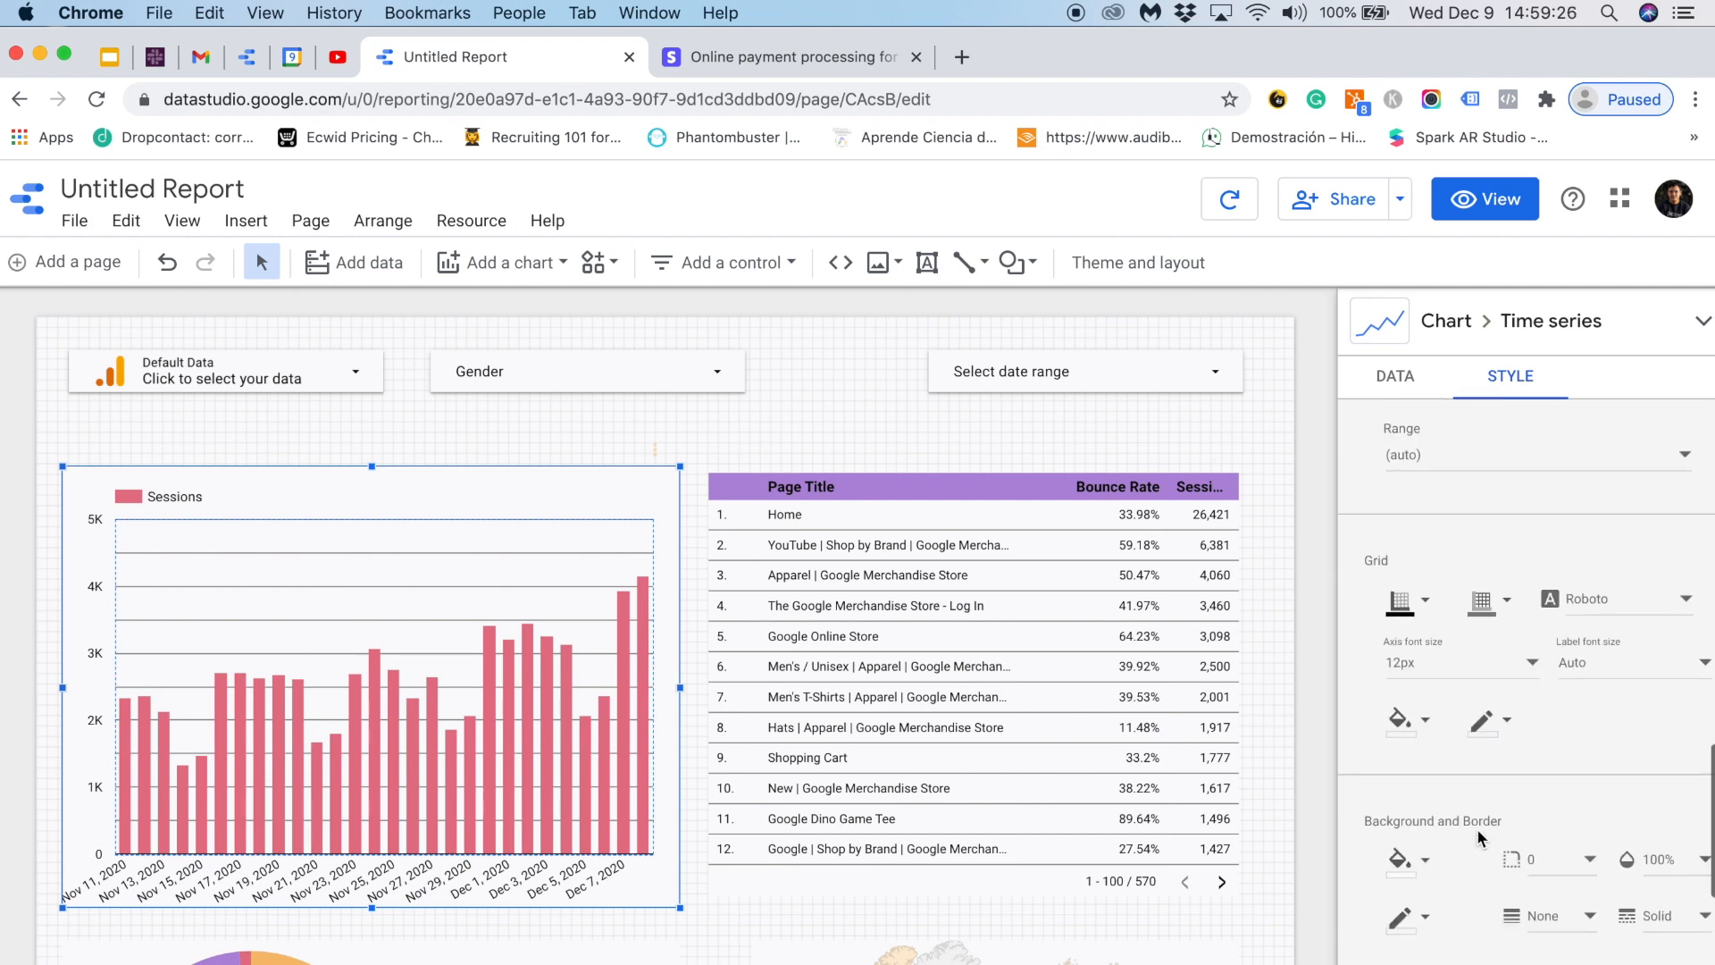
{"action": "left_click", "coordinate": [1482, 597]}
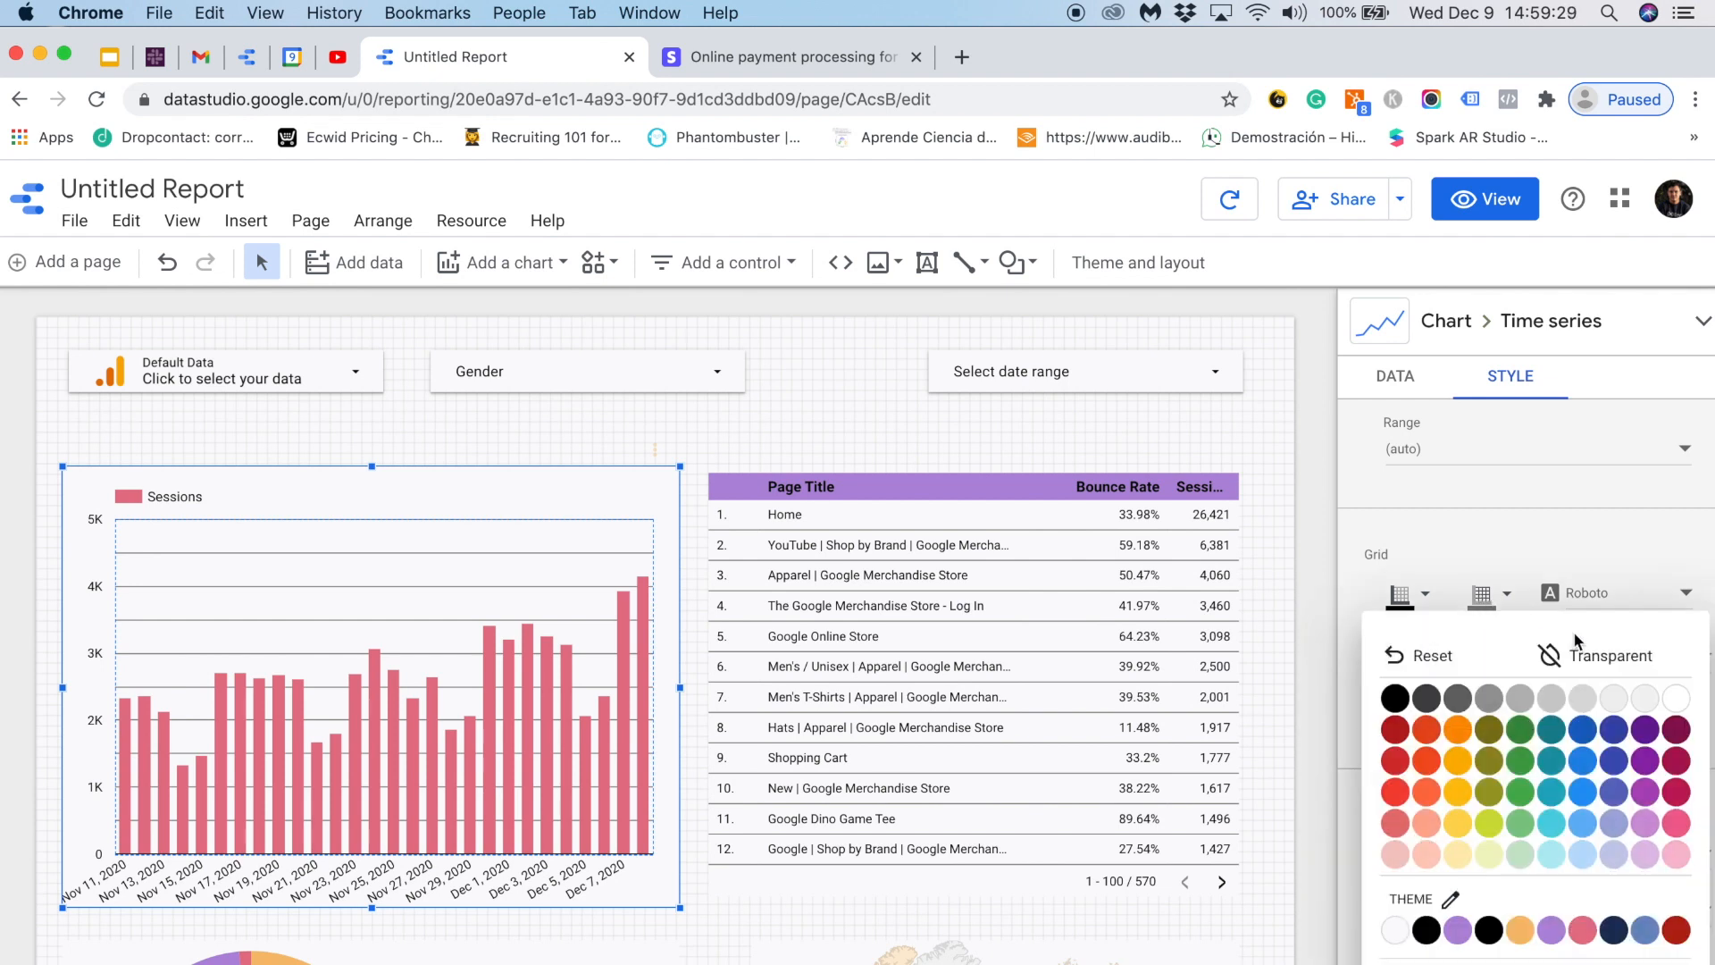
{"action": "left_click", "coordinate": [1607, 654]}
- Add a constant reference line at 2000 to the Sessions chart and label it "daily target"
{"action": "scroll", "coordinate": [1430, 815], "scroll_direction": "down", "scroll_amount": 5}
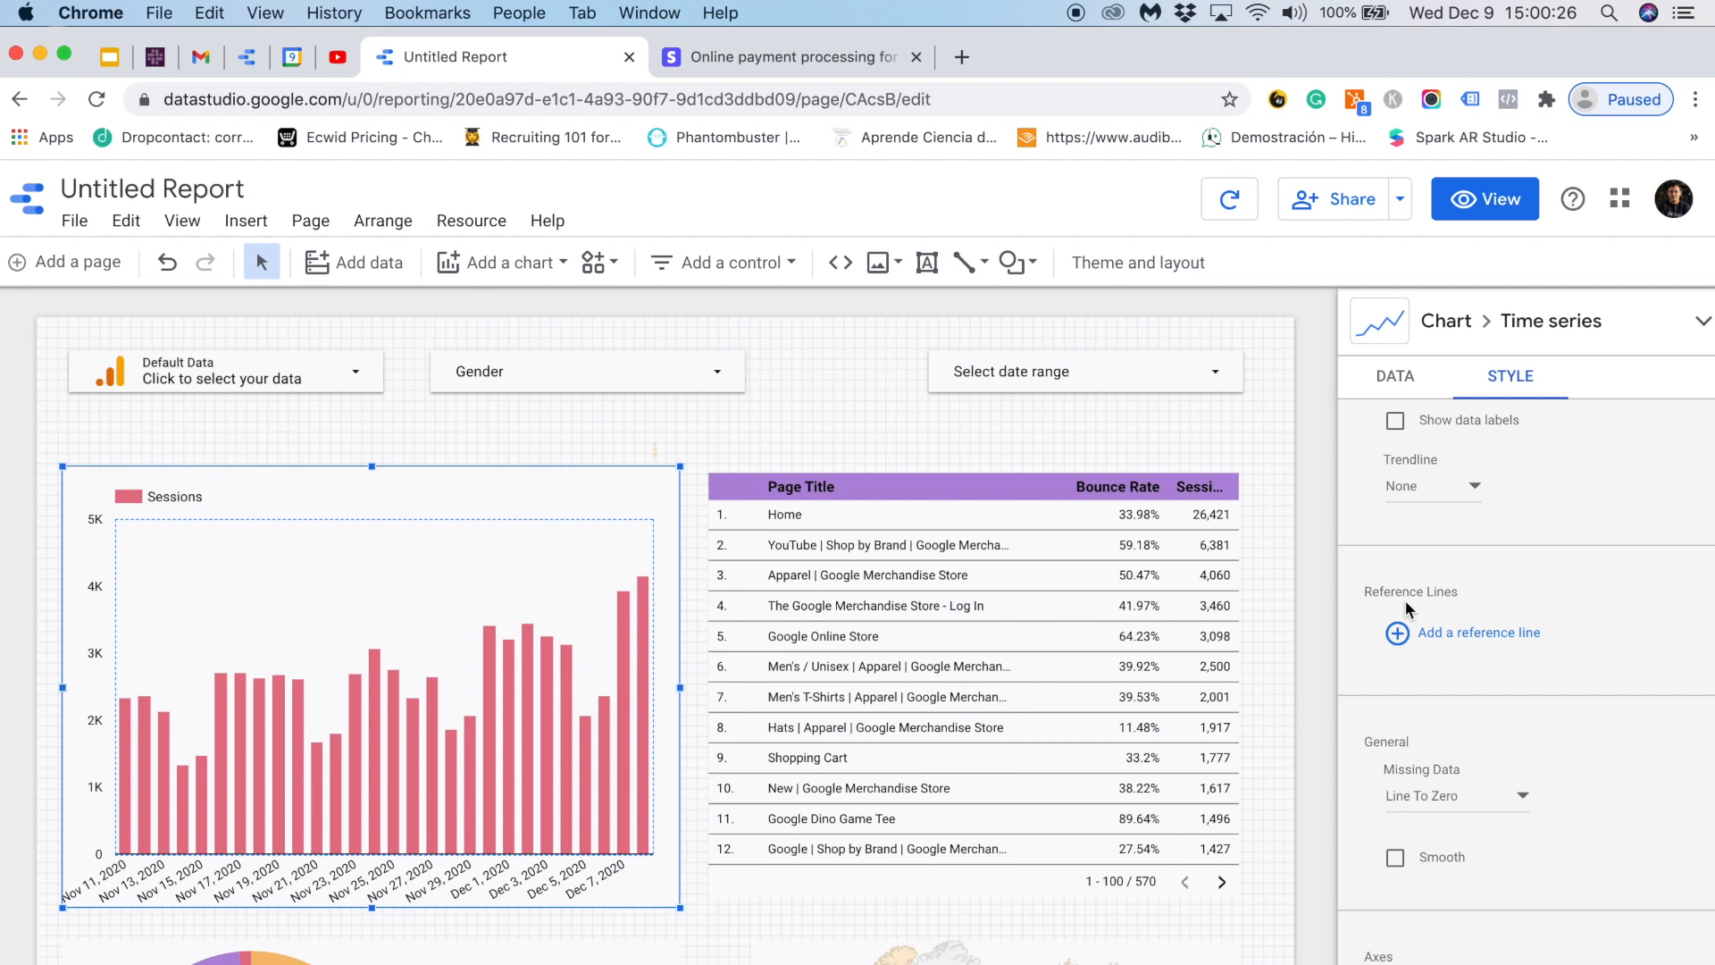
{"action": "left_click", "coordinate": [1396, 634]}
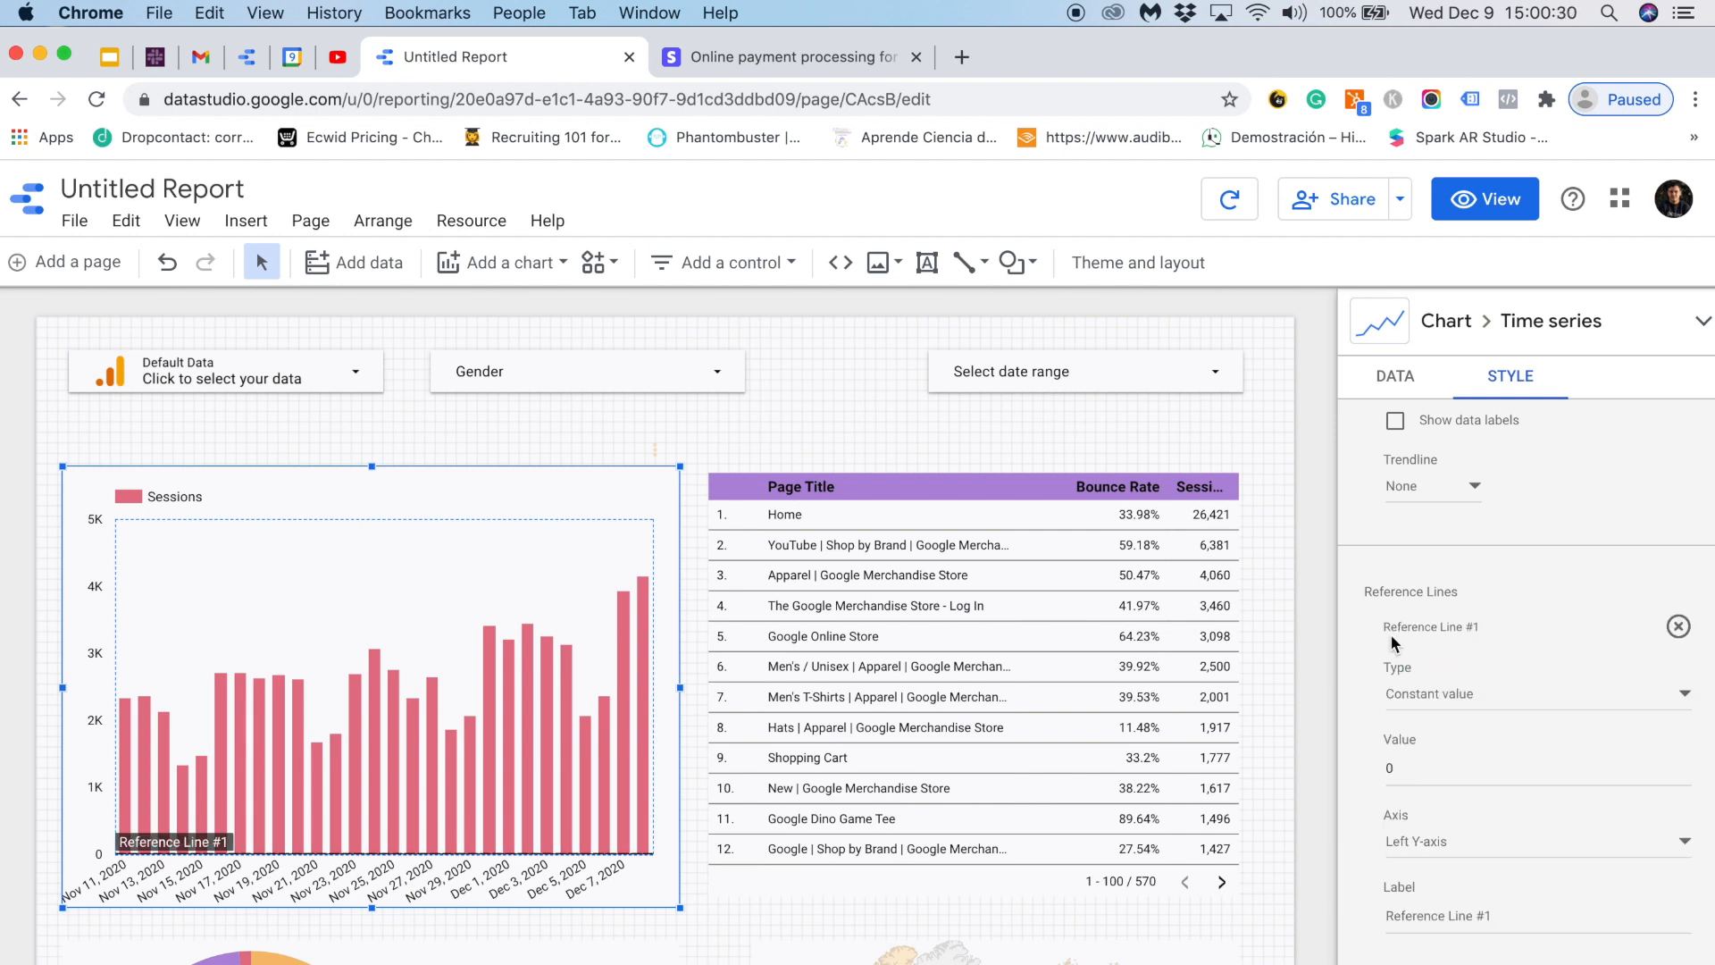
{"action": "scroll", "coordinate": [1391, 641], "scroll_direction": "down", "scroll_amount": 3}
{"action": "left_click_drag", "start_coordinate": [1440, 579], "coordinate": [1310, 578]}
{"action": "type", "text": "2000"}
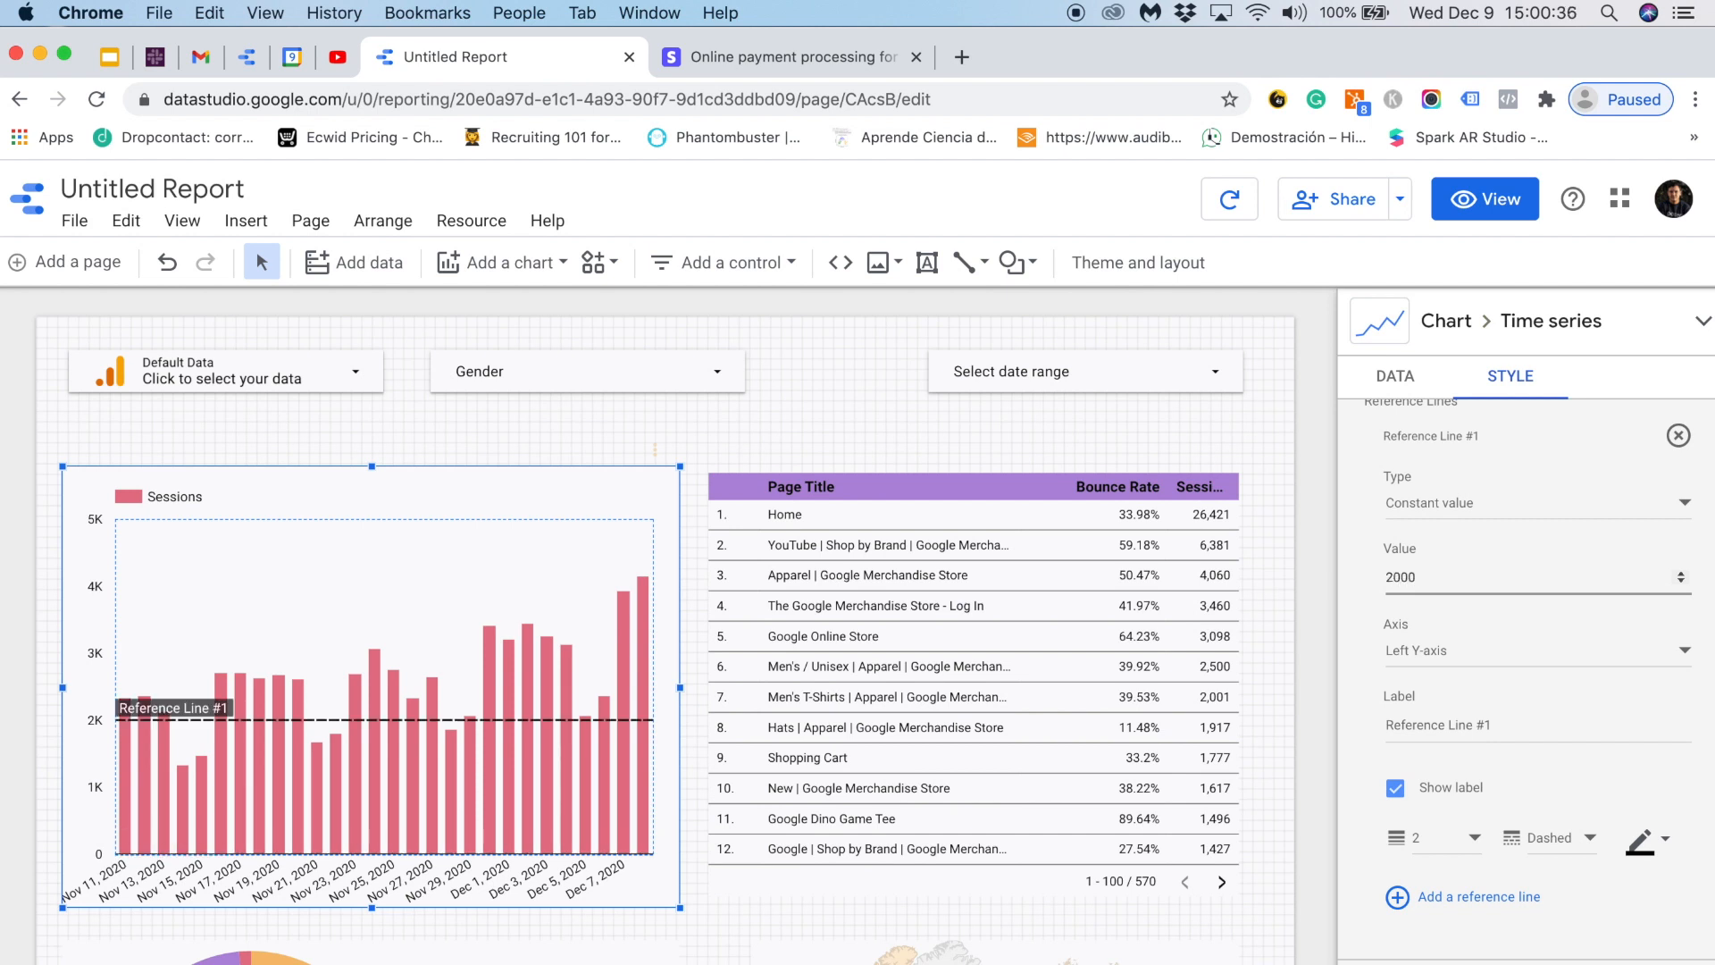
{"action": "left_click", "coordinate": [1508, 727]}
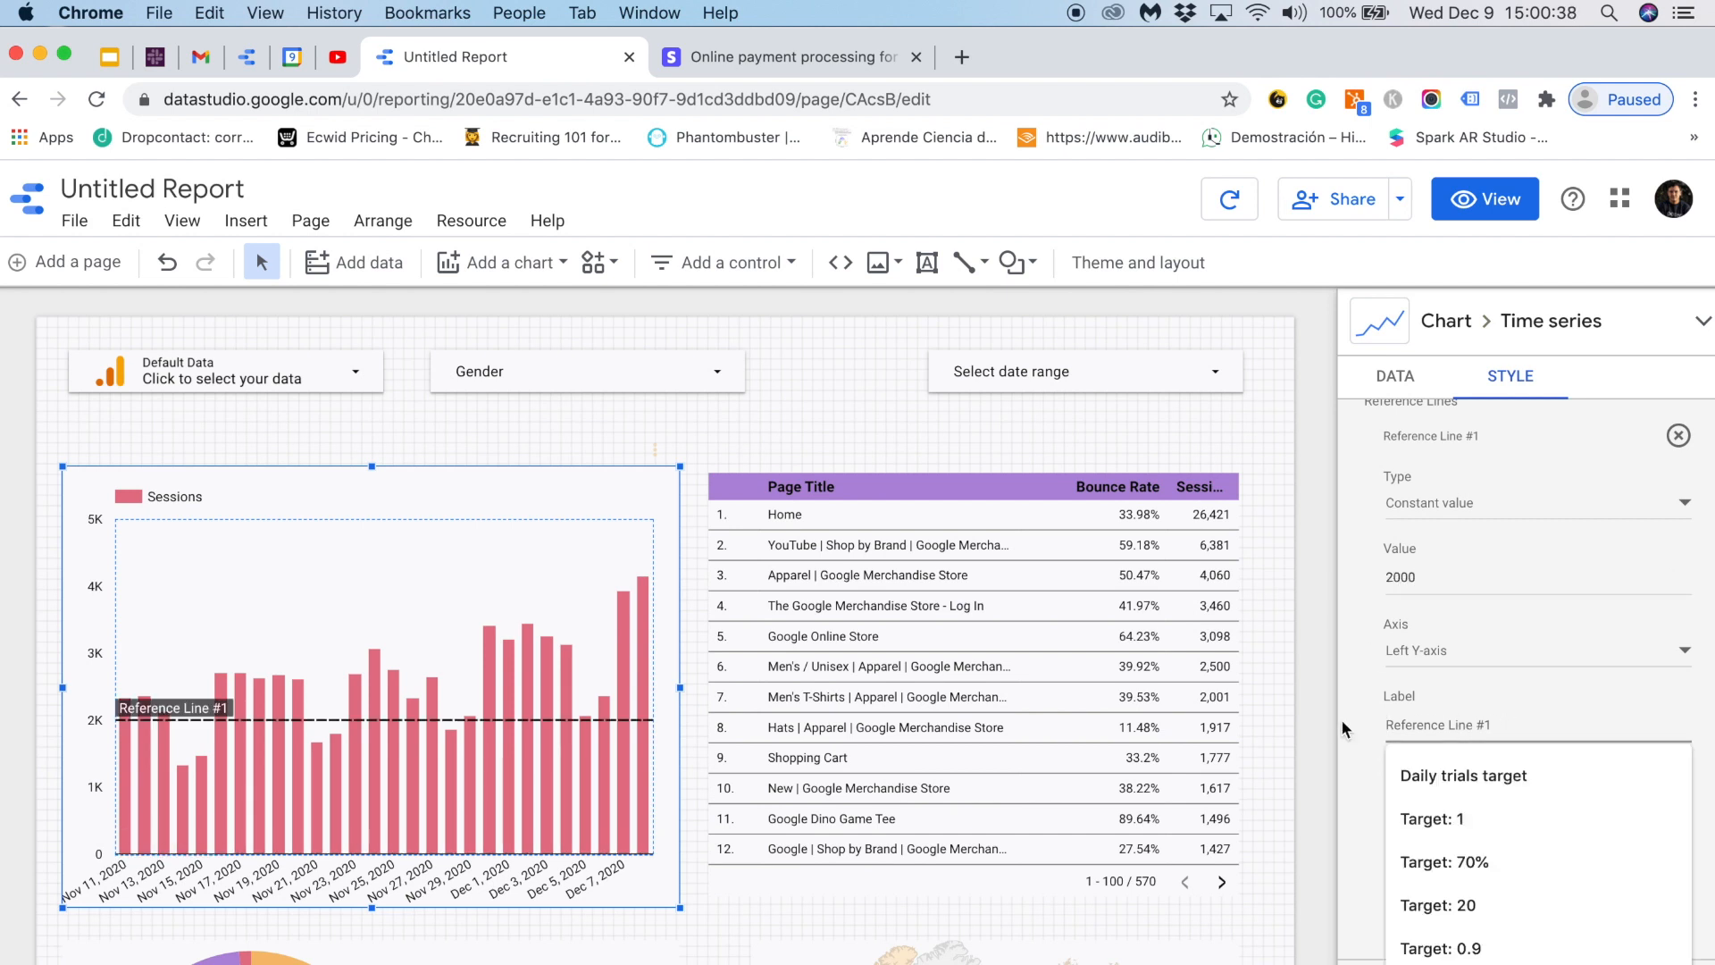
{"action": "type", "text": "daily t"}
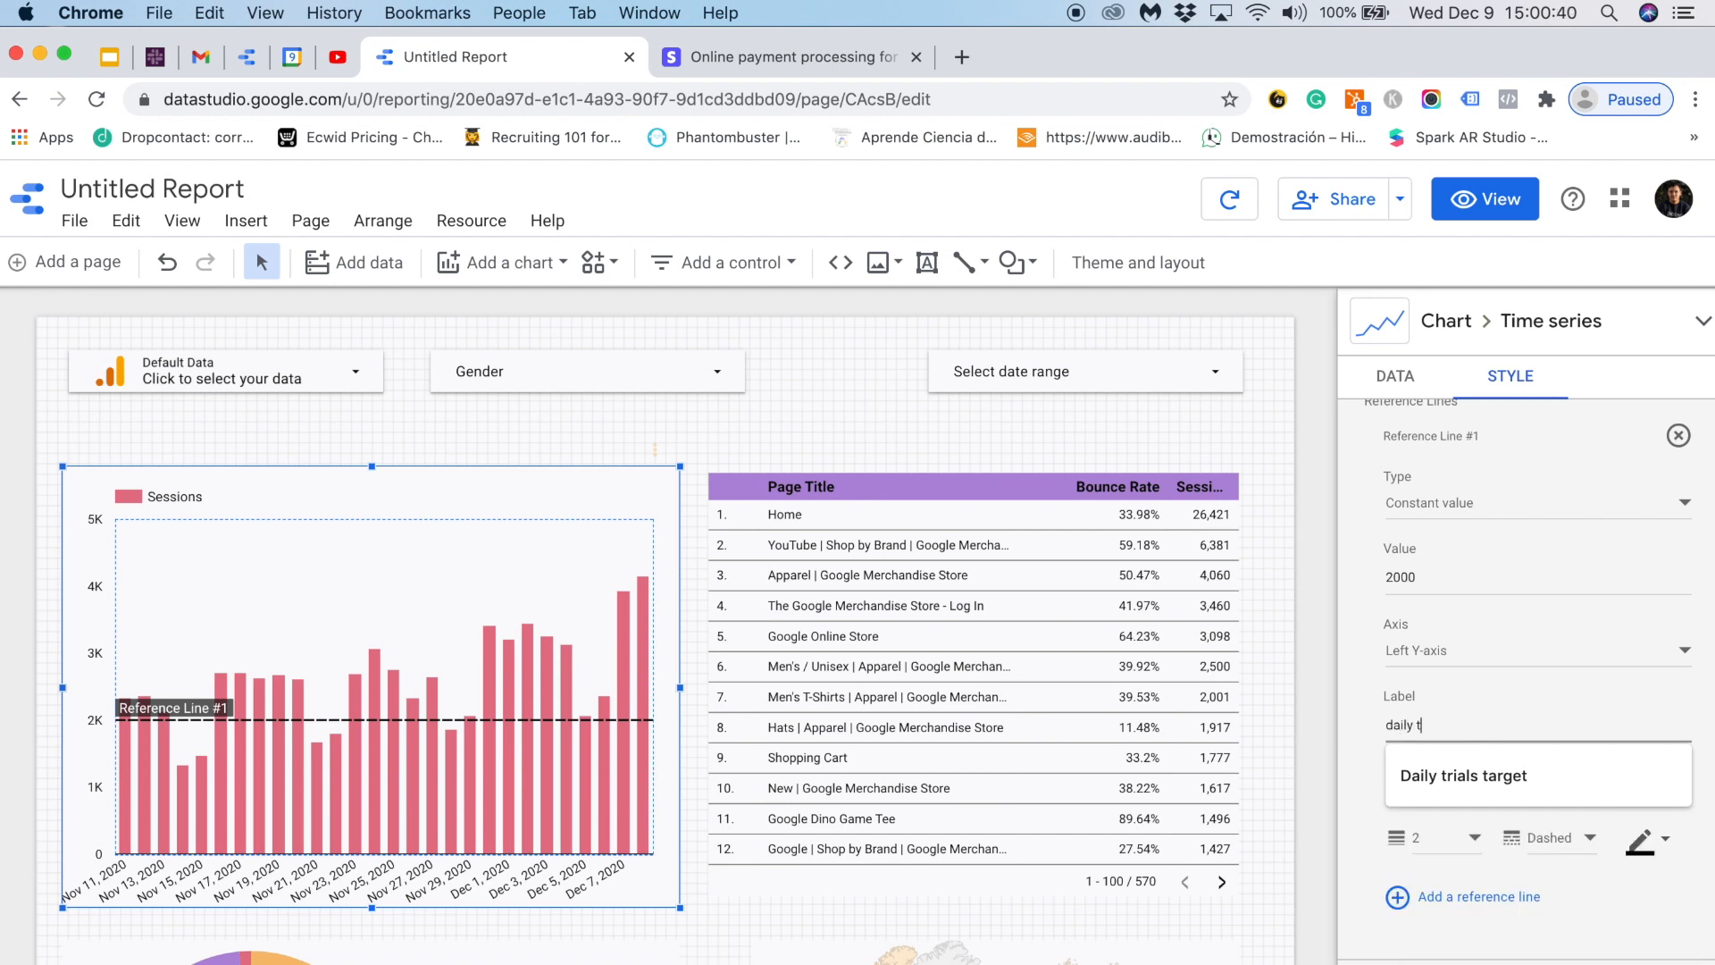
{"action": "type", "text": "arget"}
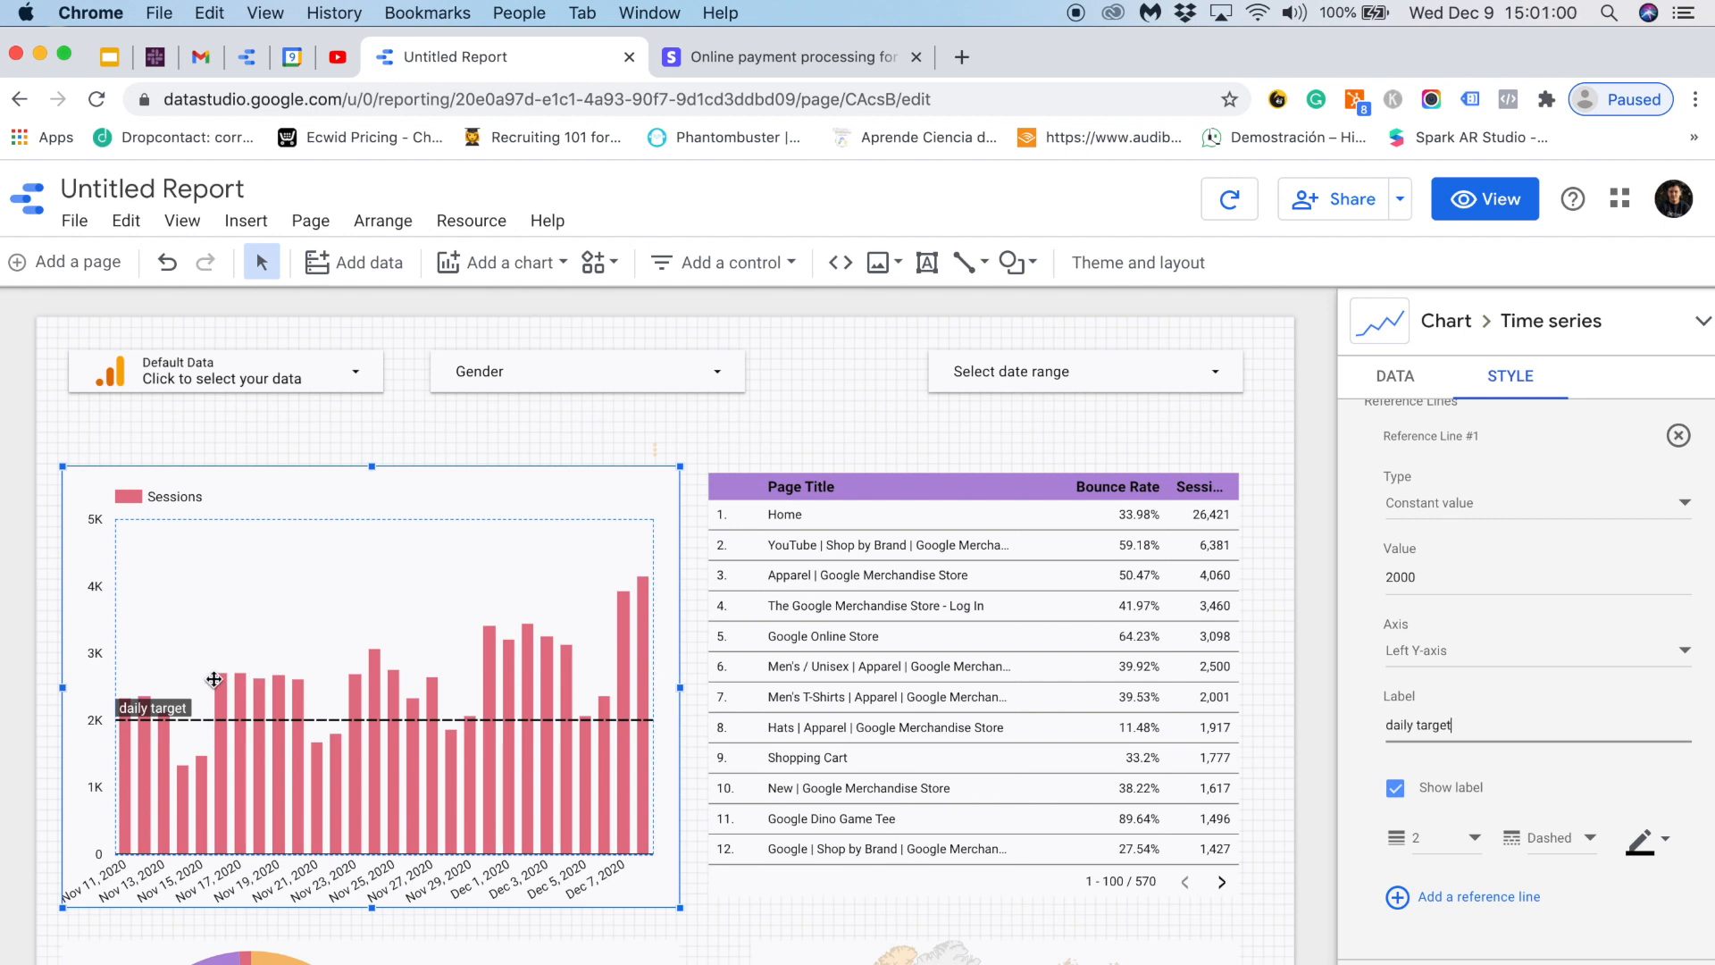
- Create a single-color conditional formatting rule on the Page Title table for Bounce Rate greater than 0.6
{"action": "left_click", "coordinate": [887, 604]}
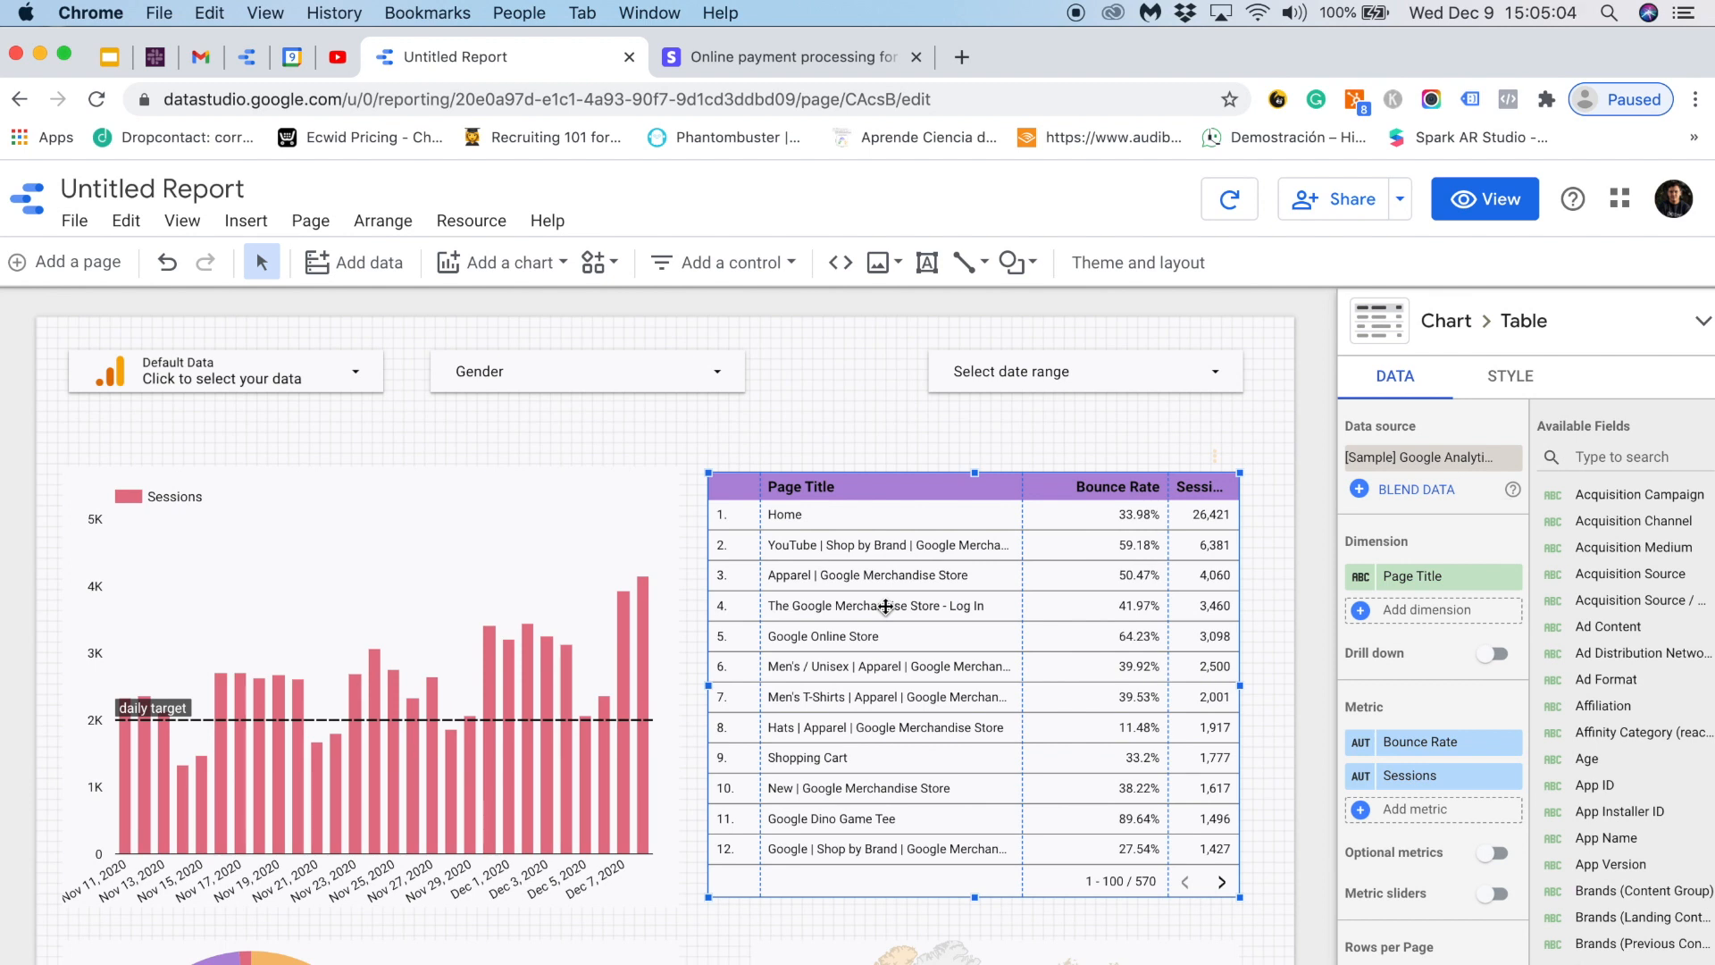
{"action": "left_click", "coordinate": [1512, 378]}
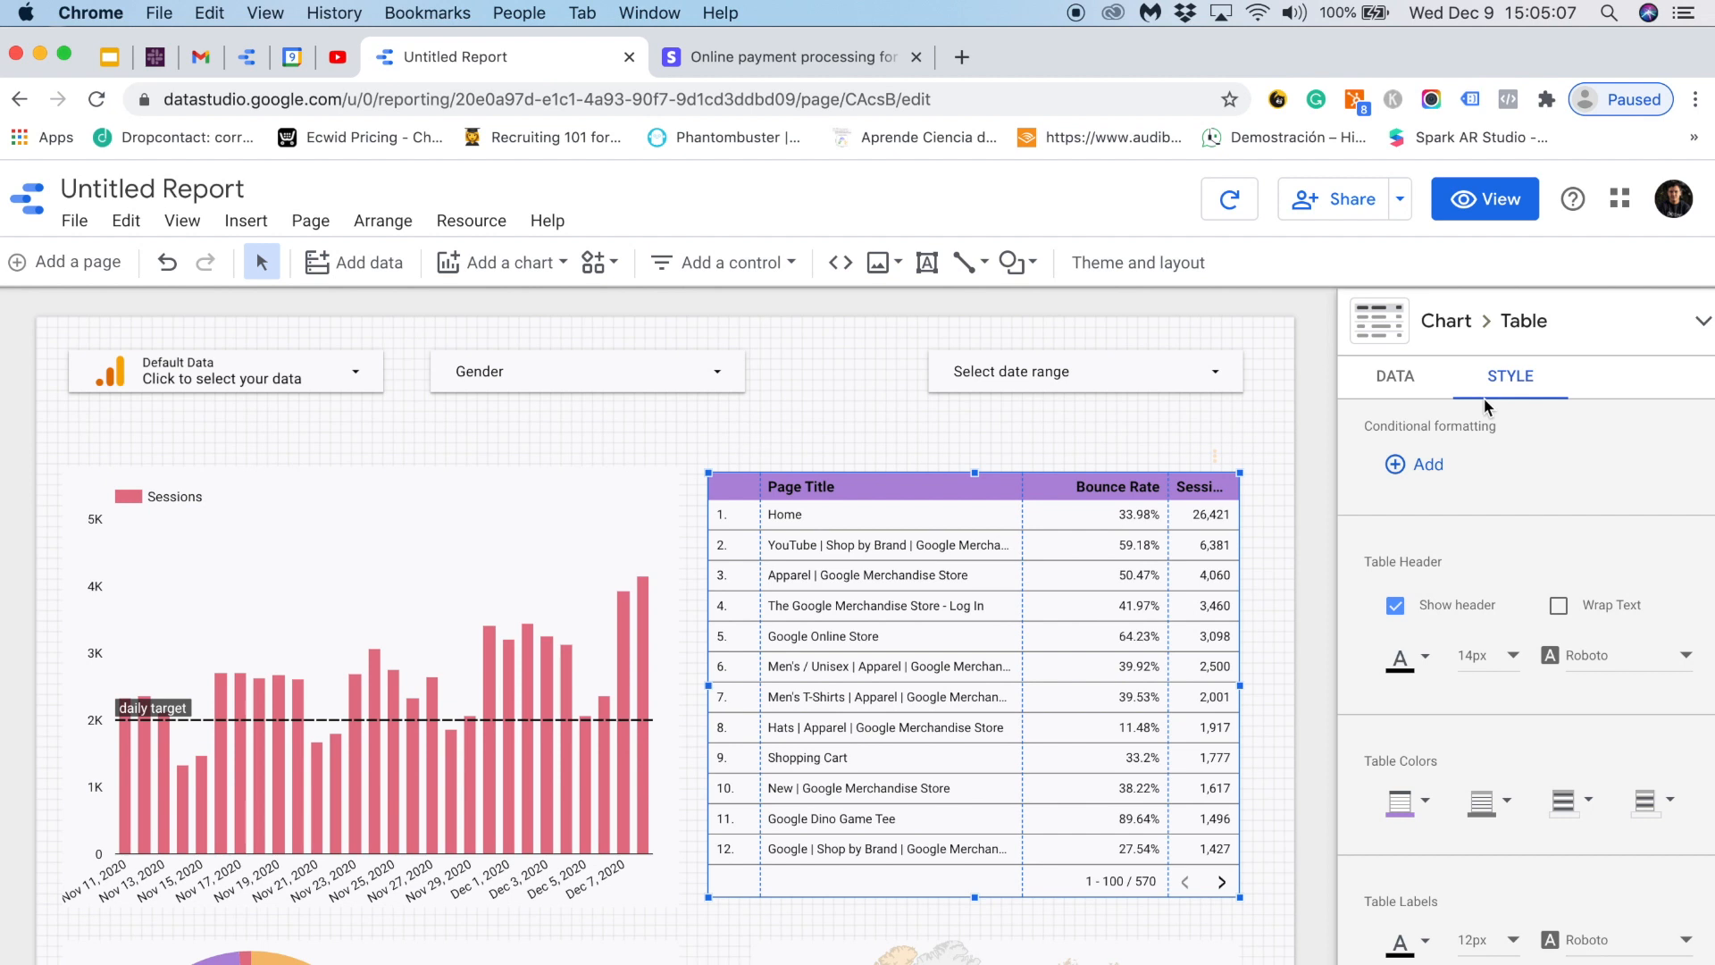
{"action": "left_click", "coordinate": [1397, 464]}
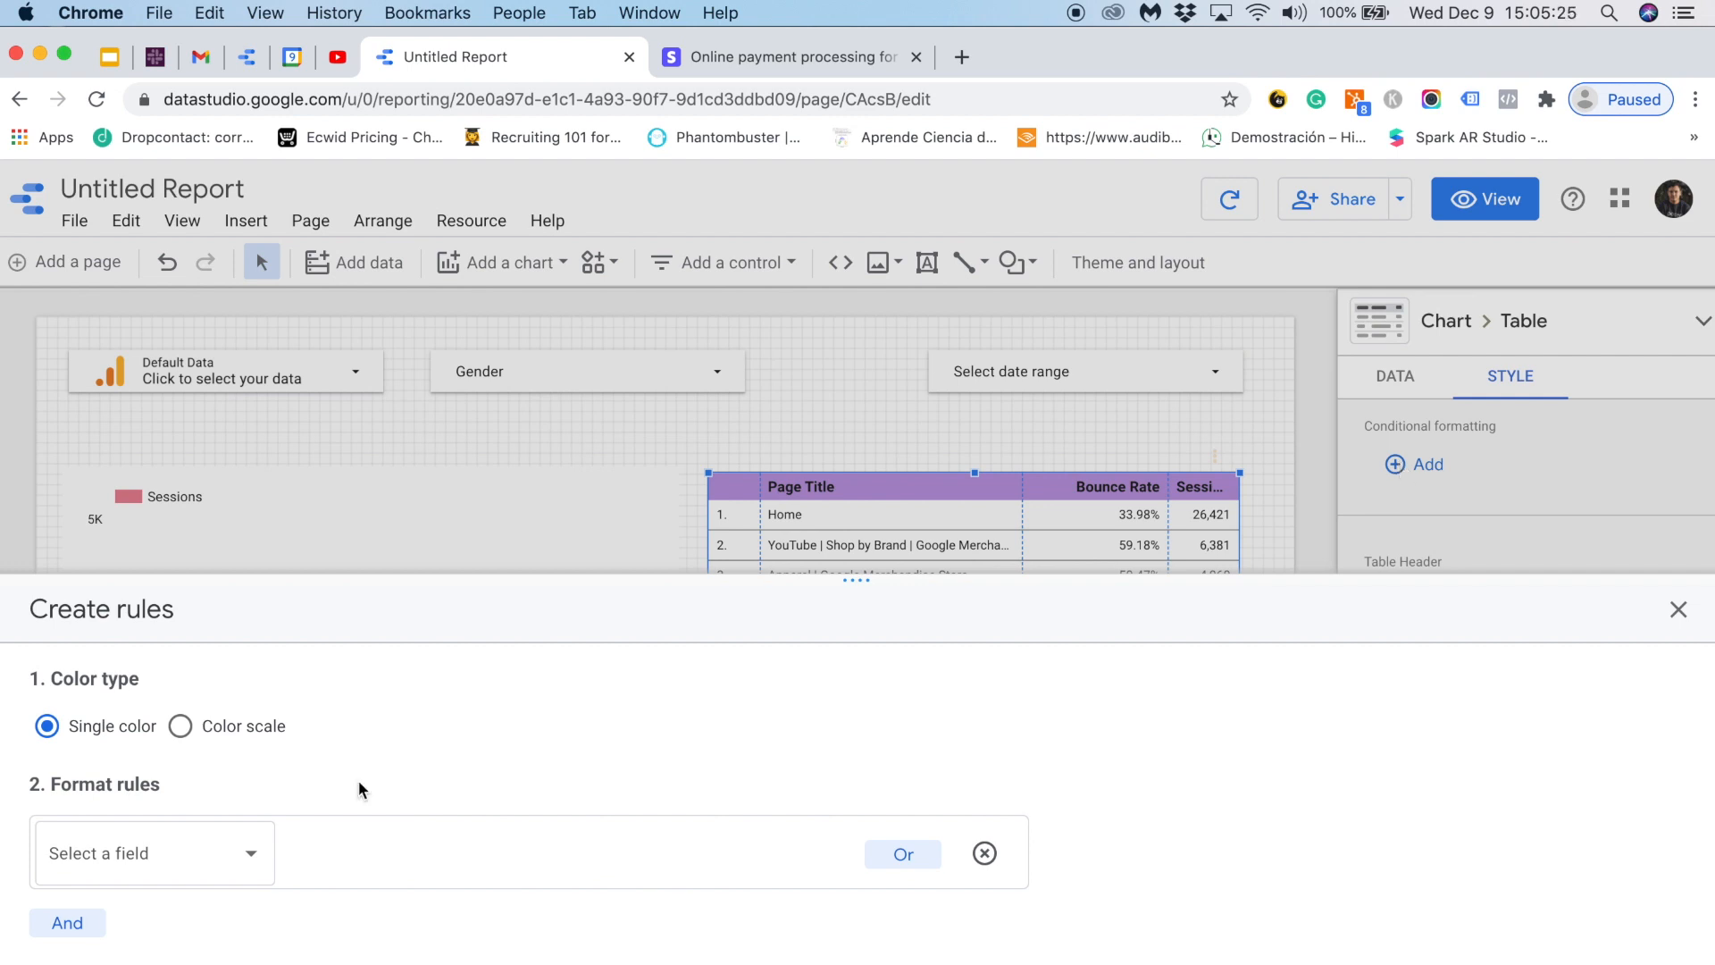
{"action": "left_click", "coordinate": [231, 850]}
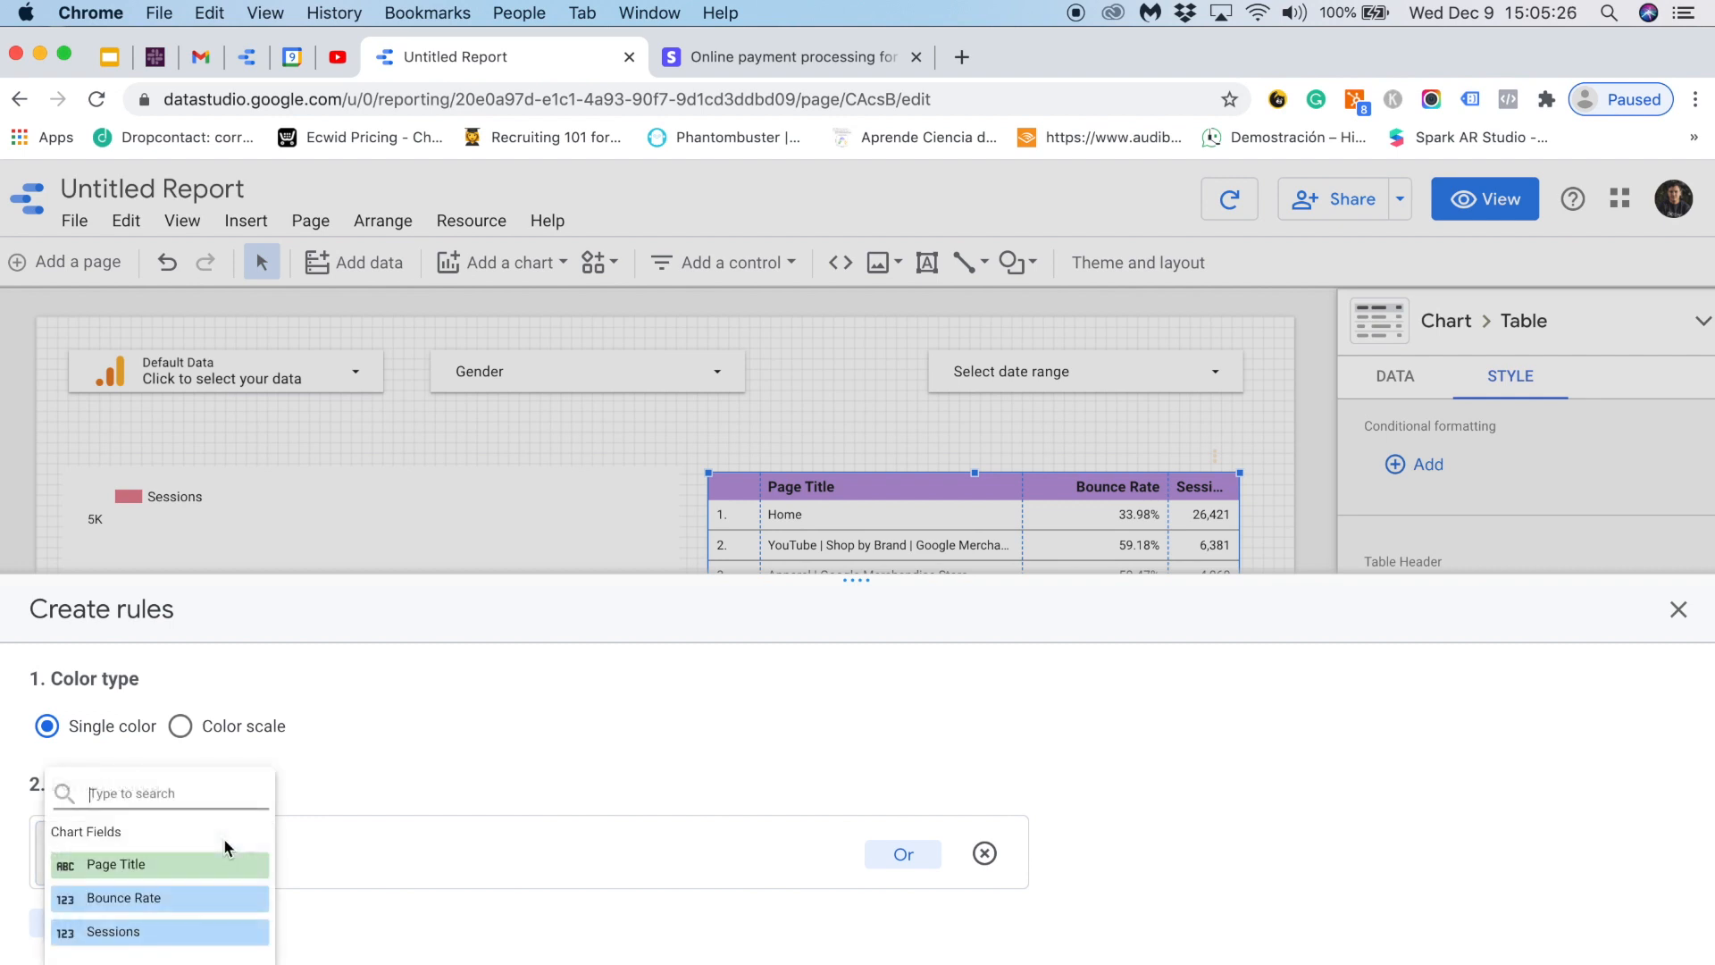
{"action": "left_click", "coordinate": [196, 900]}
{"action": "left_click", "coordinate": [399, 863]}
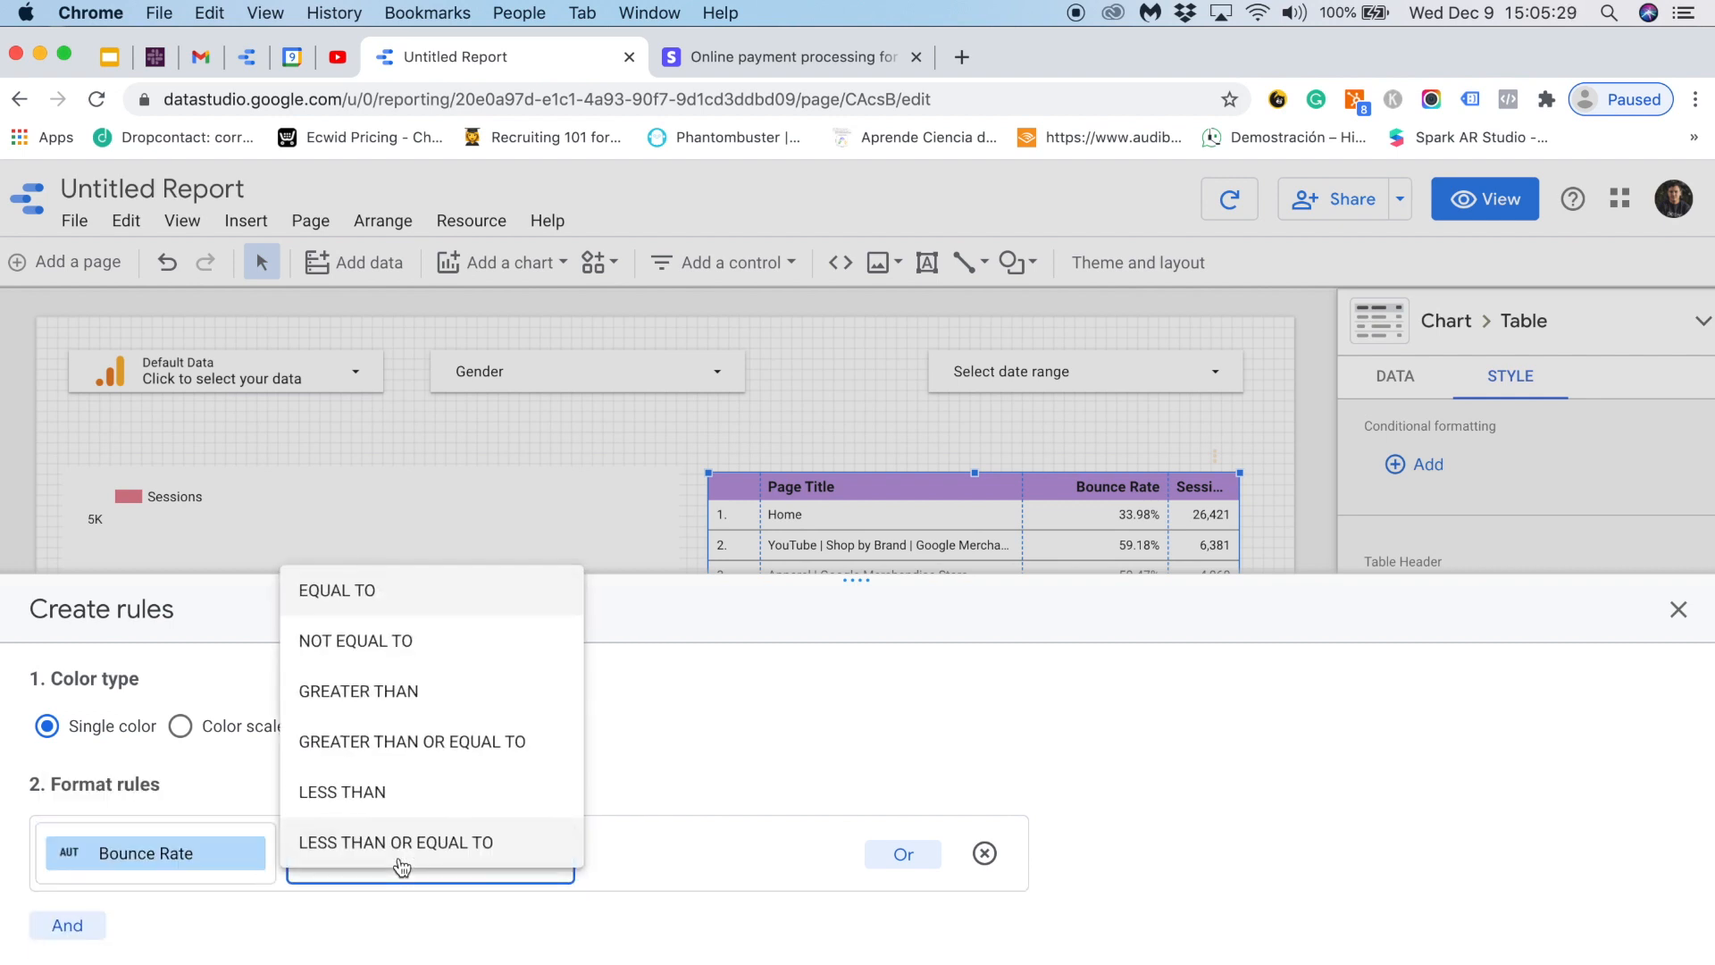
{"action": "left_click", "coordinate": [441, 701]}
{"action": "left_click", "coordinate": [673, 845]}
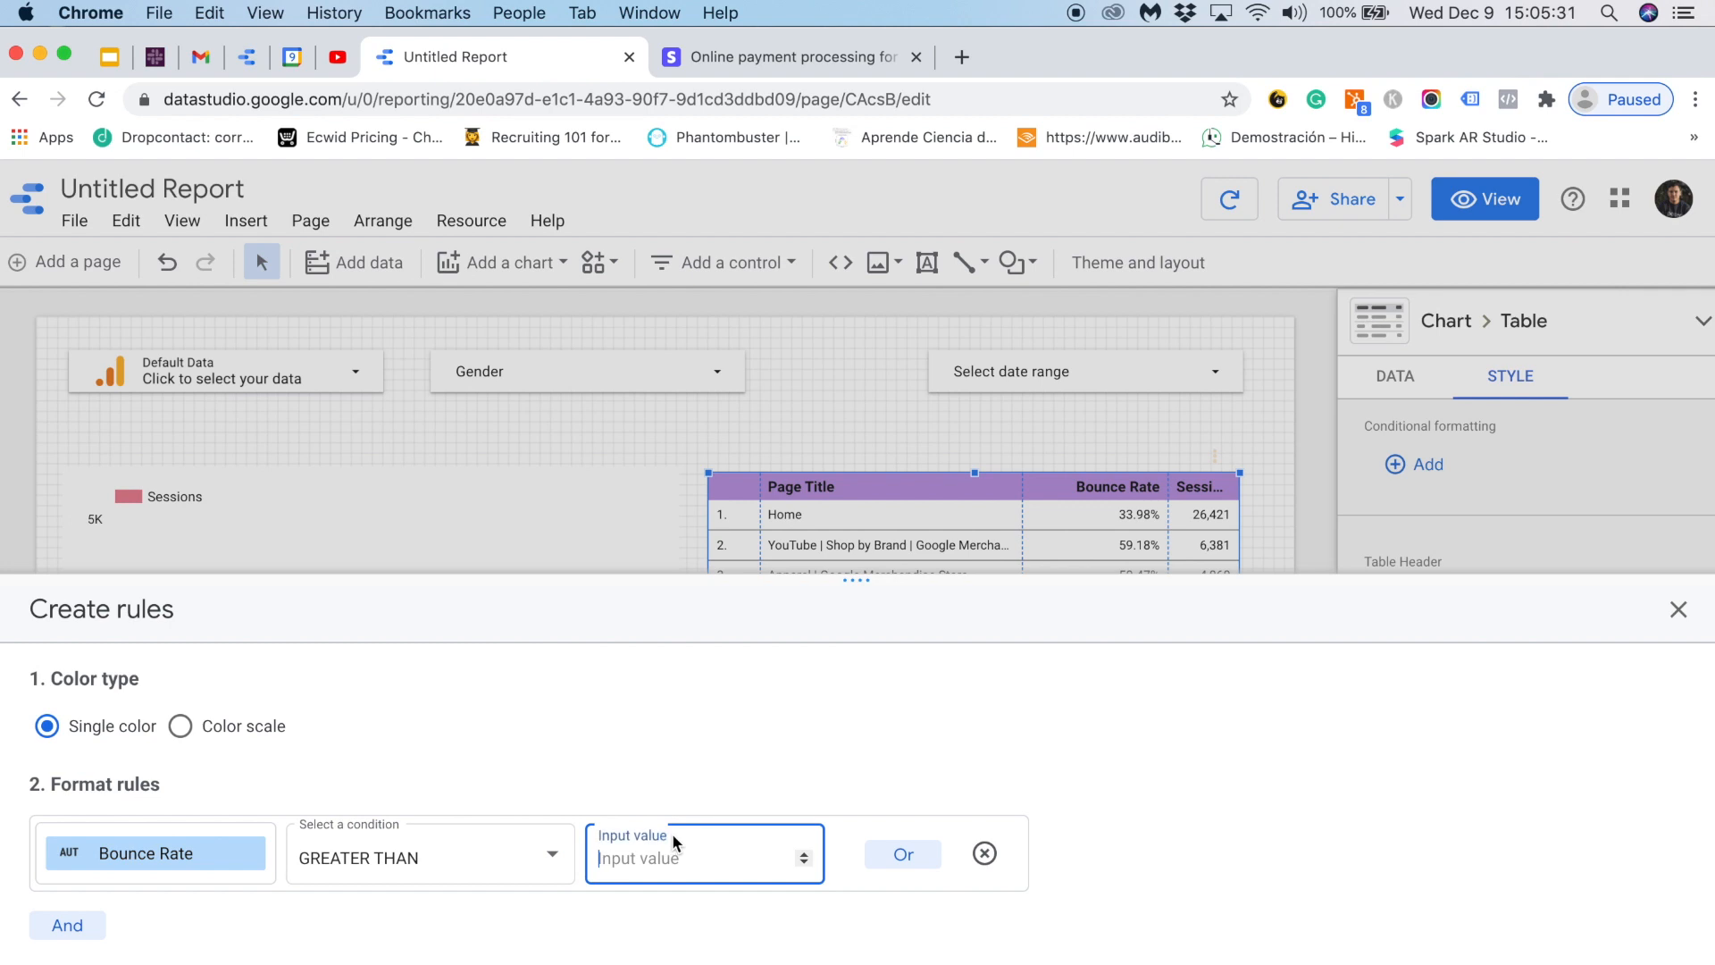
{"action": "type", "text": "0.6"}
- Give the entire row a pink background in the Bounce Rate formatting rule and save it
{"action": "scroll", "coordinate": [526, 894], "scroll_direction": "down", "scroll_amount": 2}
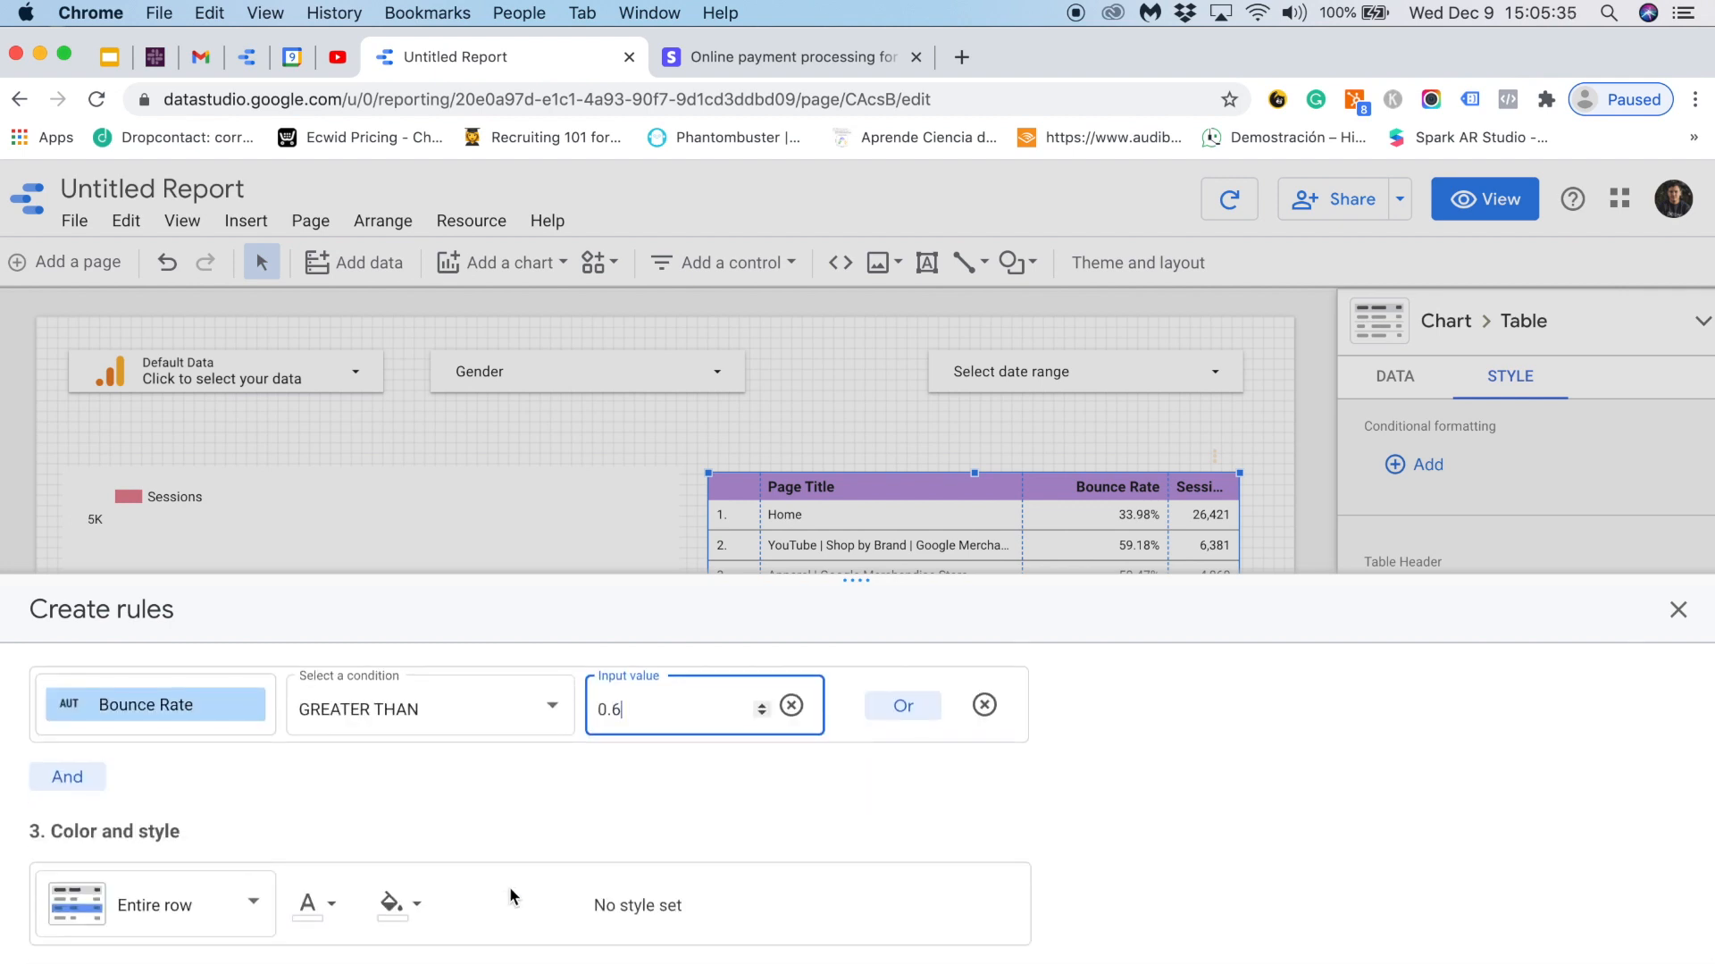
{"action": "left_click", "coordinate": [391, 918]}
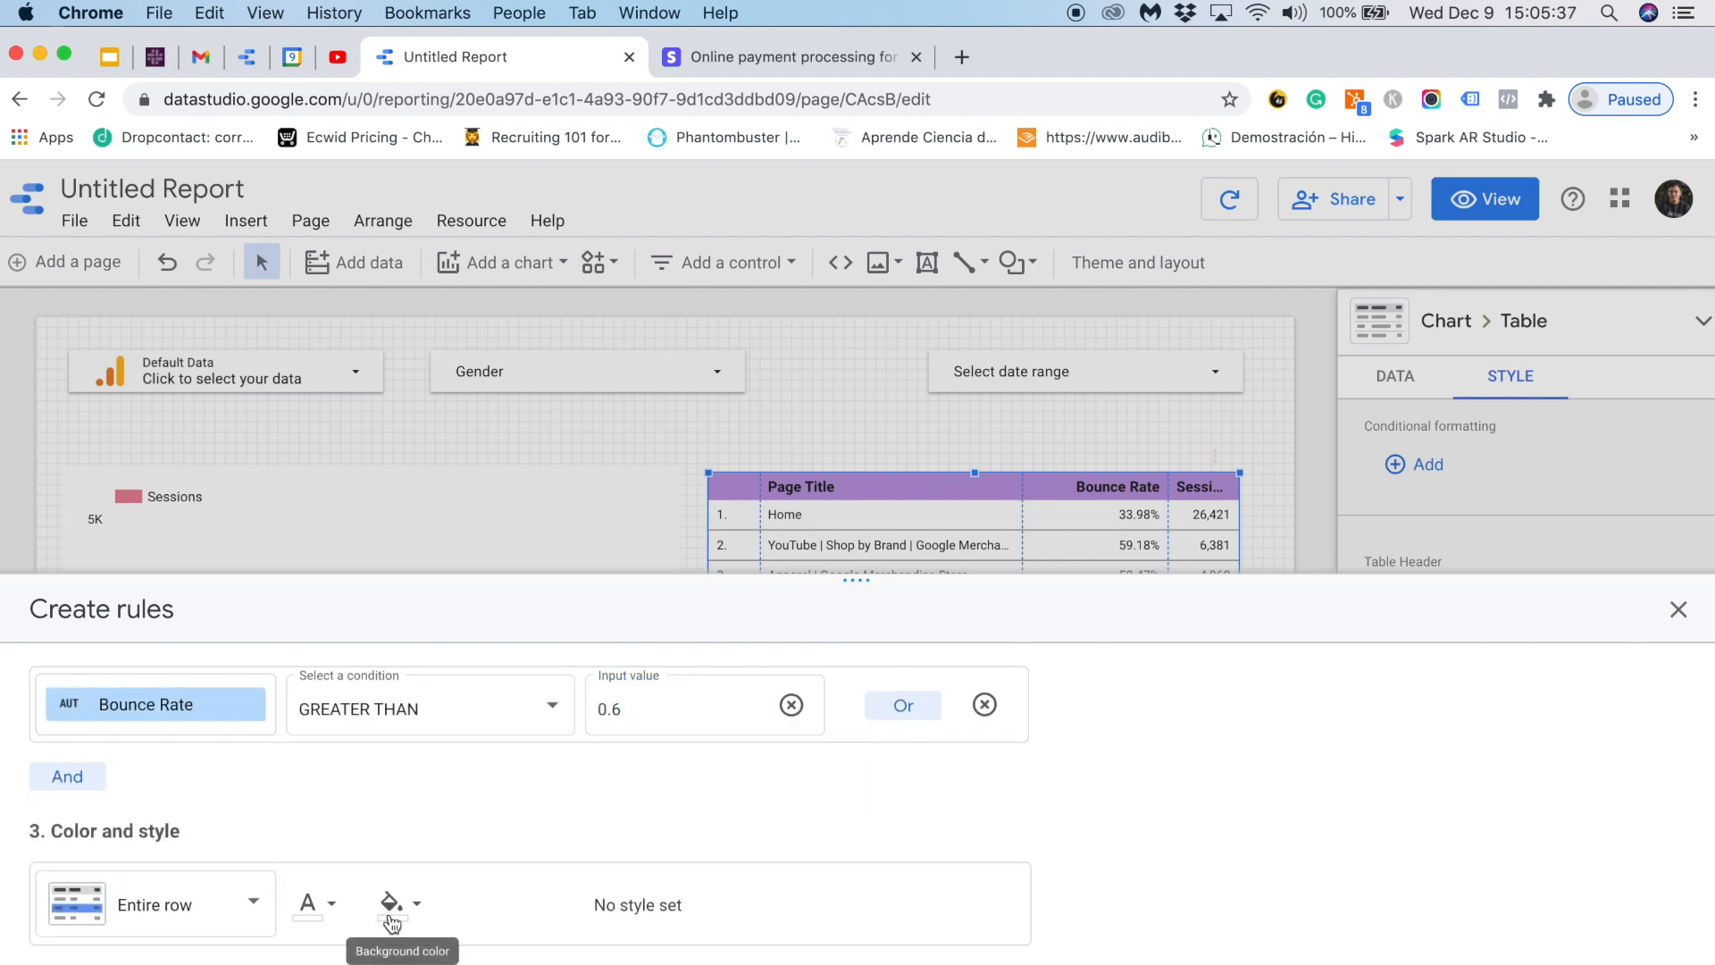
{"action": "left_click", "coordinate": [390, 917]}
{"action": "left_click", "coordinate": [659, 946]}
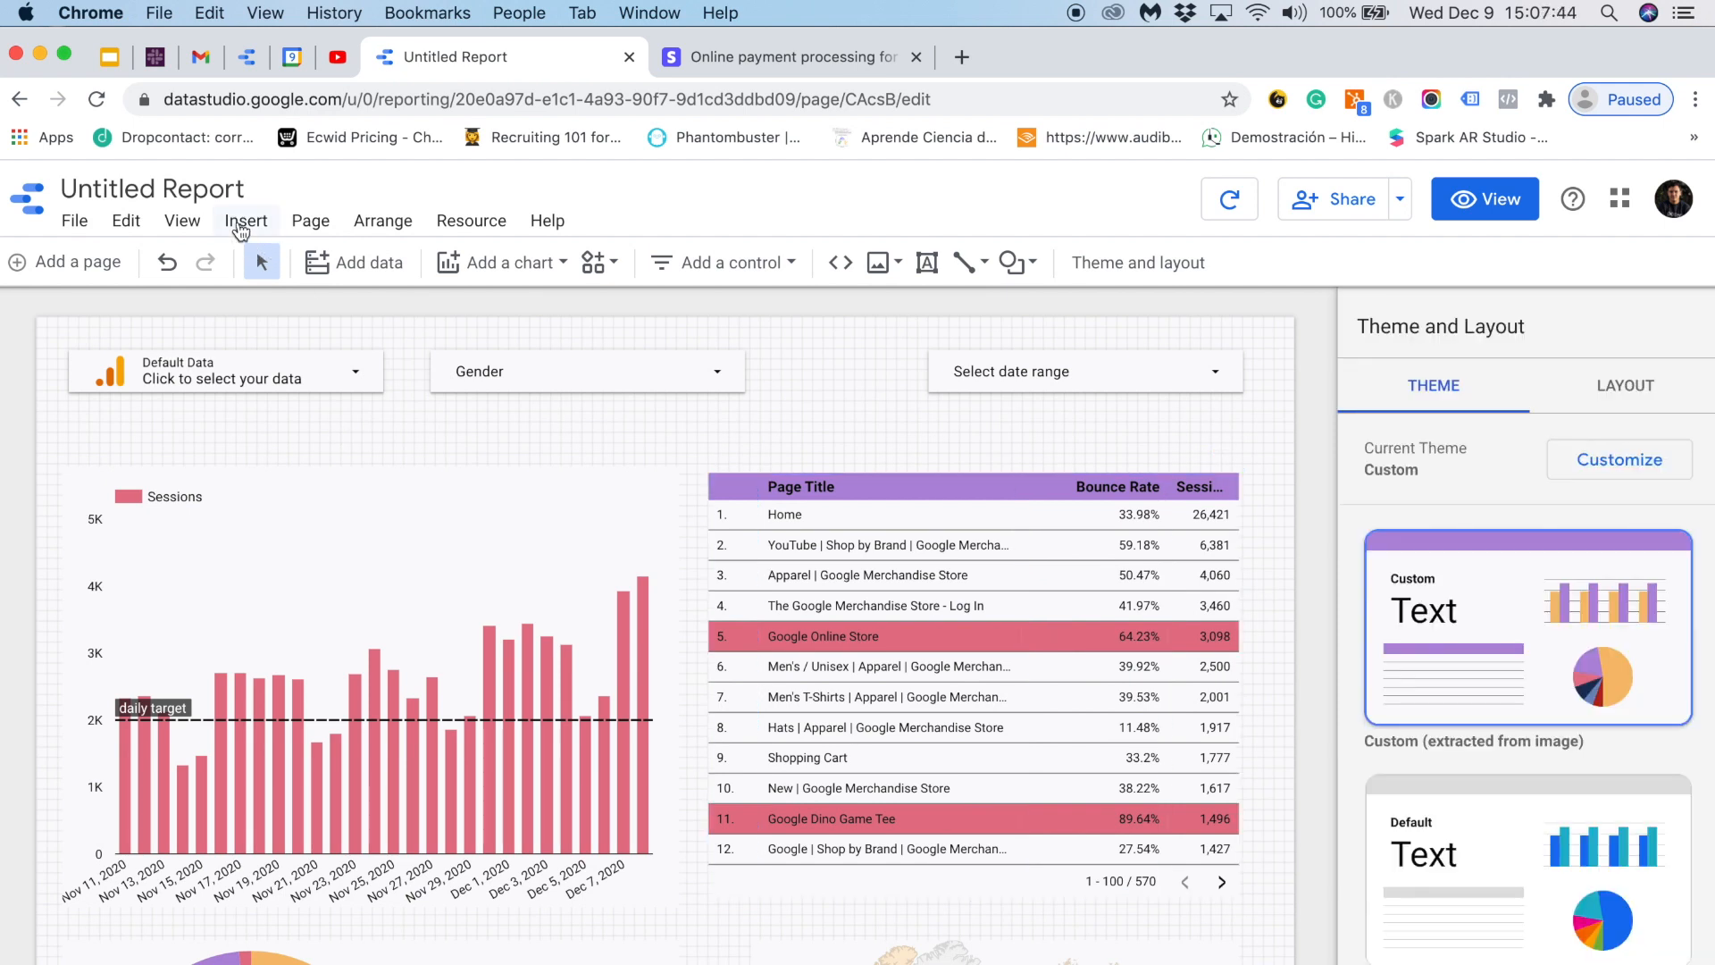
- Draw a full-width purple rectangle over the control row at the top of the page and send it behind the controls
{"action": "left_click", "coordinate": [242, 223]}
{"action": "scroll", "coordinate": [300, 795], "scroll_direction": "down", "scroll_amount": 5}
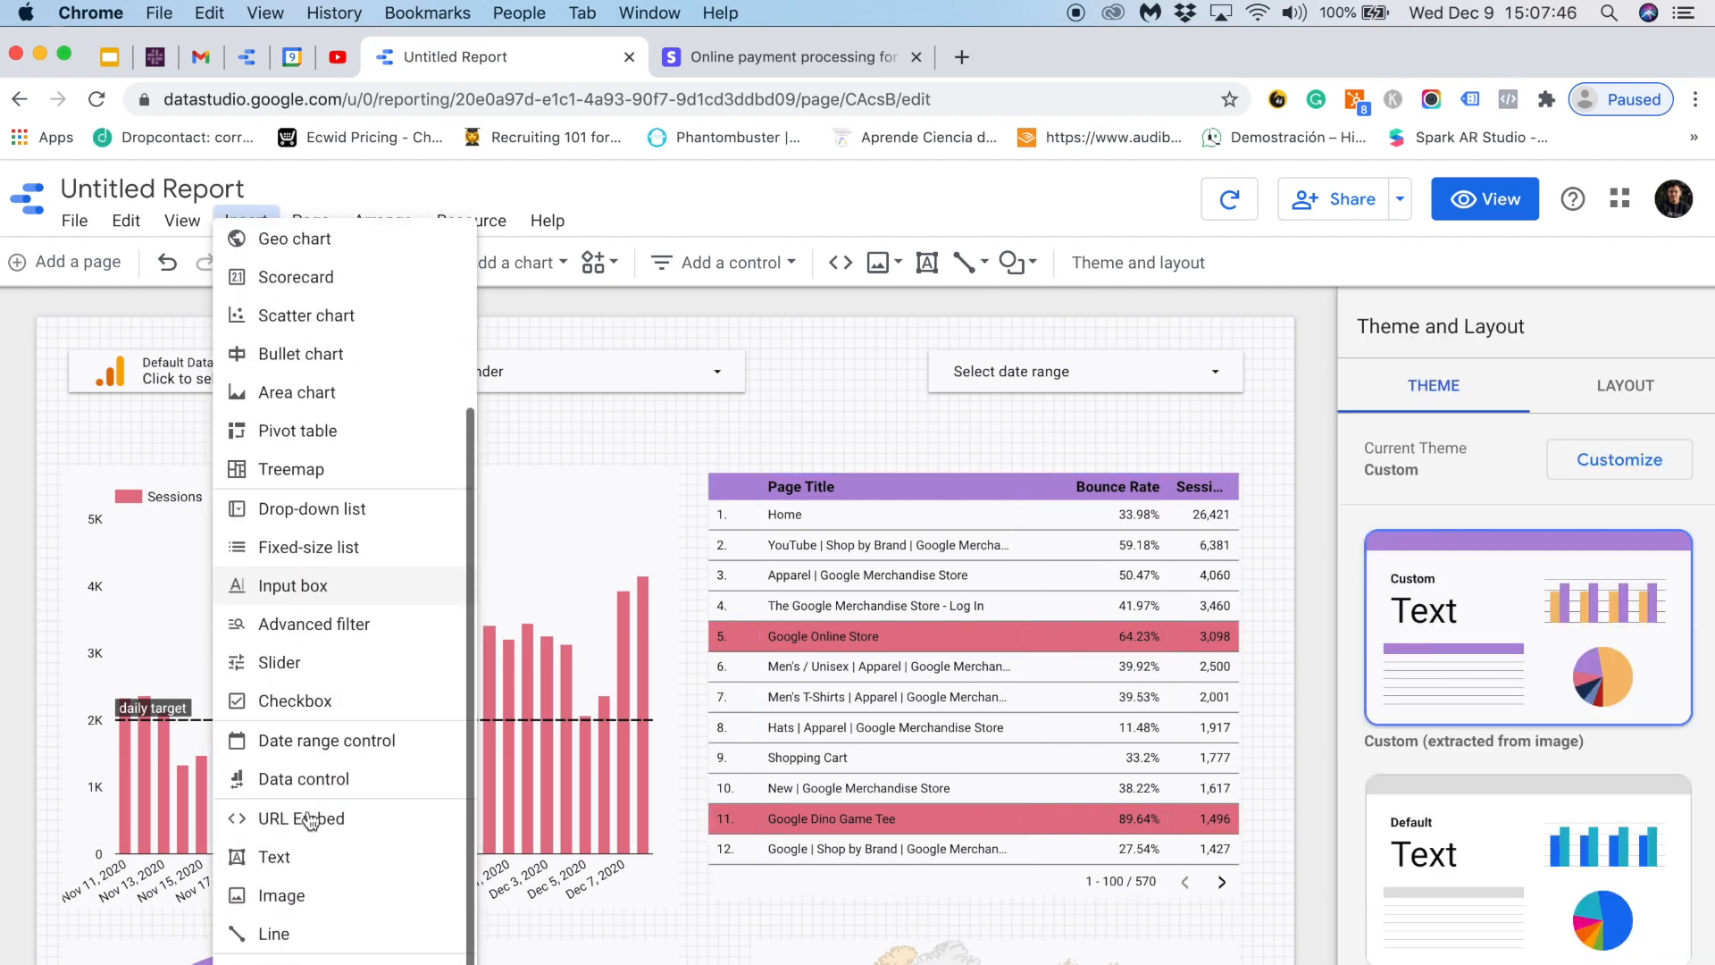
{"action": "left_click", "coordinate": [308, 934]}
{"action": "left_click_drag", "start_coordinate": [32, 315], "coordinate": [1289, 421]}
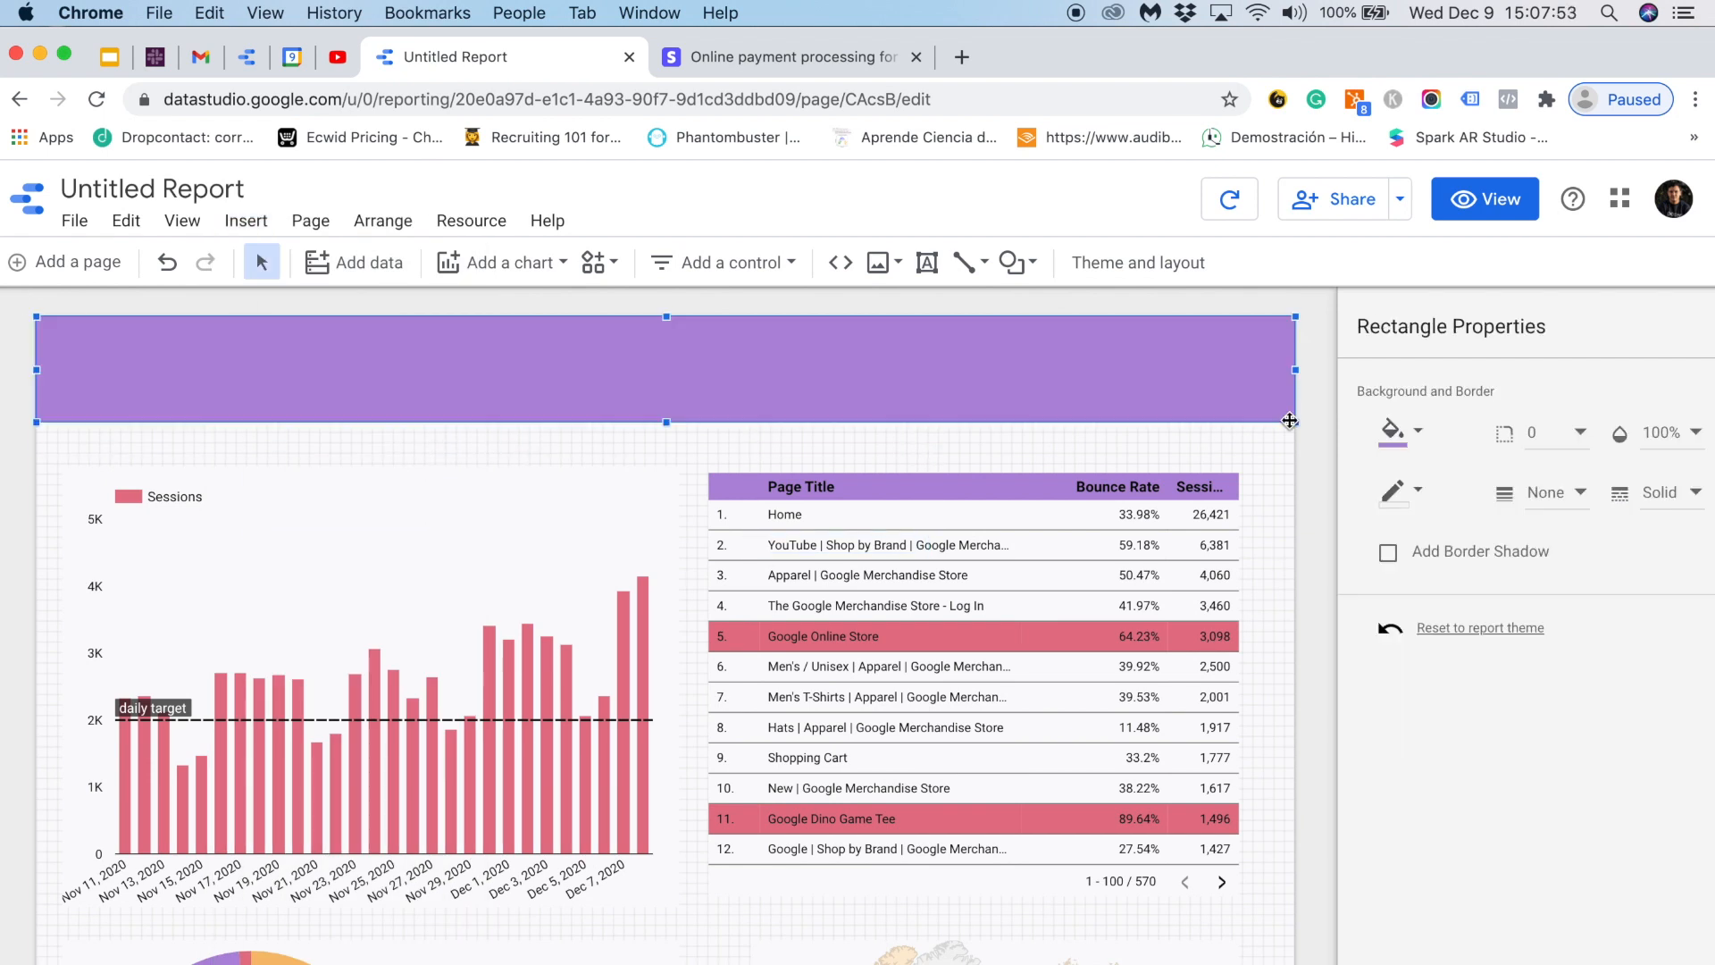
{"action": "right_click", "coordinate": [925, 382]}
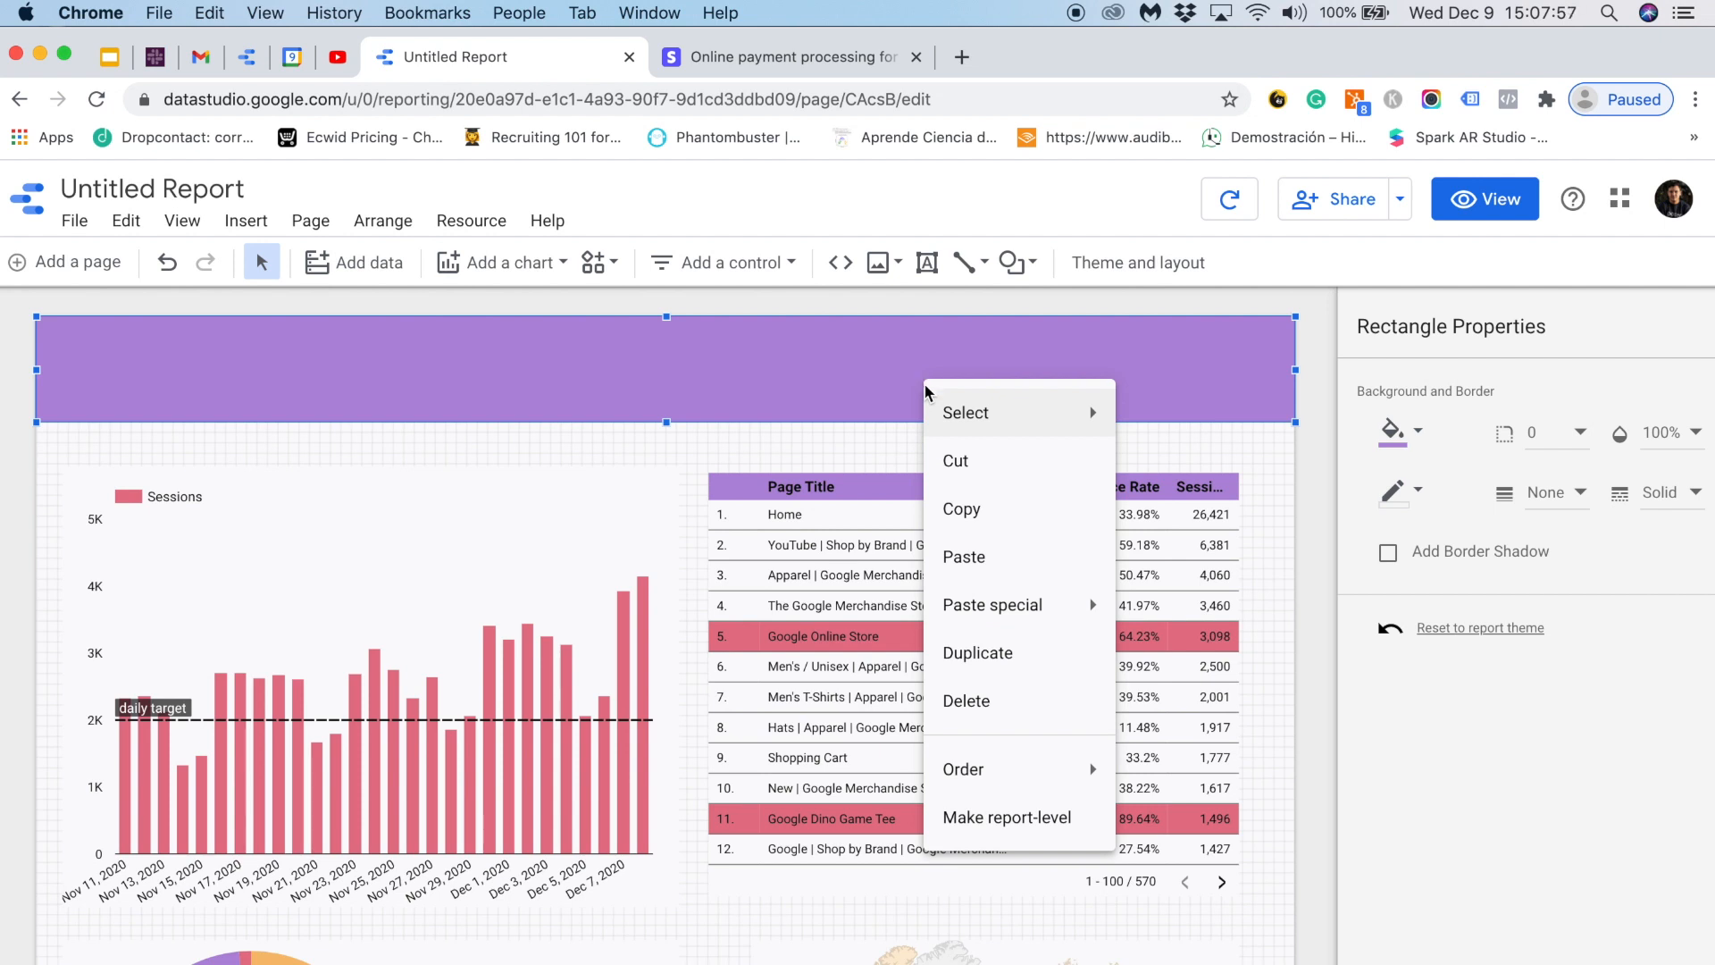
{"action": "mouse_move", "coordinate": [1024, 779]}
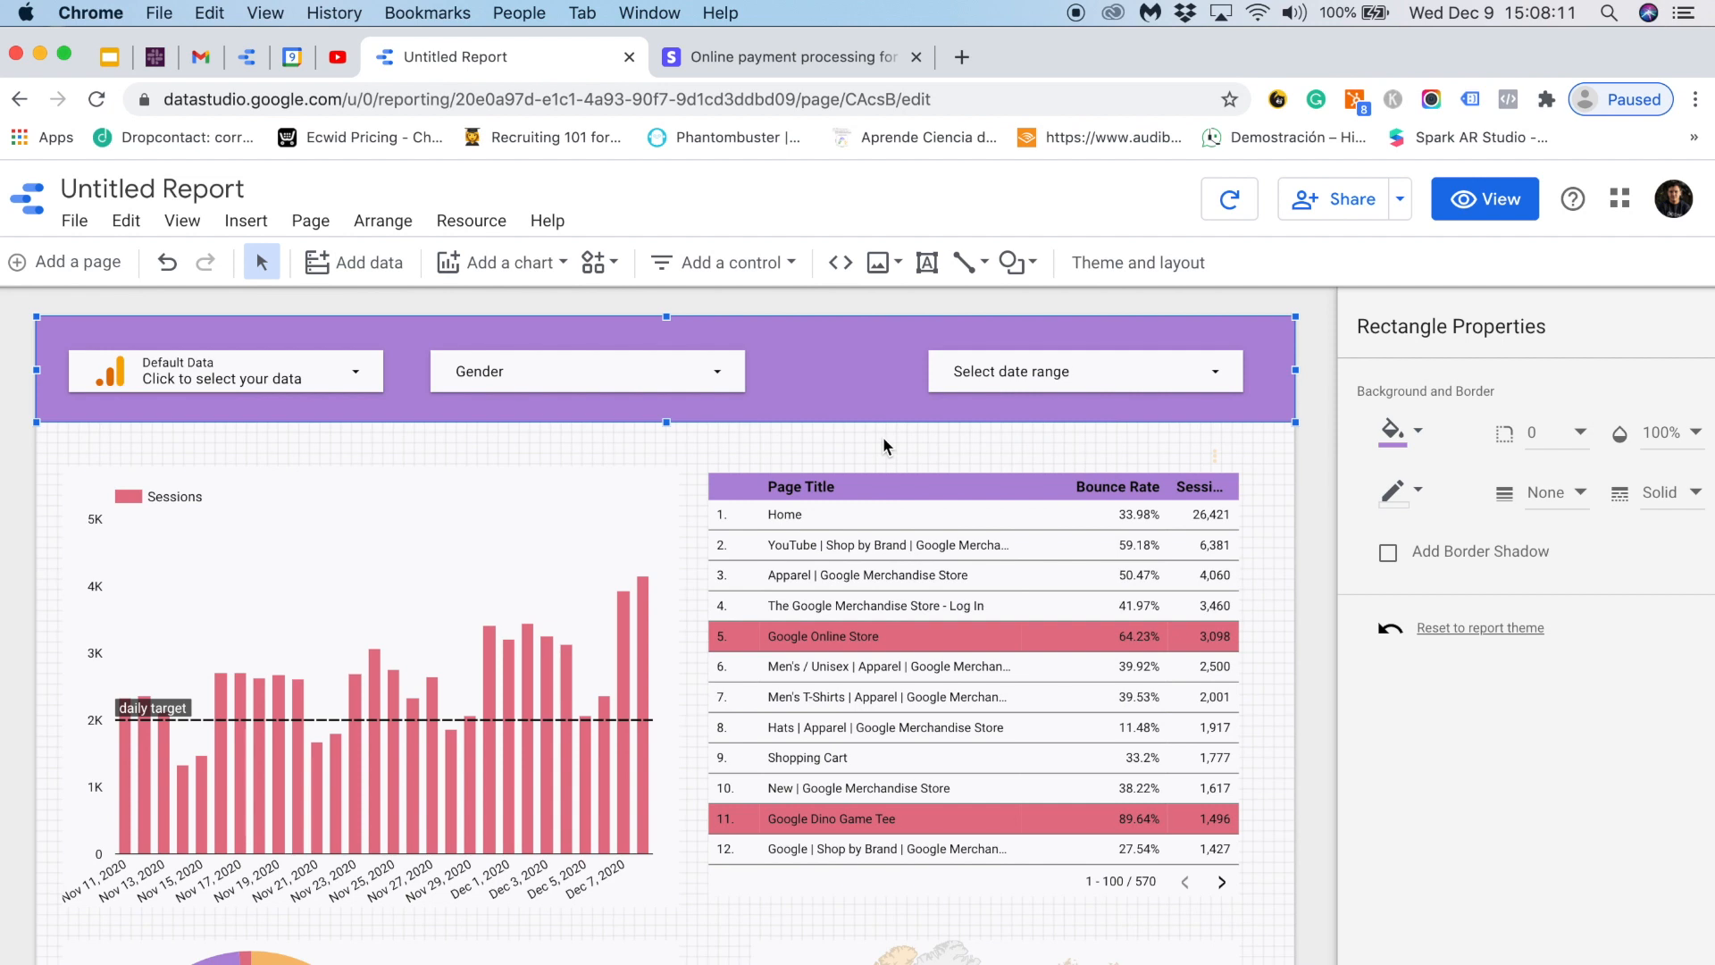
- Insert the logo image ppooor.png in the header band in place of the data control and make its background transparent
{"action": "left_click", "coordinate": [243, 220]}
{"action": "scroll", "coordinate": [327, 834], "scroll_direction": "down", "scroll_amount": 1}
{"action": "scroll", "coordinate": [327, 833], "scroll_direction": "down", "scroll_amount": 2}
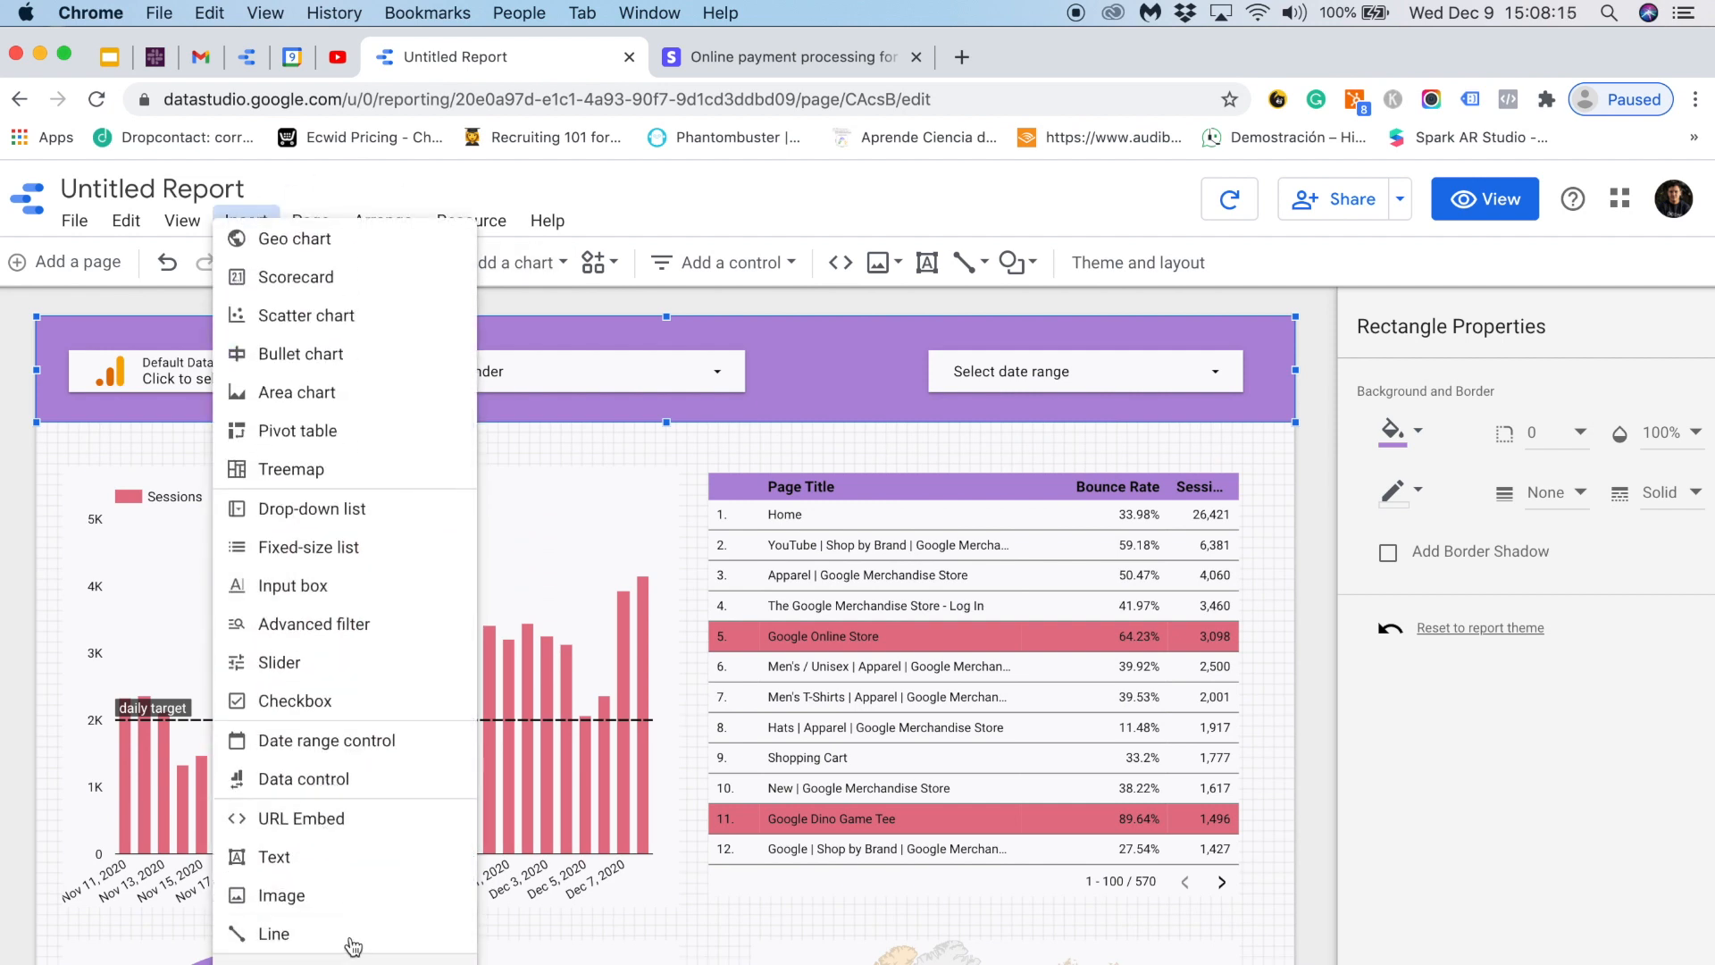
{"action": "left_click", "coordinate": [329, 911]}
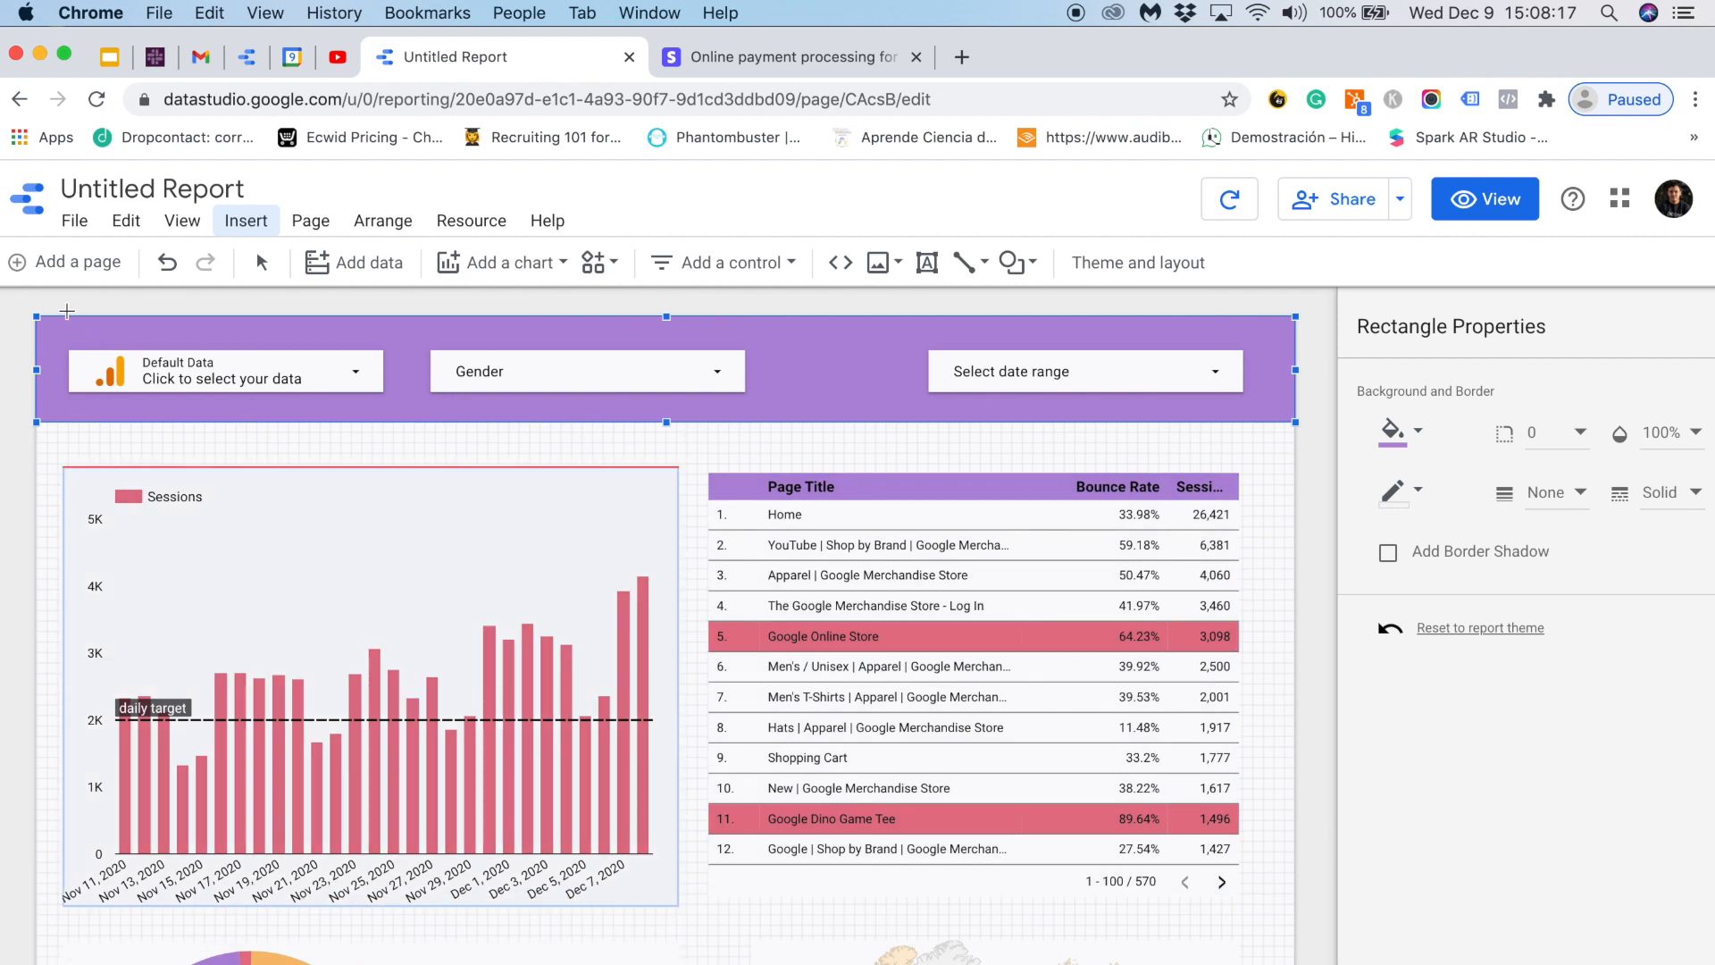
{"action": "left_click_drag", "start_coordinate": [53, 331], "coordinate": [244, 414]}
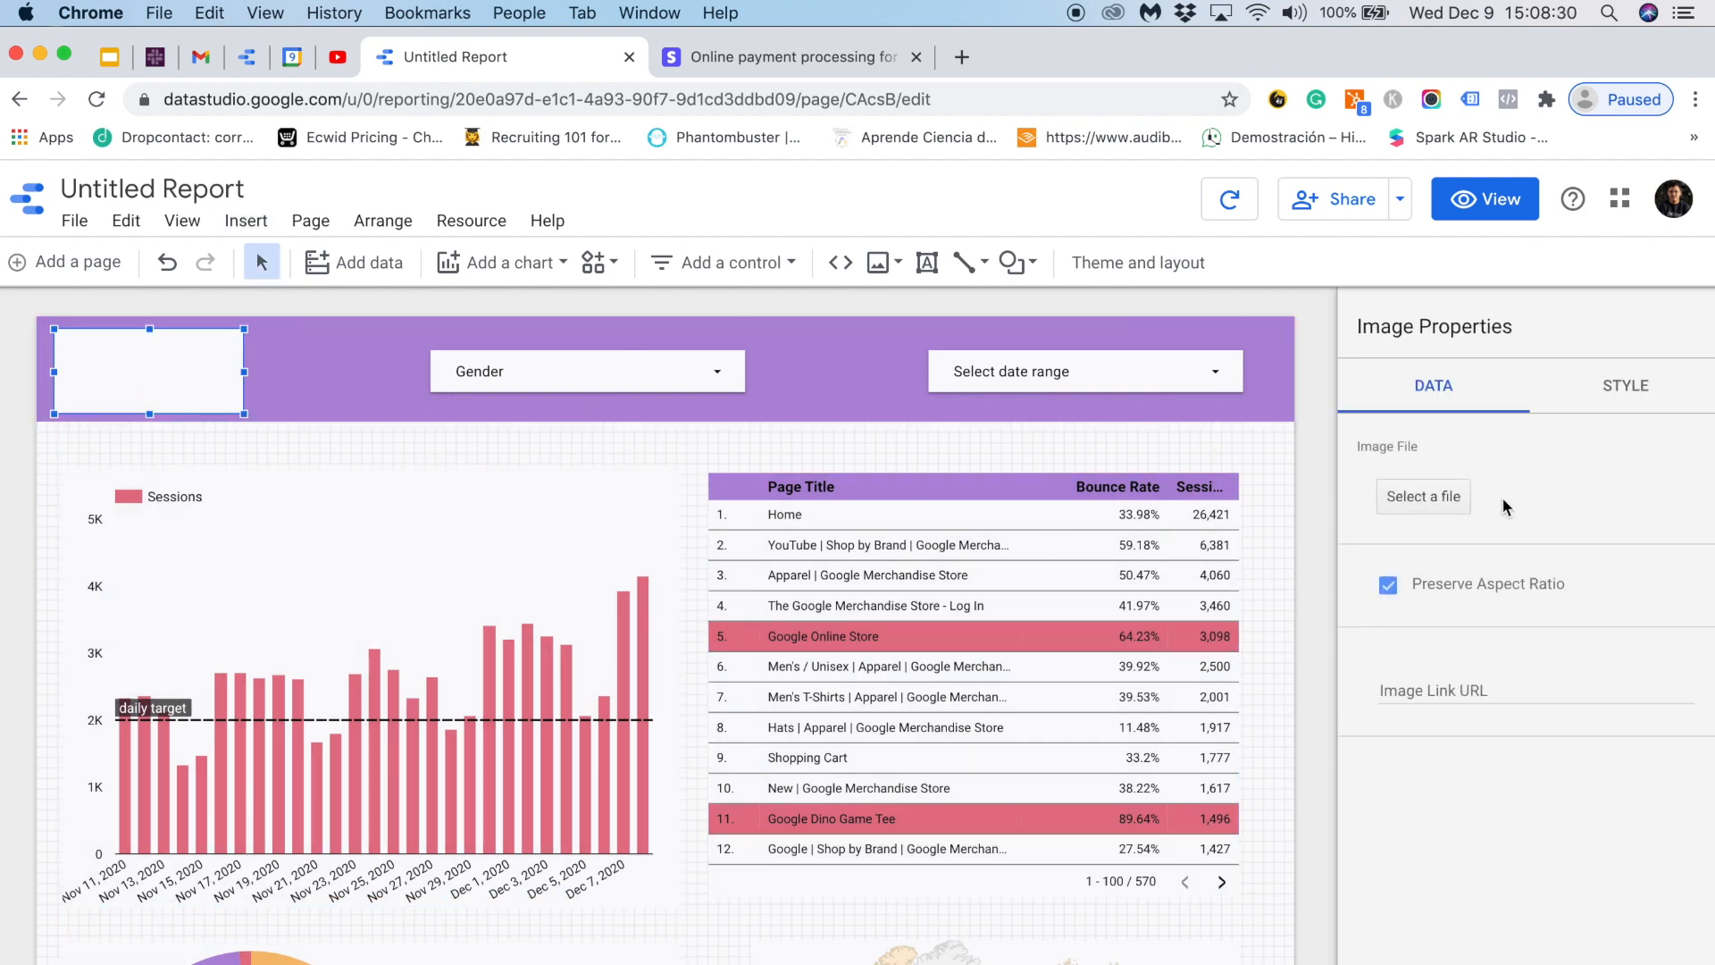
{"action": "left_click", "coordinate": [1426, 503]}
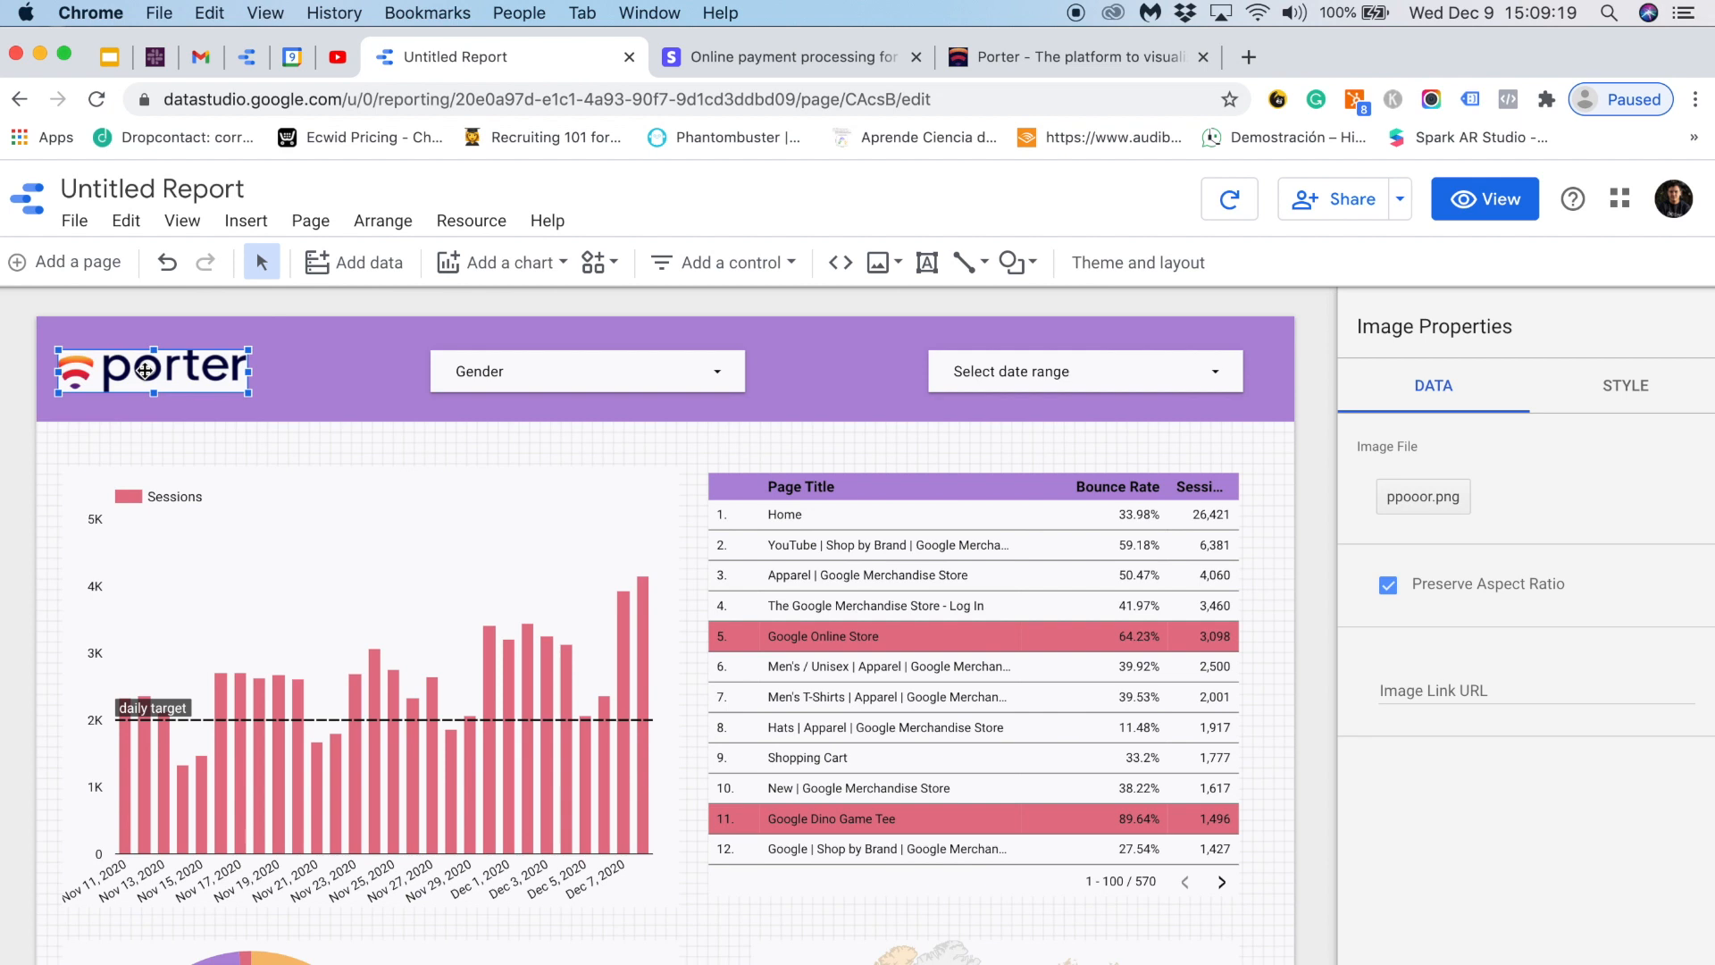
{"action": "left_click", "coordinate": [1626, 383]}
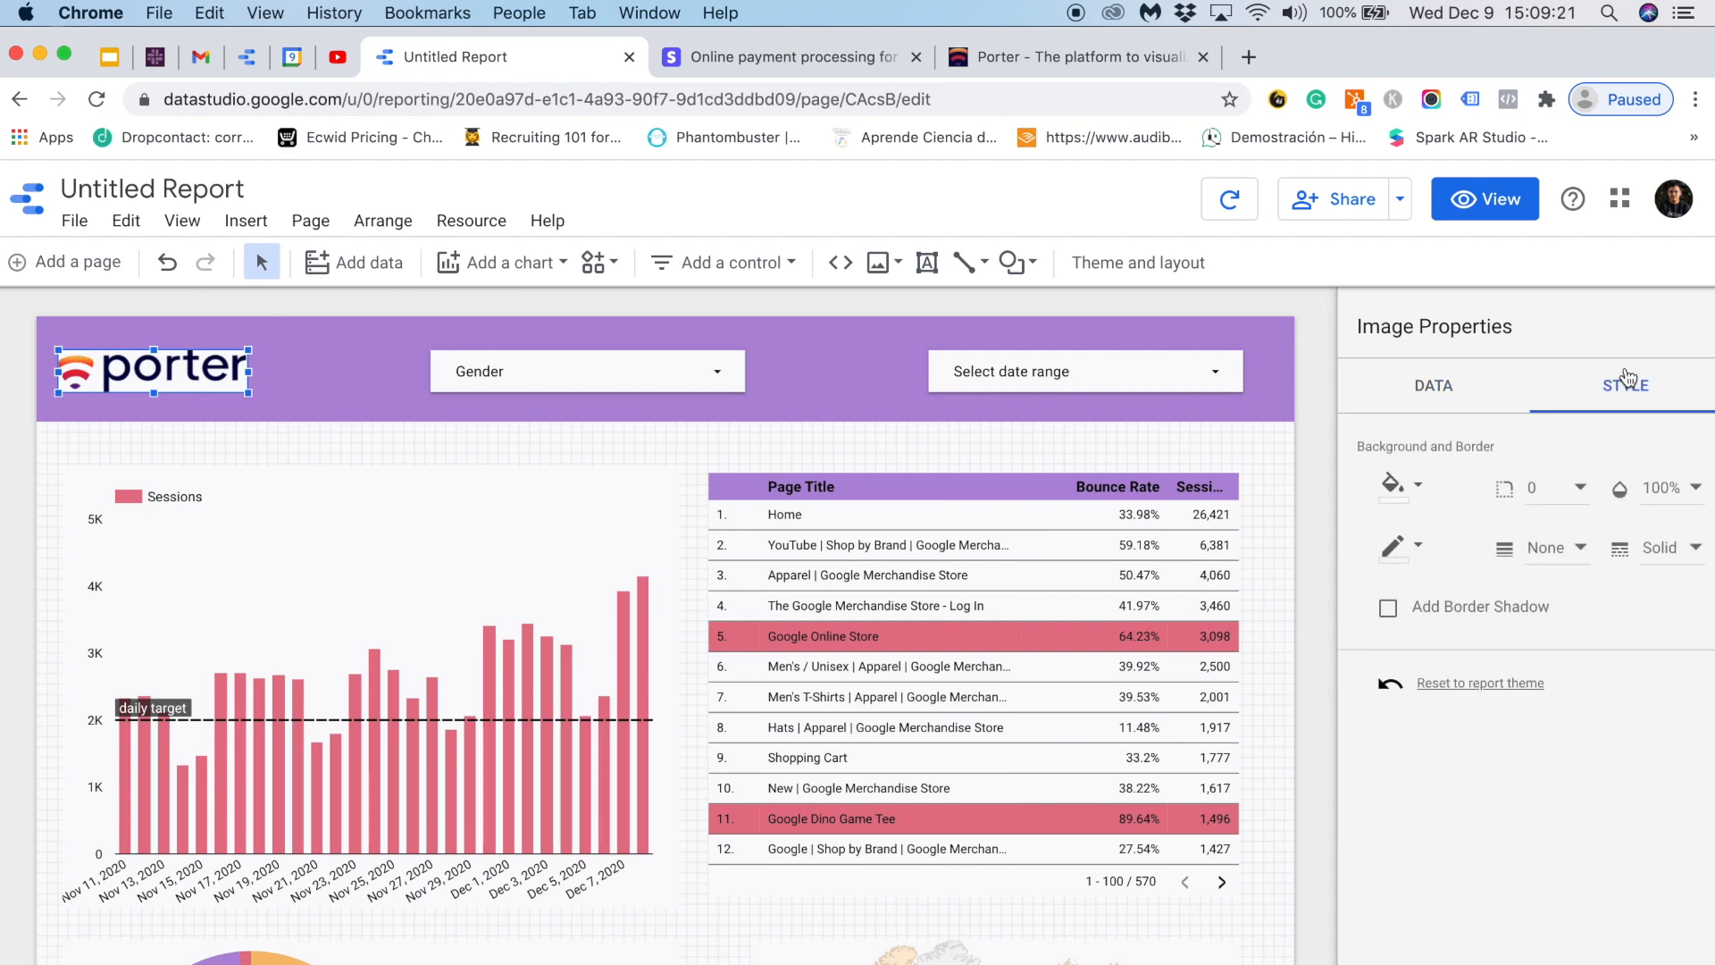
{"action": "left_click", "coordinate": [1398, 485]}
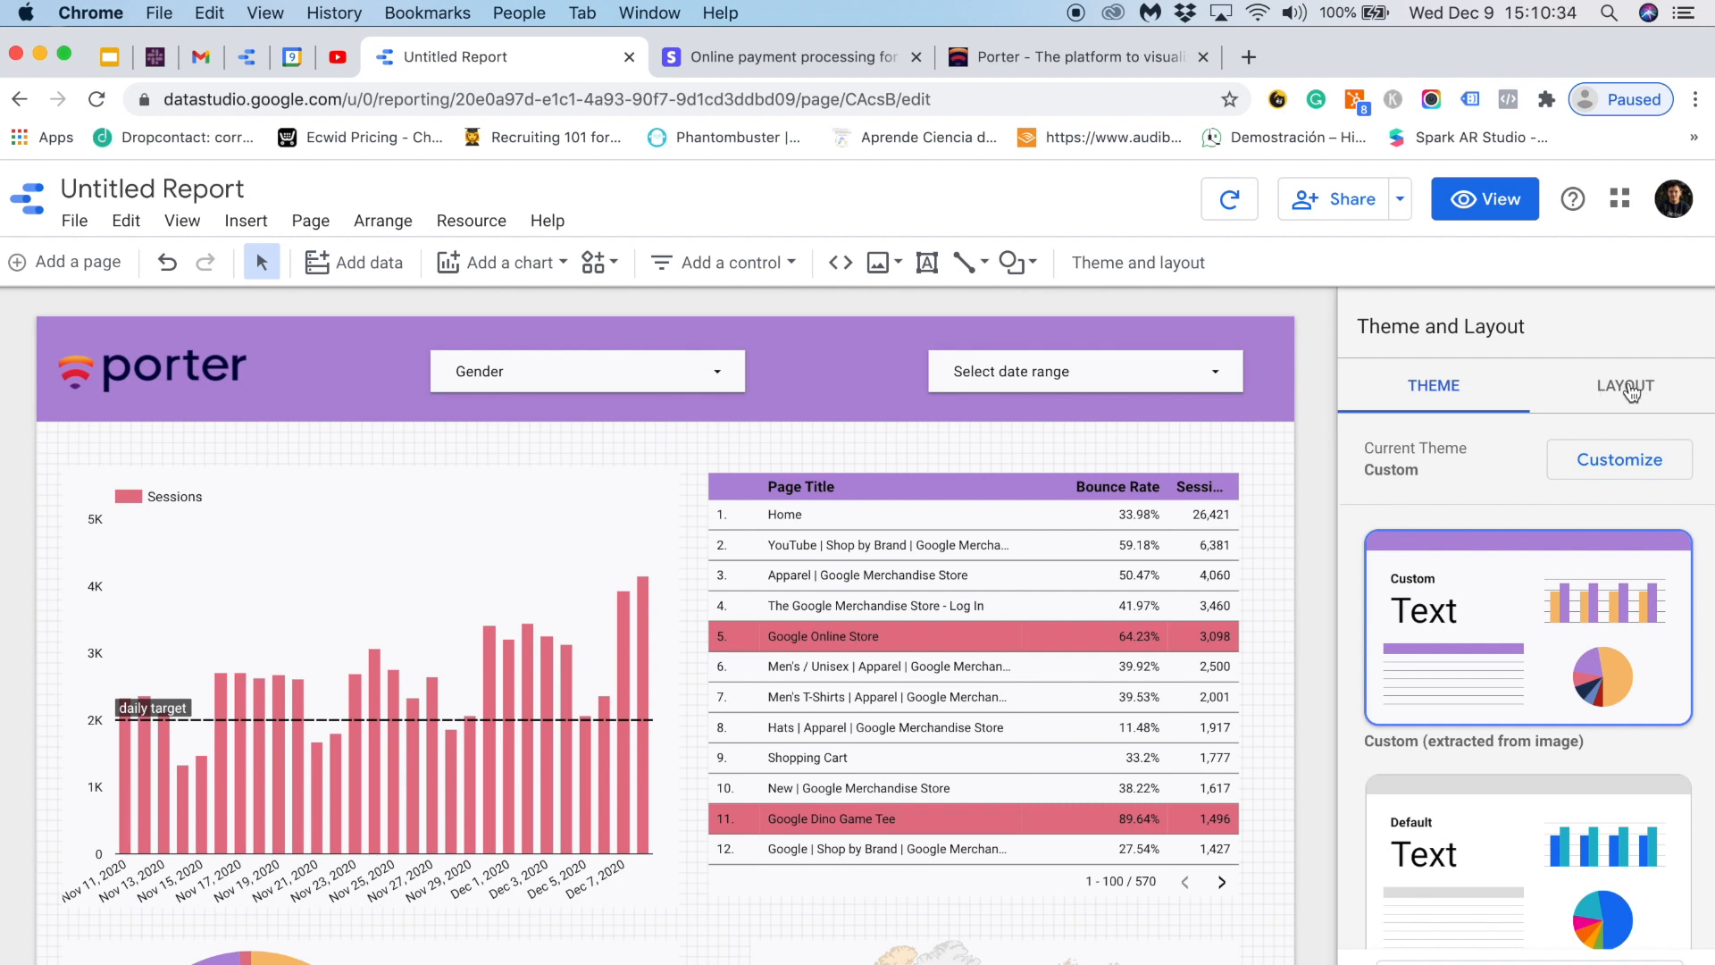
- Add a second page and make page 1's header band, logo, Gender control and date range control report-level
{"action": "left_click", "coordinate": [1627, 388]}
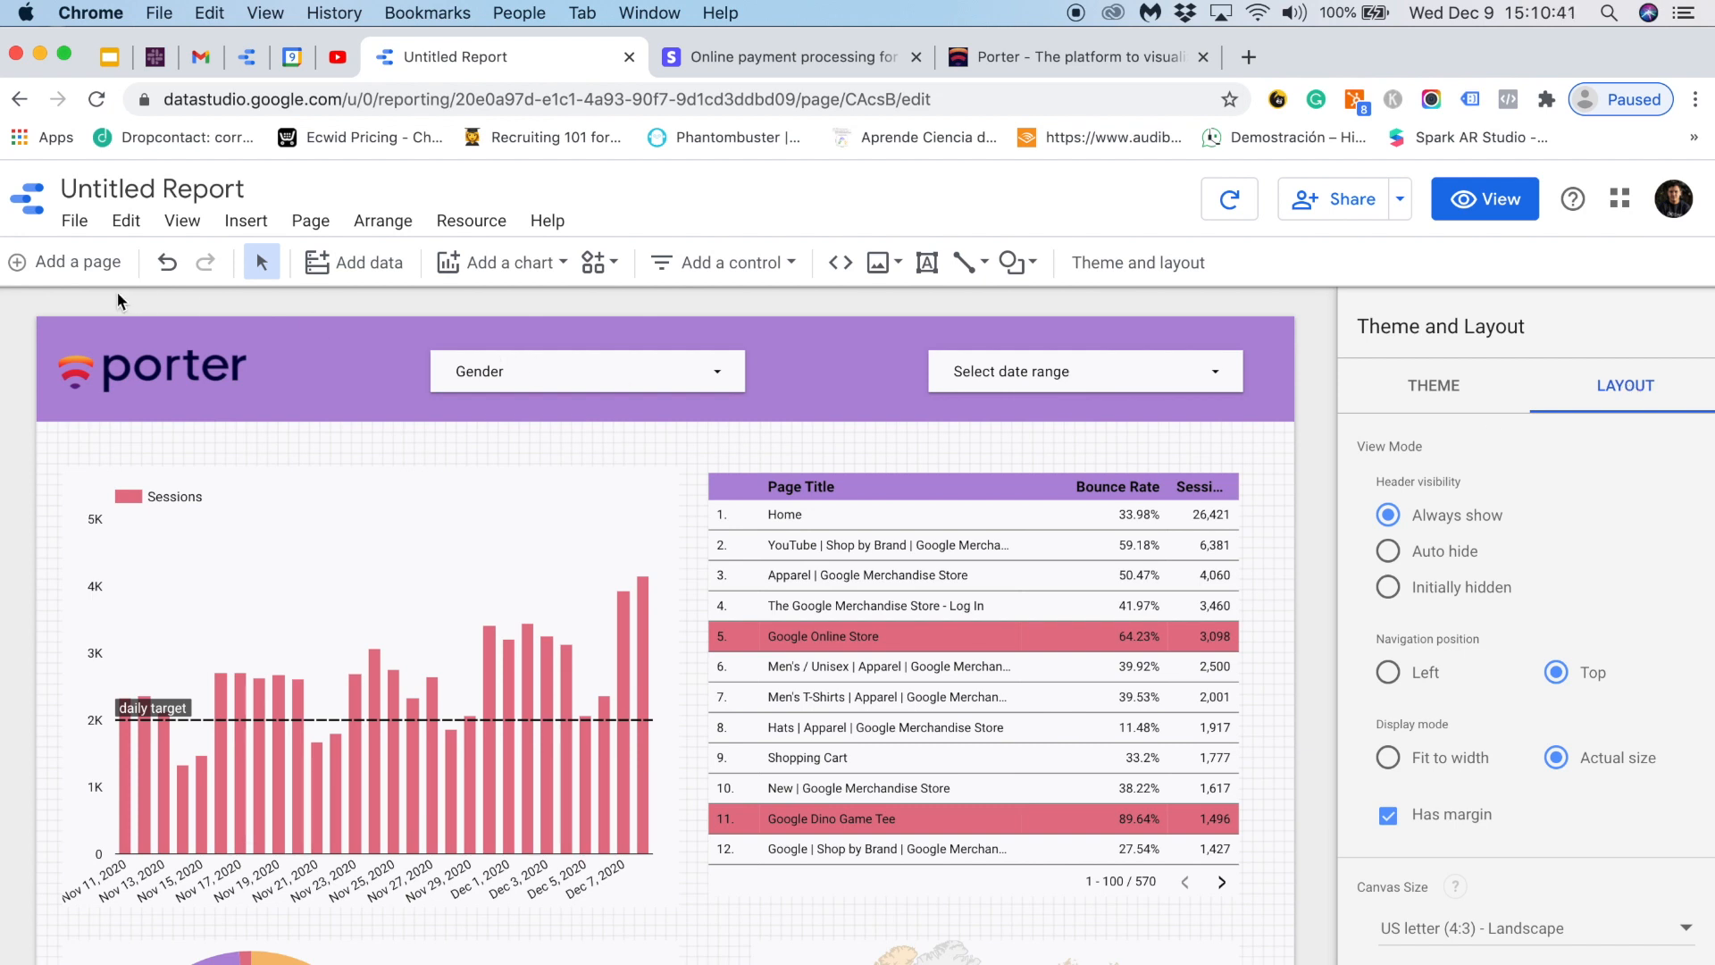
{"action": "left_click", "coordinate": [27, 262]}
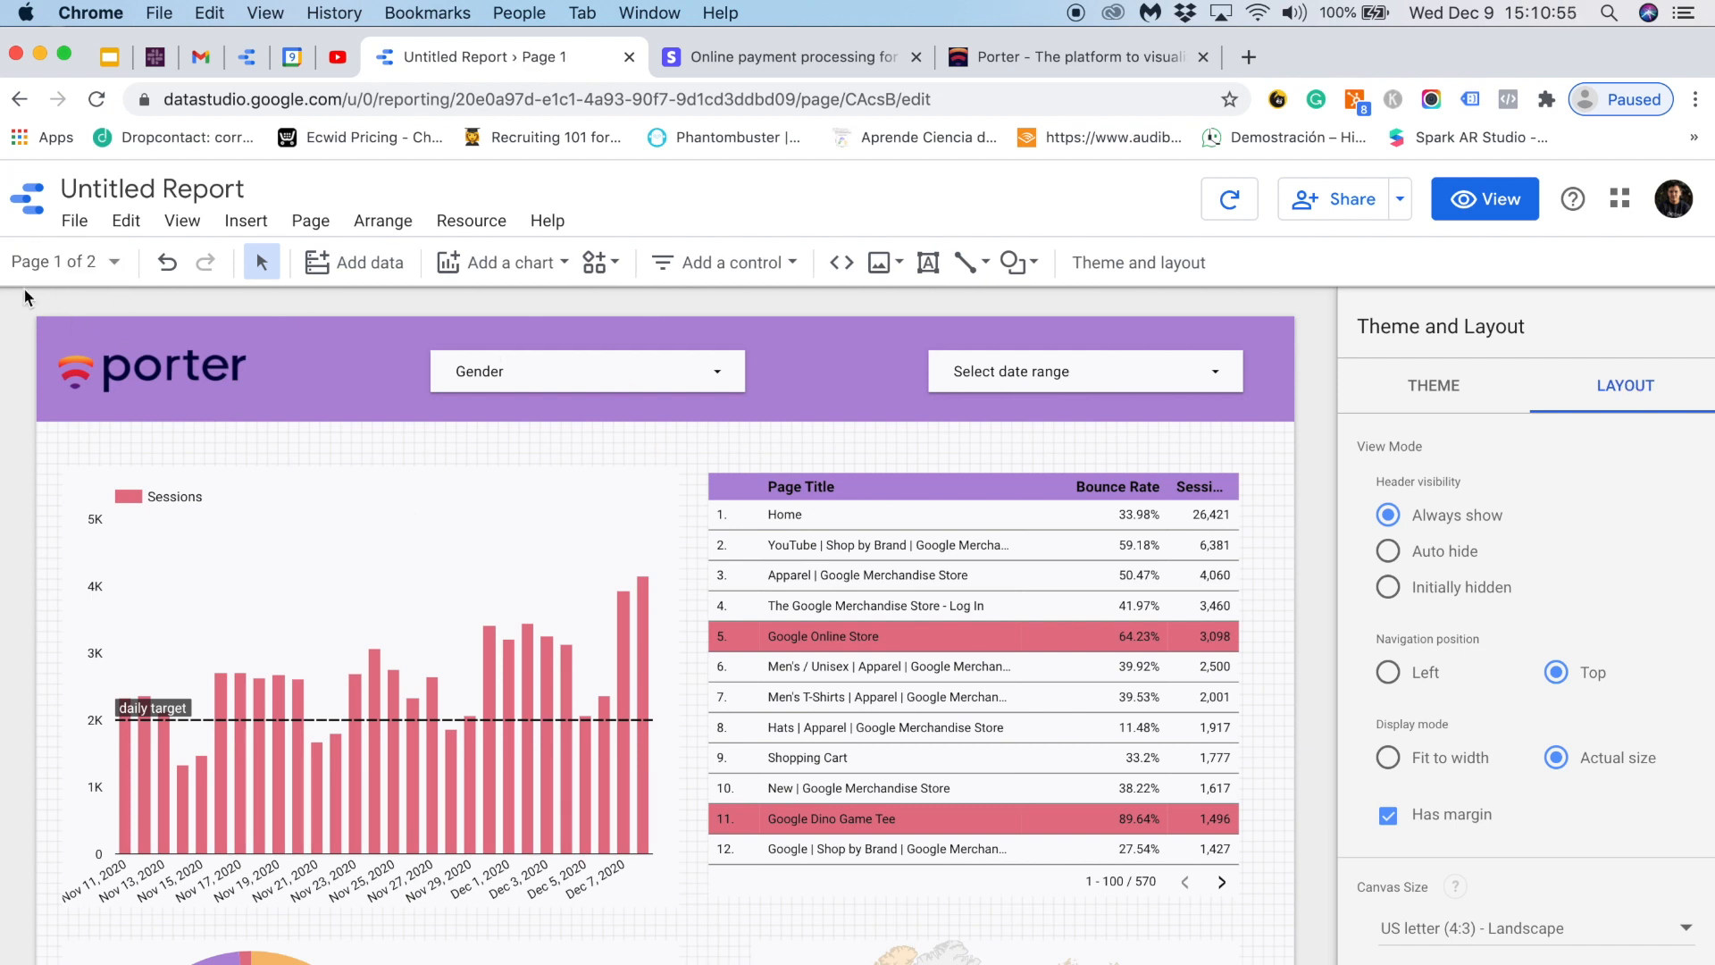
{"action": "left_click_drag", "start_coordinate": [16, 297], "coordinate": [1291, 368]}
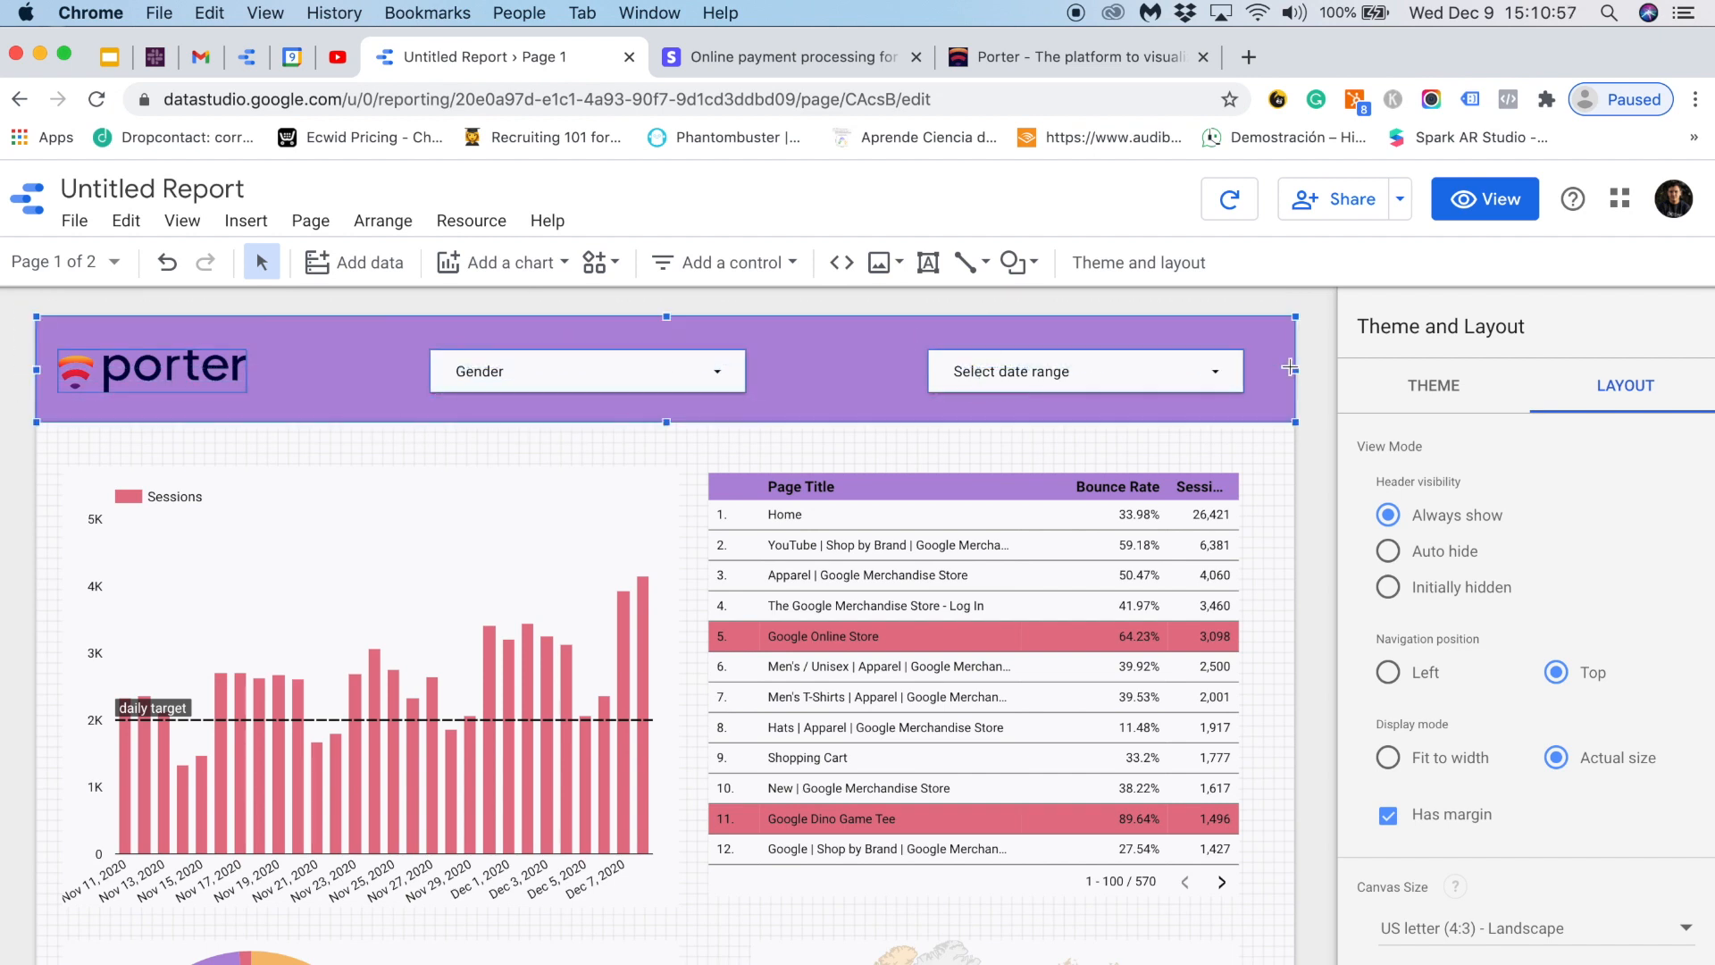
{"action": "right_click", "coordinate": [1073, 345]}
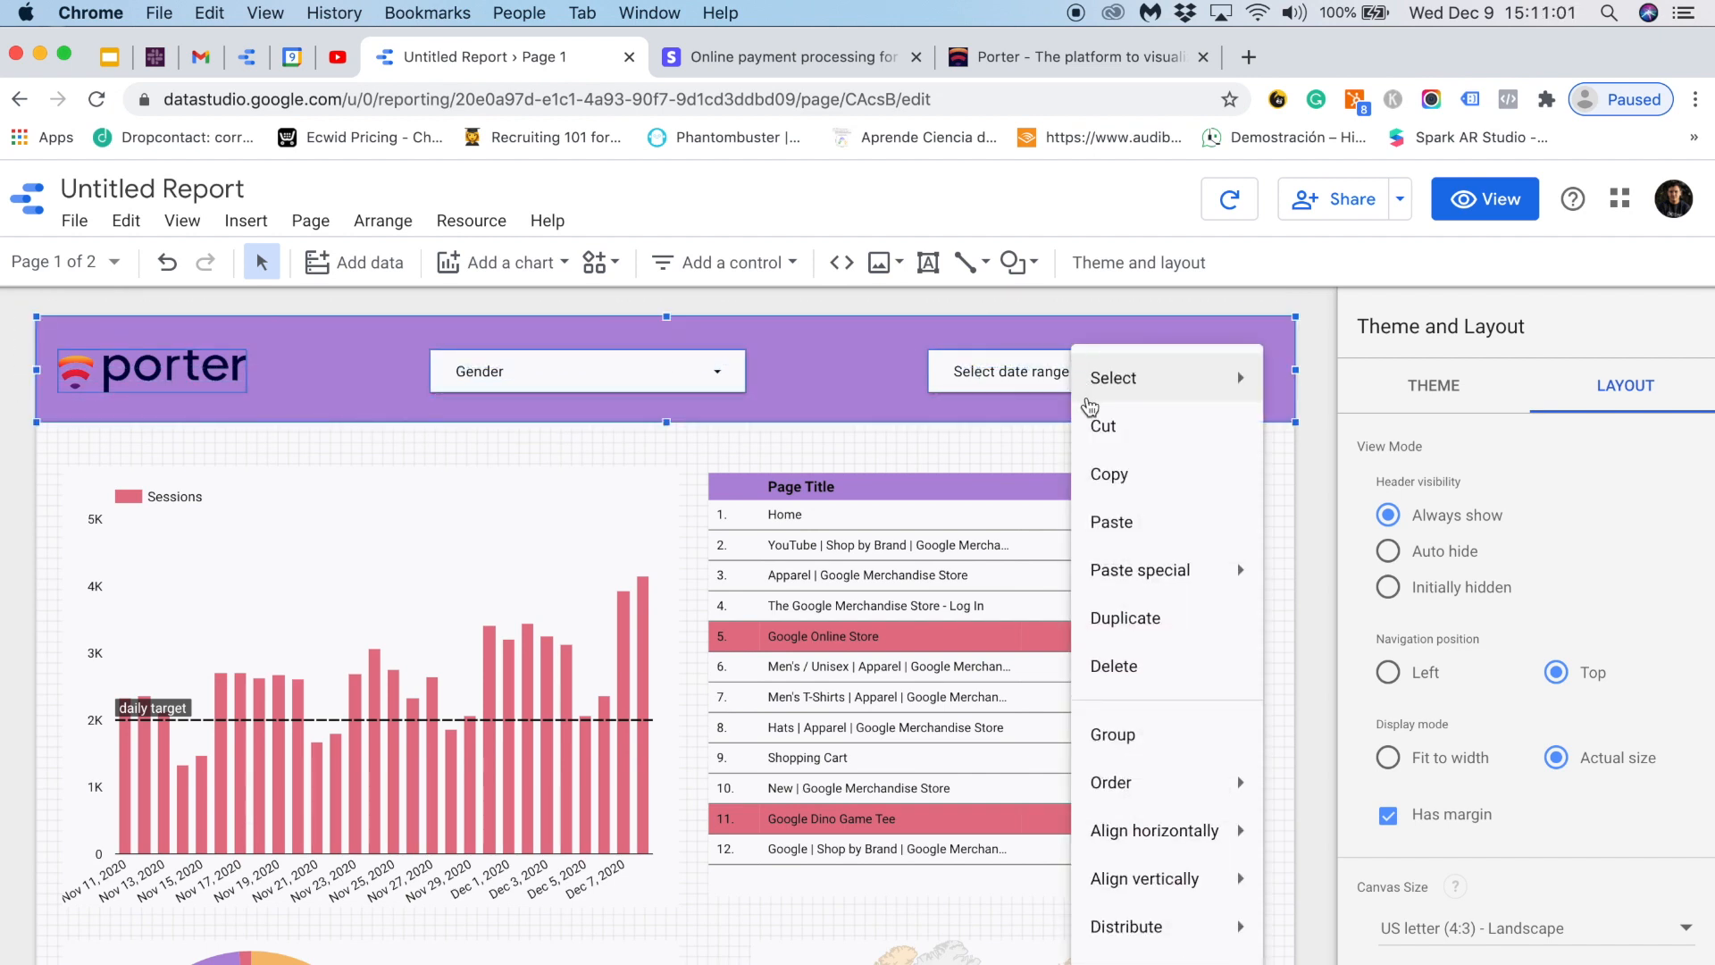
{"action": "mouse_move", "coordinate": [1188, 831]}
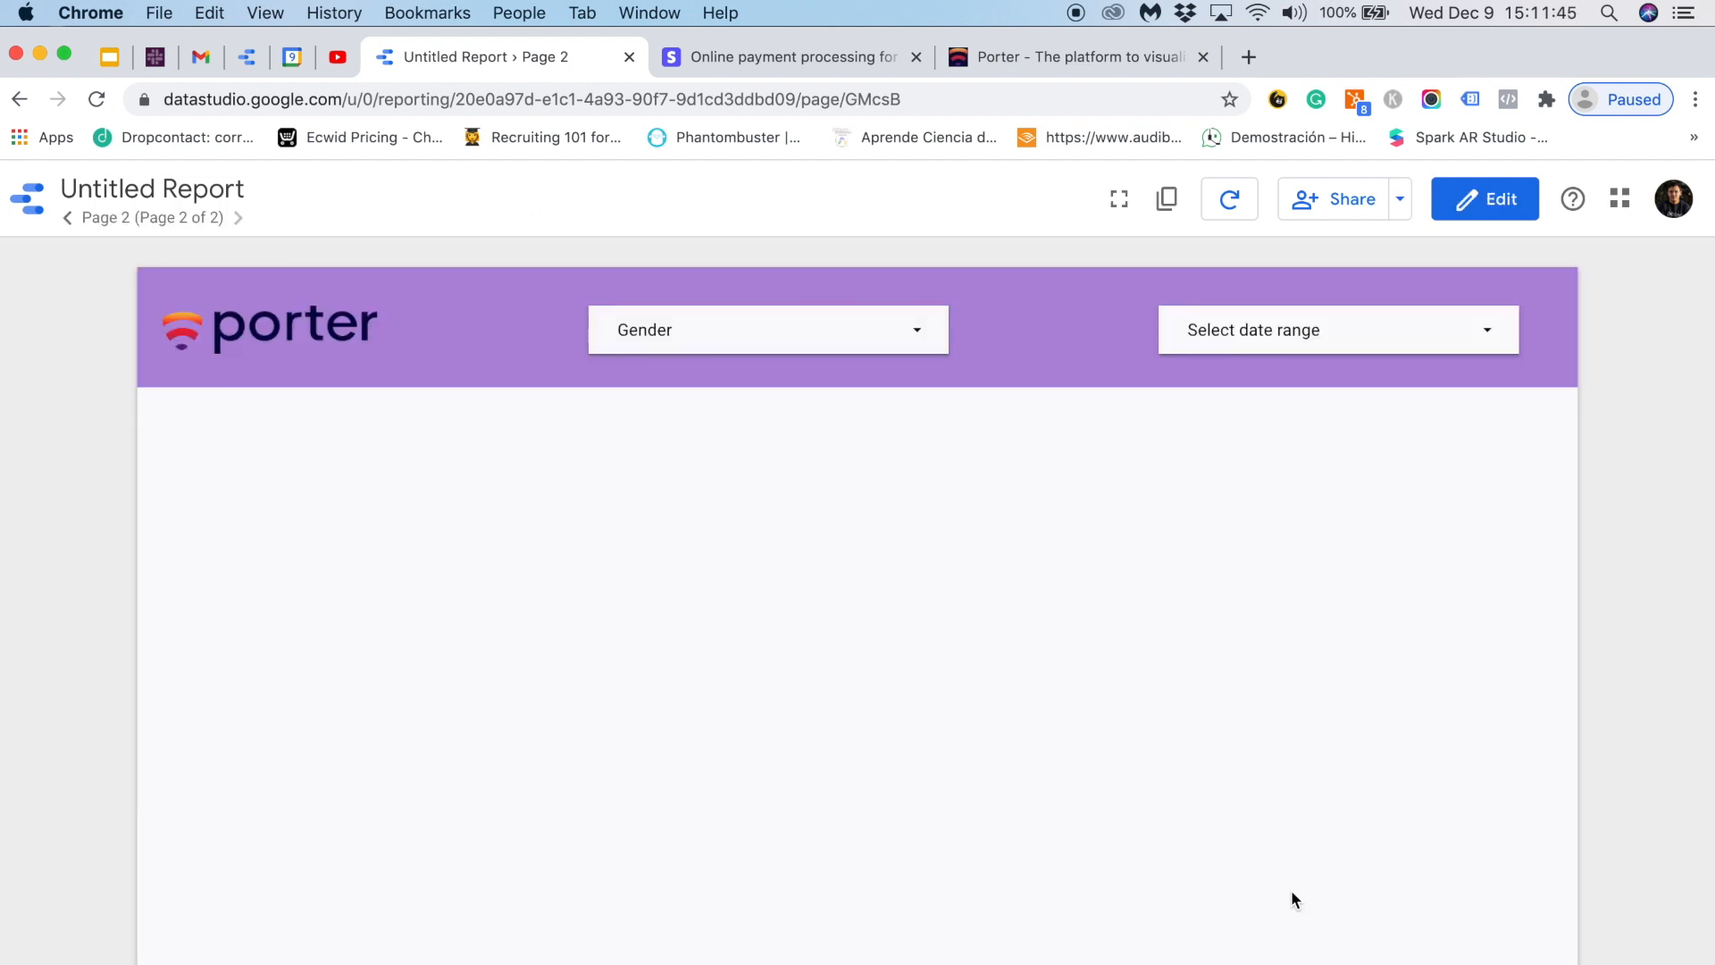
- Switch the report view from page 2 to page 1 and open the list of pages
{"action": "left_click", "coordinate": [121, 218]}
{"action": "left_click", "coordinate": [187, 276]}
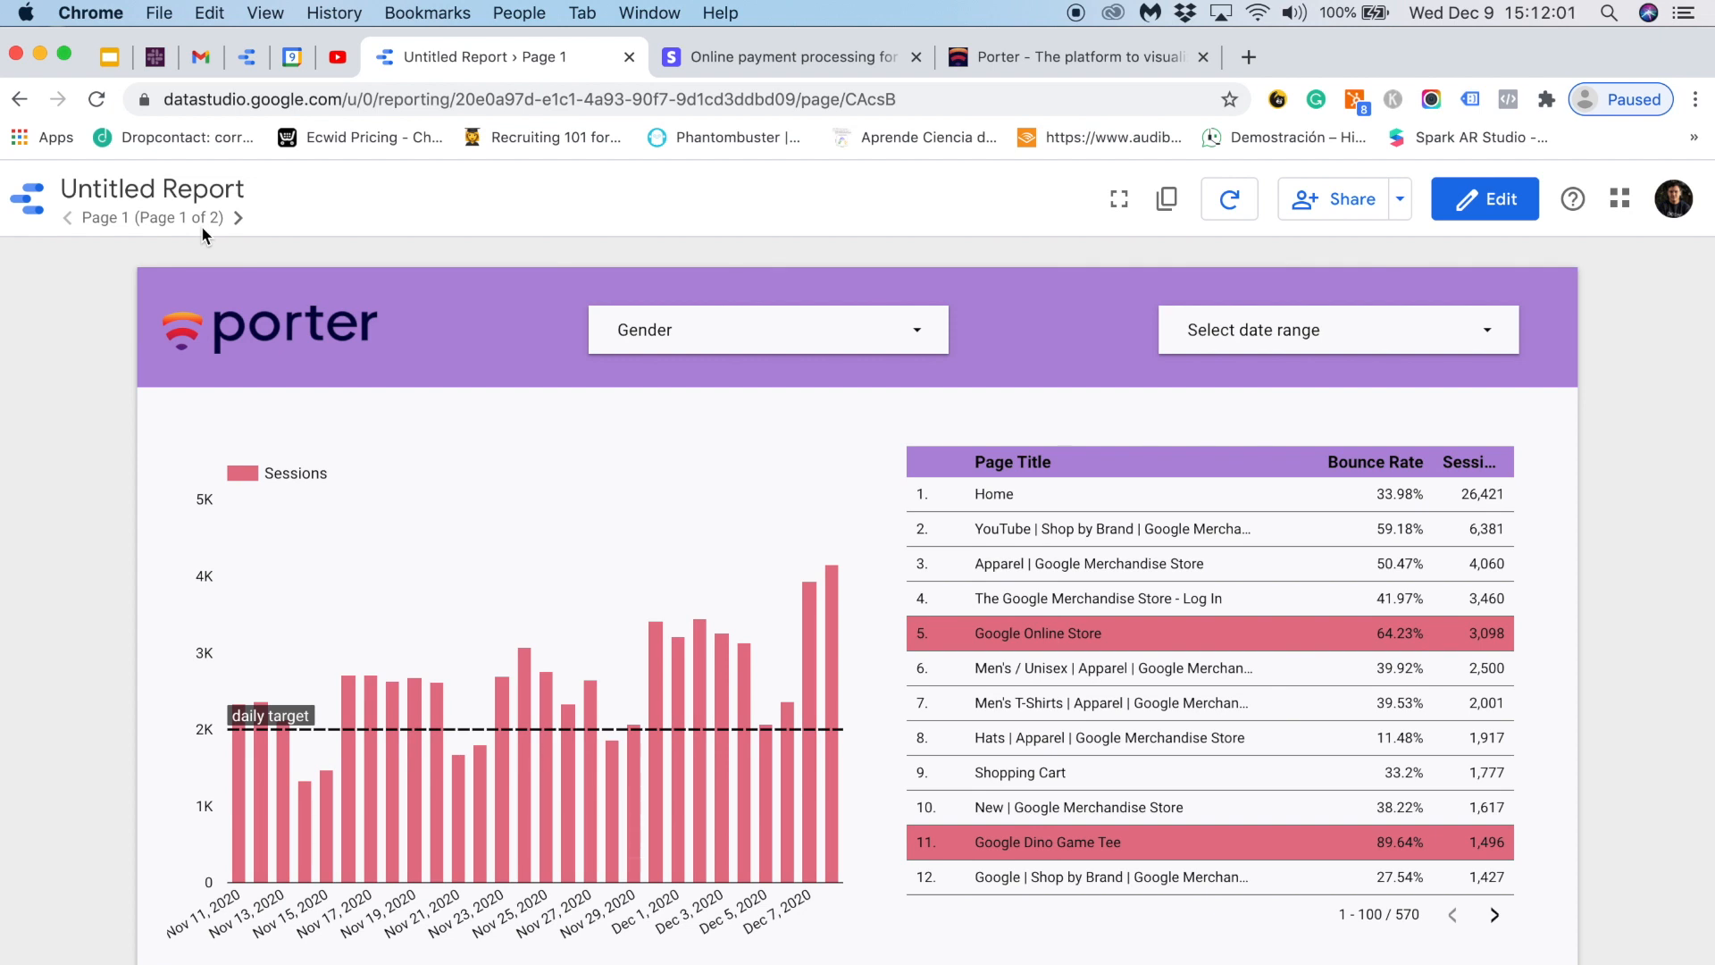
{"action": "left_click", "coordinate": [179, 223]}
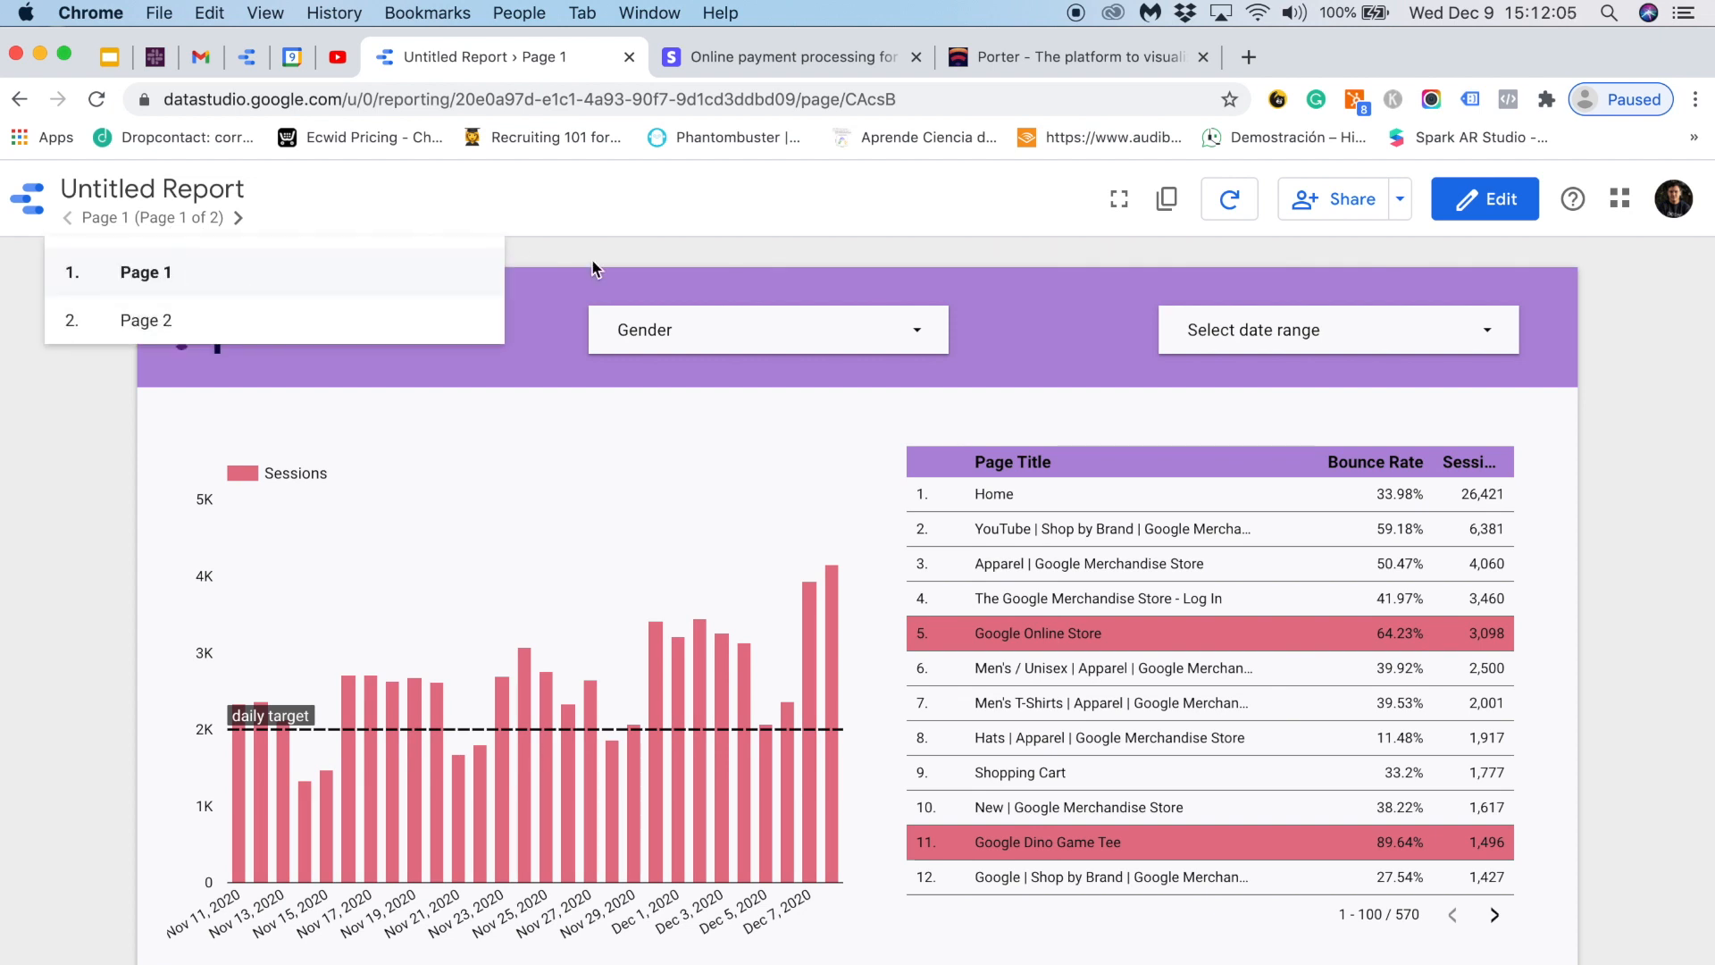
- Set the report's navigation position to Left in the layout settings and go to Page 2 in view mode
{"action": "left_click", "coordinate": [1486, 198]}
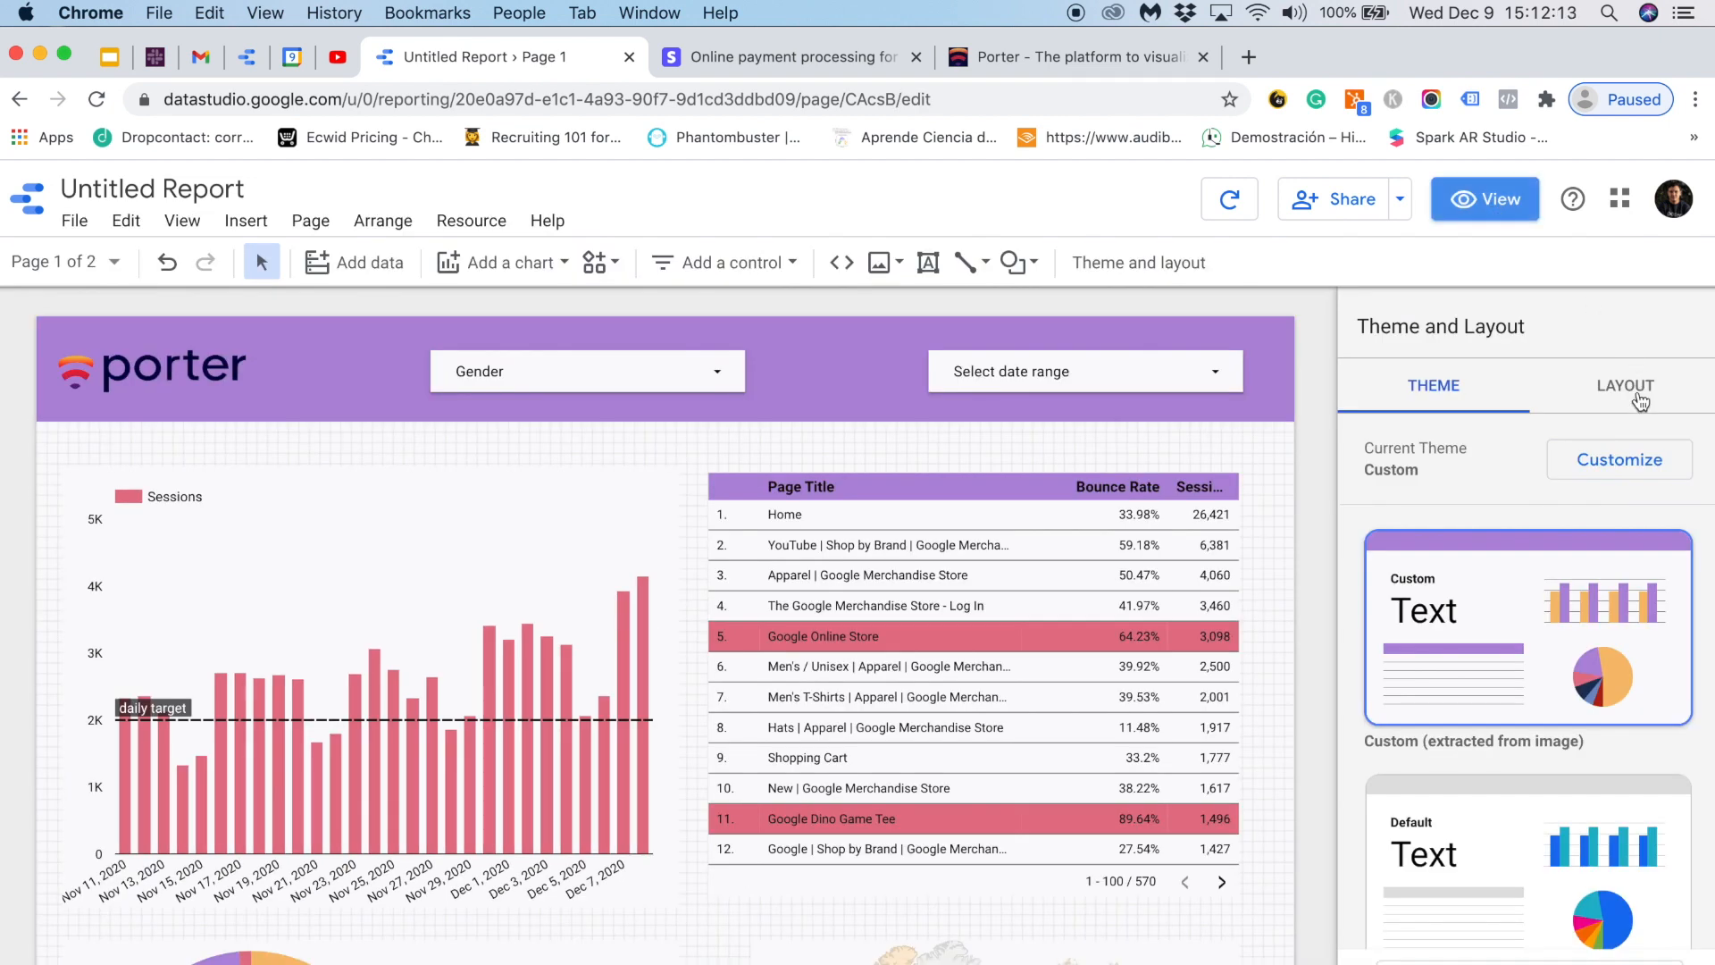
{"action": "left_click", "coordinate": [1639, 393]}
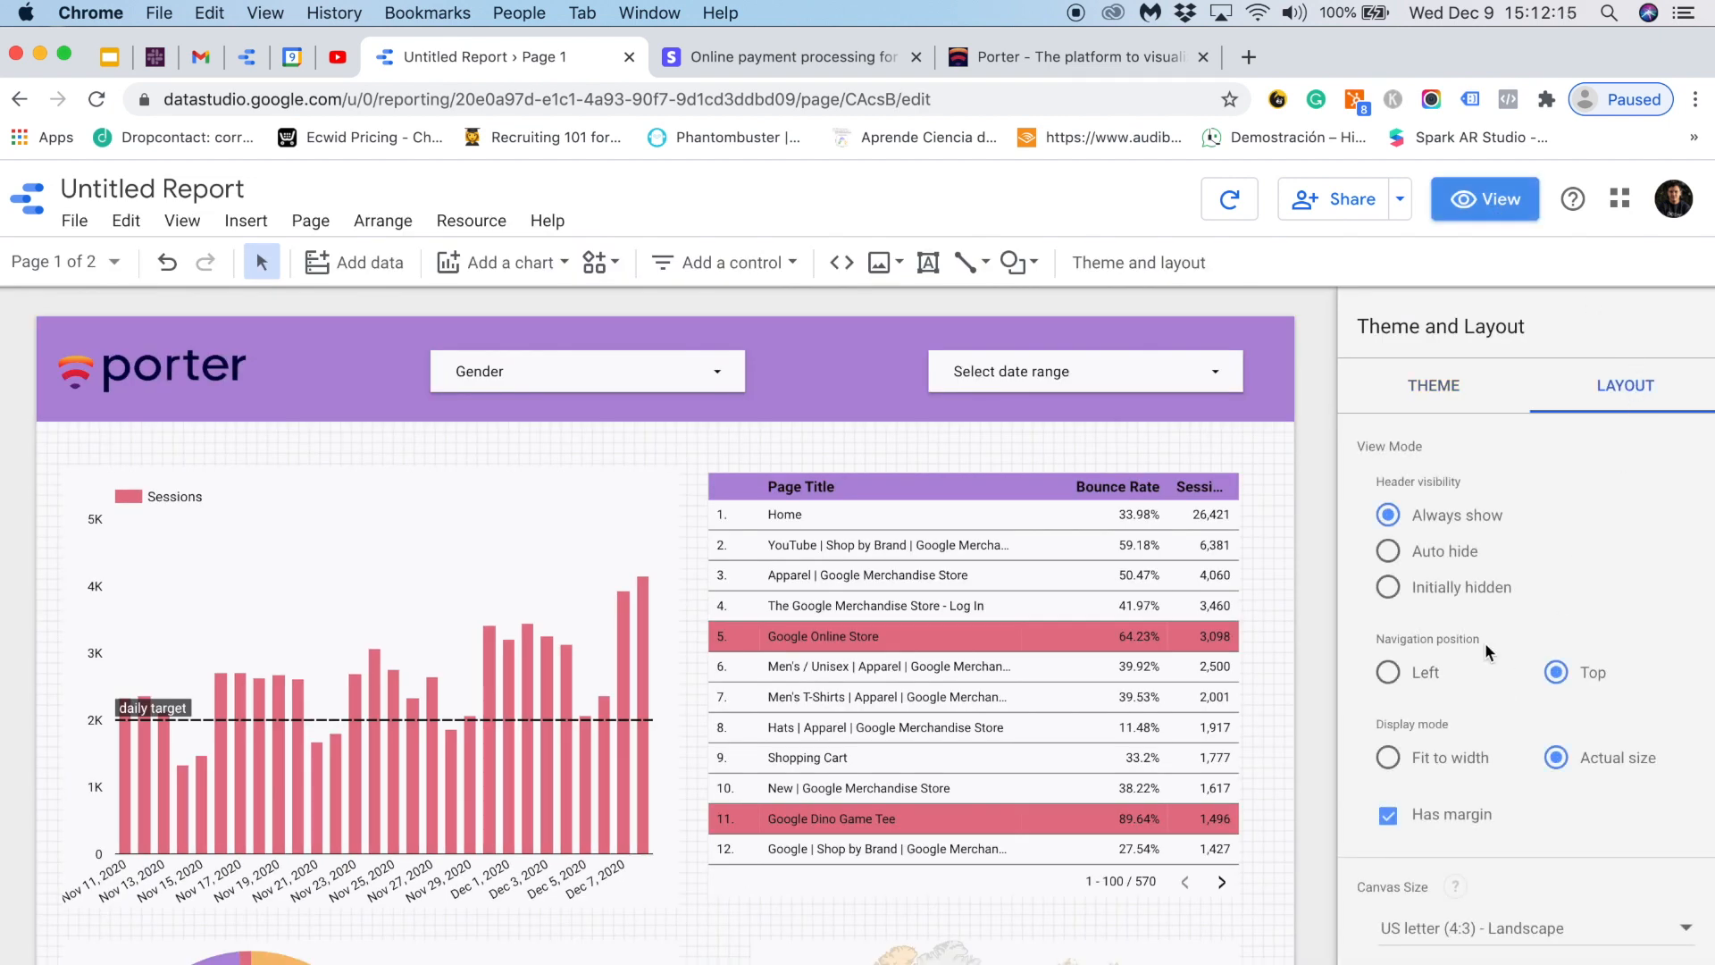
{"action": "left_click", "coordinate": [1486, 200]}
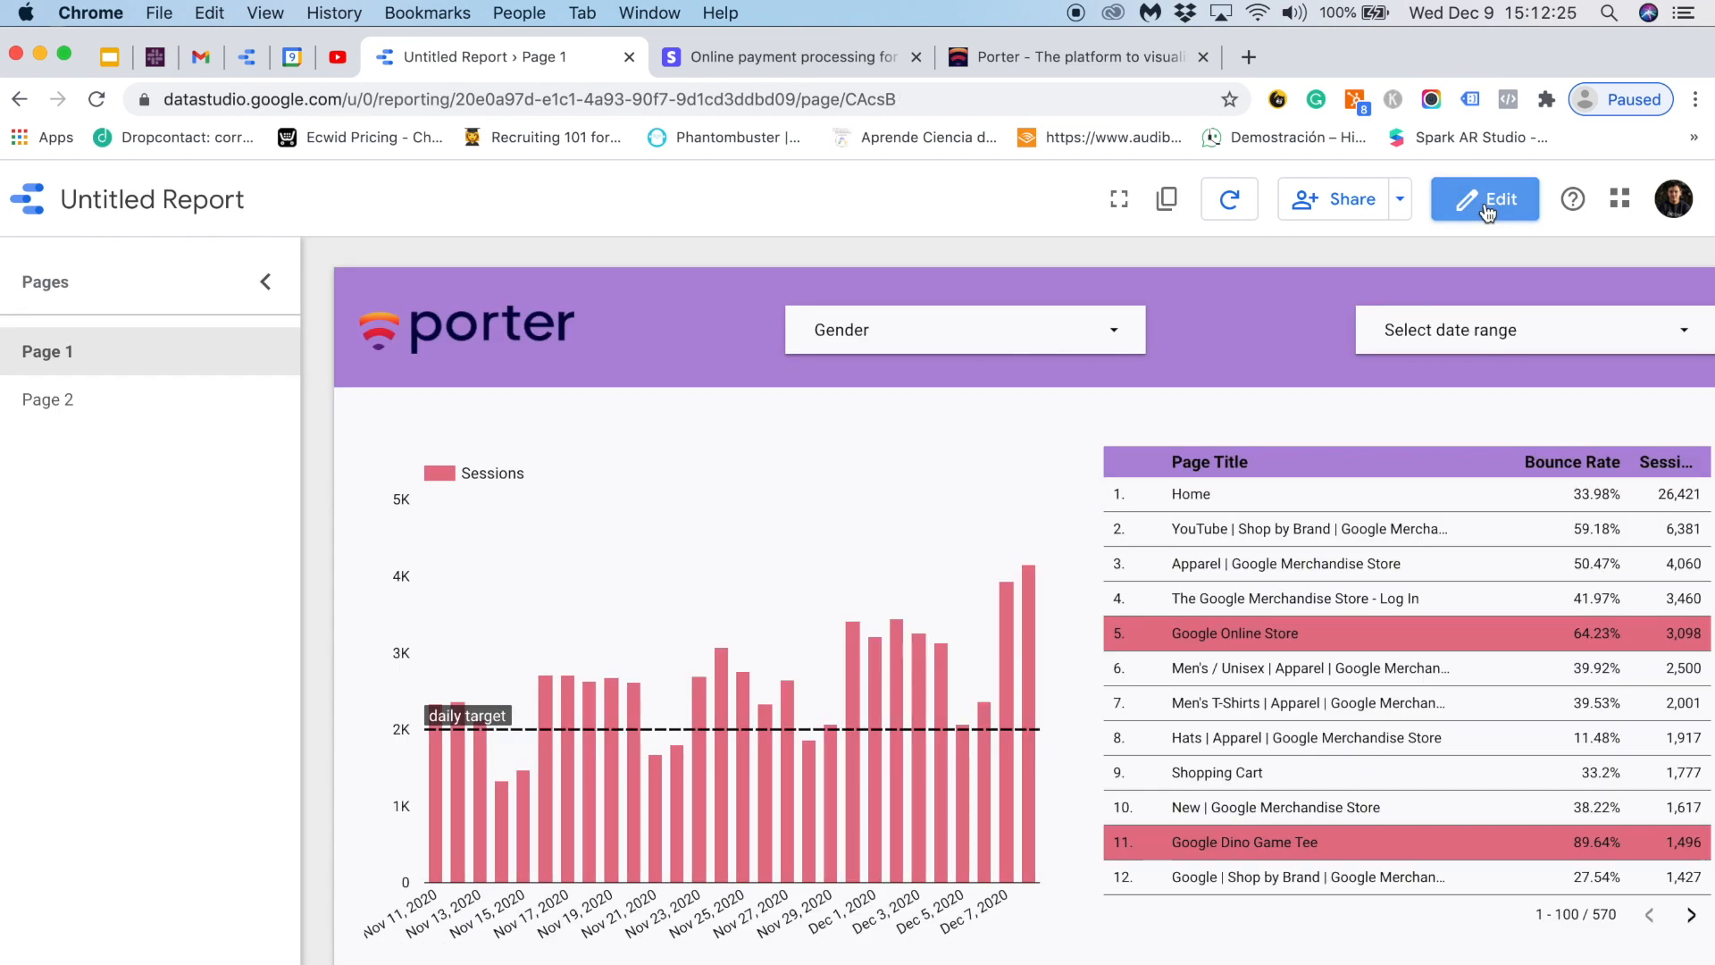
{"action": "left_click", "coordinate": [80, 409]}
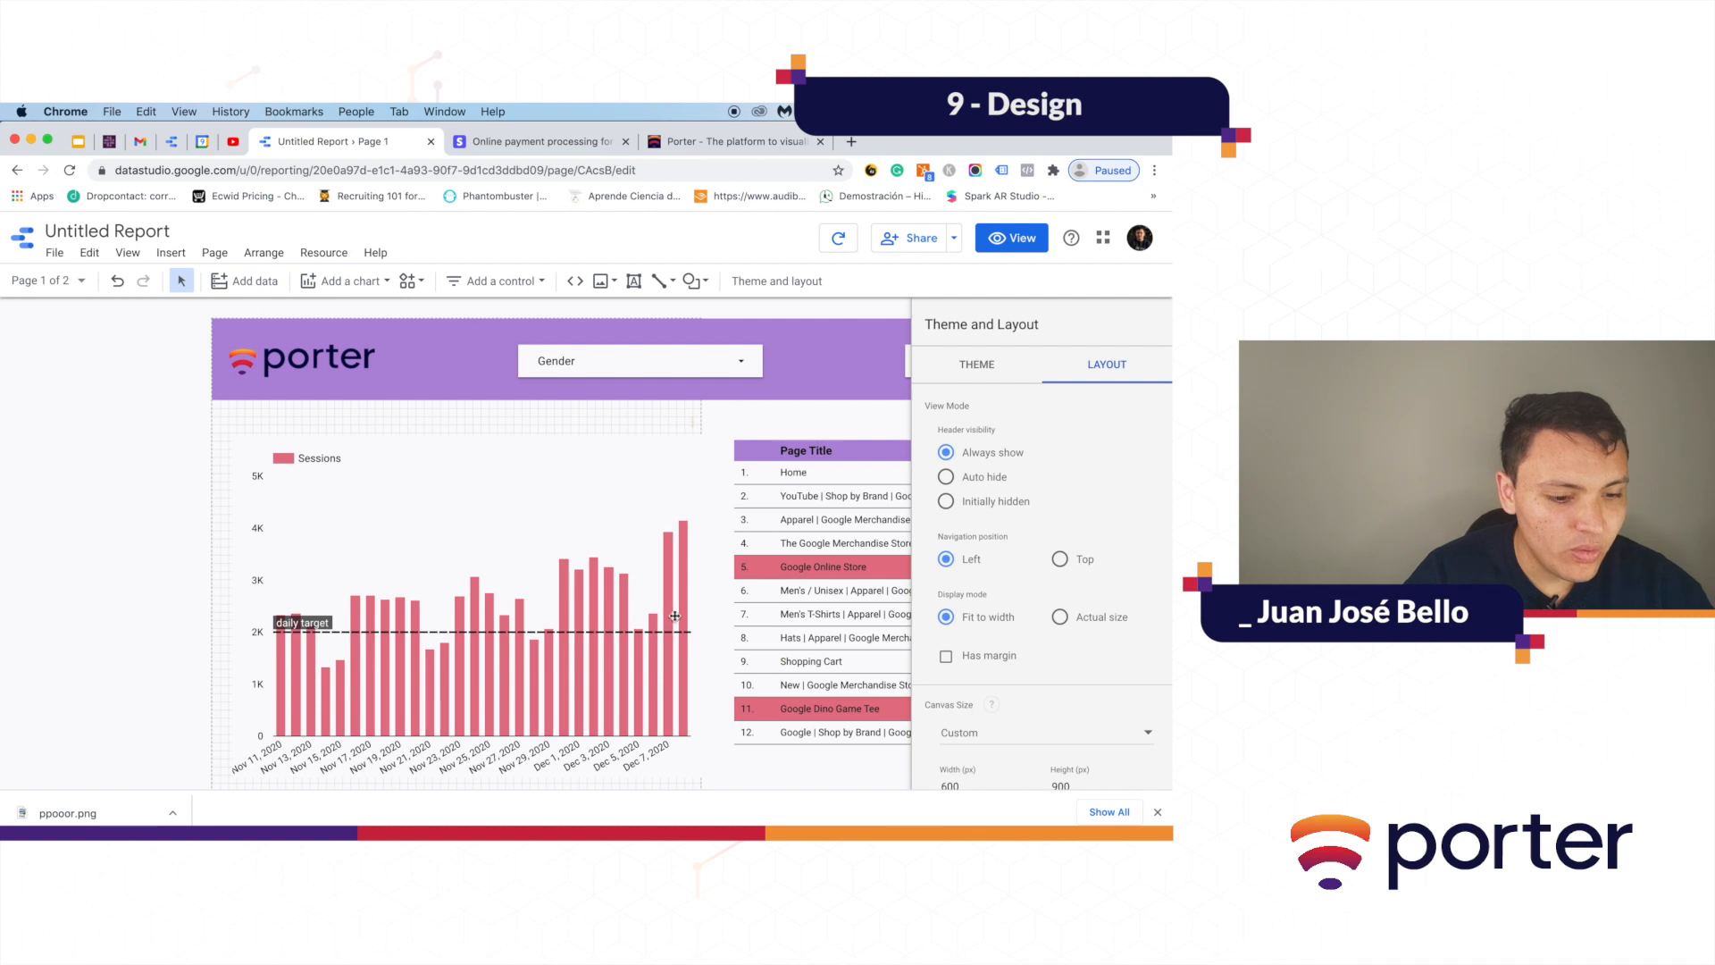
- Set the report-wide canvas width to 1200 px in the layout settings
{"action": "scroll", "coordinate": [1108, 750], "scroll_direction": "down", "scroll_amount": 3}
{"action": "double_click", "coordinate": [978, 667]}
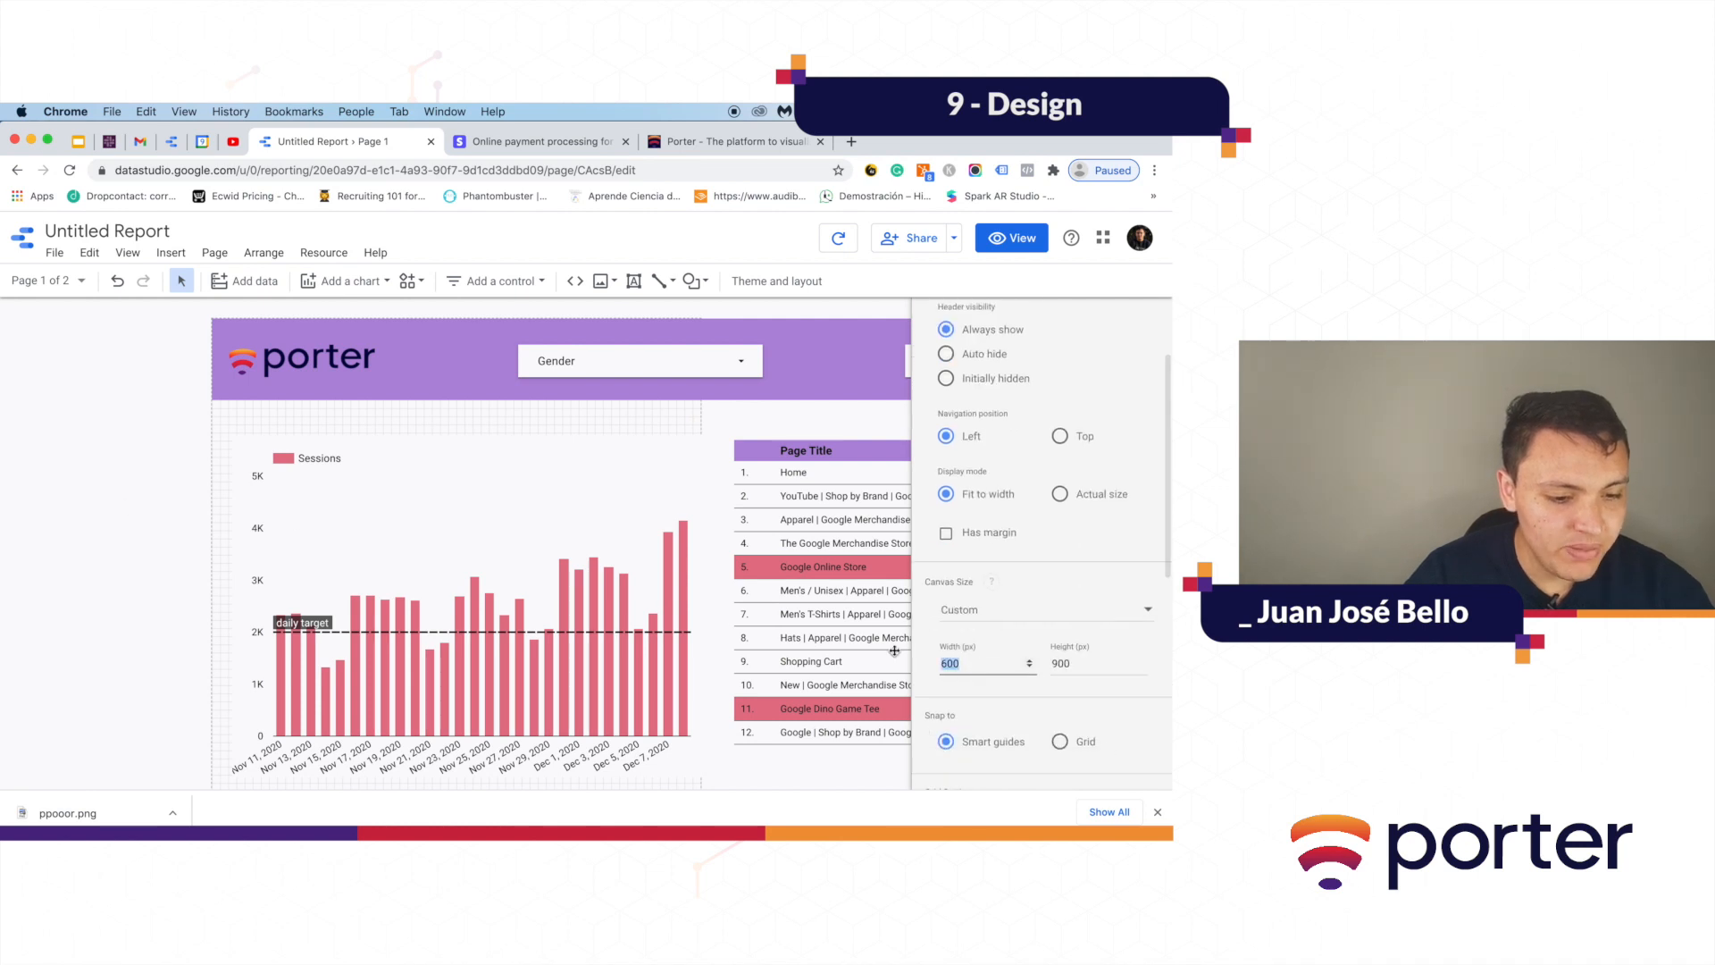
{"action": "type", "text": "1200"}
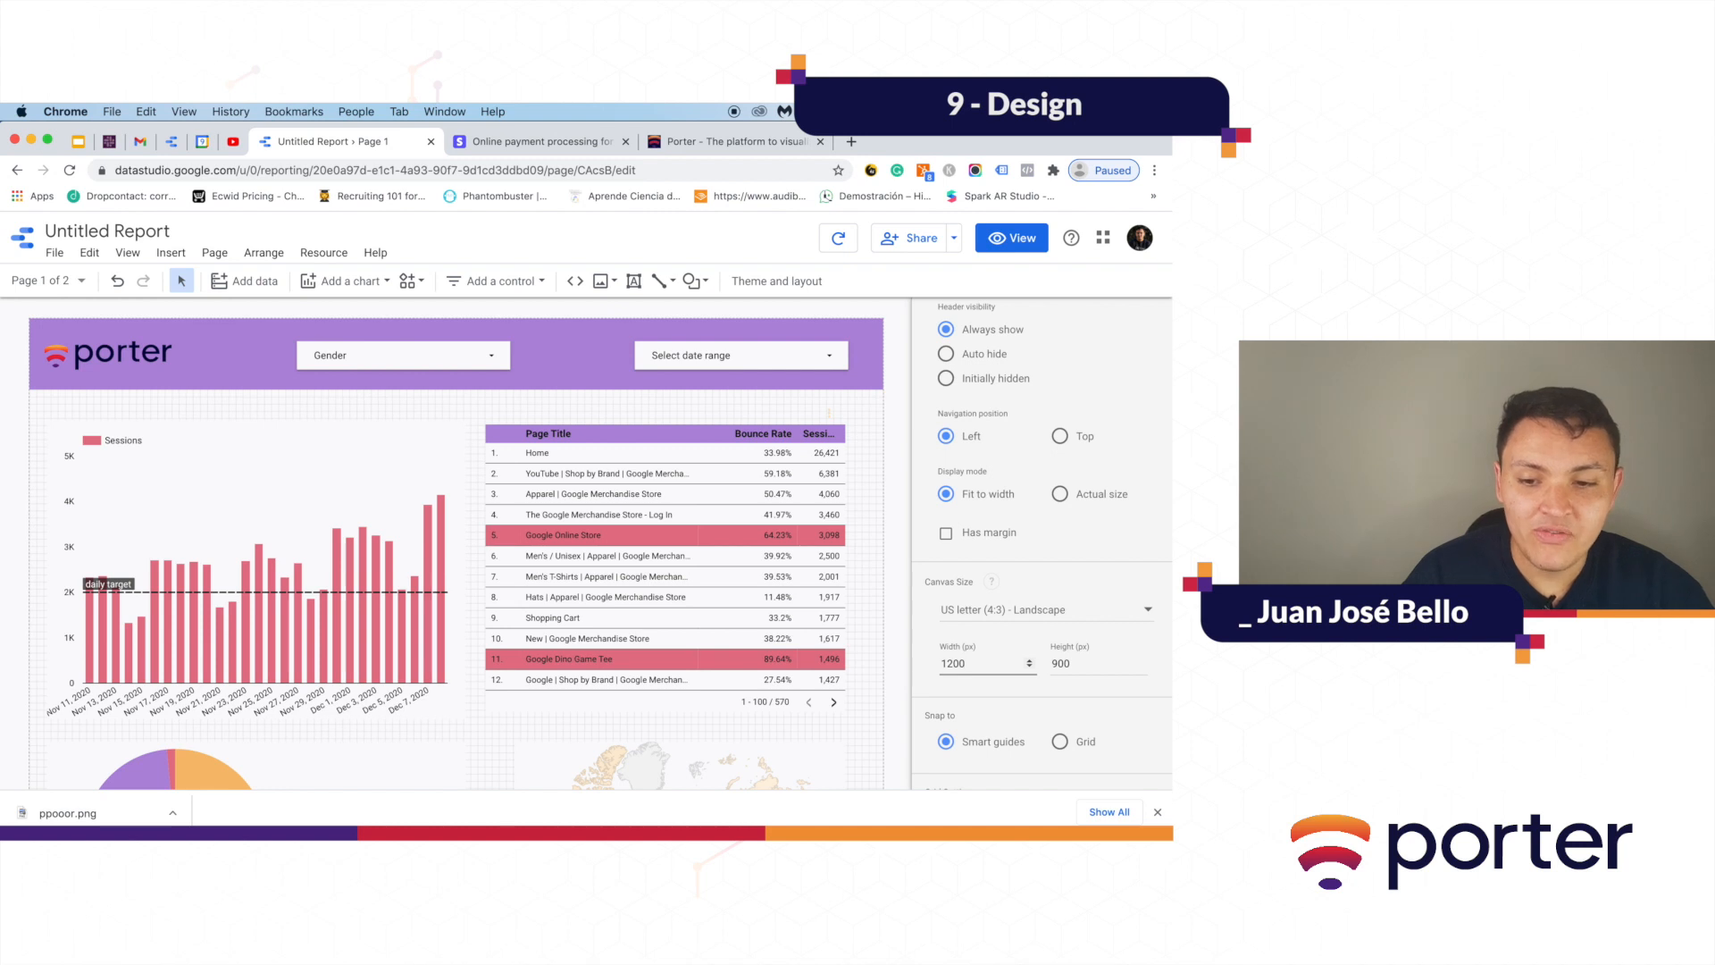
- Set the canvas width of page 2 alone to 600 px and compare pages 2 and 1 in view mode
{"action": "left_click", "coordinate": [38, 284]}
{"action": "left_click", "coordinate": [75, 386]}
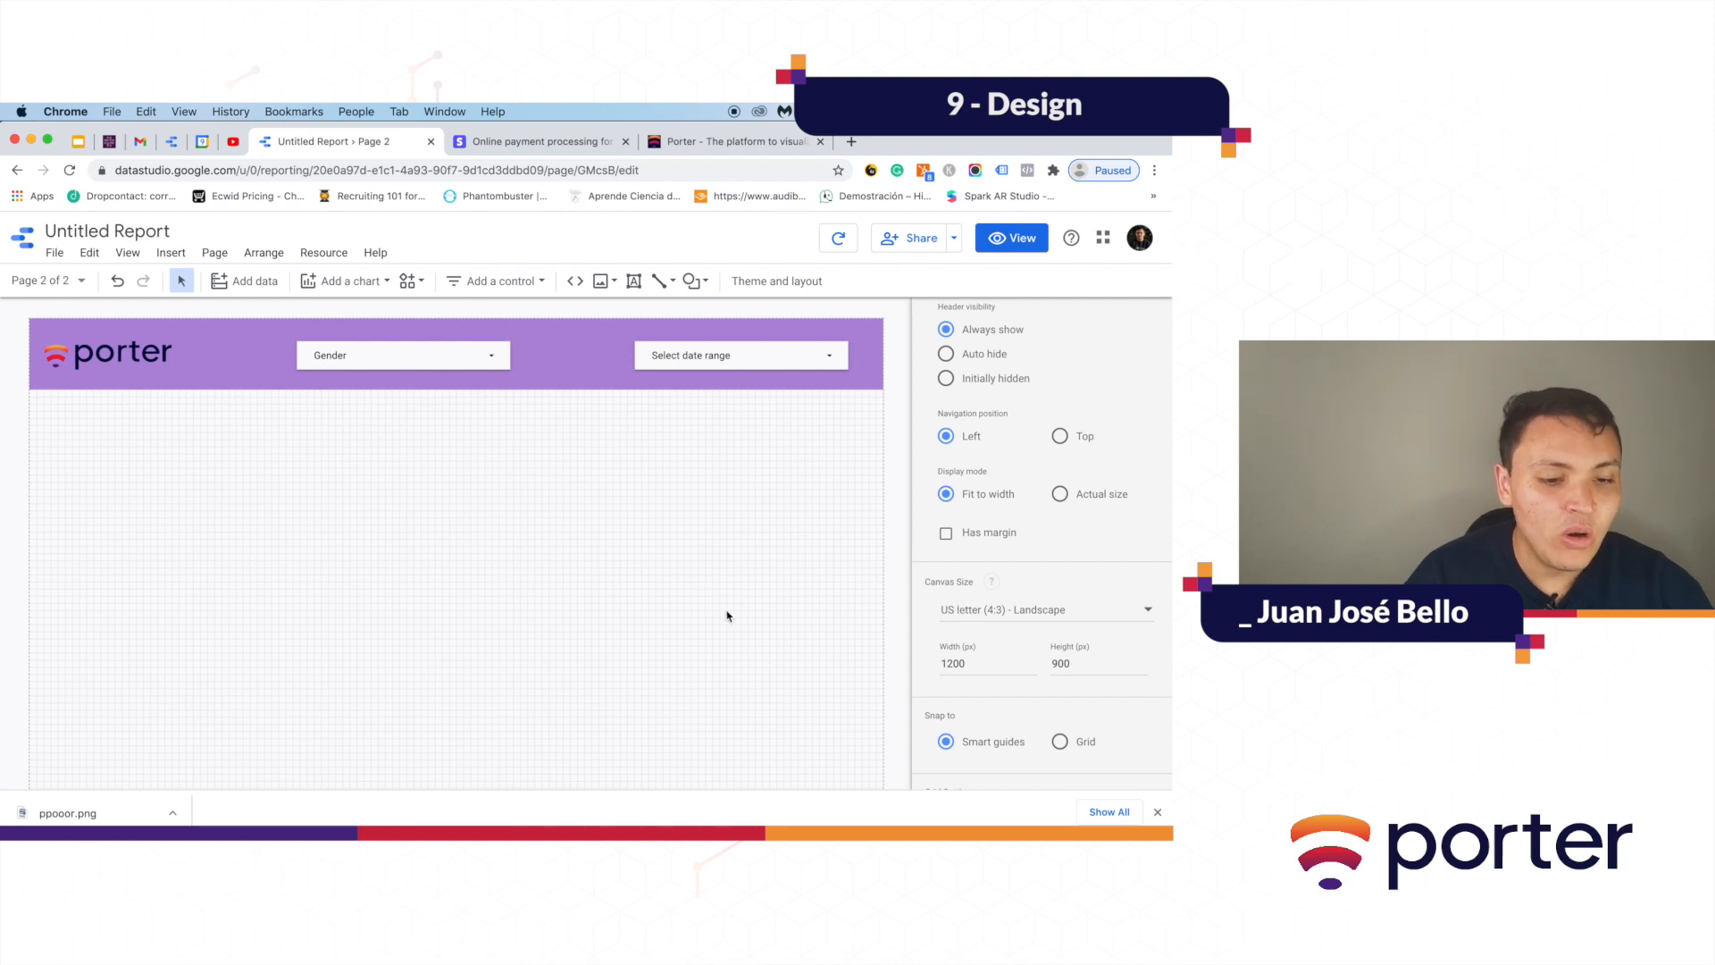
{"action": "left_click", "coordinate": [219, 255]}
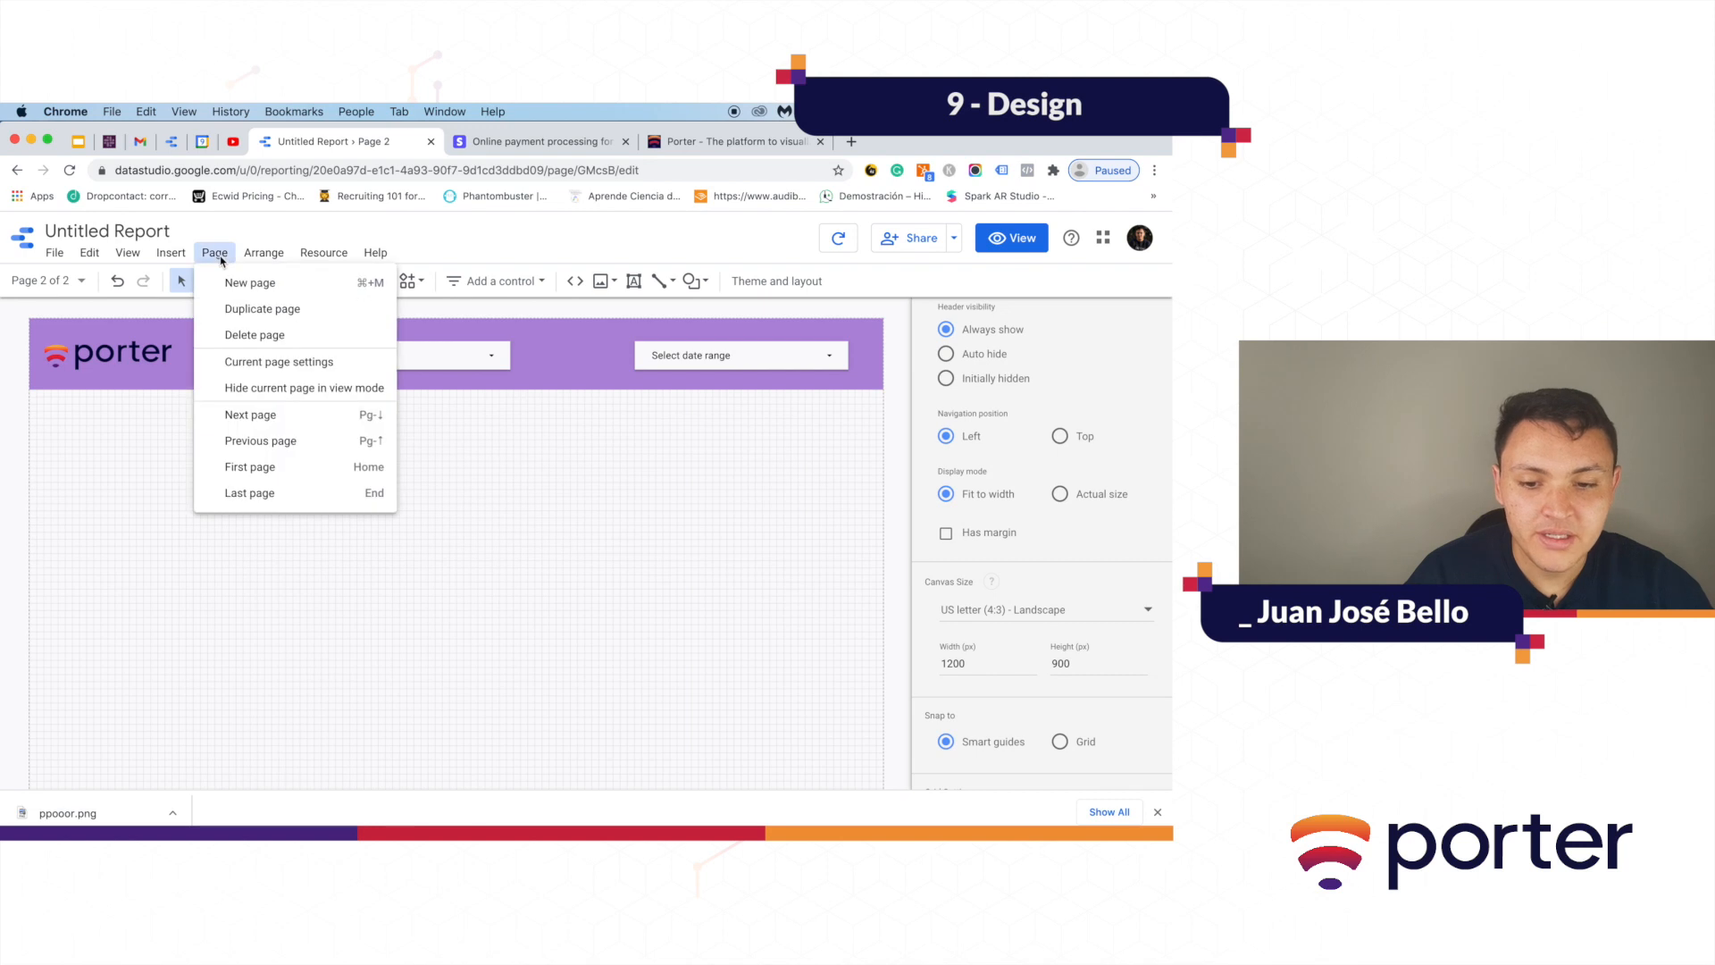
{"action": "left_click", "coordinate": [304, 362]}
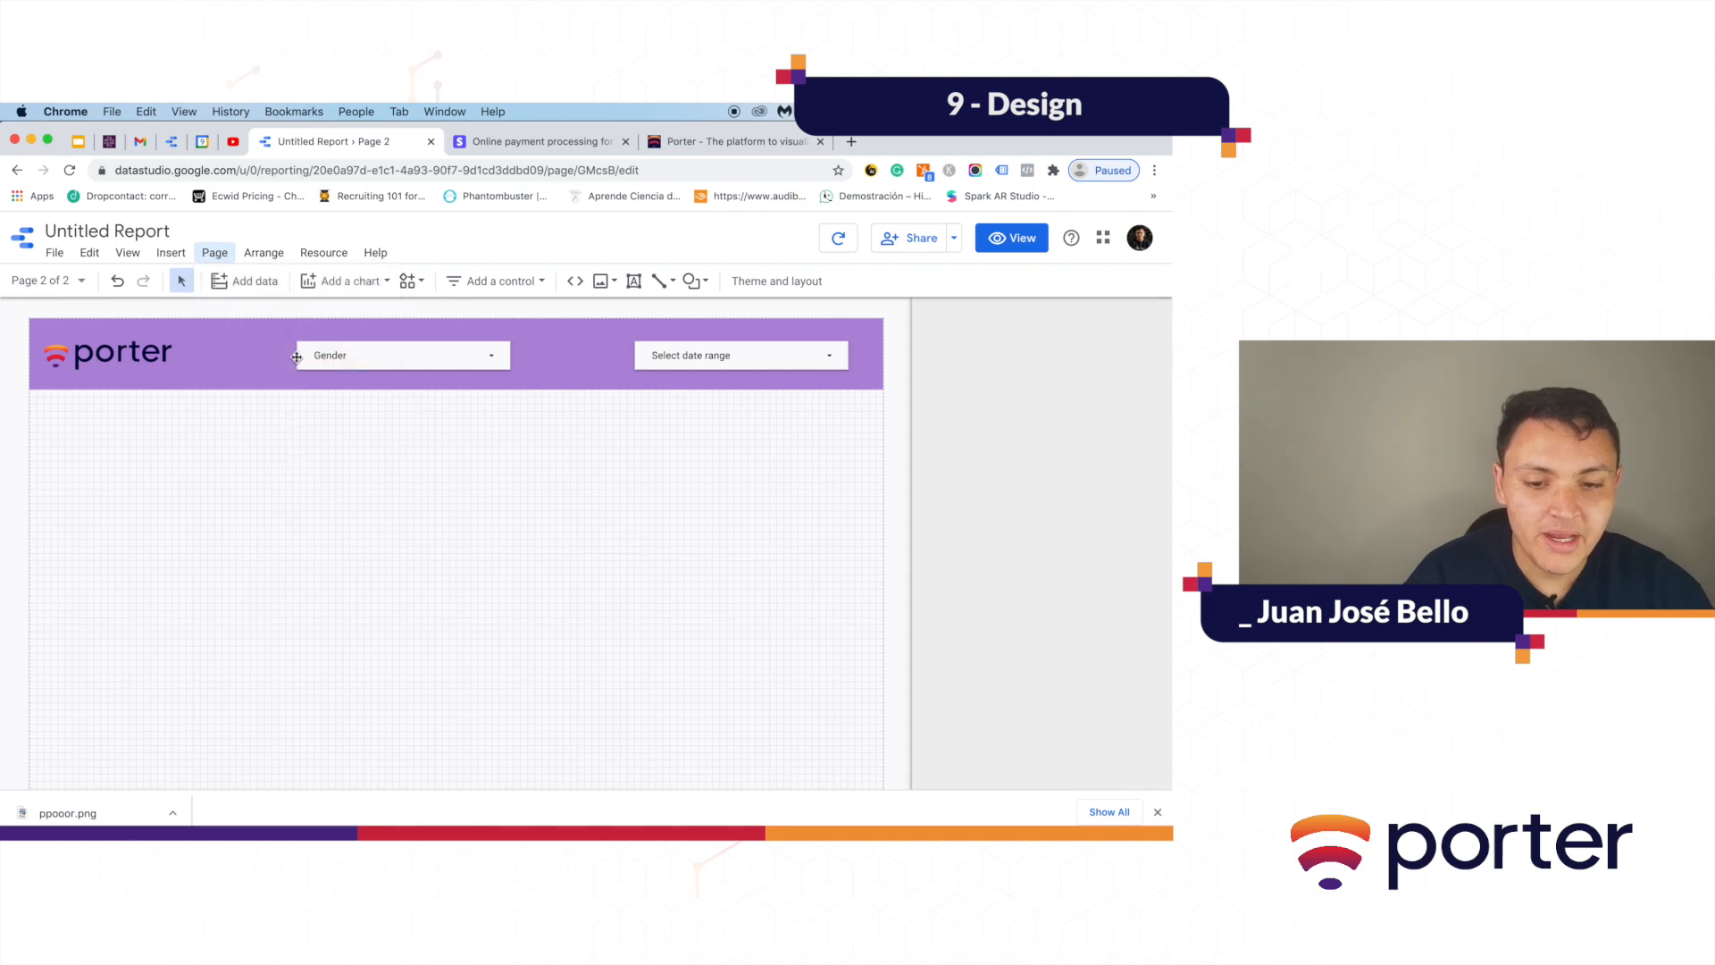
{"action": "left_click", "coordinate": [1107, 367]}
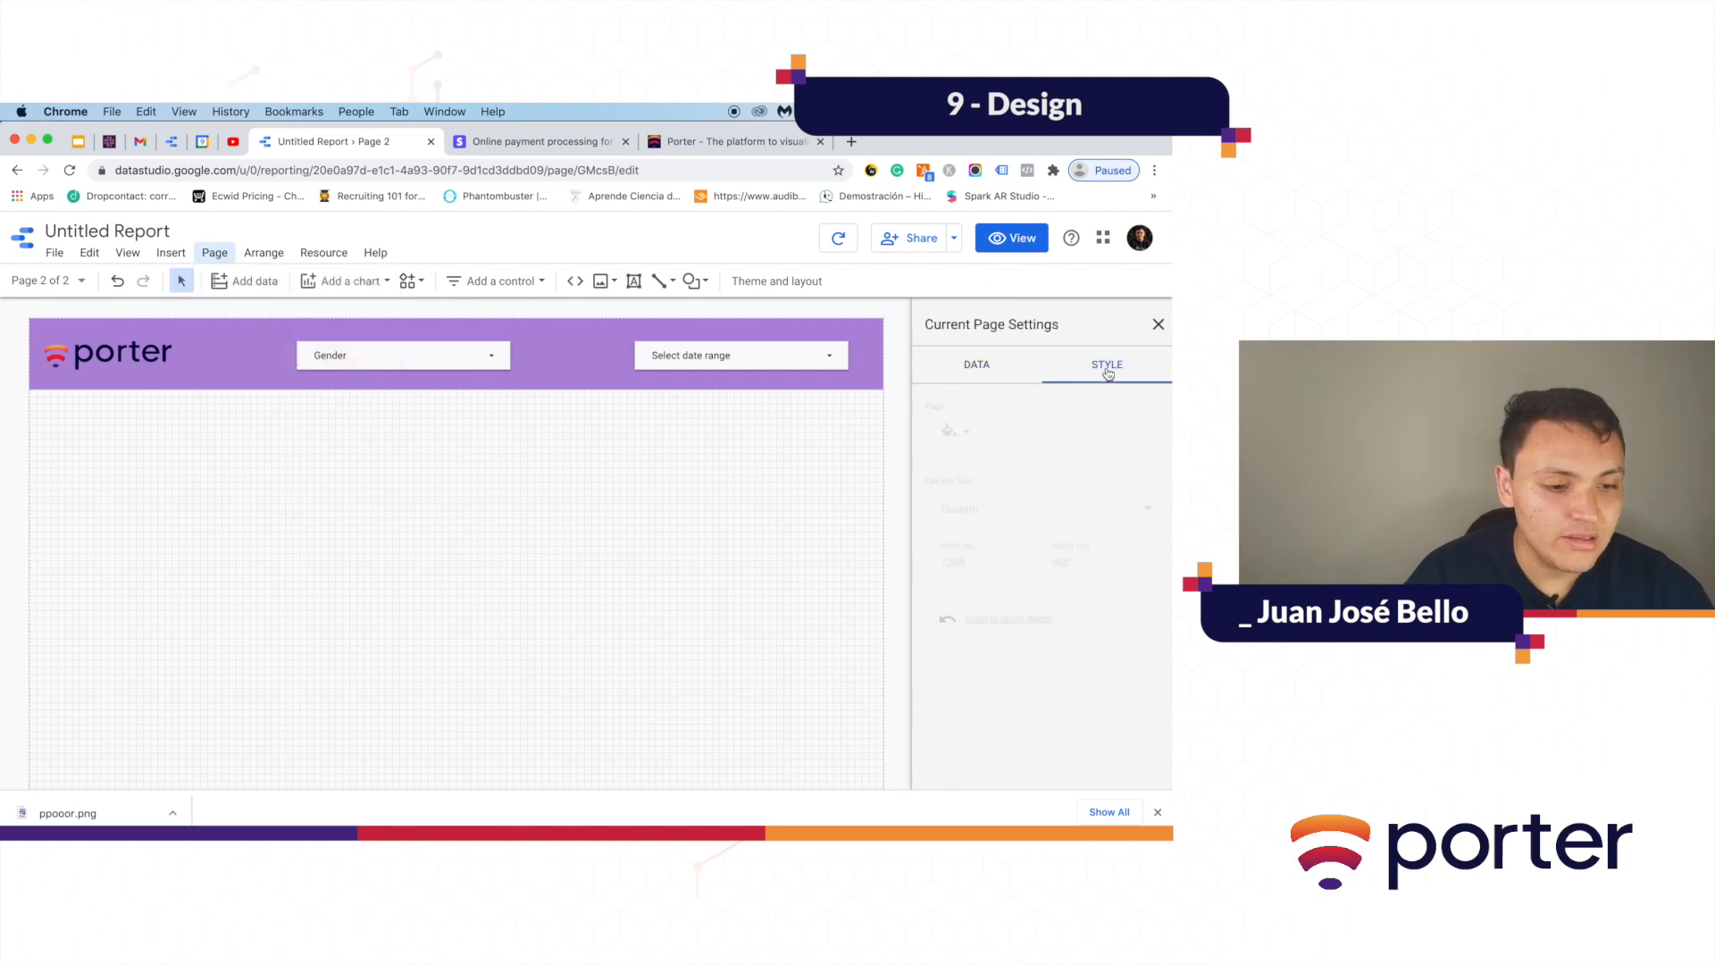
{"action": "left_click", "coordinate": [979, 561]}
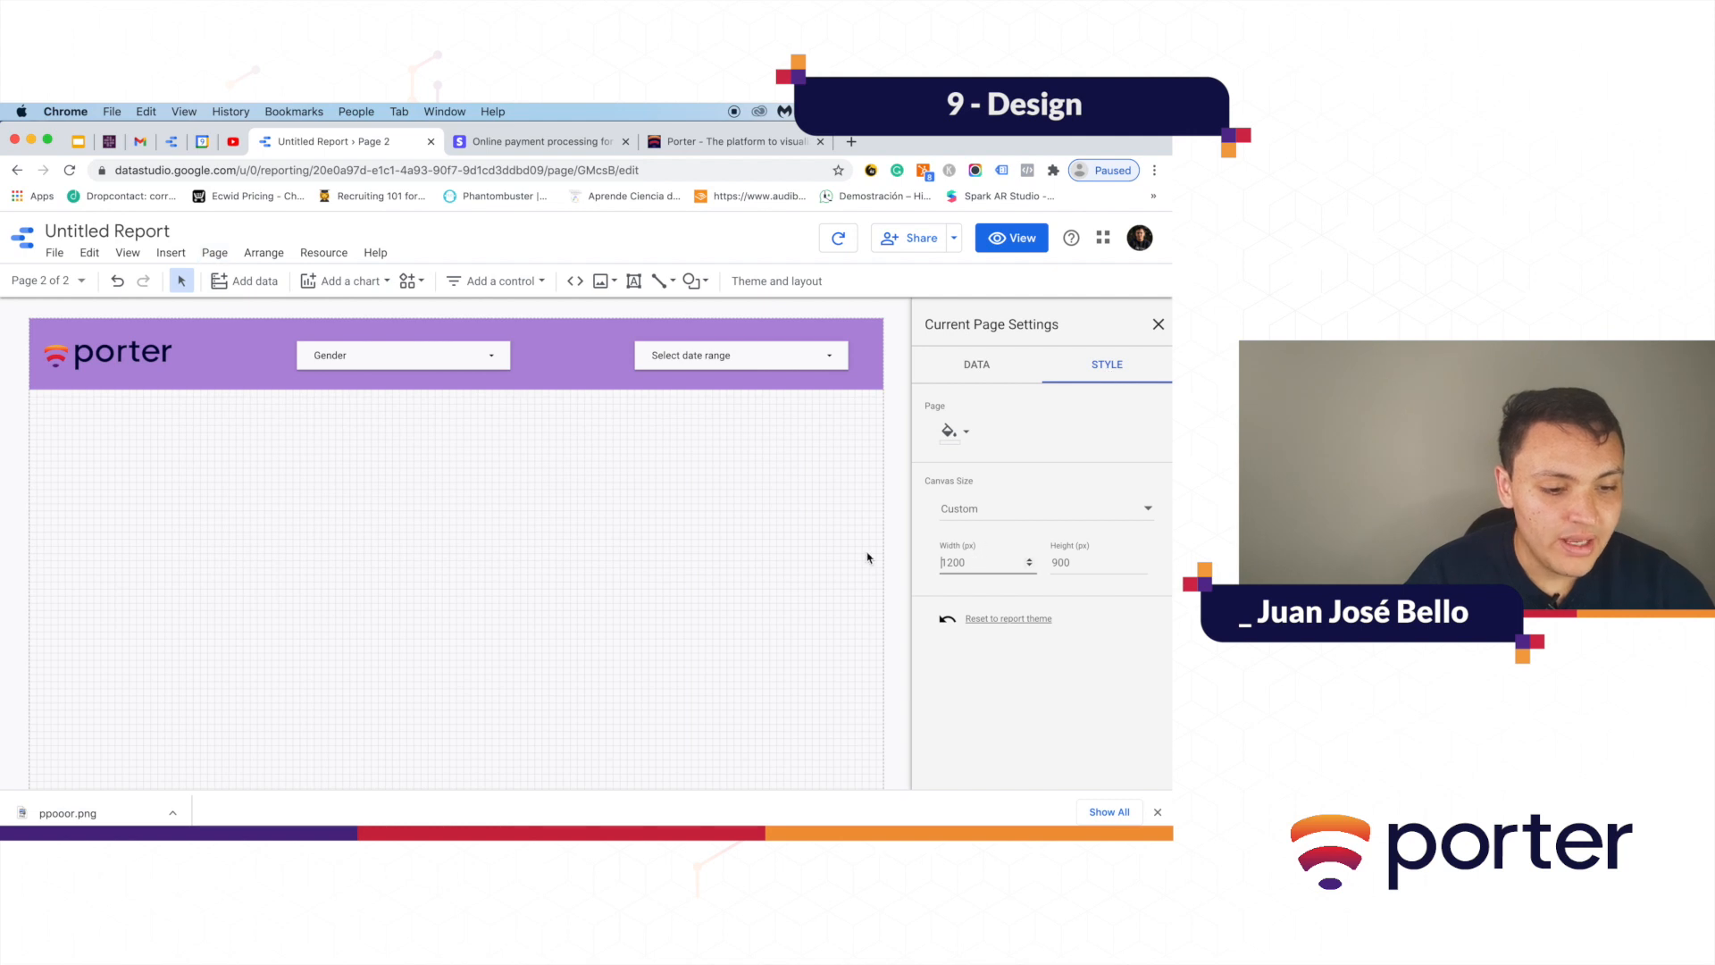
{"action": "key", "text": "BackSpace"}
{"action": "key", "text": "BackSpace"}
{"action": "key", "text": "BackSpace"}
{"action": "key", "text": "BackSpace"}
{"action": "type", "text": "600"}
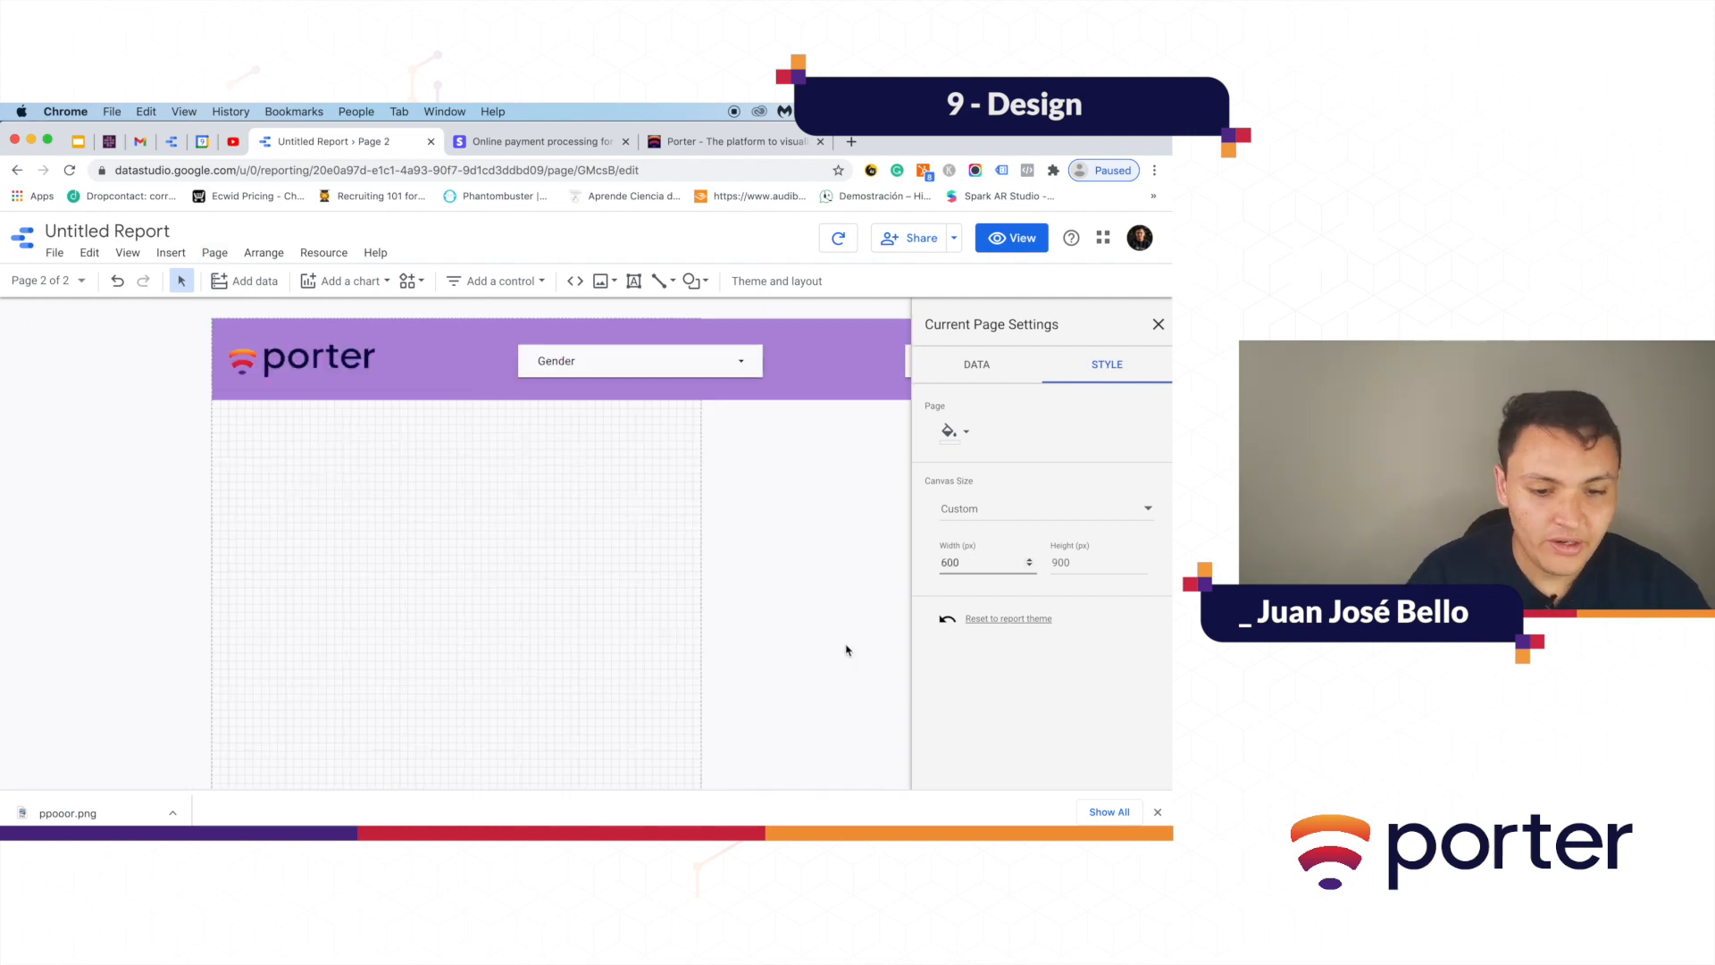
{"action": "left_click", "coordinate": [993, 246]}
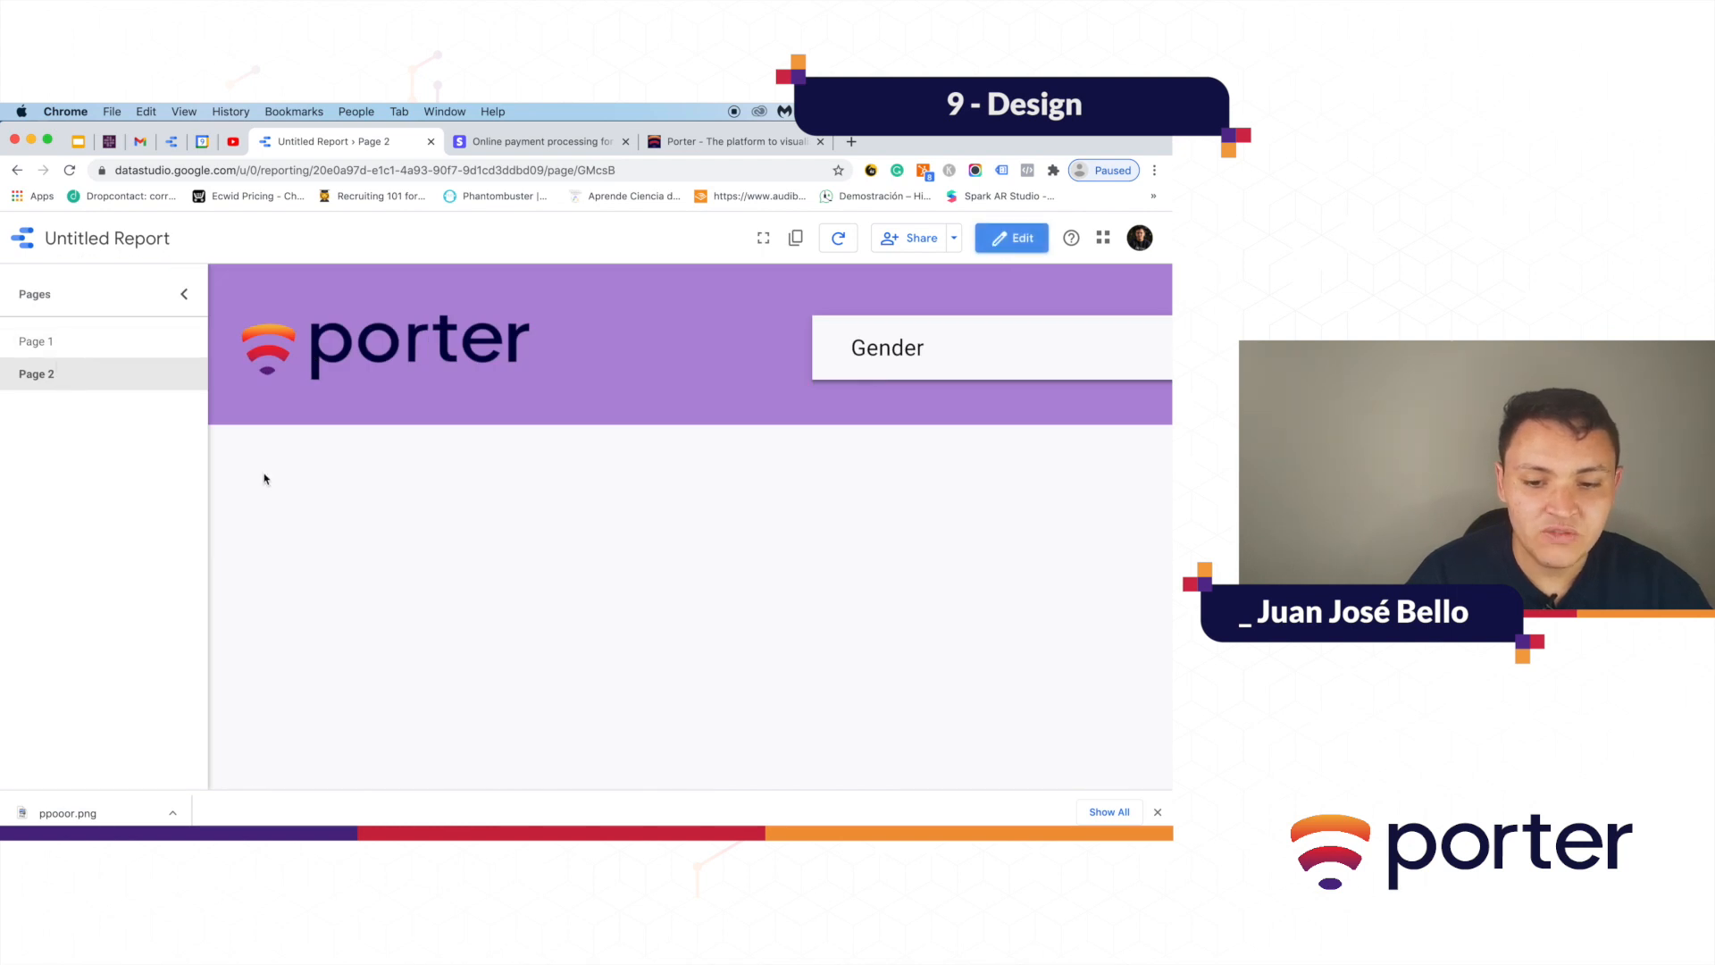
{"action": "left_click", "coordinate": [29, 337]}
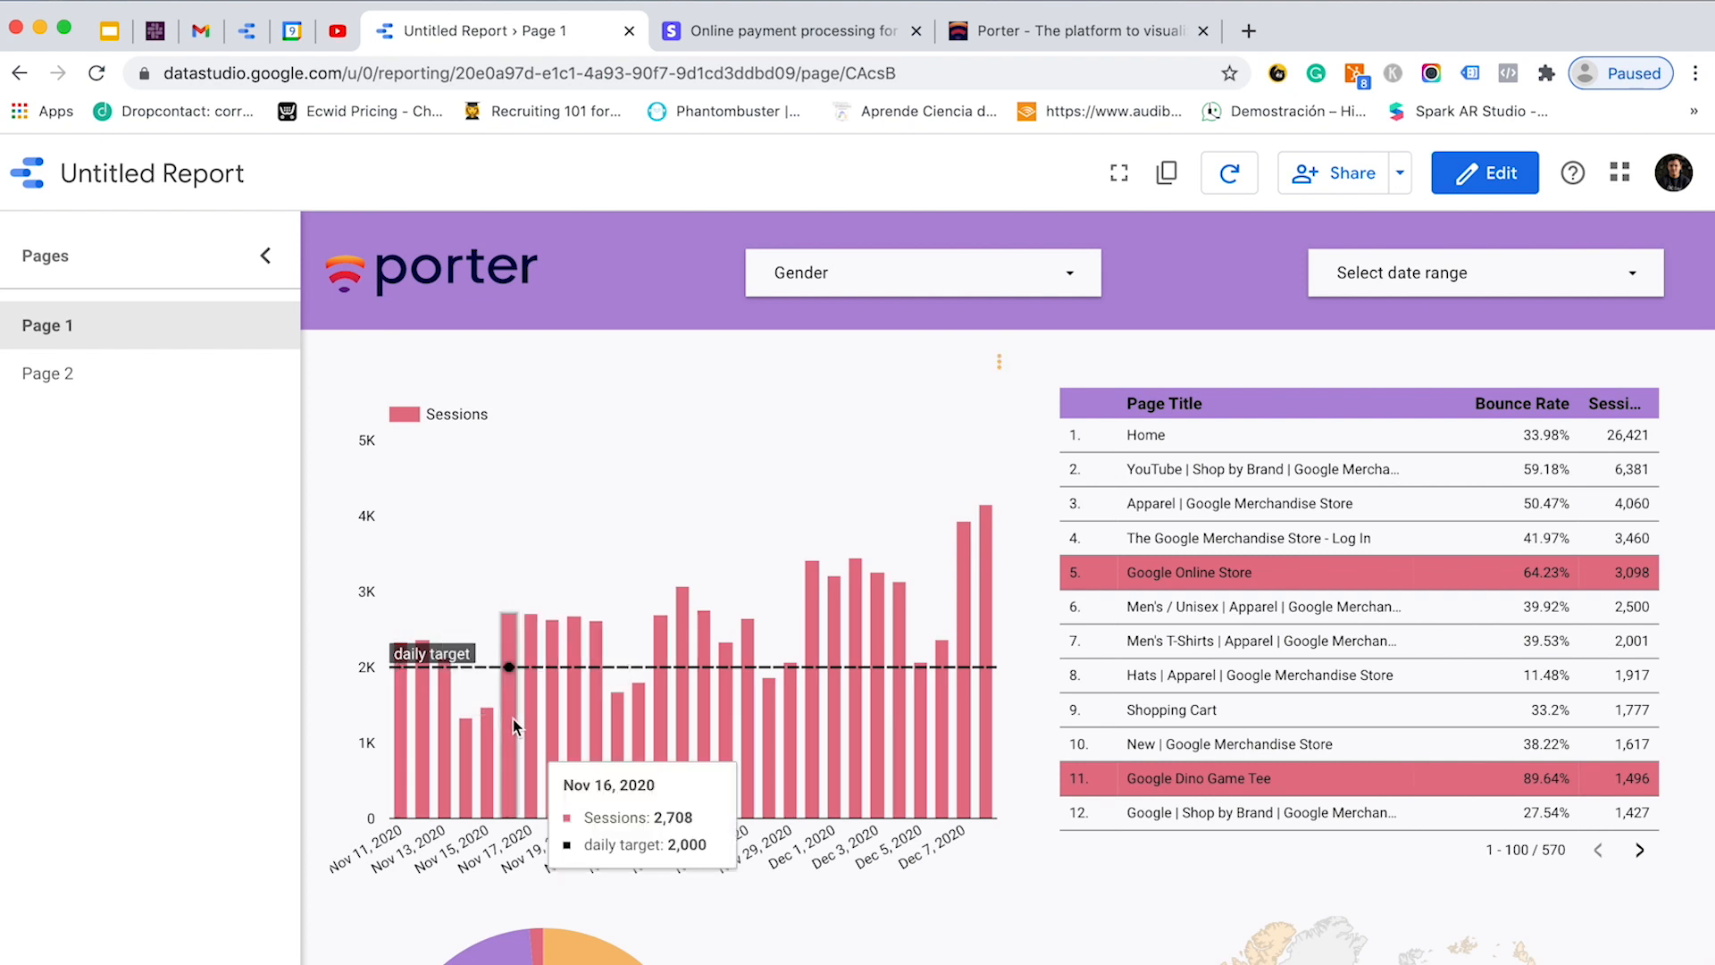
- Invite two colleagues to the report by e-mail with Can edit access and send the invitation
{"action": "left_click", "coordinate": [1403, 179]}
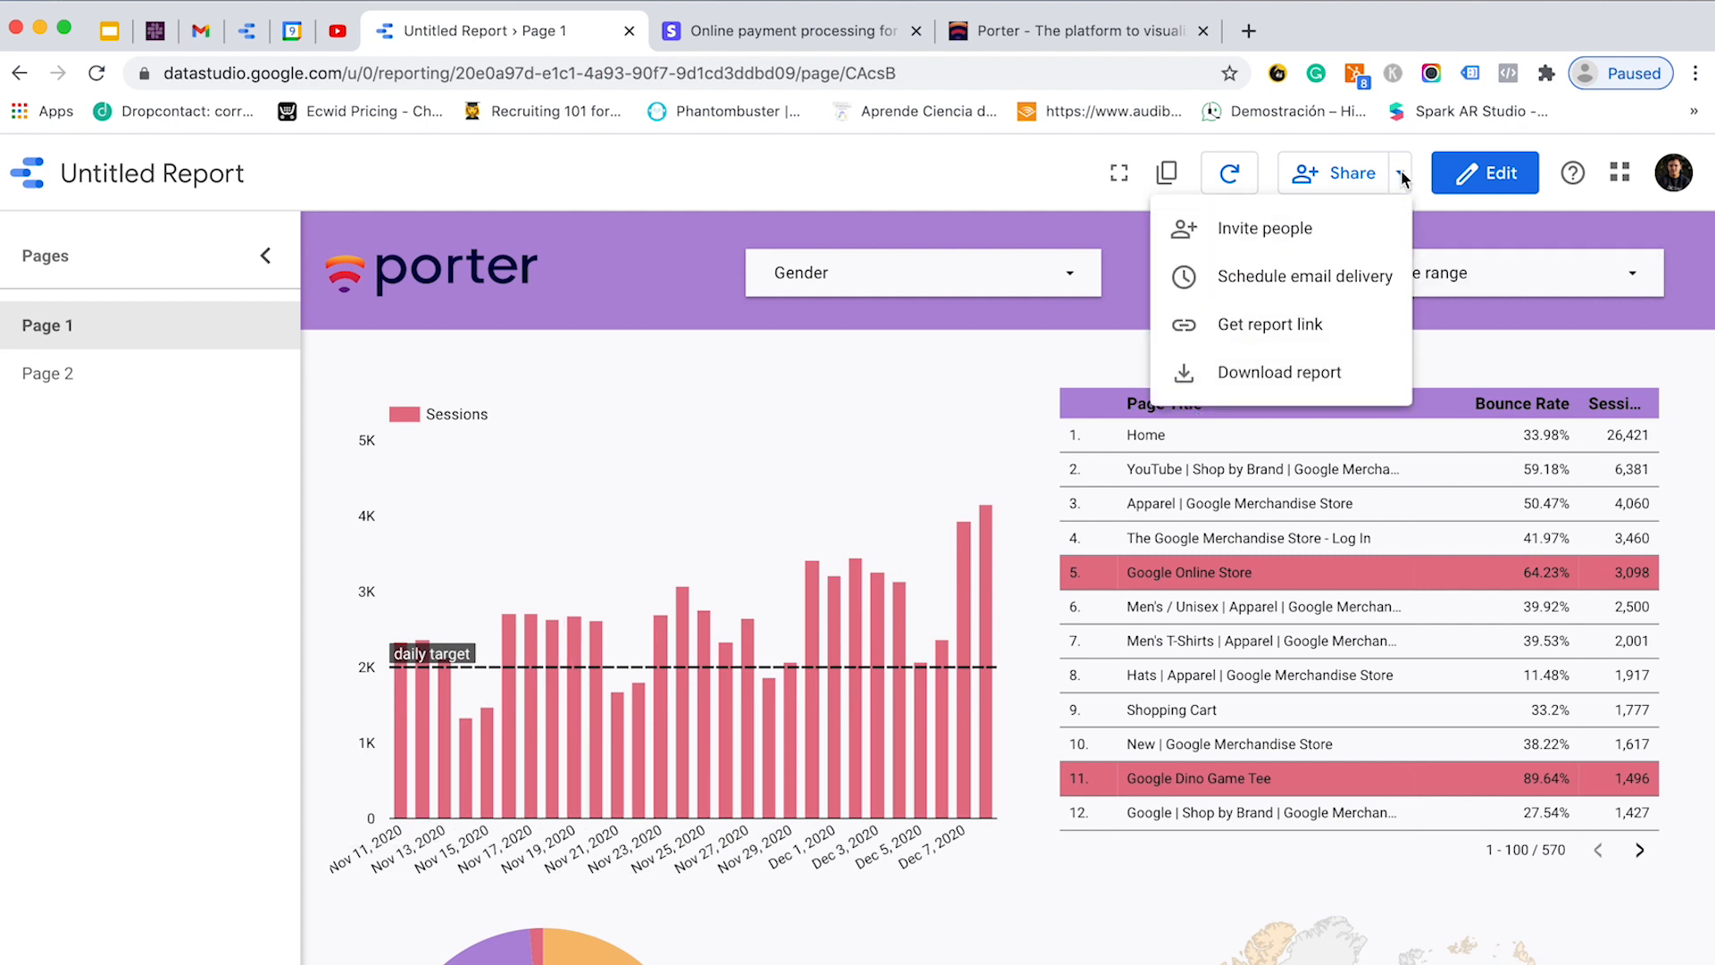
{"action": "left_click", "coordinate": [1264, 231]}
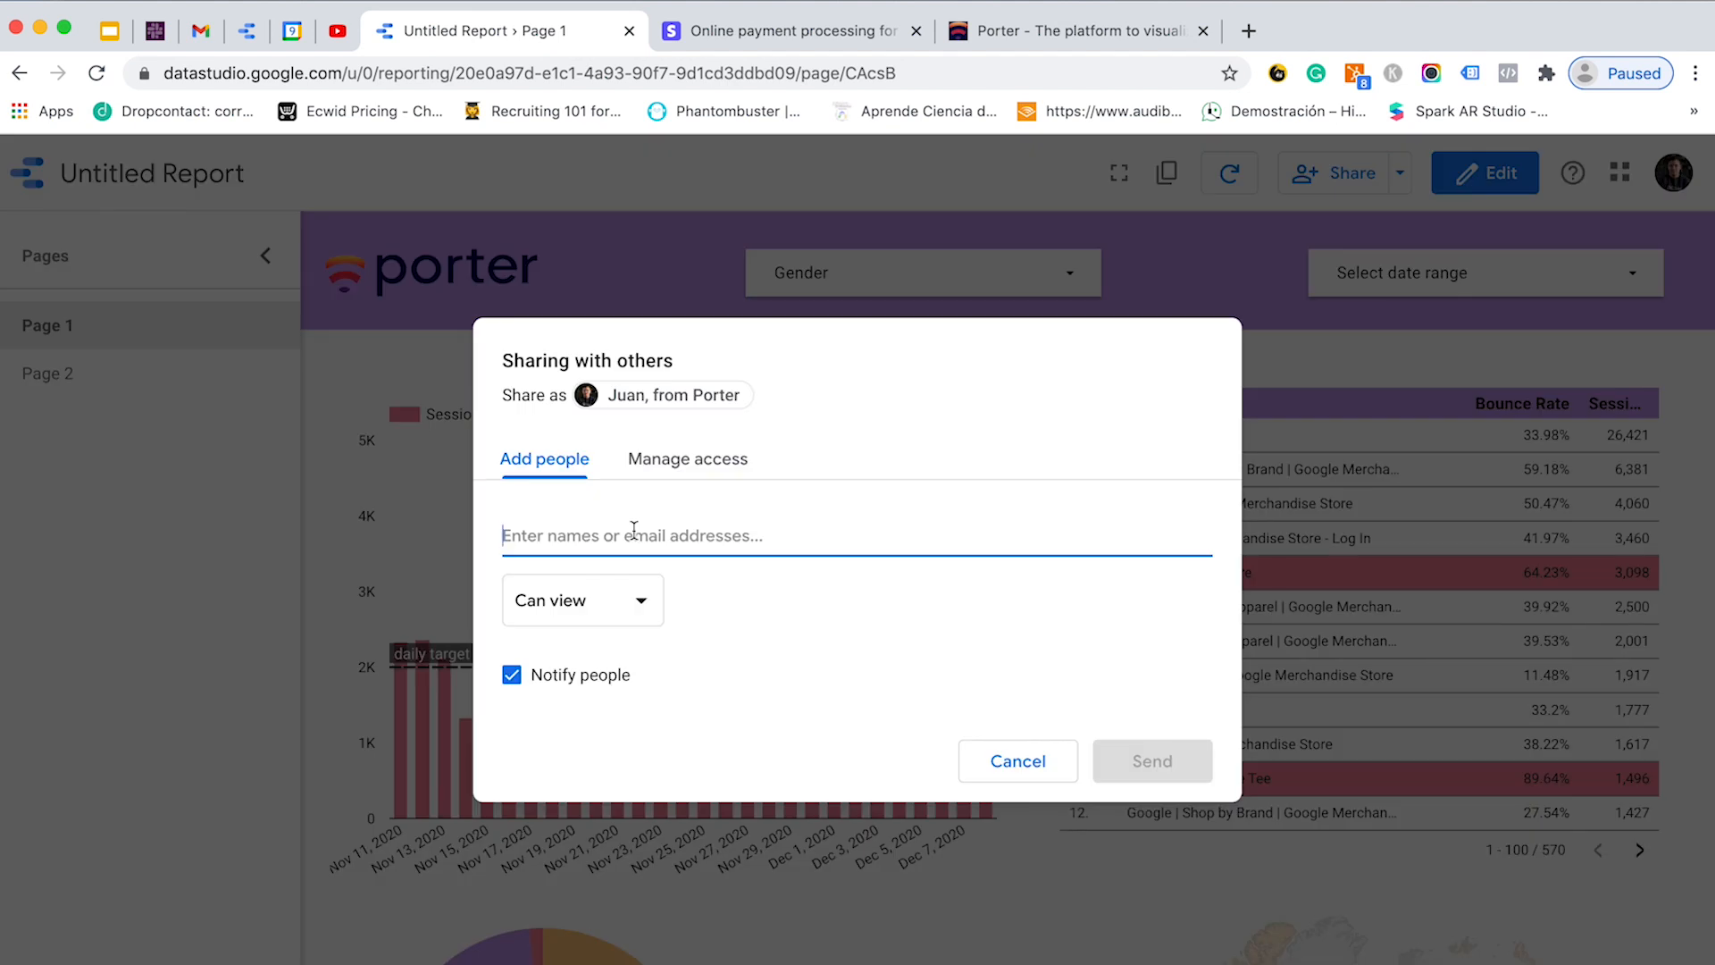
{"action": "type", "text": "mateo"}
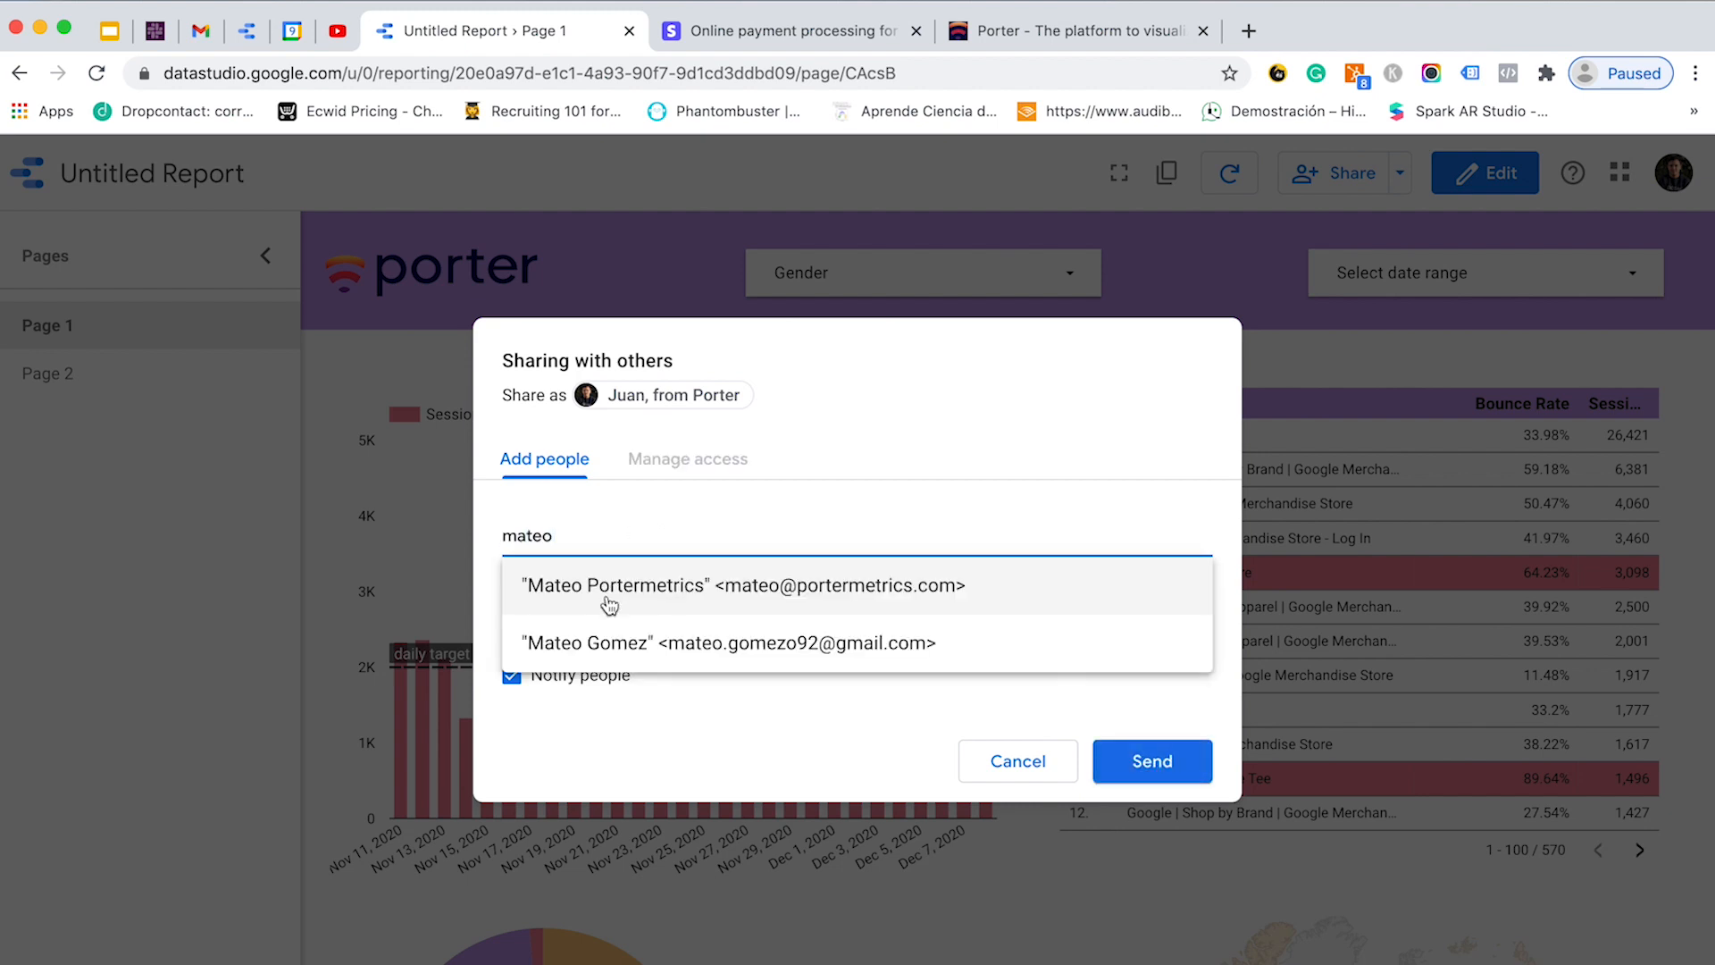
{"action": "left_click", "coordinate": [656, 589]}
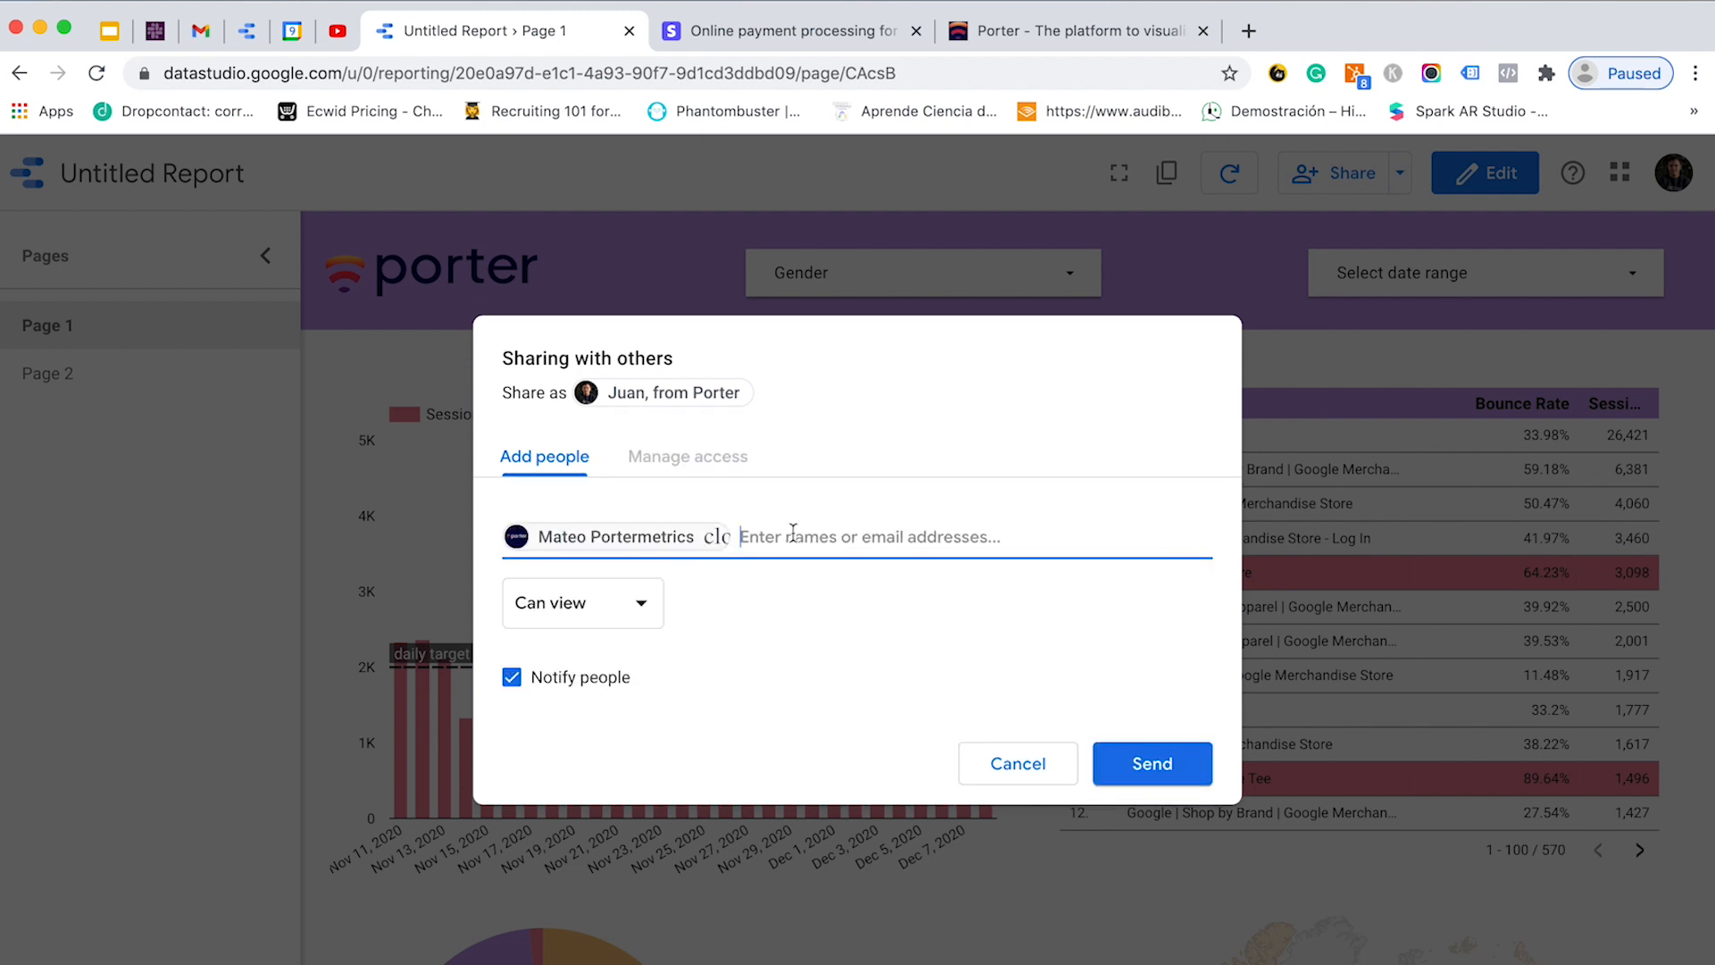
{"action": "type", "text": "sofia"}
{"action": "left_click", "coordinate": [764, 605]}
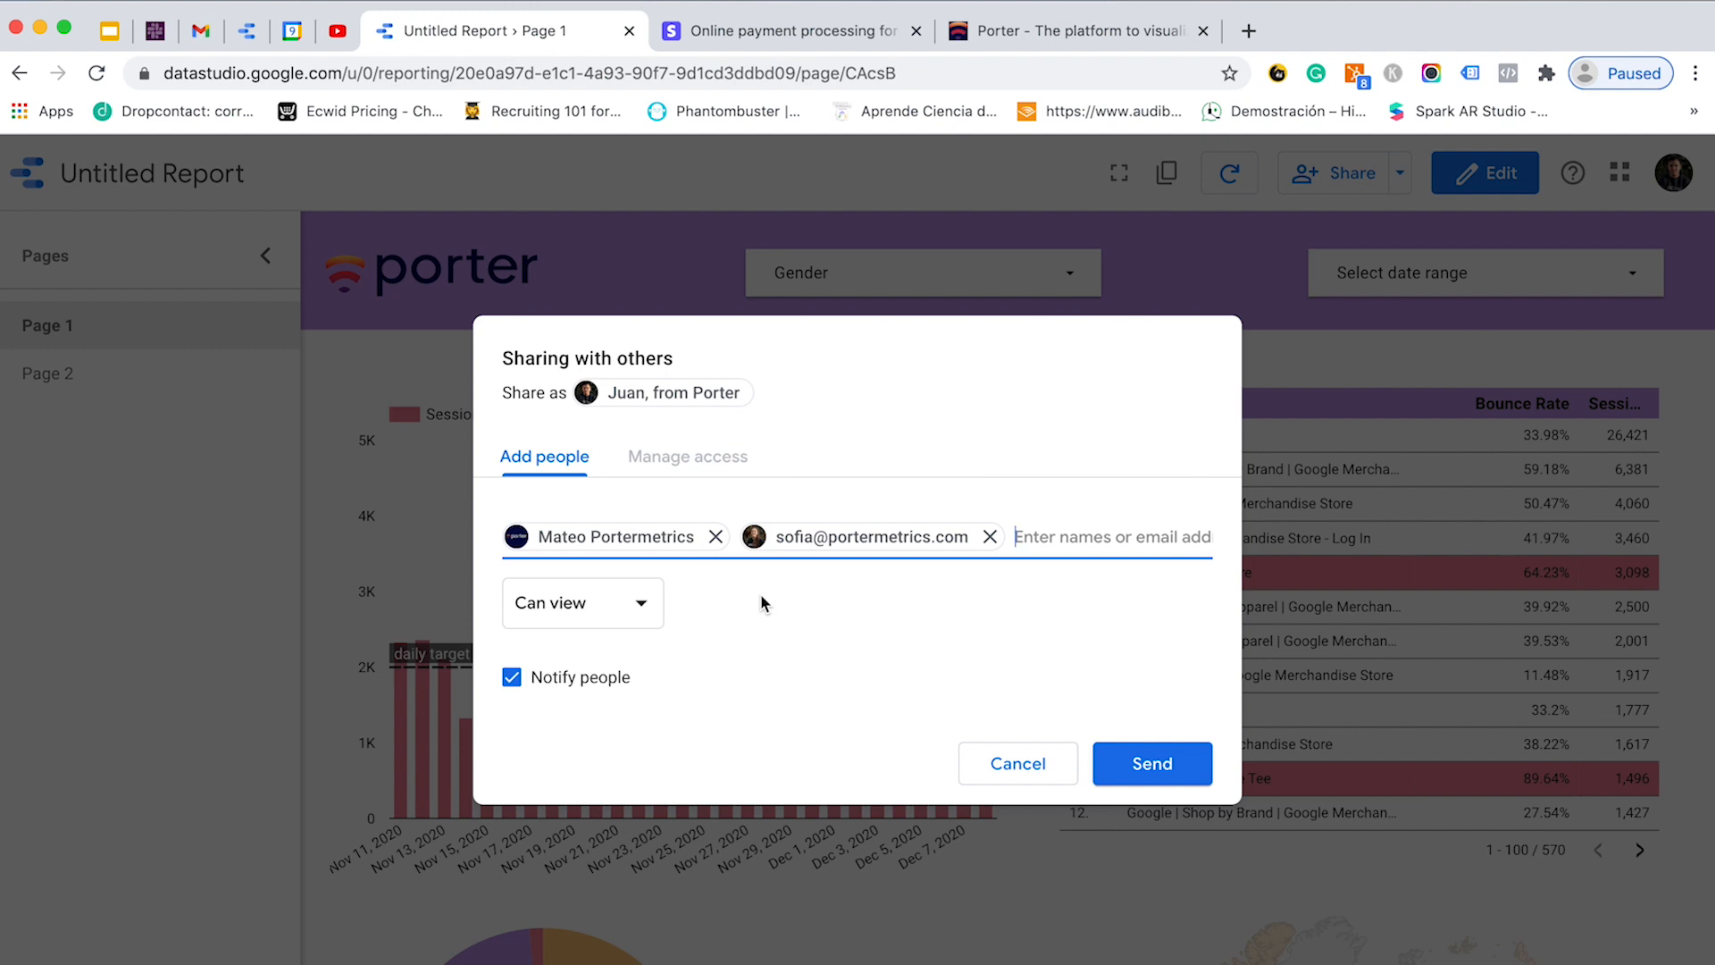
{"action": "left_click", "coordinate": [571, 616]}
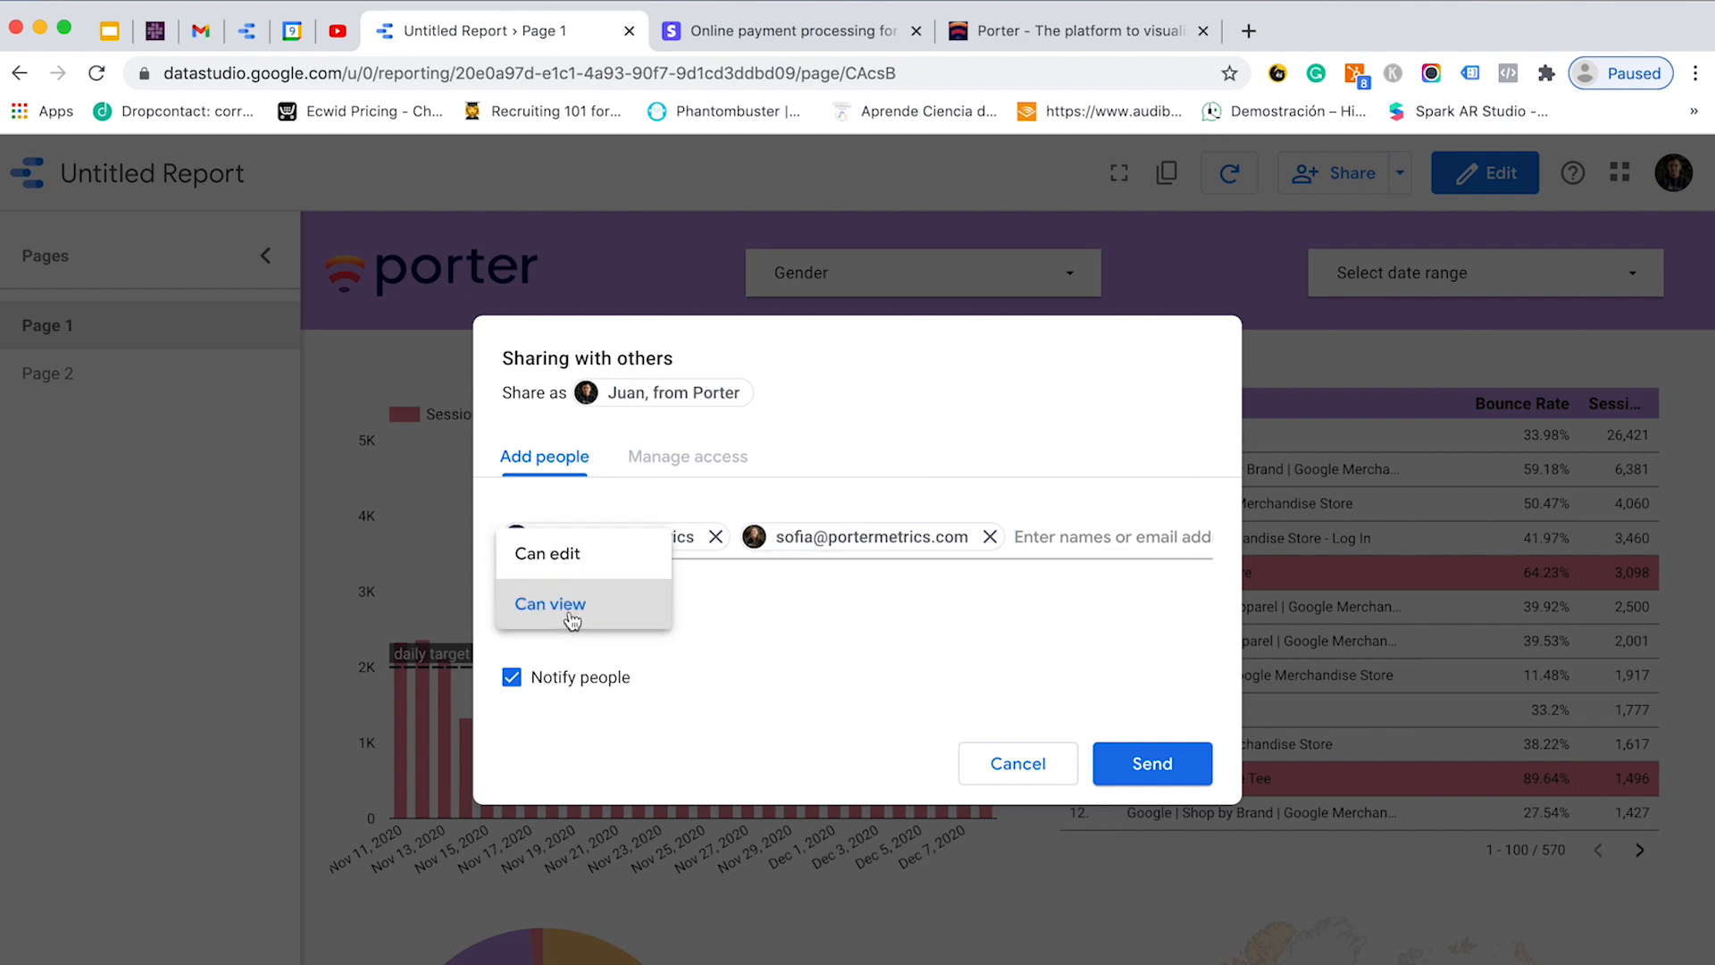
{"action": "left_click", "coordinate": [583, 565]}
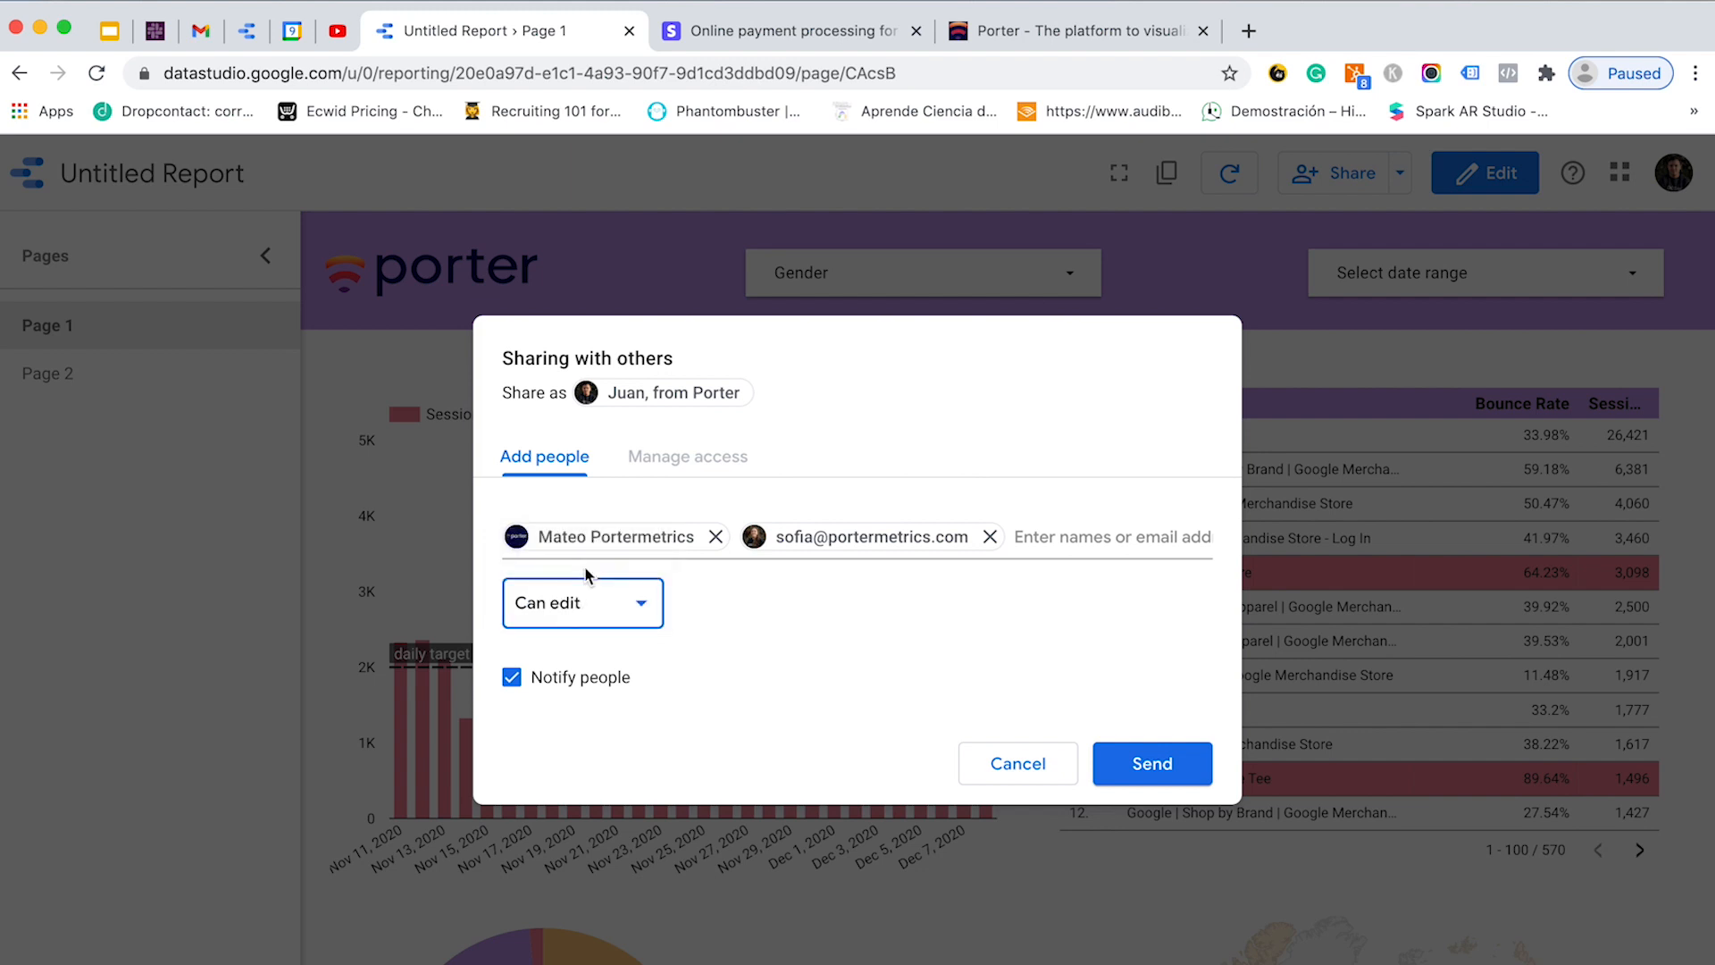
{"action": "left_click", "coordinate": [1171, 771]}
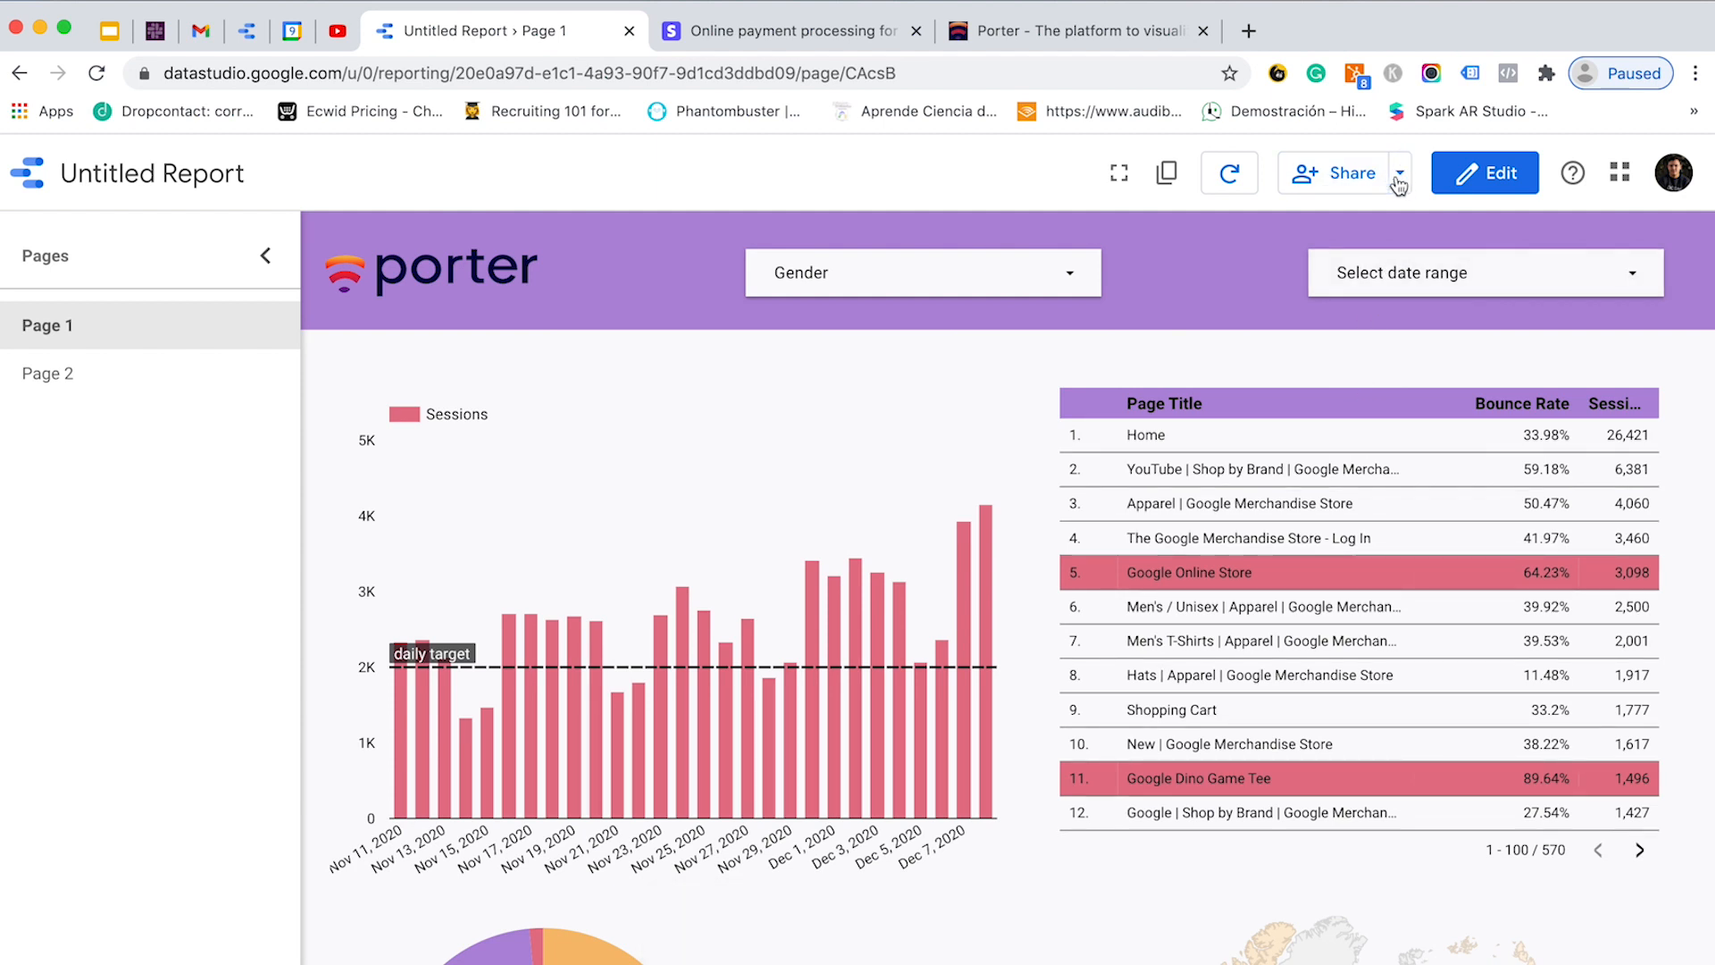
- Set the report's link sharing to "Anyone on the Internet can find and view", save it and copy the report link
{"action": "left_click", "coordinate": [1402, 187]}
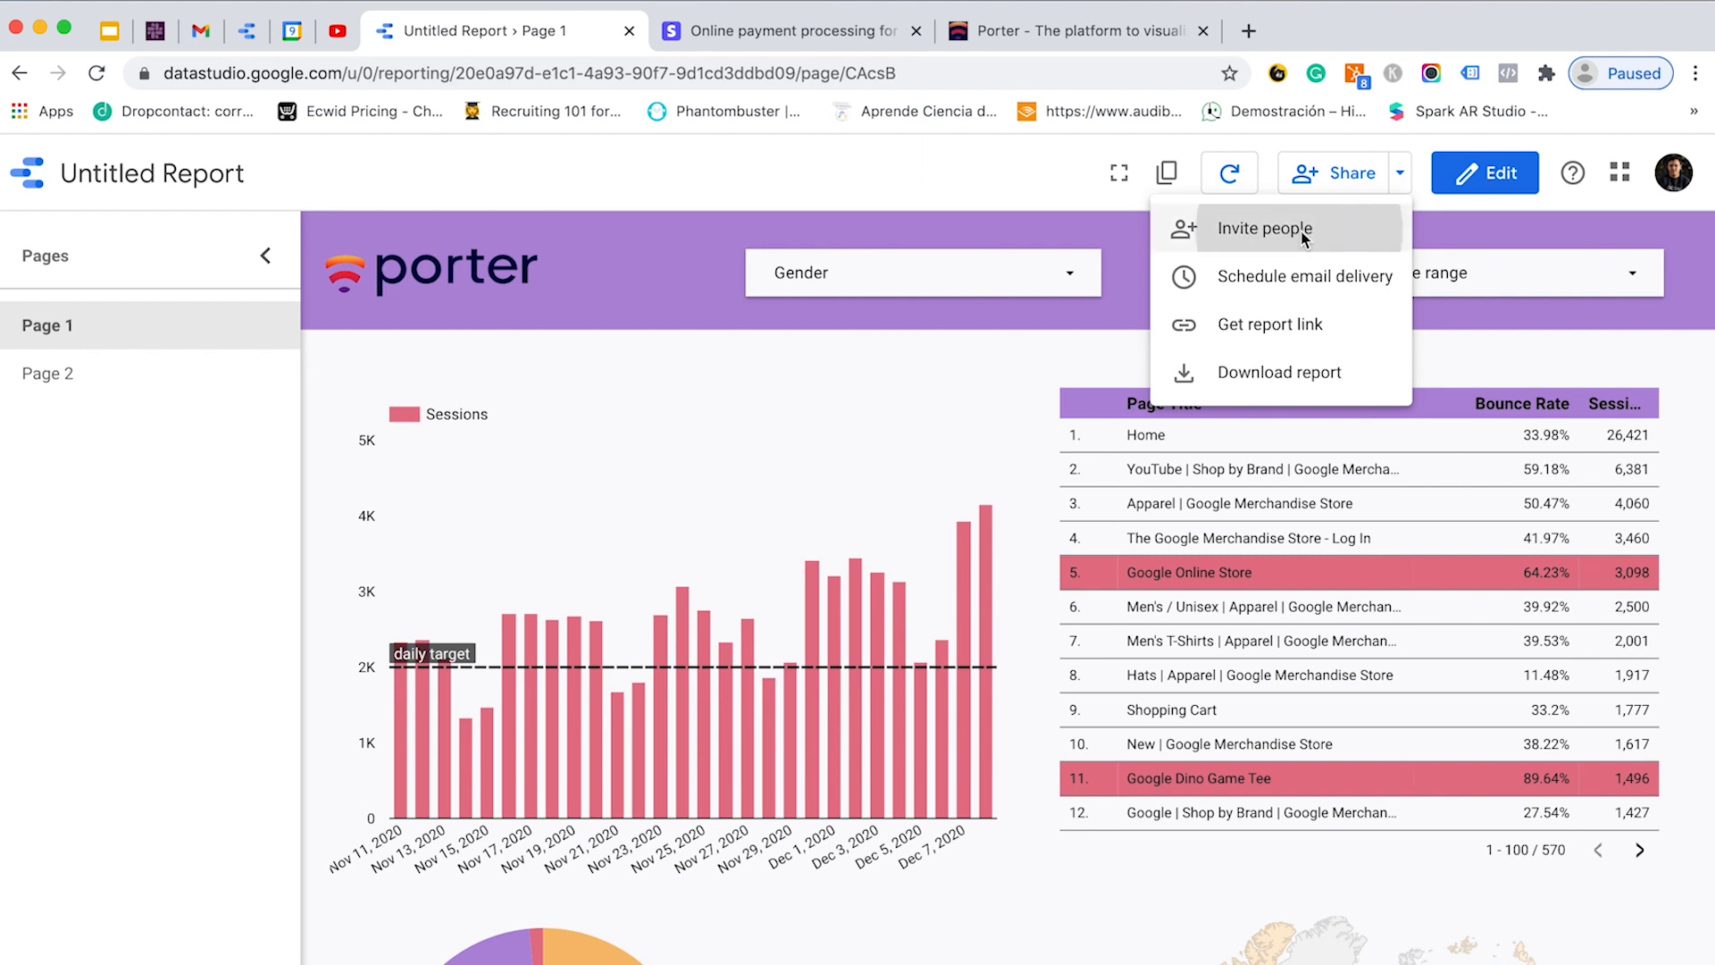
{"action": "left_click", "coordinate": [1265, 229]}
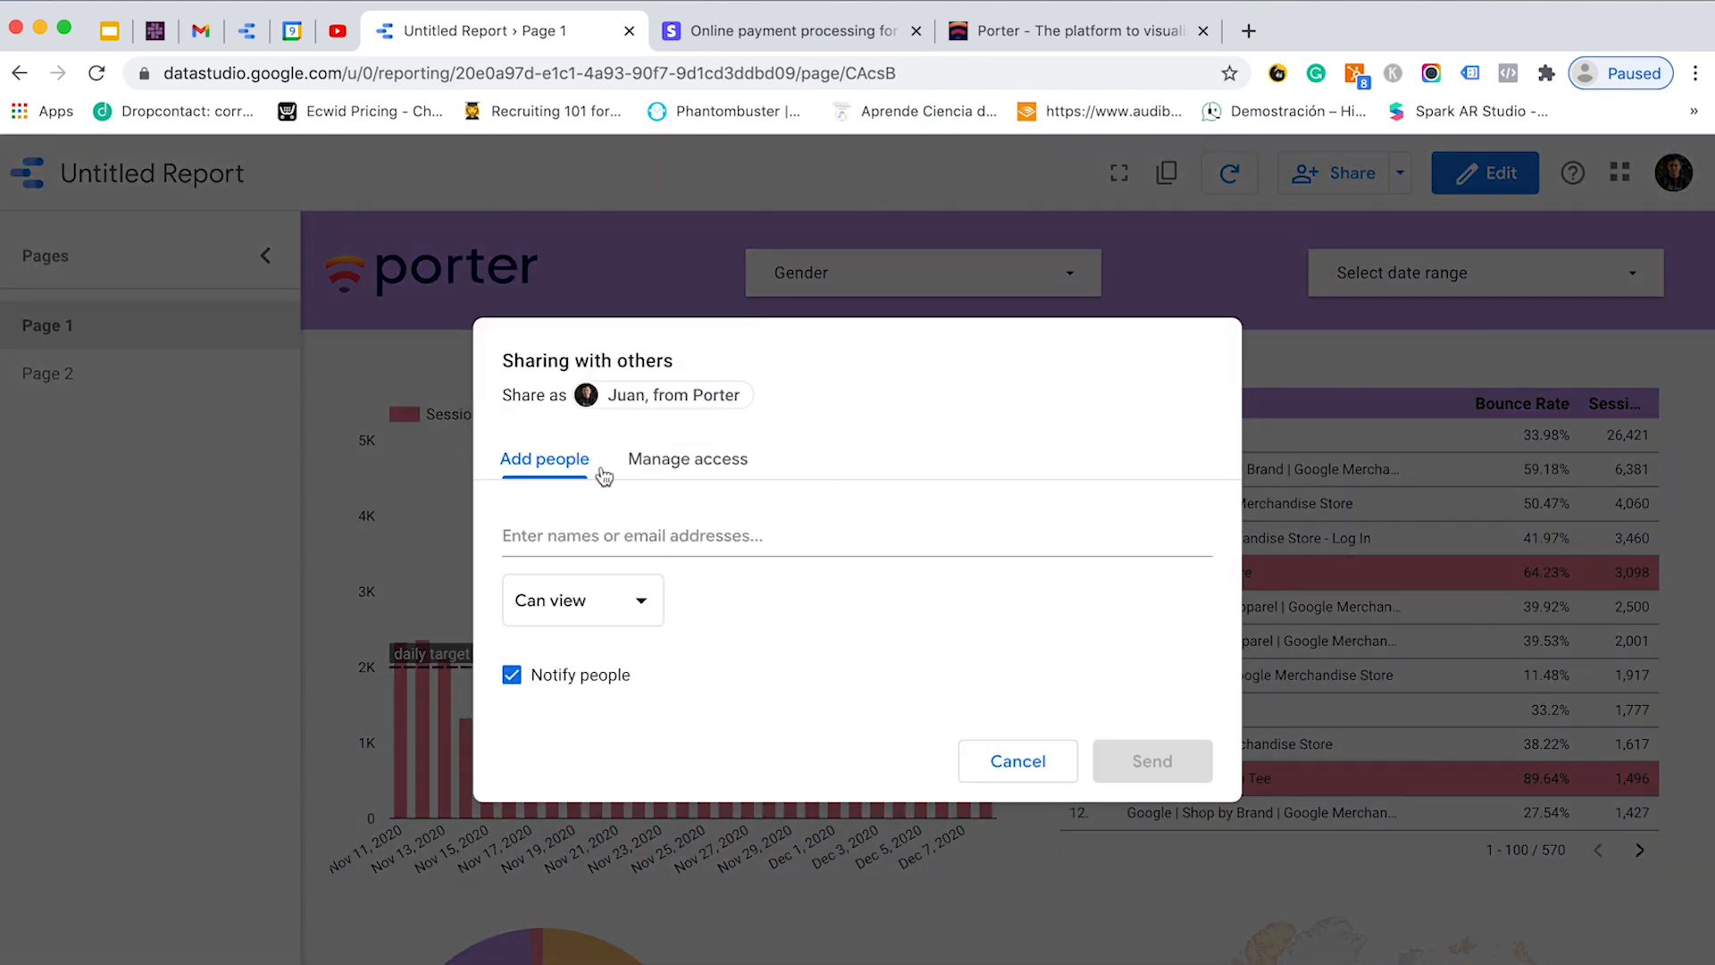
{"action": "left_click", "coordinate": [687, 464]}
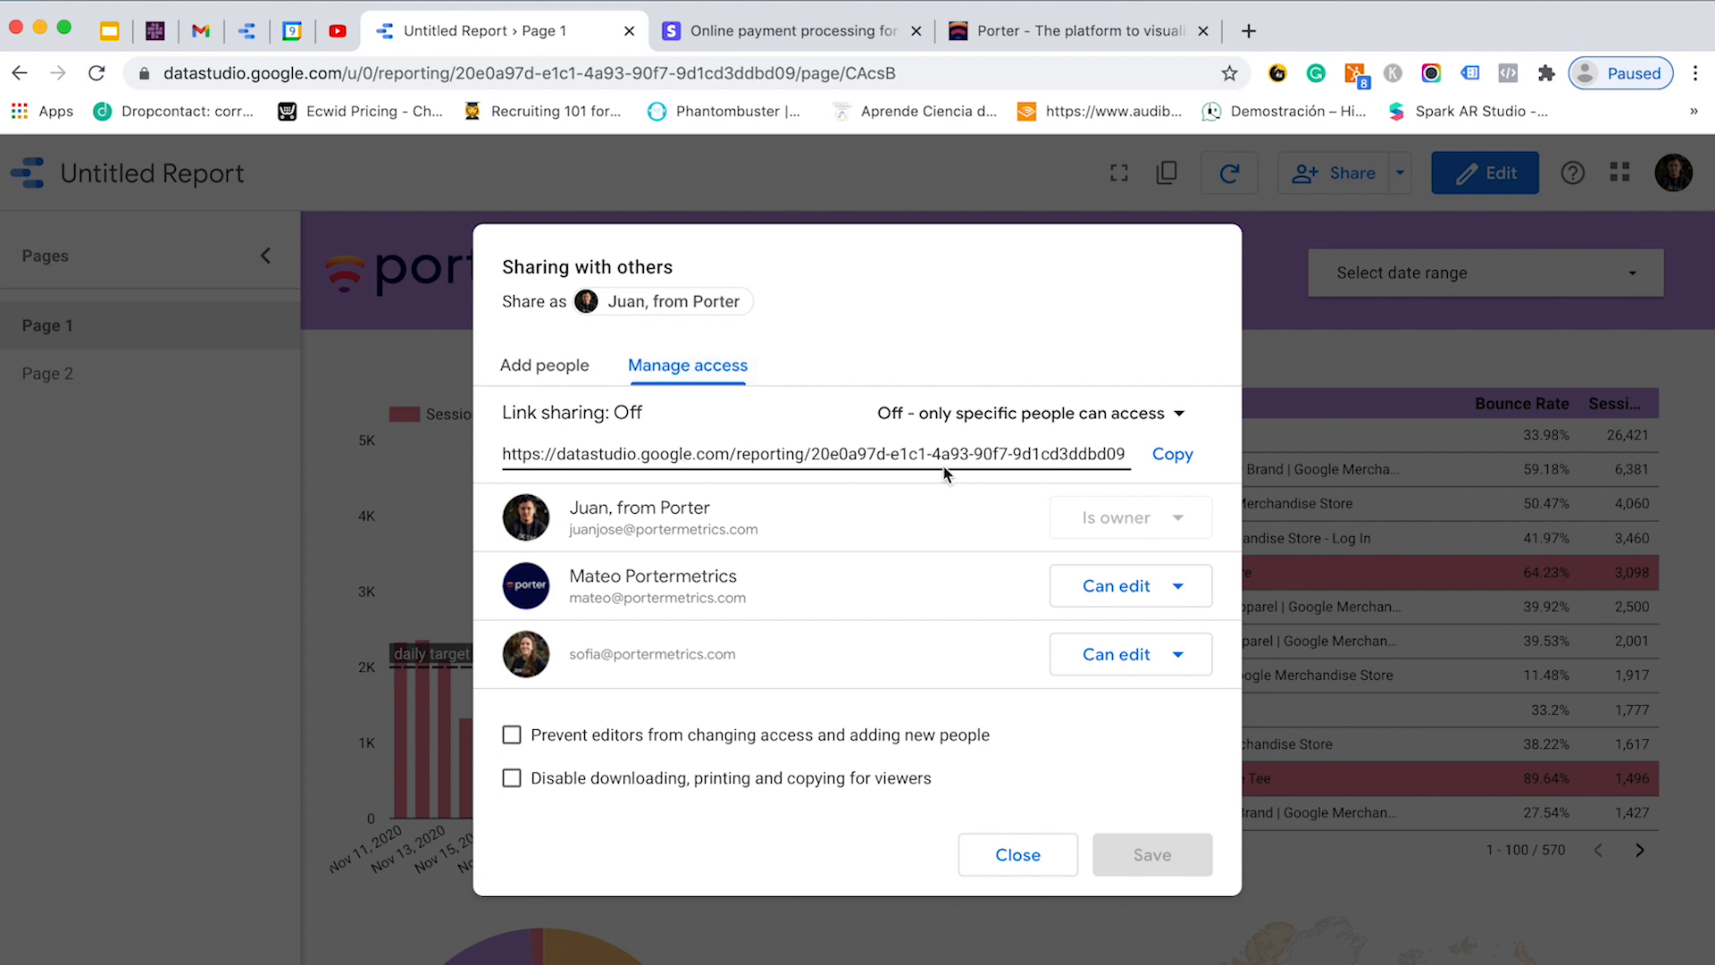
{"action": "left_click", "coordinate": [1089, 423]}
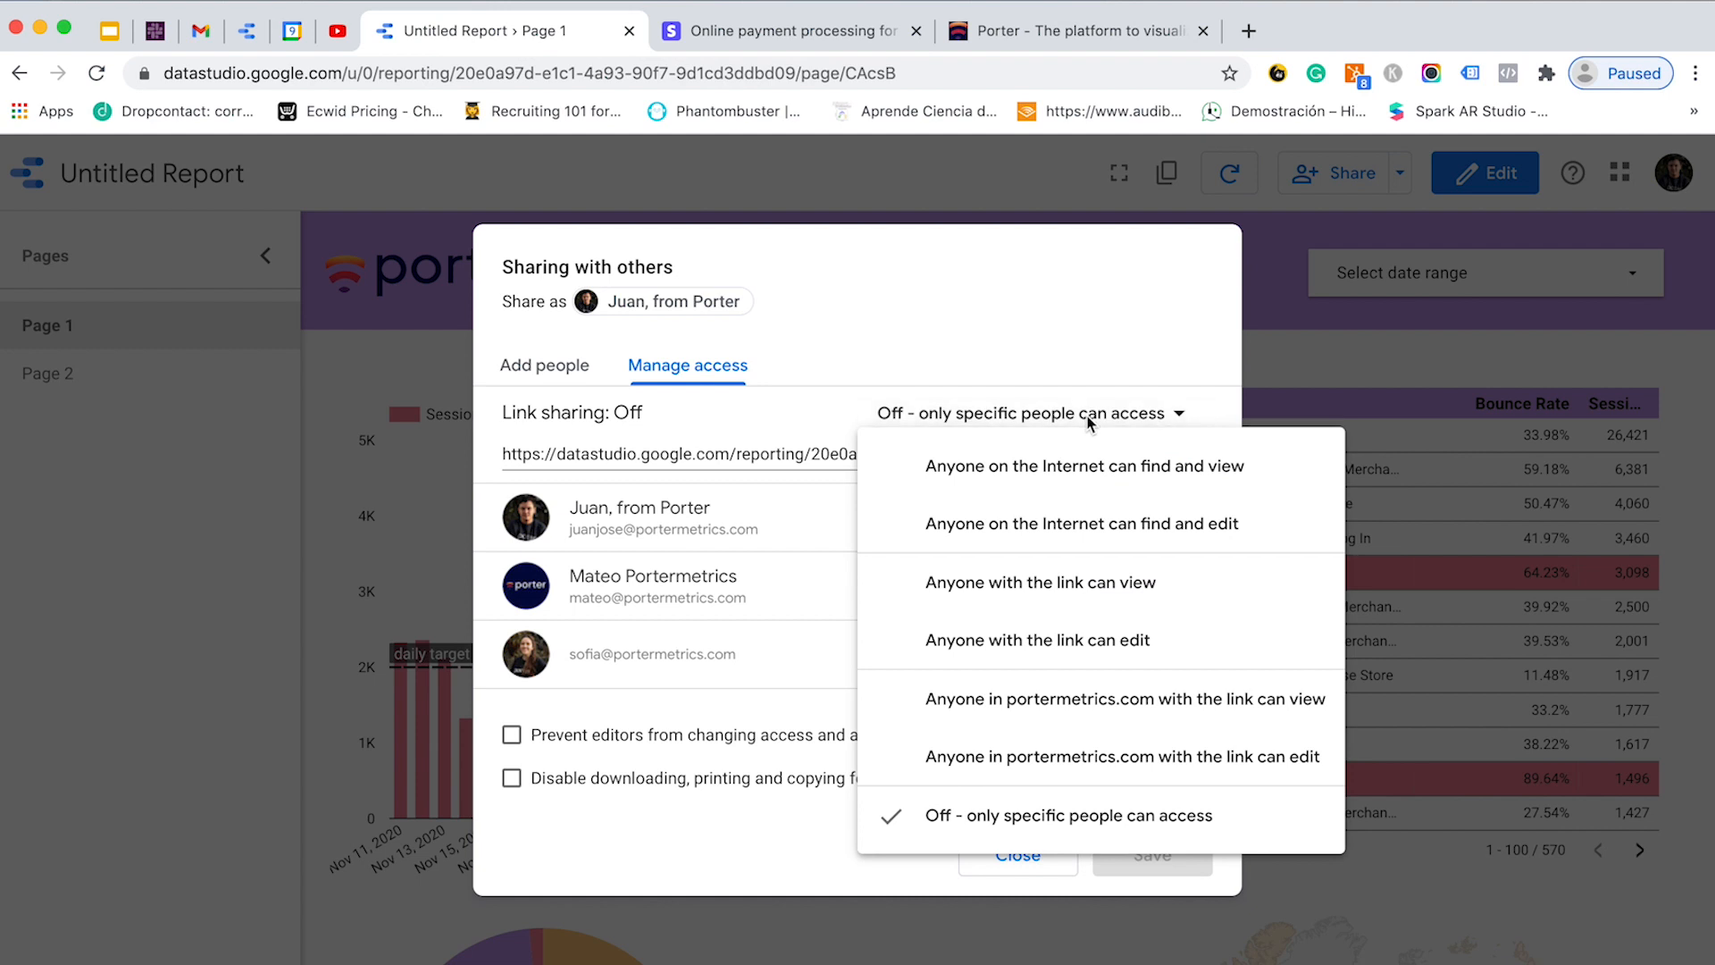
{"action": "left_click", "coordinate": [1068, 461]}
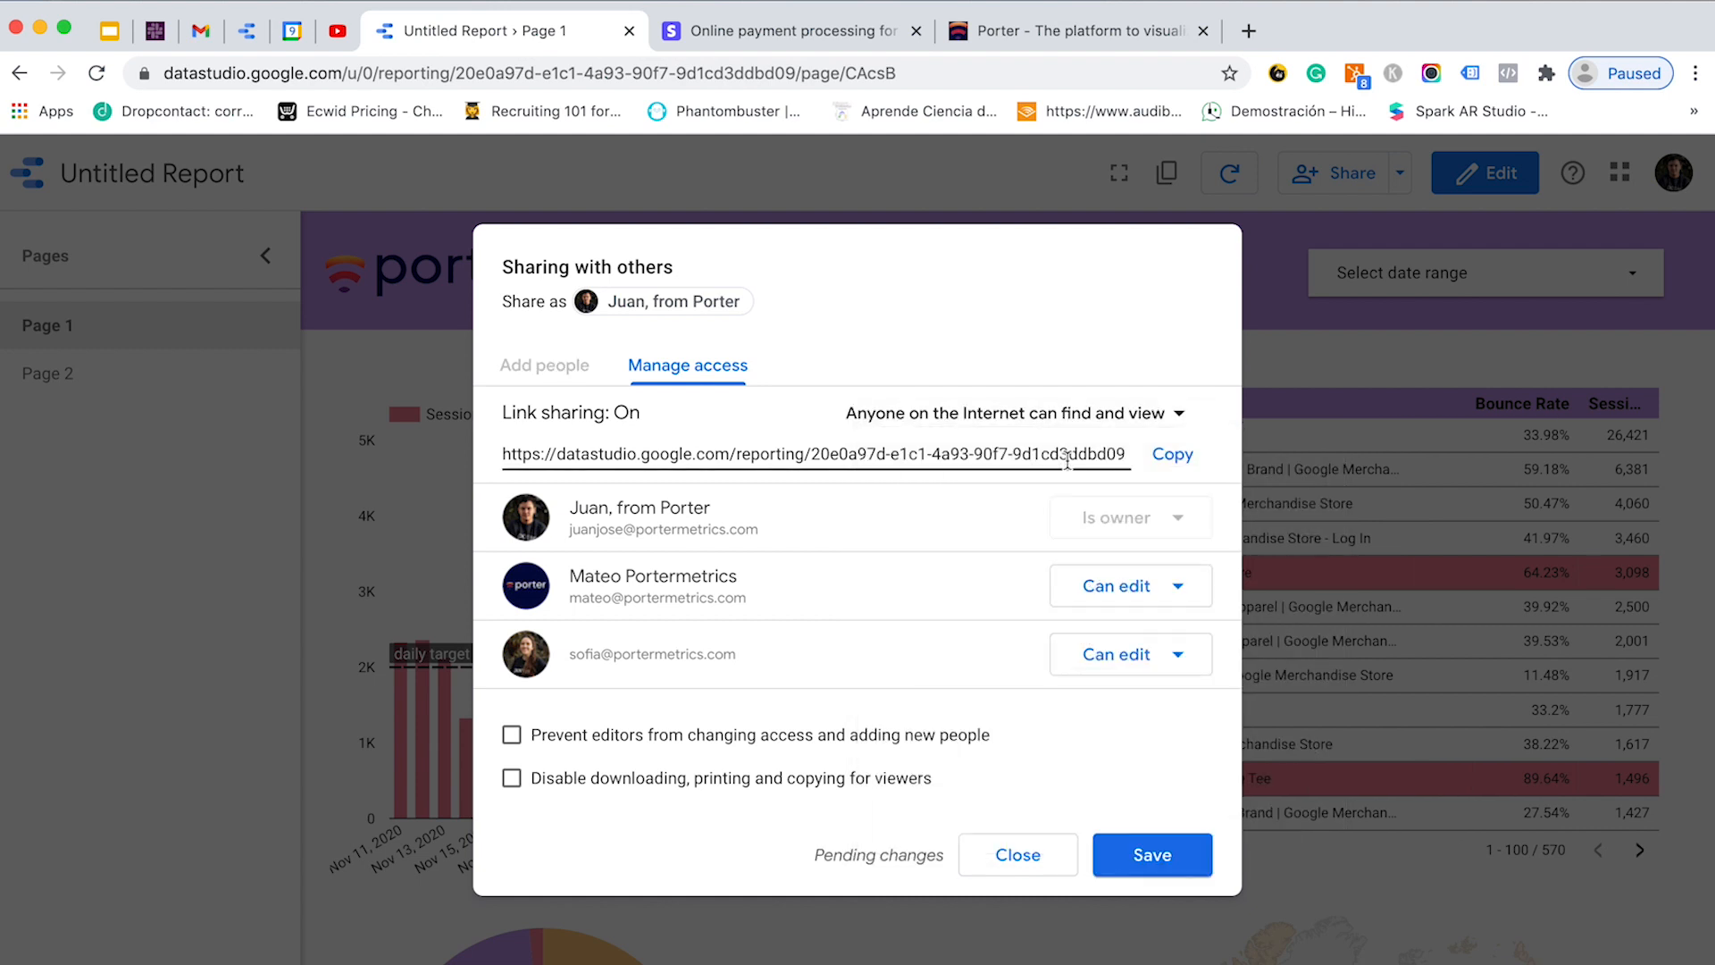
{"action": "left_click", "coordinate": [1146, 856]}
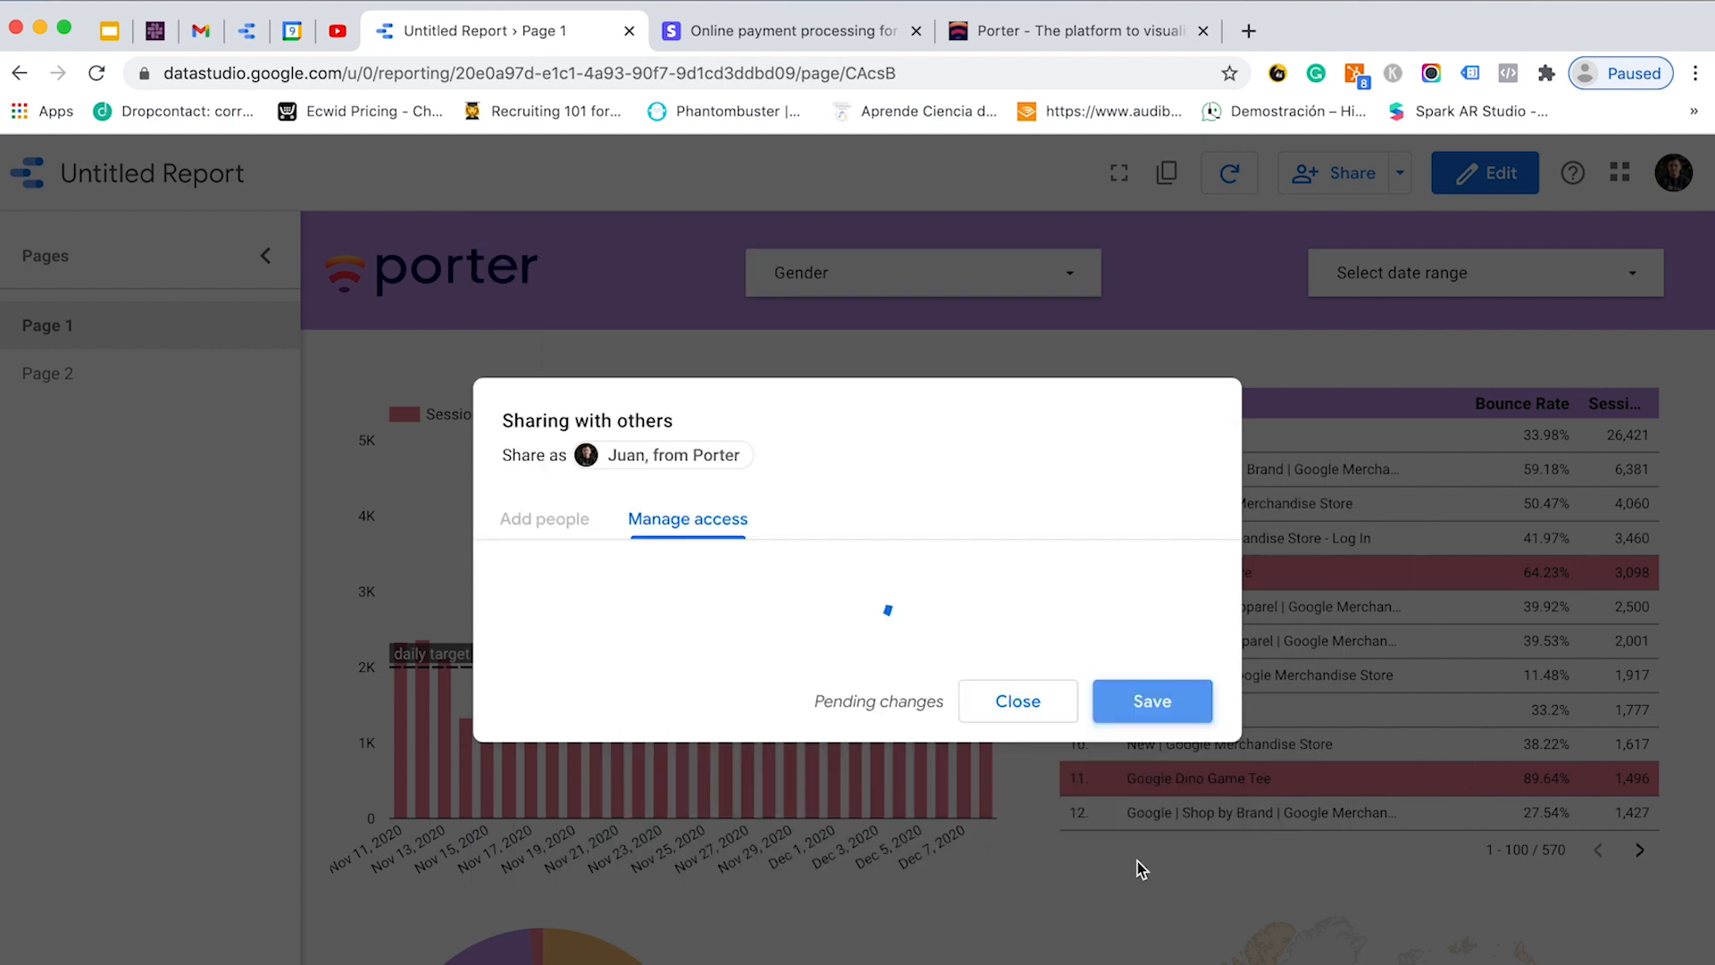
{"action": "left_click", "coordinate": [1184, 465]}
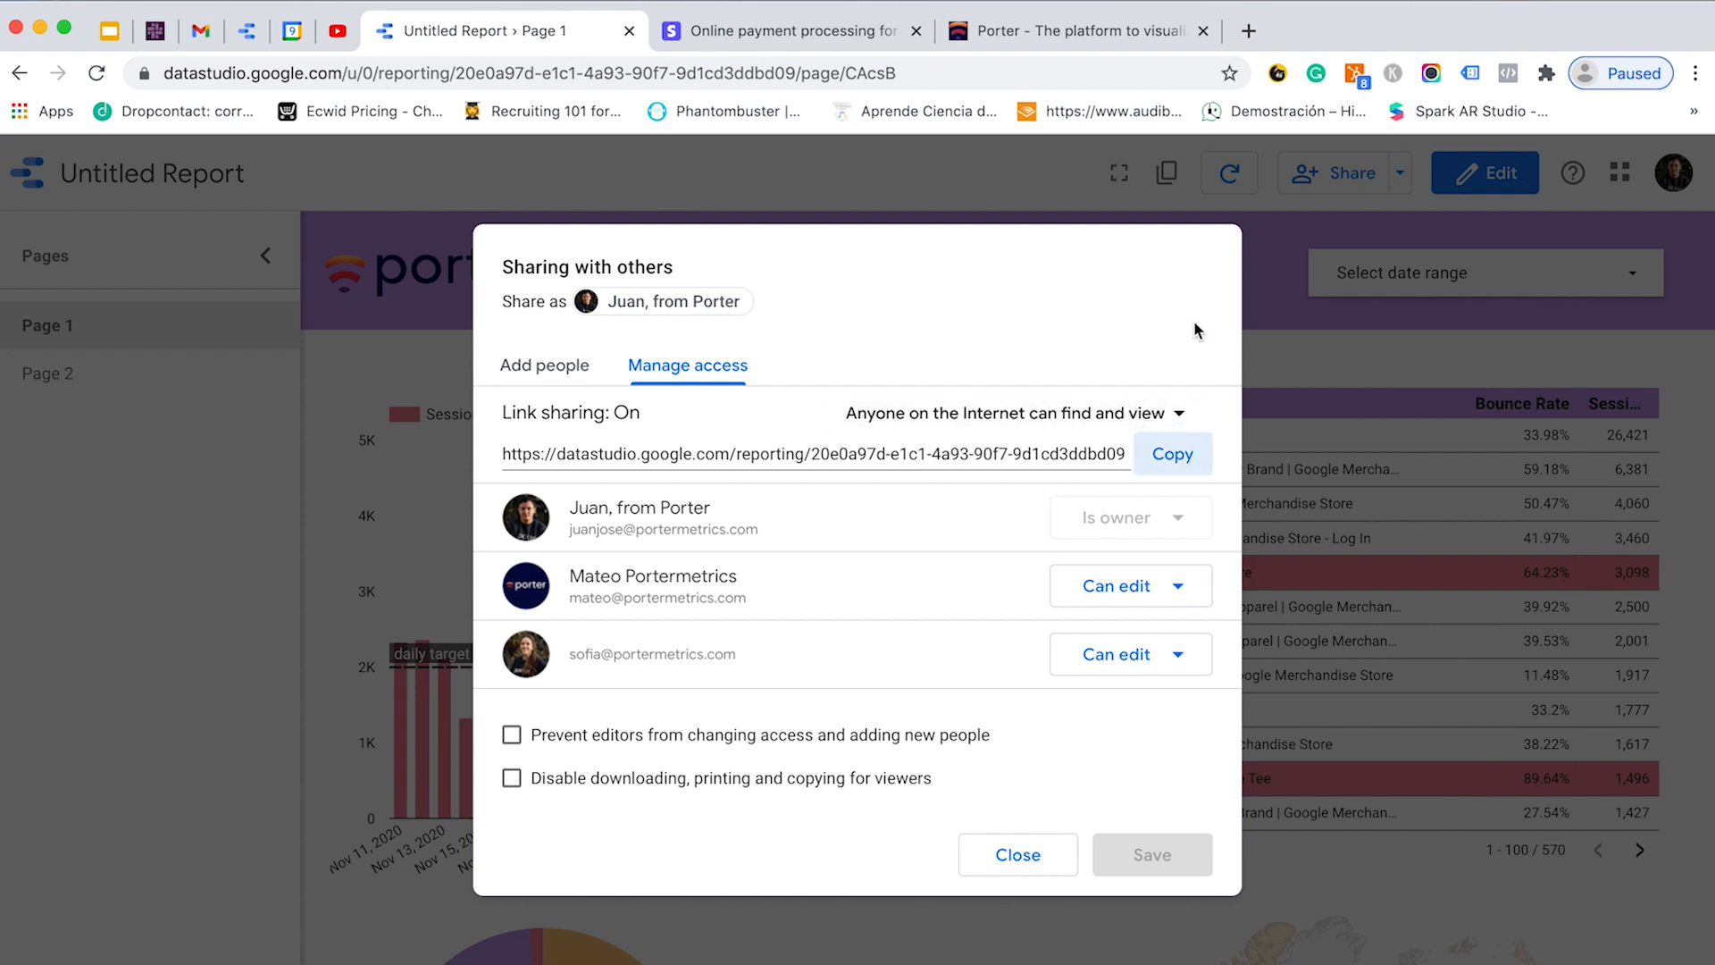
- Open the copied report link in an incognito window to check public access, and close that window
{"action": "left_click", "coordinate": [1697, 80]}
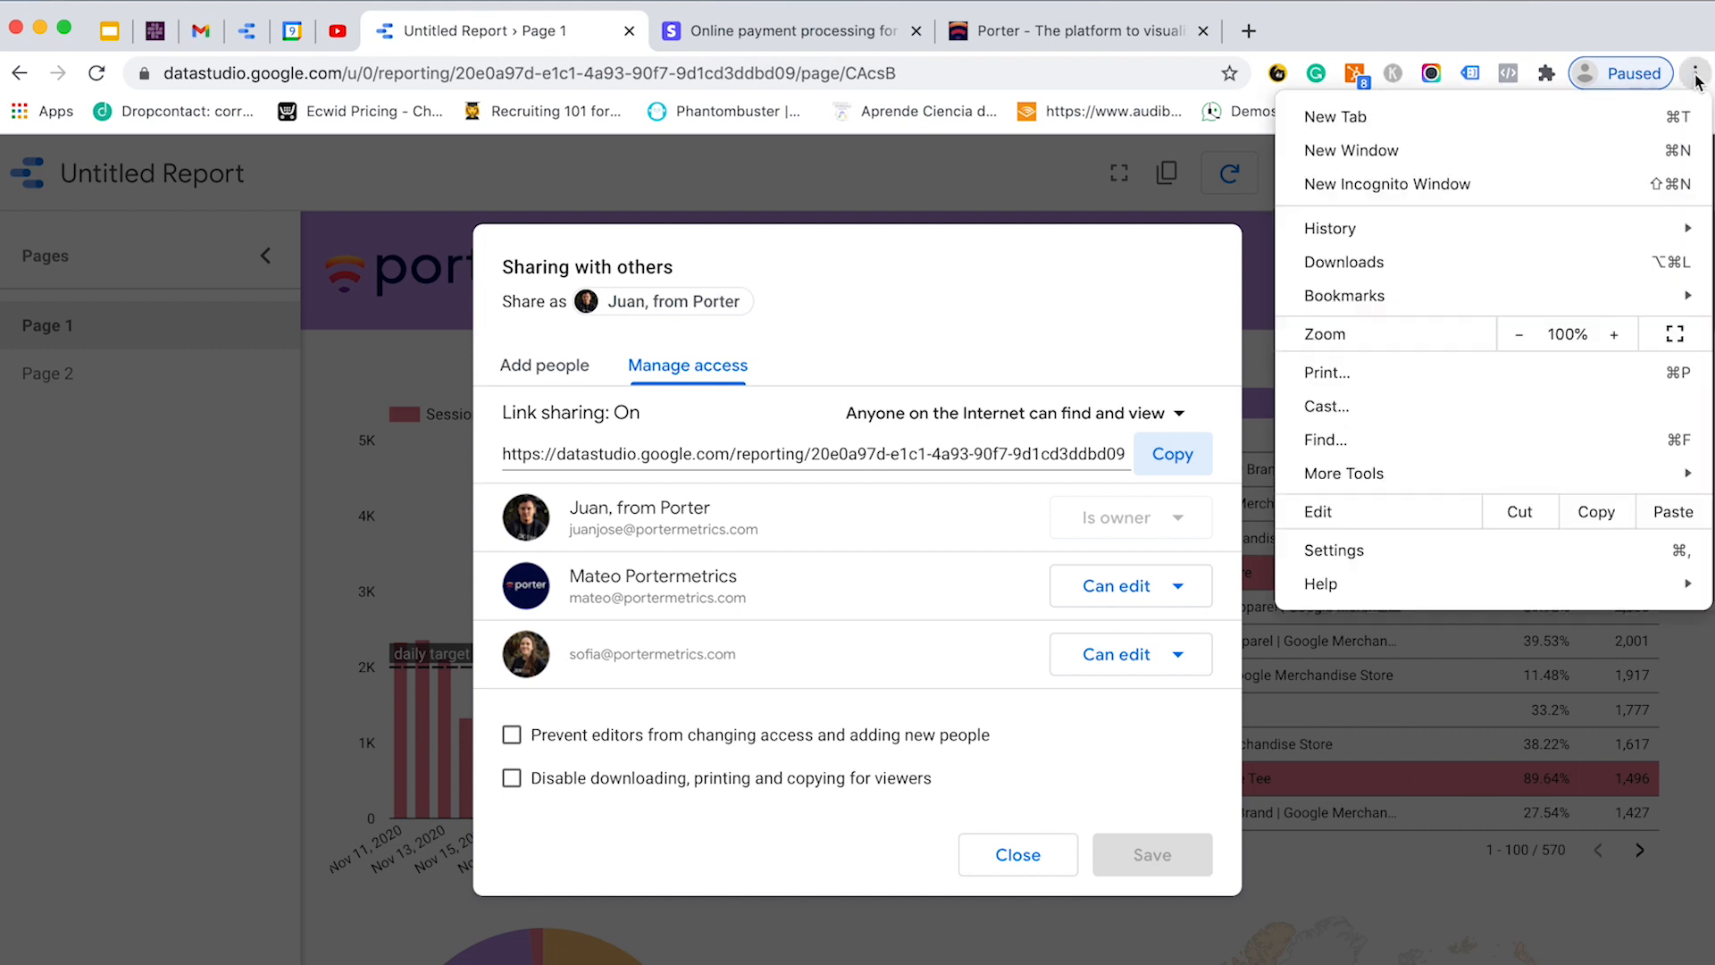
{"action": "left_click", "coordinate": [1435, 198]}
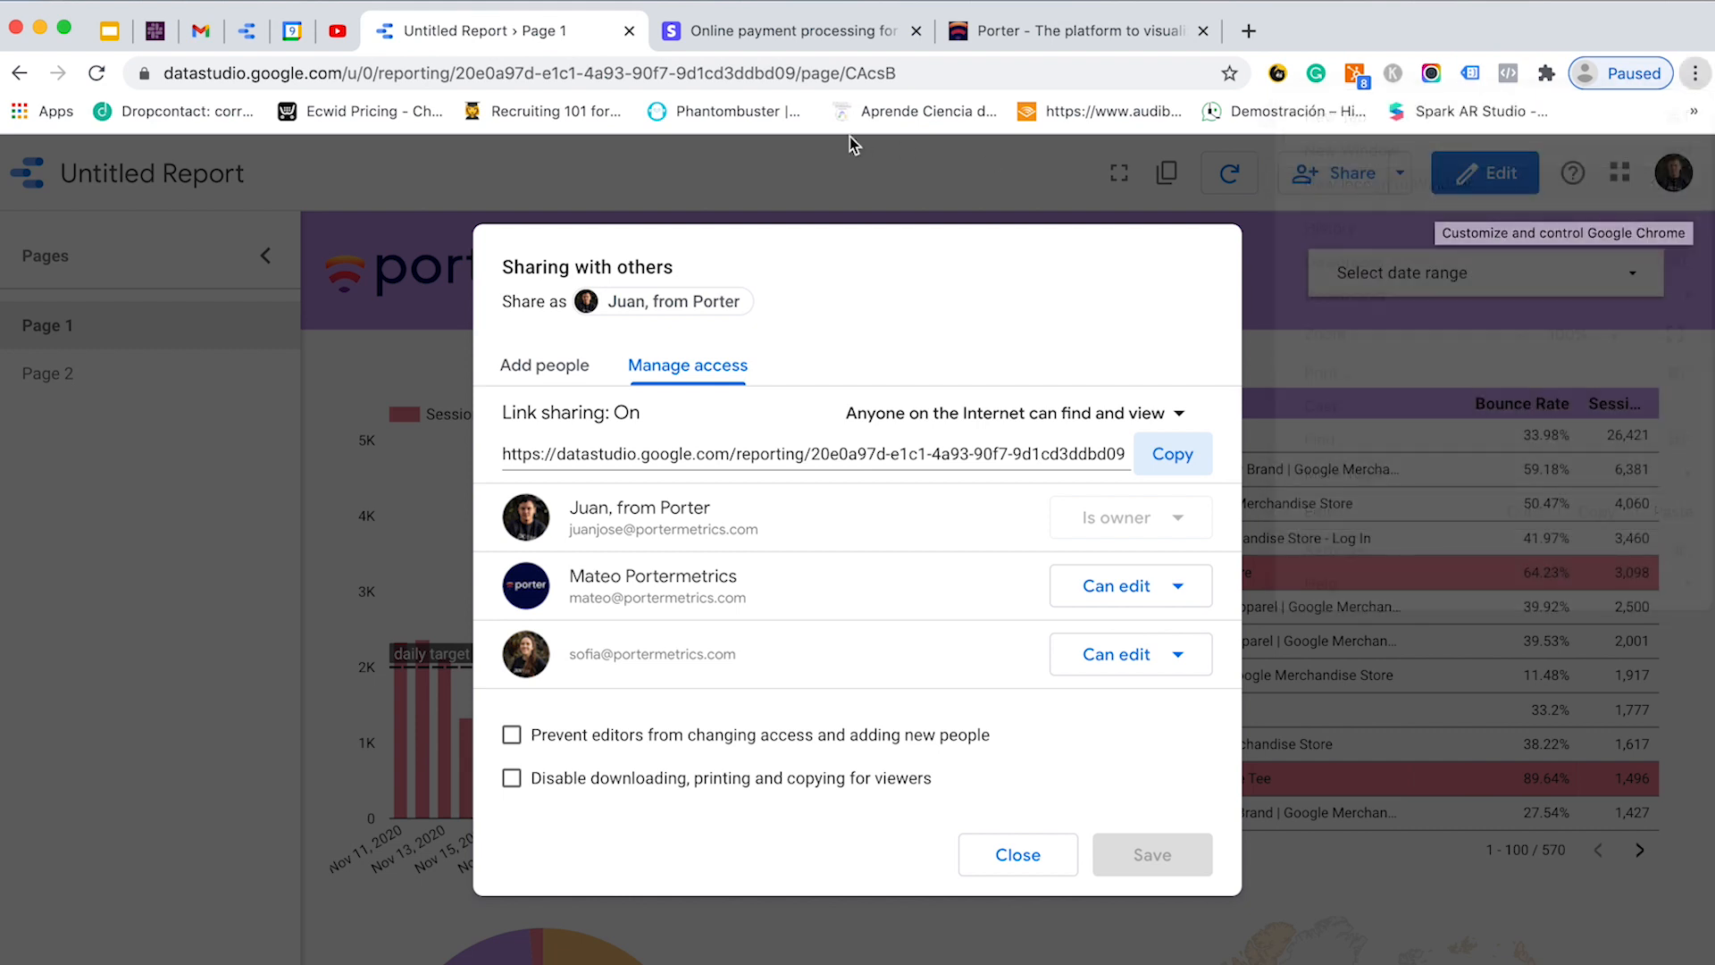
{"action": "key", "text": "super+v"}
{"action": "key", "text": "Return"}
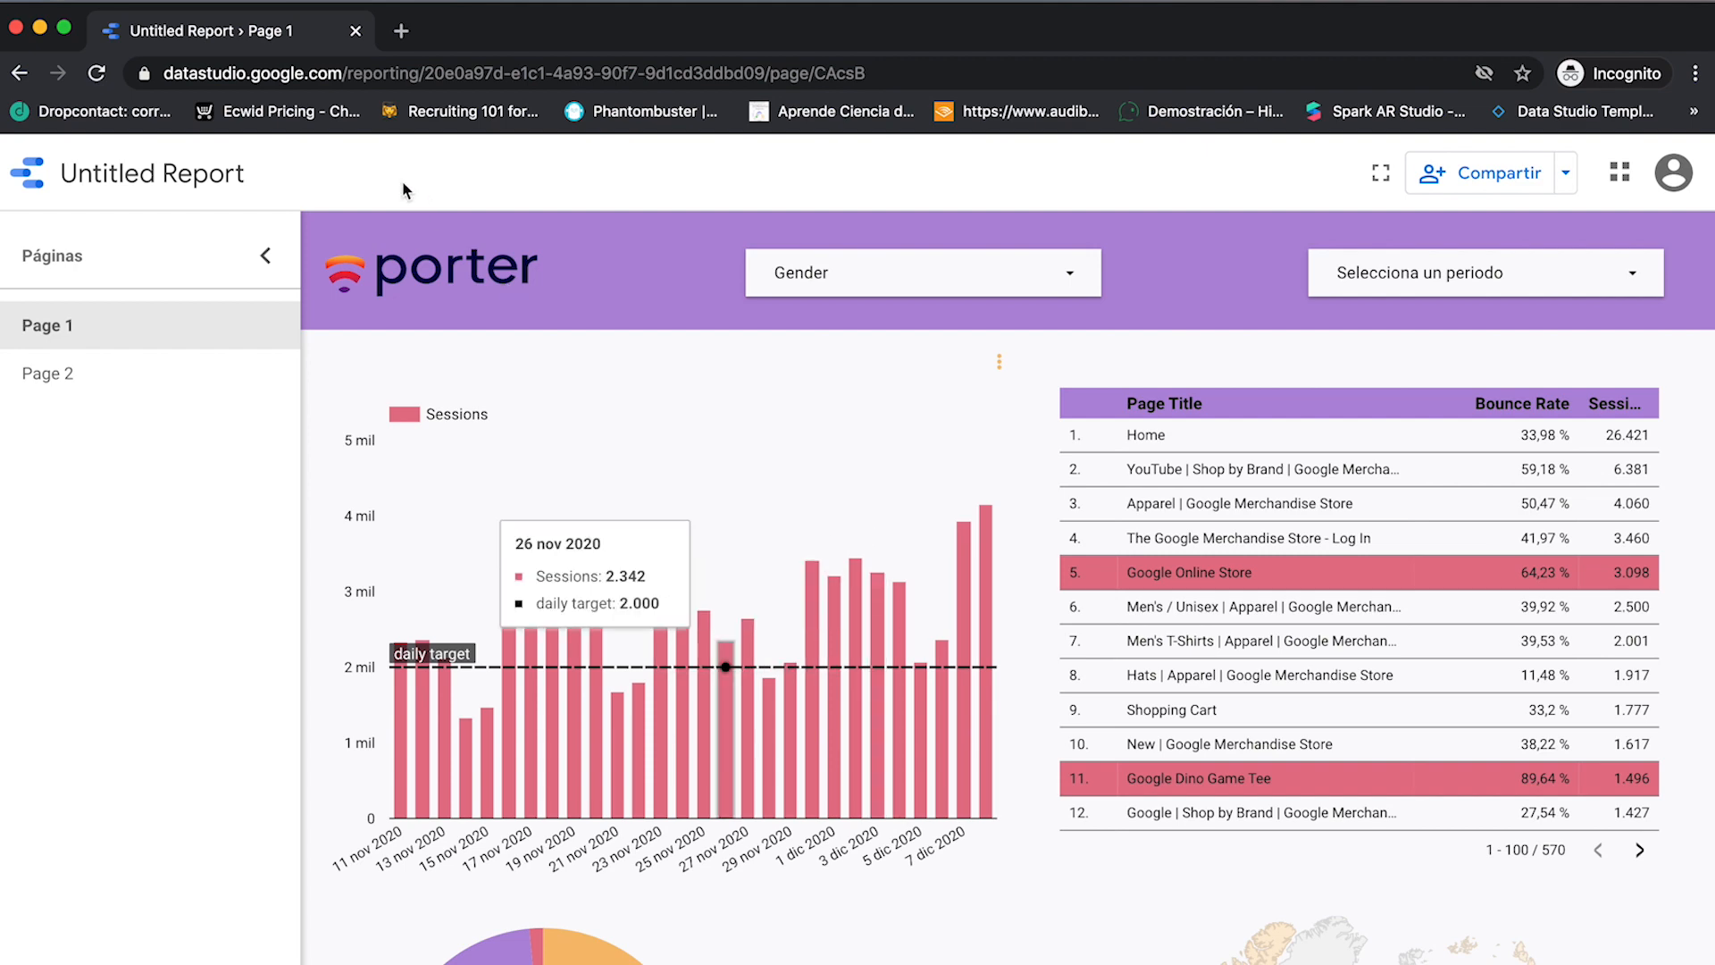
{"action": "left_click", "coordinate": [357, 36]}
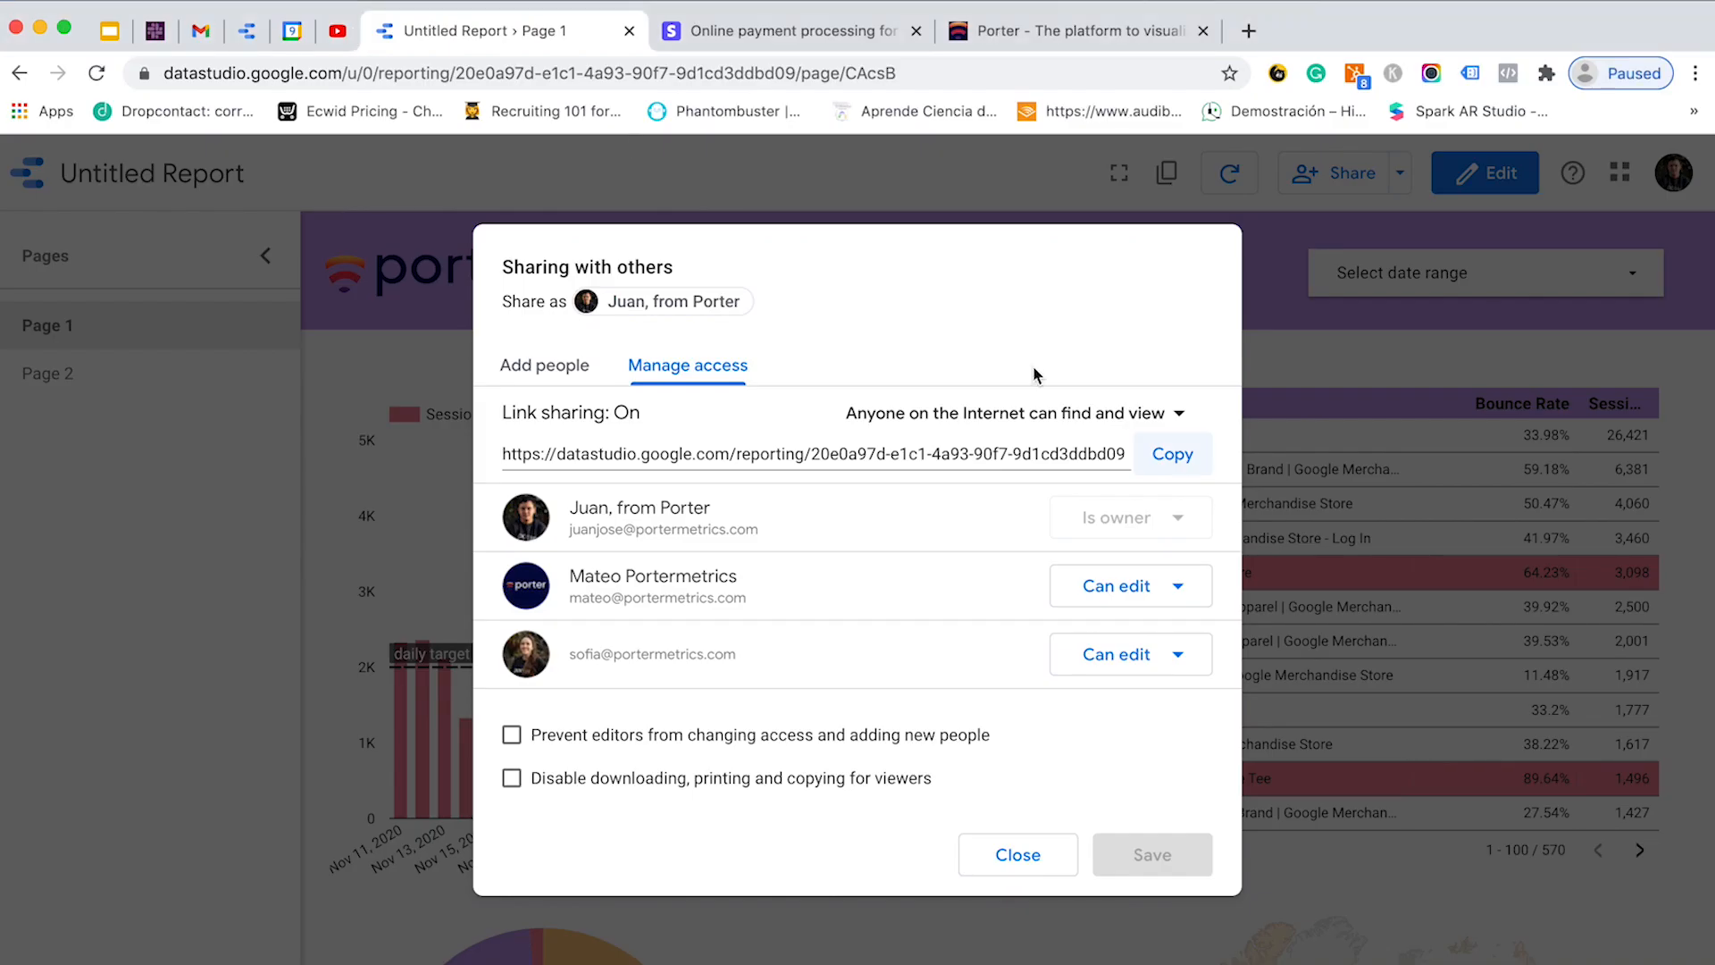
- Close the sharing settings and schedule daily e-mail delivery of pages 1 and 2 from 12/10/2020 at 8:00 AM, adding a colleague as recipient
{"action": "left_click", "coordinate": [1015, 857]}
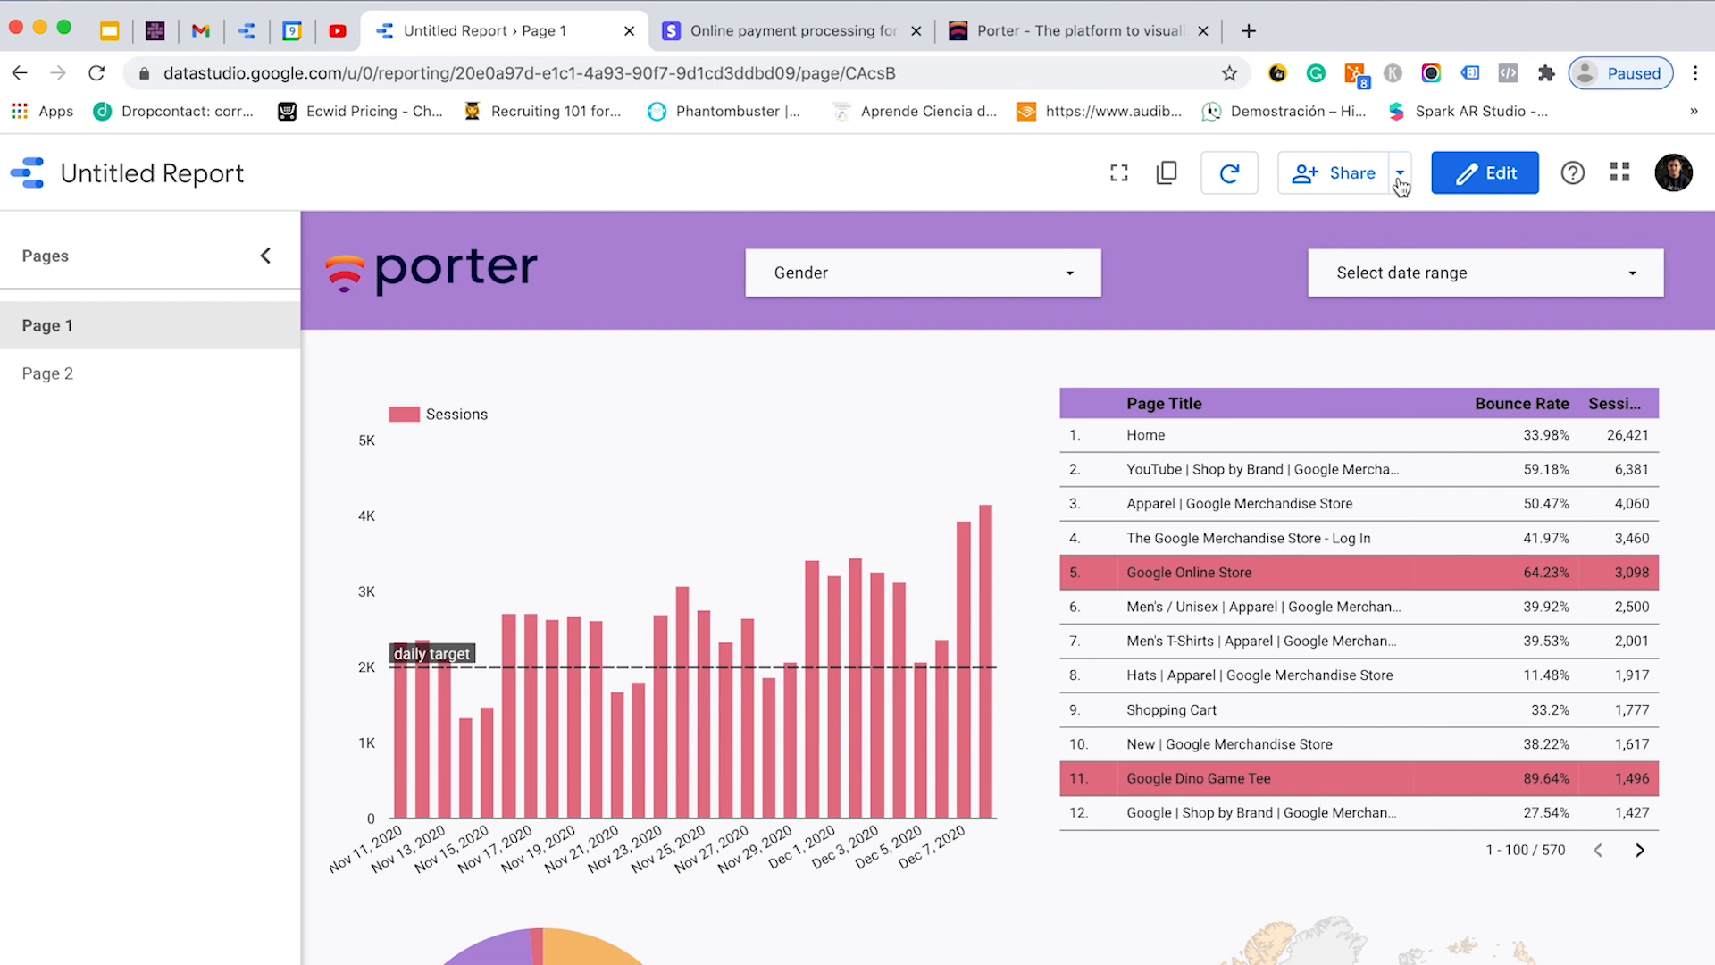
{"action": "left_click", "coordinate": [1400, 175]}
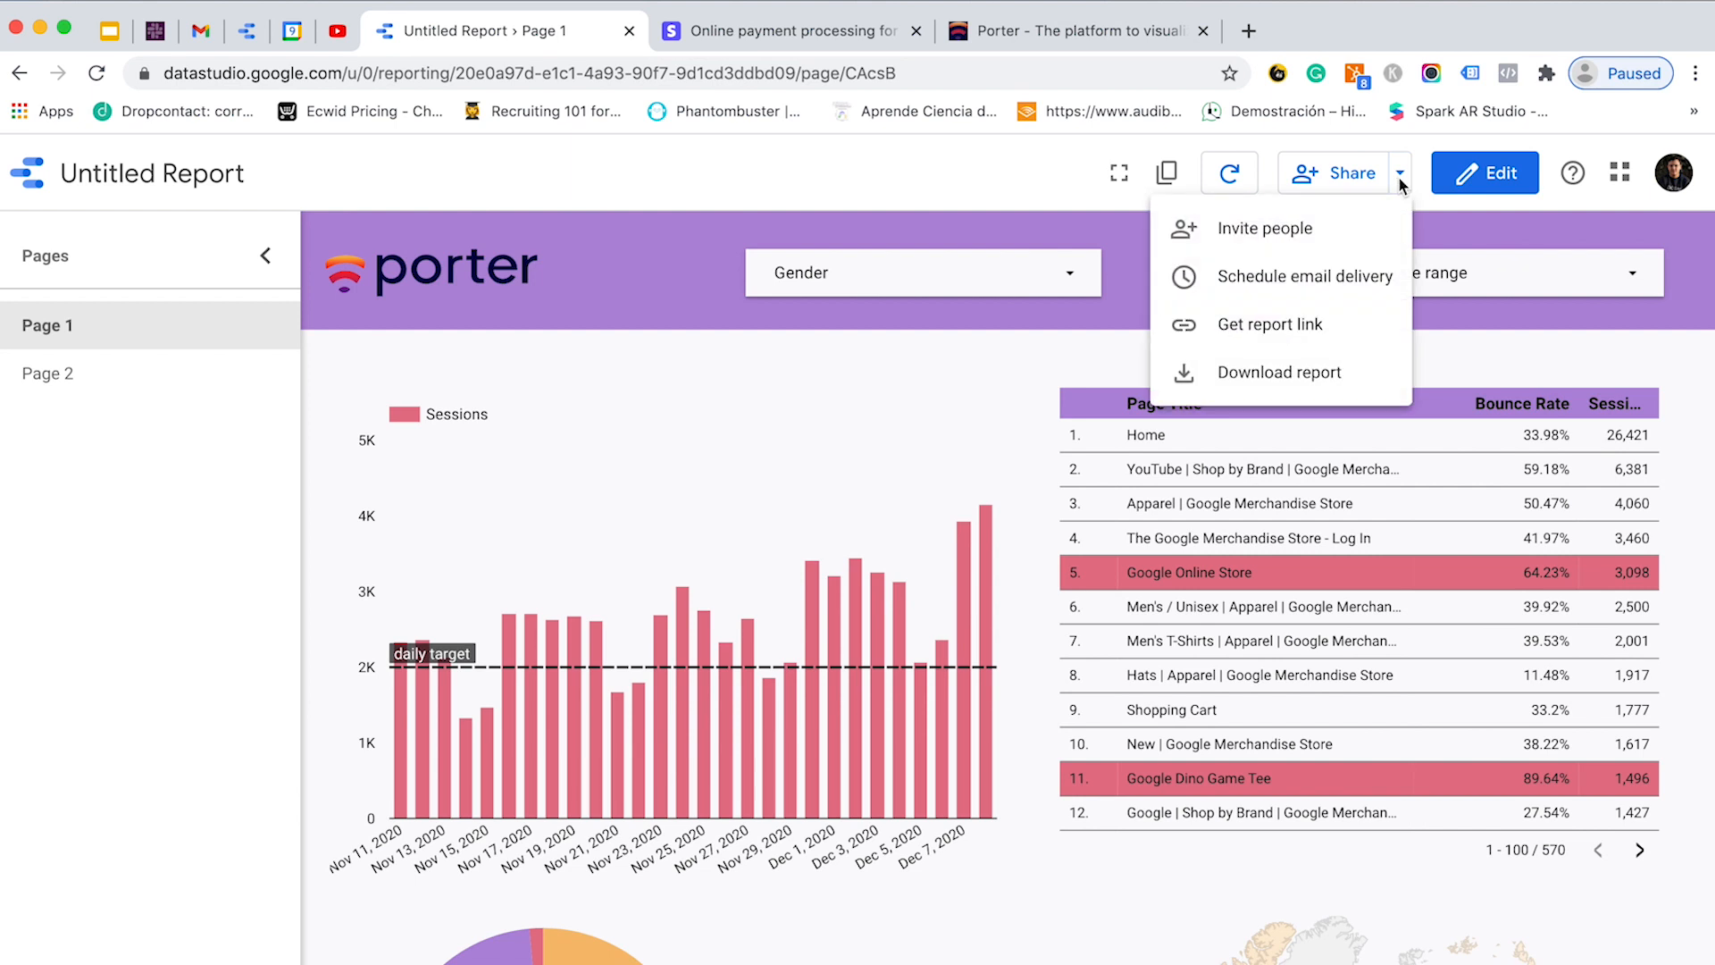
{"action": "left_click", "coordinate": [1319, 279]}
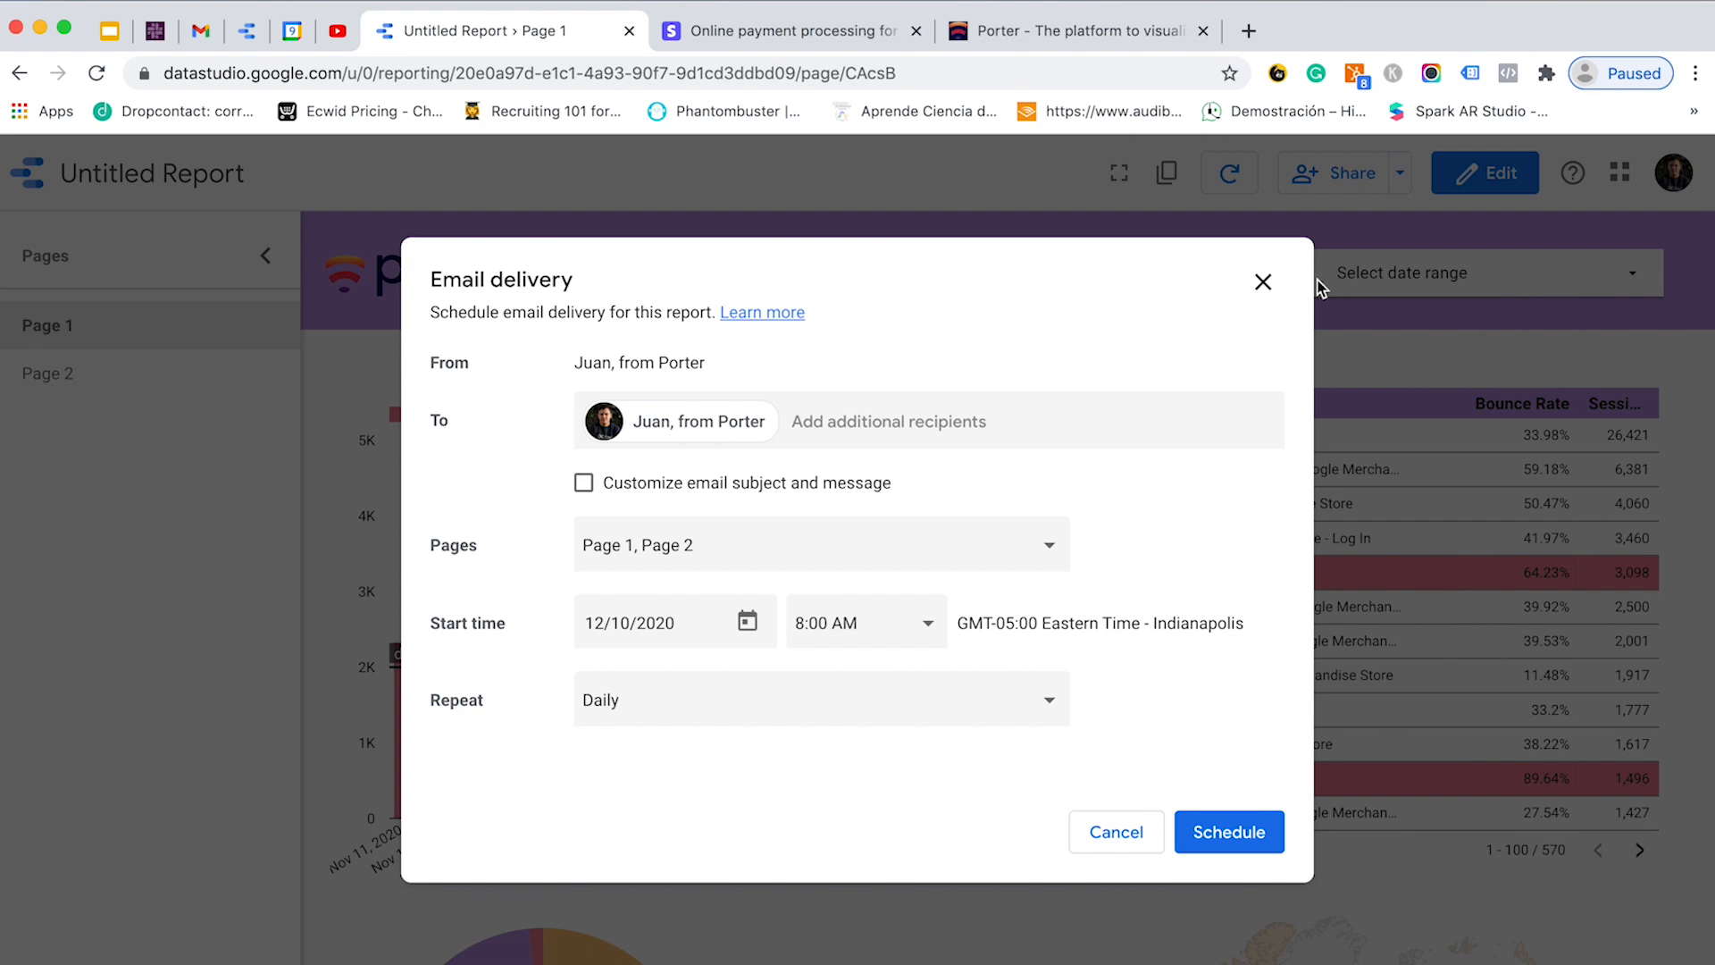
{"action": "left_click", "coordinate": [942, 423]}
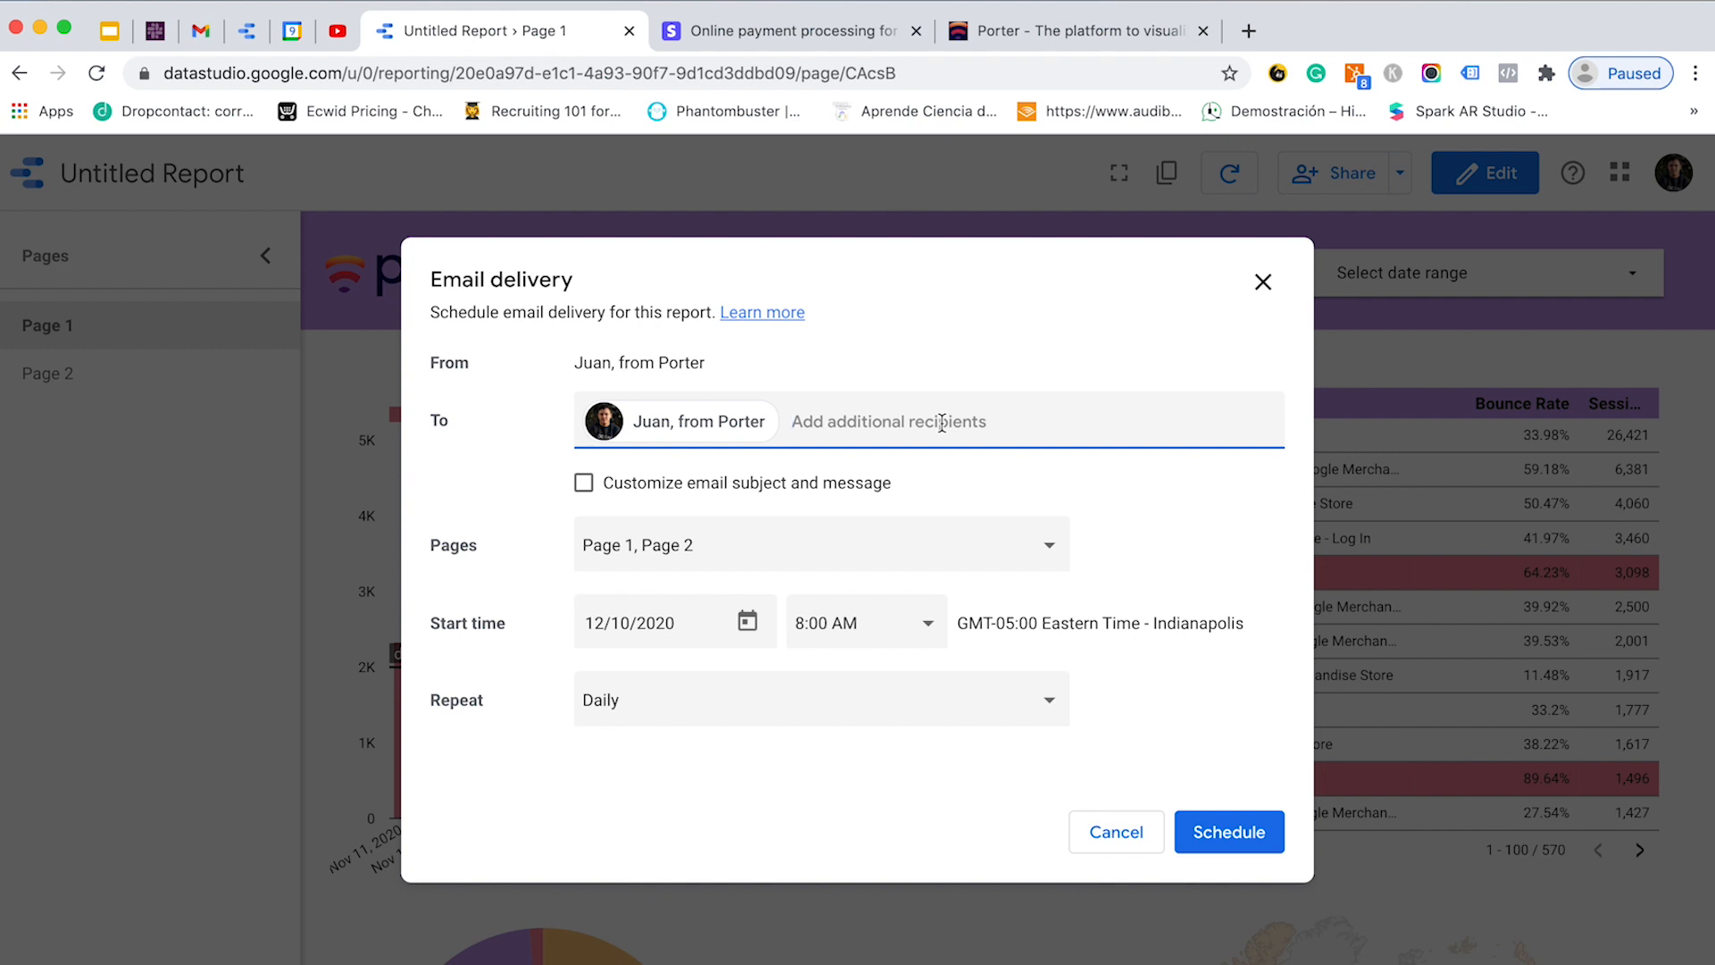
{"action": "type", "text": "mateo"}
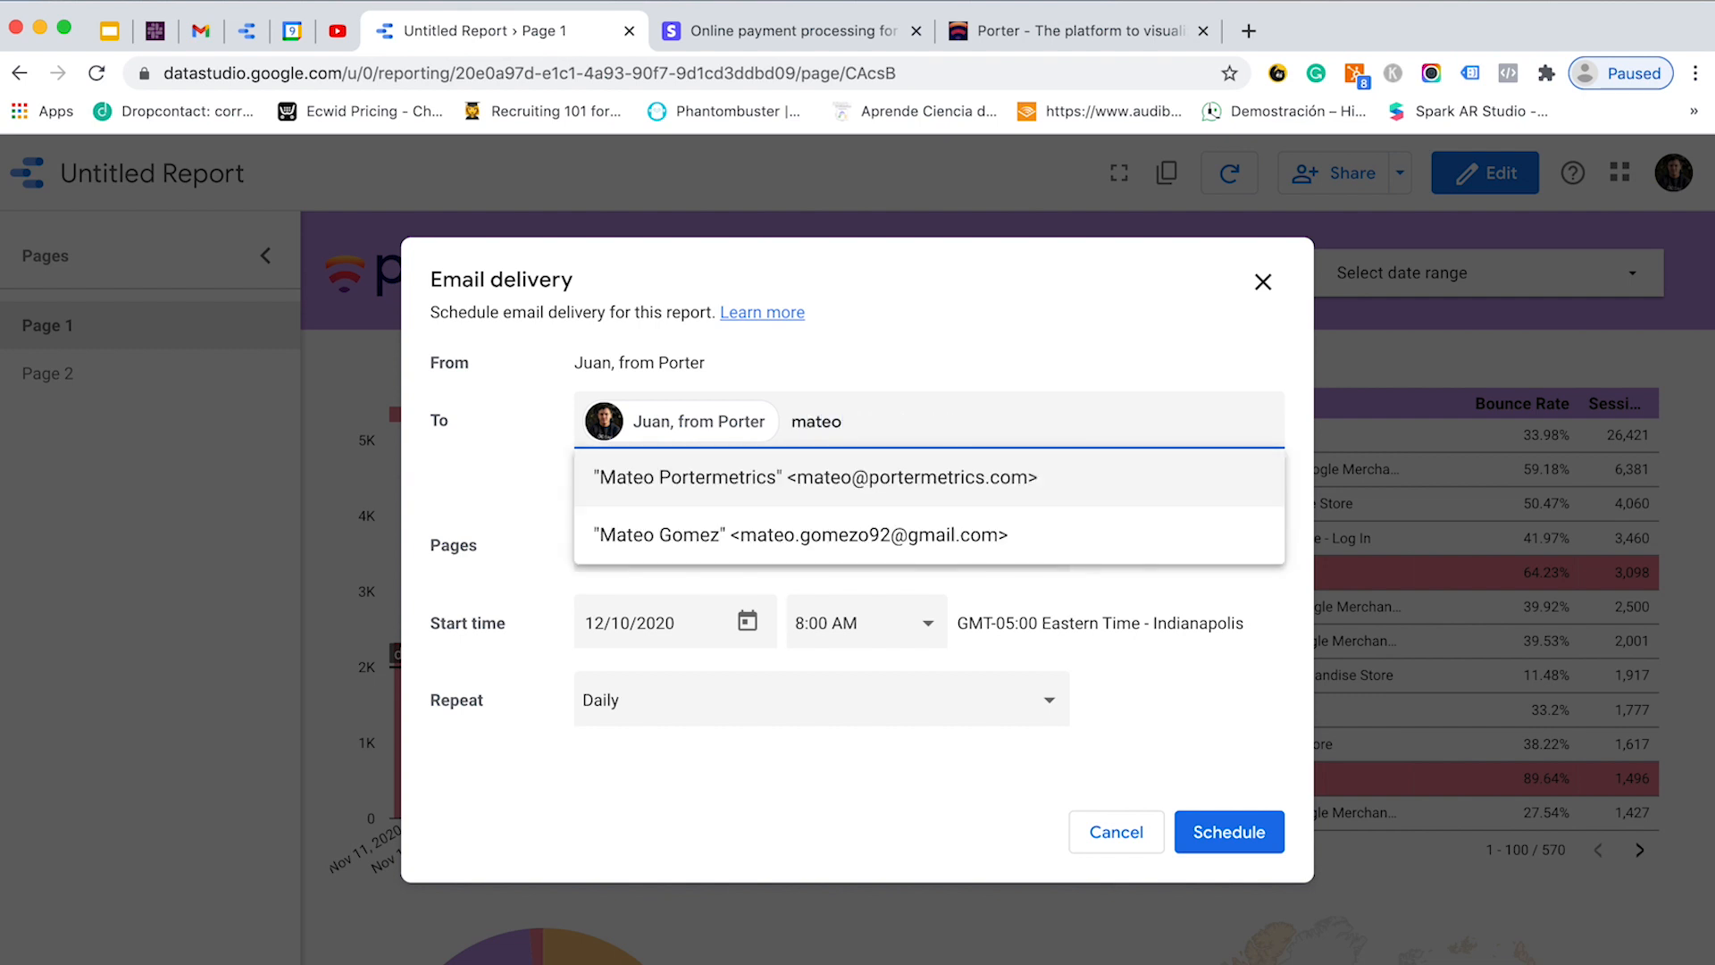
{"action": "left_click", "coordinate": [895, 482]}
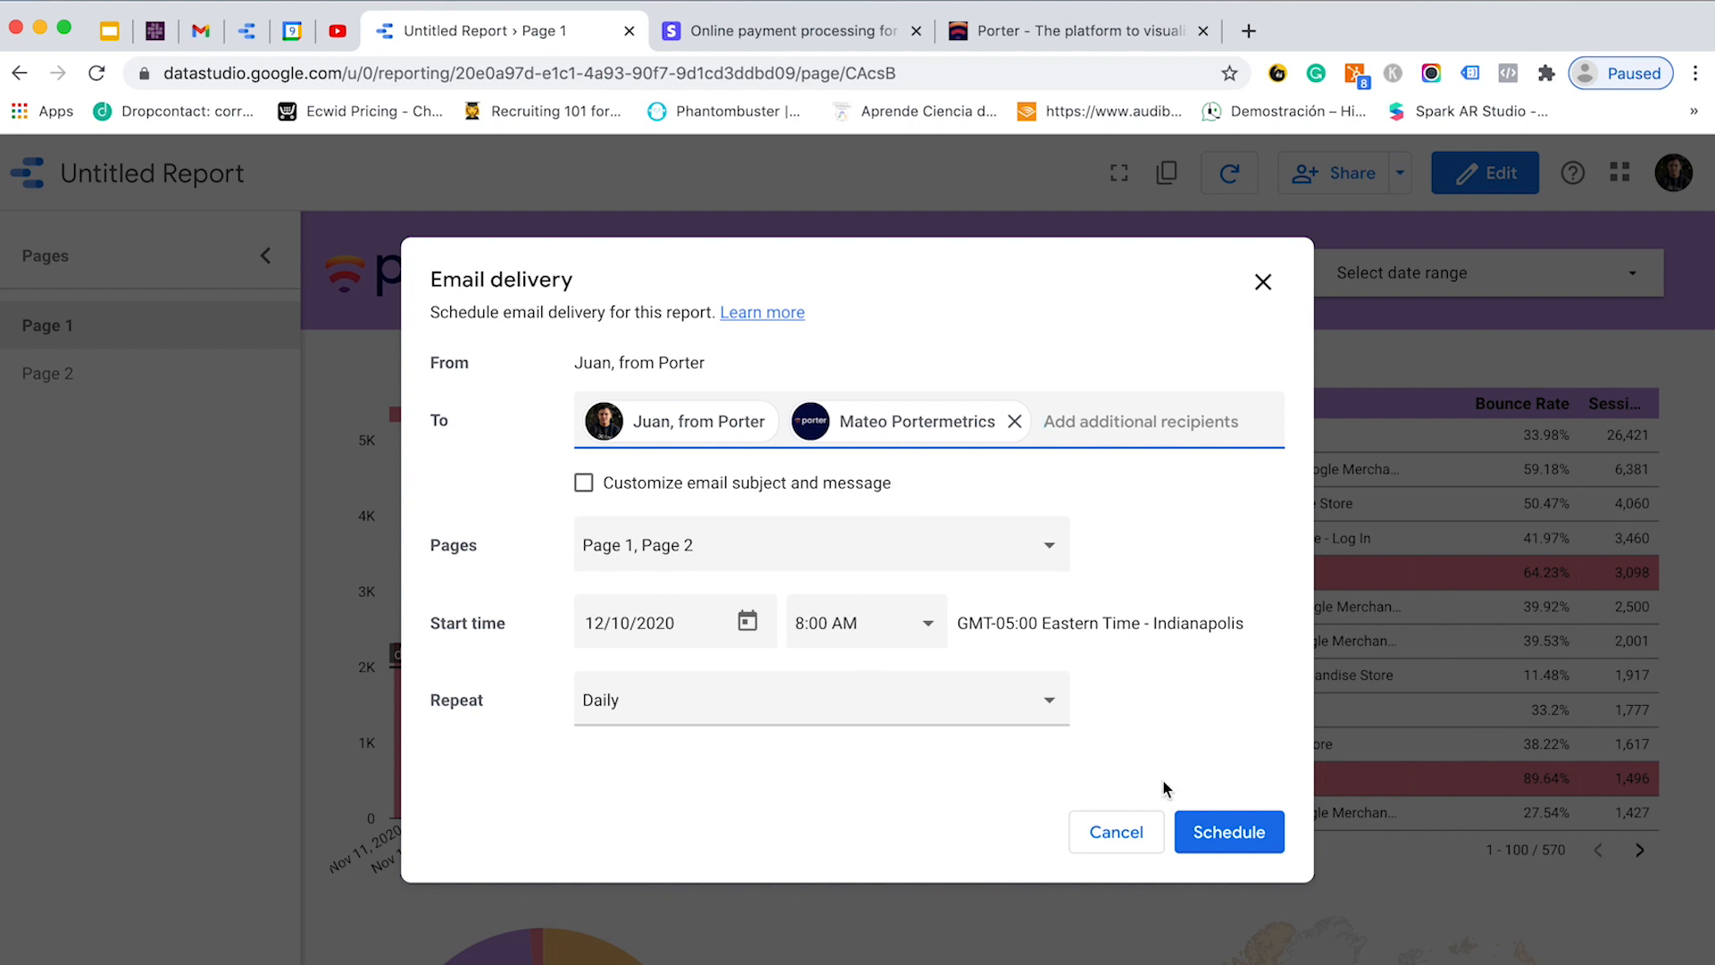
{"action": "left_click", "coordinate": [1212, 829]}
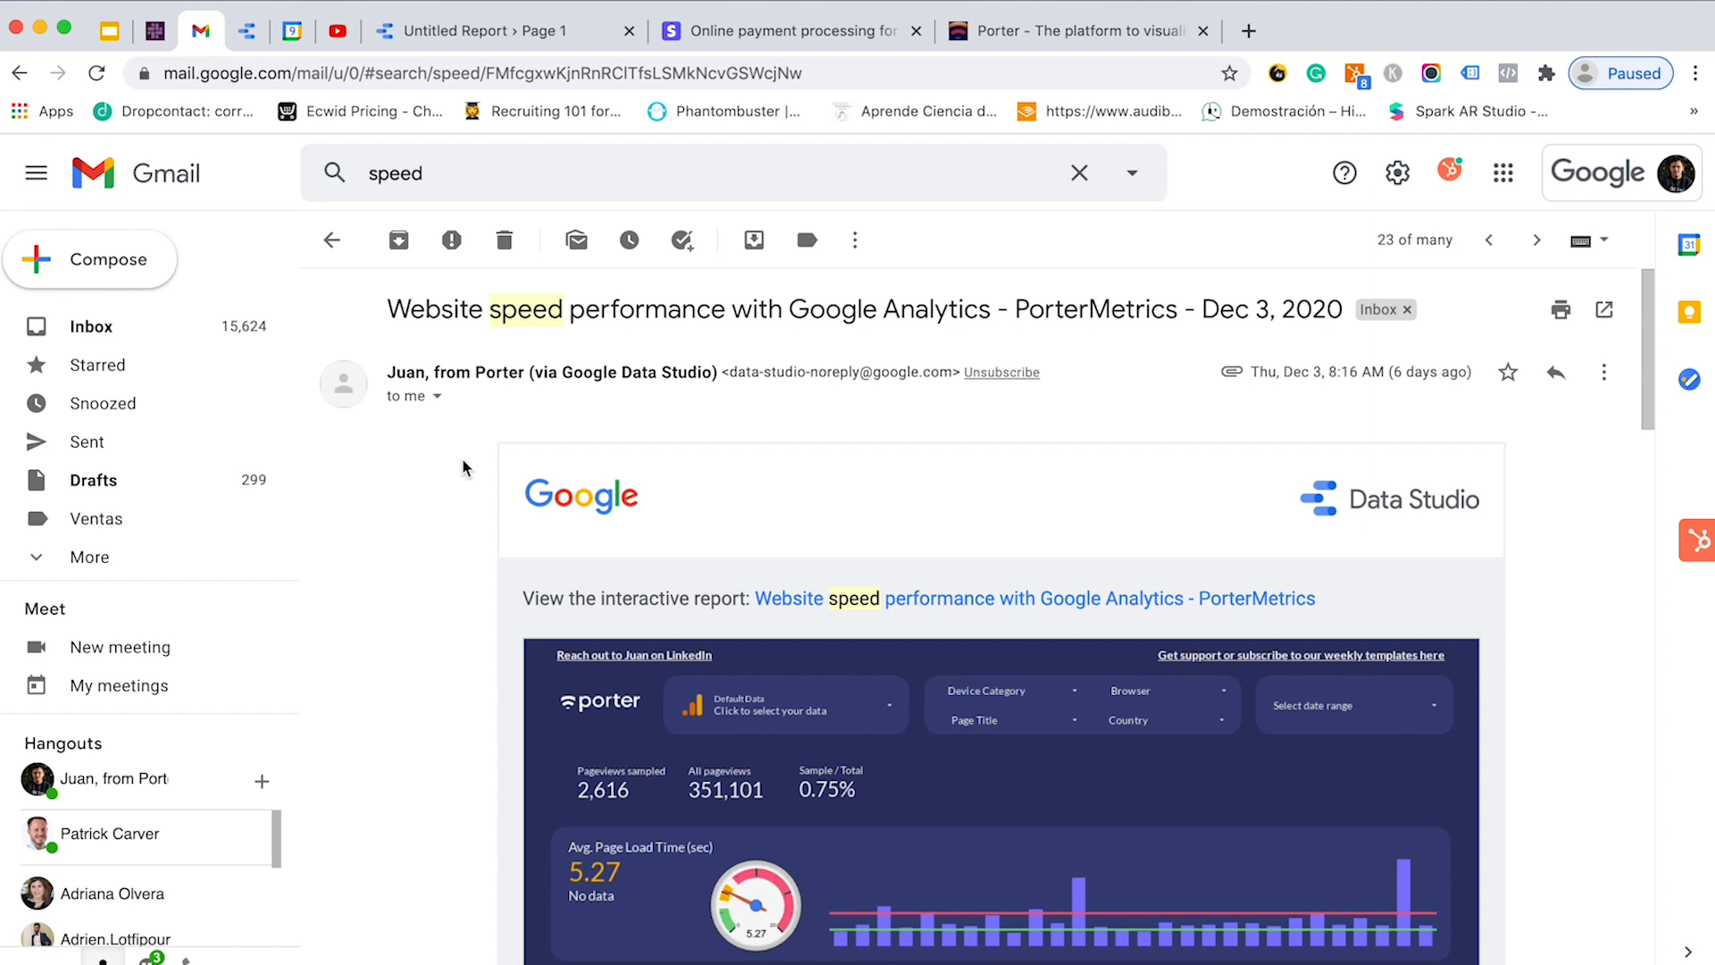
- In Gmail, look through the delivered "Website speed performance with Google Analytics" report e-mail down to its PDF attachment, and follow its interactive report link
{"action": "scroll", "coordinate": [777, 602], "scroll_direction": "down", "scroll_amount": 15}
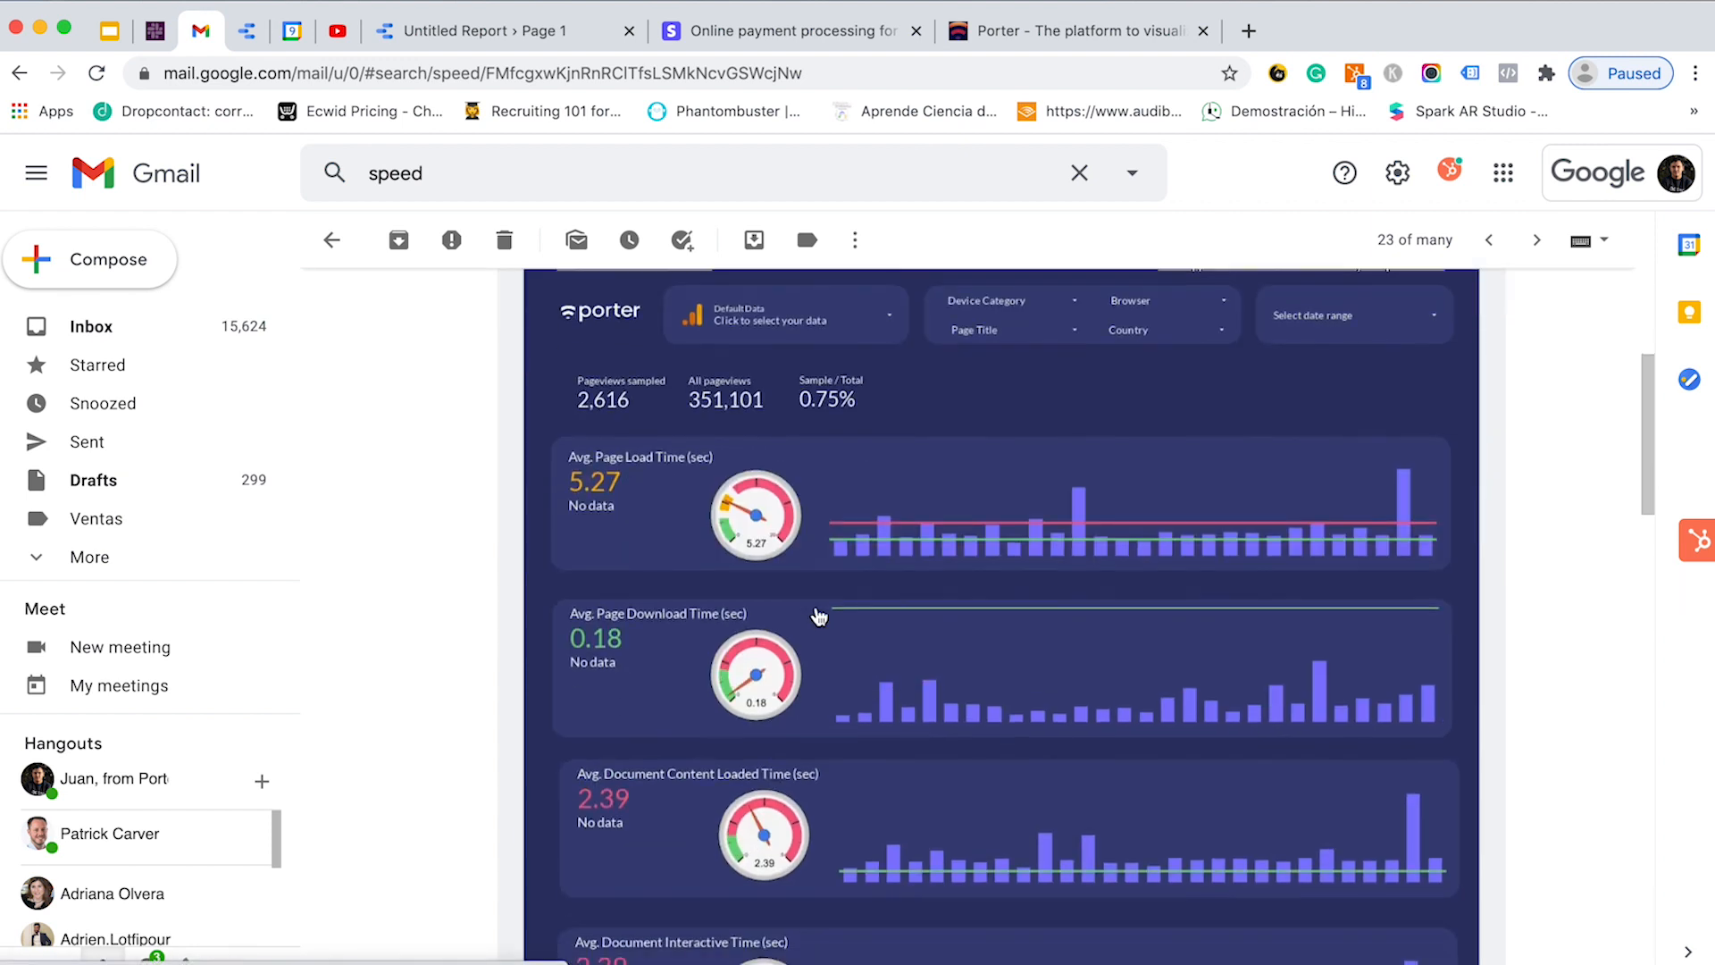
{"action": "scroll", "coordinate": [817, 614], "scroll_direction": "down", "scroll_amount": 15}
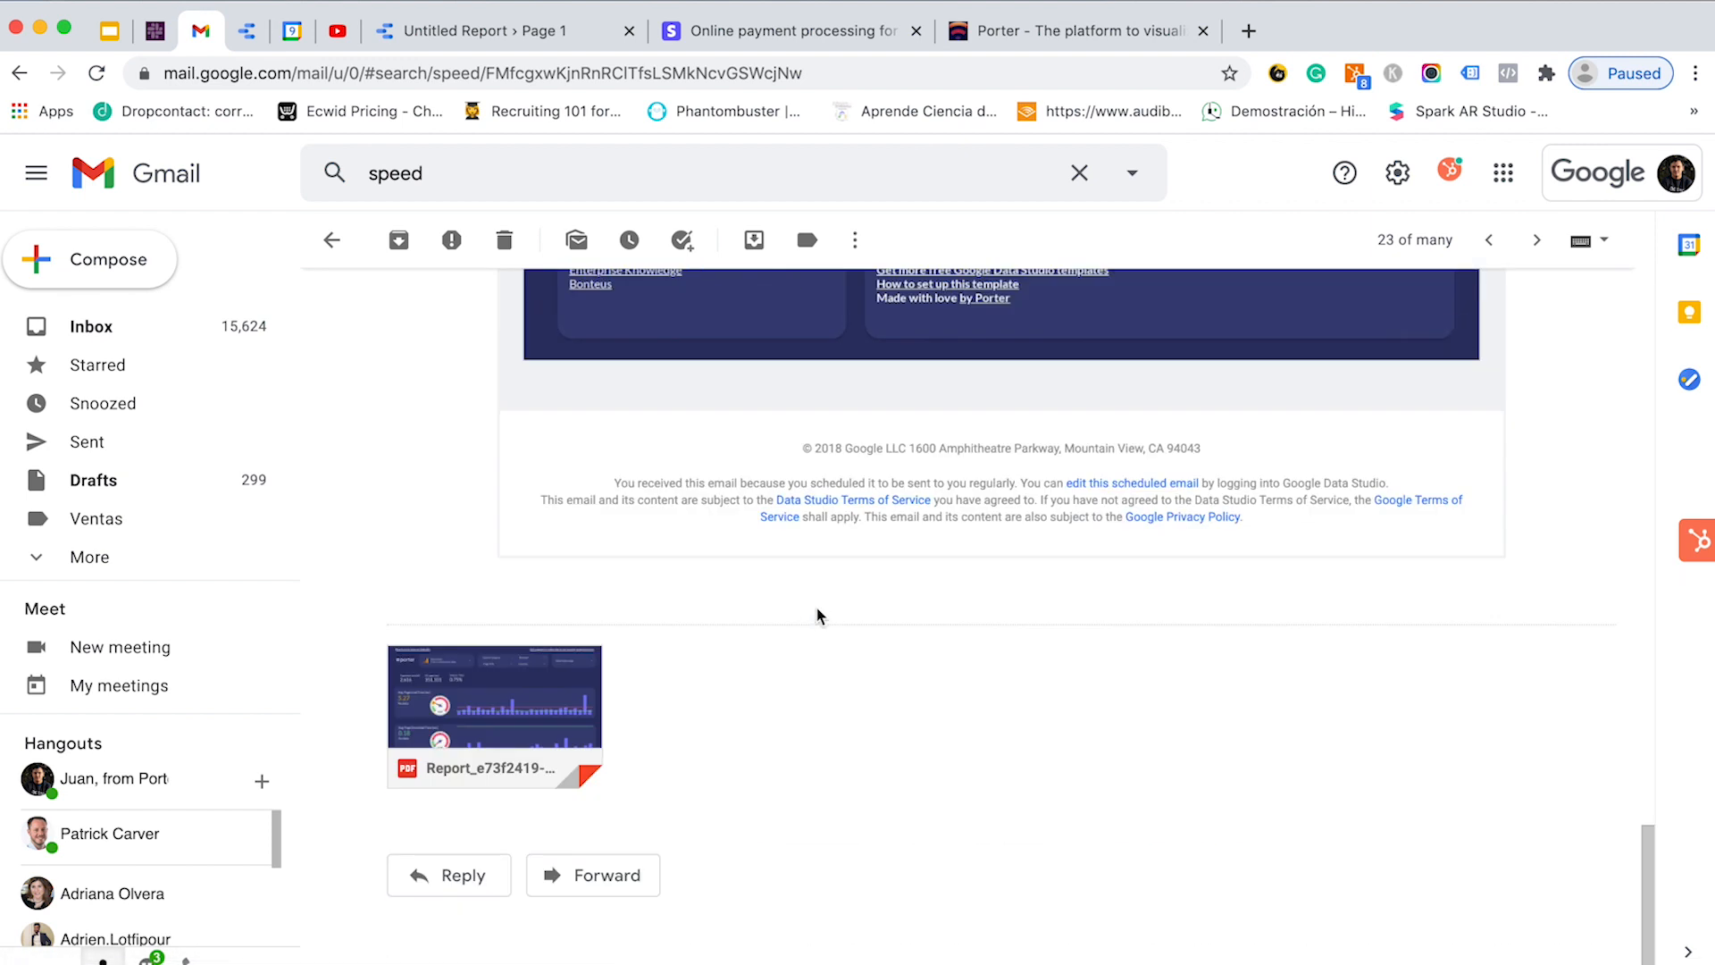
{"action": "scroll", "coordinate": [780, 466], "scroll_direction": "up", "scroll_amount": 20}
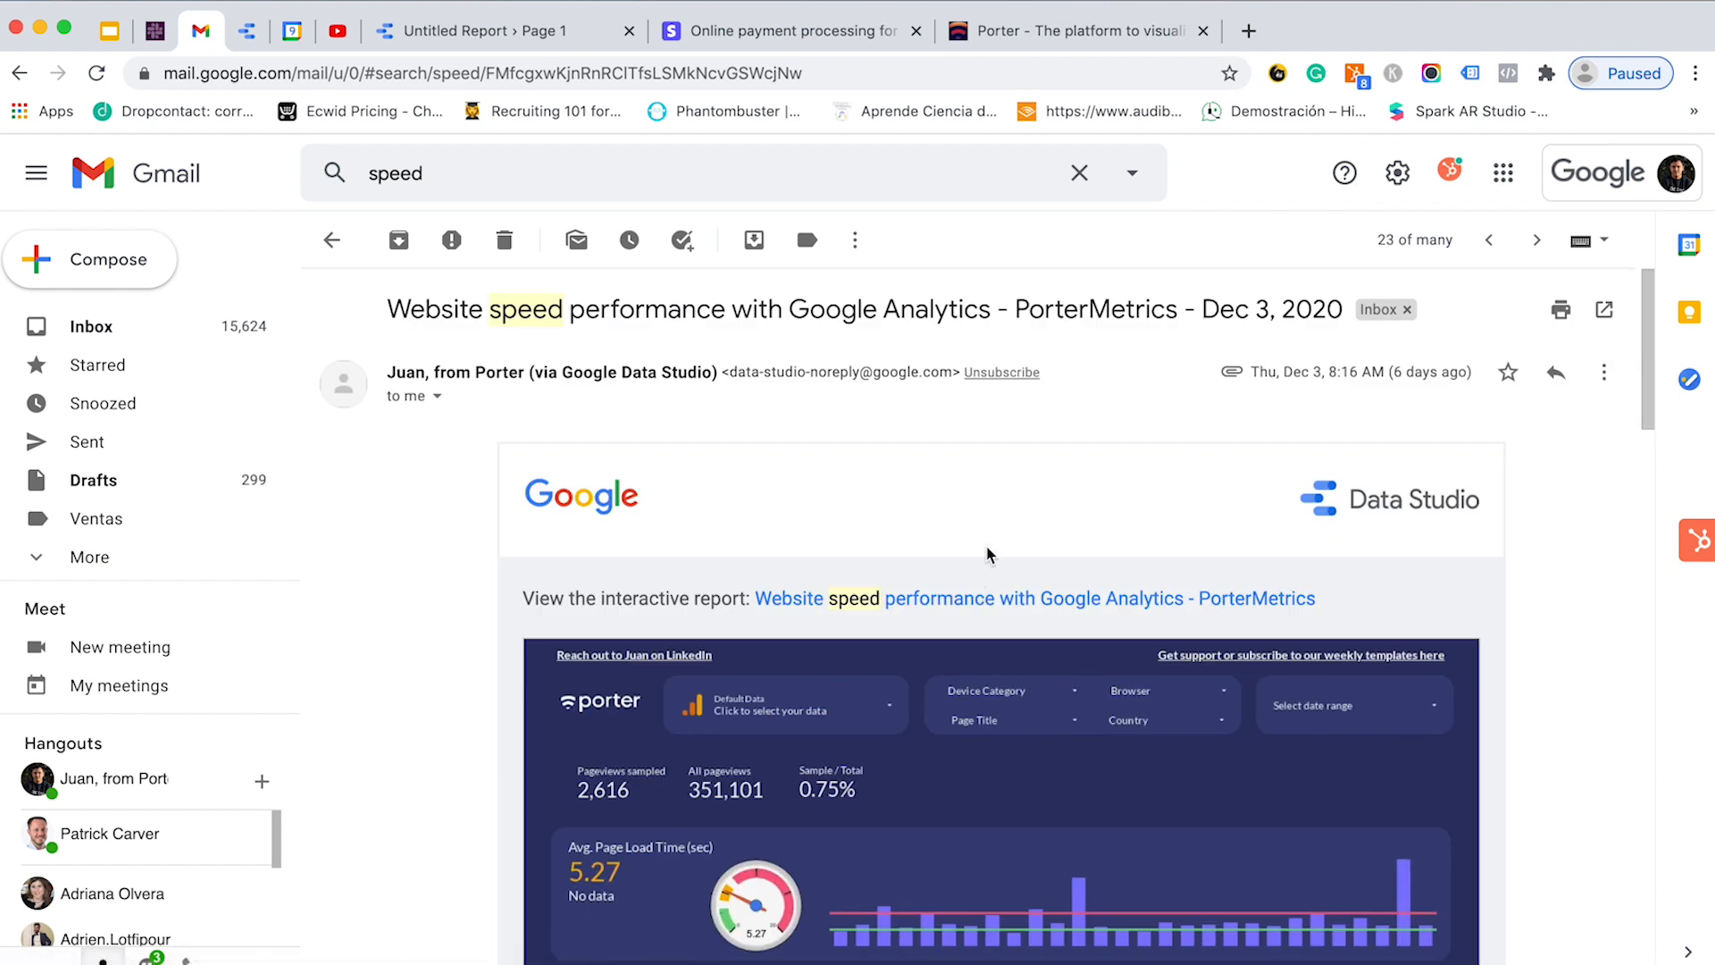
{"action": "left_click", "coordinate": [965, 601]}
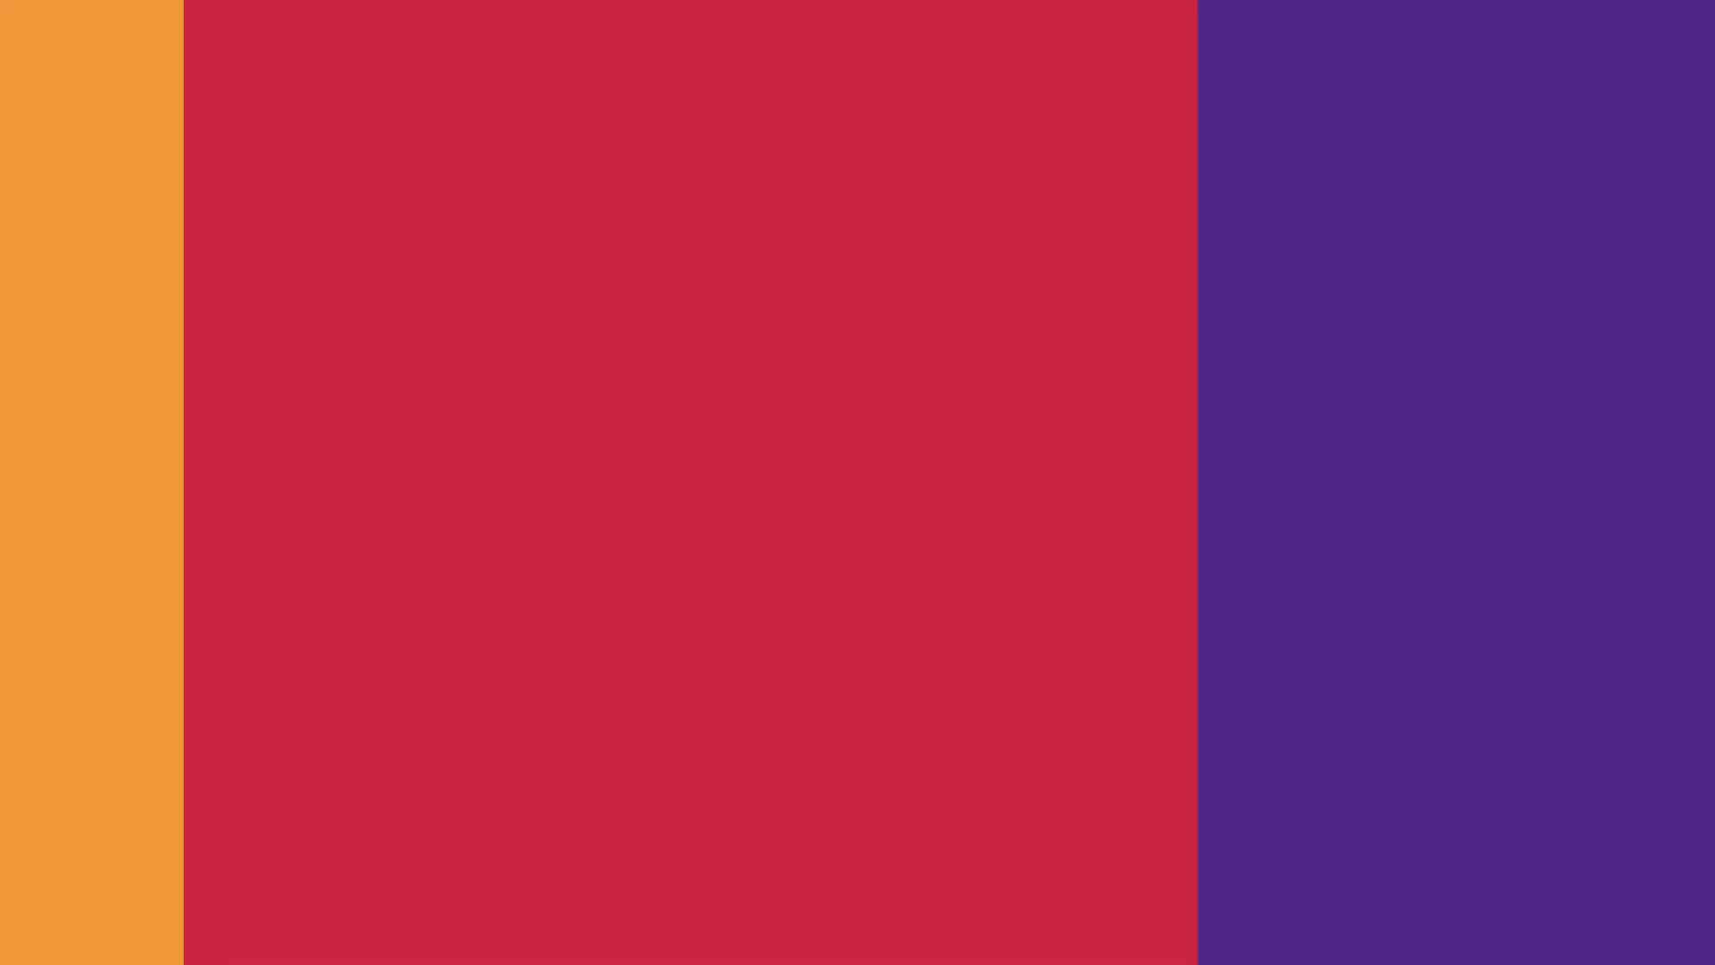